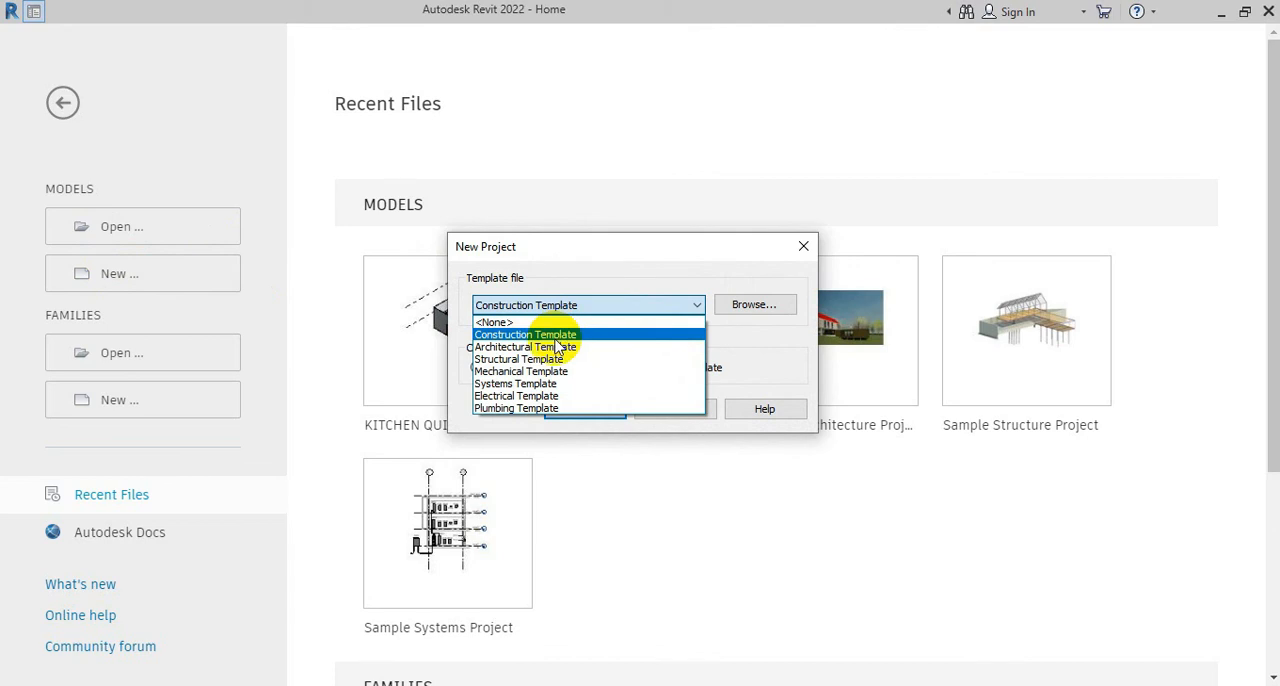
Create a new project from the Architectural Template
left_click(553, 346)
left_click(585, 410)
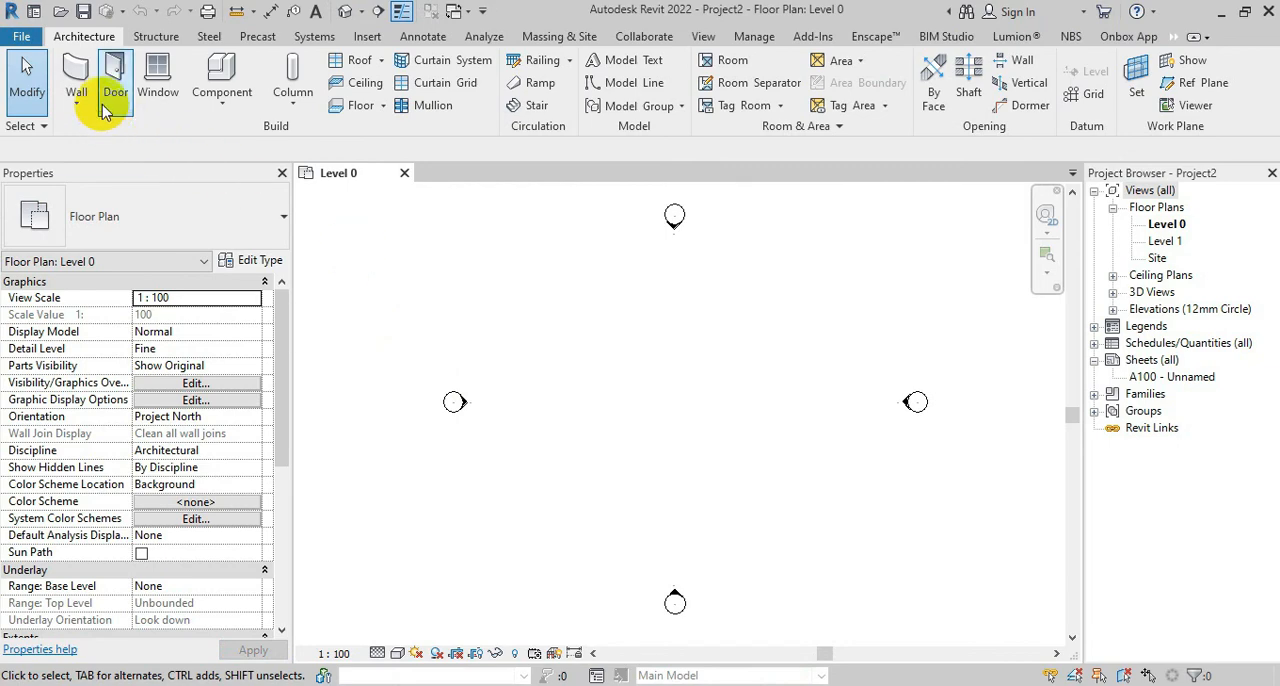
Start the Wall tool and choose the basic wall type Wall-Ext_215Bwk
left_click(76, 78)
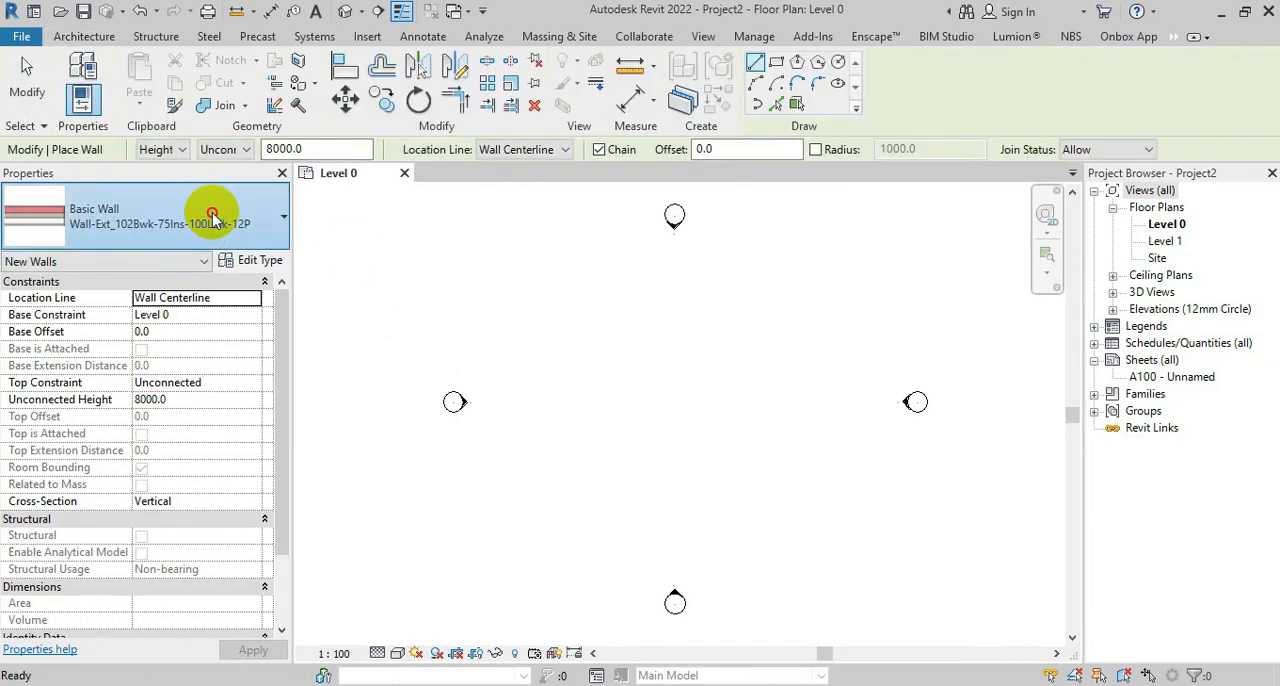
left_click(205, 215)
scroll(303, 415, "down", 3)
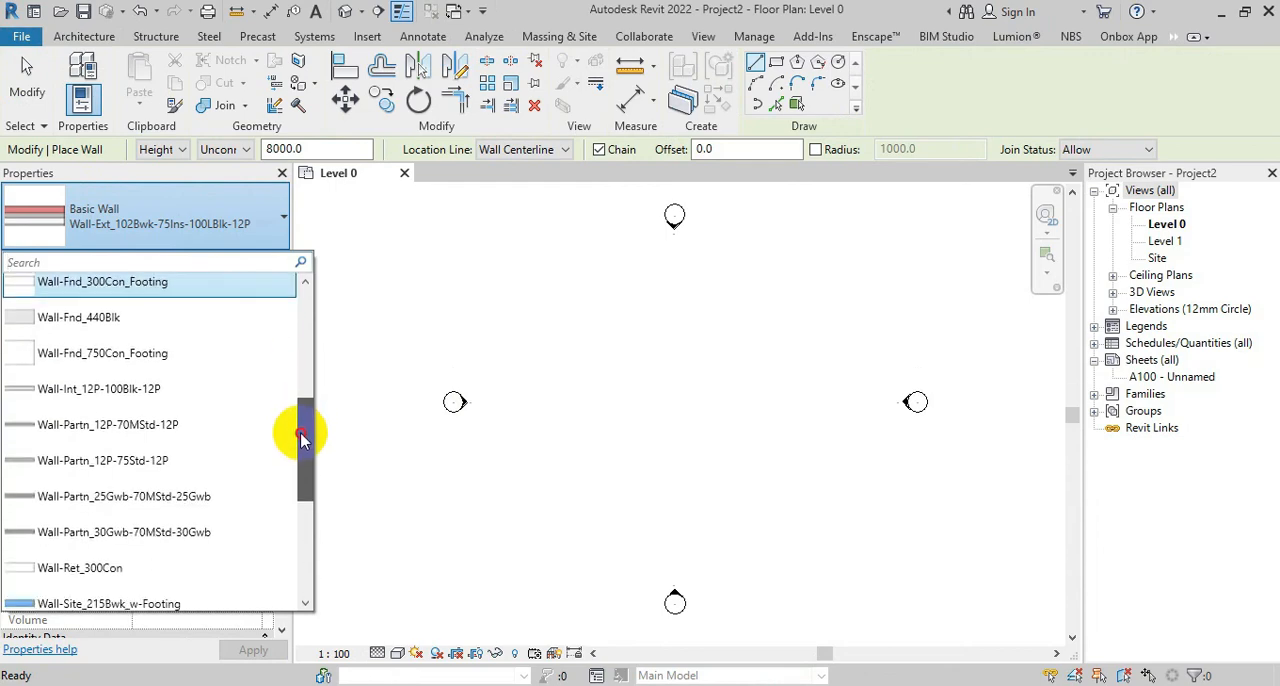
scroll(223, 374, "up", 2)
left_click(143, 338)
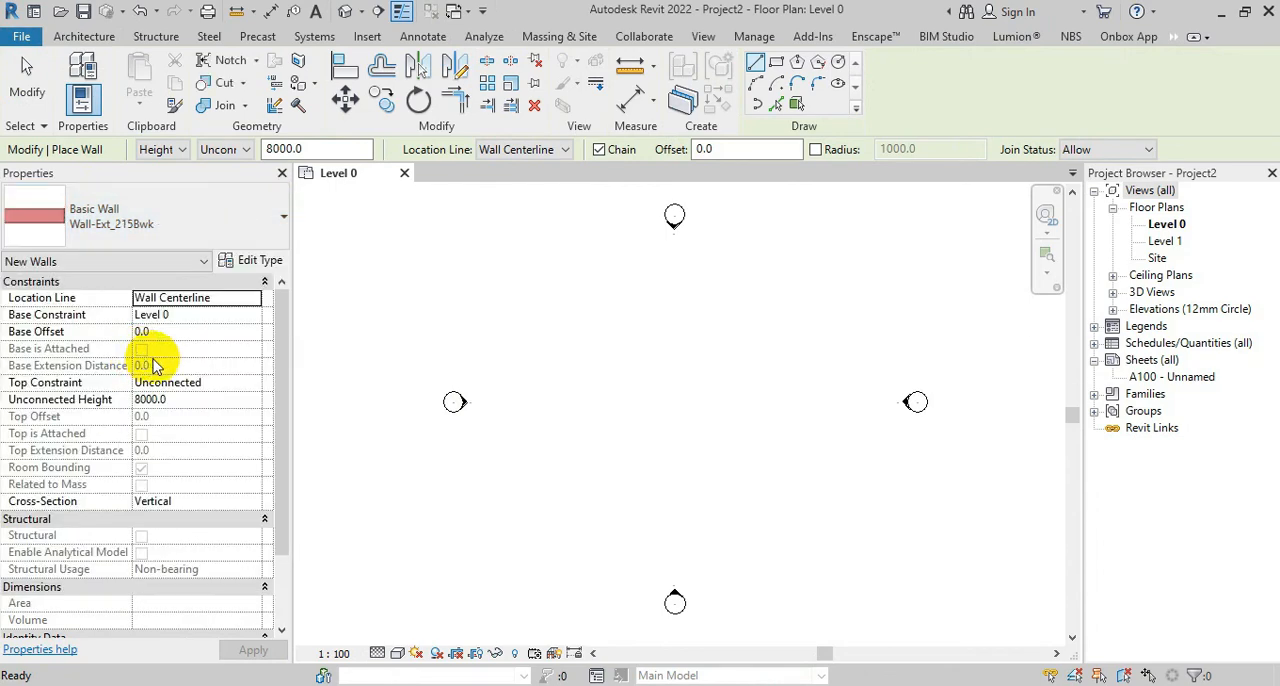
Duplicate the Wall-Ext_215Bwk type under the name WALL 150
left_click(252, 260)
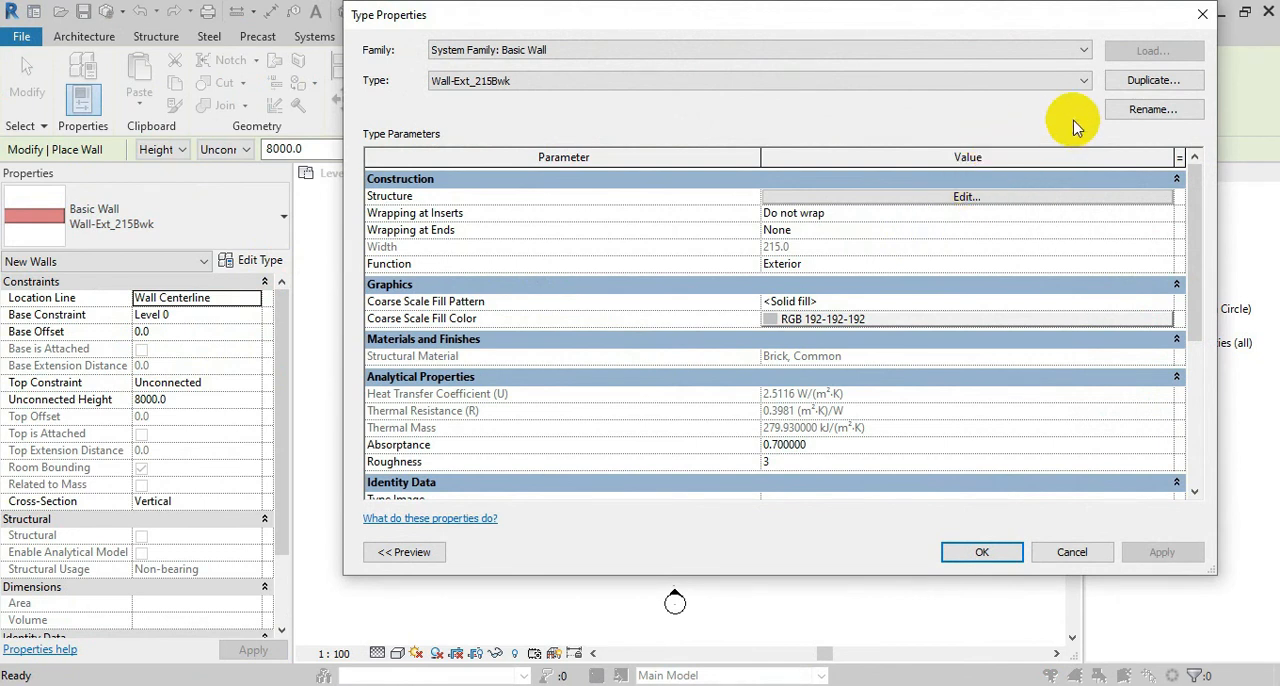
left_click(1152, 82)
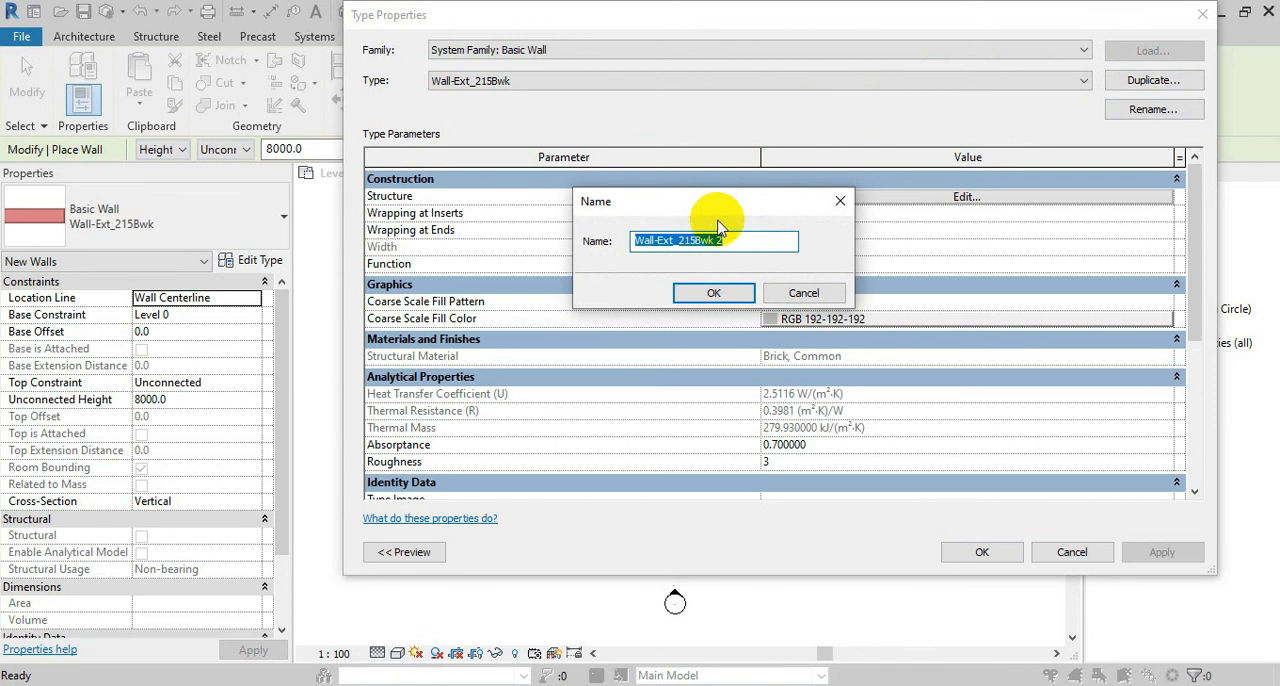
type("WALL ")
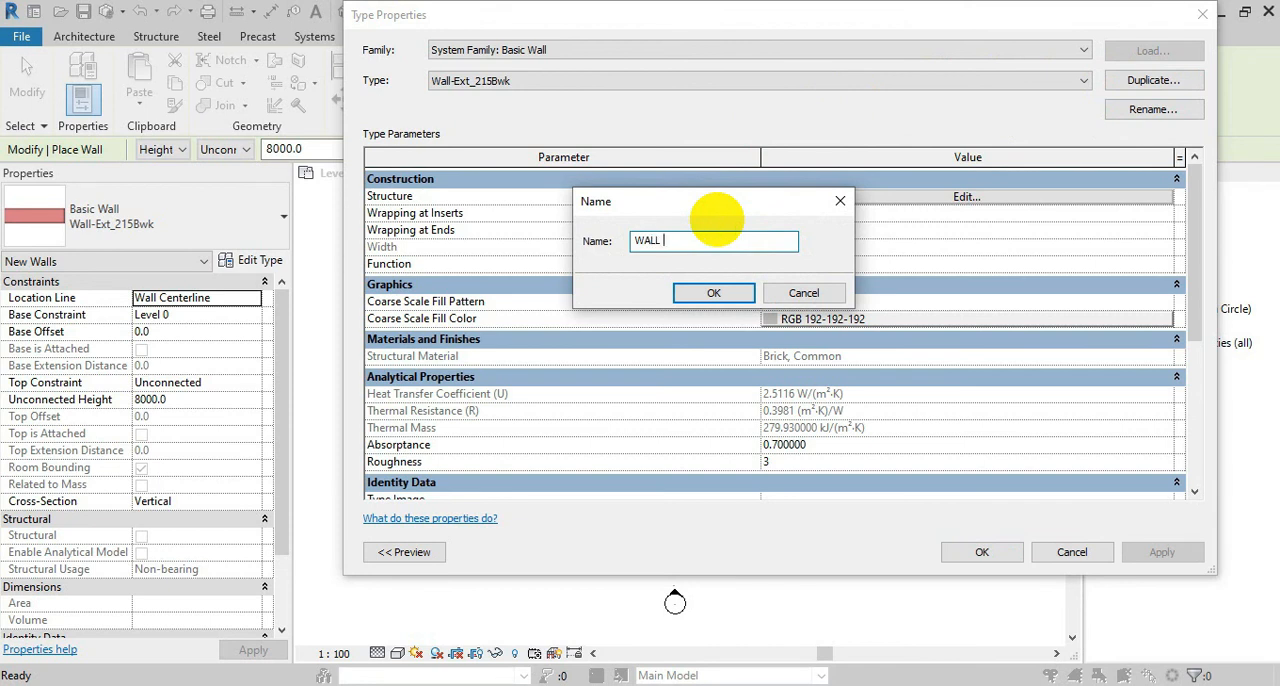
type("150")
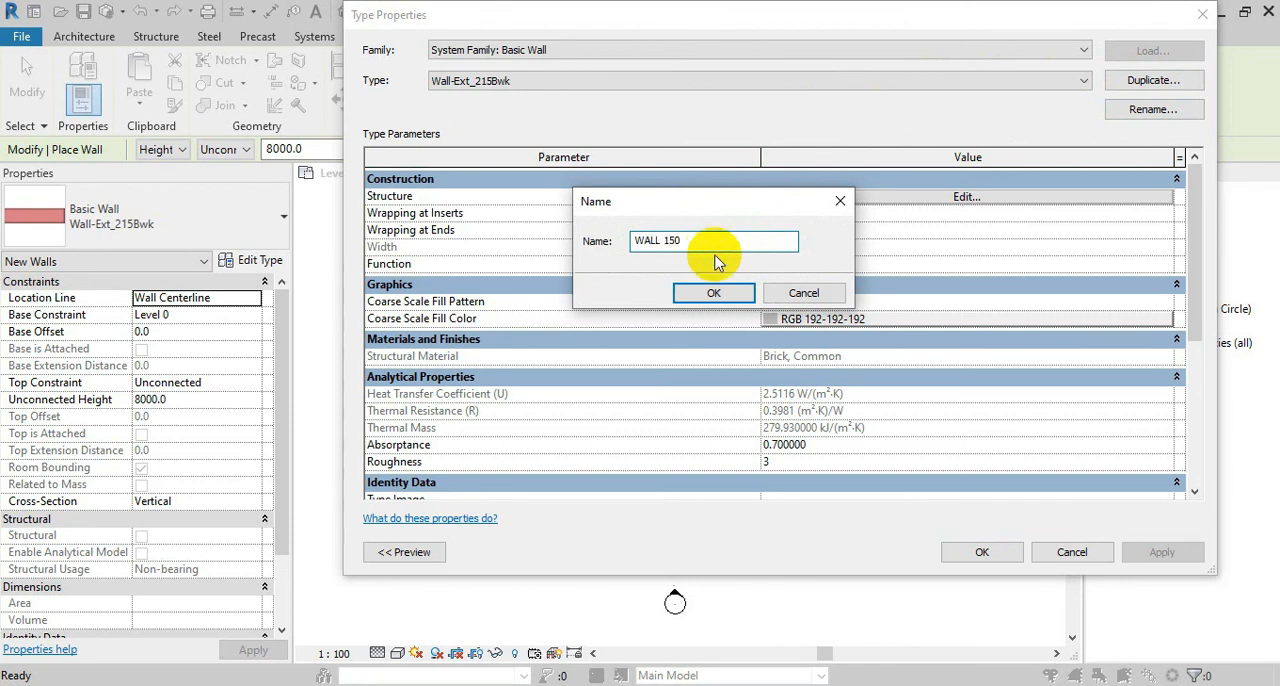
left_click(714, 292)
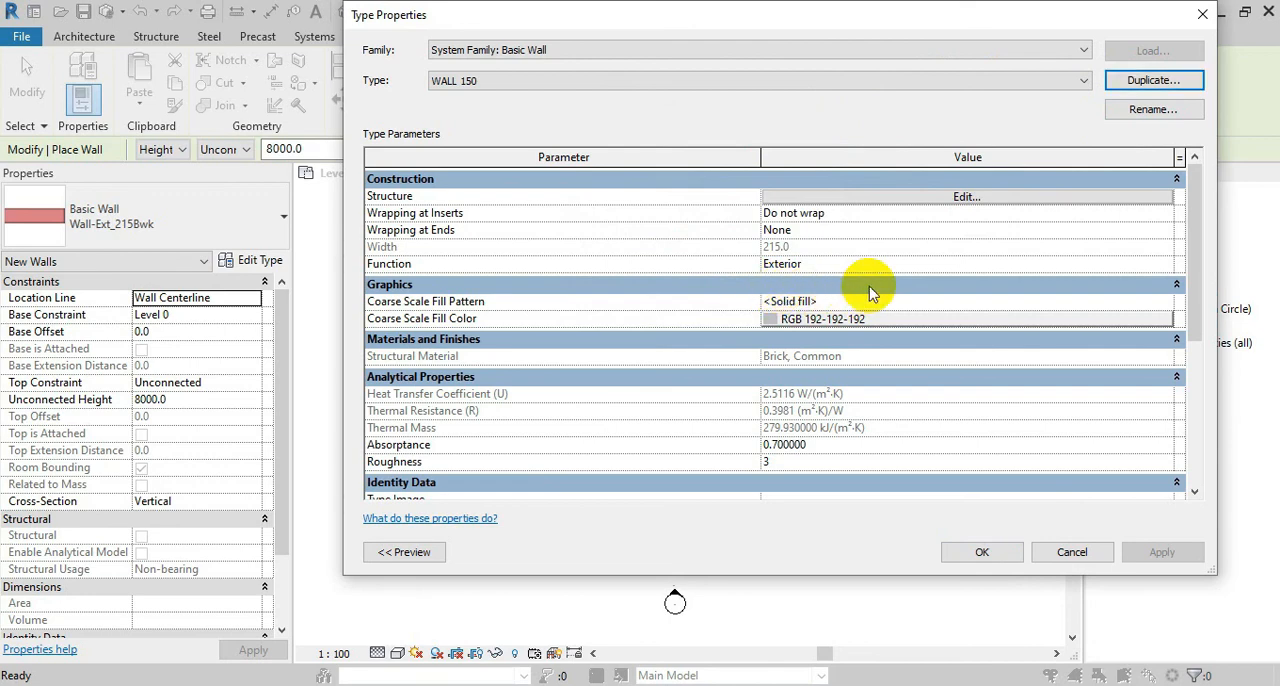
Edit the WALL 150 structure and set the Brick, Common layer's thickness to 100
left_click(985, 197)
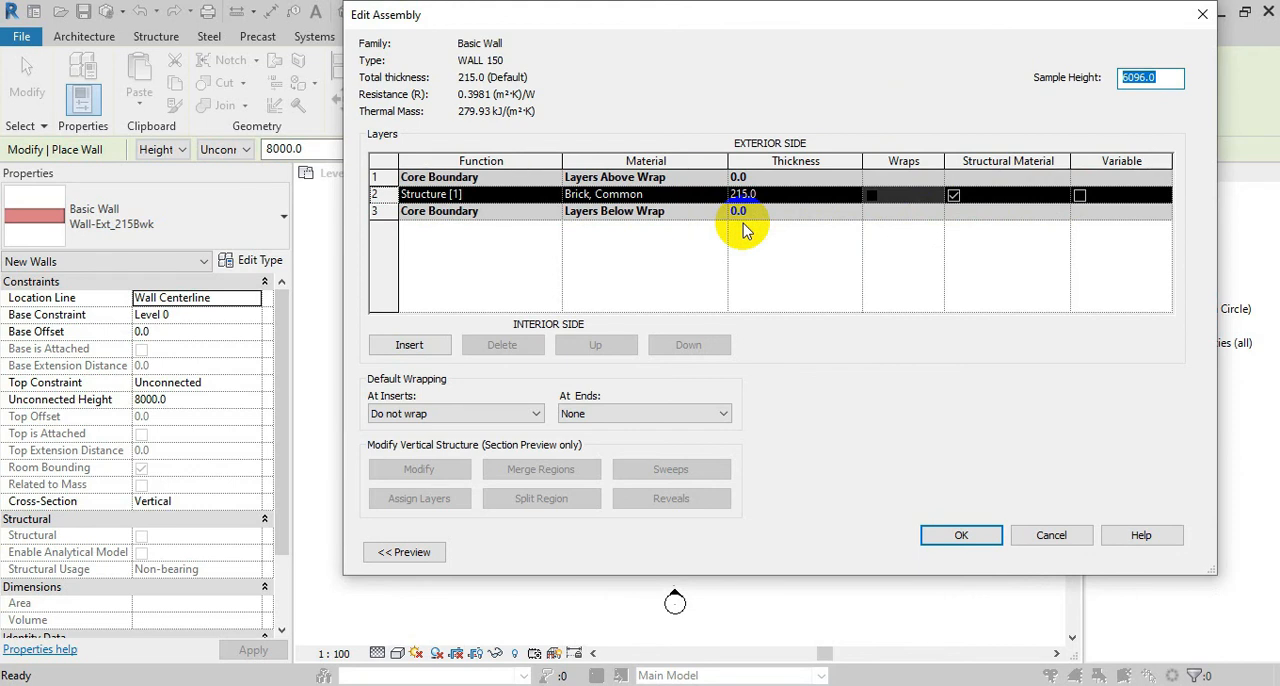
left_click(671, 257)
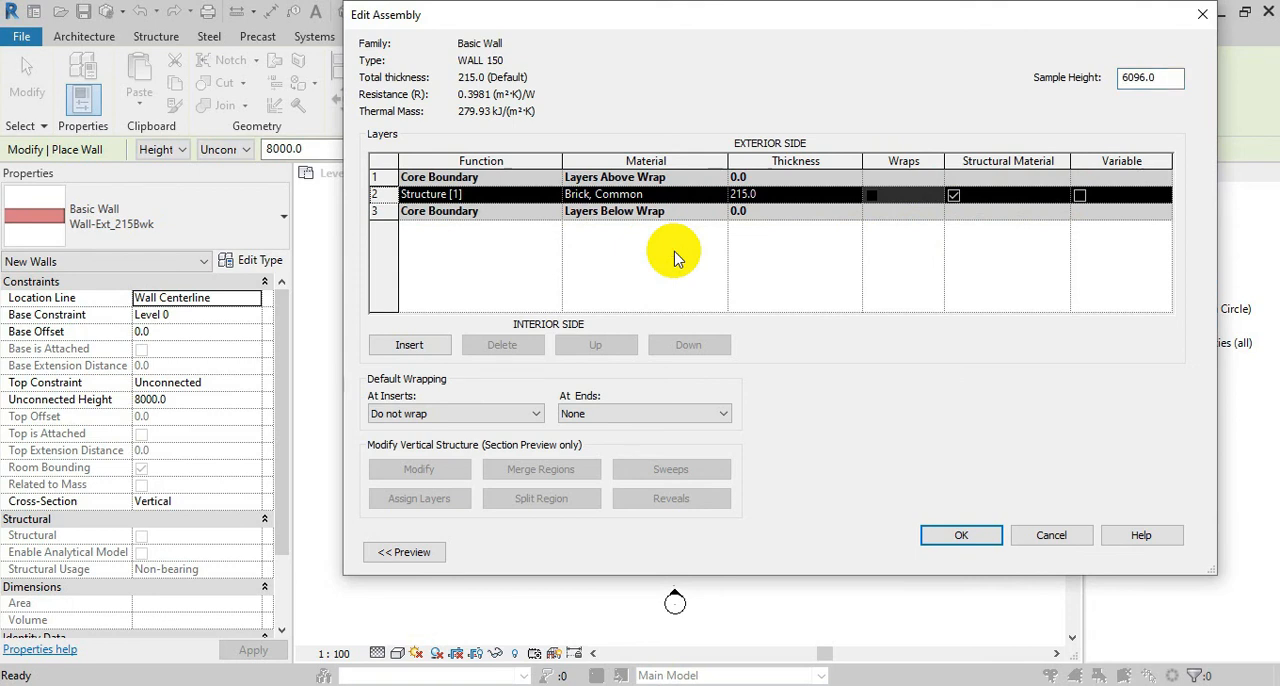
left_click(762, 195)
left_click_drag(765, 192, 704, 192)
type("1")
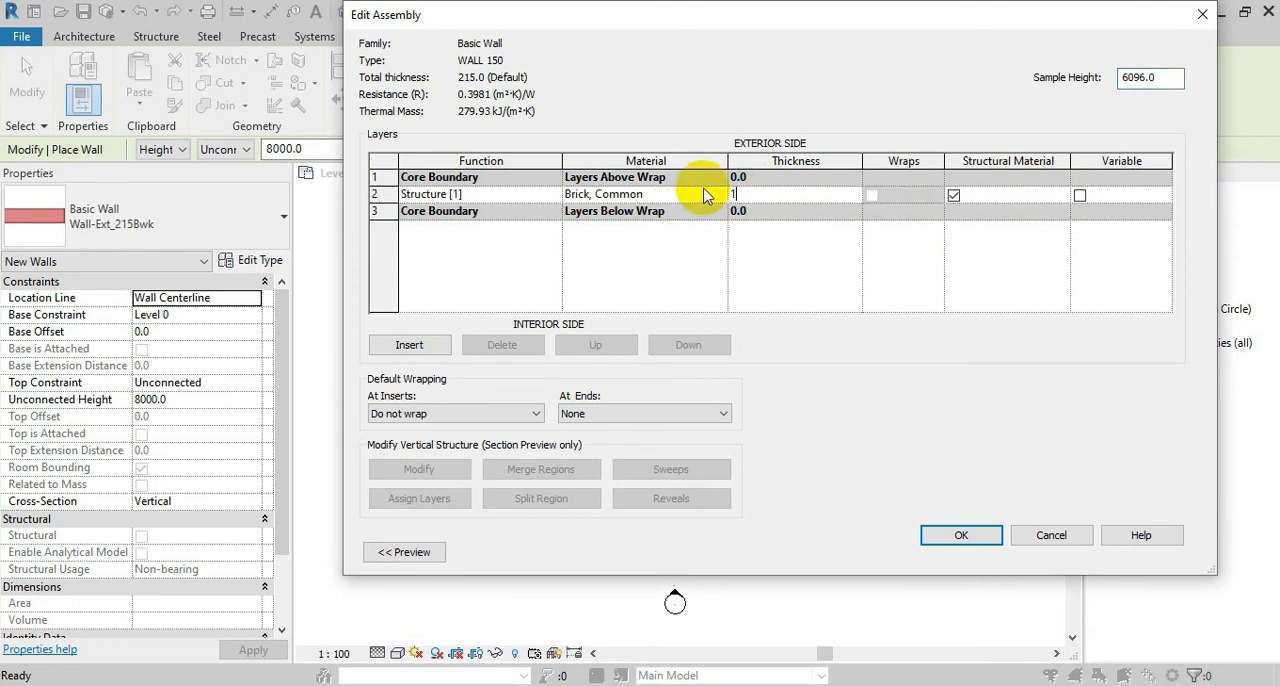
type("500")
left_click(755, 249)
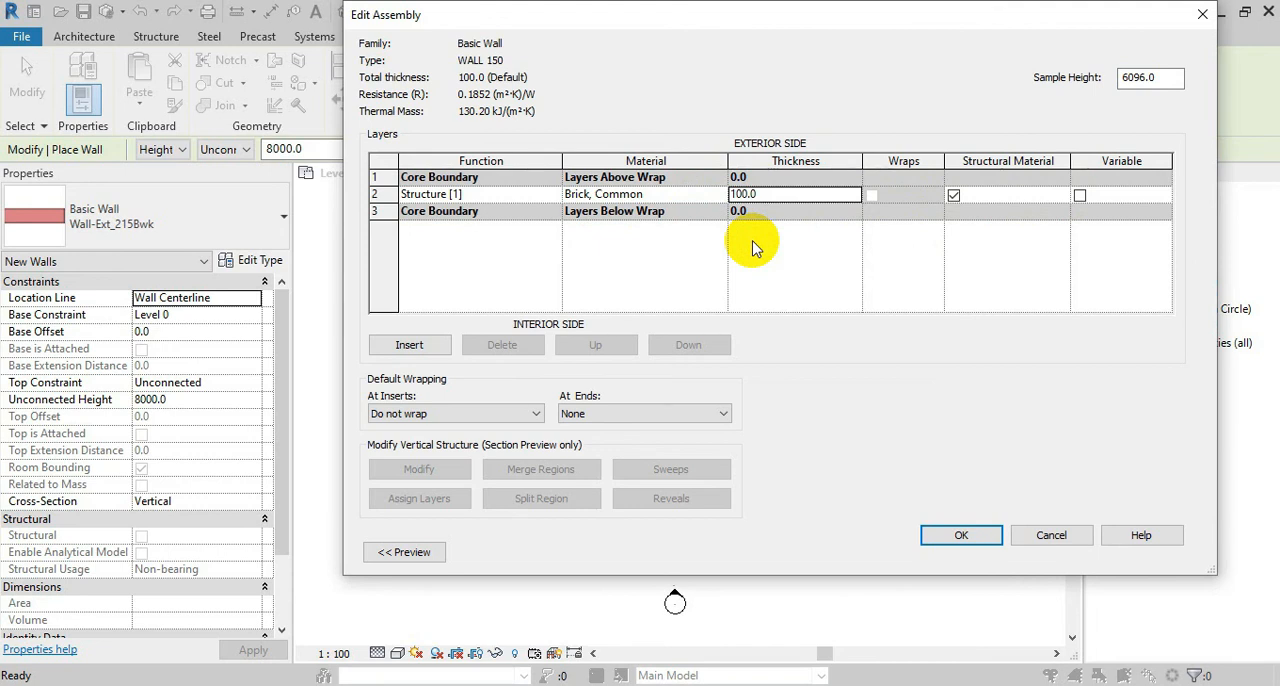
Insert two new layers in the wall assembly, one outside the core boundary on the exterior side and one on the interior side
left_click(436, 348)
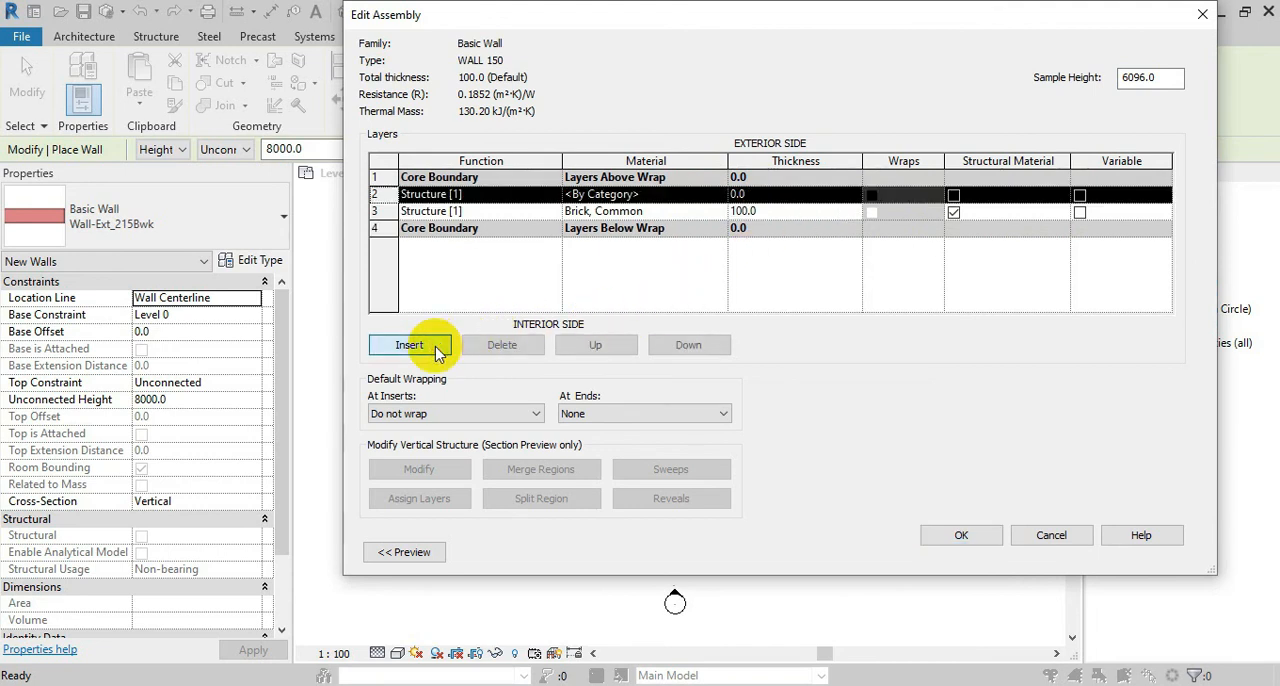
left_click(602, 346)
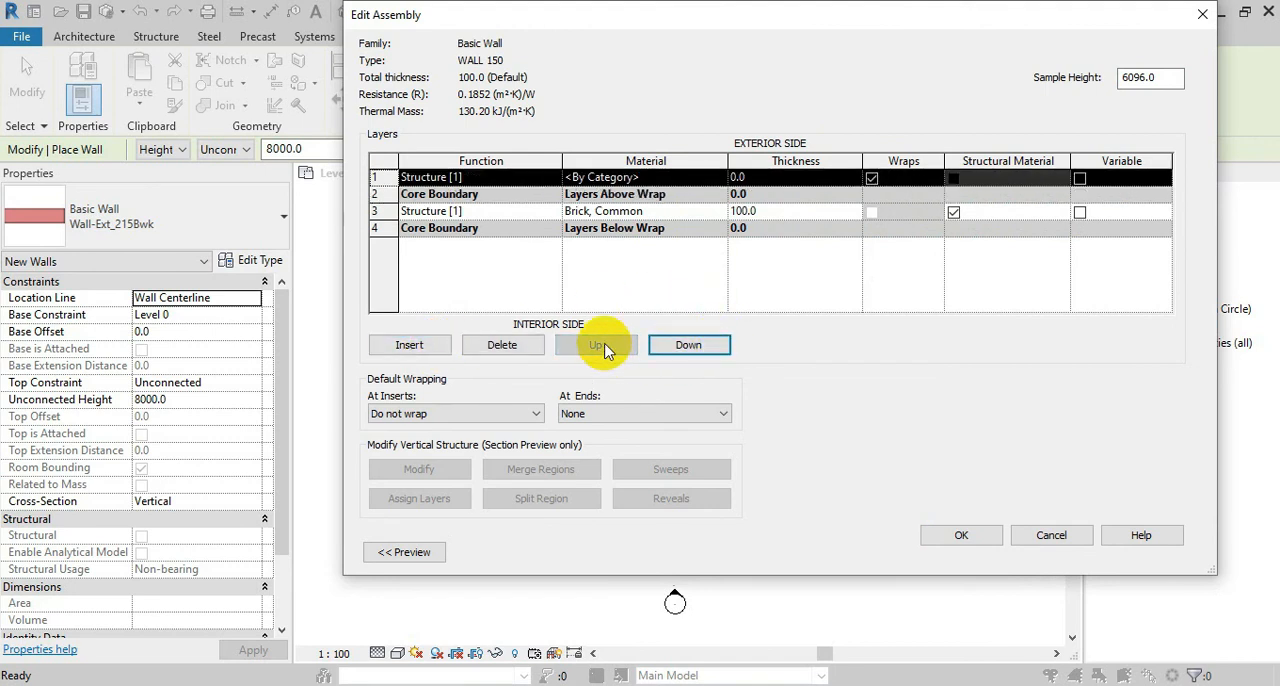
left_click(486, 211)
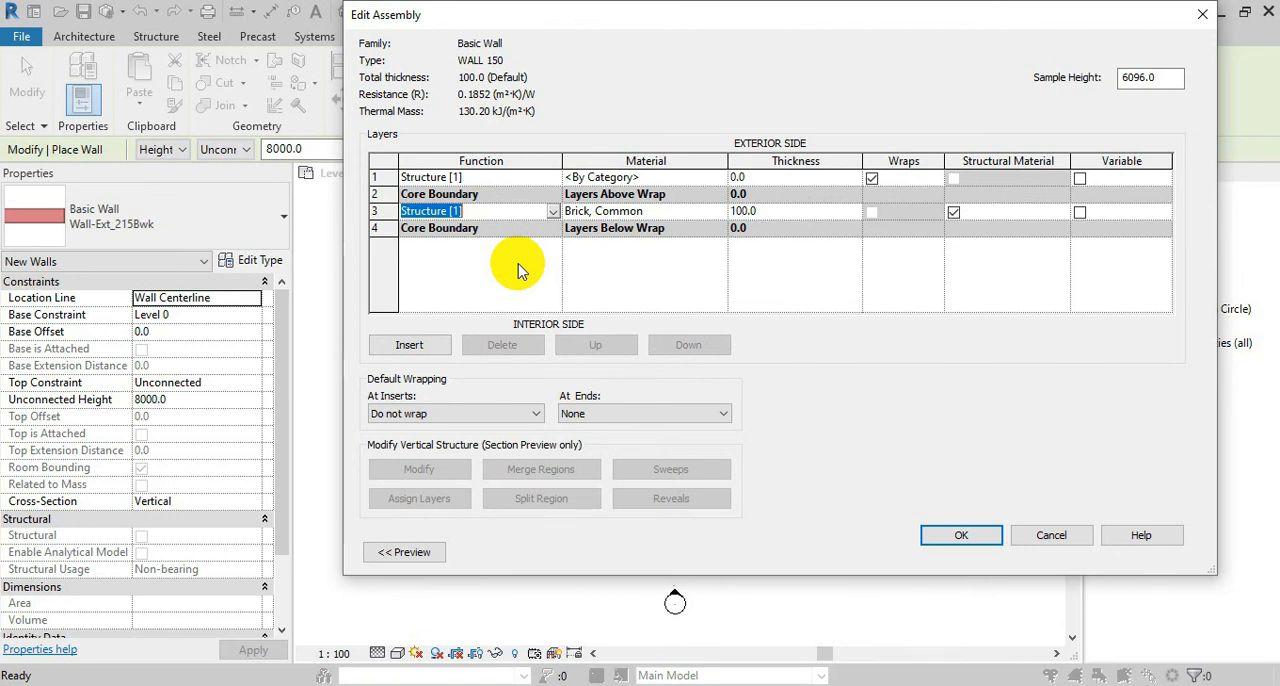
left_click(428, 345)
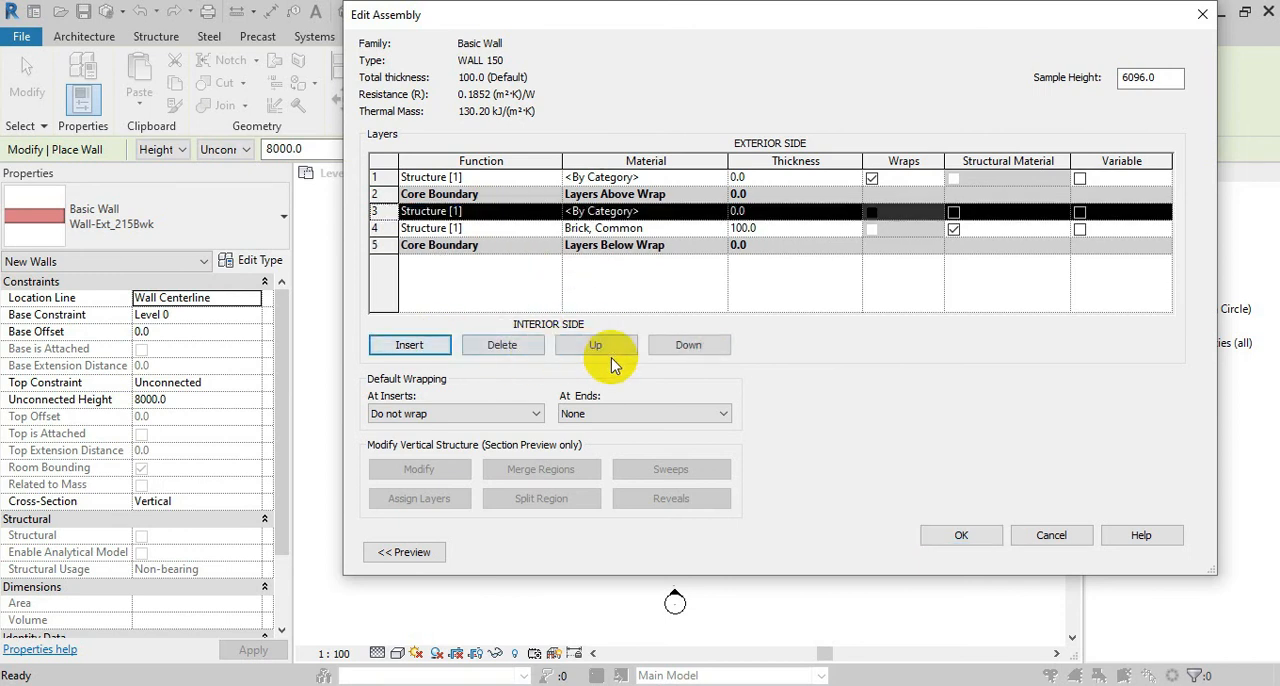
left_click(700, 357)
left_click(700, 356)
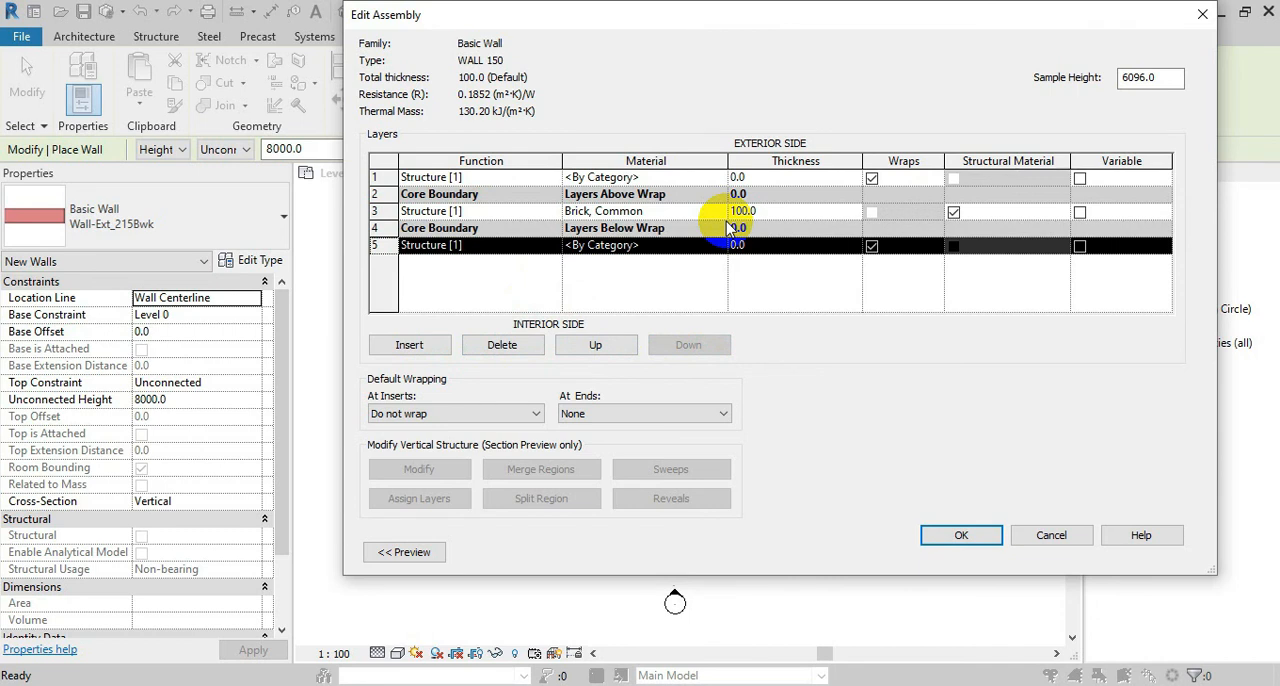
Create a new material named wall1 from the exterior layer's material setting
left_click(665, 177)
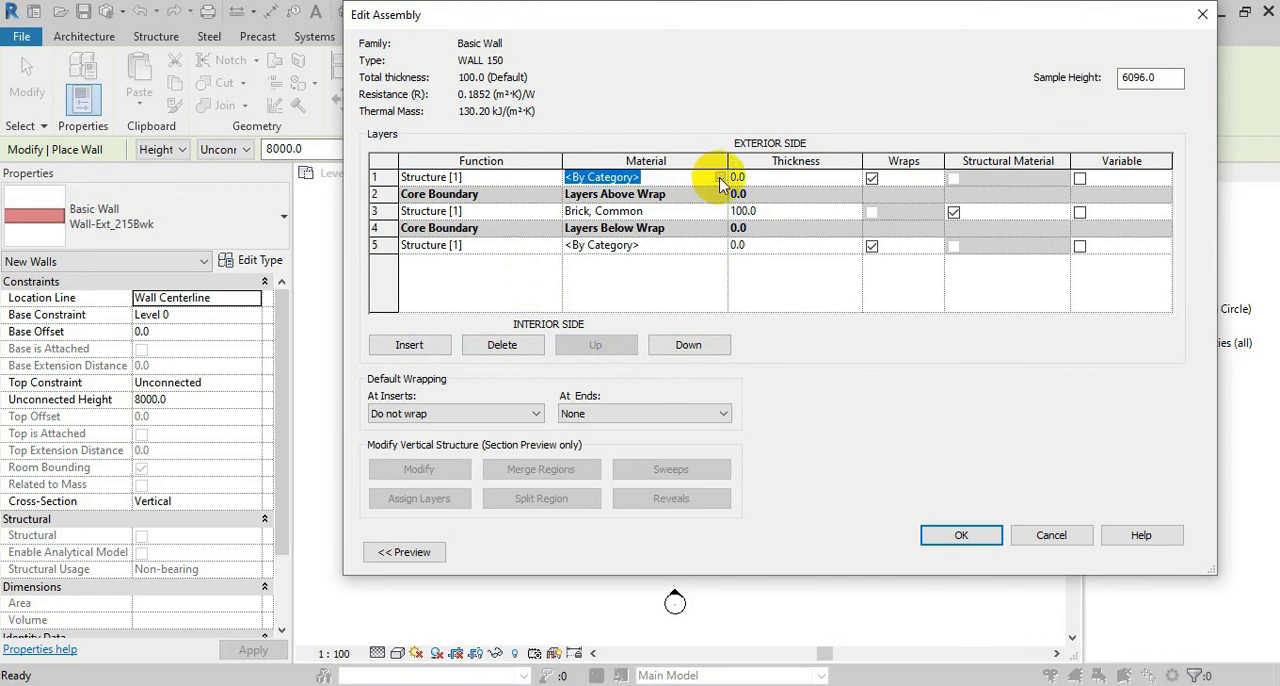
left_click(720, 178)
left_click(222, 624)
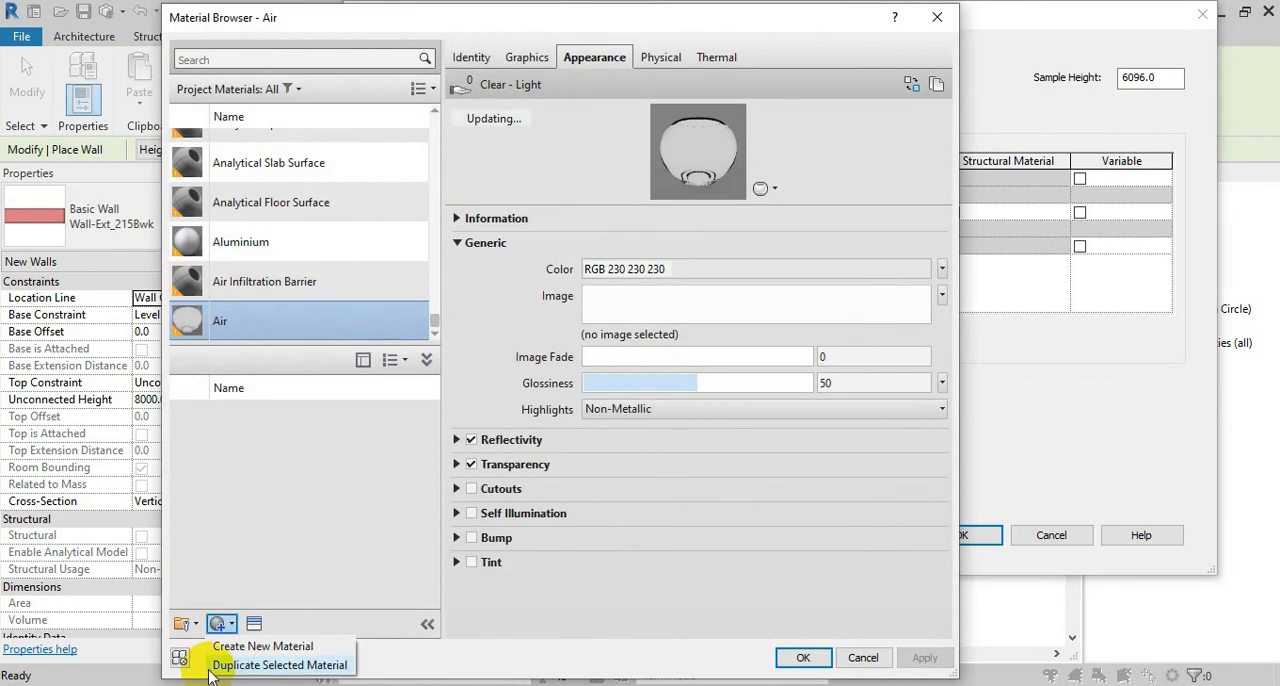
left_click(265, 647)
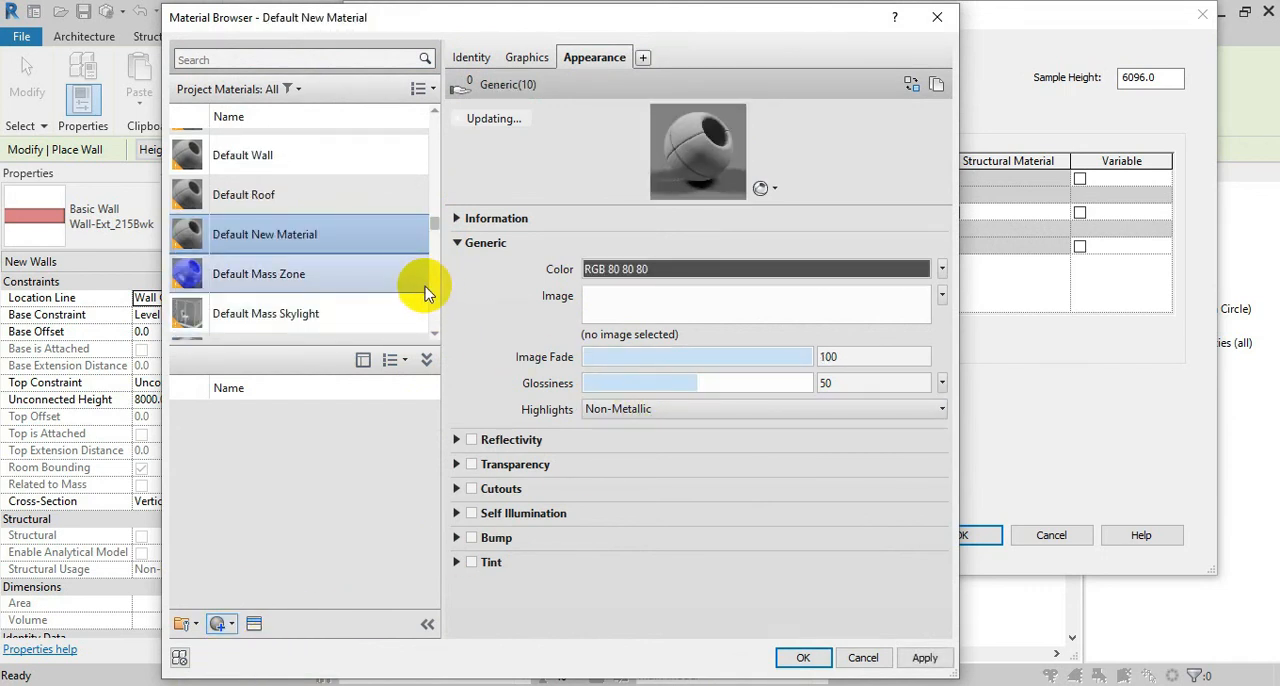
right_click(338, 241)
left_click(368, 289)
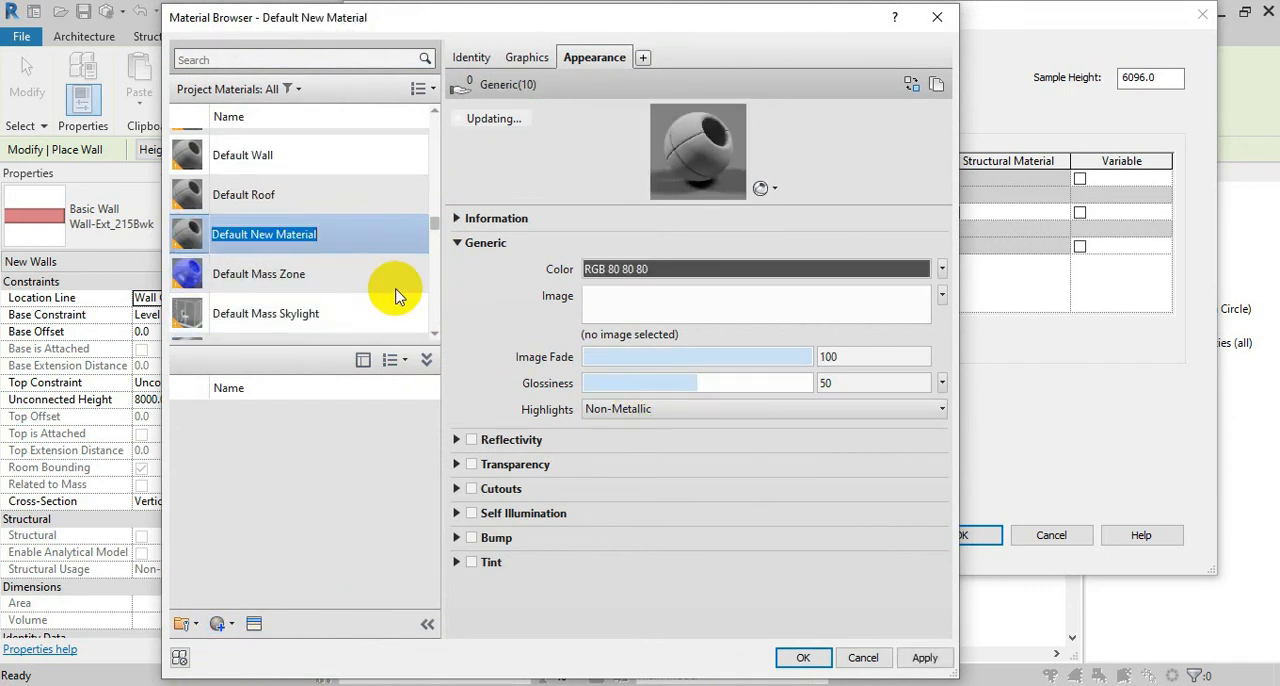
type("w")
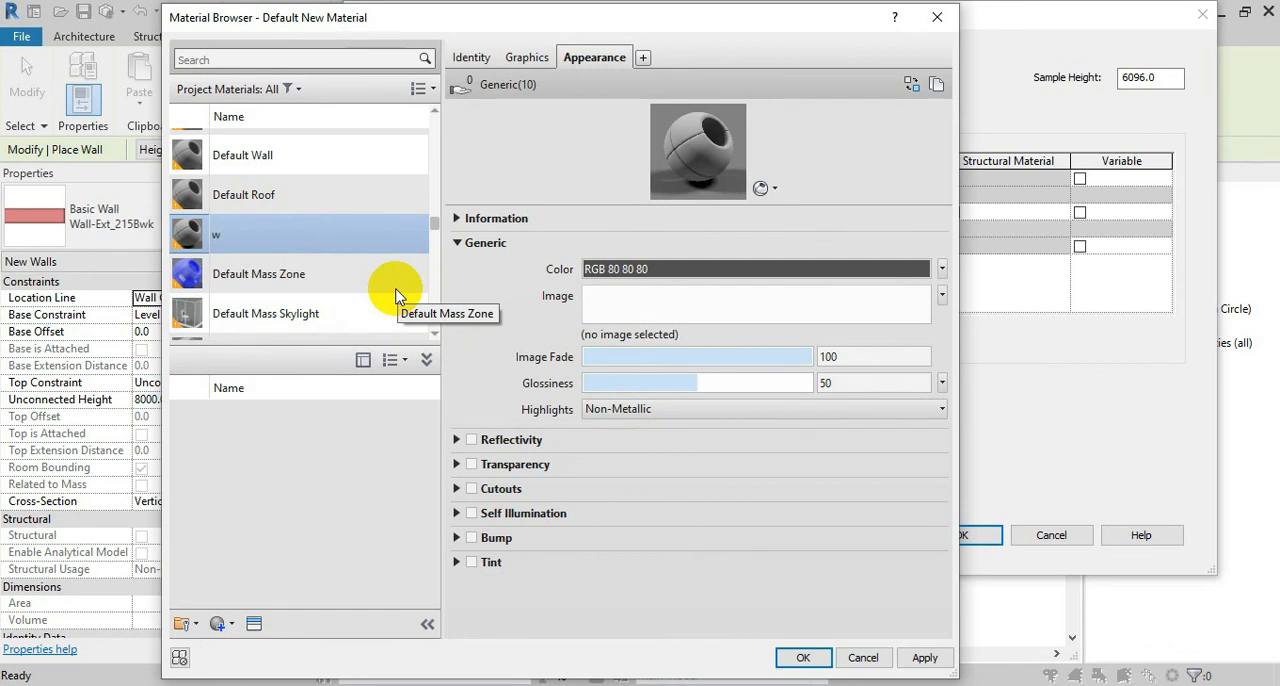
type("all1")
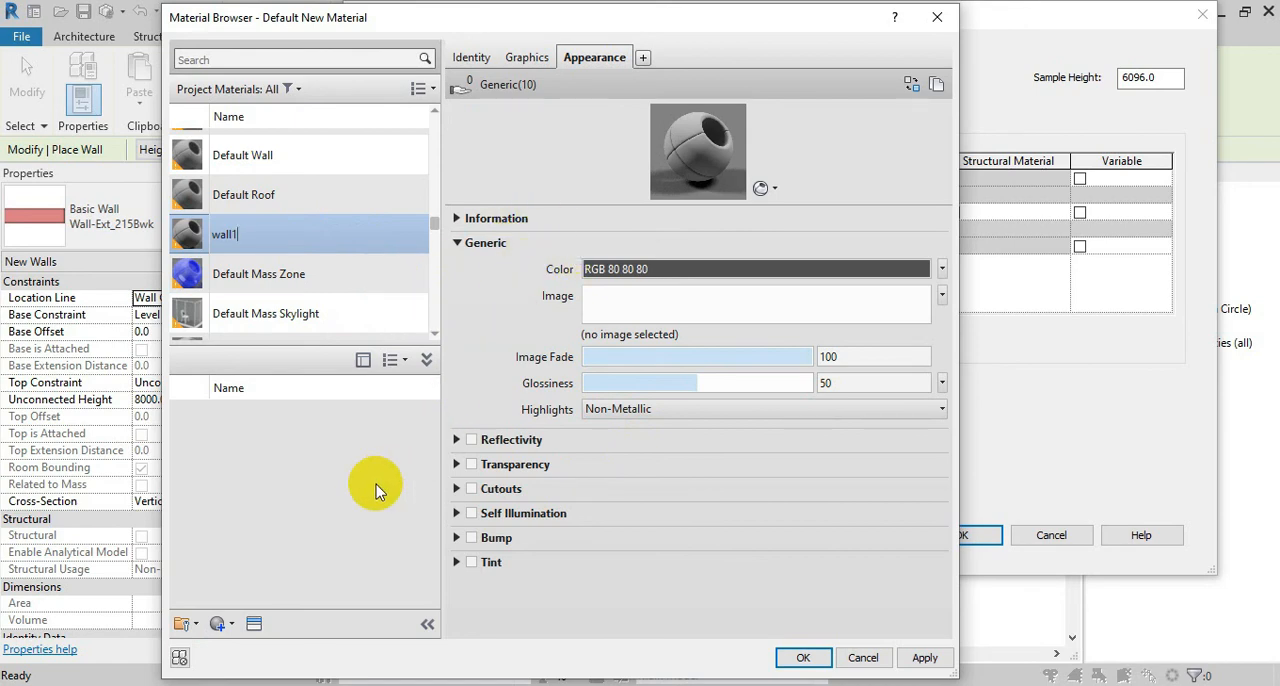
key("Return")
Give wall1 the Canary appearance from the matte wall paint library and assign the material to the exterior layer
left_click(254, 623)
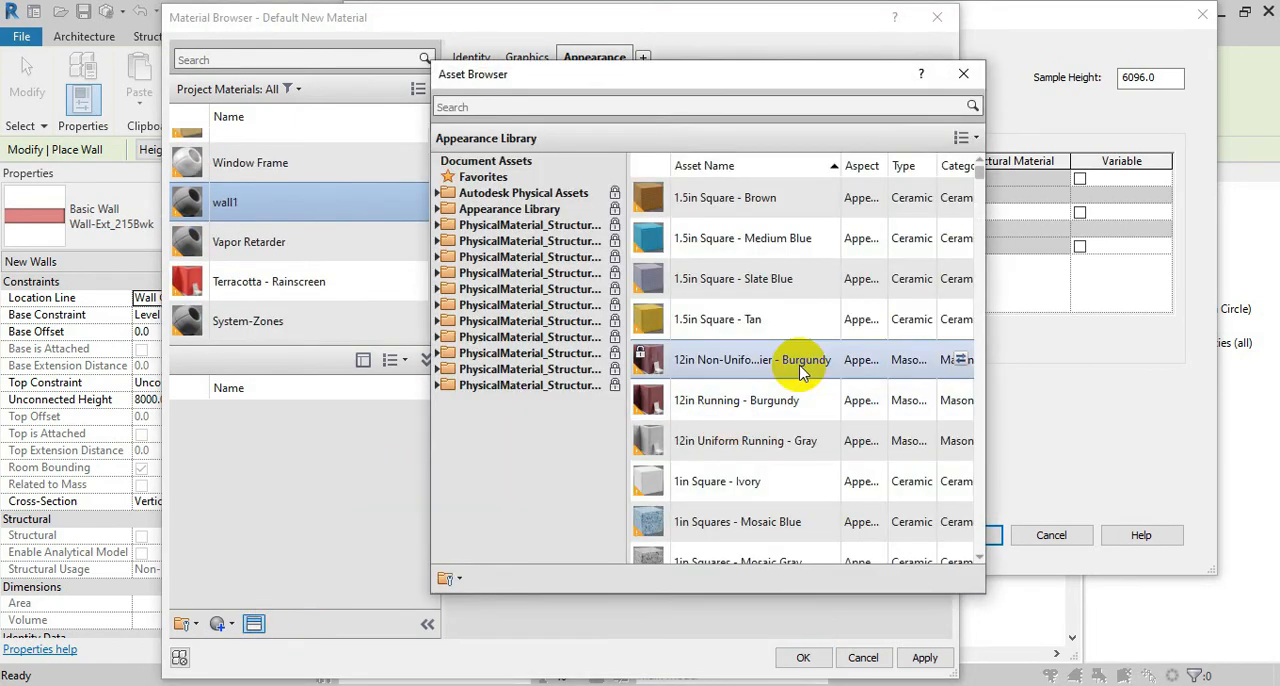
left_click(449, 212)
scroll(503, 401, "down", 1)
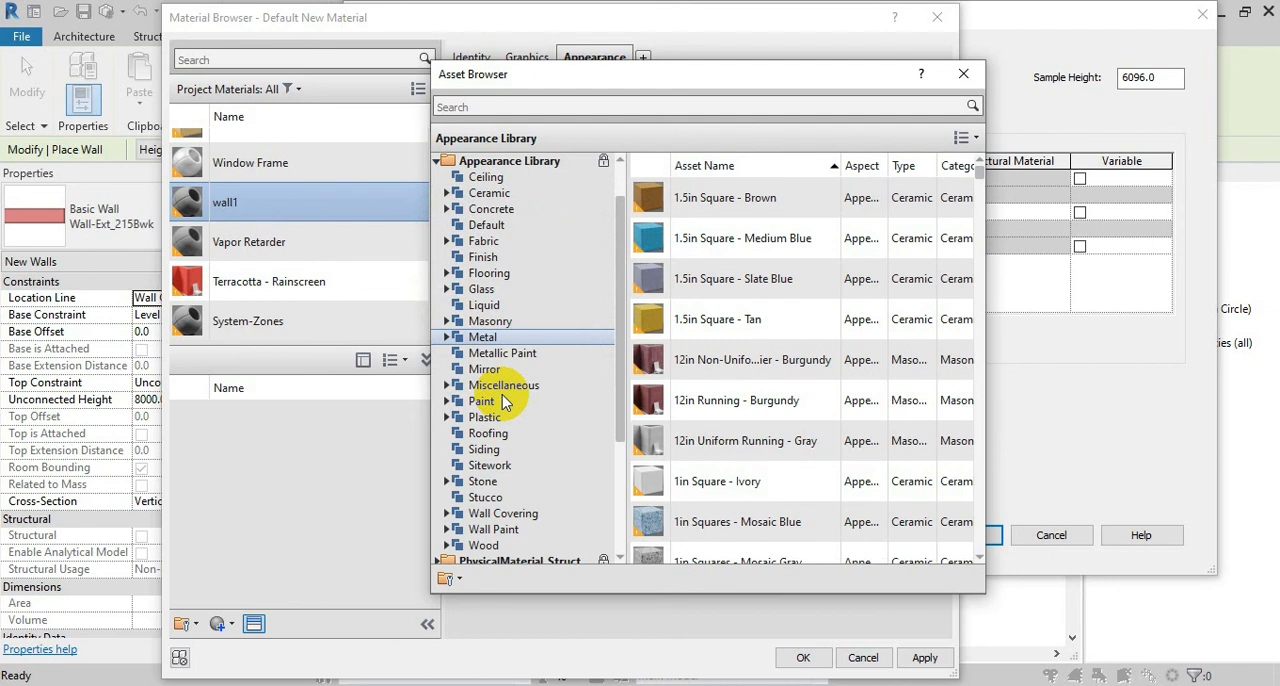
scroll(449, 410, "down", 1)
left_click(447, 481)
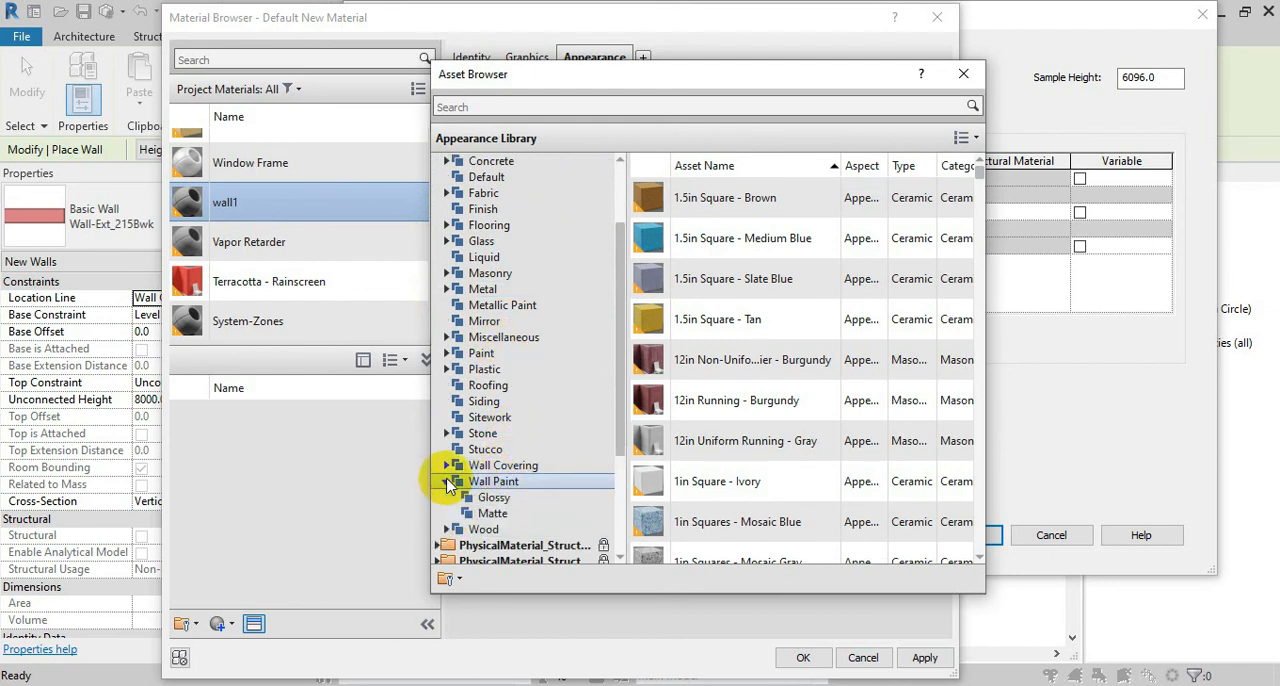
left_click(474, 514)
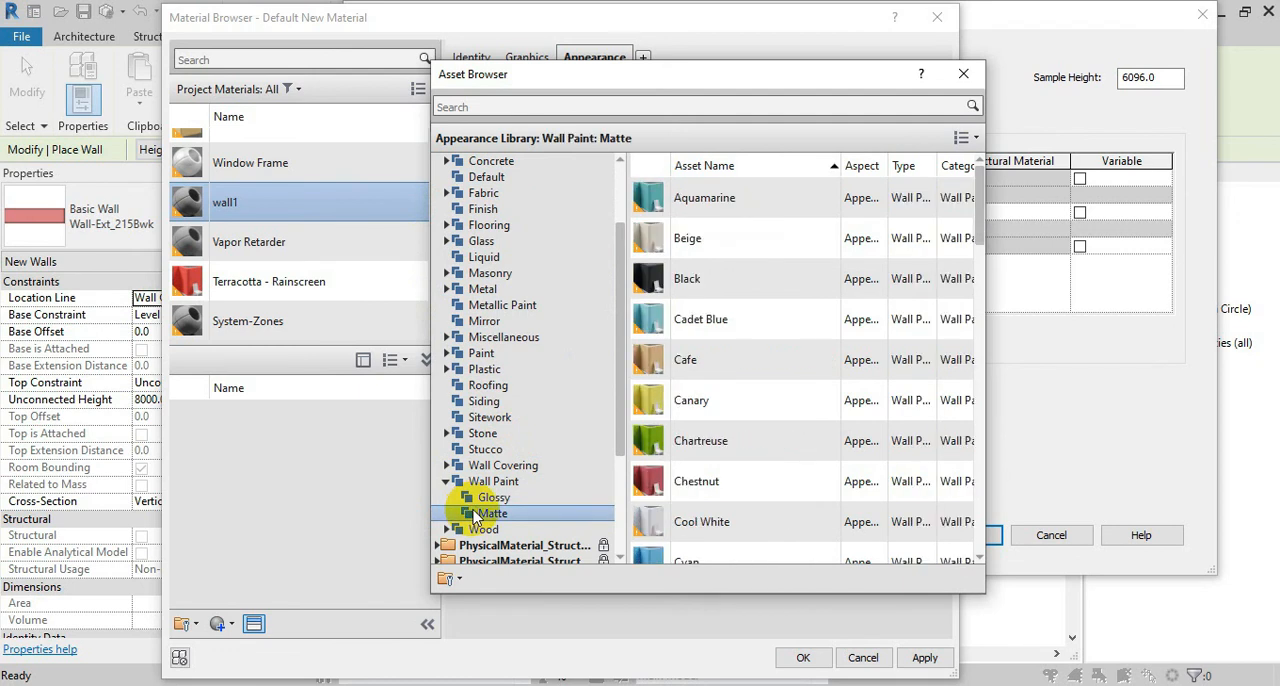
double_click(712, 408)
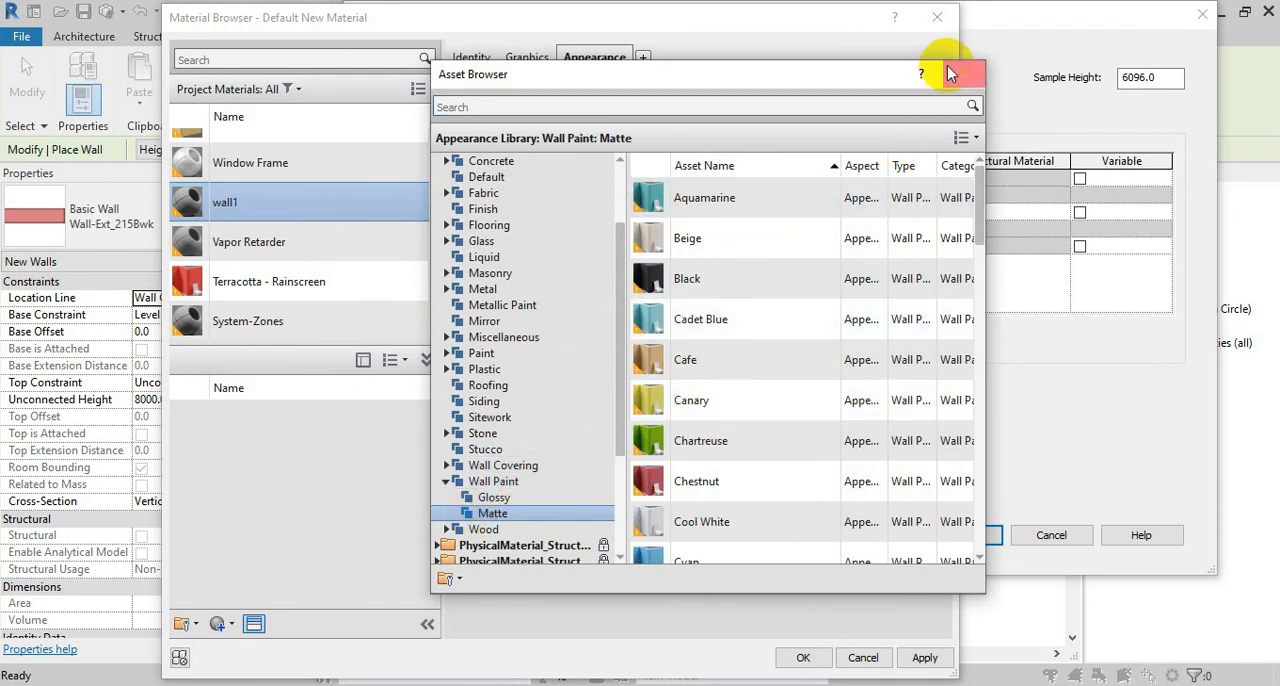
left_click_drag(903, 74, 845, 458)
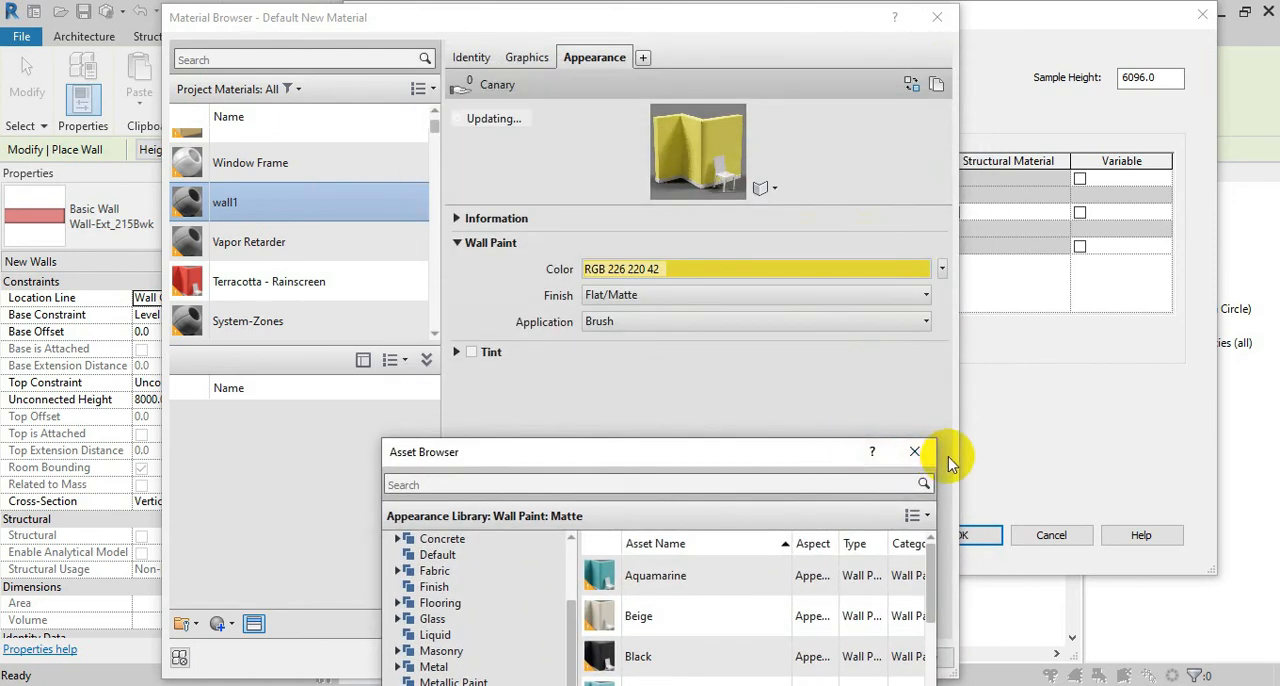
left_click(914, 451)
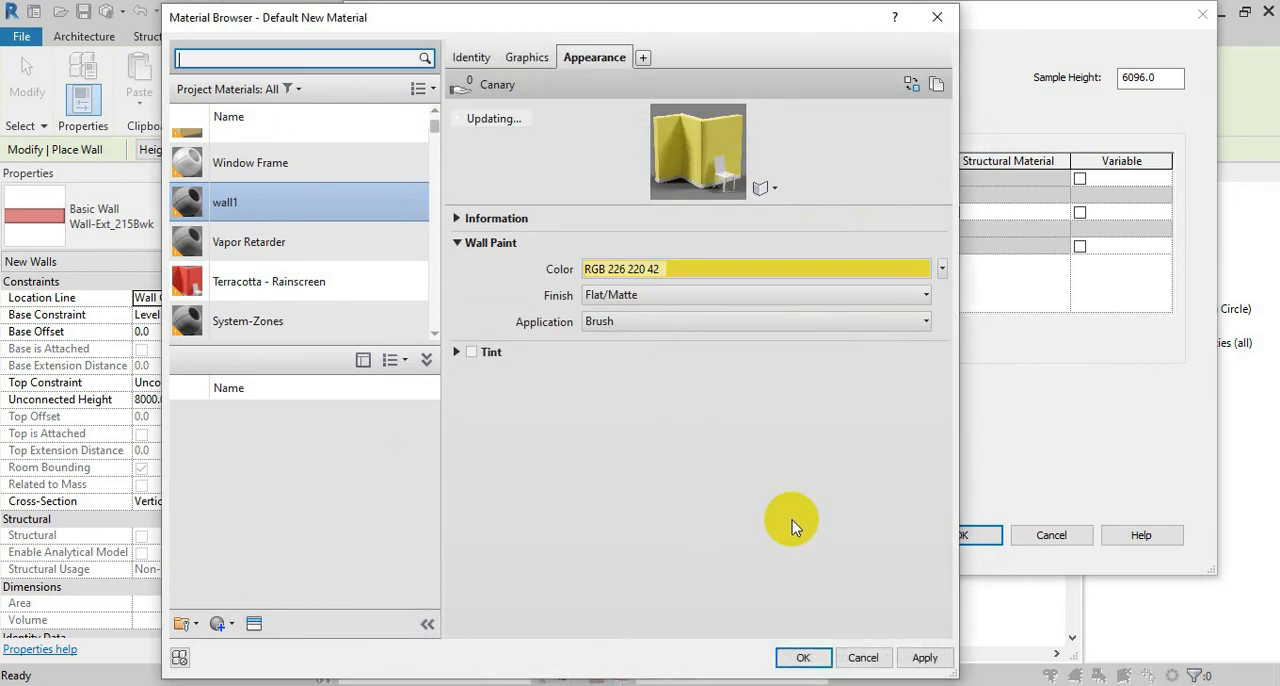
left_click(803, 657)
Assign the wall1 material to the interior layer of the wall assembly
left_click(688, 250)
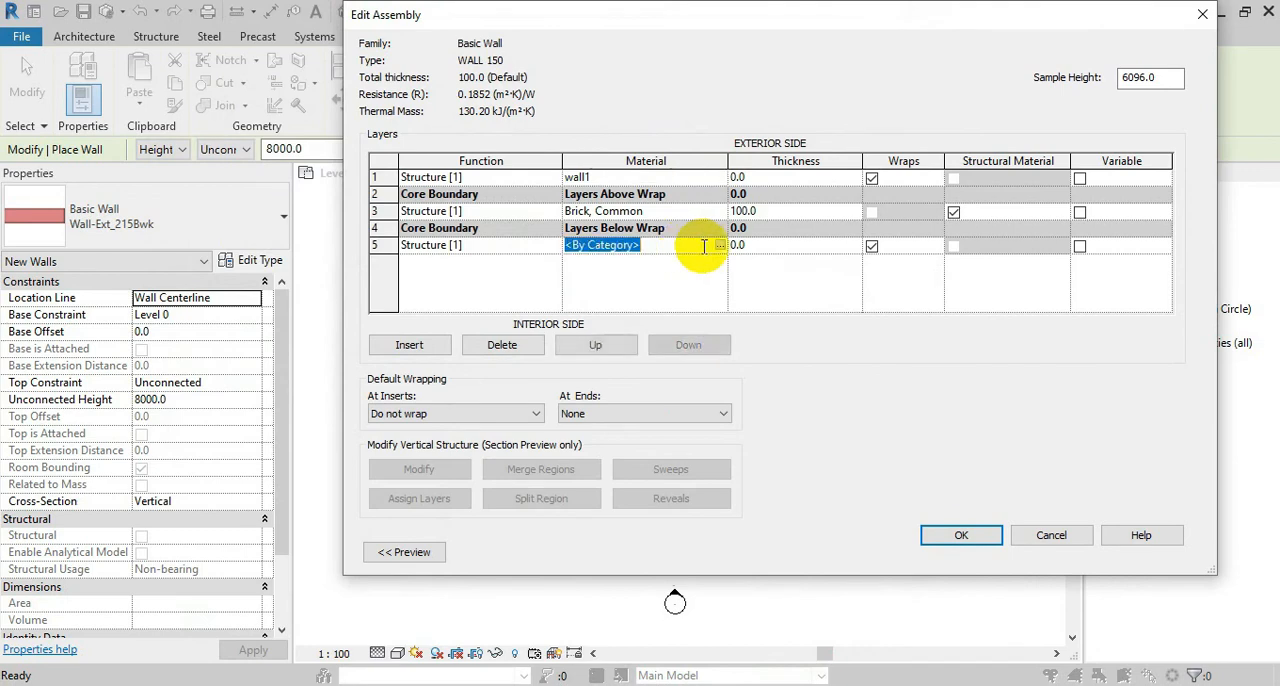
left_click(720, 245)
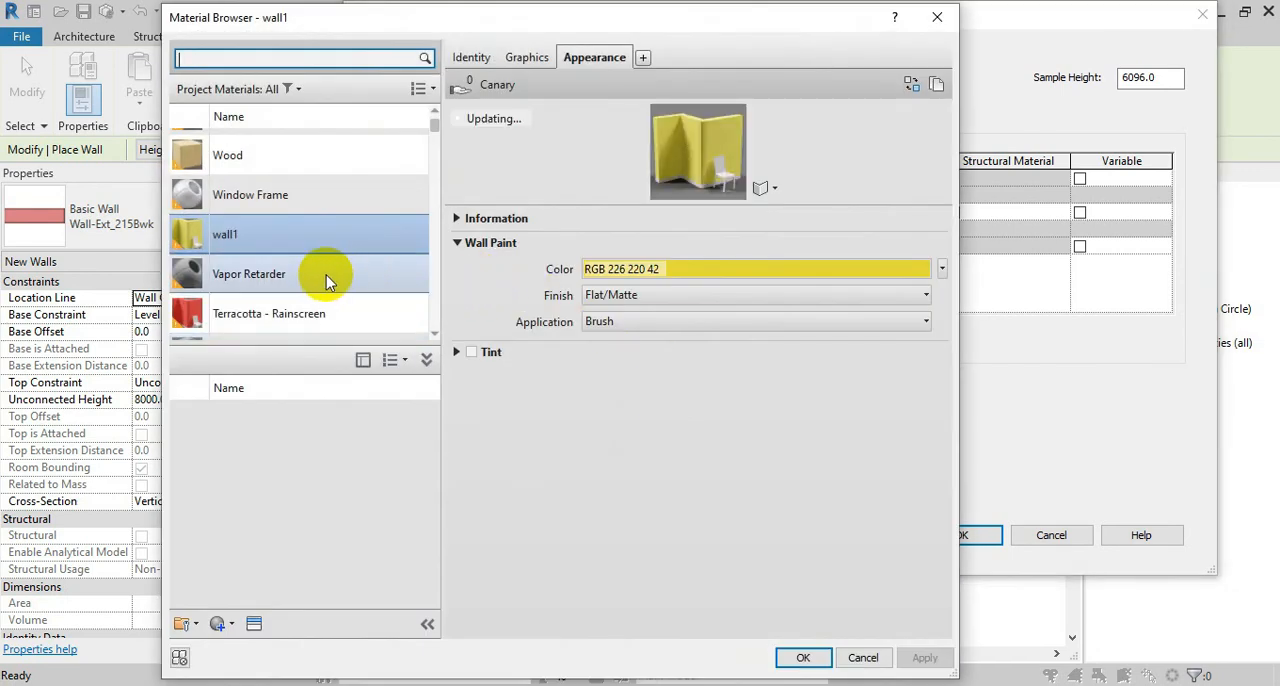
scroll(326, 275, "down", 1)
left_click(800, 657)
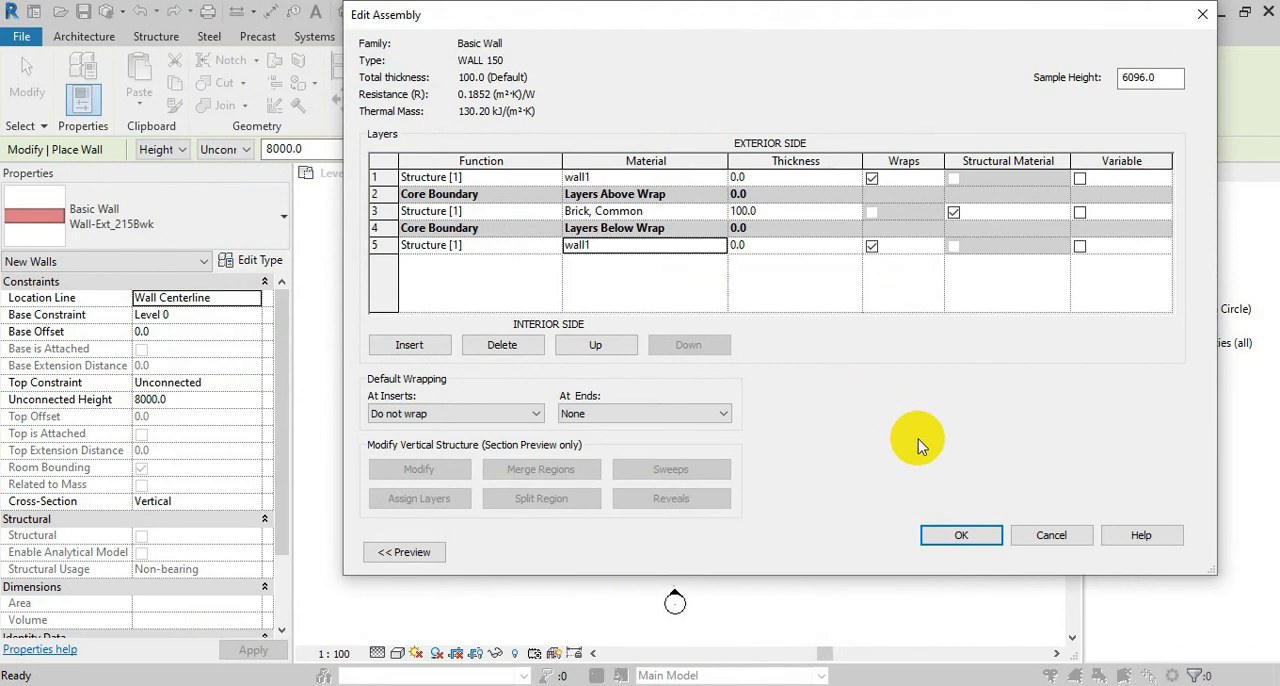
Set the thickness of the exterior and interior wall1 layers to 25 mm each
left_click(763, 177)
type("25")
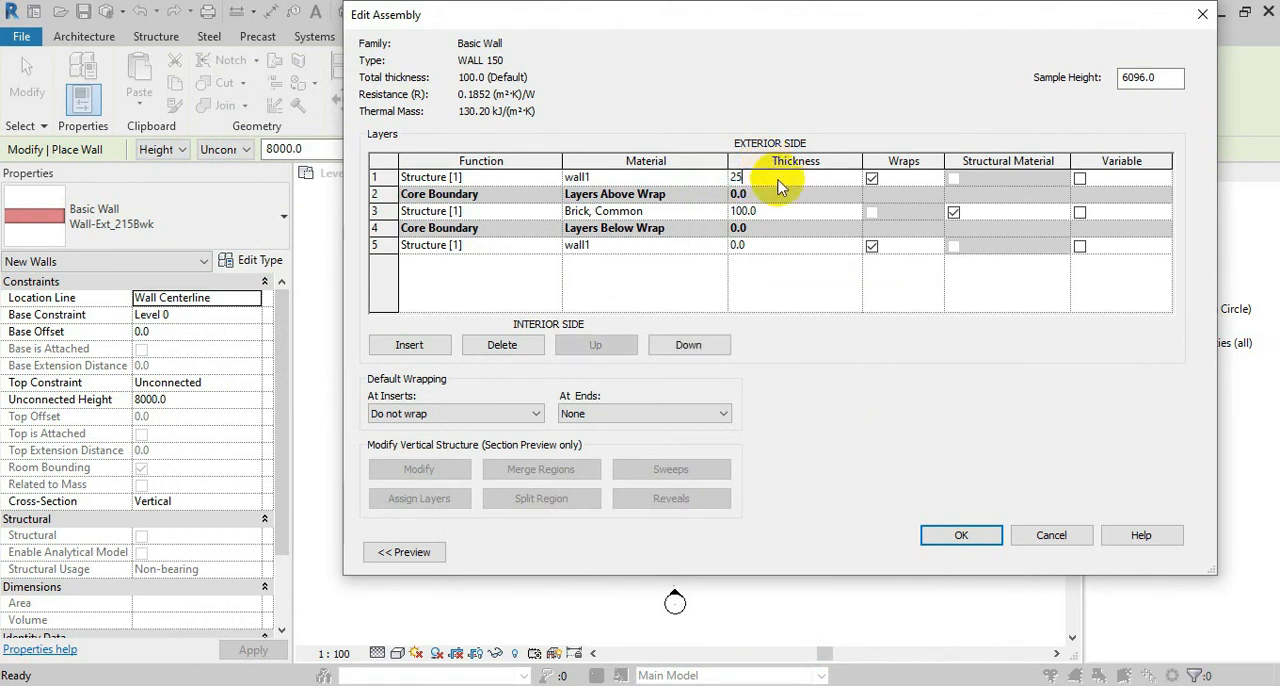
left_click(768, 246)
type("25")
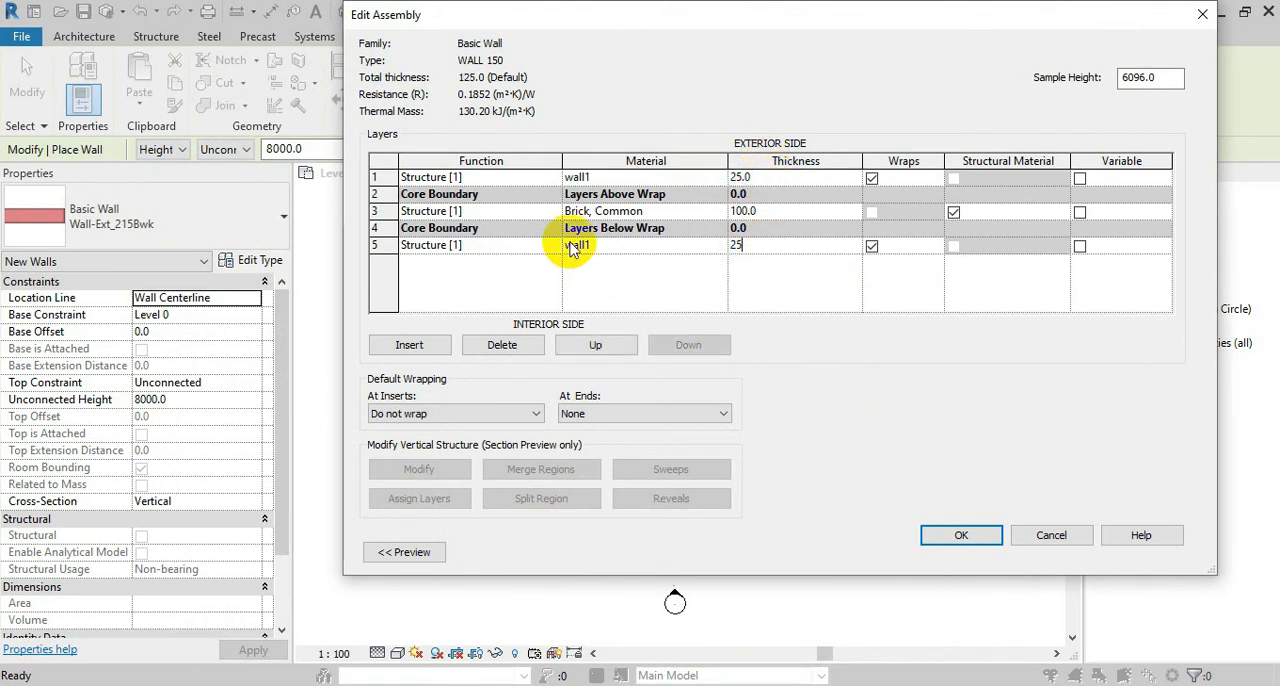
Set the function of both wall1 layers to Finish 1 [4] and accept the assembly and the WALL 150 type properties
left_click(466, 178)
left_click(552, 178)
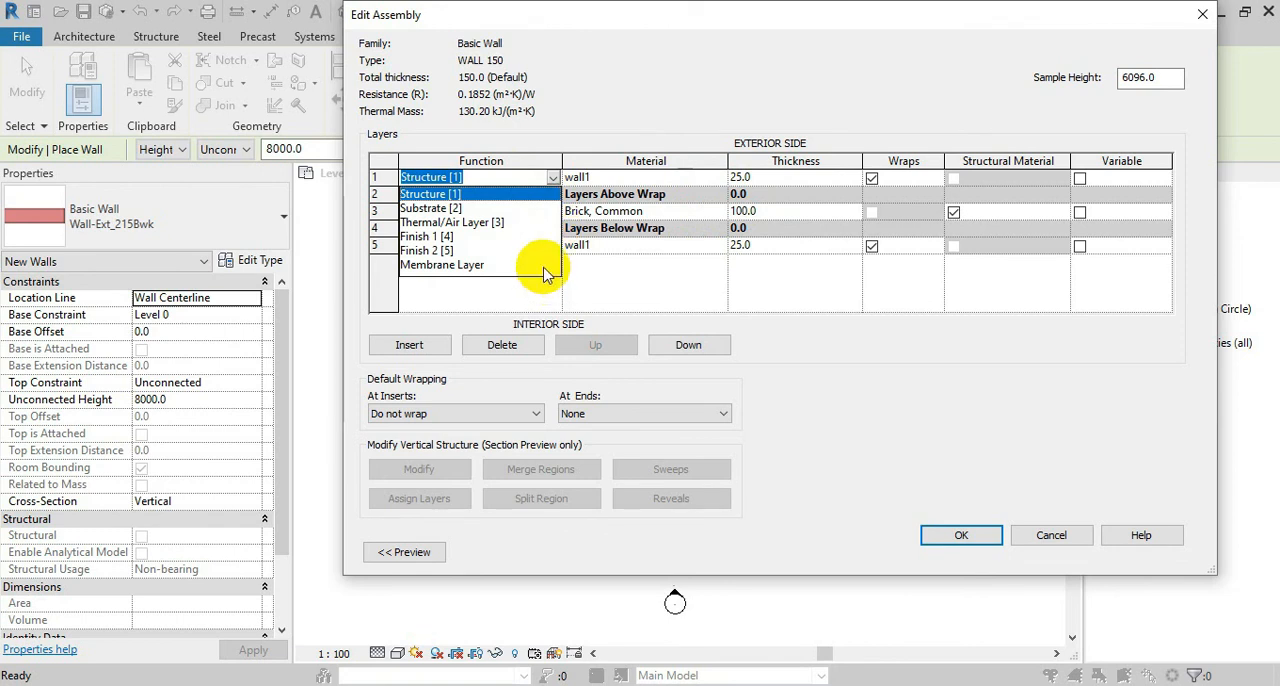
left_click(424, 244)
left_click(486, 245)
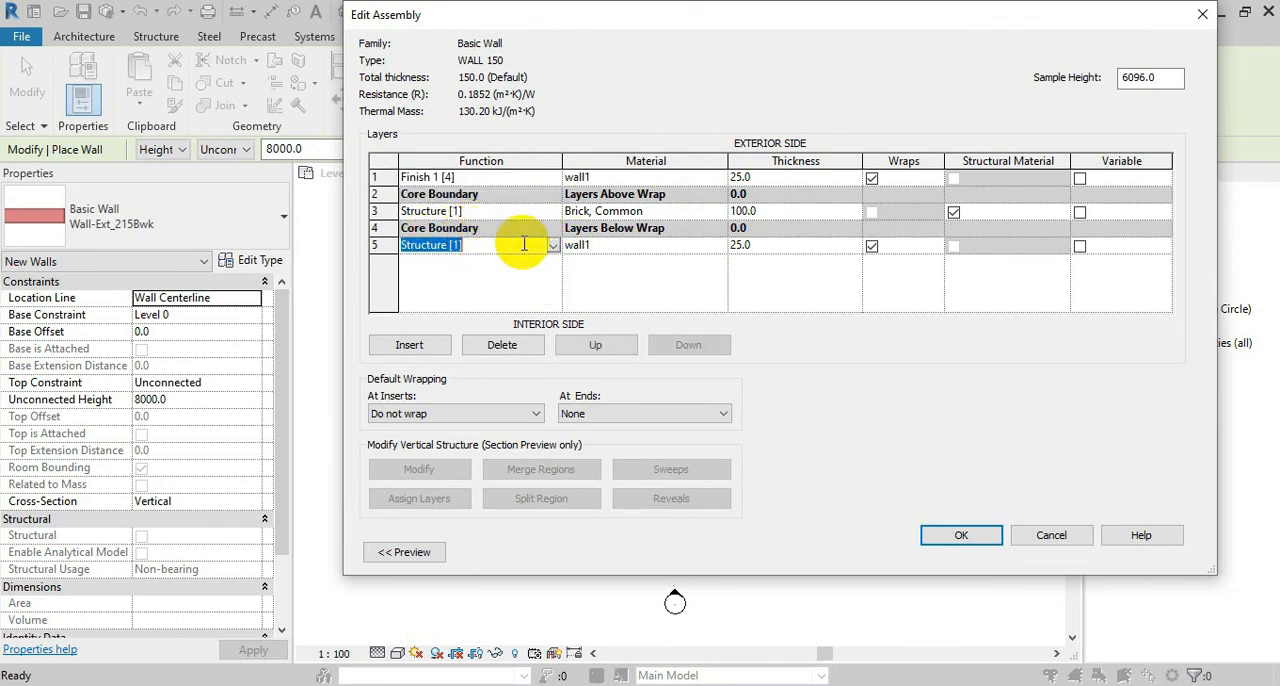
left_click(552, 245)
left_click(426, 304)
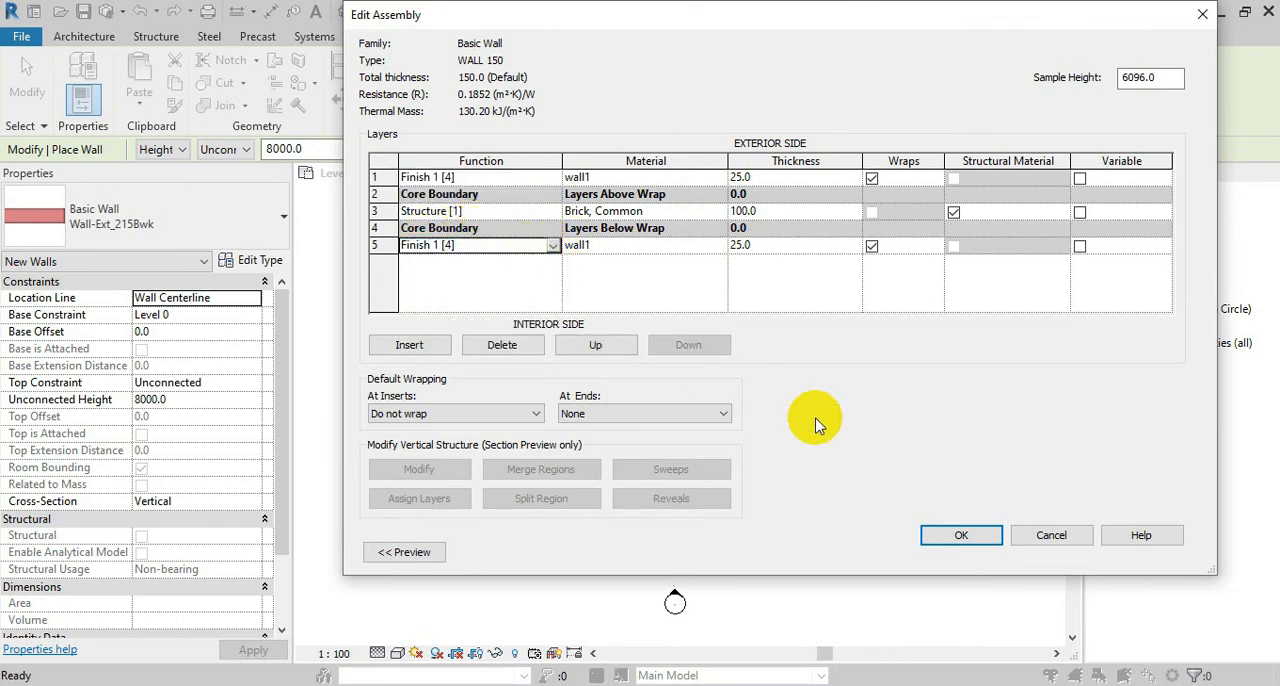
left_click(966, 535)
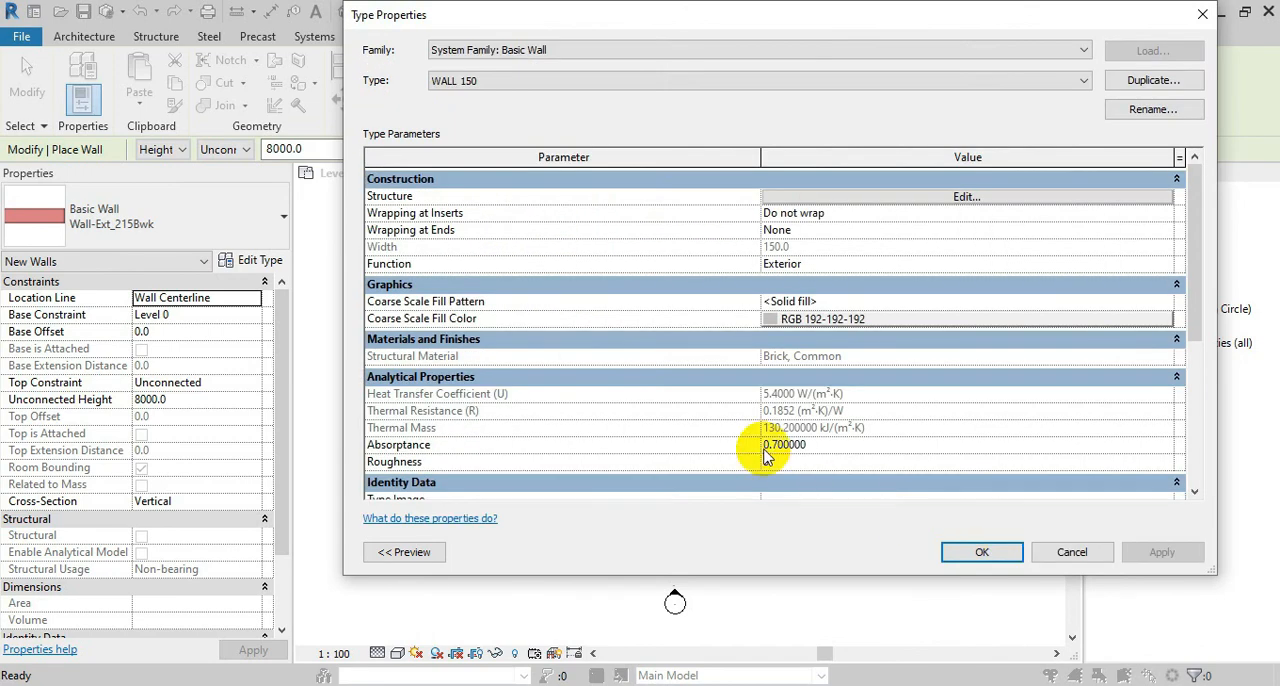
left_click(974, 558)
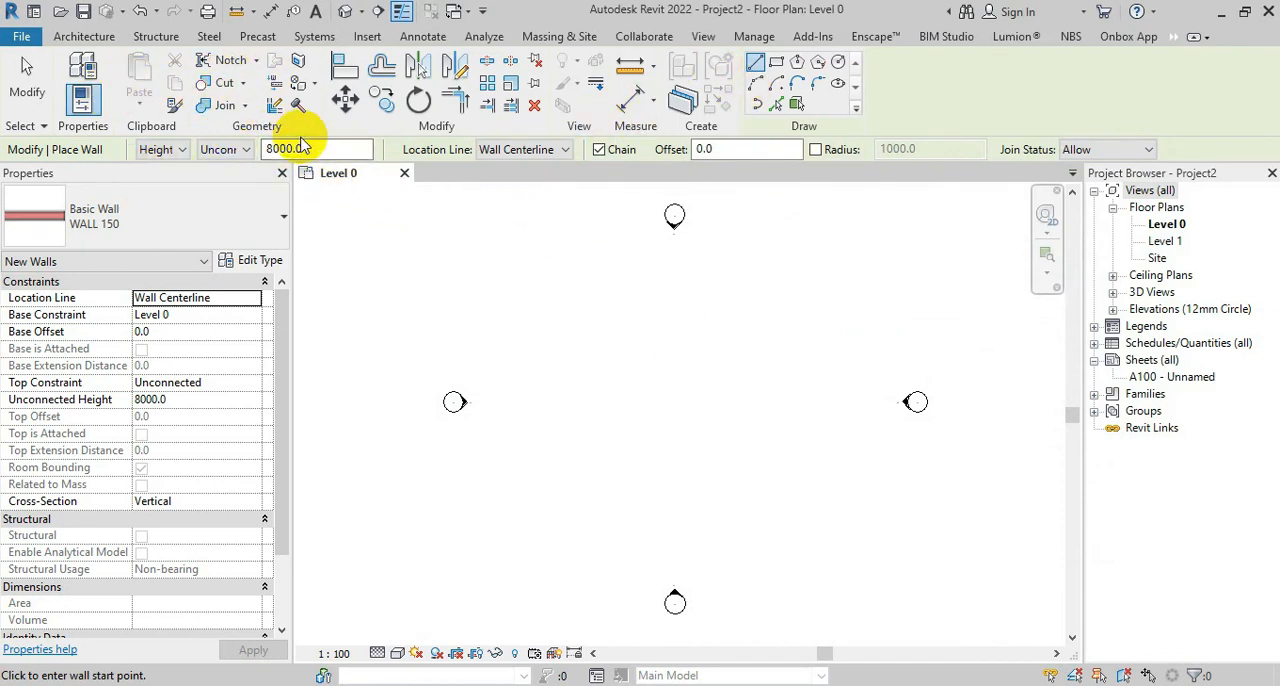
Set the unconnected height for new walls to 3000 mm
left_click(268, 148)
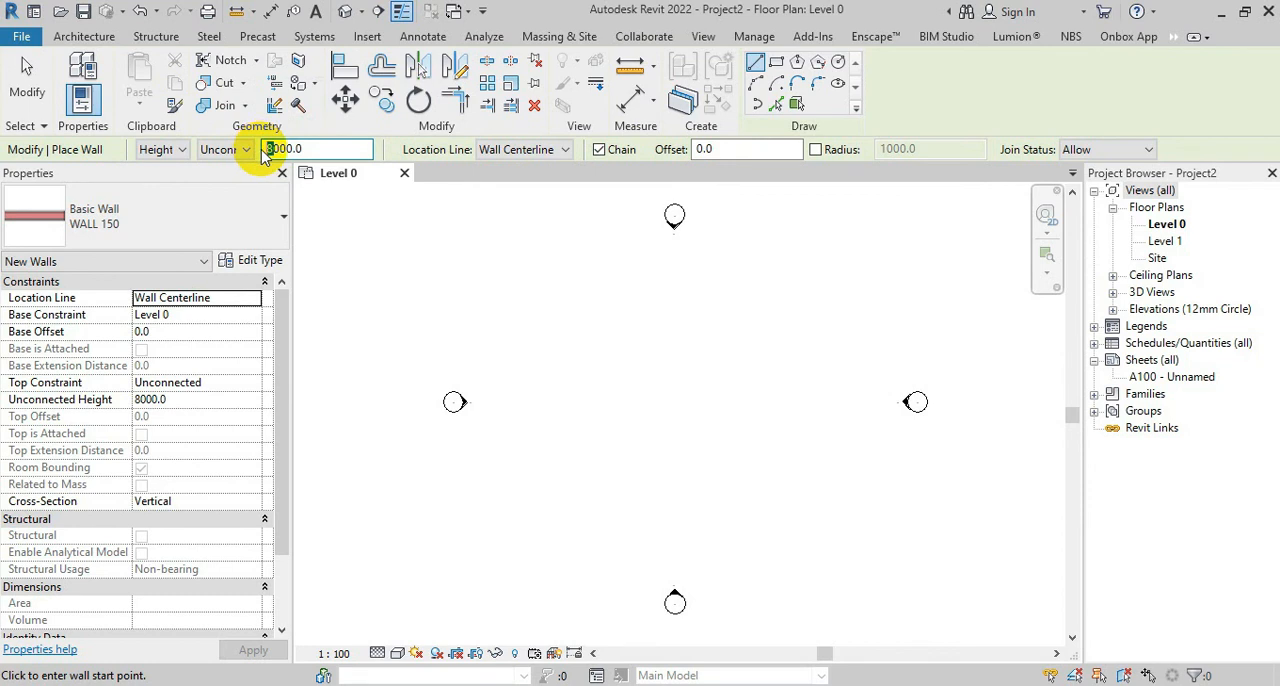
key("BackSpace")
type("3")
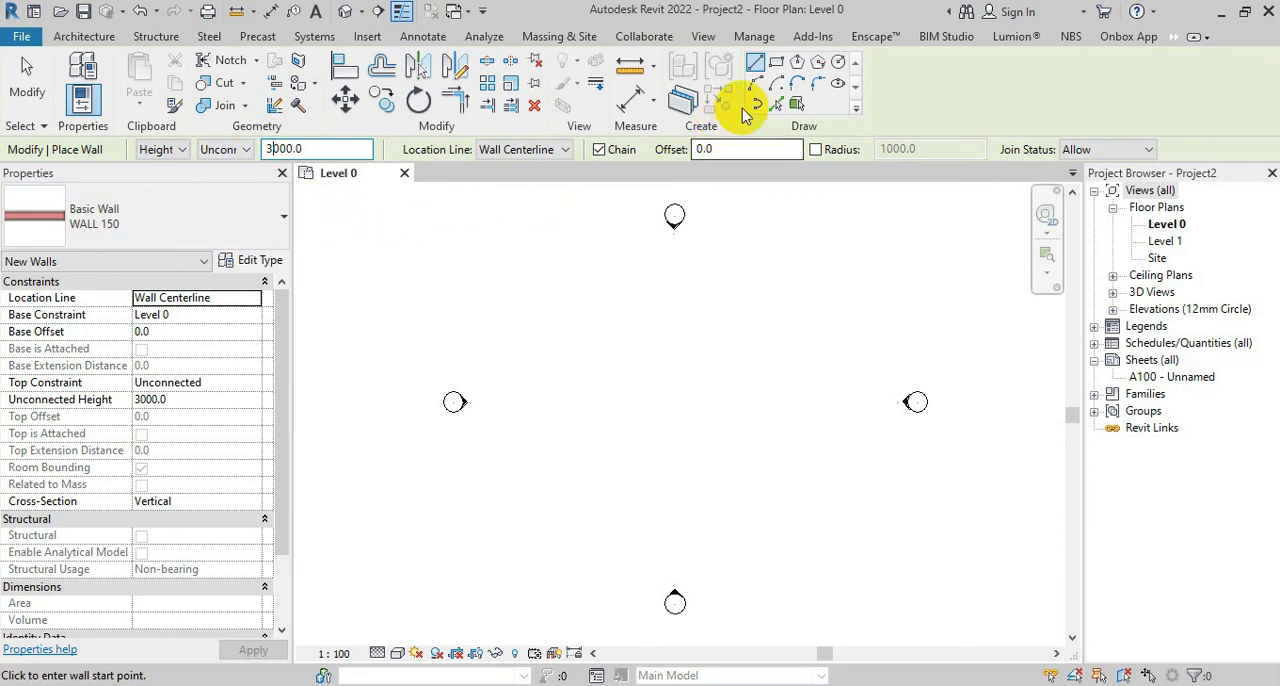
Draw three connected WALL 150 walls, each about 4000 mm long, forming a U open at the lower side of the Level 0 plan
scroll(674, 389, "up", 1)
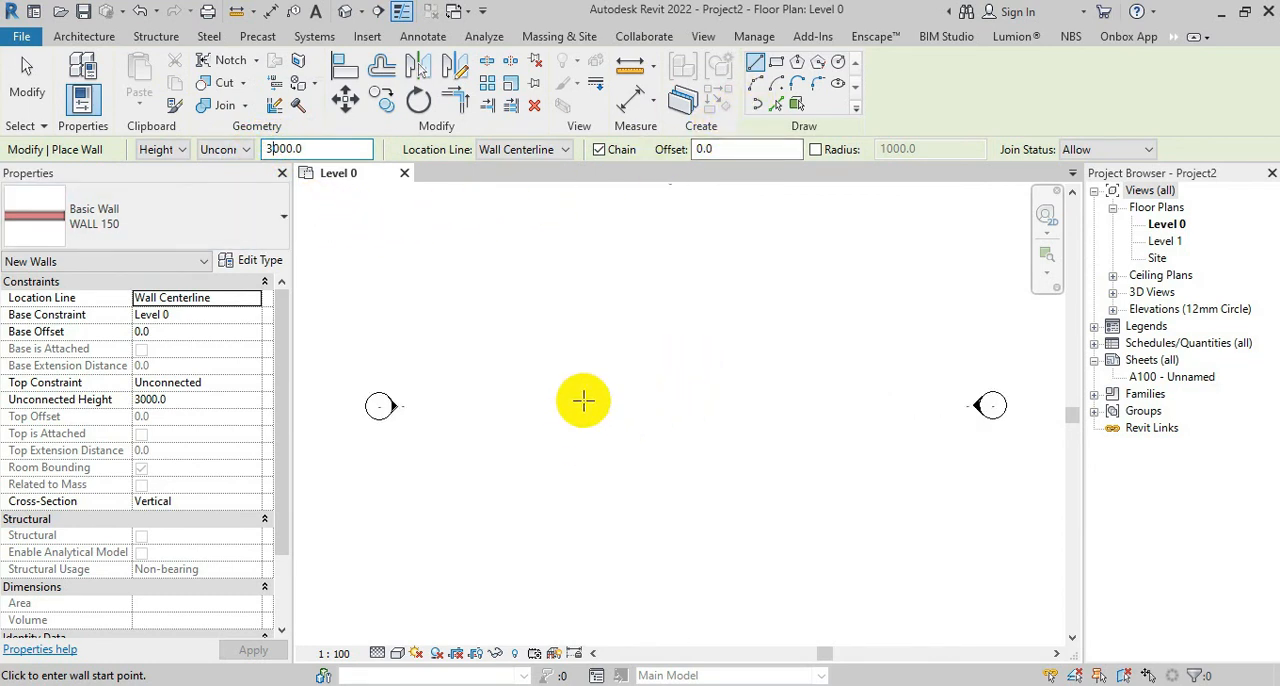
left_click(597, 467)
scroll(593, 385, "up", 2)
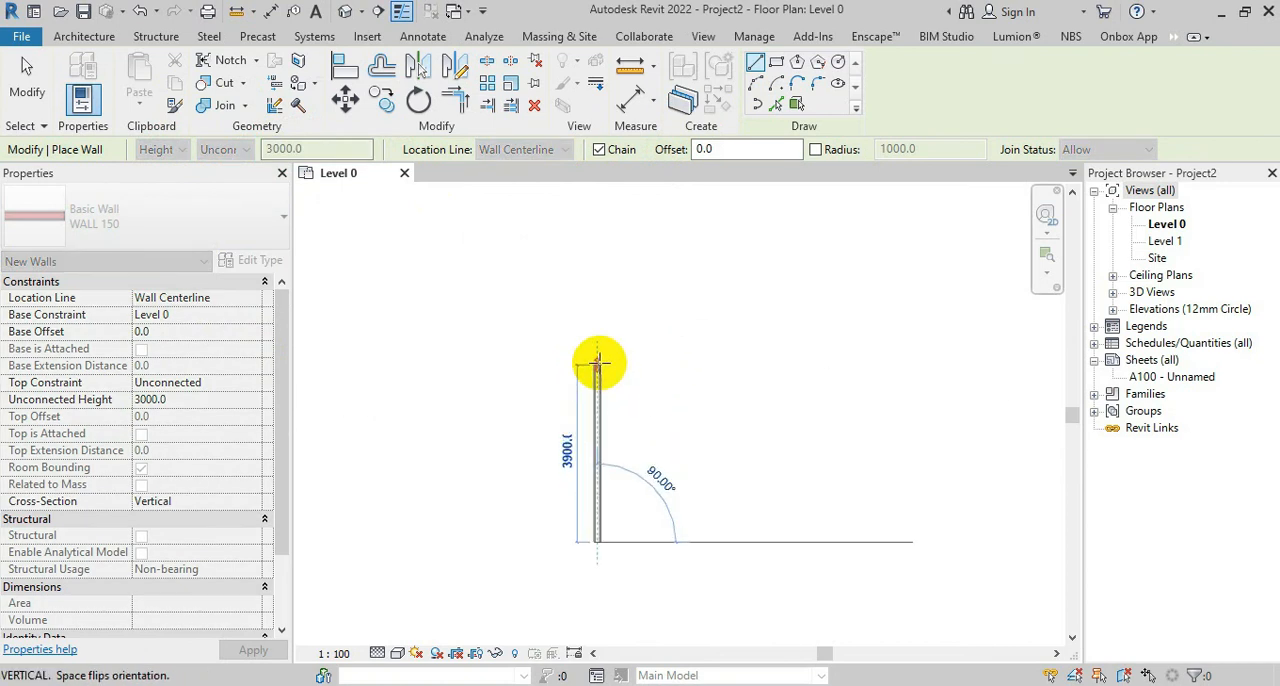
left_click(597, 361)
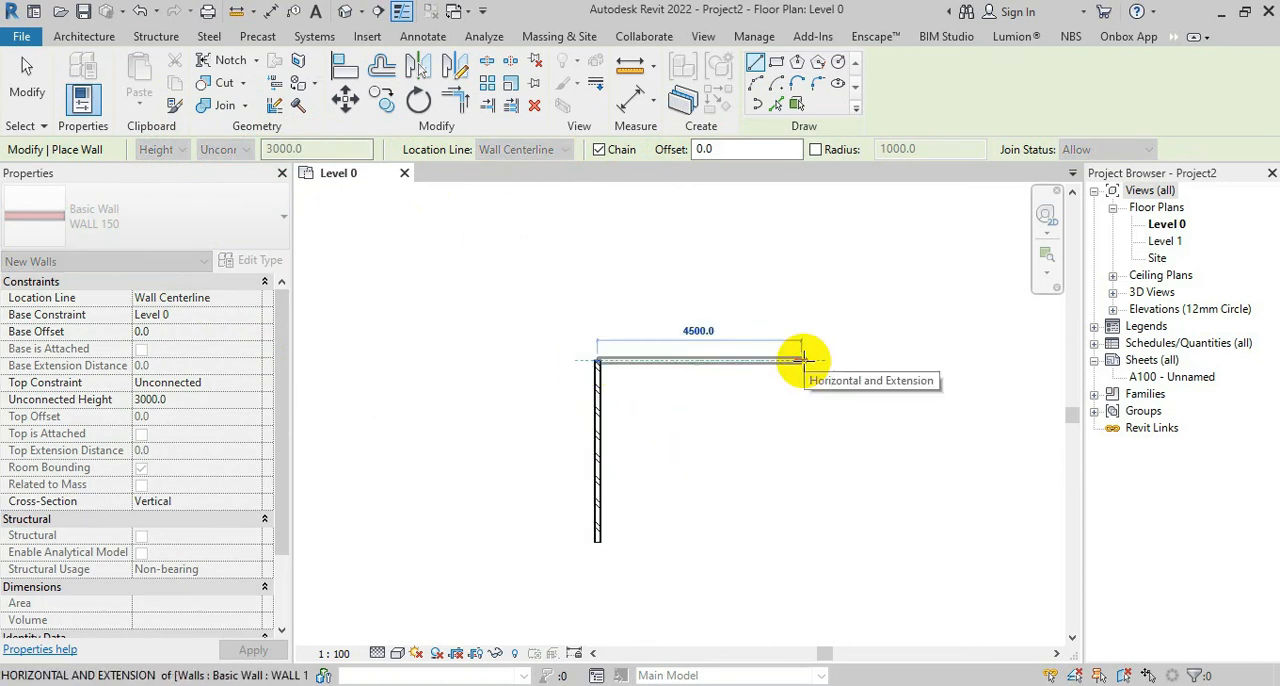
left_click(778, 361)
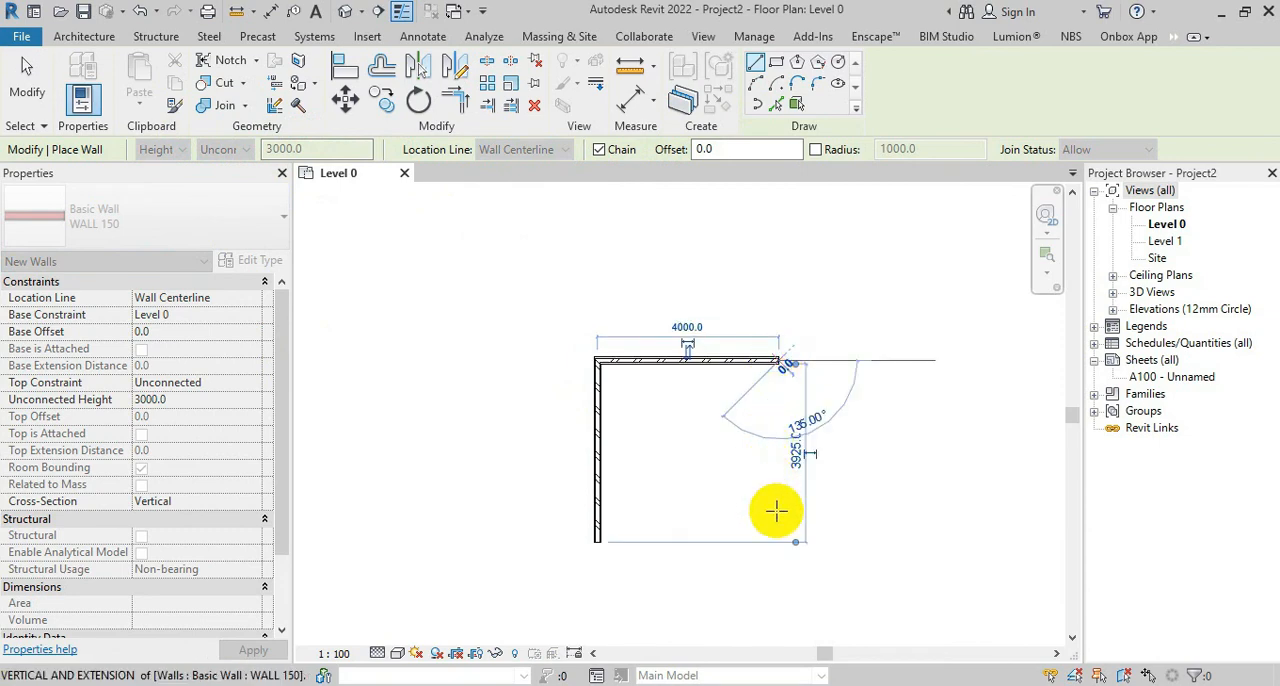
left_click(778, 542)
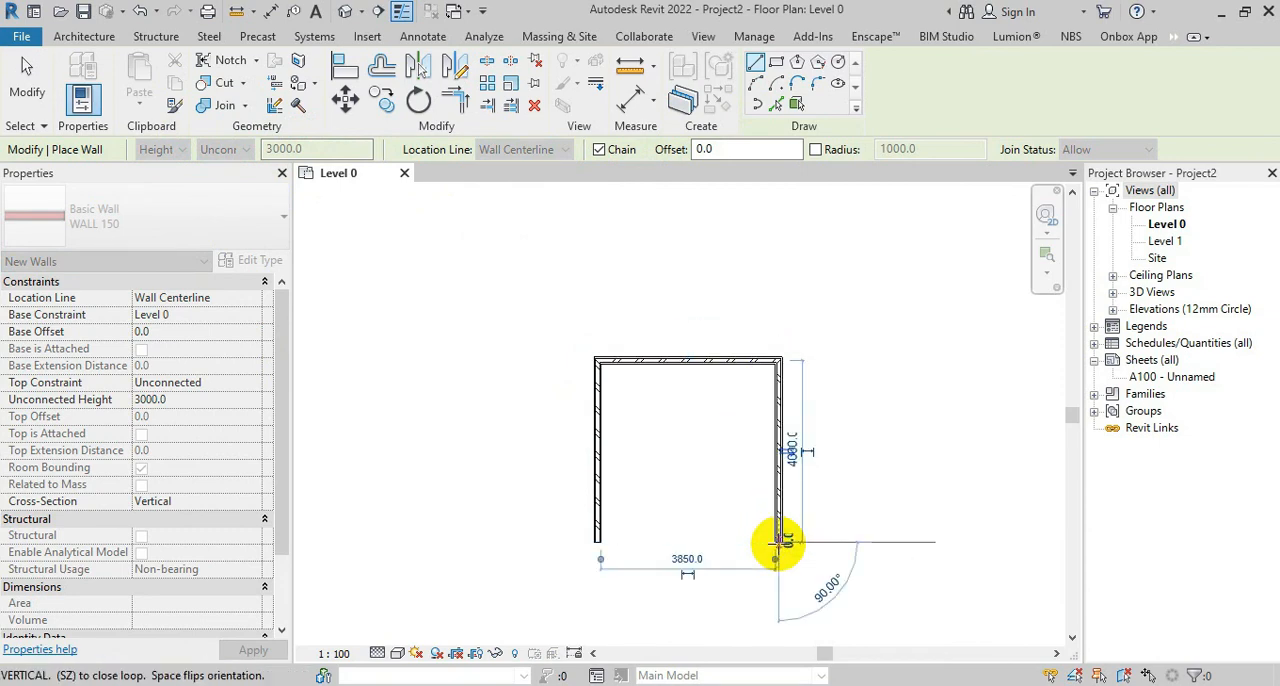
key("Escape")
key("Escape")
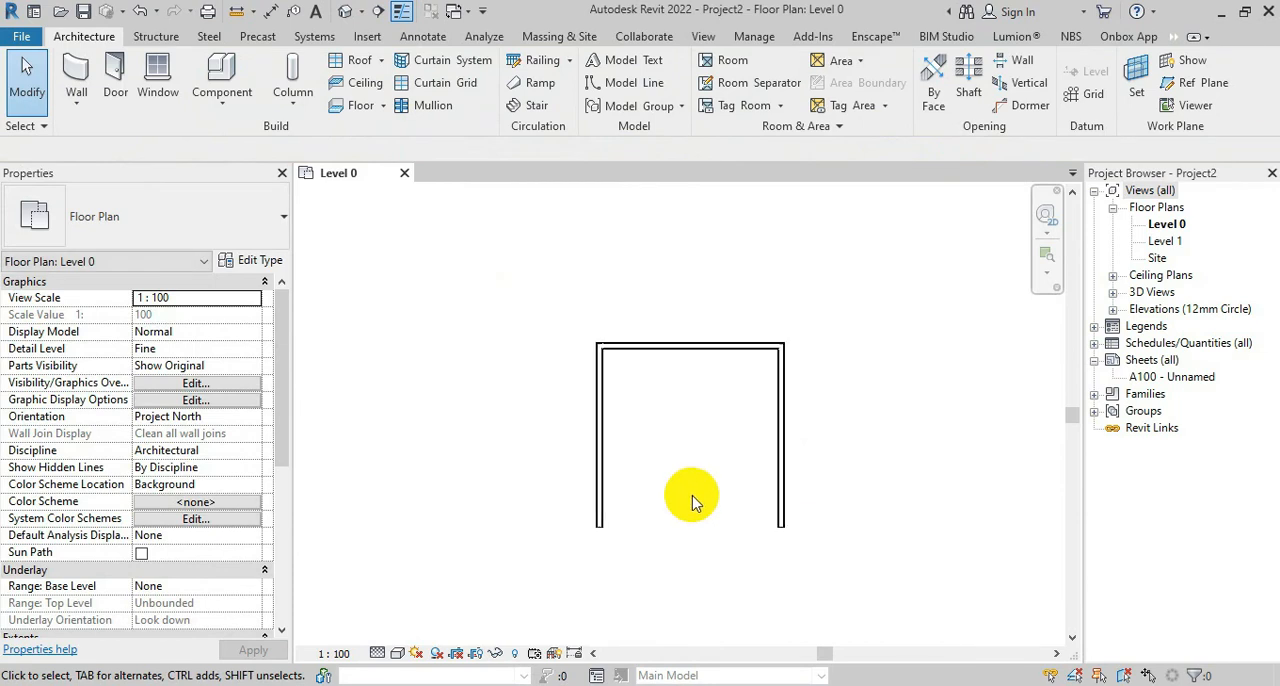
scroll(723, 417, "up", 3)
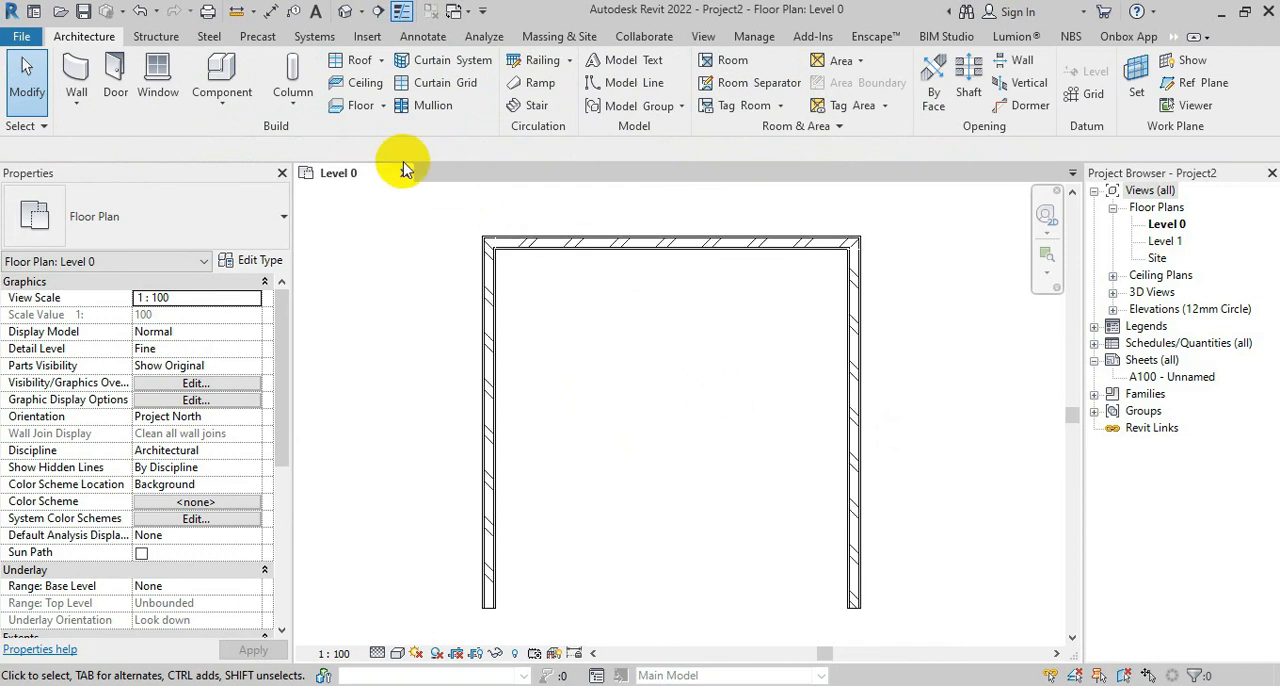
Load the M_Counter Top-L Shaped w Sink Hole component family from the US Casework Counter Tops library folder
left_click(210, 66)
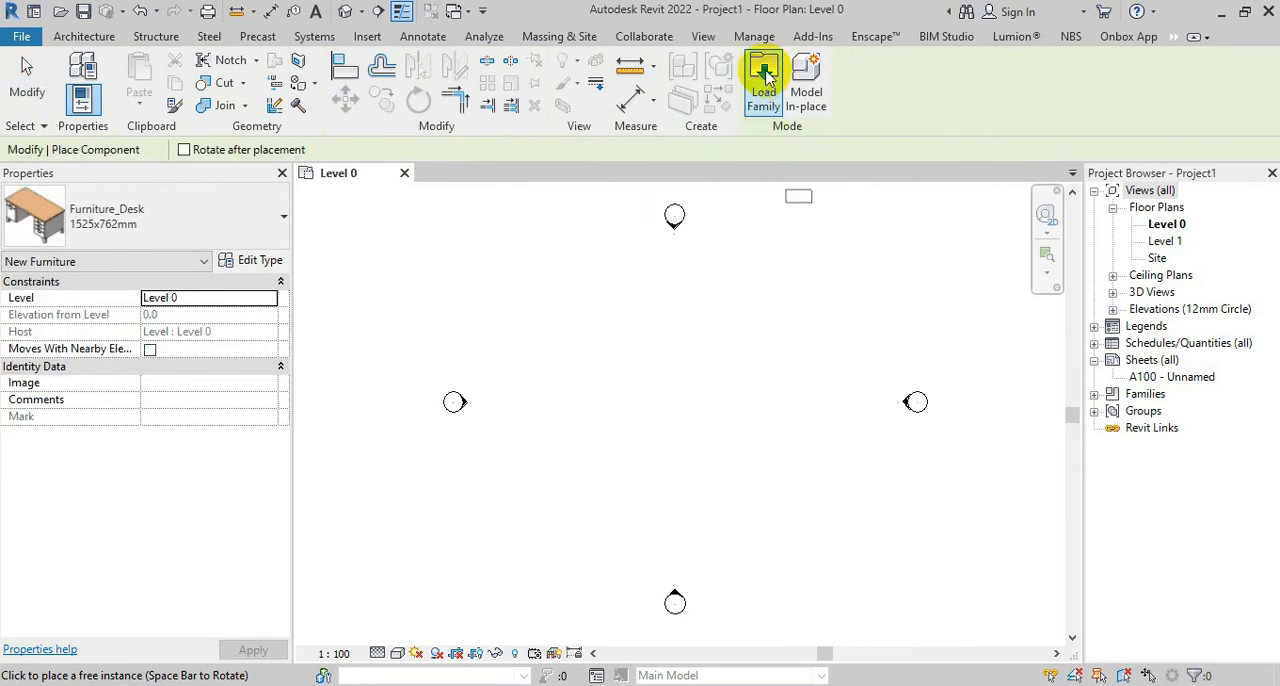
left_click(765, 78)
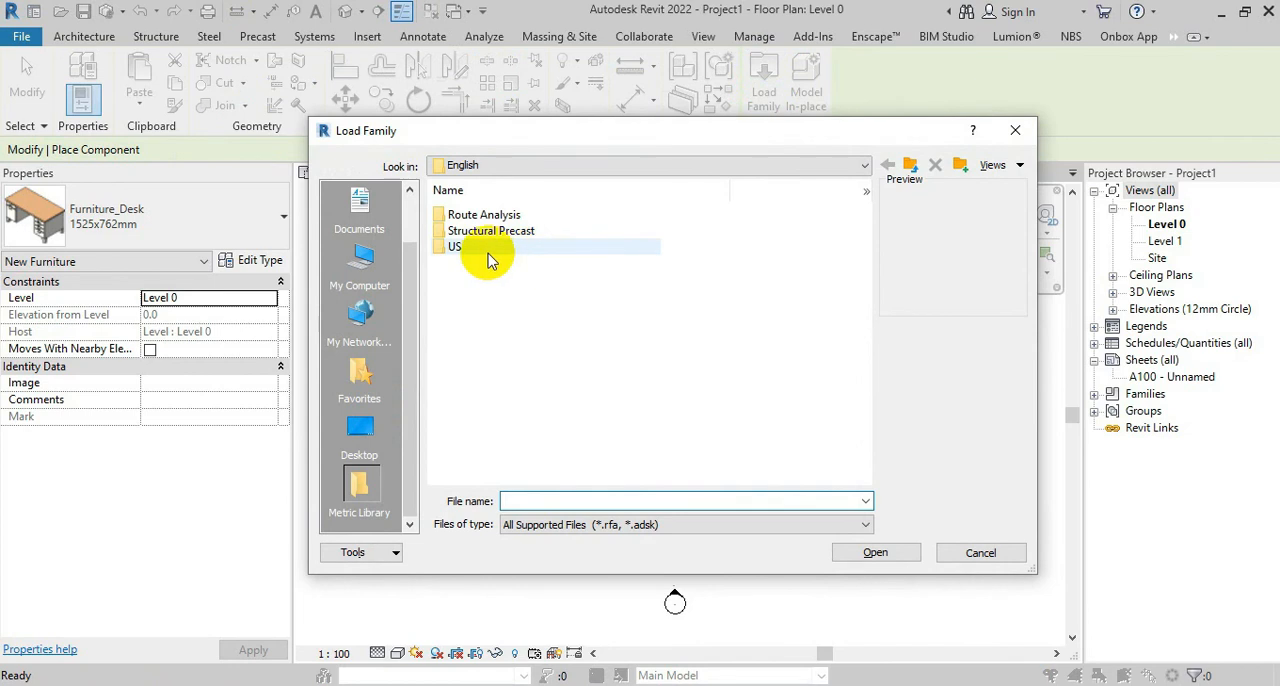
double_click(488, 257)
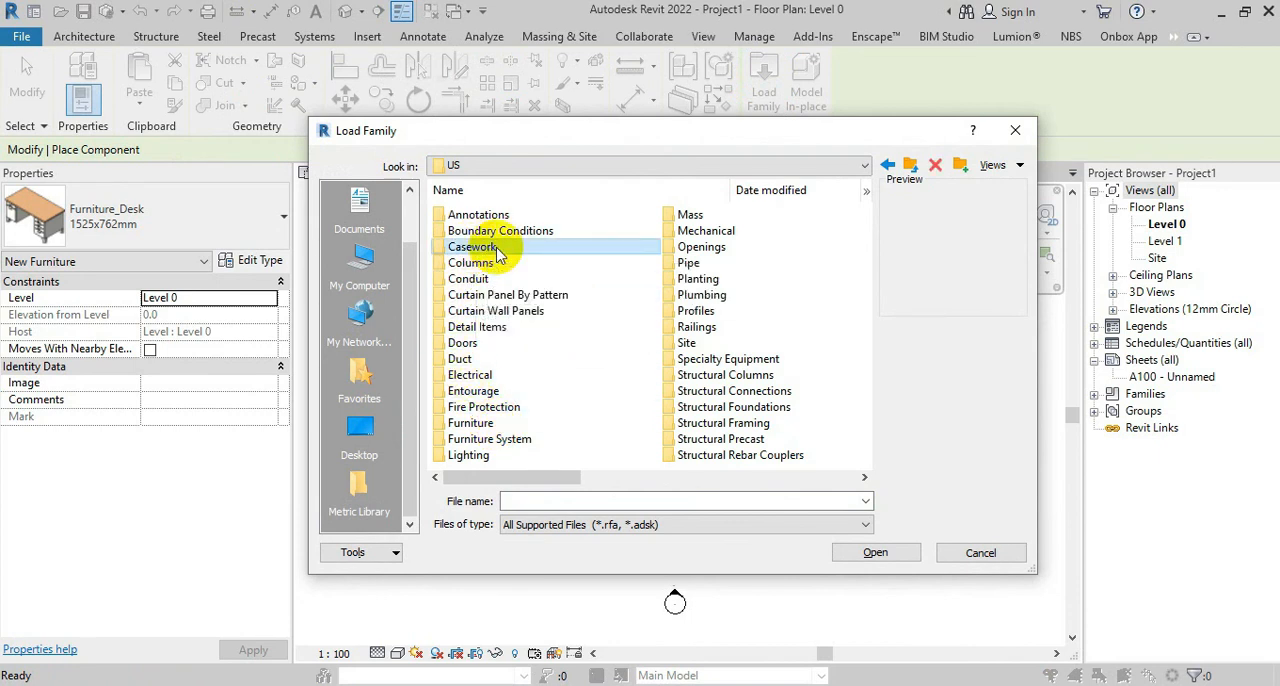
double_click(472, 248)
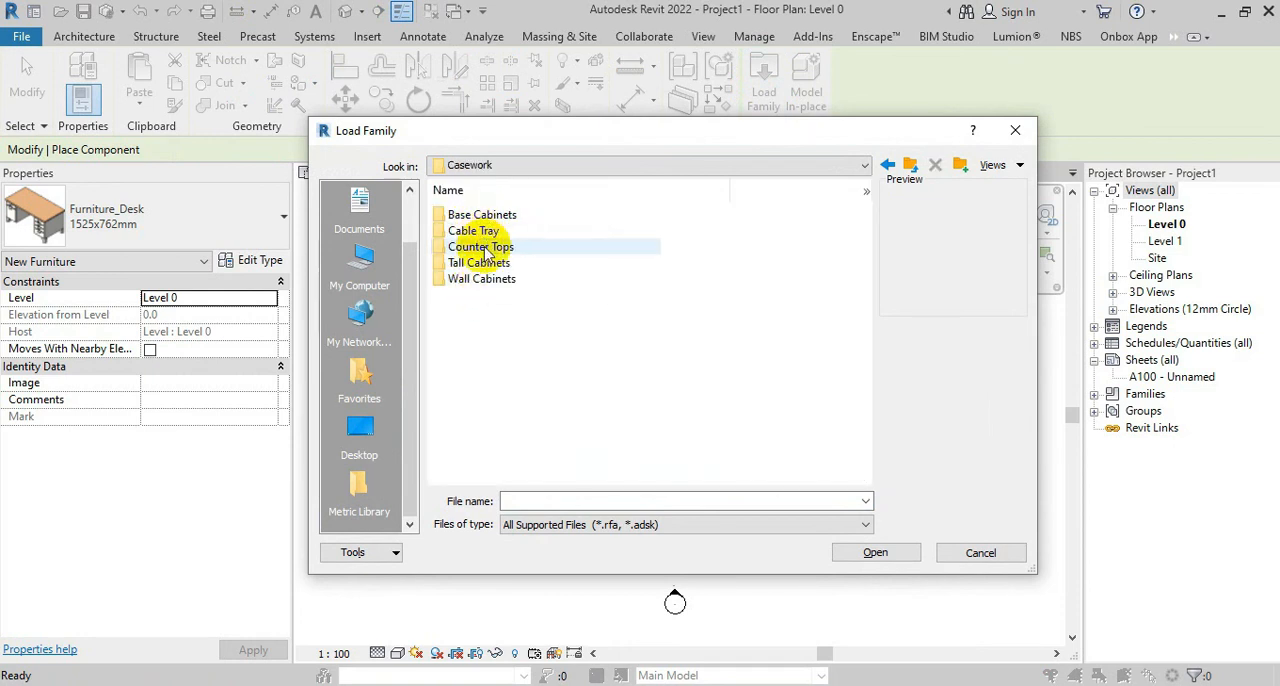
double_click(483, 246)
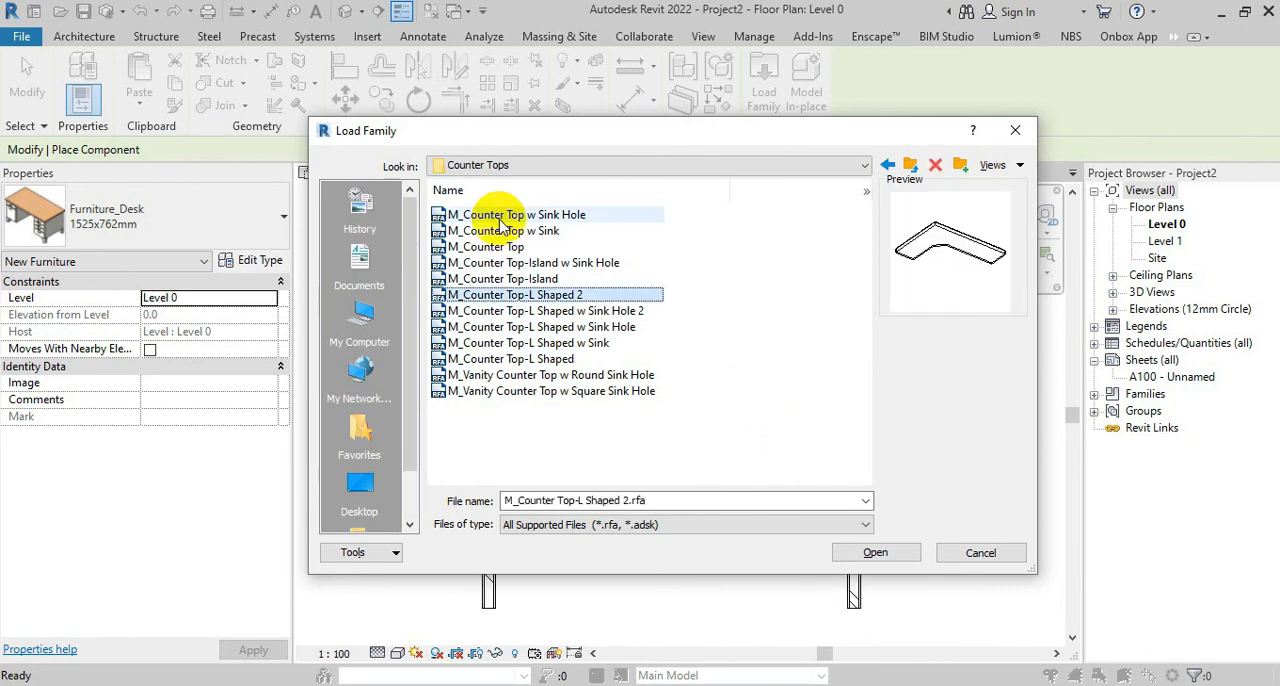
key("Down")
key("Down")
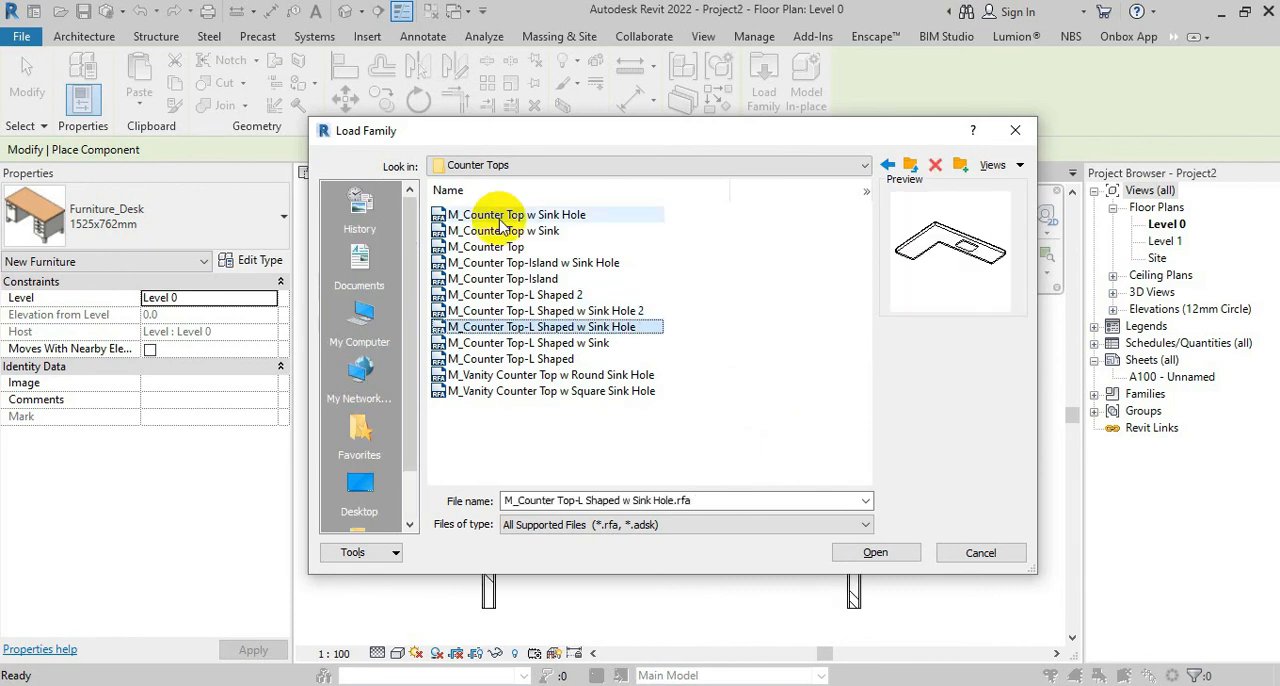
left_click(904, 561)
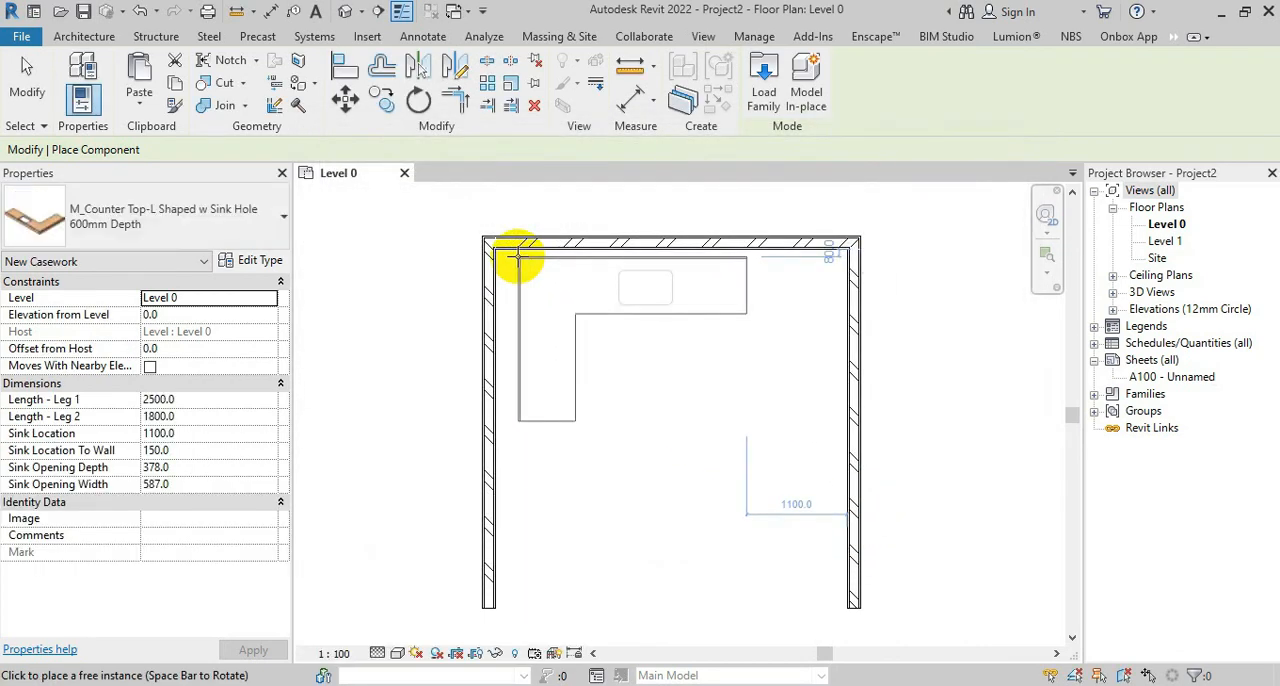
Place the L-shaped counter top with its outer corner at the upper-left inner corner of the walls
scroll(490, 248, "up", 2)
scroll(490, 248, "up", 2)
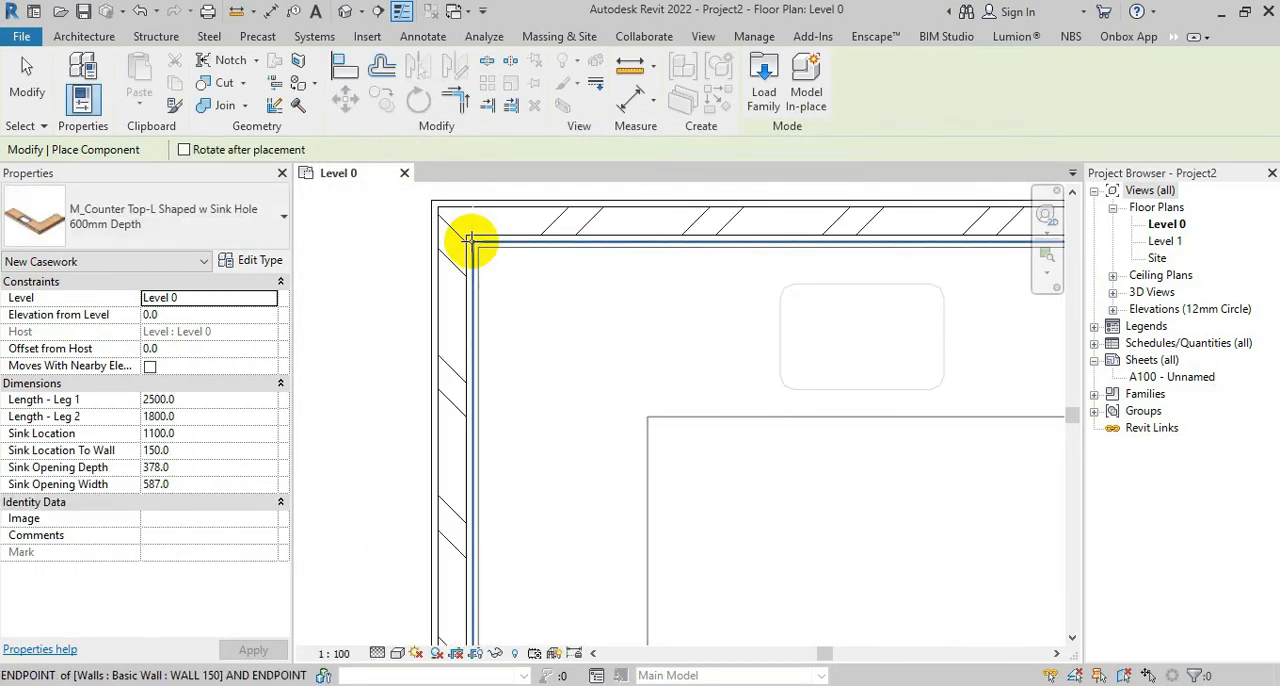
left_click(470, 240)
scroll(600, 350, "down", 3)
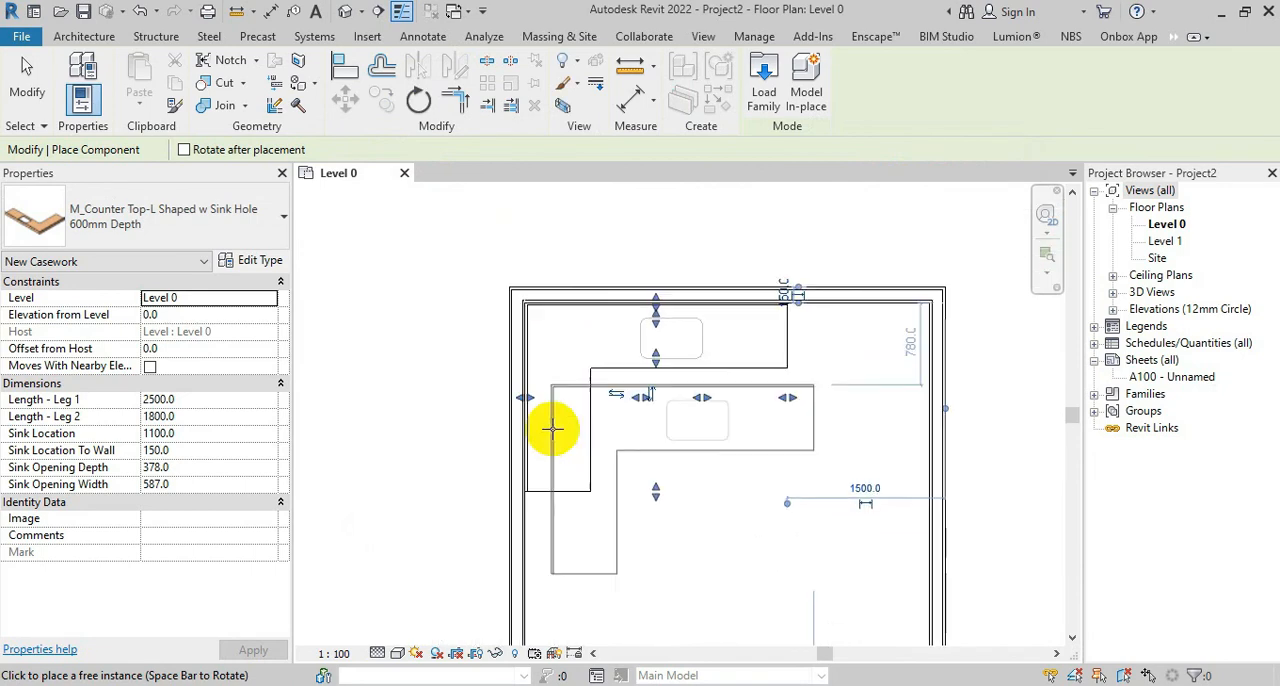
scroll(640, 455, "down", 1)
key("Escape")
scroll(636, 367, "up", 4)
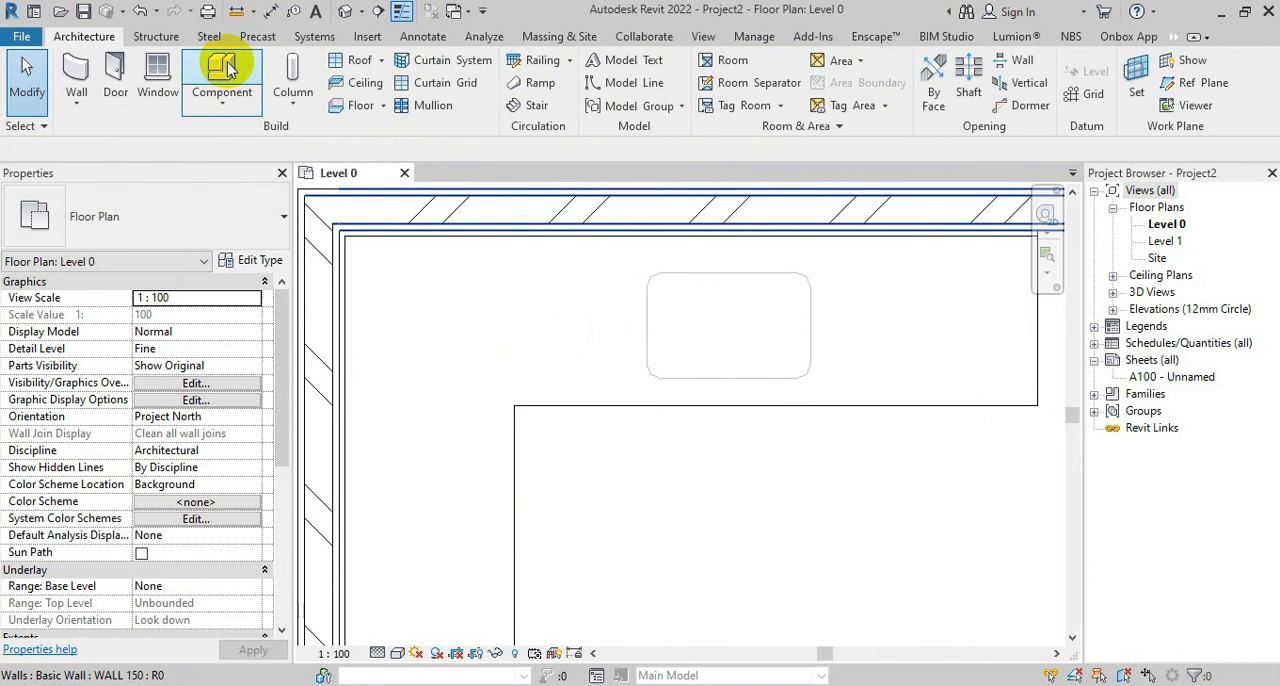
Load the M_Base Cabinet-Single Door component family from the Base Cabinets library folder
left_click(228, 68)
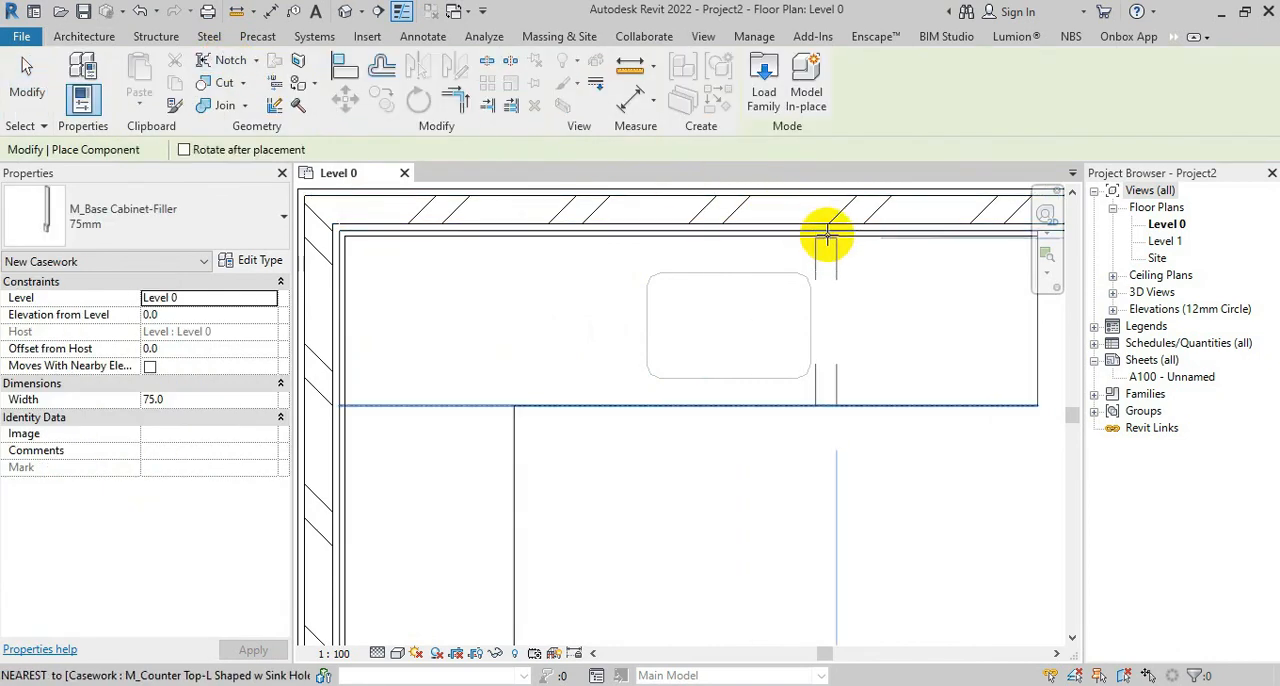
left_click(765, 78)
left_click(533, 232)
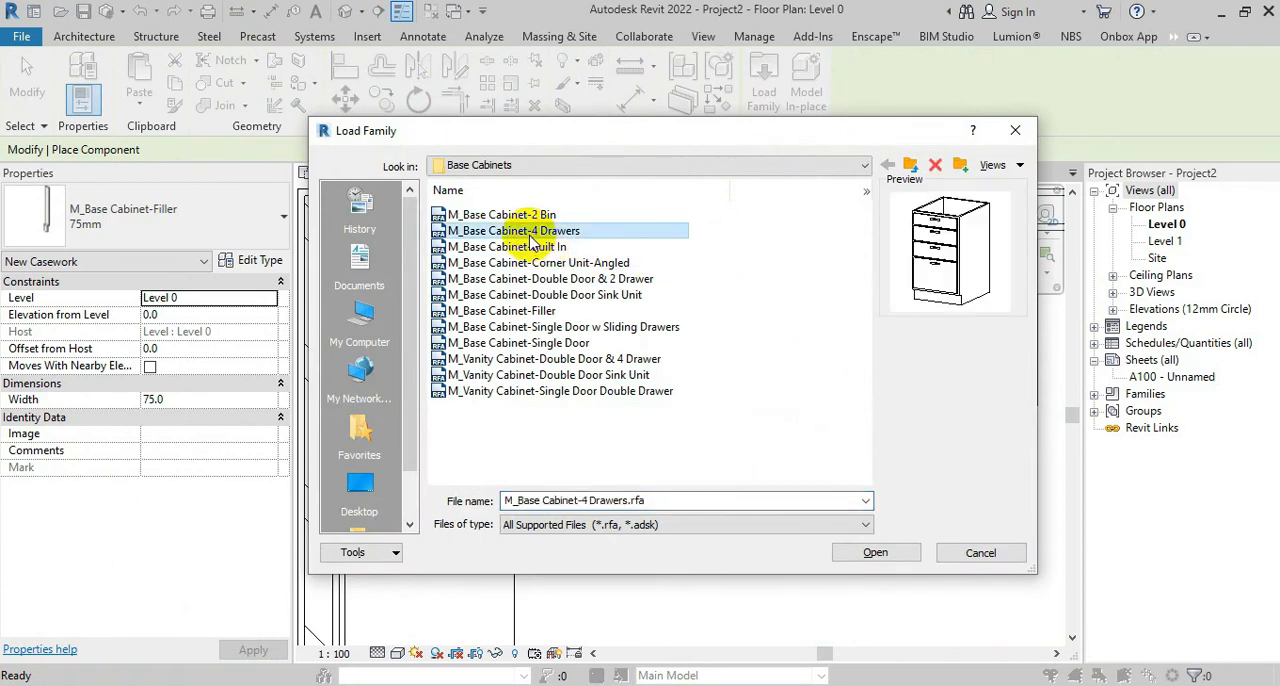
left_click(533, 243)
key("Down")
key("Down")
key("Down")
key("Down")
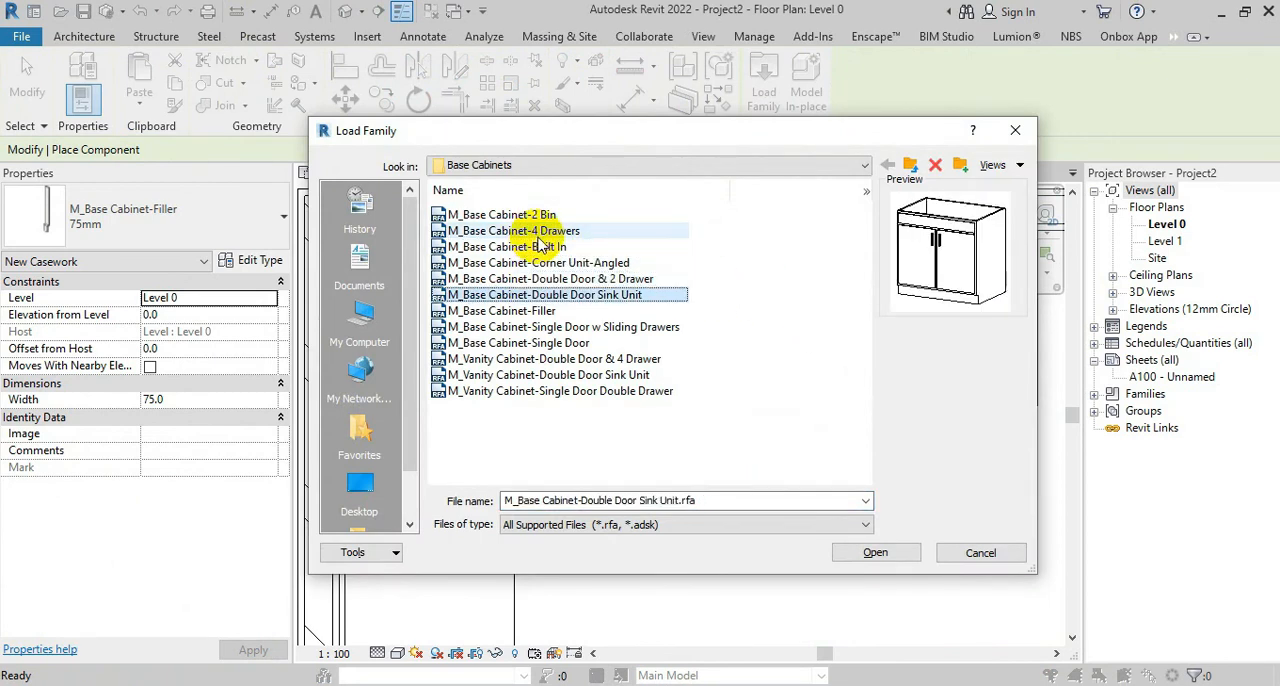
key("Down")
key("Down")
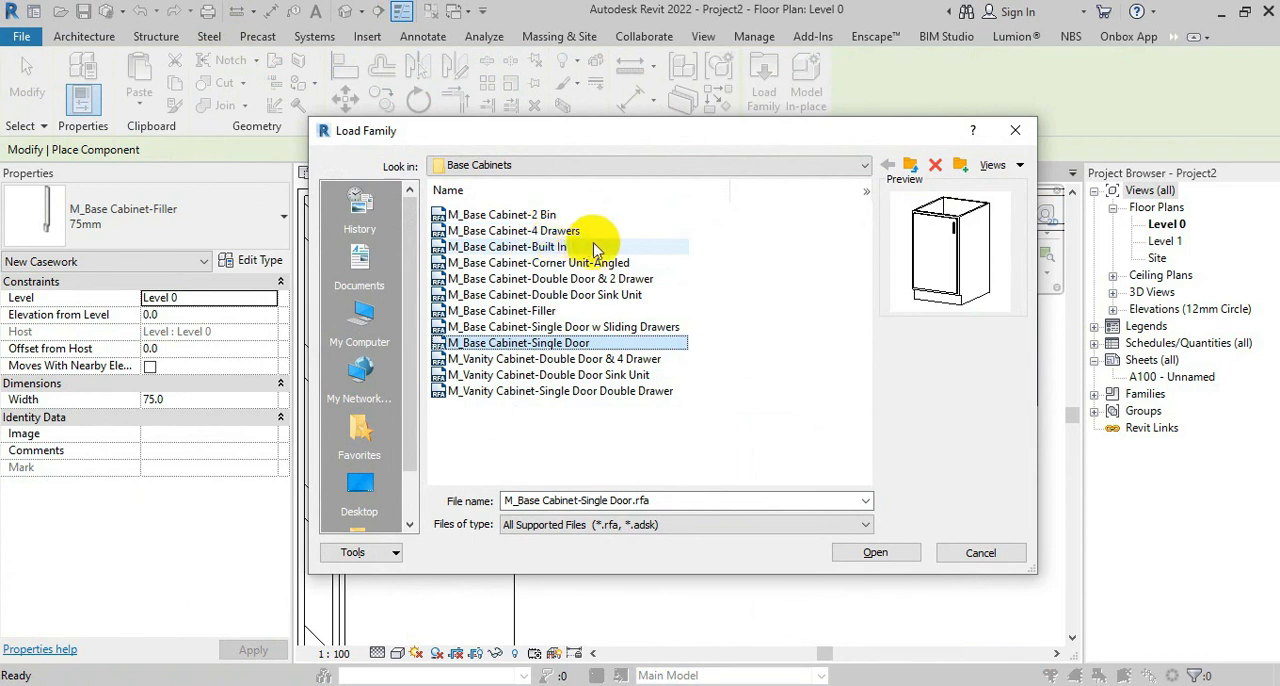
left_click(892, 553)
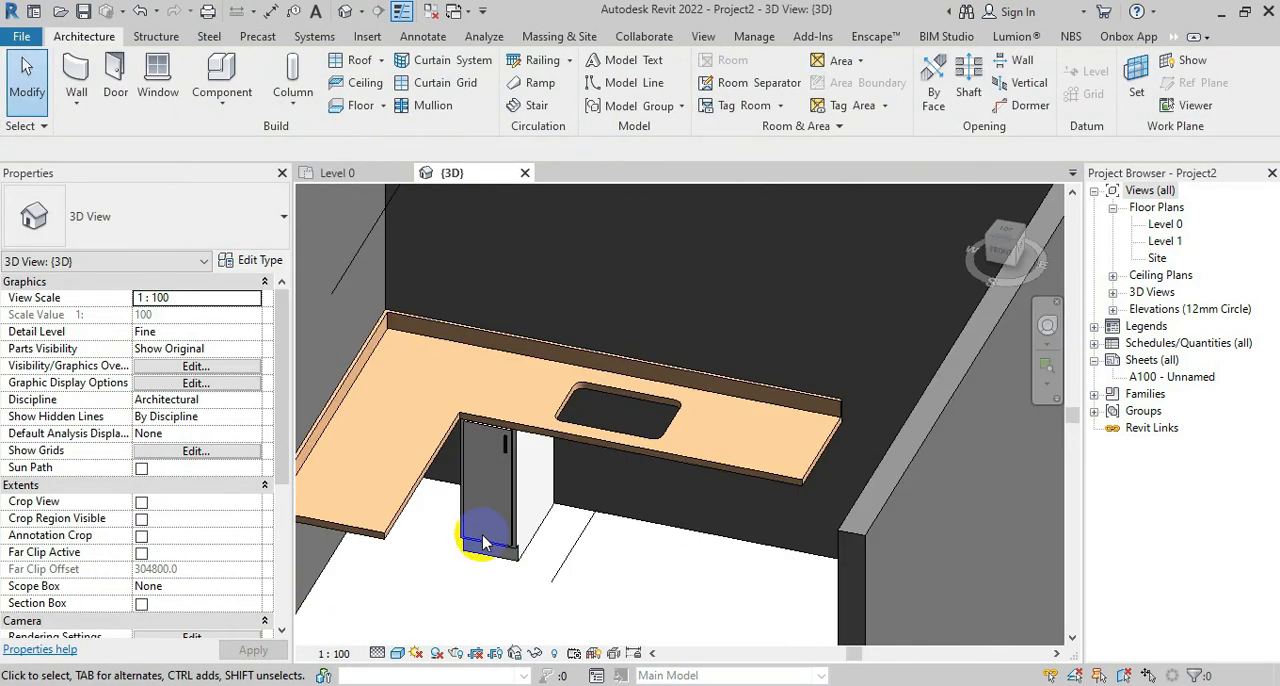
In the Level 0 plan, copy the 300mm single-door base cabinet 300 mm to the right along the back wall
scroll(483, 541, "up", 2)
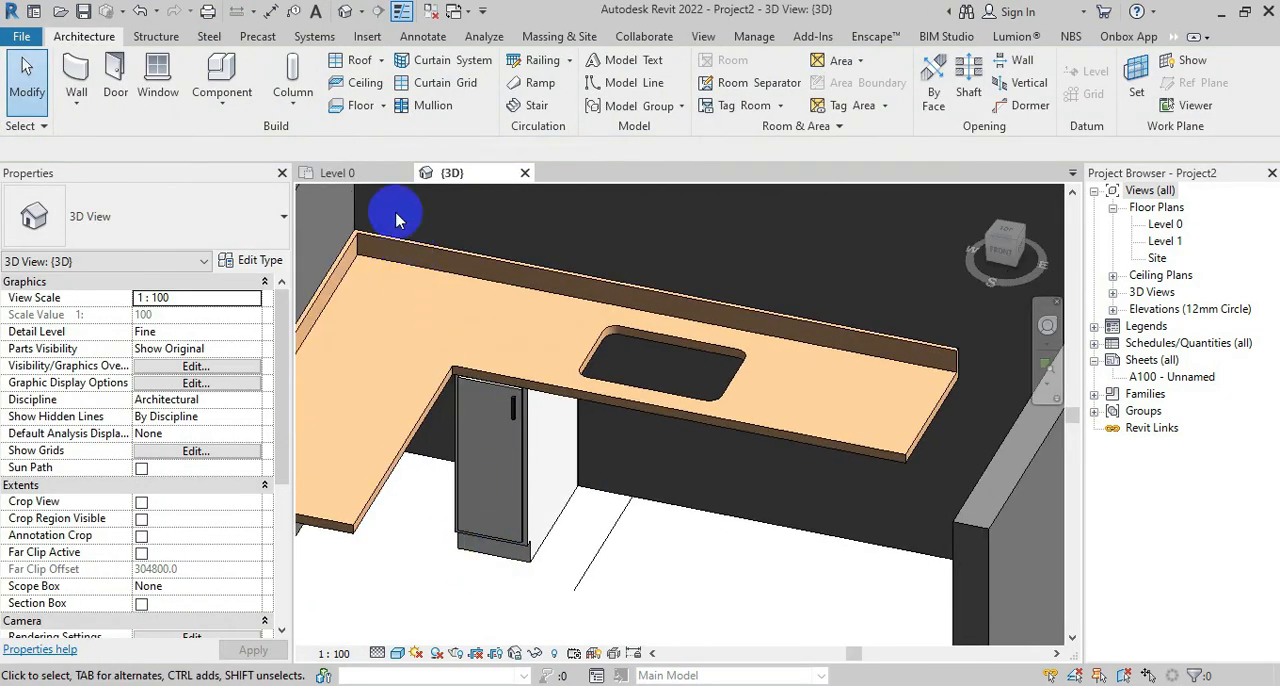
left_click(337, 172)
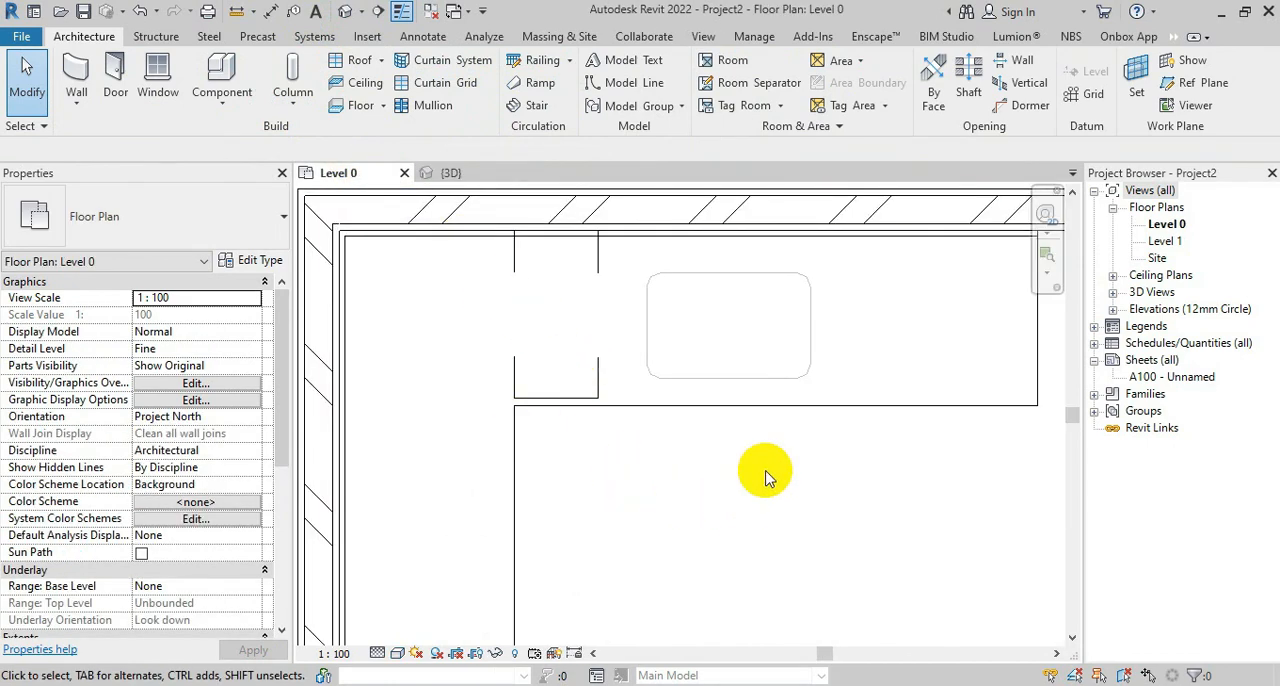
left_click(594, 394)
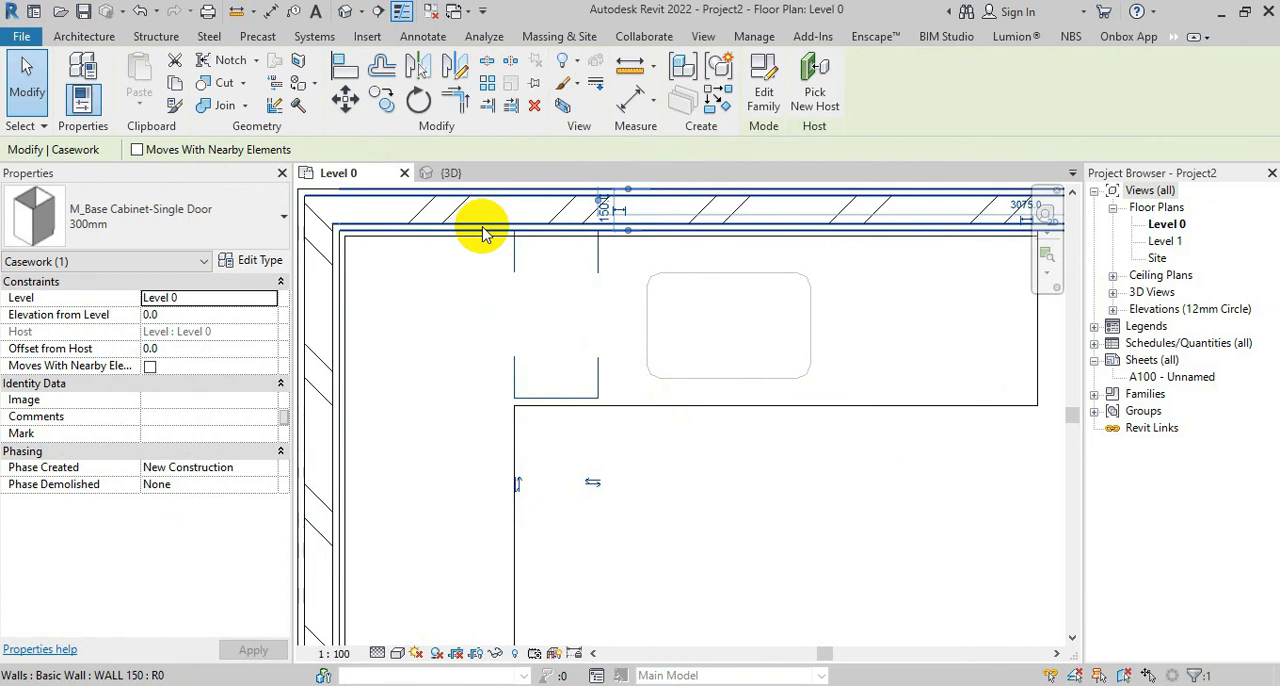
left_click(381, 97)
left_click(514, 234)
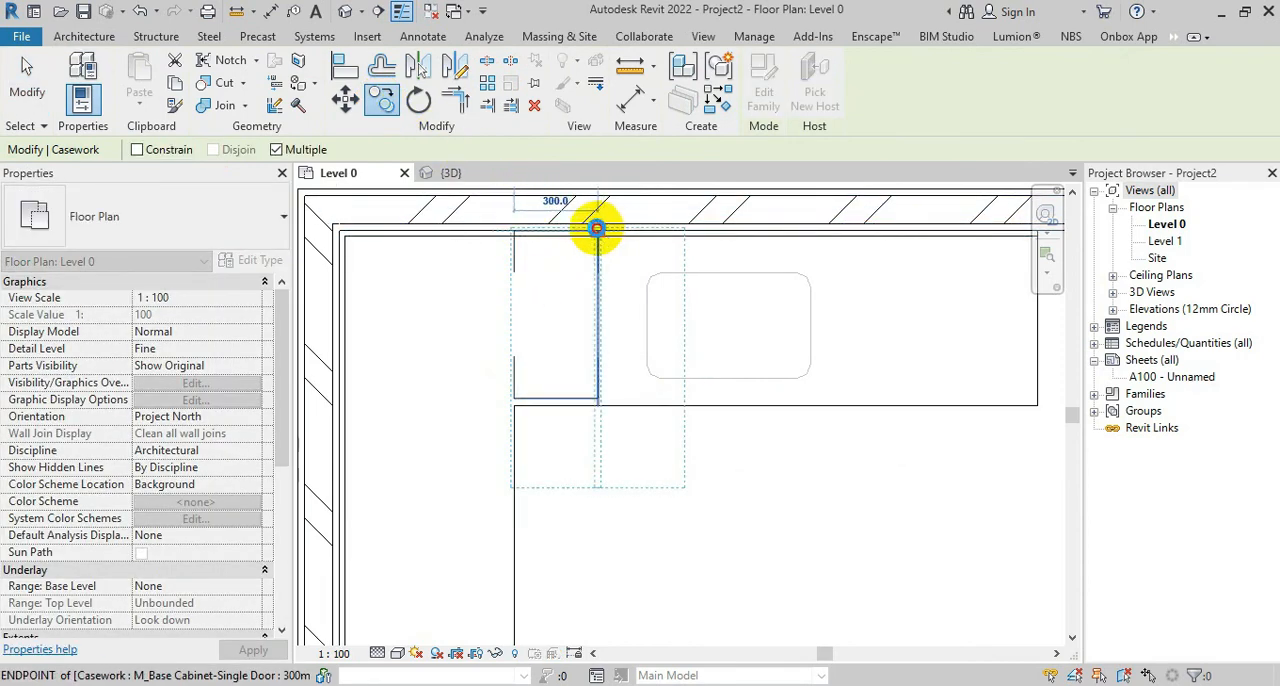
left_click(597, 229)
key("Escape")
key("Escape")
Load the M_Base Cabinet-2 Bin component family from the Base Cabinets library folder
middle_click_drag(756, 400, 632, 526)
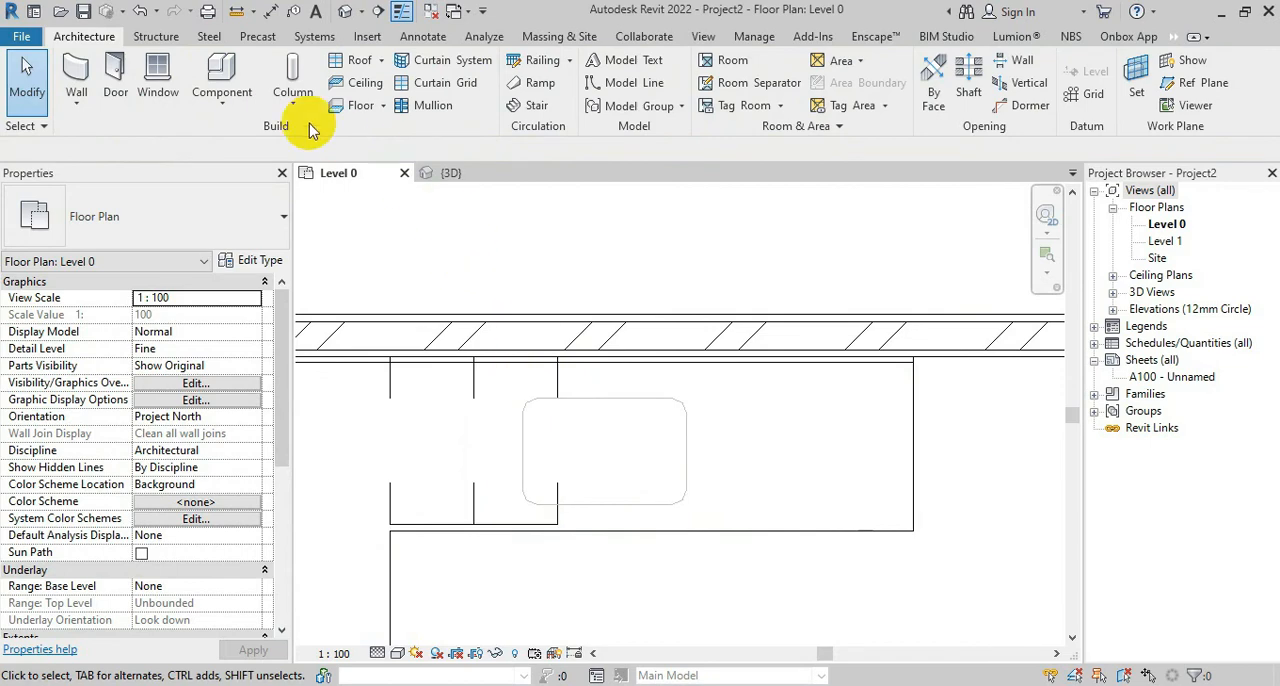
left_click(224, 68)
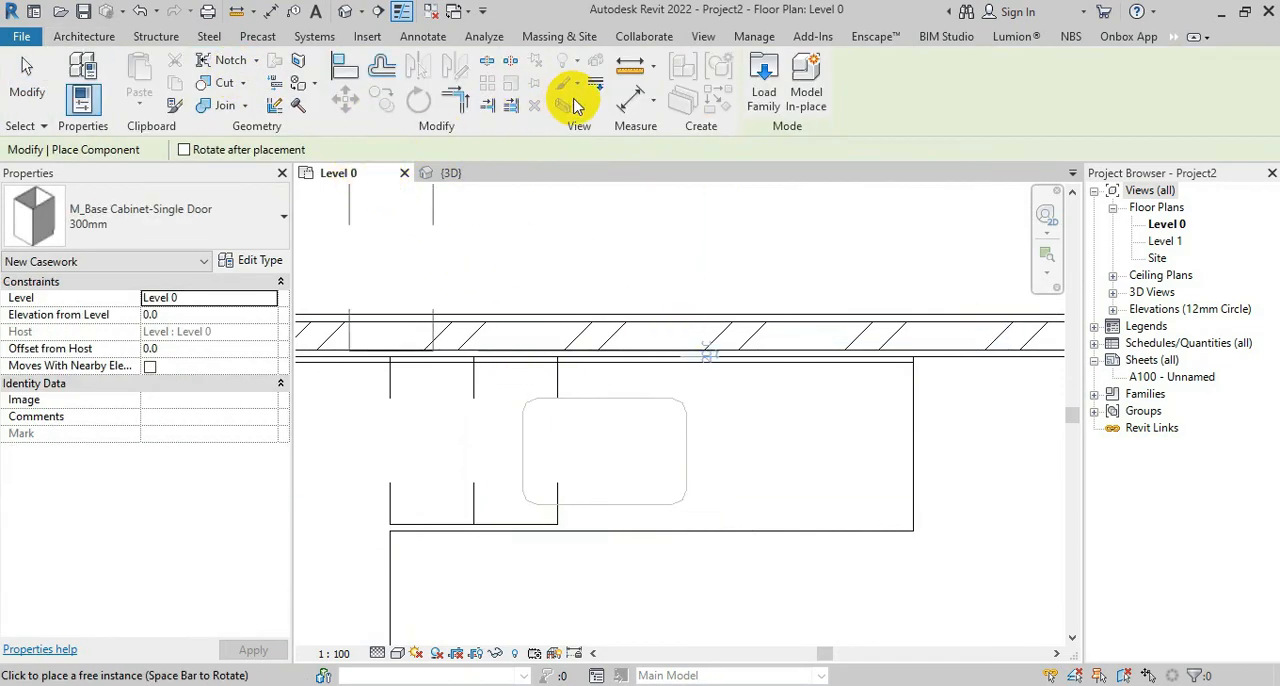
left_click(764, 88)
left_click(497, 232)
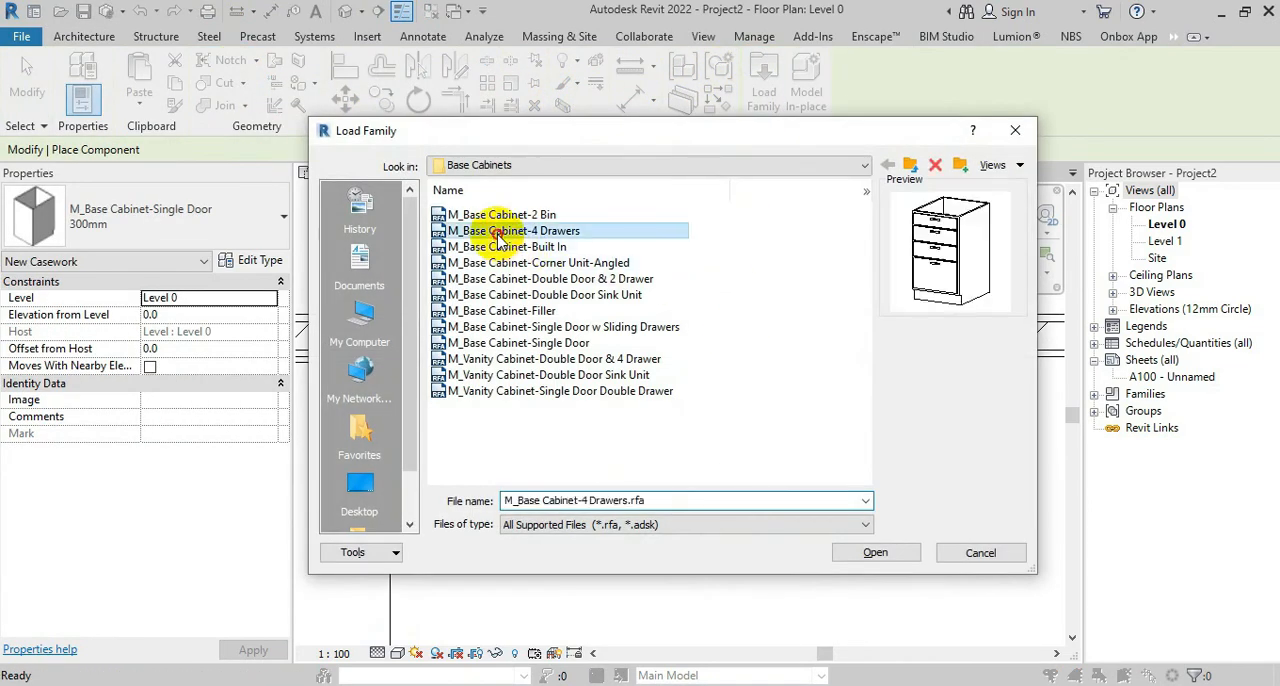
key("Down")
key("Down")
key("Down")
key("Down")
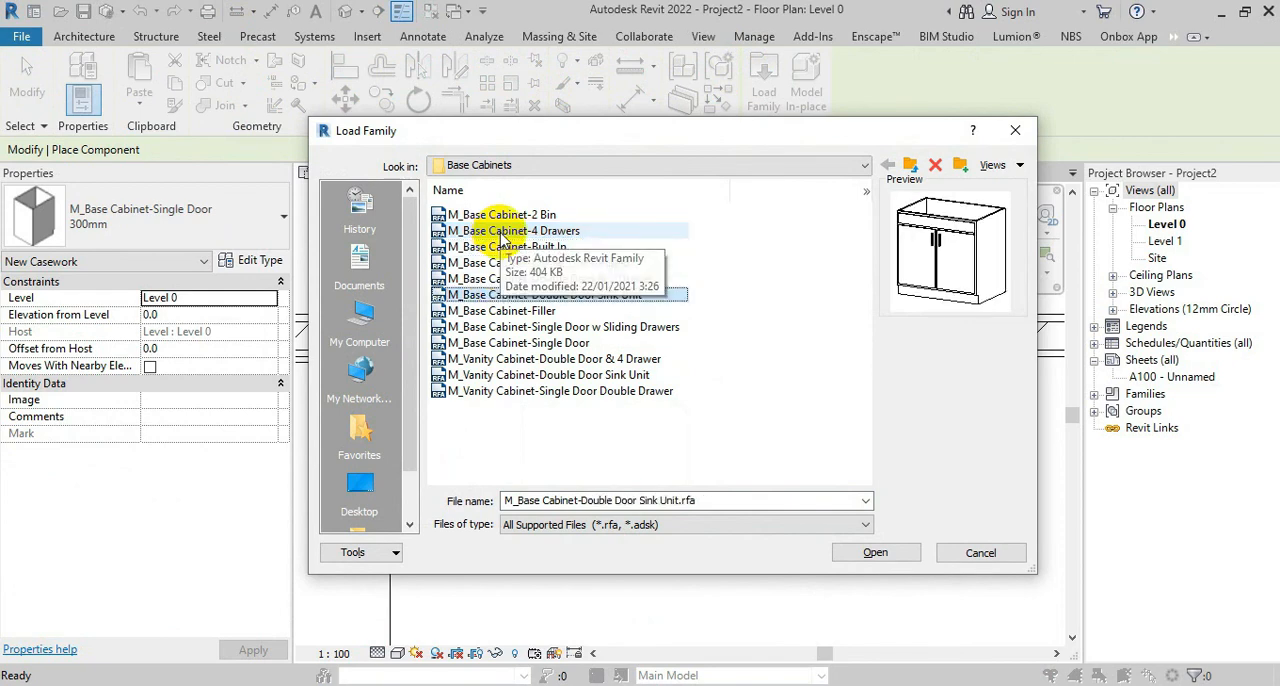
key("Up")
key("Up")
key("Up")
key("Up")
key("Up")
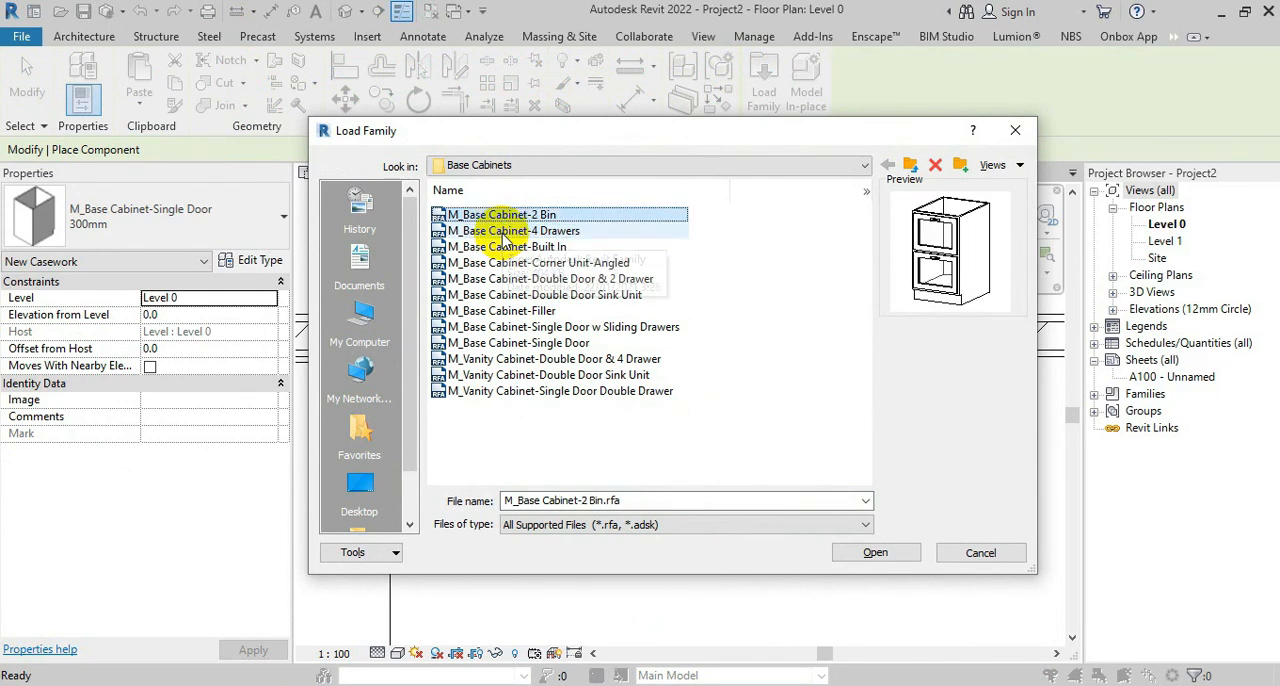
left_click(875, 555)
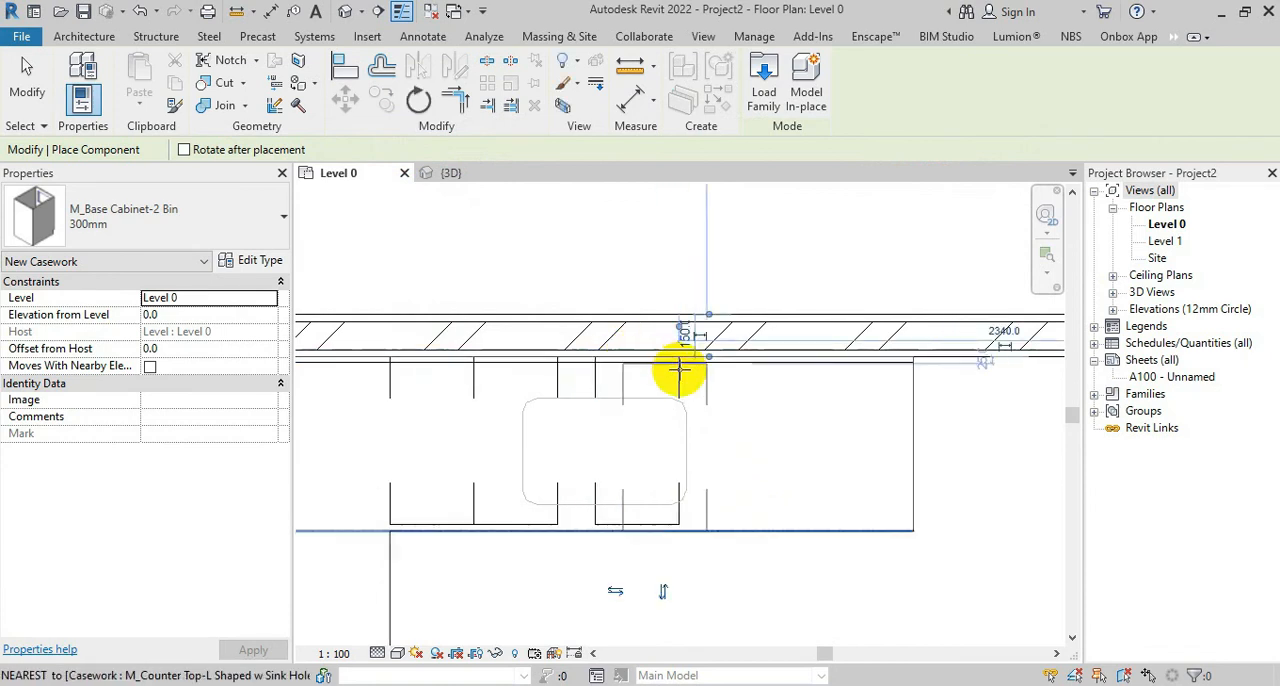
Place the 300mm 2 Bin base cabinet against the back wall, just right of the two single-door cabinets
left_click(598, 372)
key("Escape")
key("Escape")
Set the 2 Bin base cabinet type's width to 600 mm
left_click(597, 378)
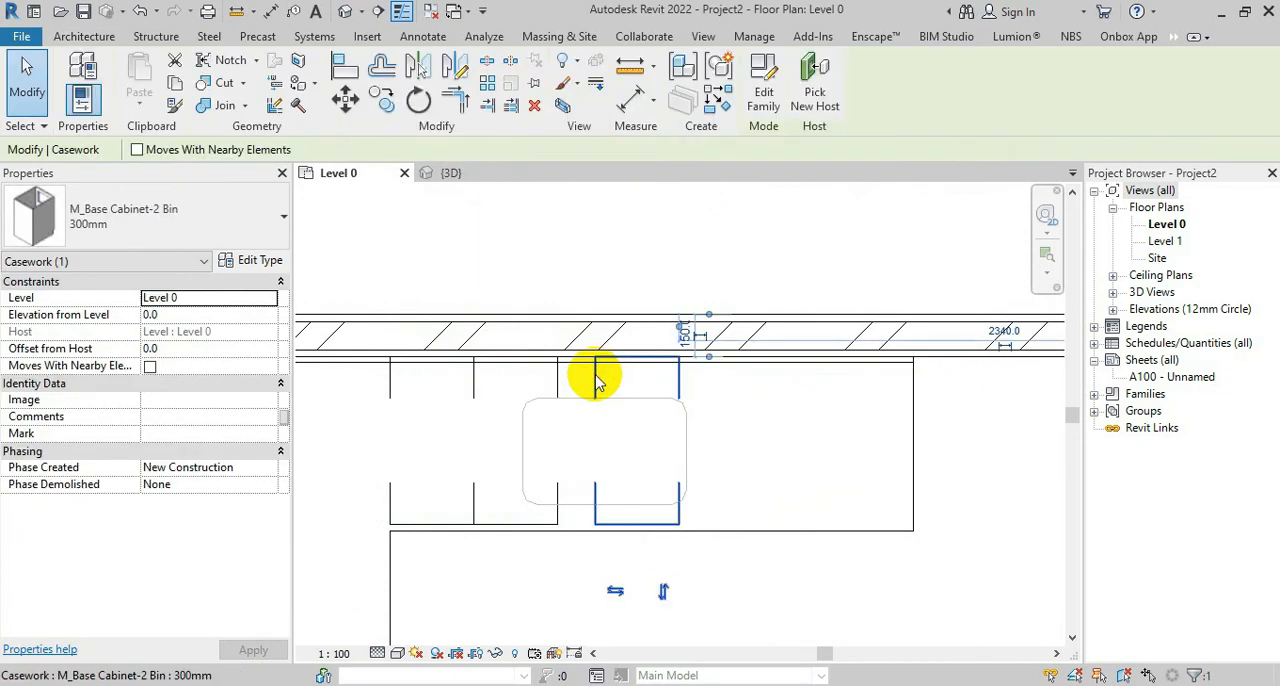
left_click(262, 260)
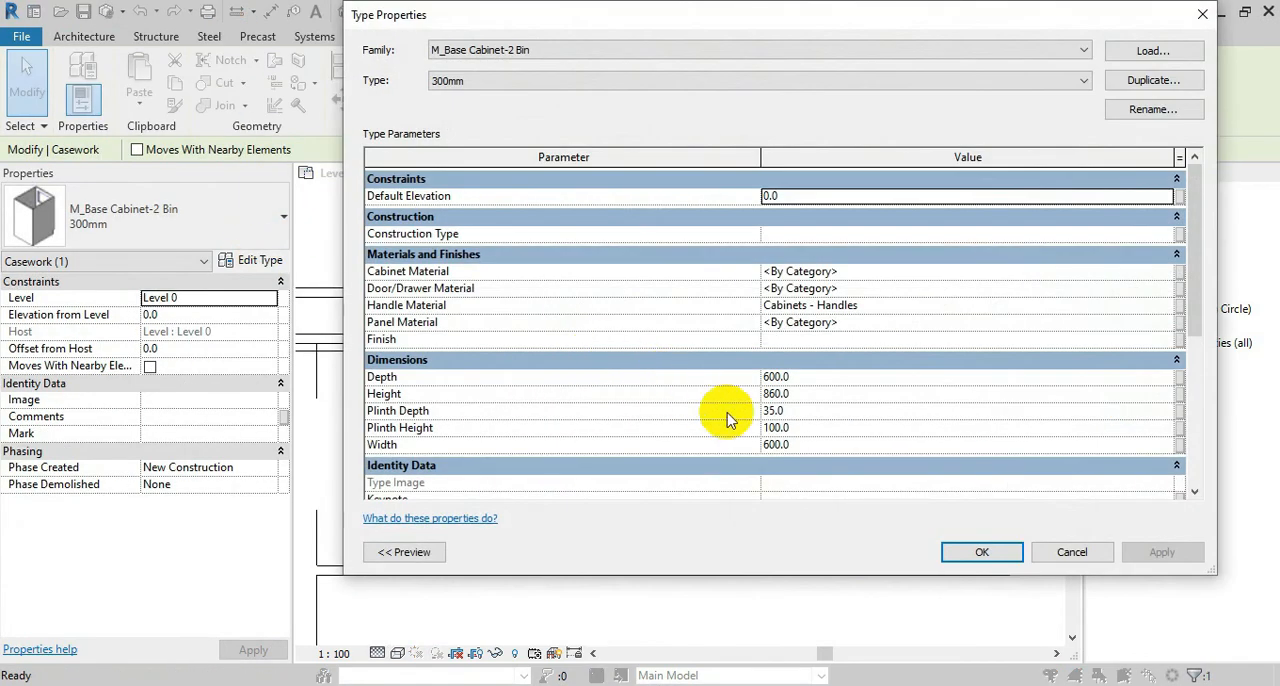
left_click(778, 445)
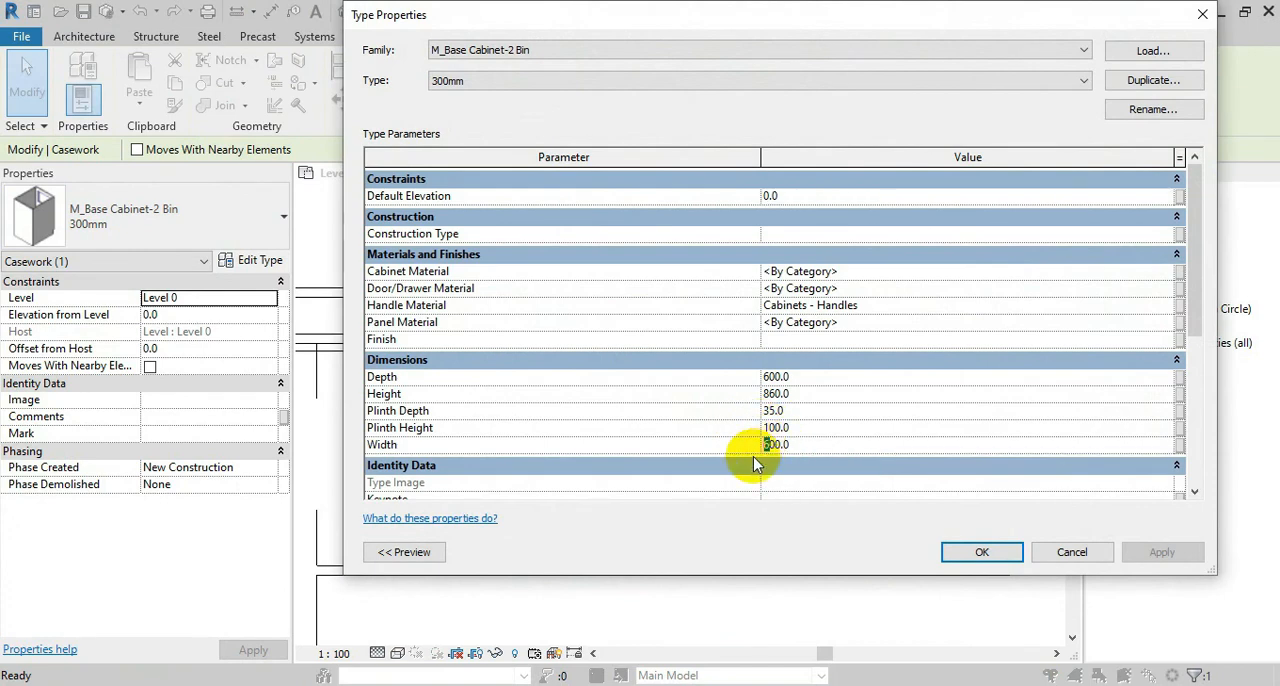
left_click(980, 552)
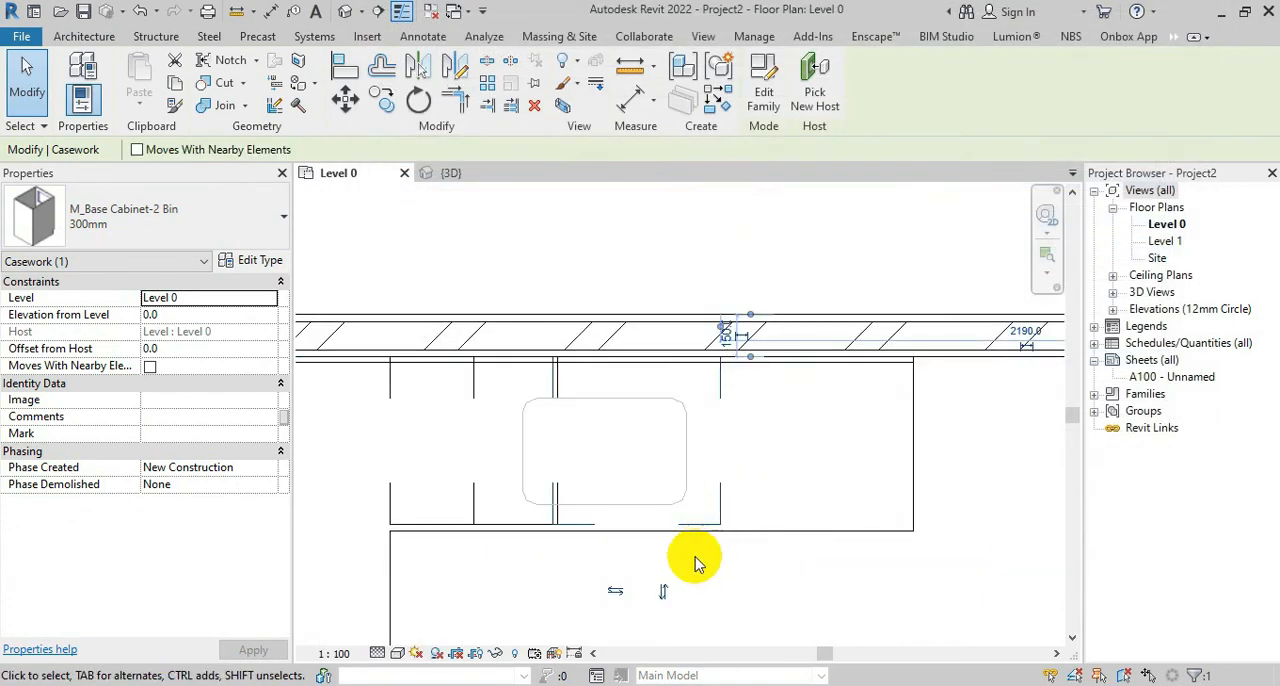
left_click(692, 566)
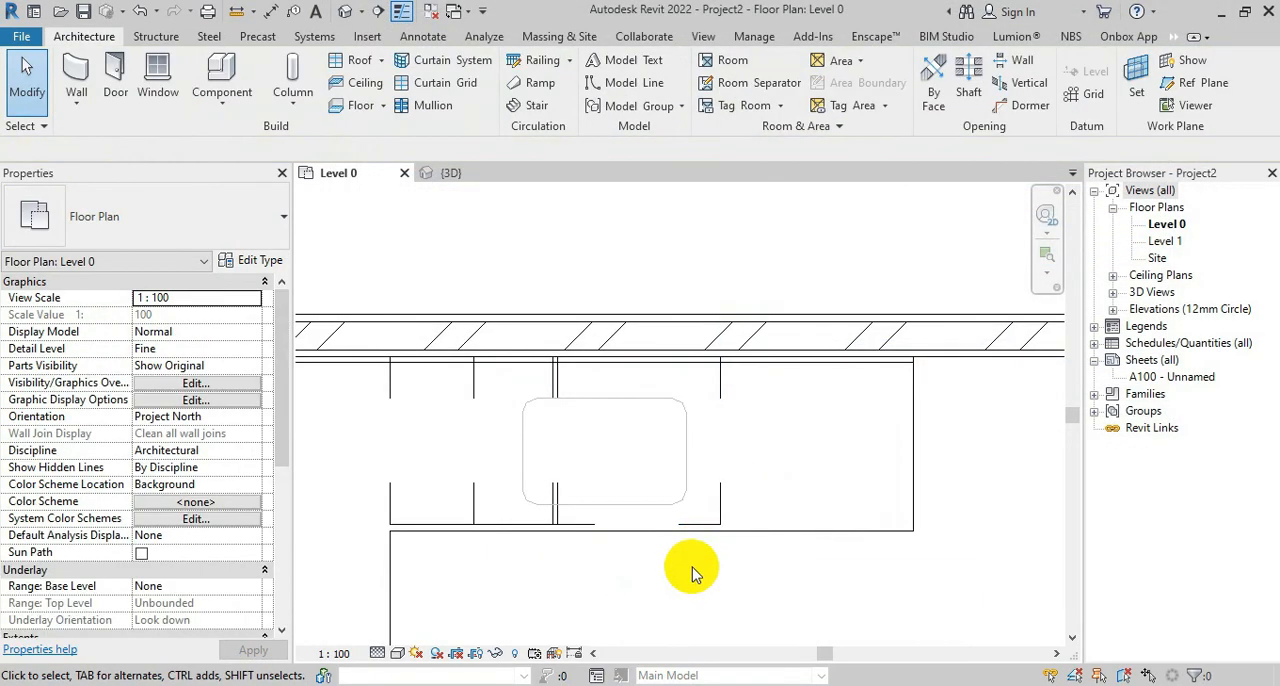
Move the 2 Bin cabinet slightly right so its left edge meets the right edge of the second single-door cabinet
left_click(721, 511)
scroll(560, 345, "up", 5)
scroll(560, 345, "up", 2)
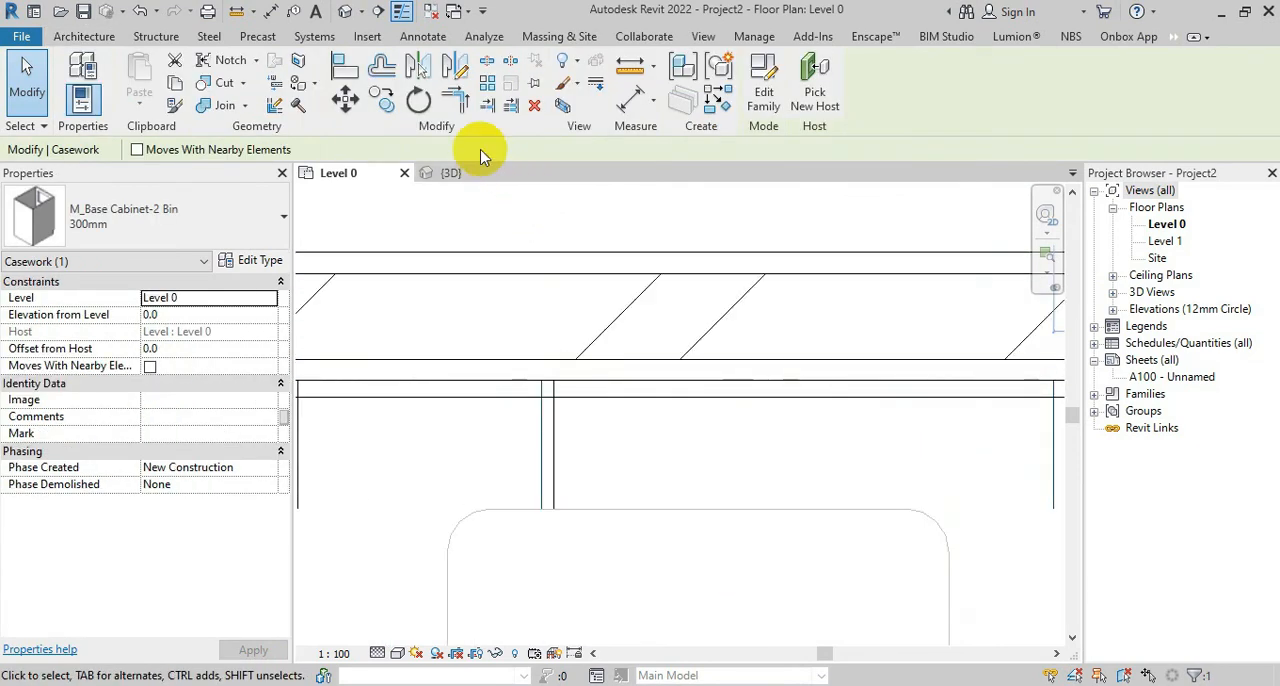
left_click(345, 97)
left_click(547, 390)
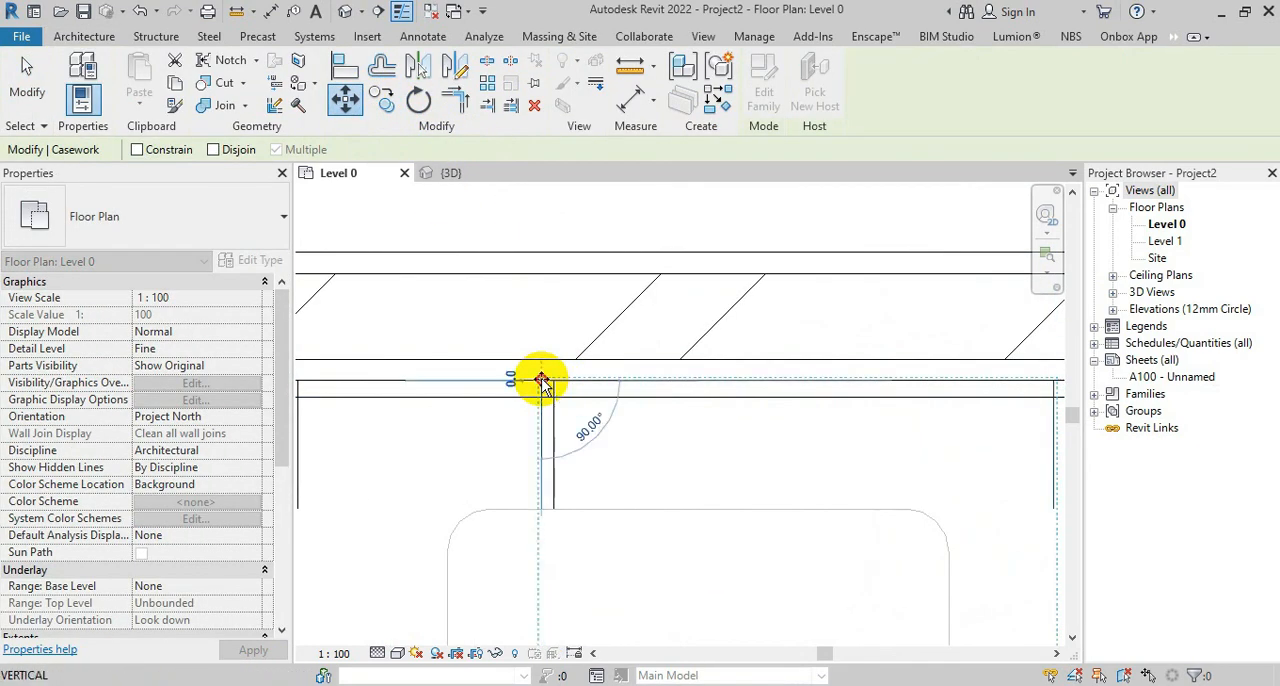
left_click(551, 381)
key("Escape")
scroll(645, 375, "down", 2)
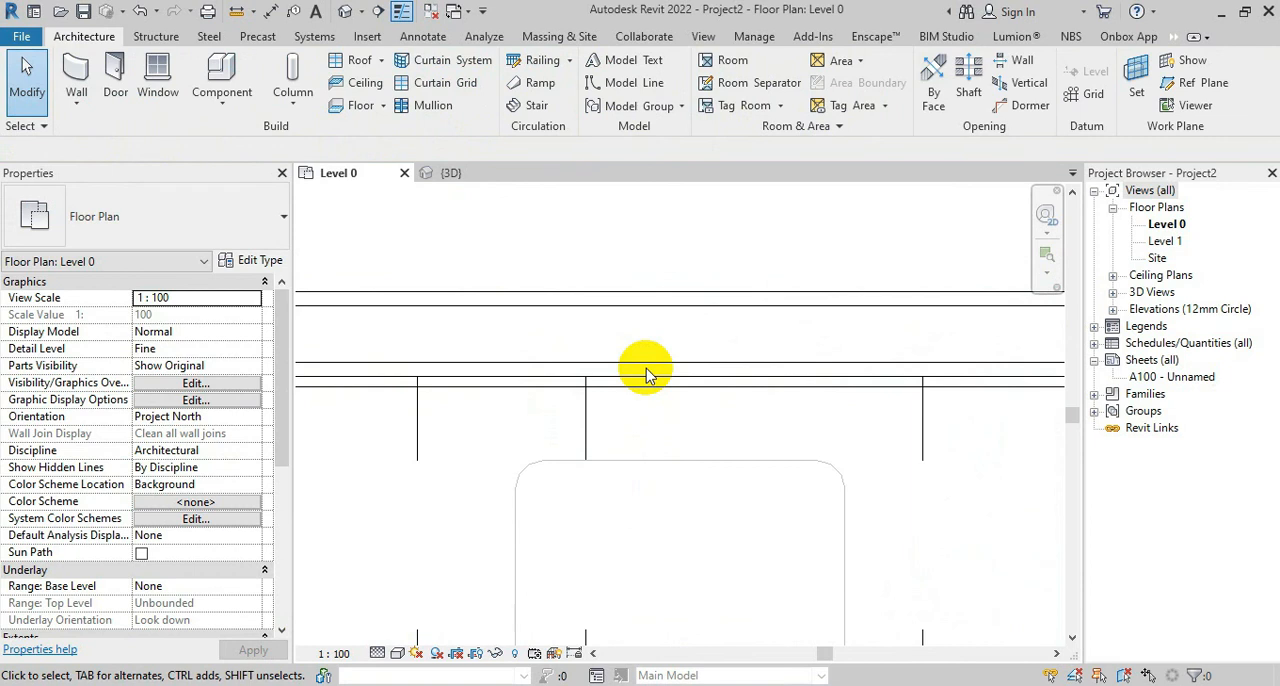
scroll(648, 370, "down", 4)
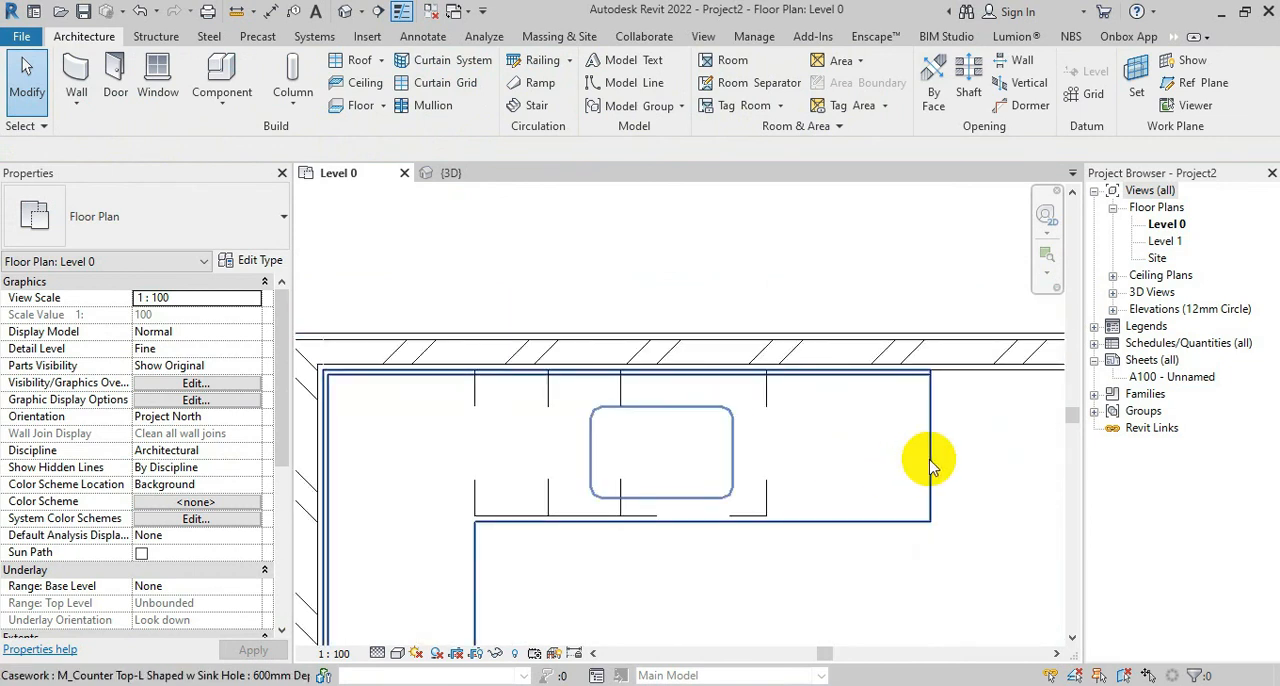
Move the 2 Bin cabinet 100 mm to the right so its corner meets the adjacent single-door cabinet's corner
left_click(757, 451)
scroll(750, 470, "up", 1)
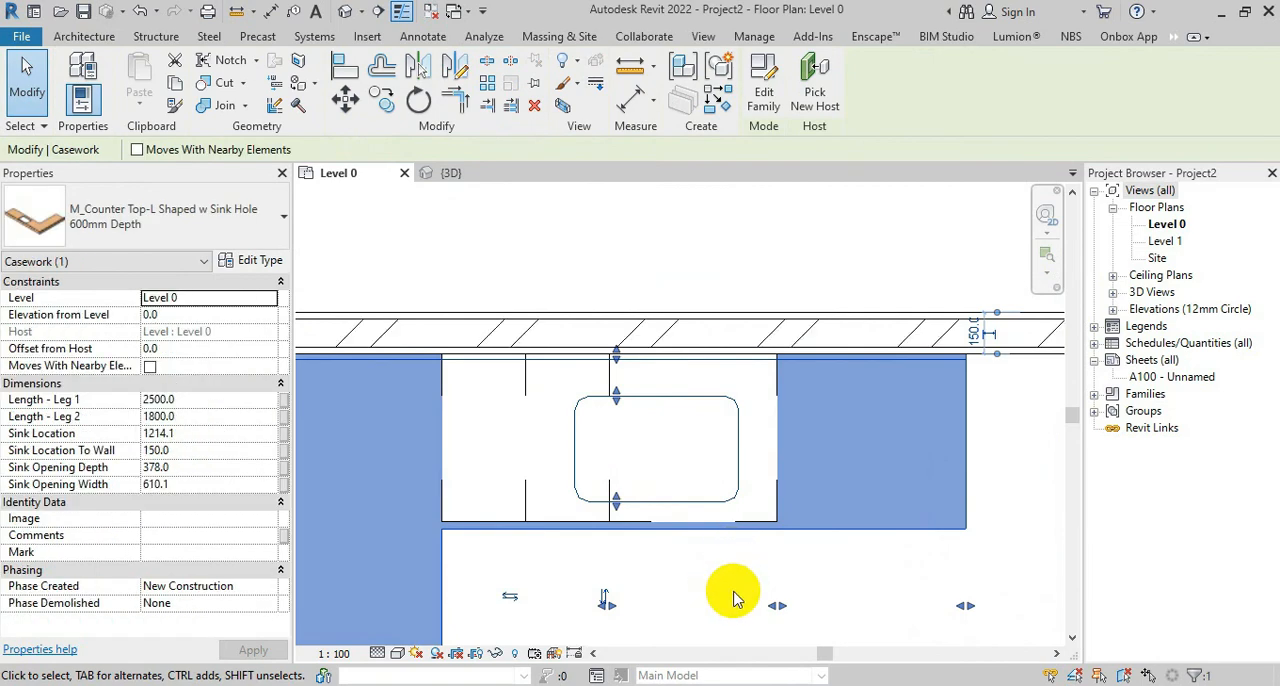
left_click(696, 588)
left_click(738, 521)
scroll(730, 512, "up", 1)
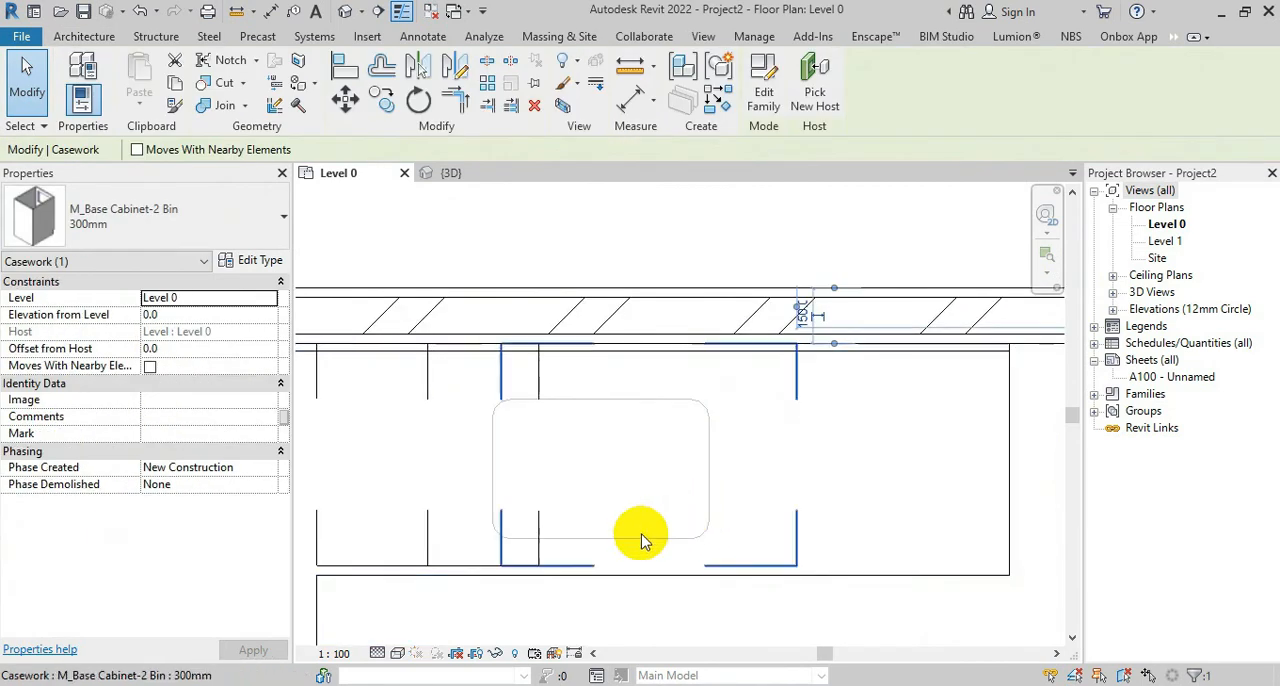
left_click(345, 97)
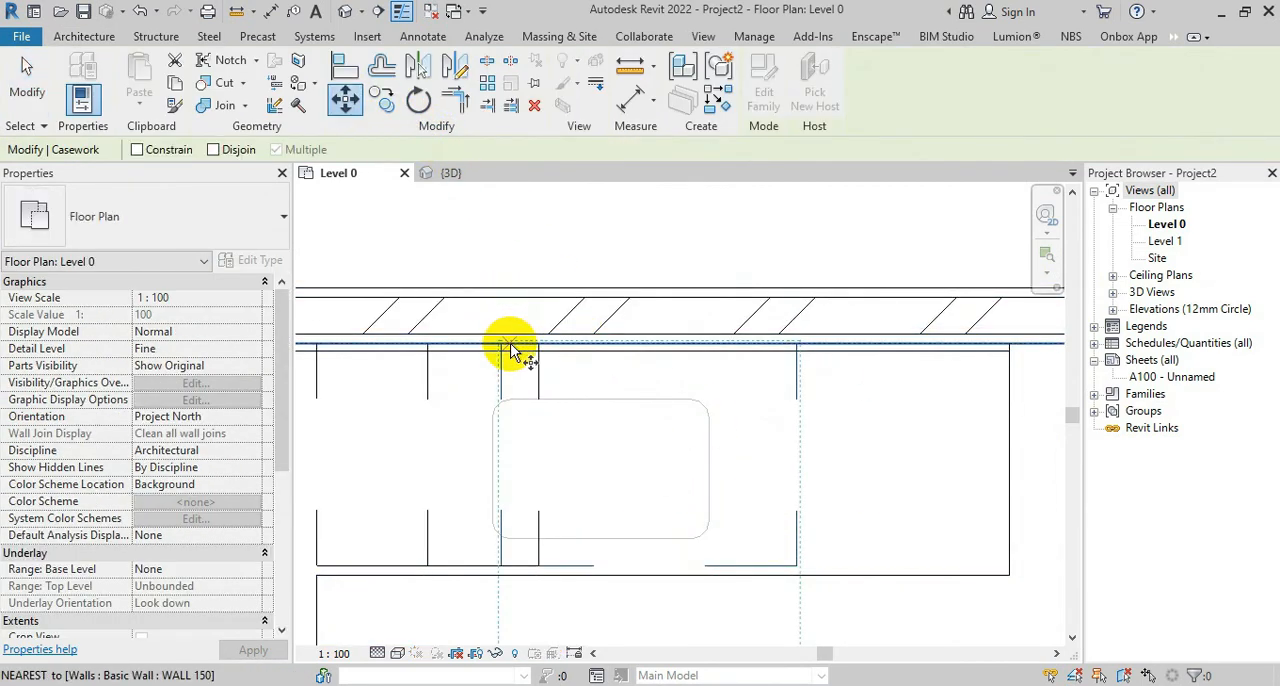
left_click(519, 347)
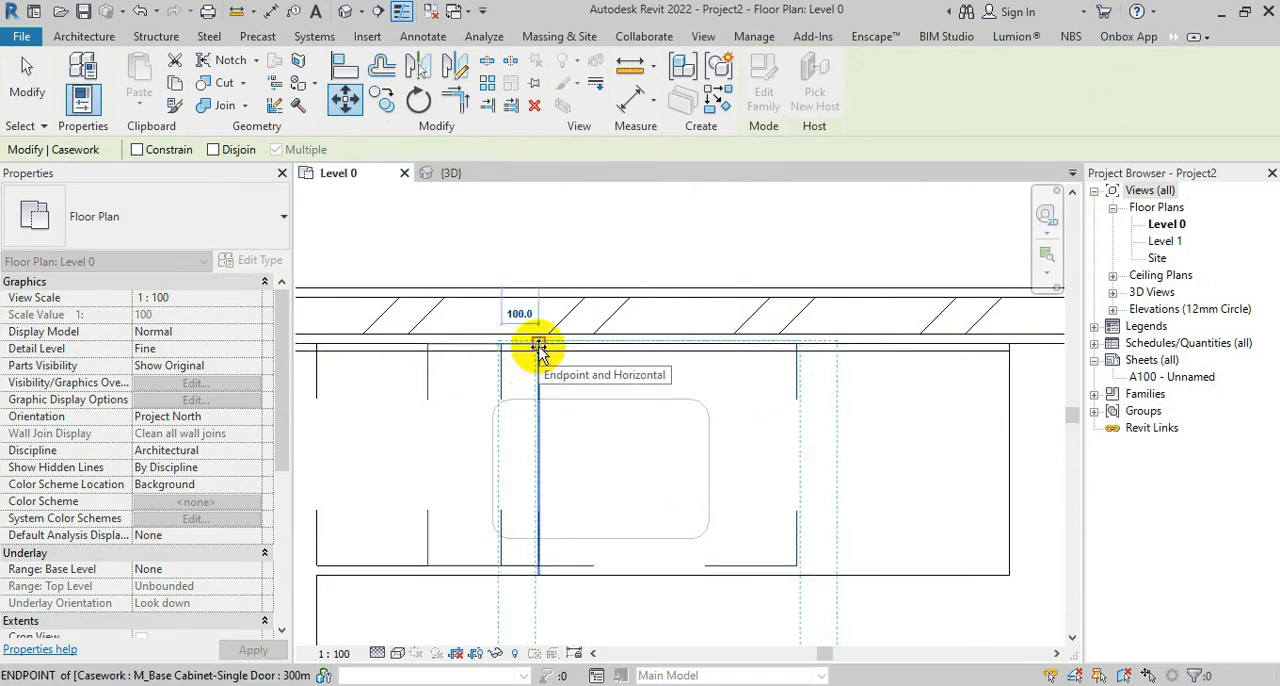
left_click(538, 346)
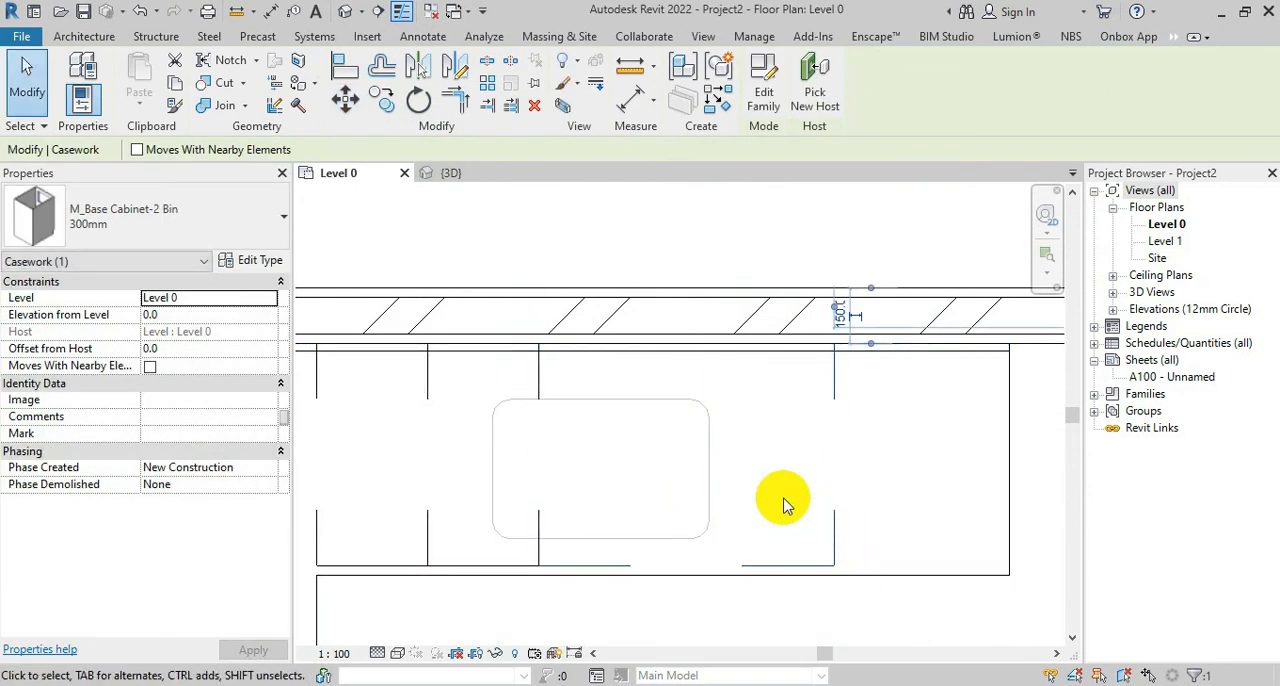
left_click(790, 512)
scroll(792, 522, "down", 1)
Try to adjust the counter top's sink opening along the leg on the back wall
left_click(950, 485)
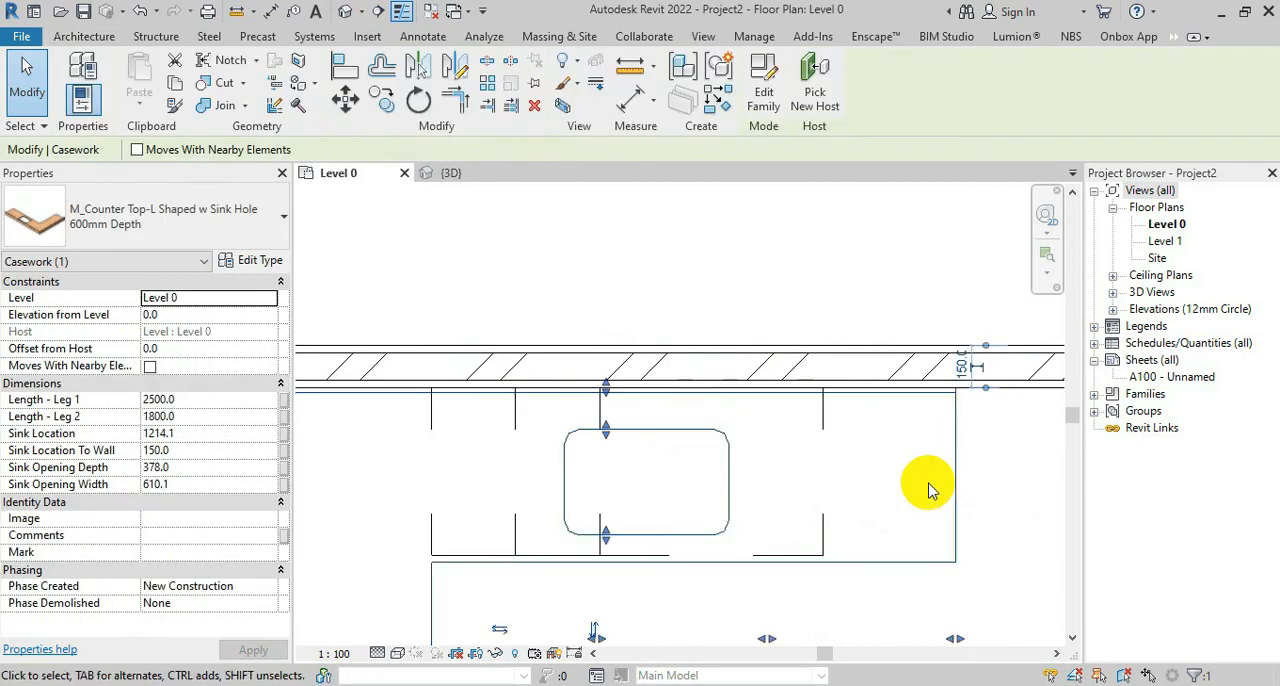
middle_click_drag(757, 543, 791, 454)
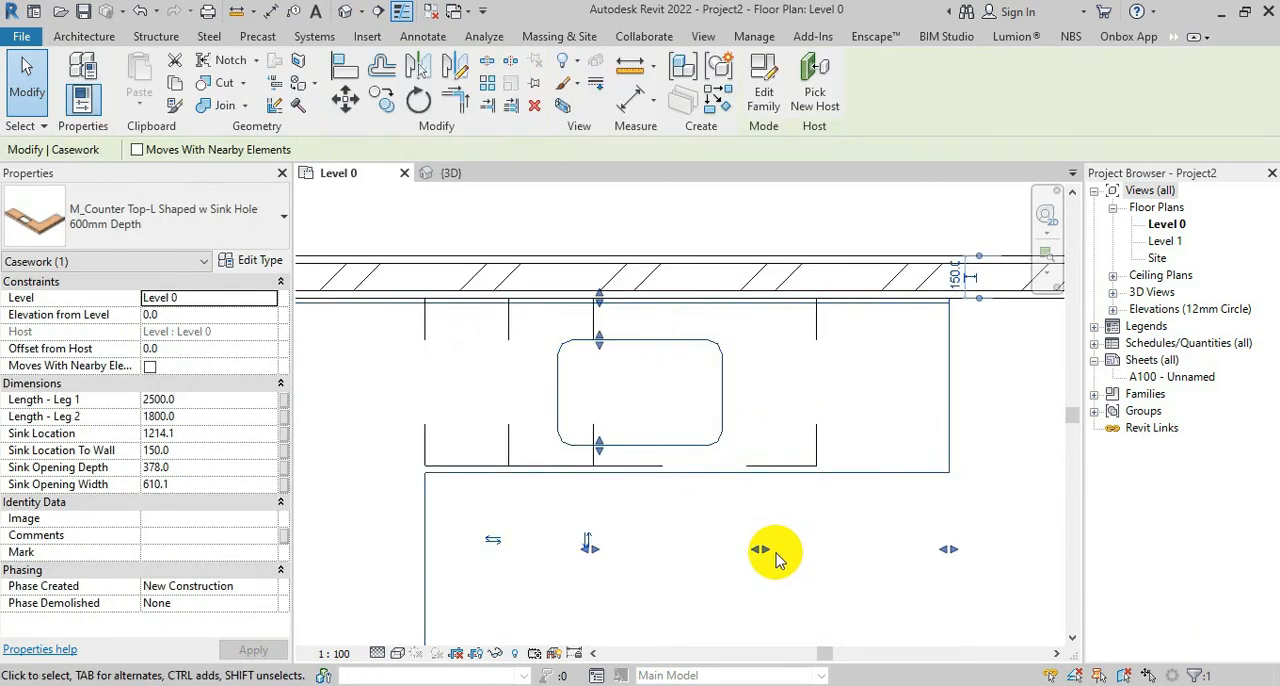
left_click_drag(765, 550, 818, 553)
left_click(725, 553)
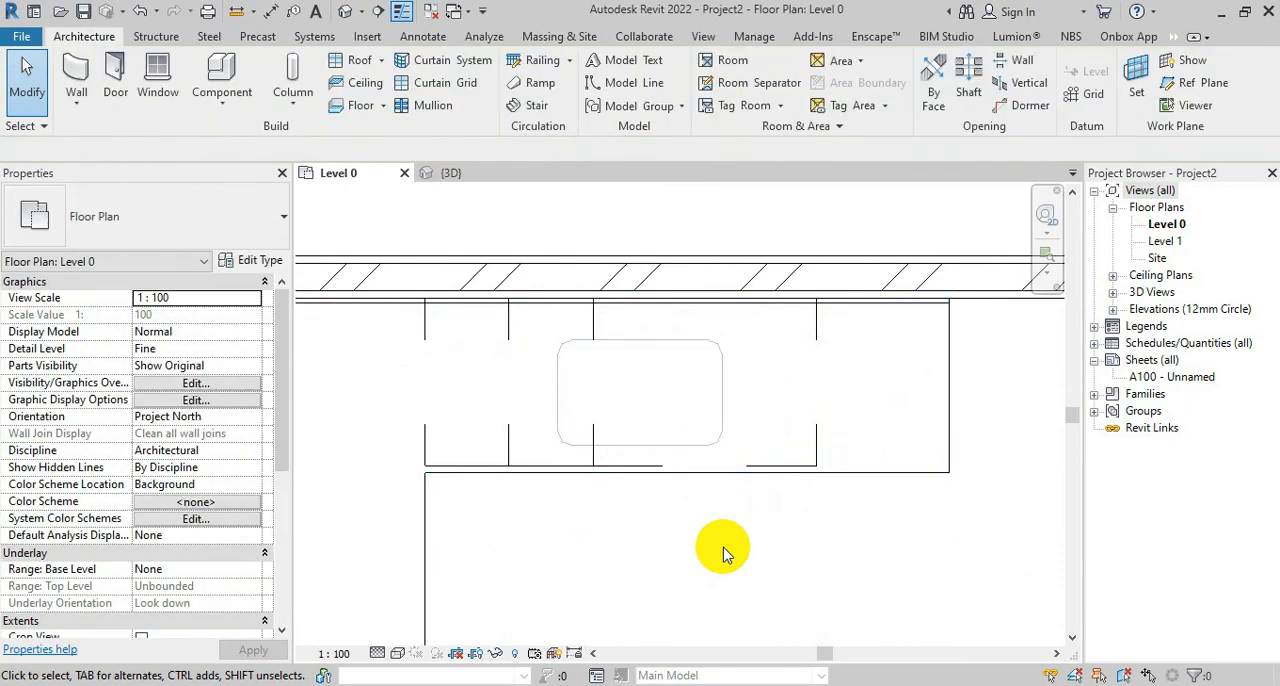
Load the M_Sink Kitchen-Single component family from the Sinks library folder
left_click(225, 80)
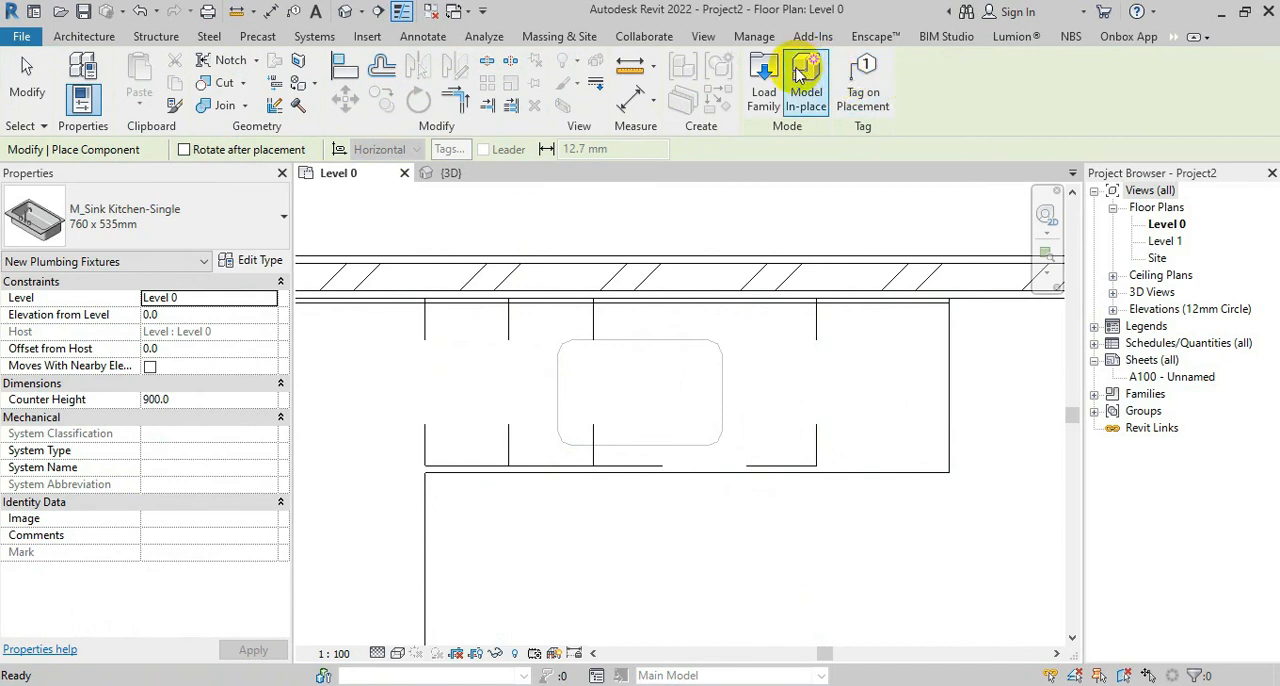
left_click(764, 80)
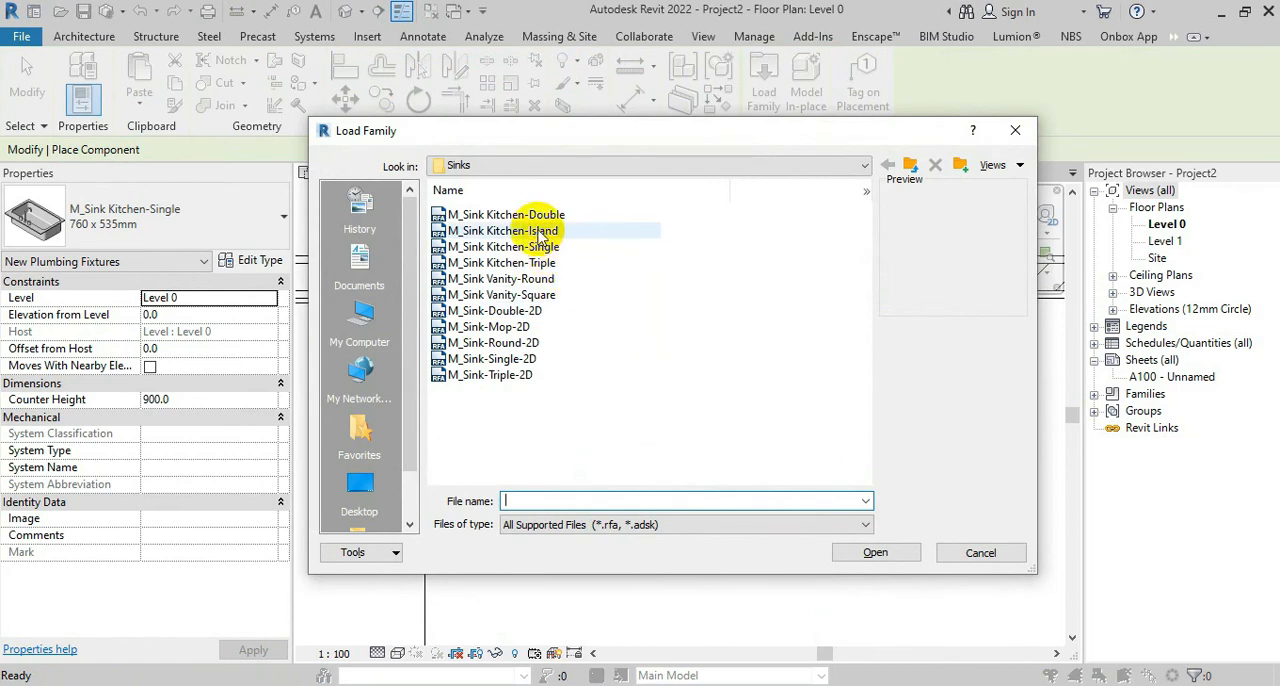
left_click(531, 235)
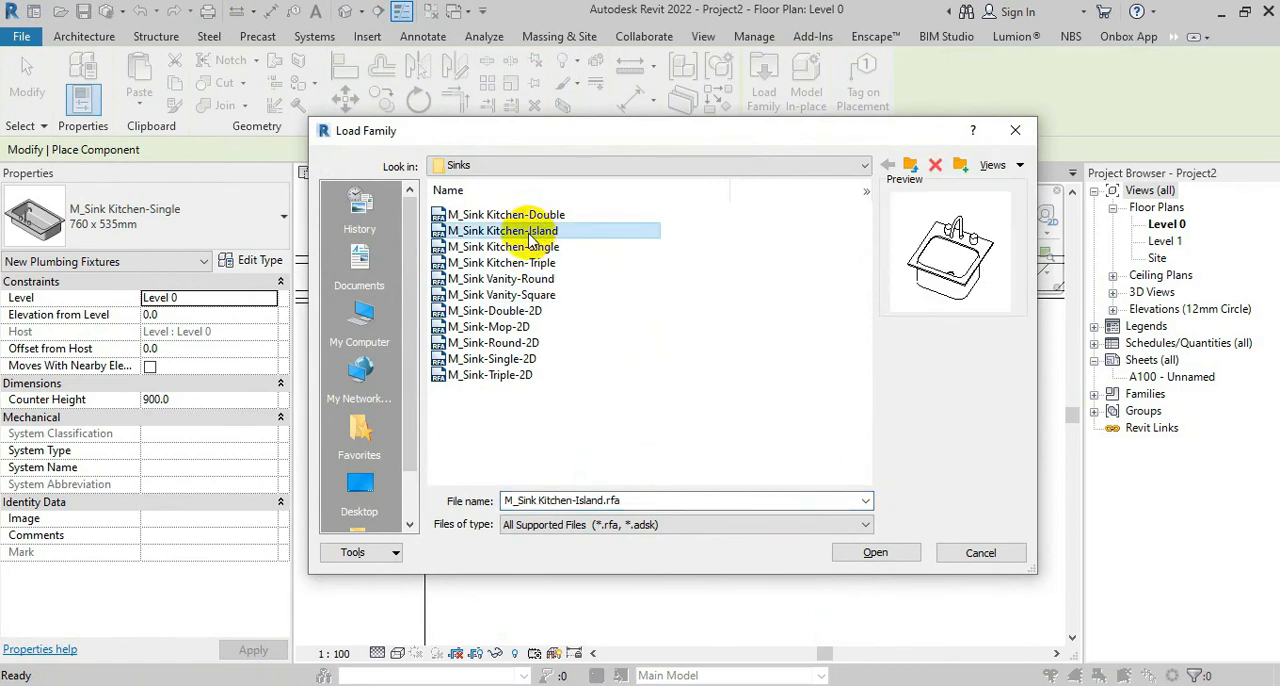
left_click(531, 247)
left_click(877, 552)
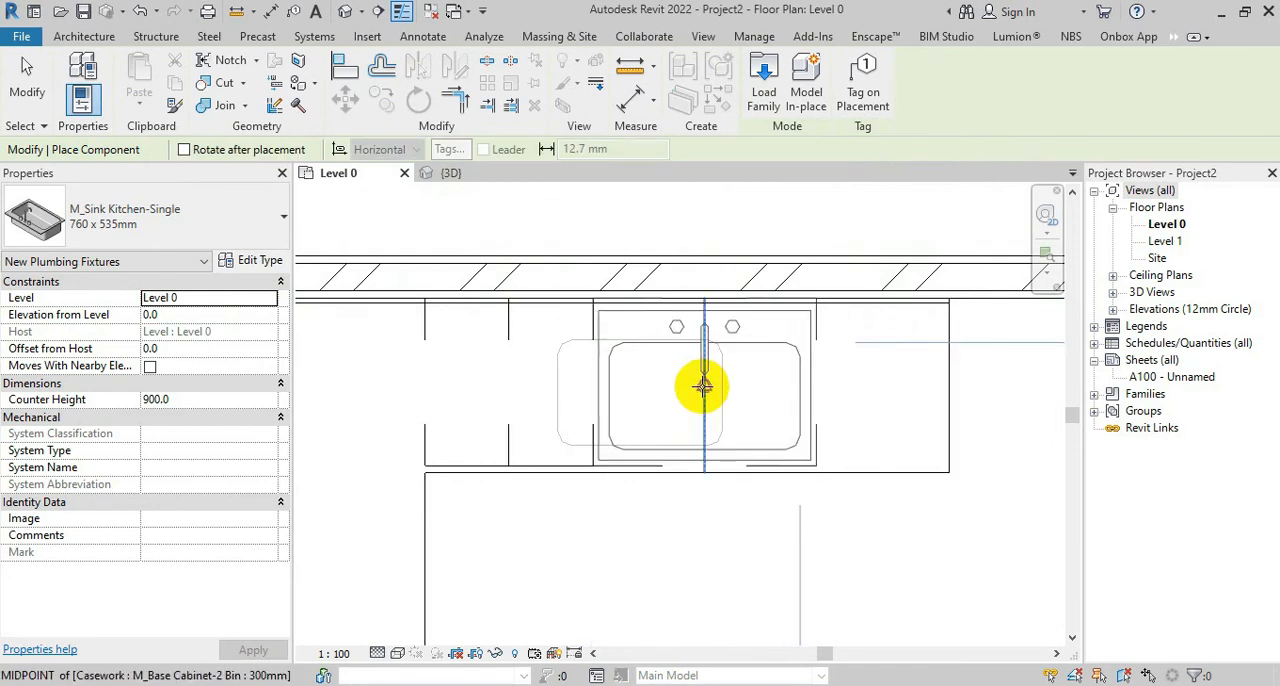
Place the 760 x 535mm single kitchen sink centred over the 2 Bin cabinet and inspect it in the 3D view
left_click(703, 387)
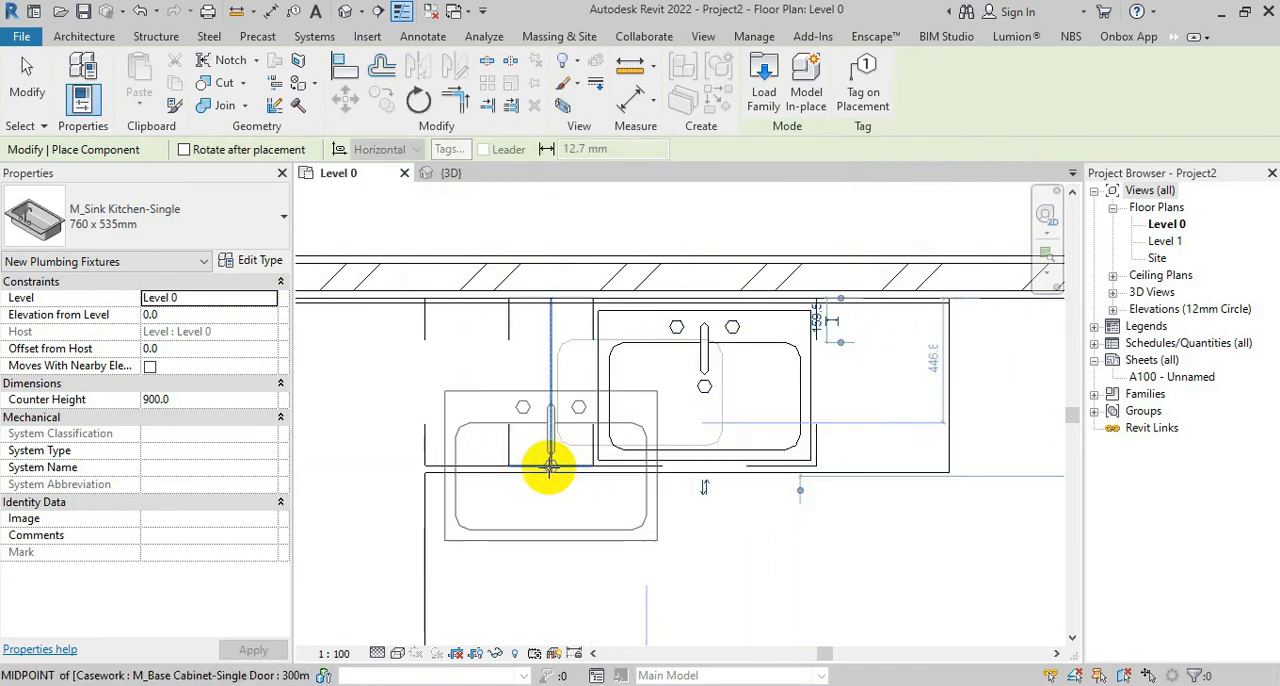
key("Escape")
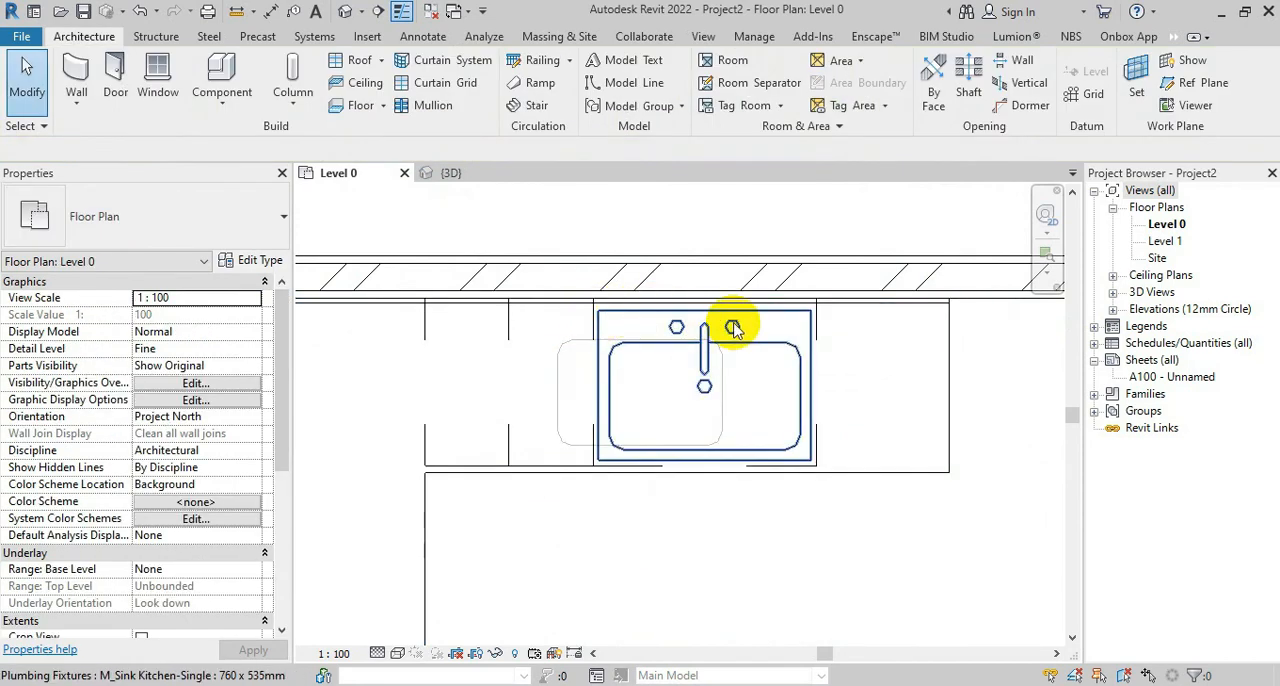
left_click(735, 318)
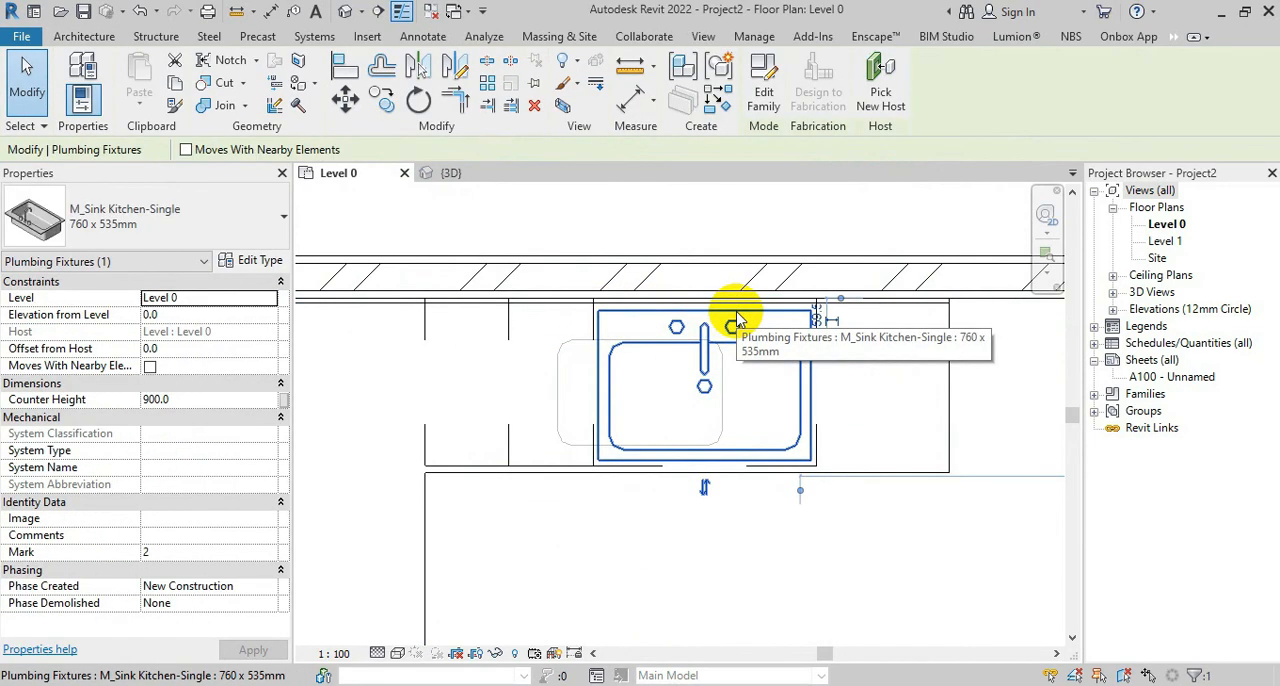
left_click(452, 173)
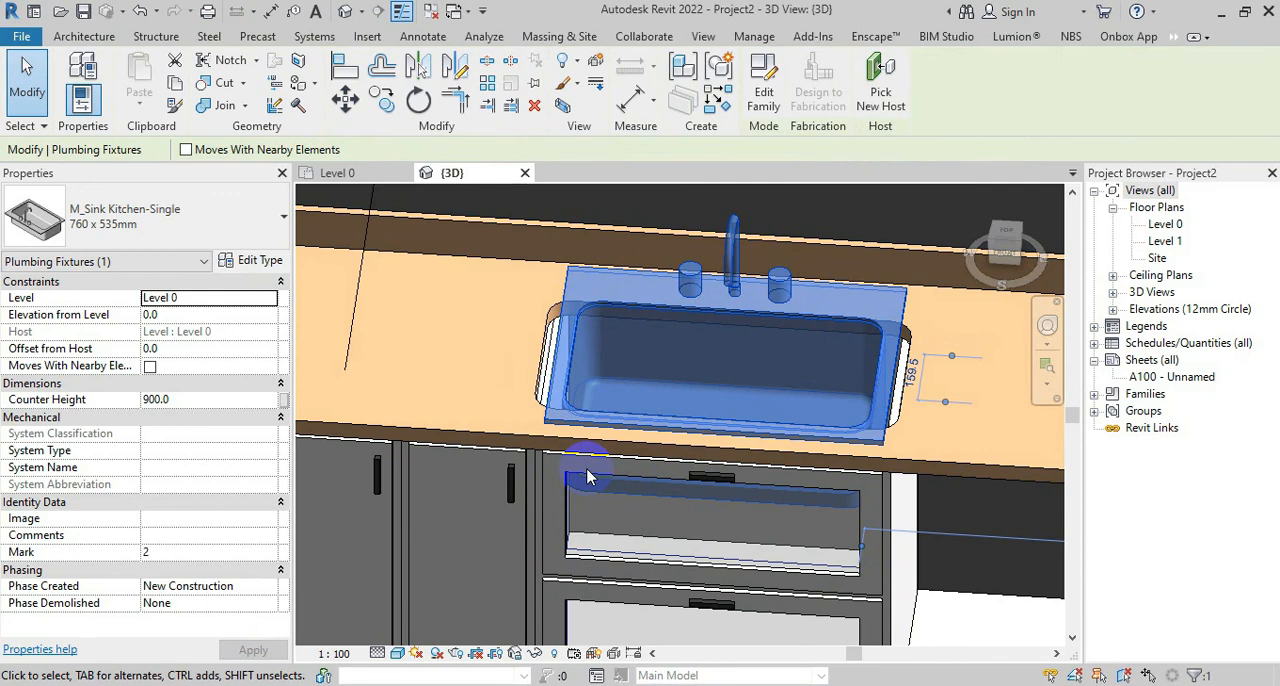
Narrow the counter top's sink opening from both ends in the Level 0 plan so the sink covers it, checking the fit in 3D
scroll(587, 476, "down", 2)
key("Escape")
middle_click_drag(608, 526, 614, 563, "shift")
left_click(337, 172)
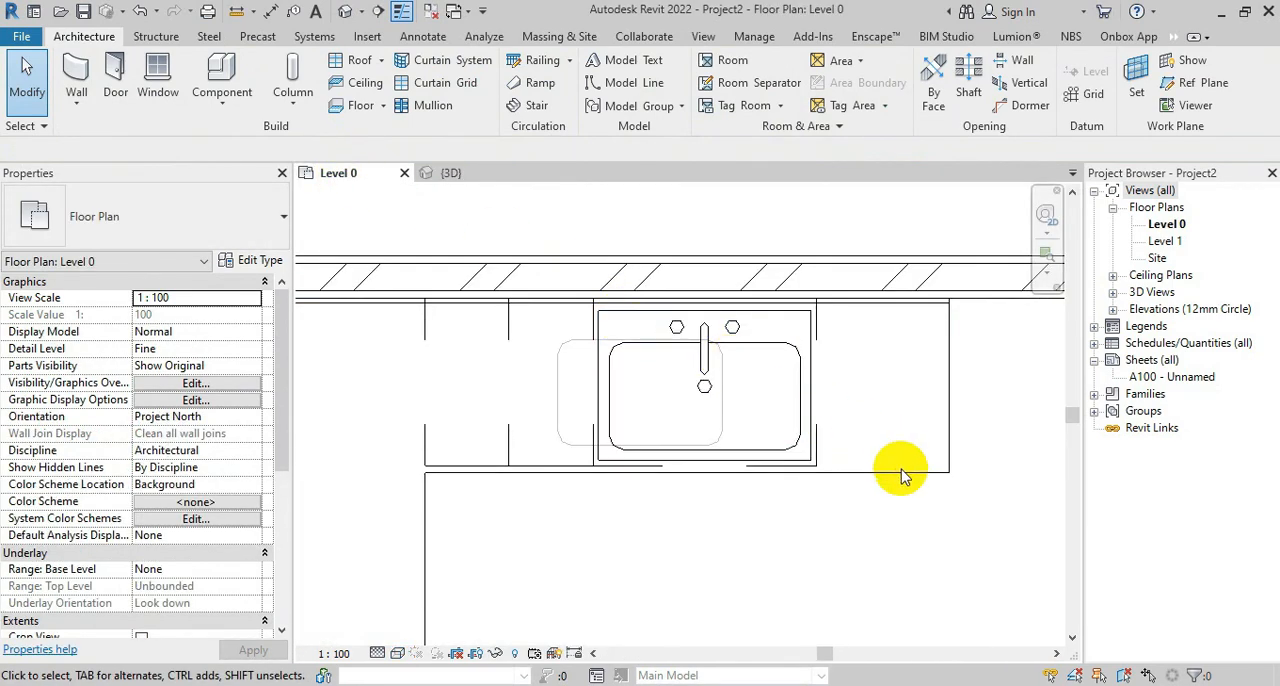
left_click(944, 367)
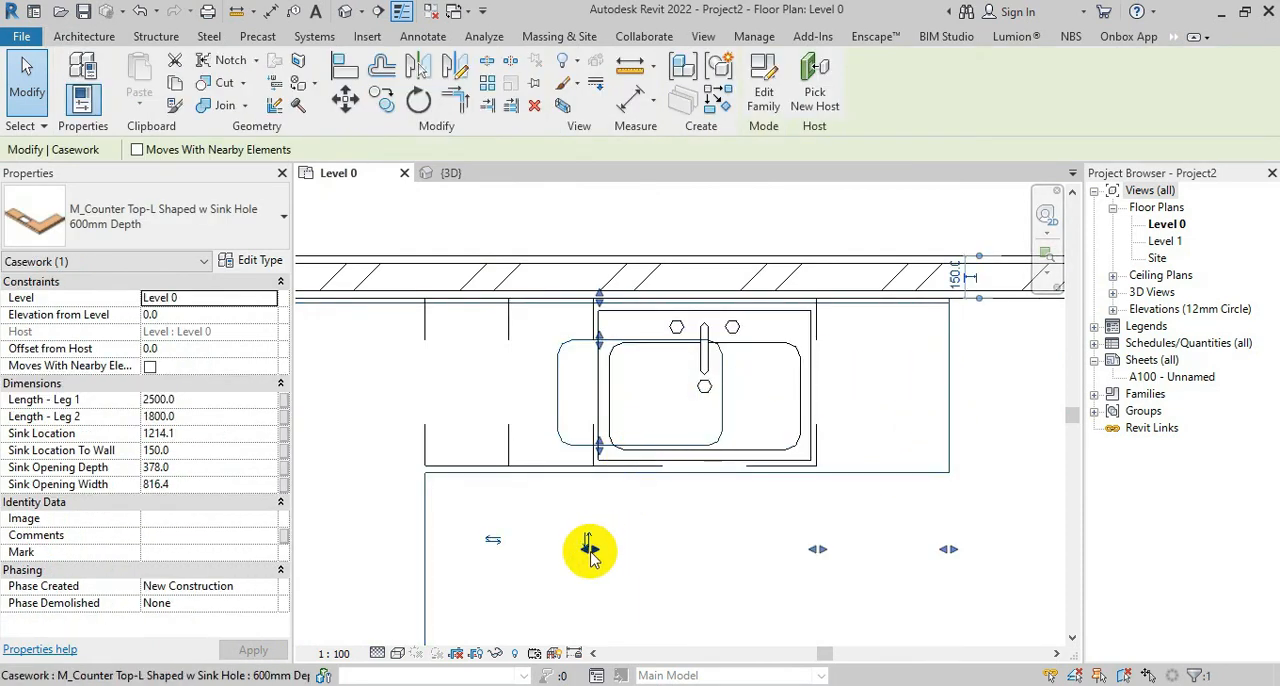
left_click_drag(593, 551, 617, 548)
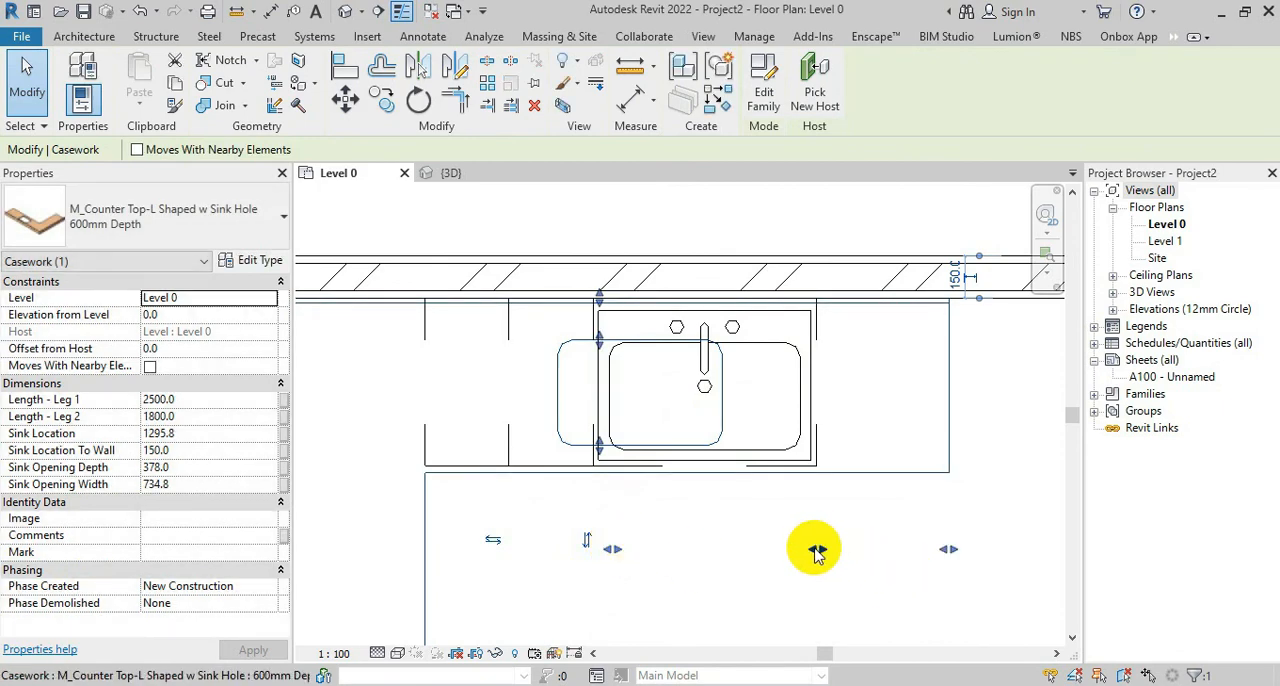
mouse_move(815, 550)
left_mouse_down()
mouse_move(791, 549)
mouse_move(805, 550)
left_mouse_up()
left_click(449, 172)
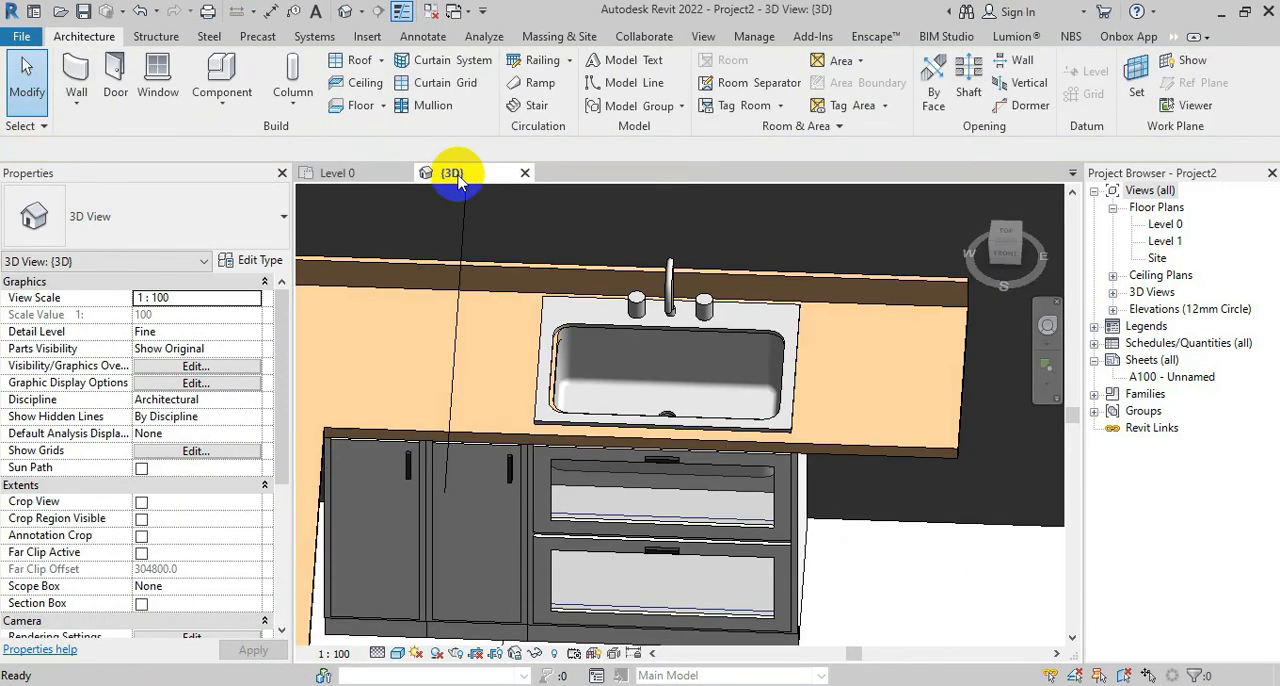
middle_click_drag(669, 473, 697, 472, "shift")
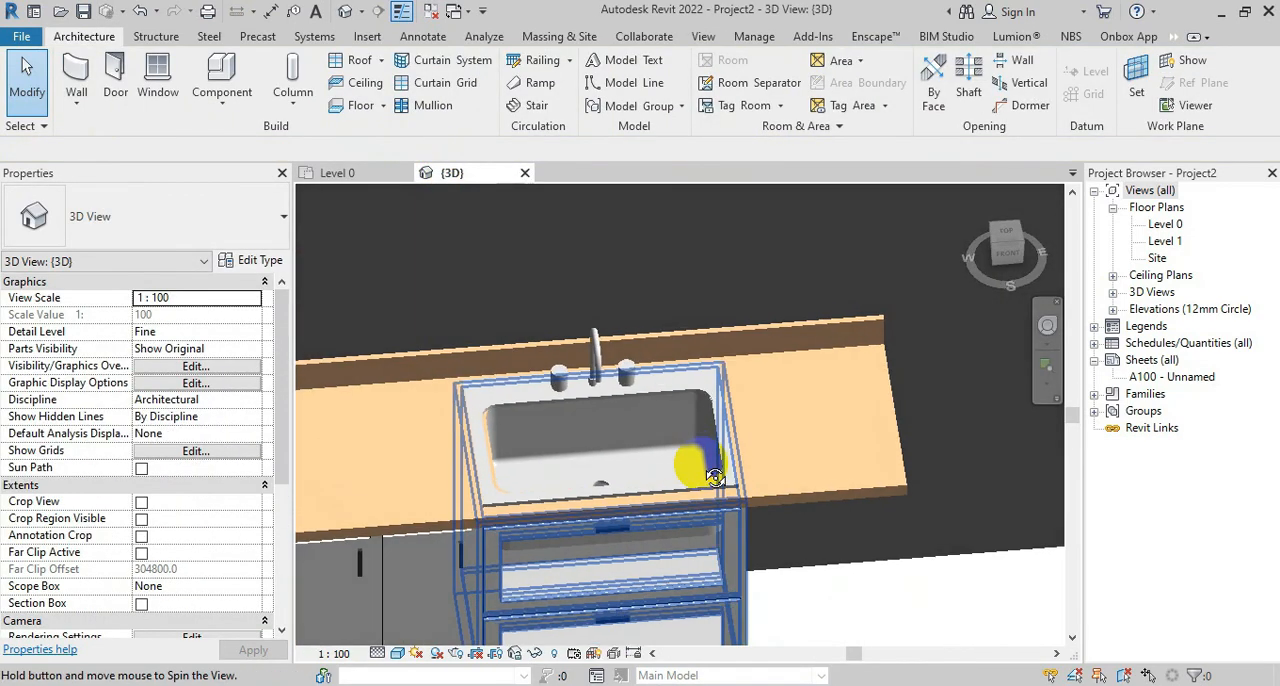
Start loading another component family for the Level 0 plan and browse up to the US library folder
left_click(337, 172)
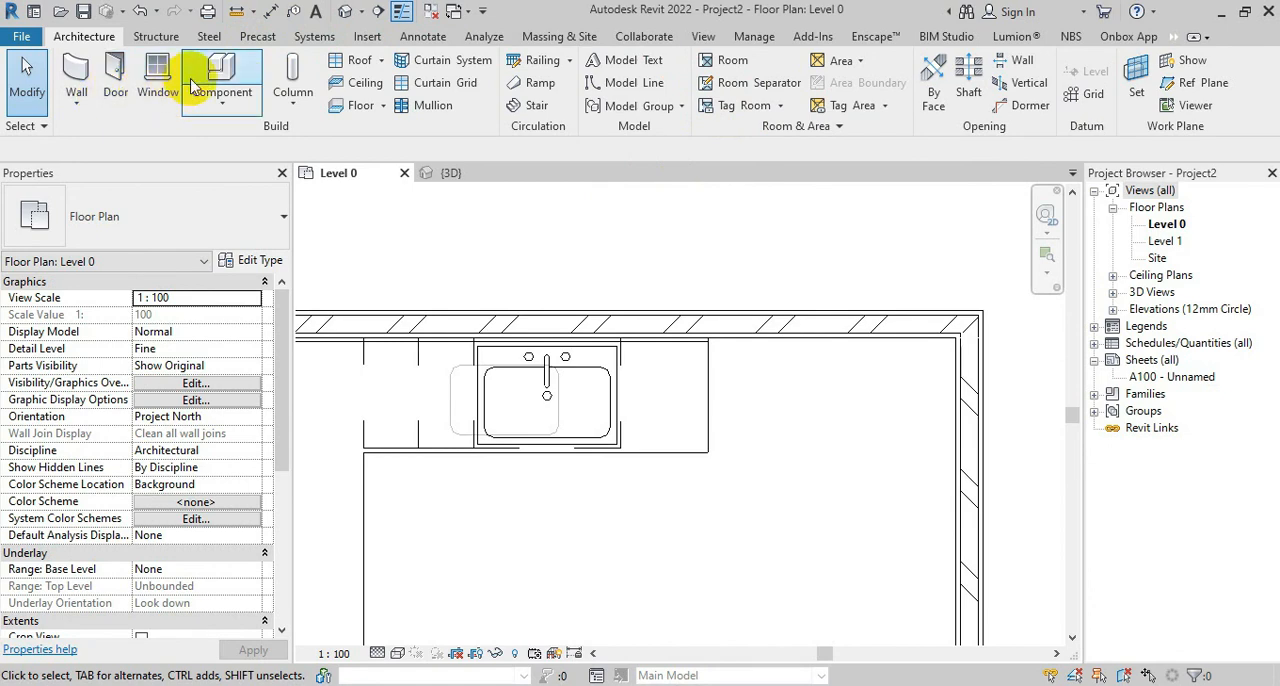
left_click(221, 70)
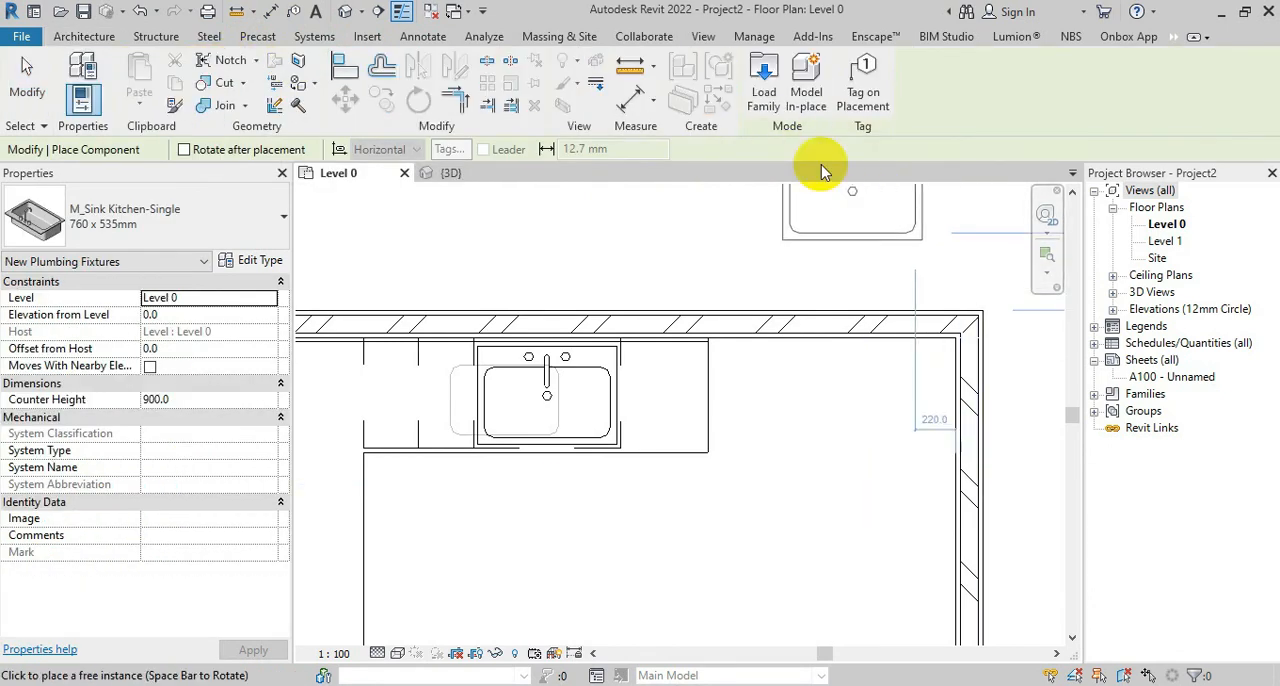
left_click(764, 82)
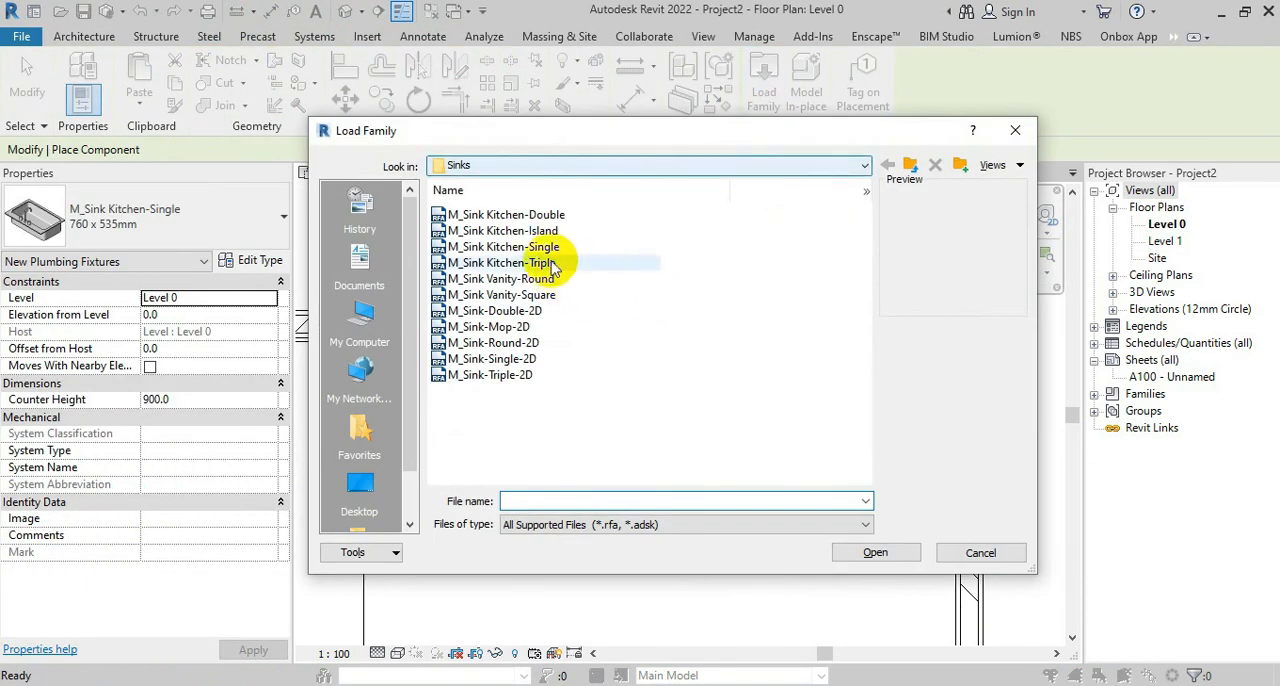
left_click(537, 247)
left_click(910, 166)
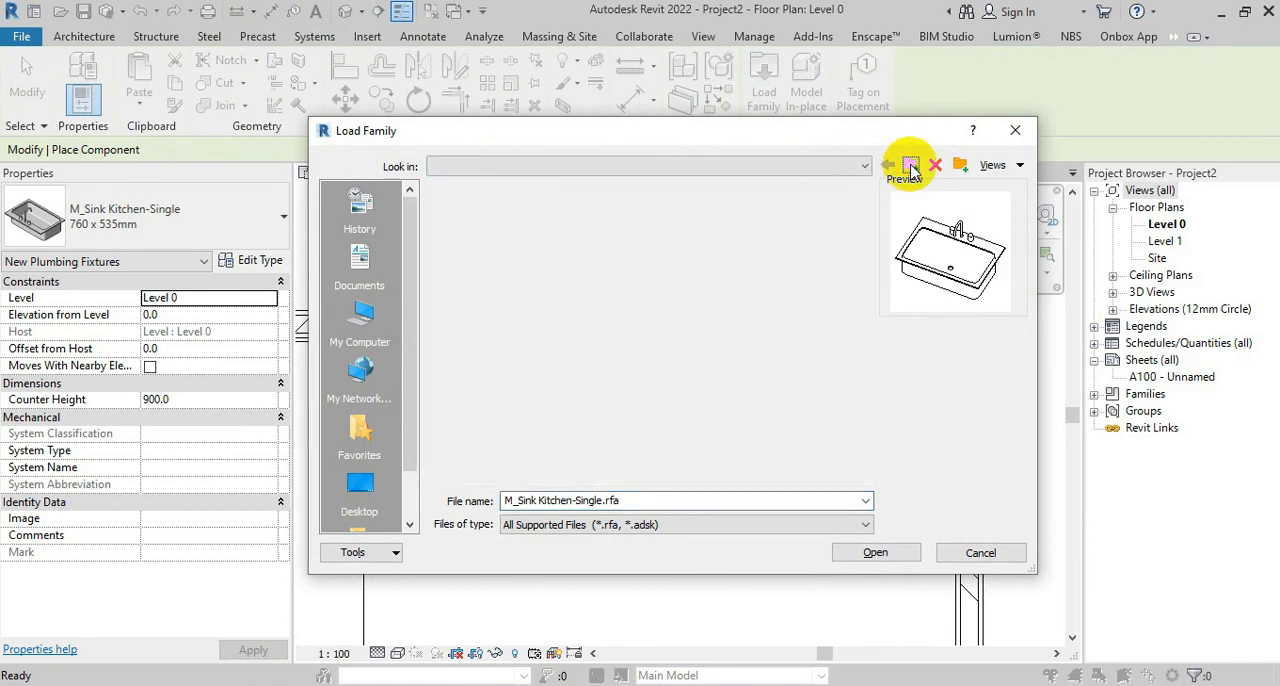
left_click(910, 166)
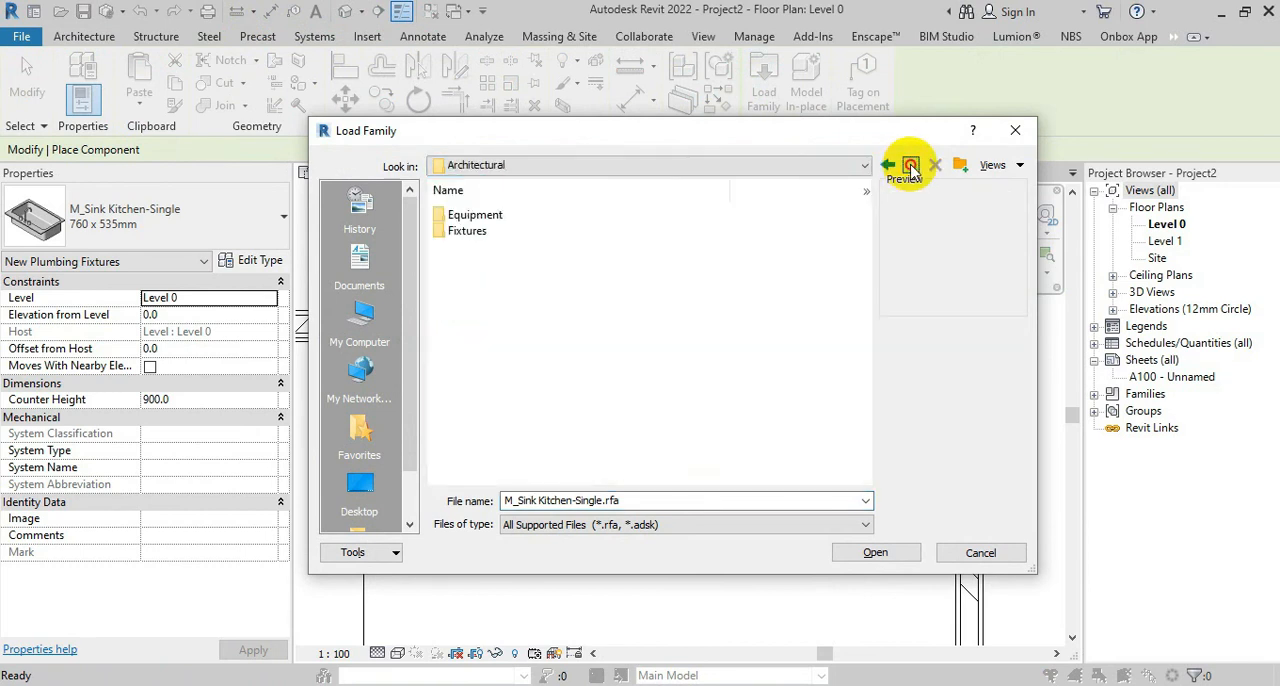
left_click(910, 166)
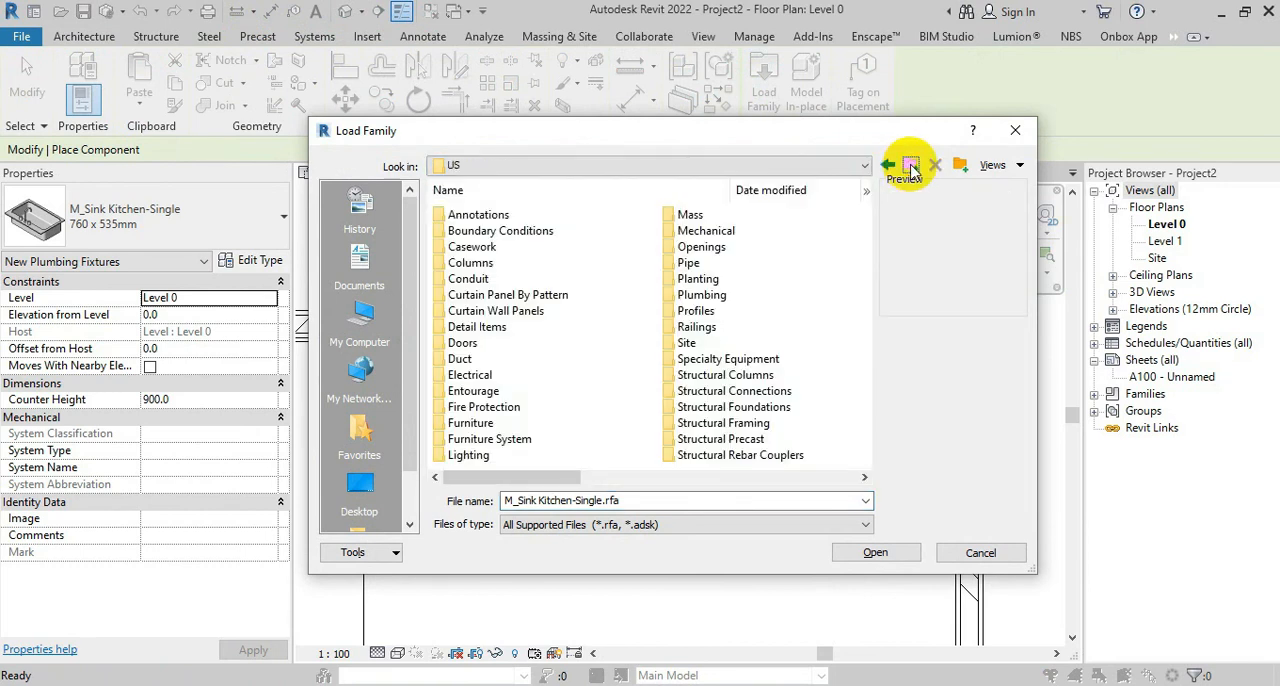
Load the M_Dishwasher family from the Specialty Equipment library's Domestic, Mid-Range folder
double_click(712, 360)
double_click(490, 230)
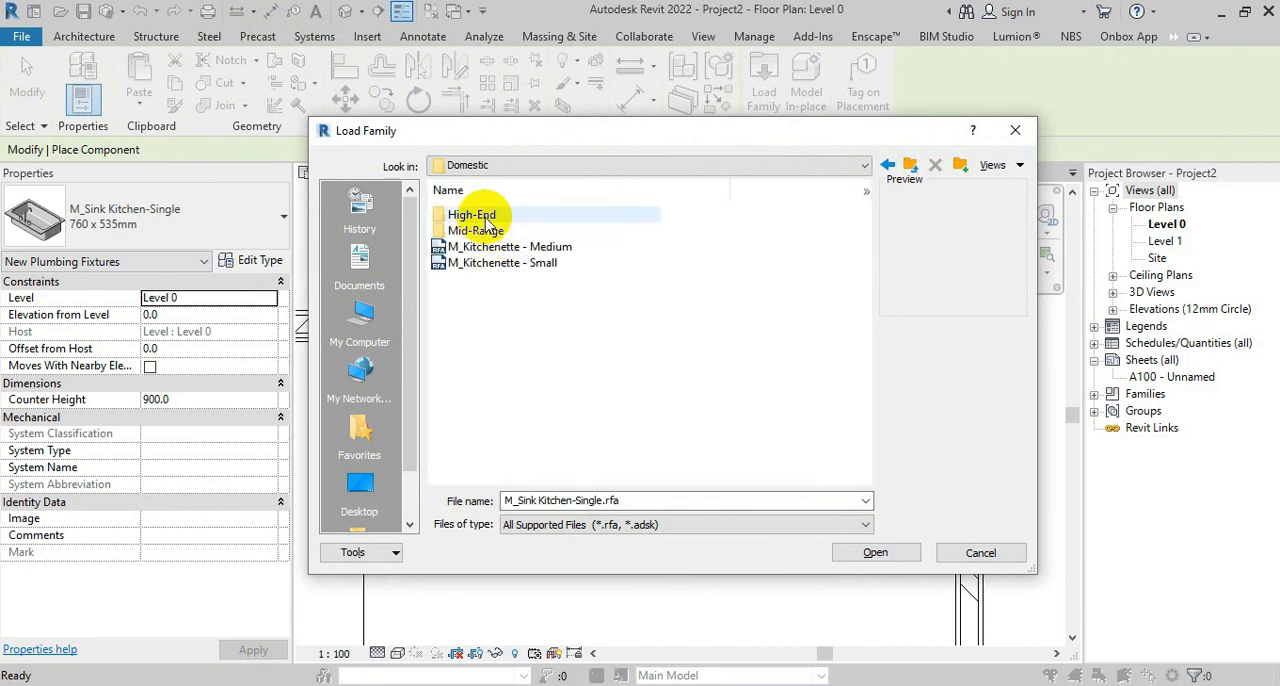
double_click(478, 231)
left_click(490, 215)
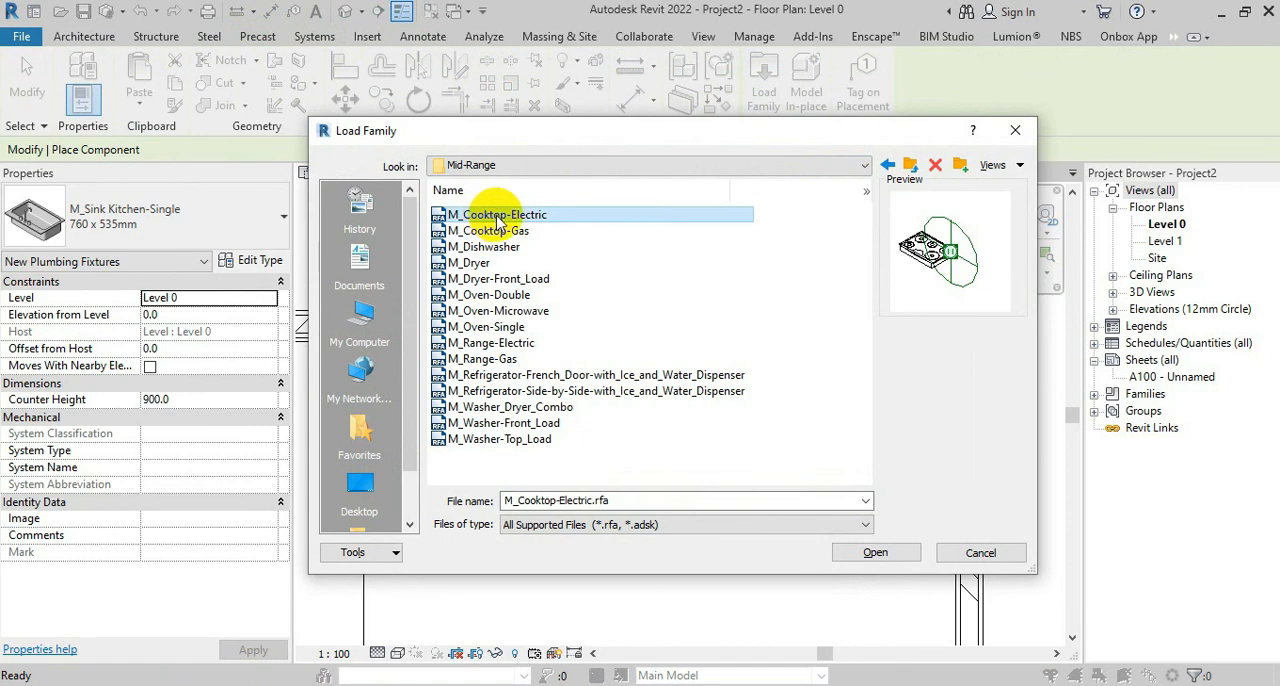
left_click(485, 231)
left_click(484, 247)
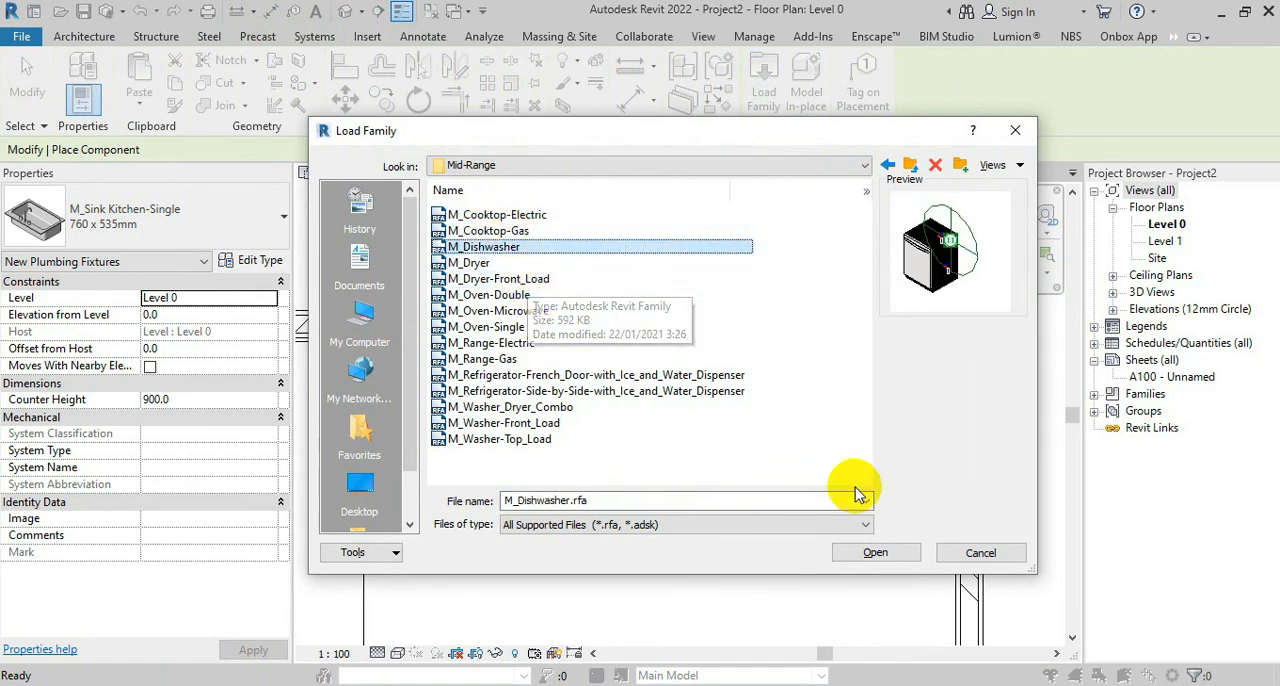
left_click(876, 554)
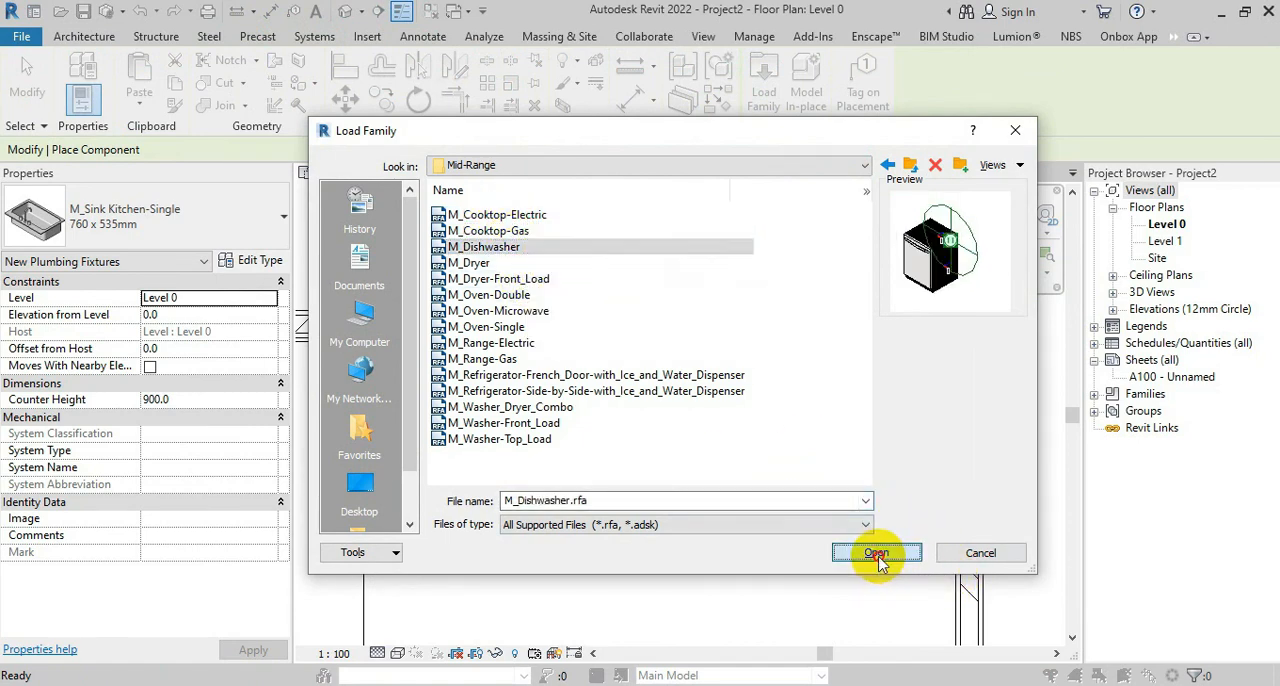
Place a 600mm dishwasher at the back wall beside the counter top's free end and move it up to the counter's back corner
scroll(738, 352, "up", 4)
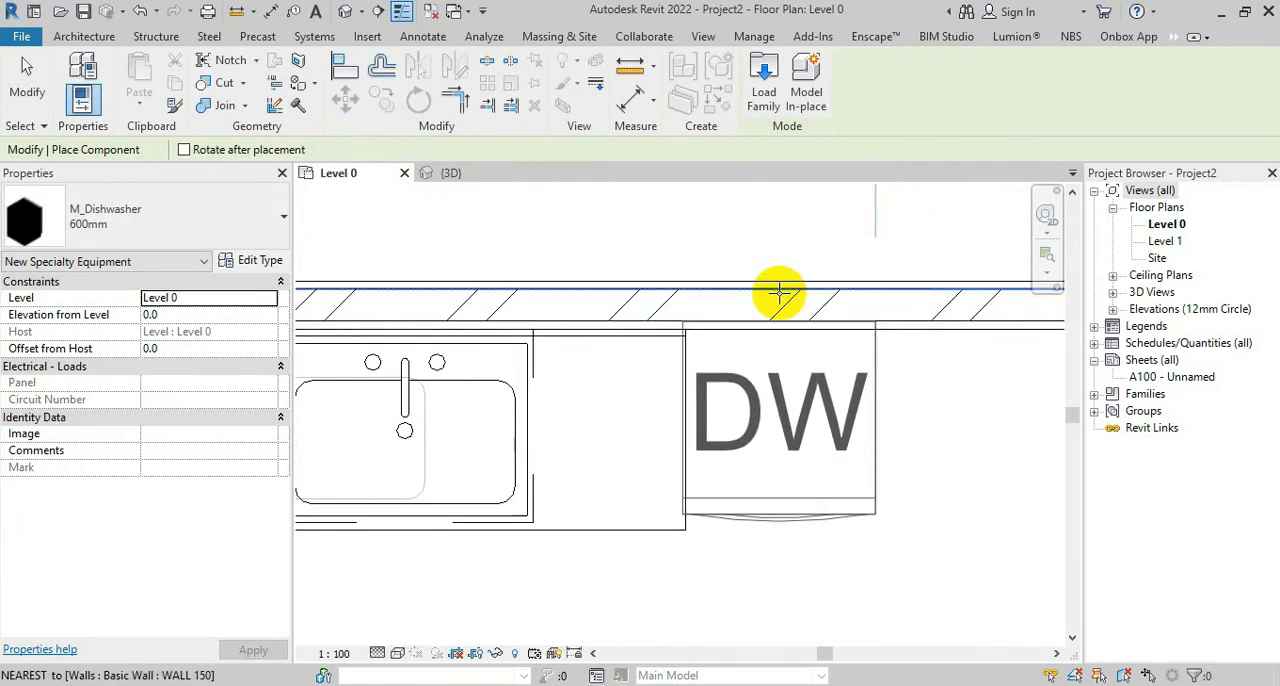
left_click(783, 297)
key("Escape")
key("Escape")
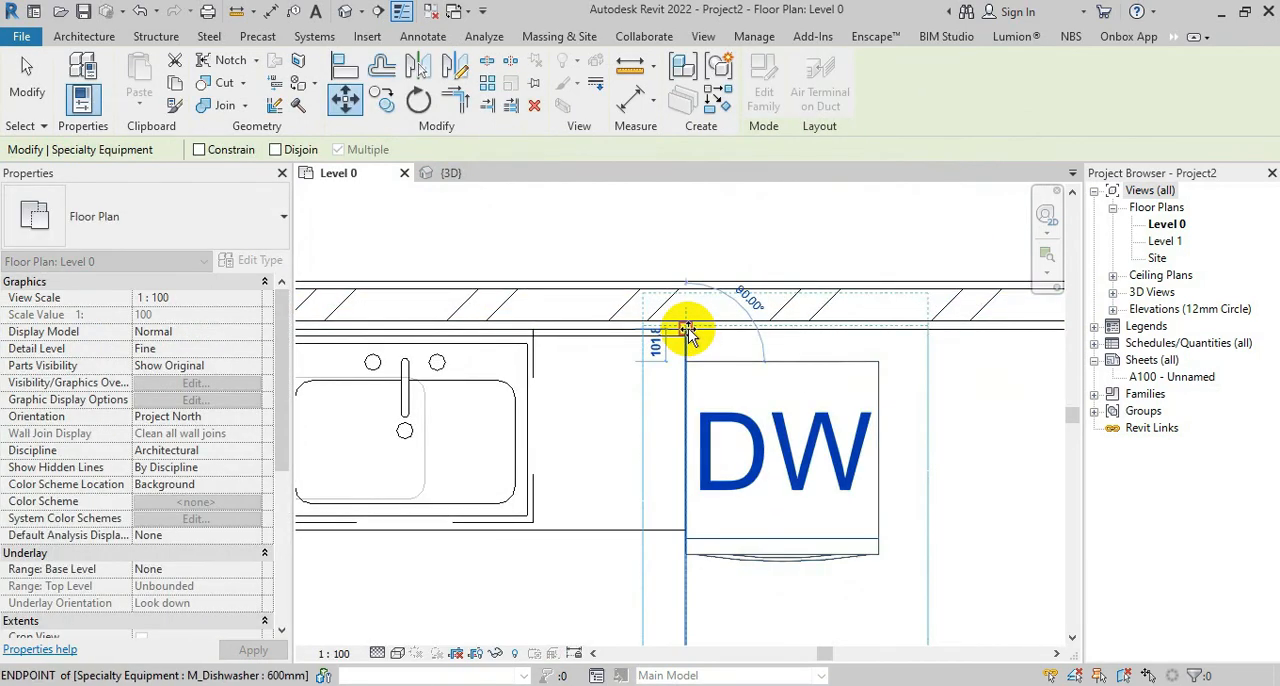
left_click(694, 334)
Fine-align the dishwasher by moving its back corner exactly onto the counter top's end corner
scroll(690, 347, "up", 4)
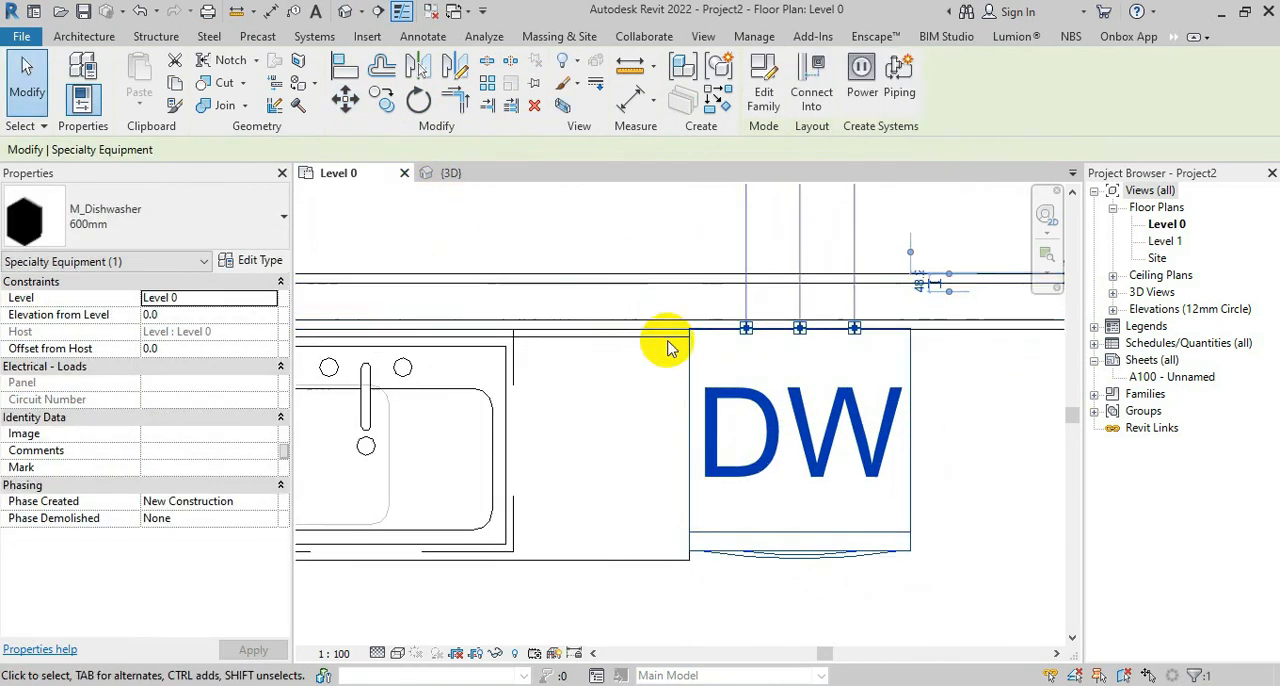
scroll(700, 330, "up", 2)
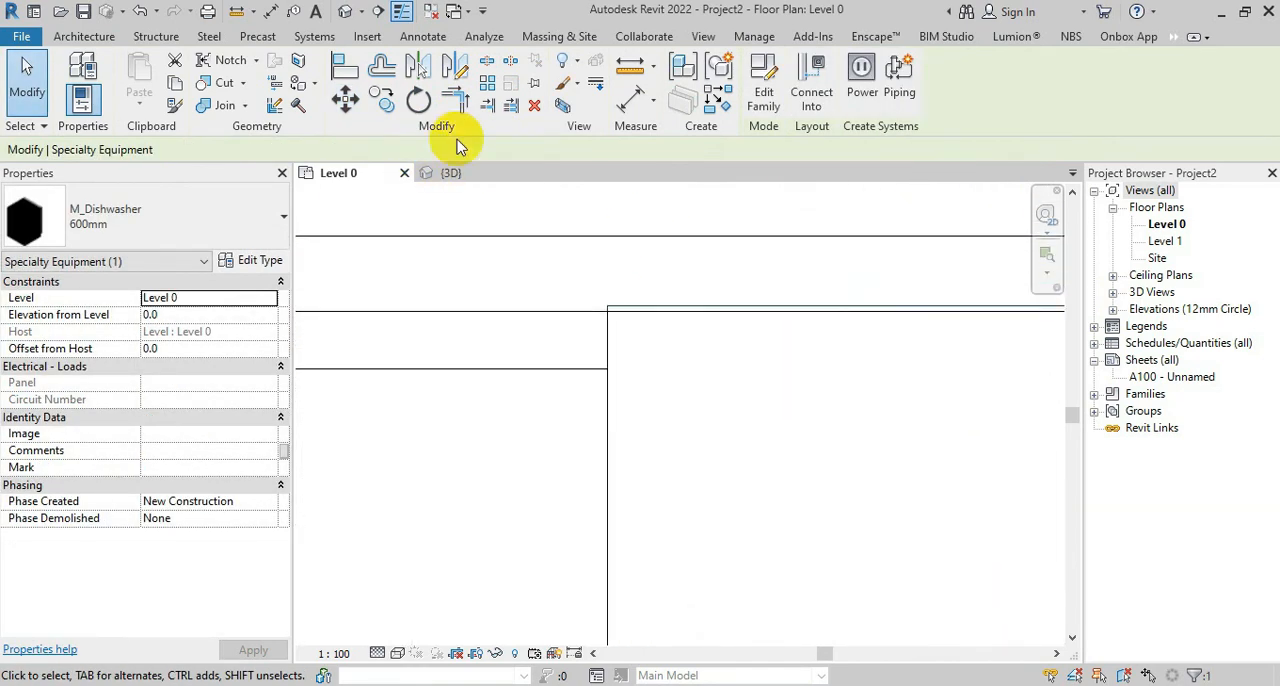
left_click(345, 97)
left_click(607, 309)
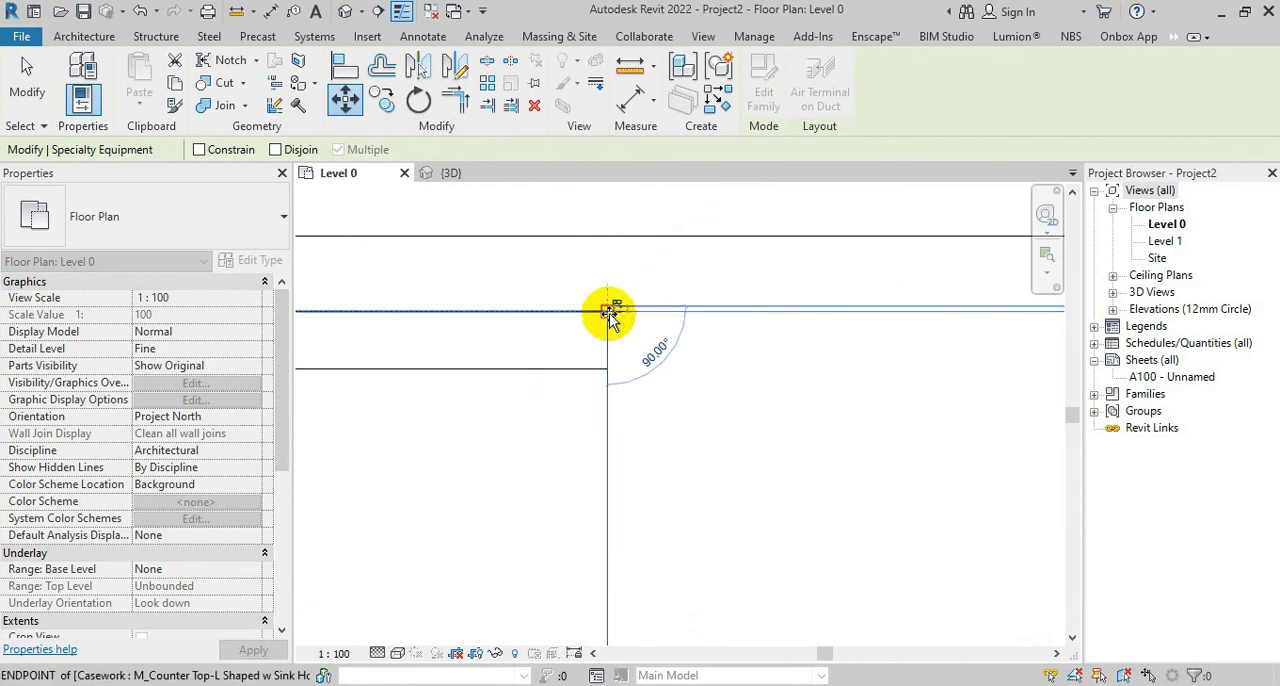
left_click(607, 310)
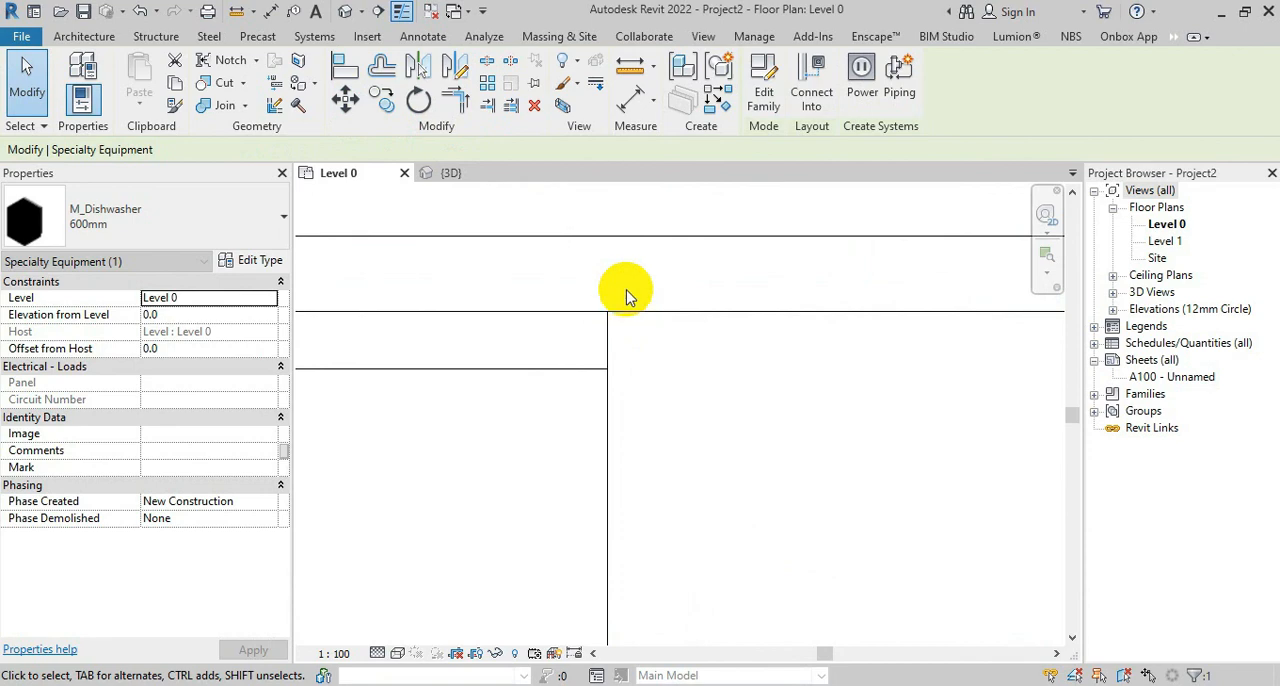
Turn off Show Label in the 600mm dishwasher's type properties
scroll(625, 297, "down", 3)
left_click(250, 264)
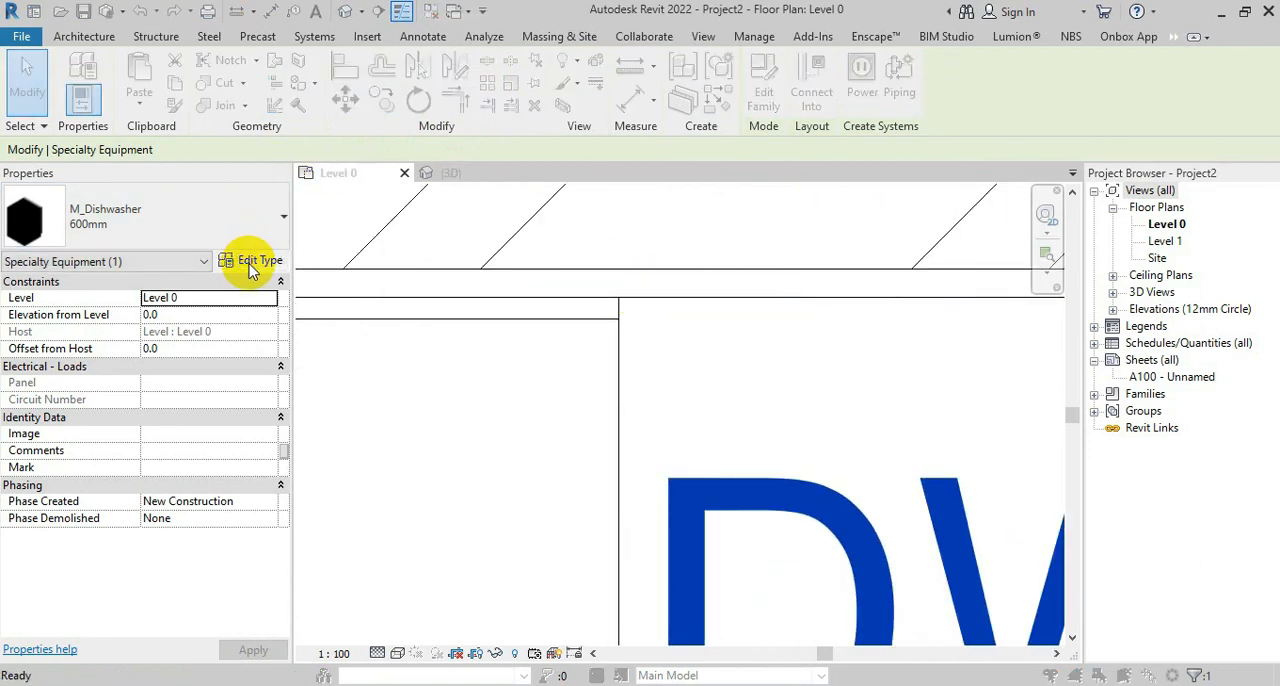
left_click(770, 236)
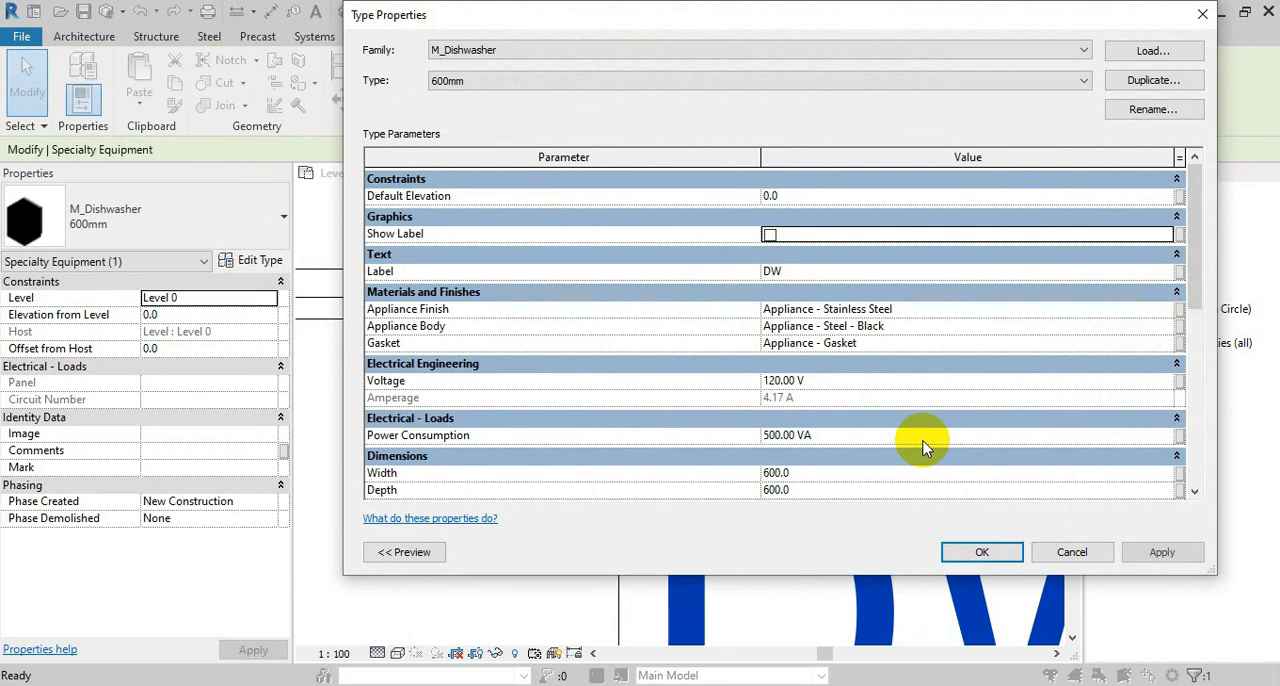
left_click(979, 552)
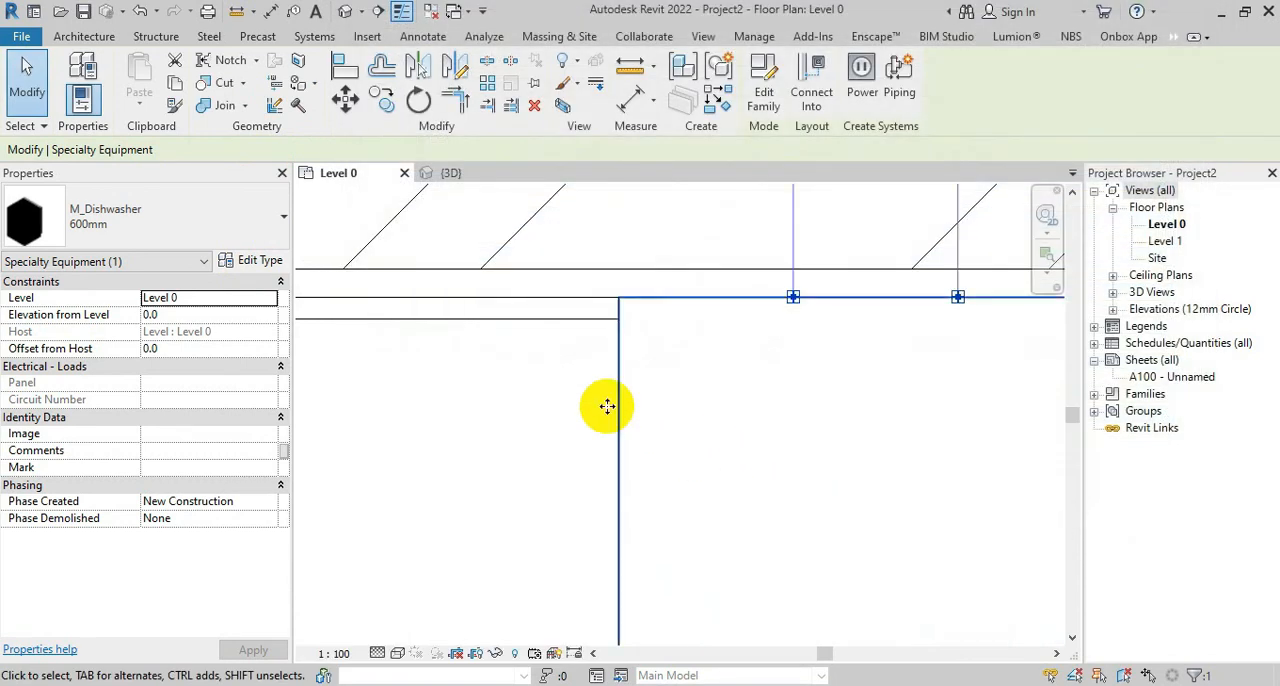
left_click(806, 555)
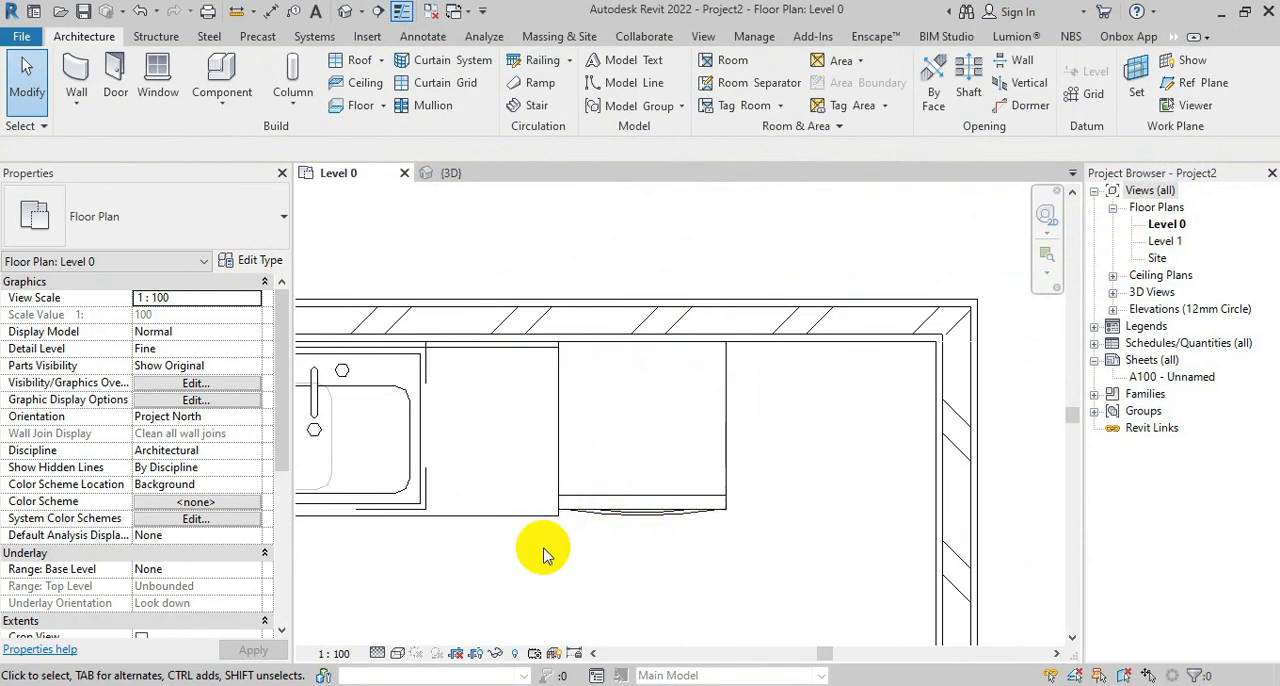
Move the dishwasher 475 mm under the counter top so its back corner meets the 2 Bin cabinet's corner
scroll(540, 530, "up", 3)
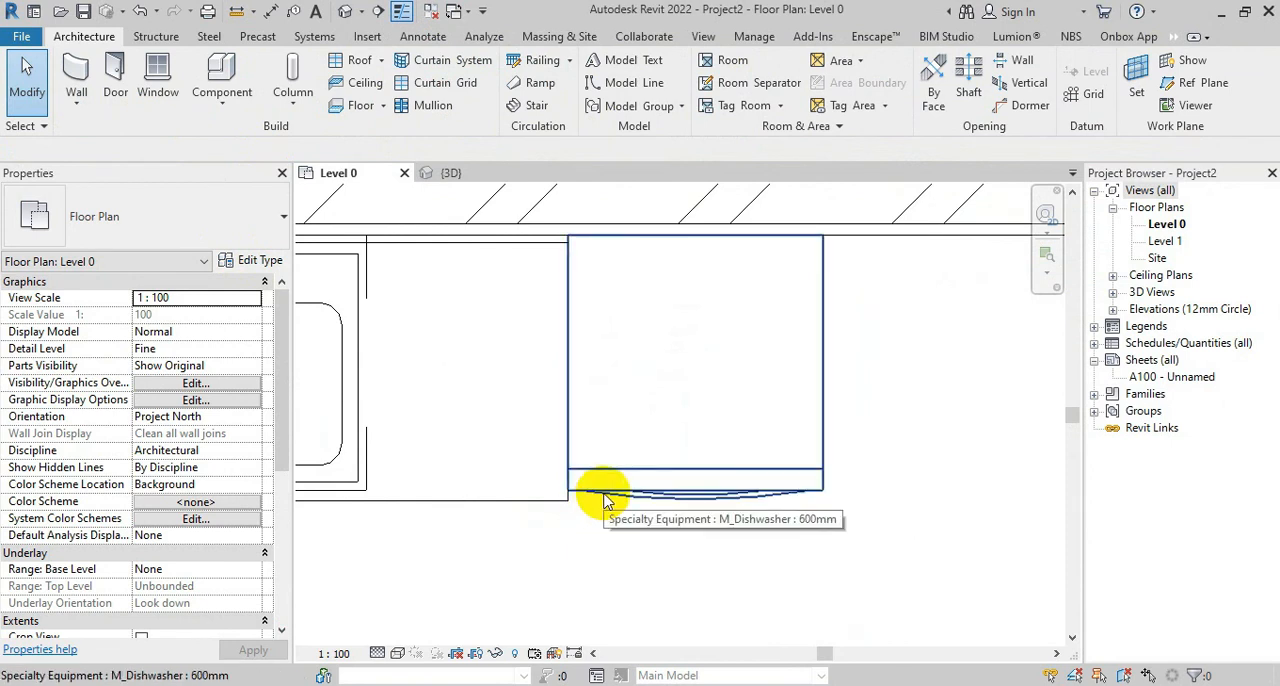
scroll(620, 484, "down", 2)
scroll(620, 484, "down", 1)
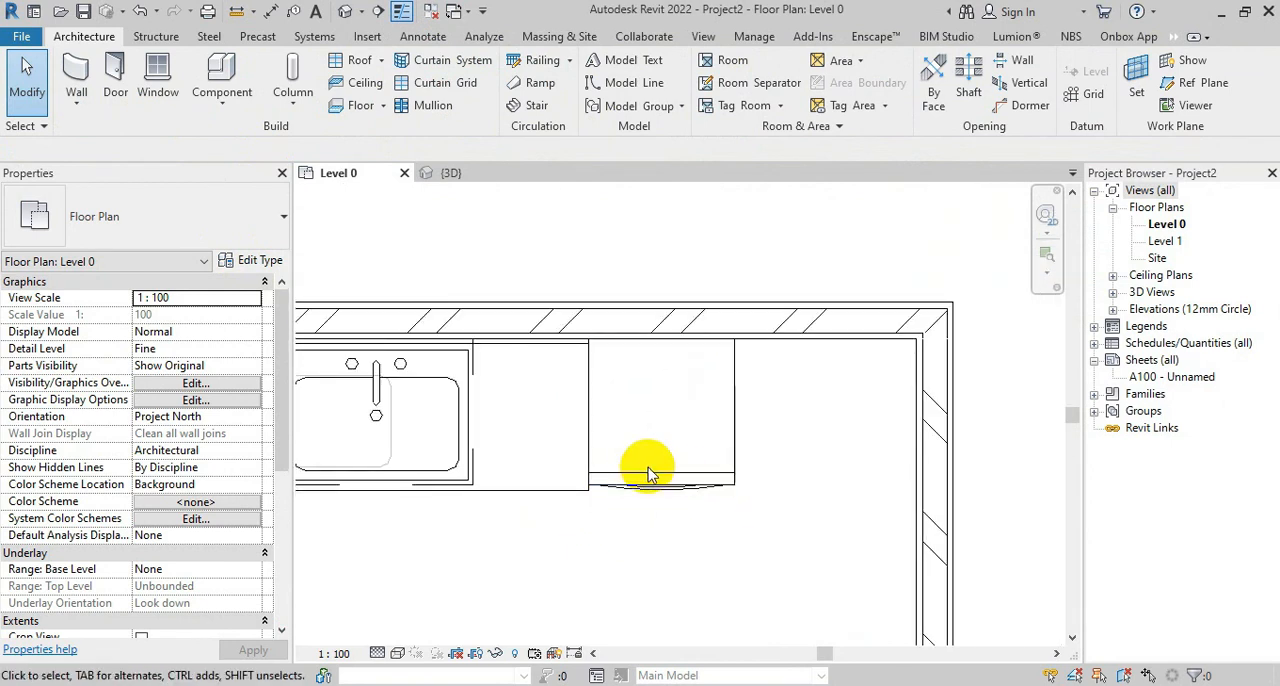
left_click(614, 462)
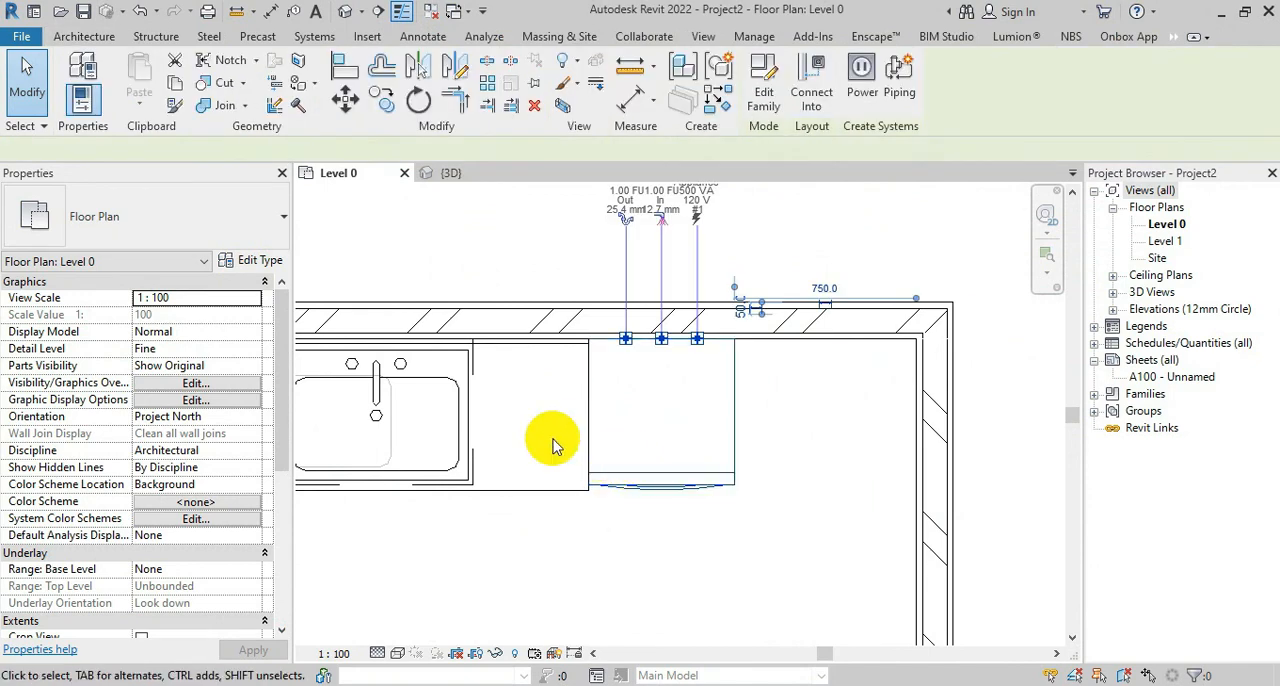
middle_click_drag(620, 455, 836, 485)
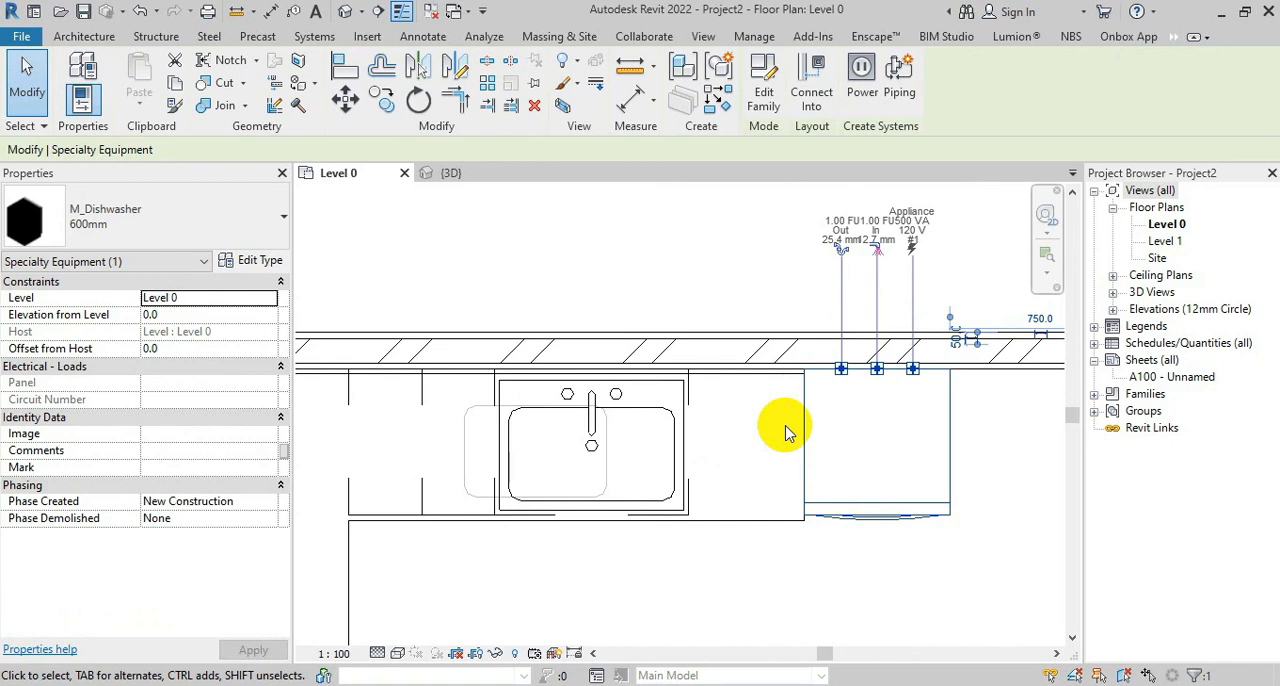
left_click(345, 97)
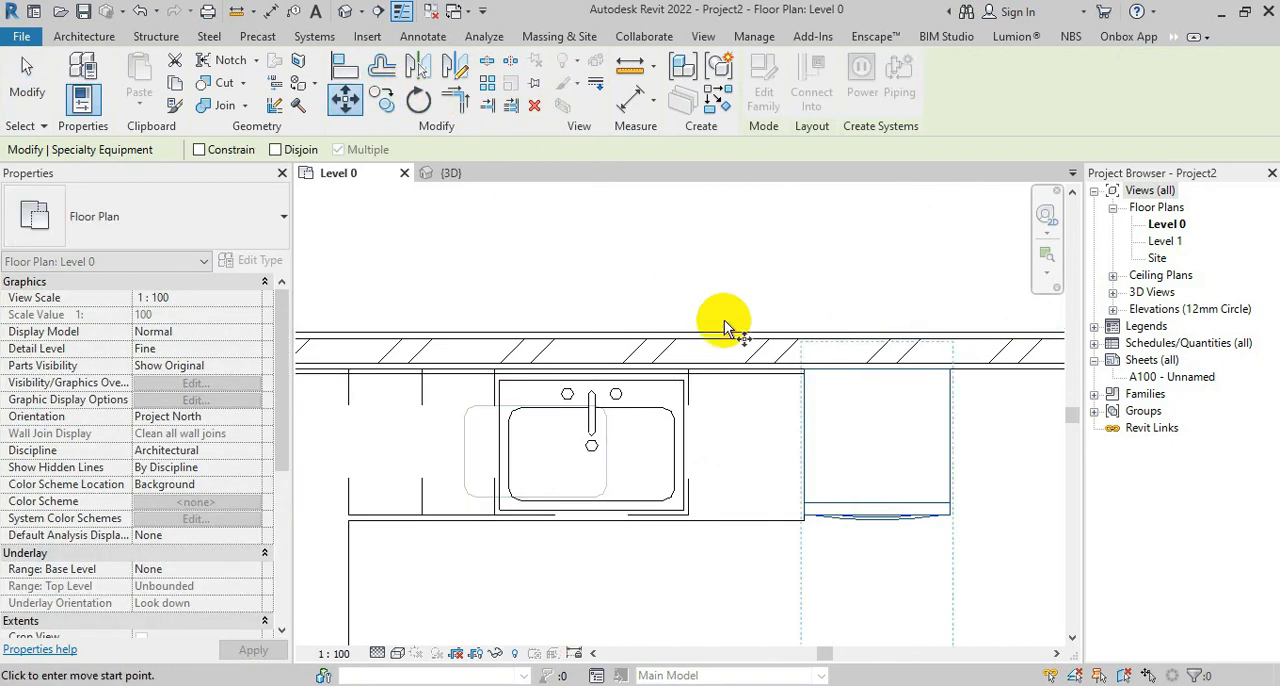
scroll(778, 380, "up", 2)
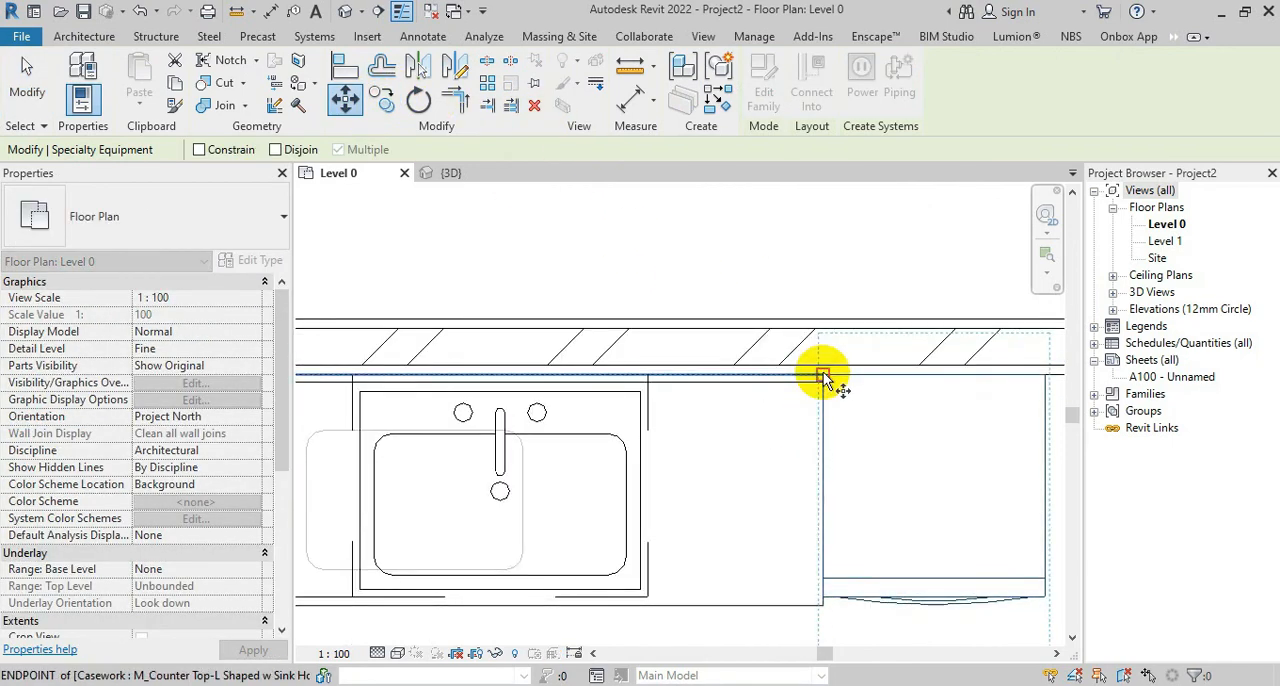
left_click(823, 375)
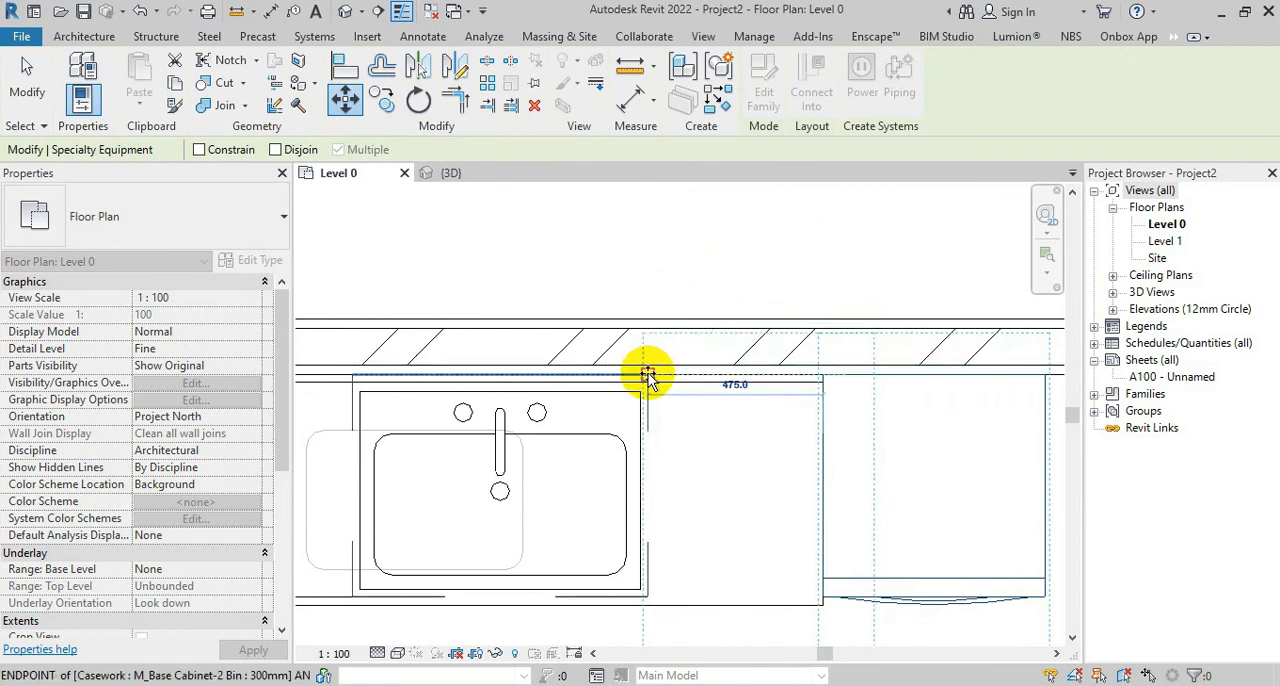
left_click(648, 377)
key("Escape")
scroll(737, 377, "down", 3)
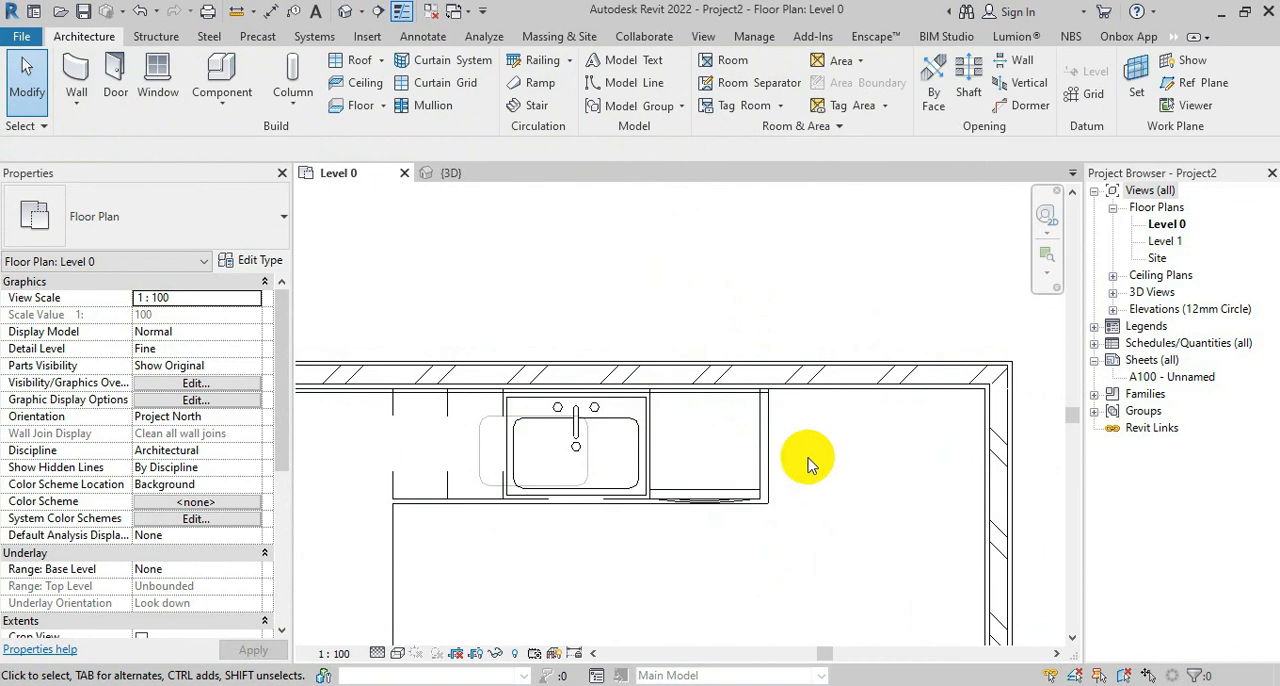
Load the M_Refrigerator-French_Door-with_Ice_and_Water_Dispenser family from the Mid-Range folder for component placement
left_click(222, 72)
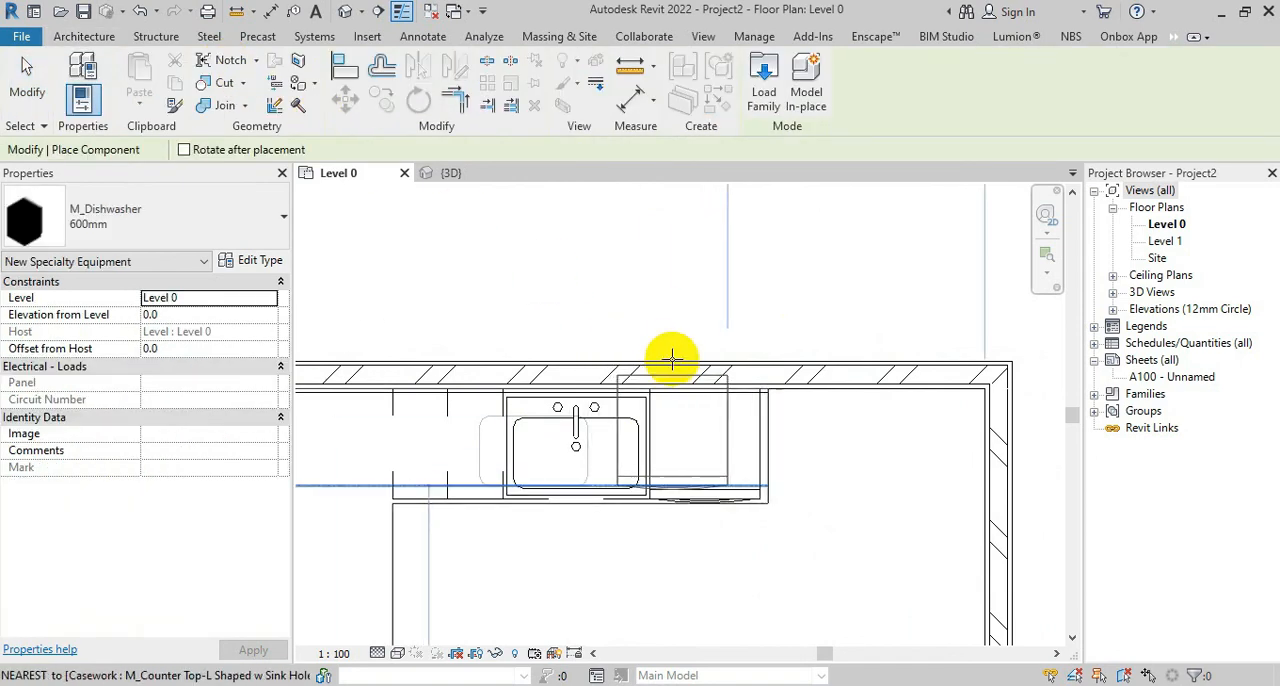
left_click(764, 88)
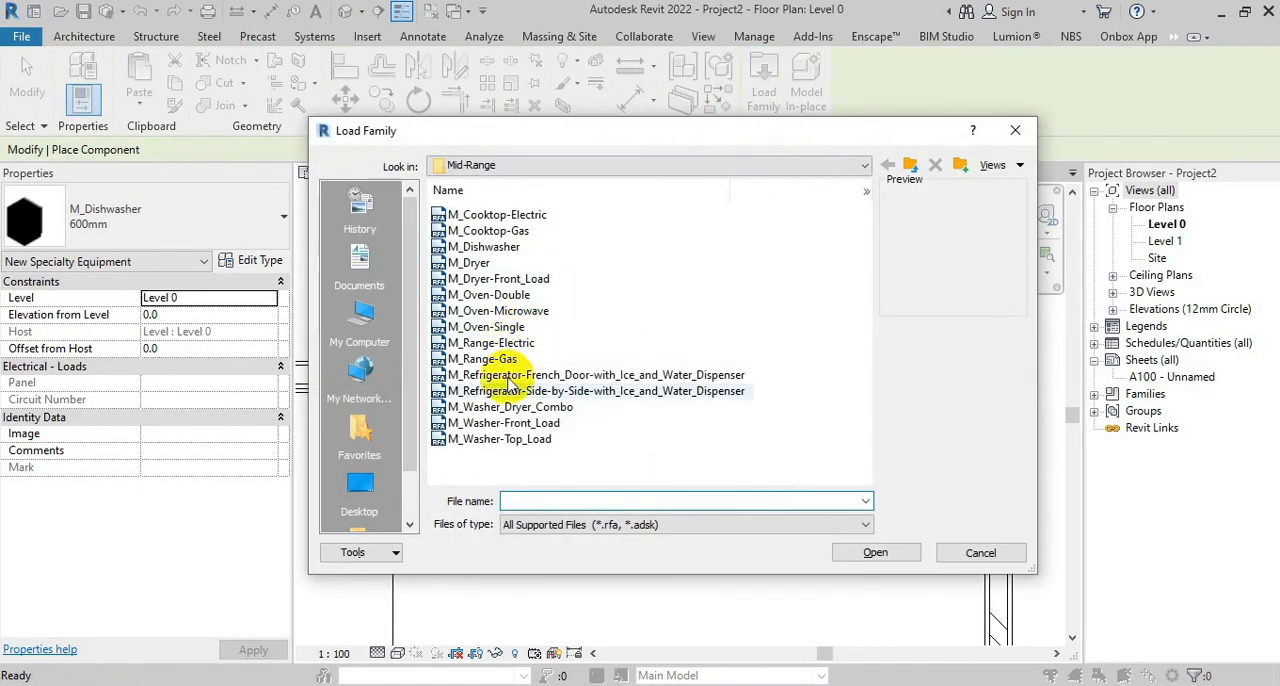
left_click(506, 438)
key("Up")
key("Up")
key("Up")
key("Up")
key("Up")
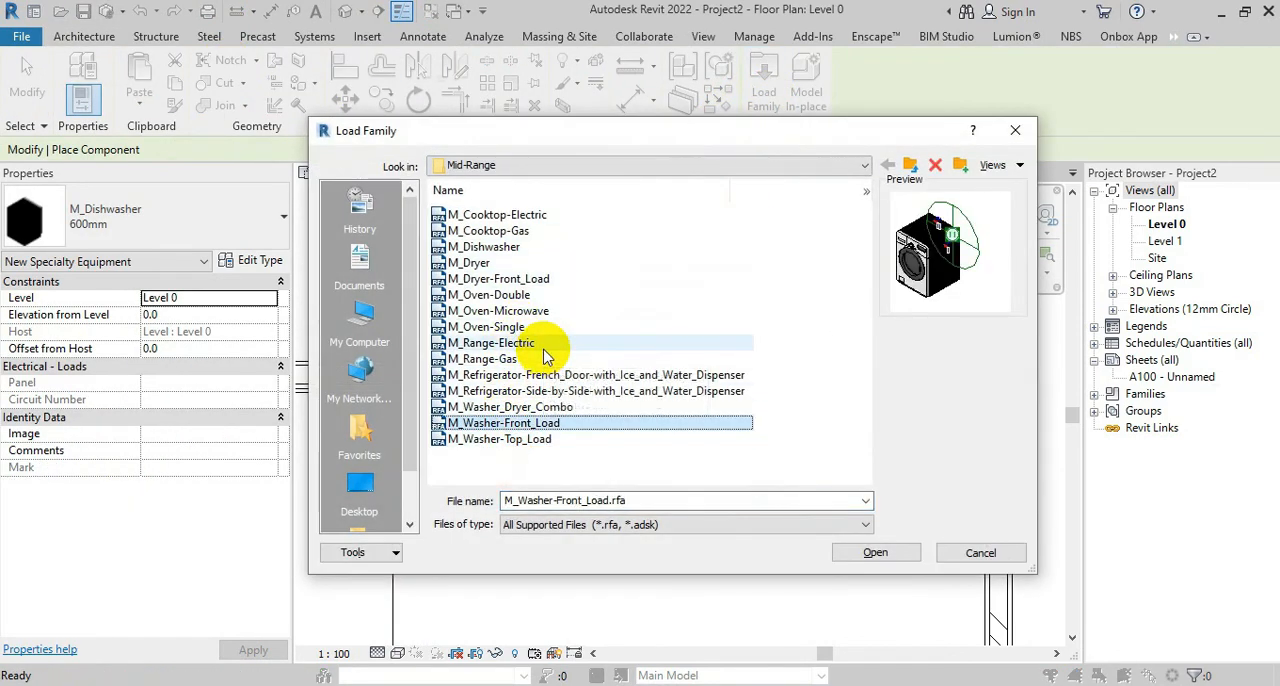
key("Down")
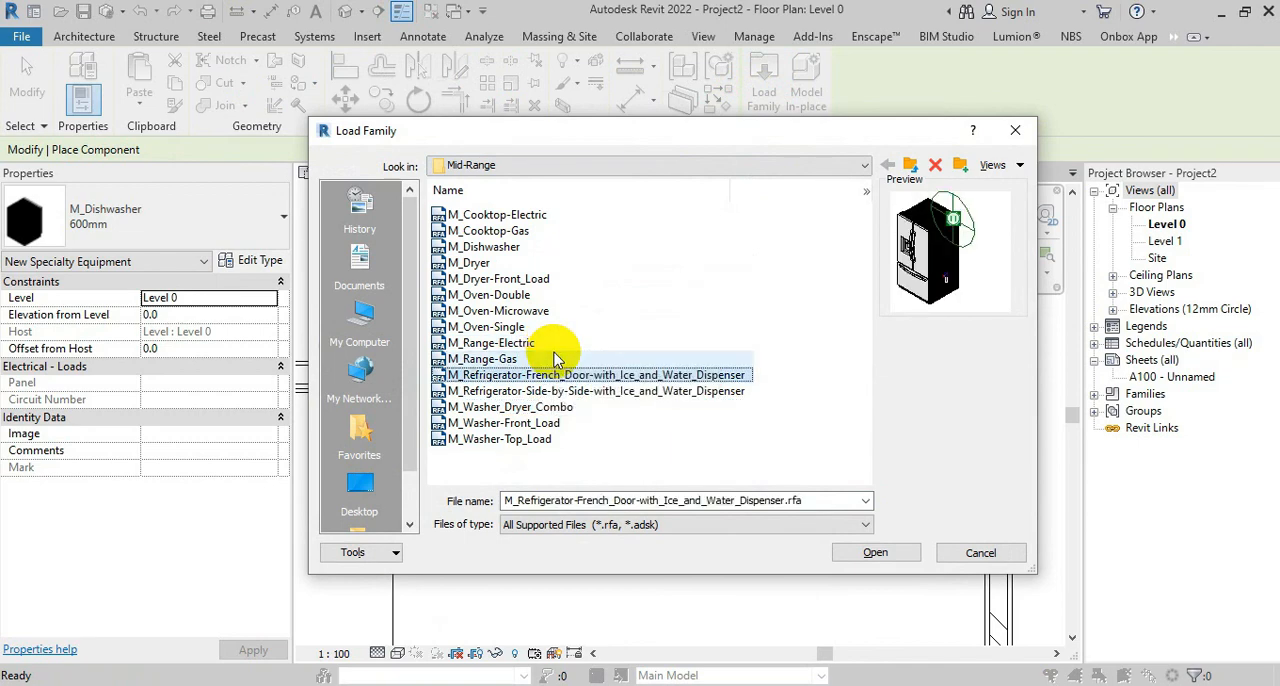
left_click(868, 553)
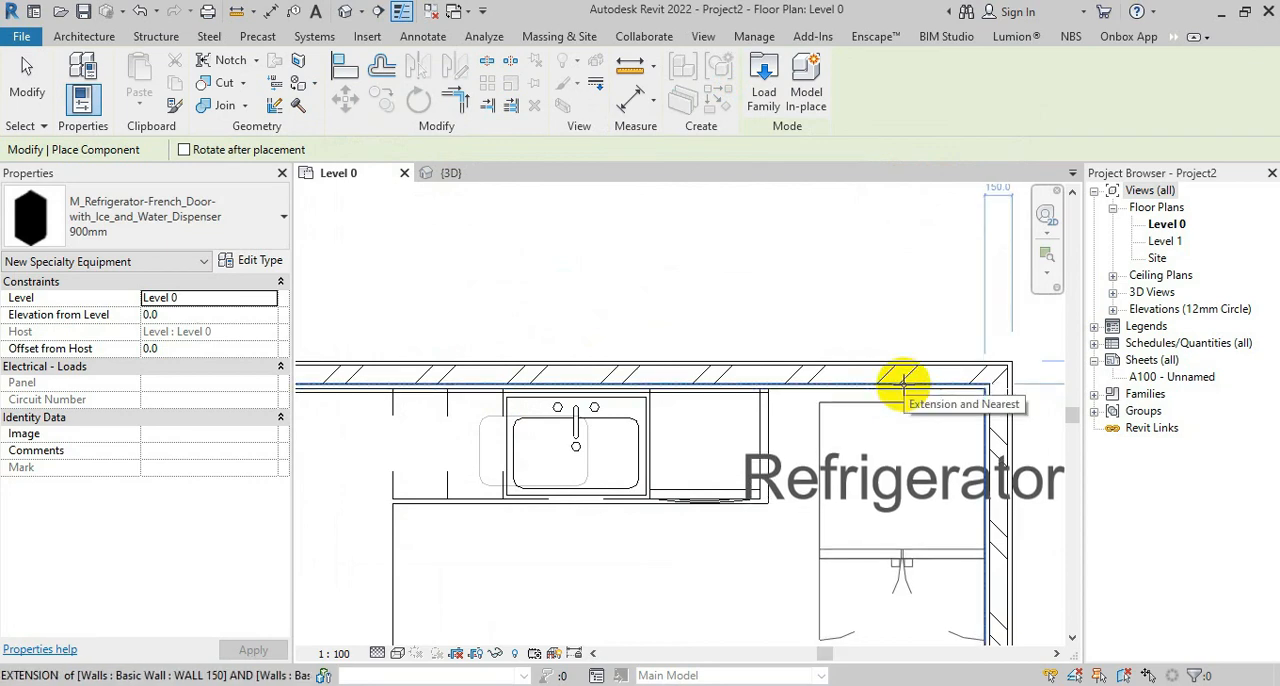
Place the 900mm refrigerator at the back wall's free corner and move it 75 mm back so its rear corner meets the walls' inner corner
left_click(904, 384)
left_click(32, 88)
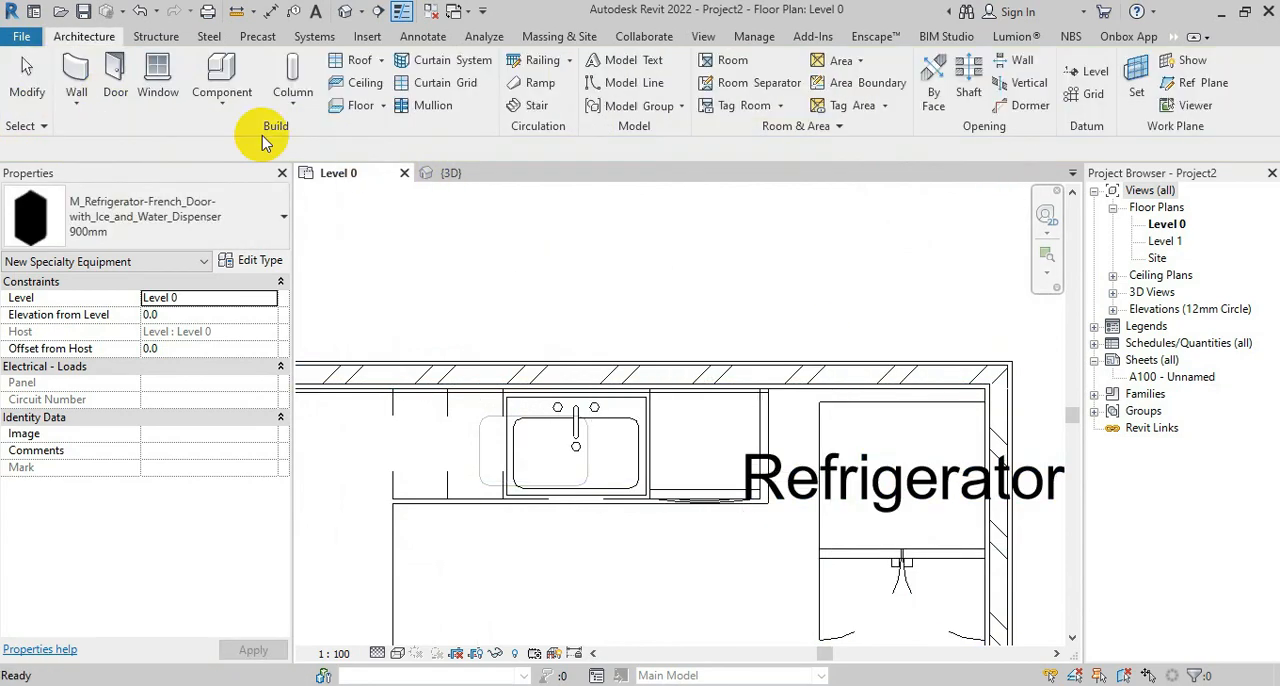
scroll(1025, 401, "up", 2)
left_click(938, 404)
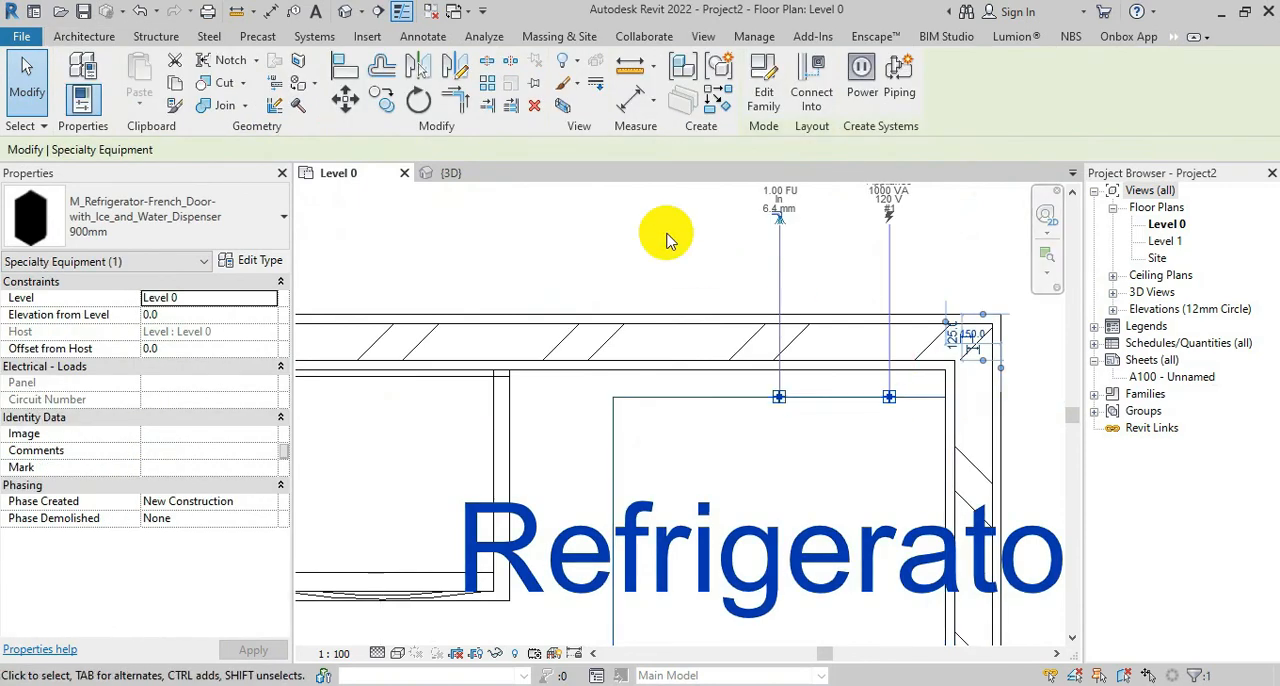
left_click(345, 99)
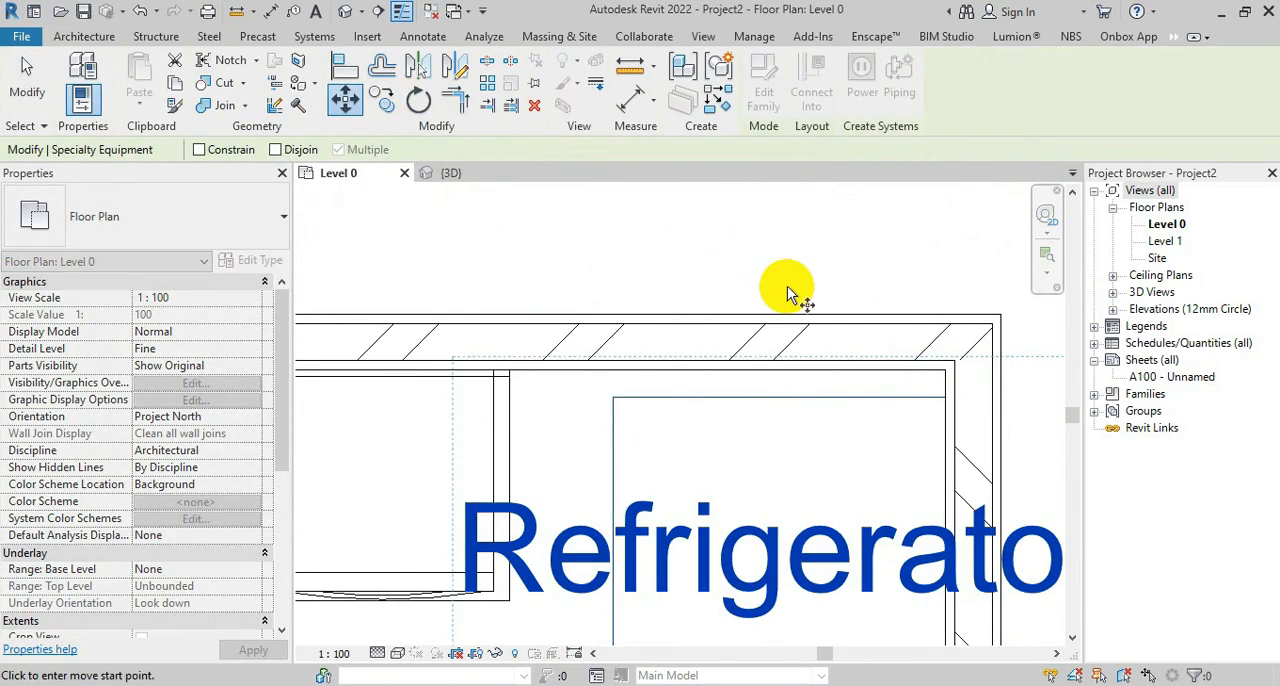
left_click(947, 398)
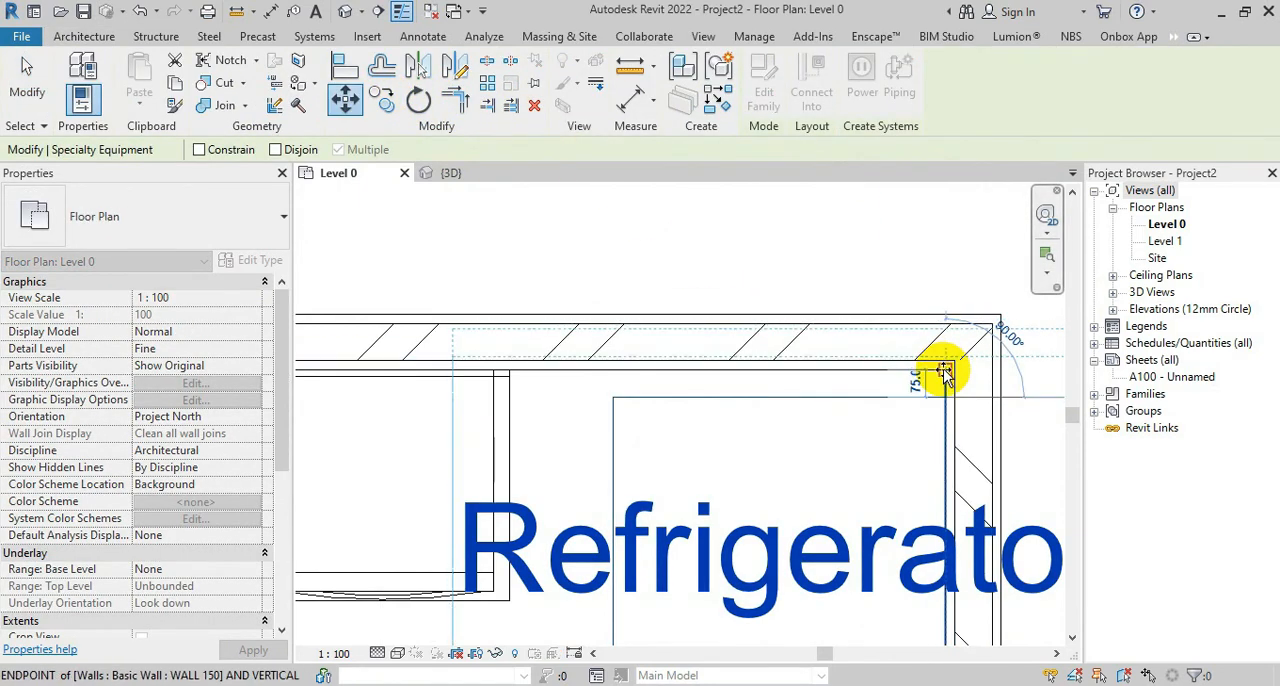
left_click(944, 373)
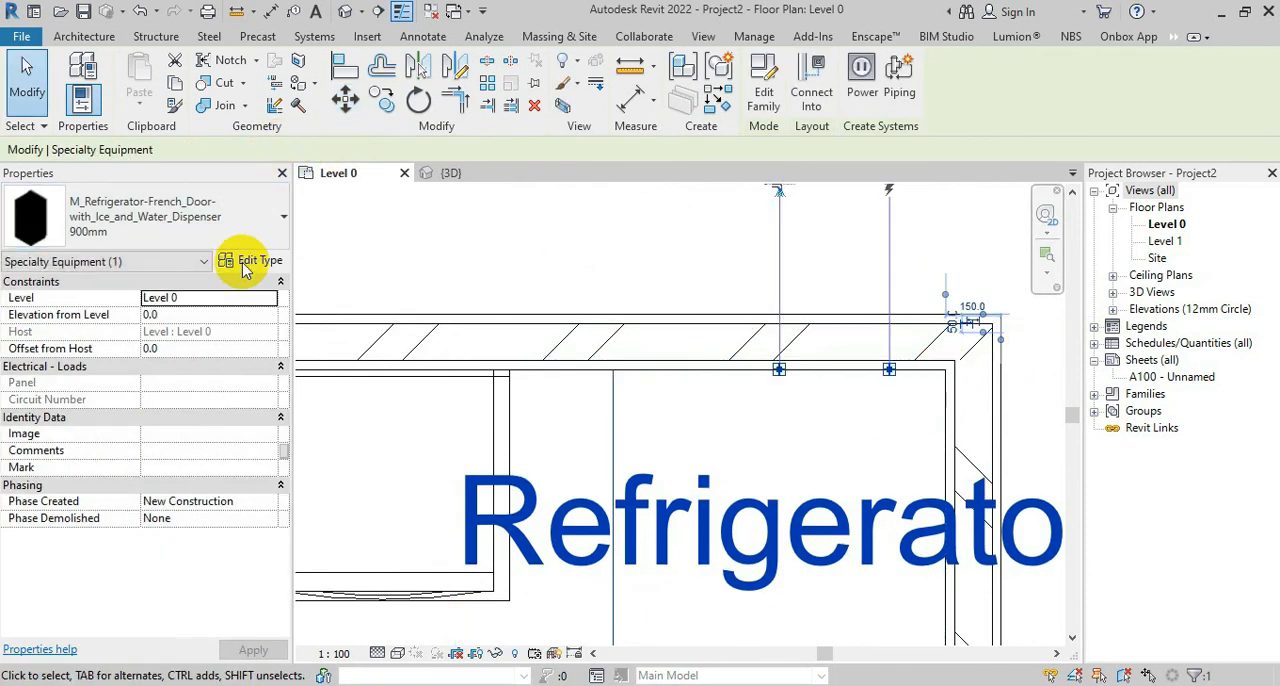
Turn off Show Label in the 900mm refrigerator's type properties
left_click(252, 260)
left_click(769, 234)
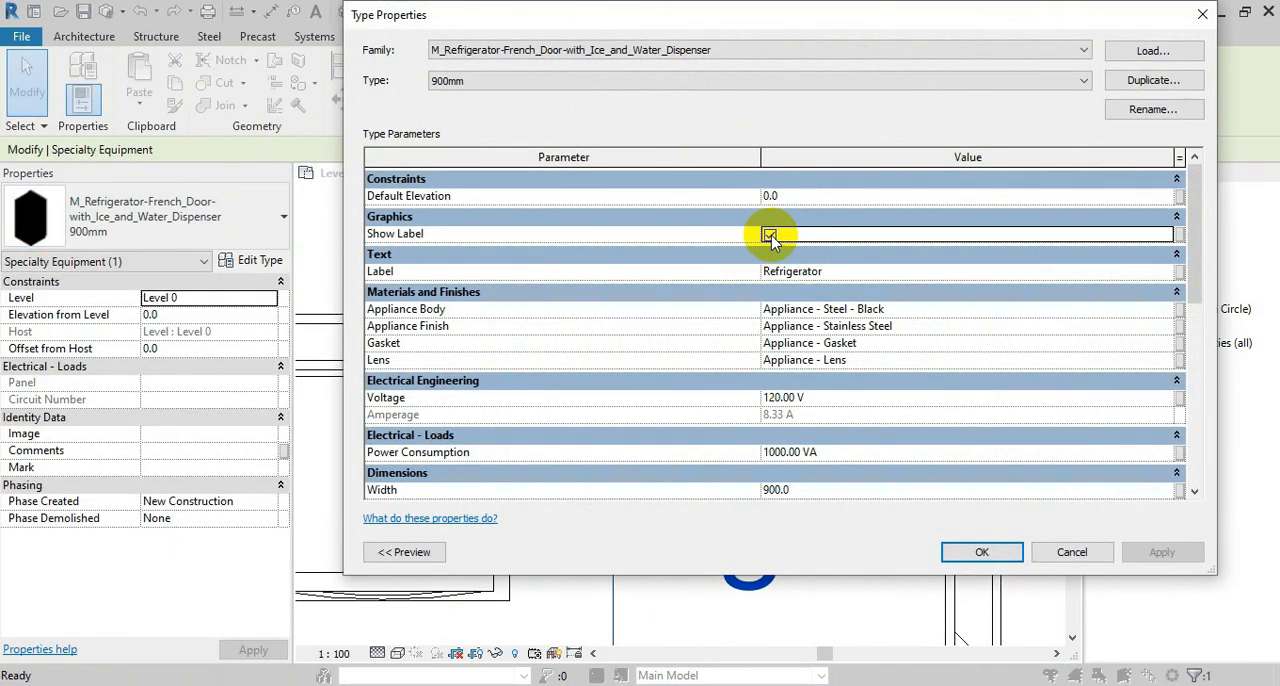
left_click(769, 234)
left_click(982, 552)
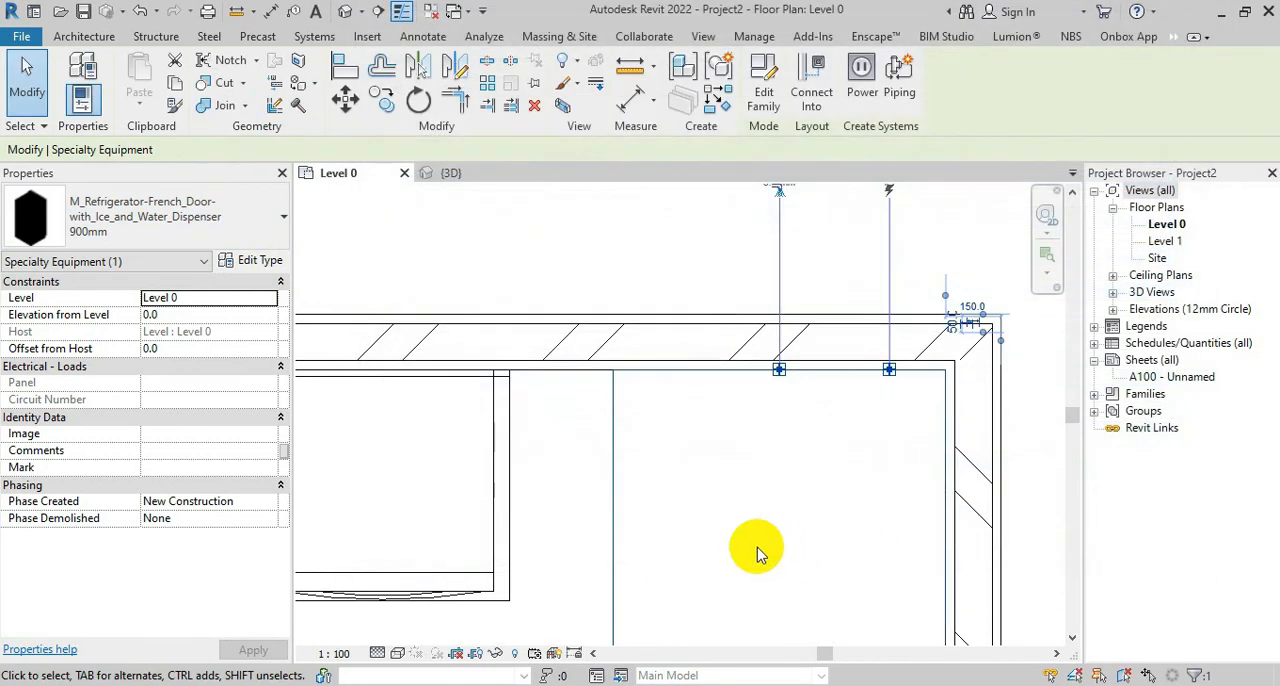
left_click(543, 443)
scroll(709, 363, "up", 3)
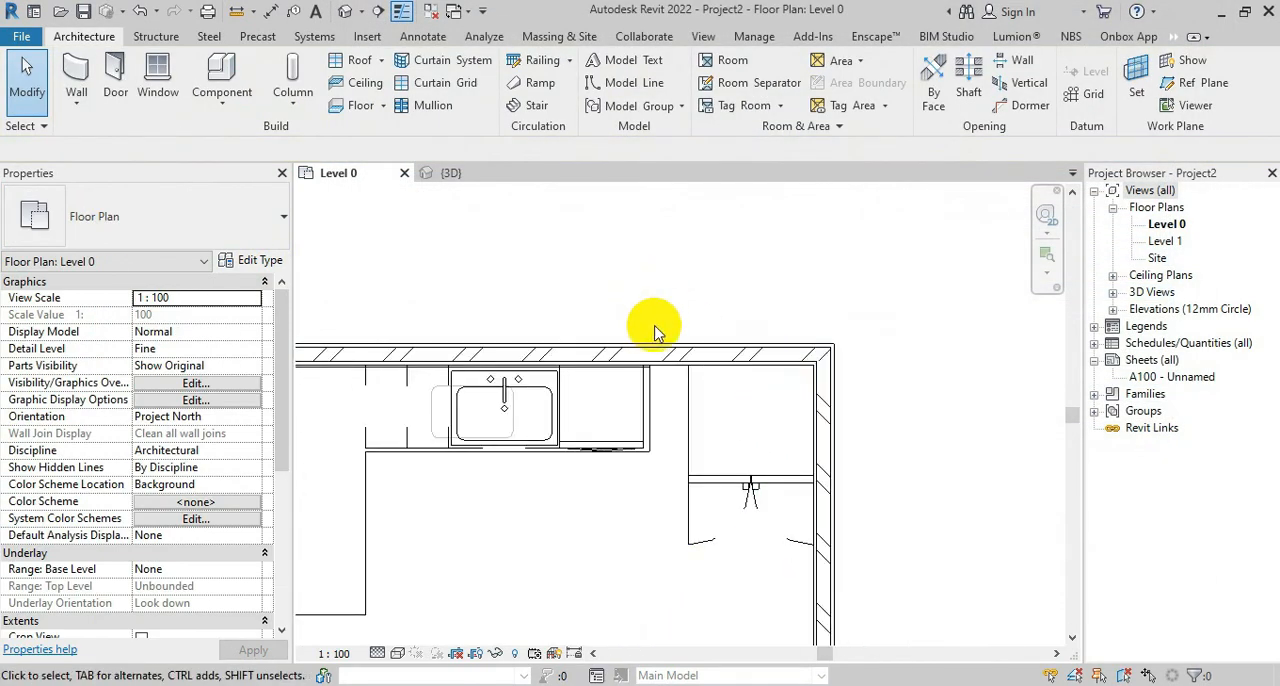
scroll(620, 440, "up", 3)
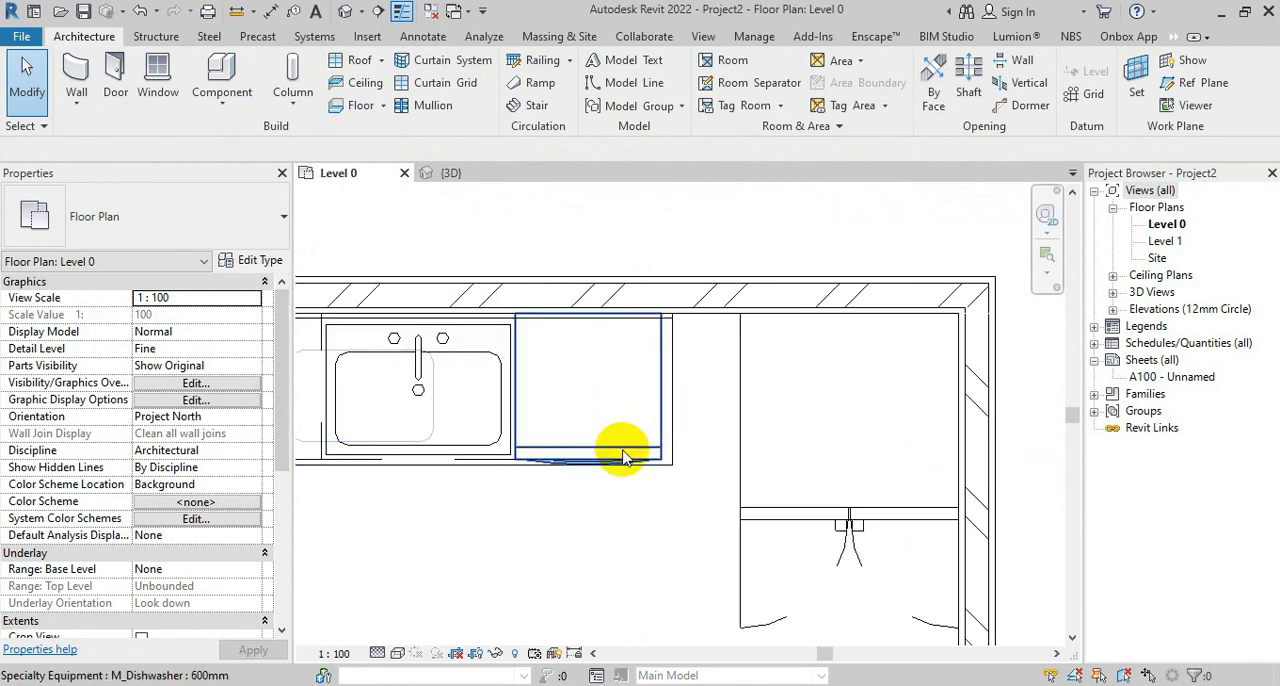
left_click(622, 453)
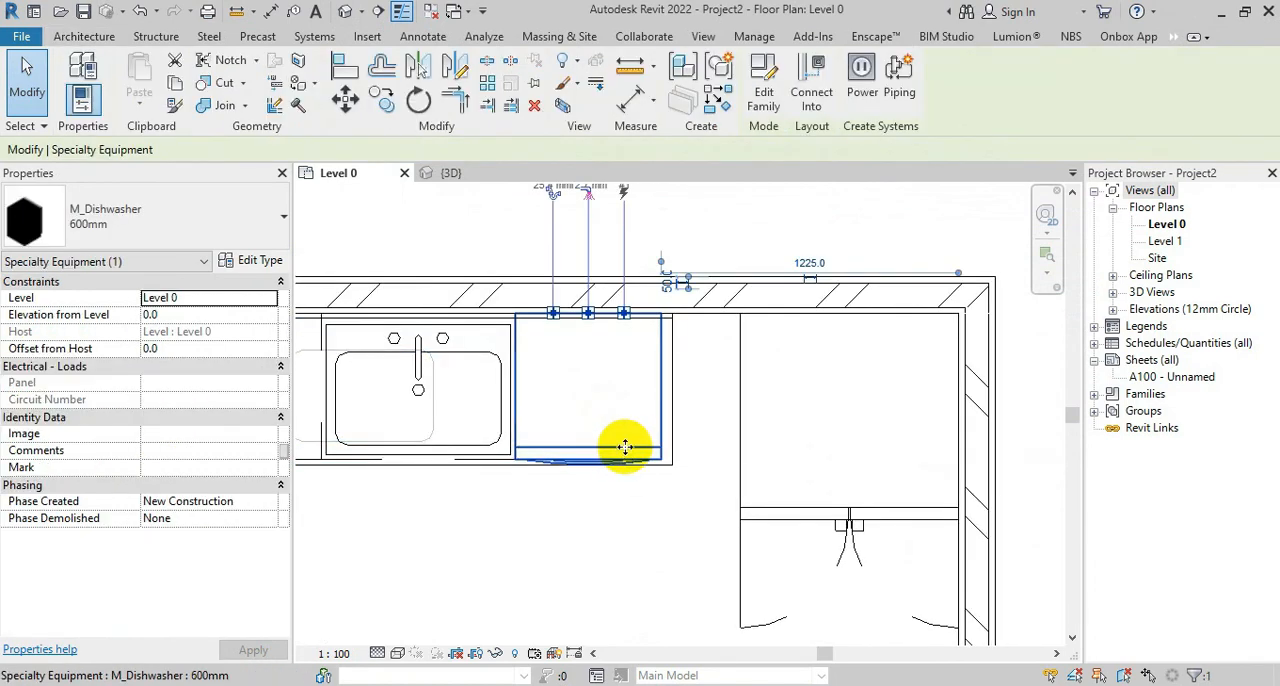
left_click(565, 500)
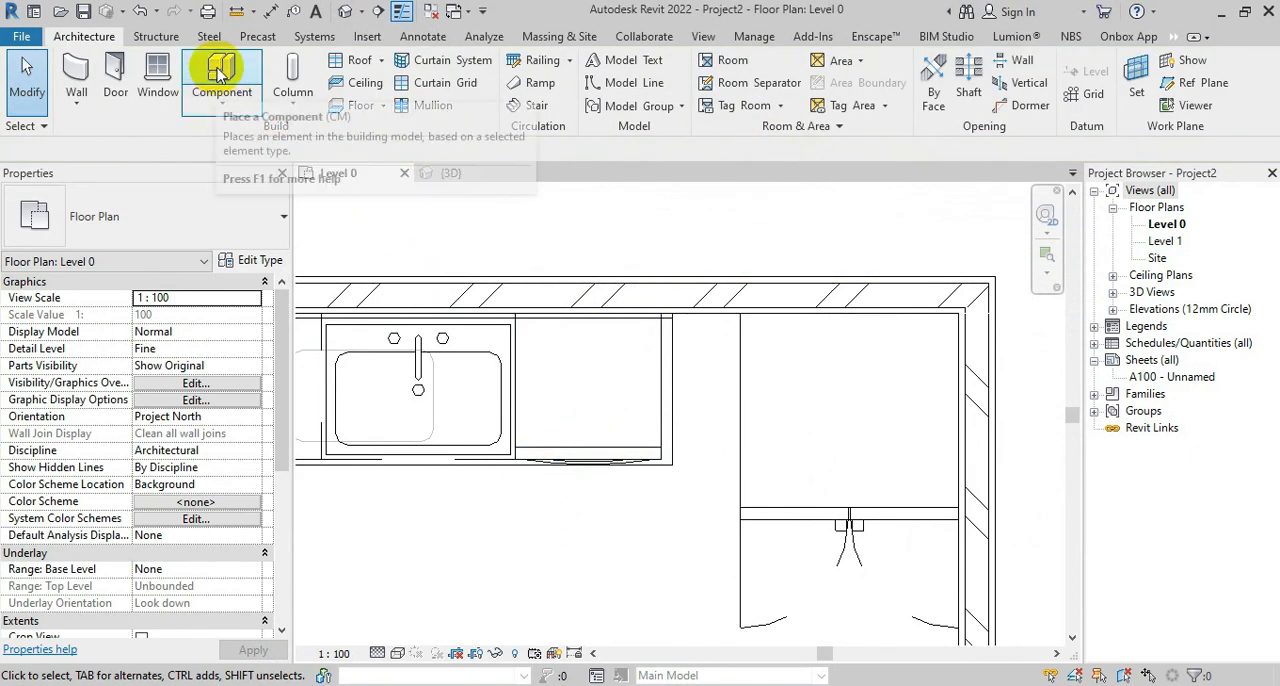
Start loading another component family and browse from the Mid-Range folder to Casework's Base Cabinets folder in the US library
left_click(220, 78)
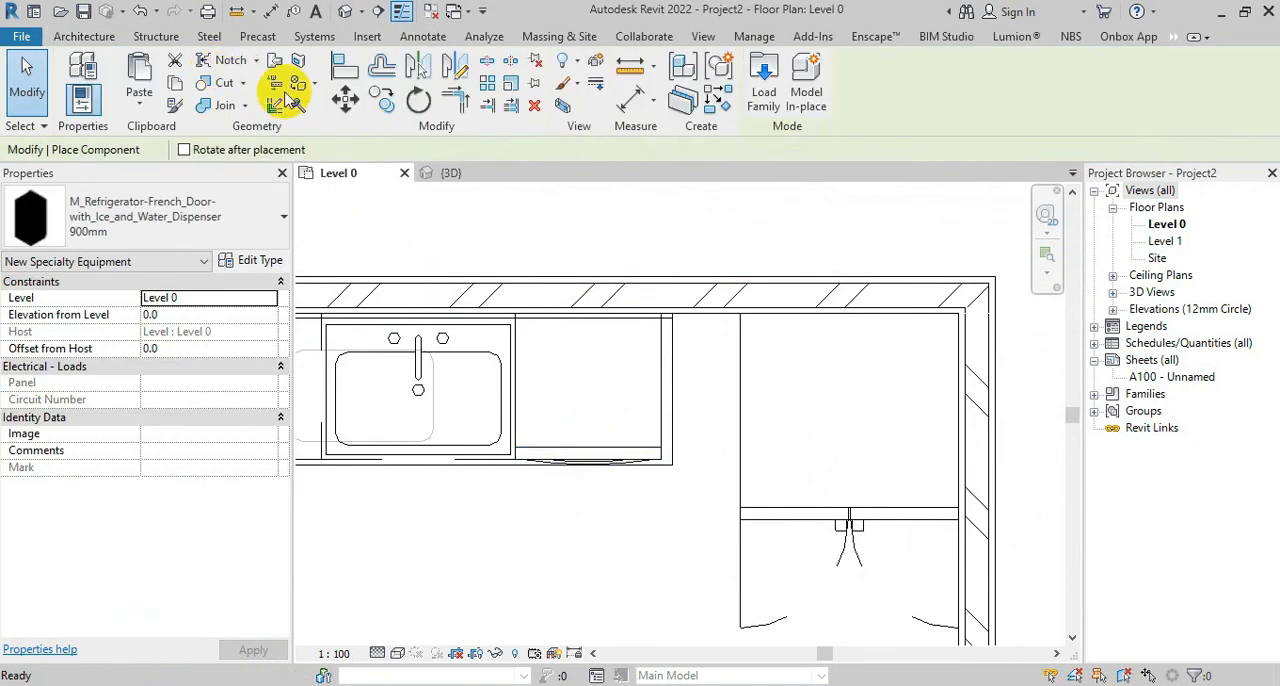
left_click(763, 85)
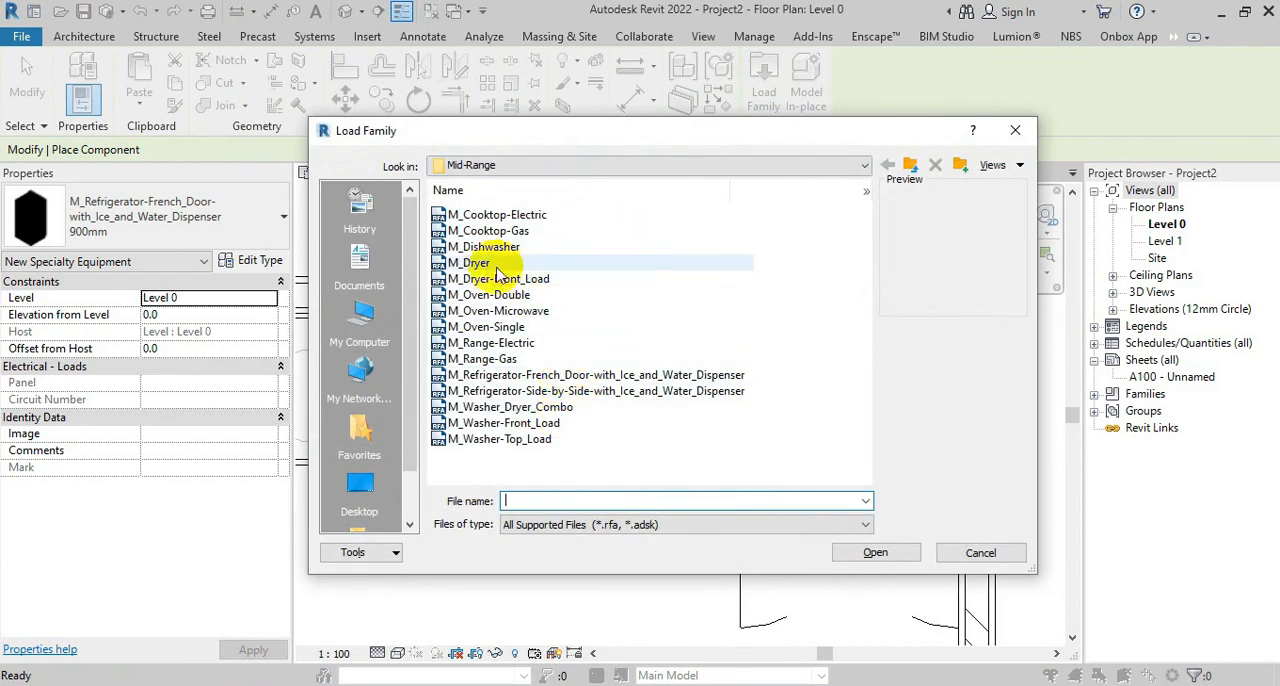
left_click(475, 263)
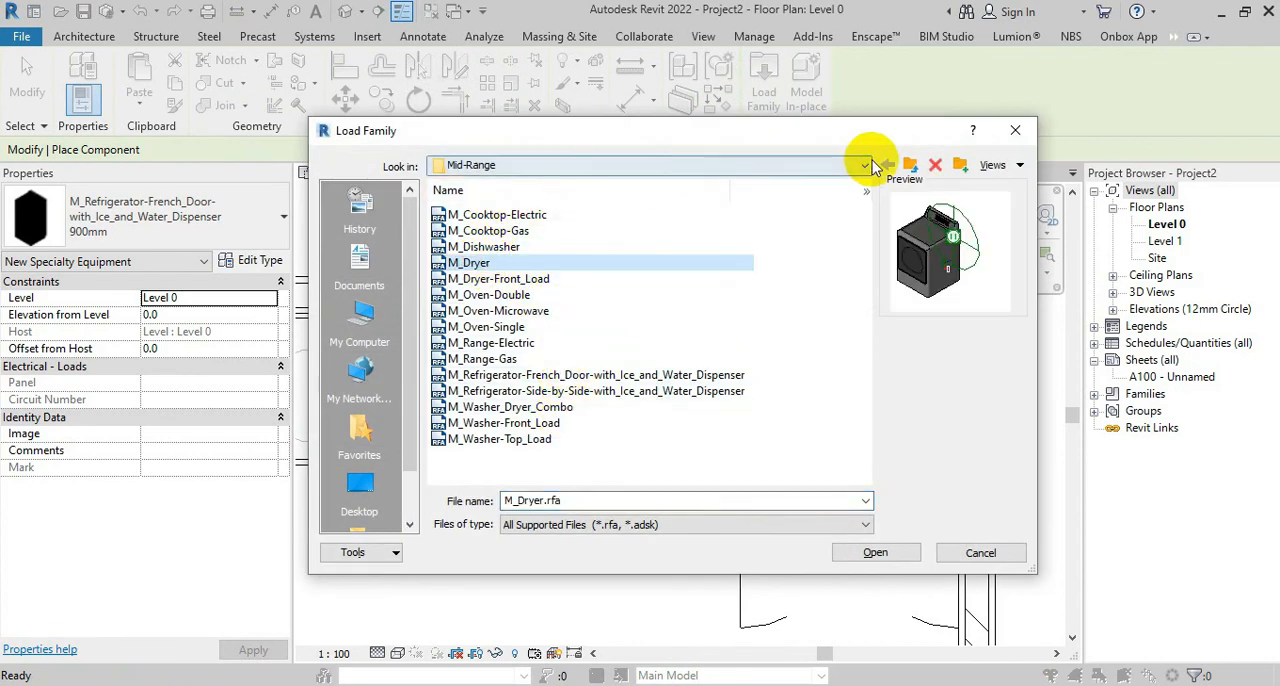
left_click(911, 165)
left_click(911, 165)
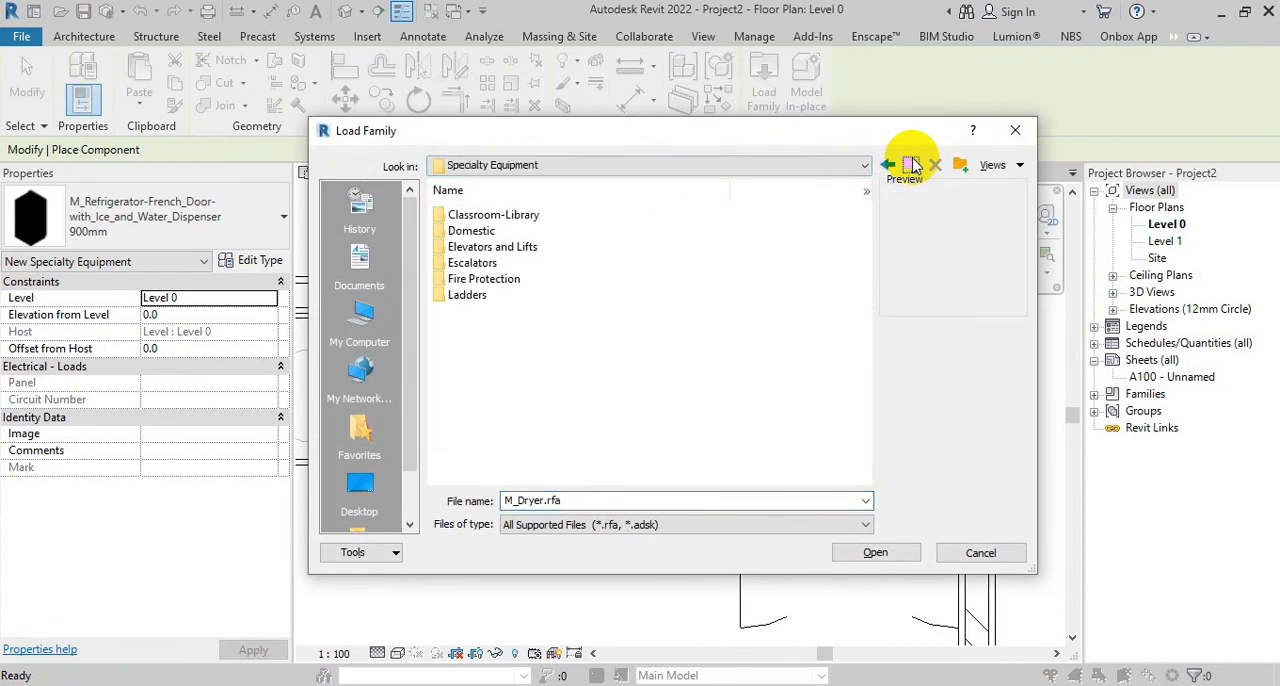
left_click(911, 165)
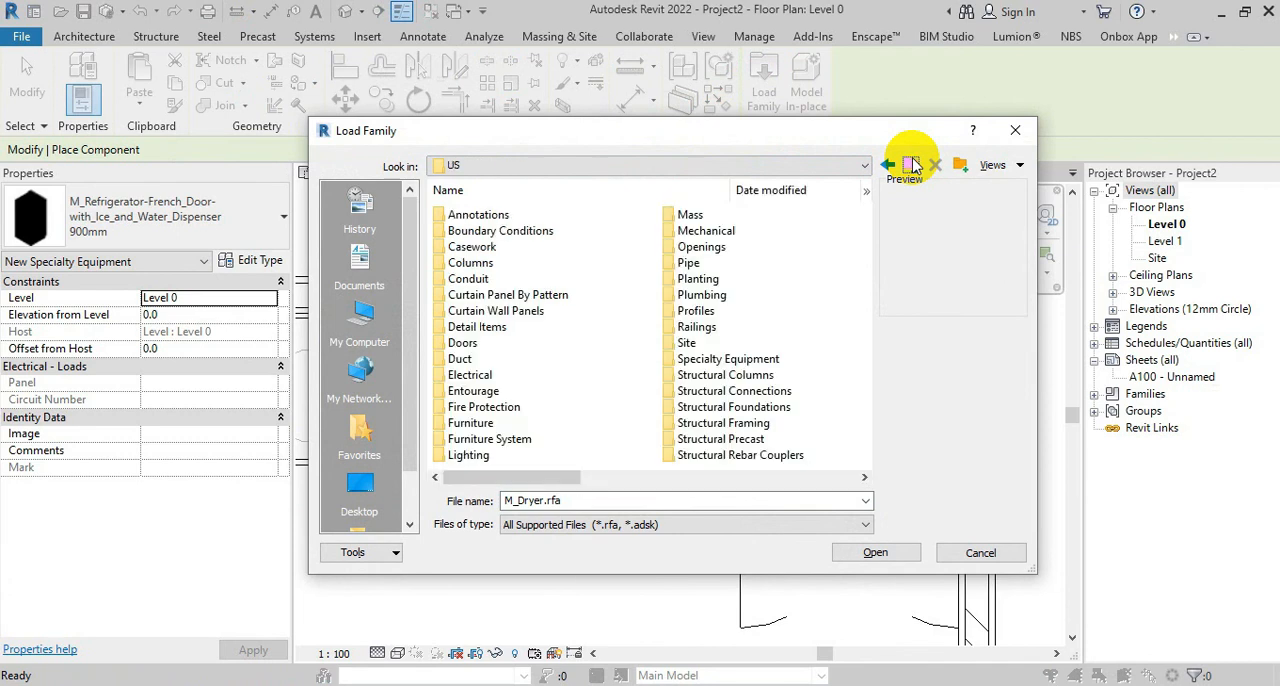
double_click(500, 246)
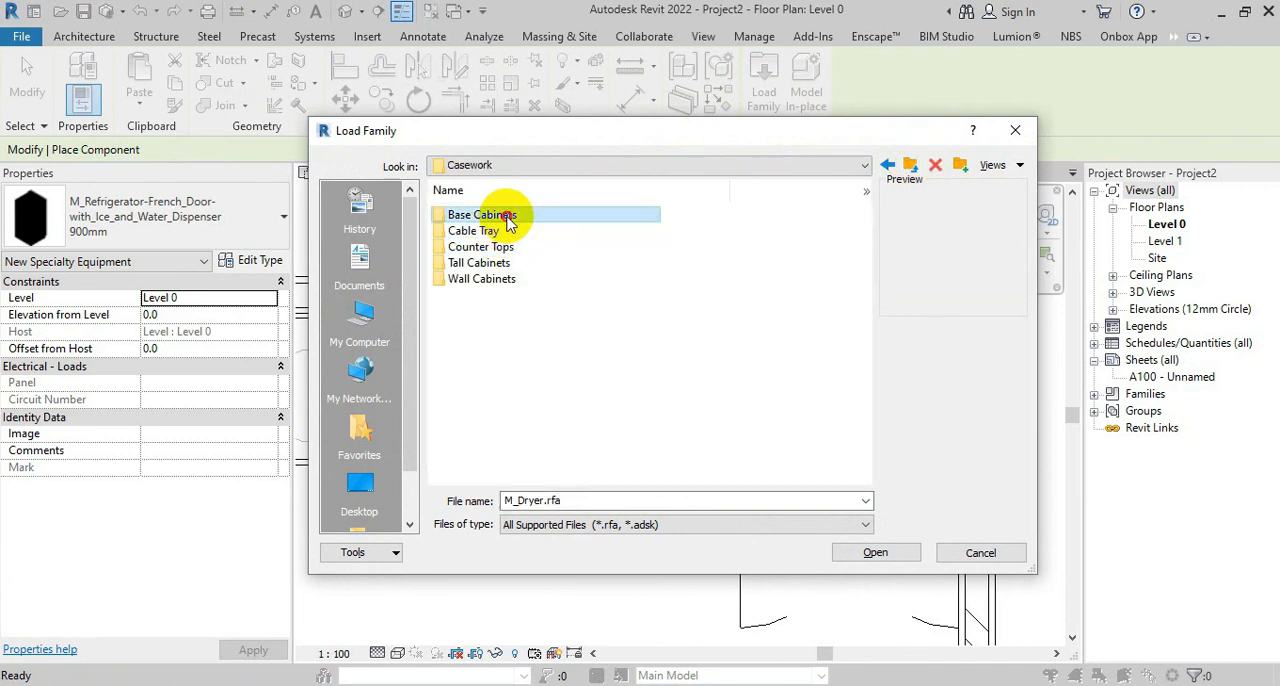
double_click(495, 214)
Preview the base cabinet families and load M_Base Cabinet-4 Drawers
left_click(510, 229)
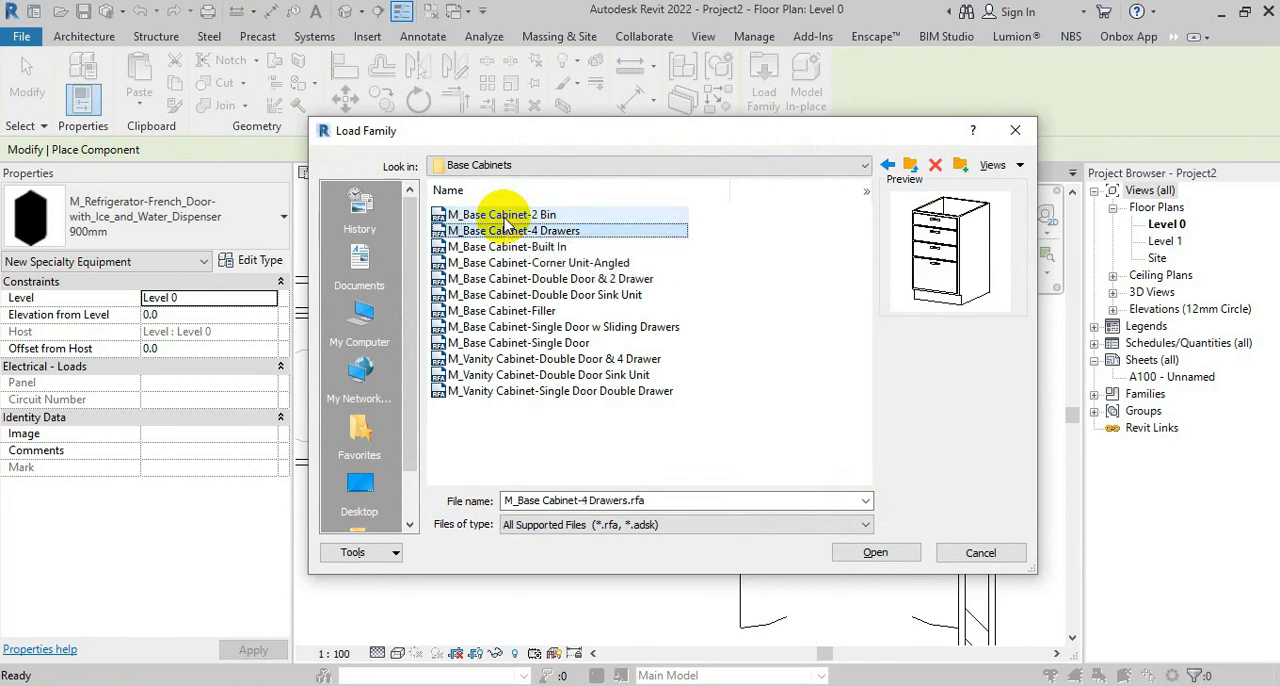
key("Down")
key("Down")
key("Down")
key("Down")
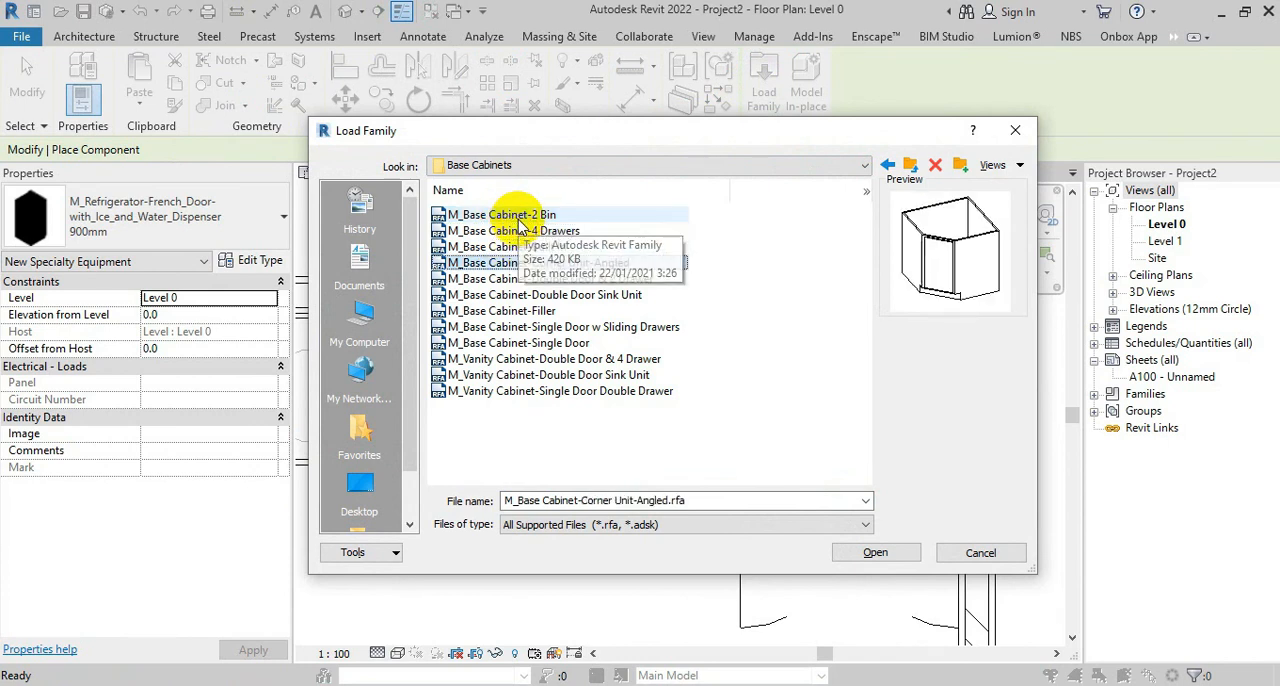
key("Up")
key("Up")
key("Up")
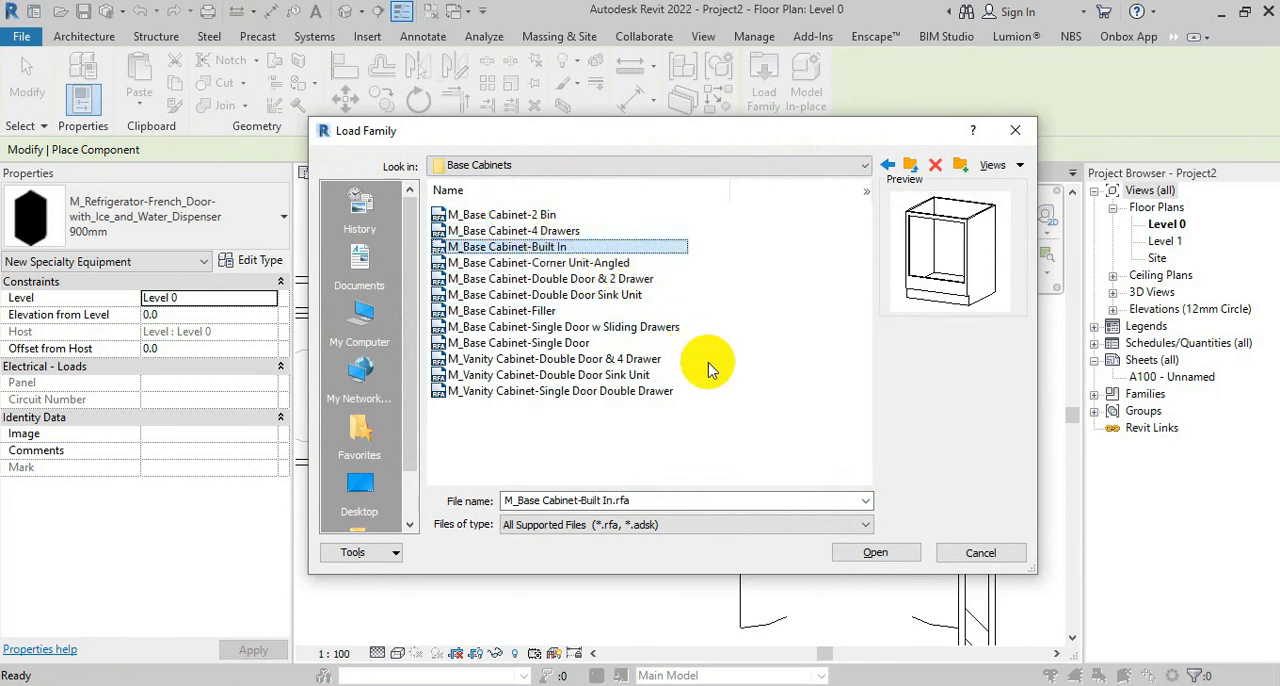
key("Down")
key("Down")
key("Down")
key("Down")
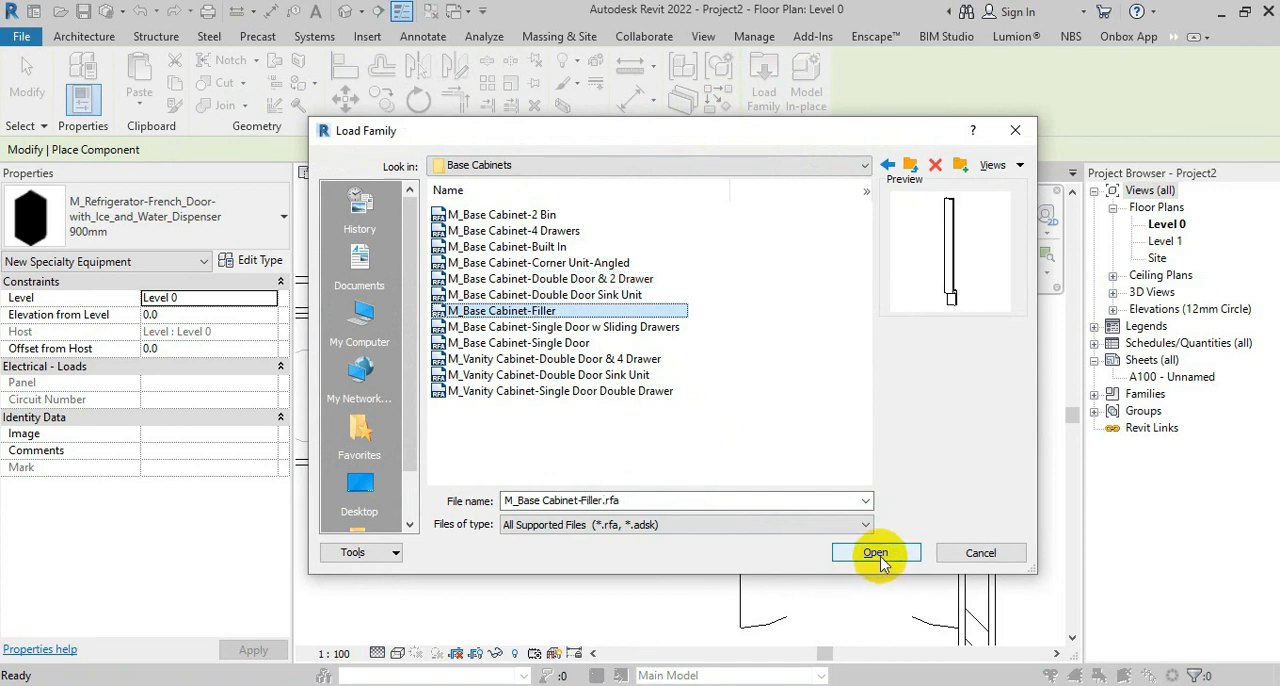
key("Up")
key("Up")
key("Up")
key("Up")
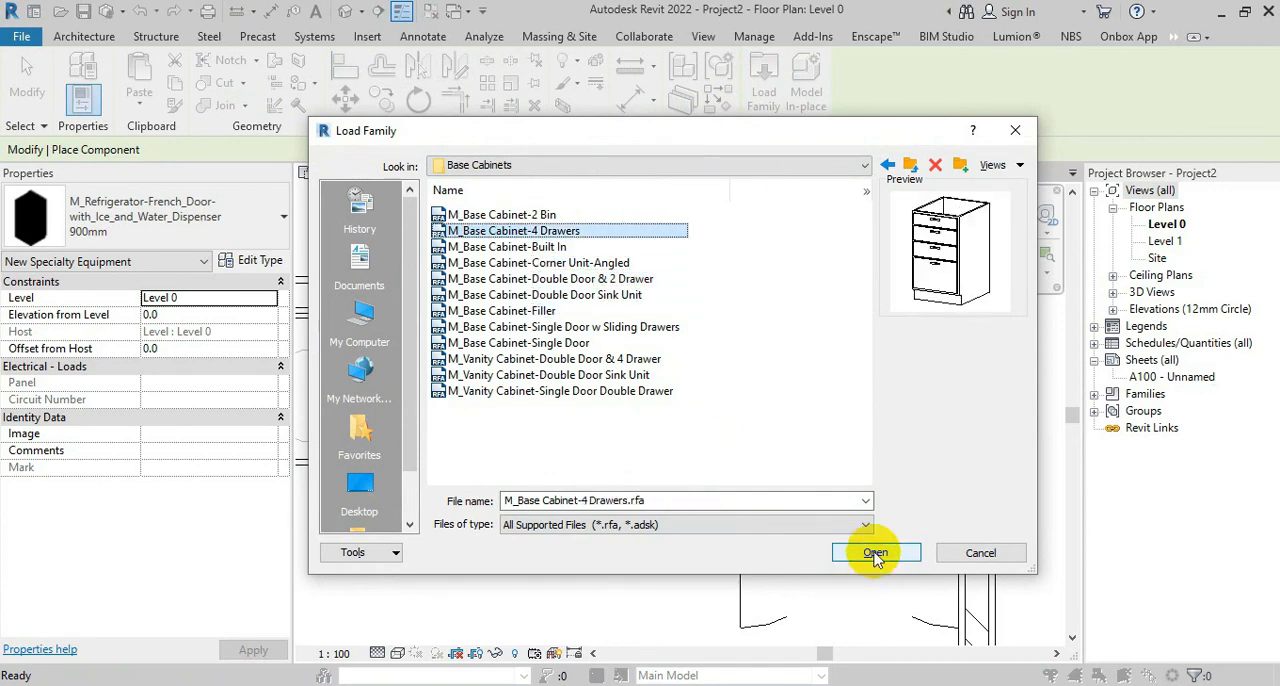
left_click(875, 553)
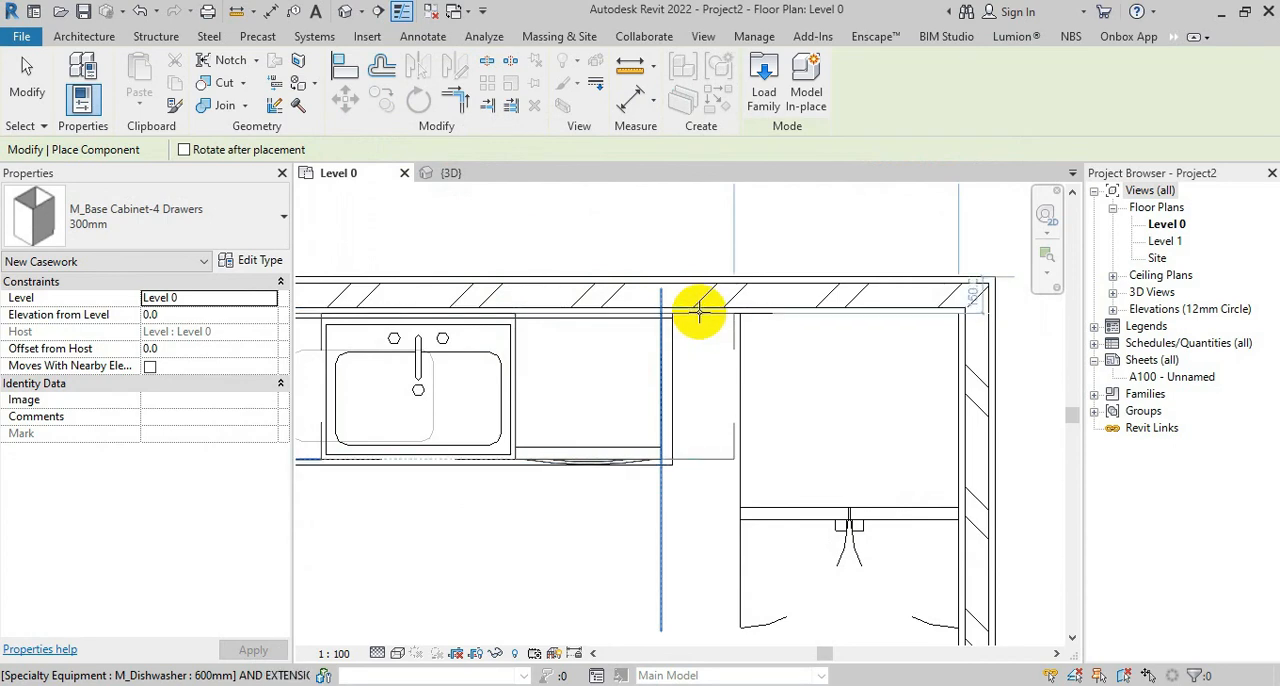
Place a 300mm 4 Drawers base cabinet against the back wall, directly beside the dishwasher on the refrigerator side
scroll(668, 468, "up", 2)
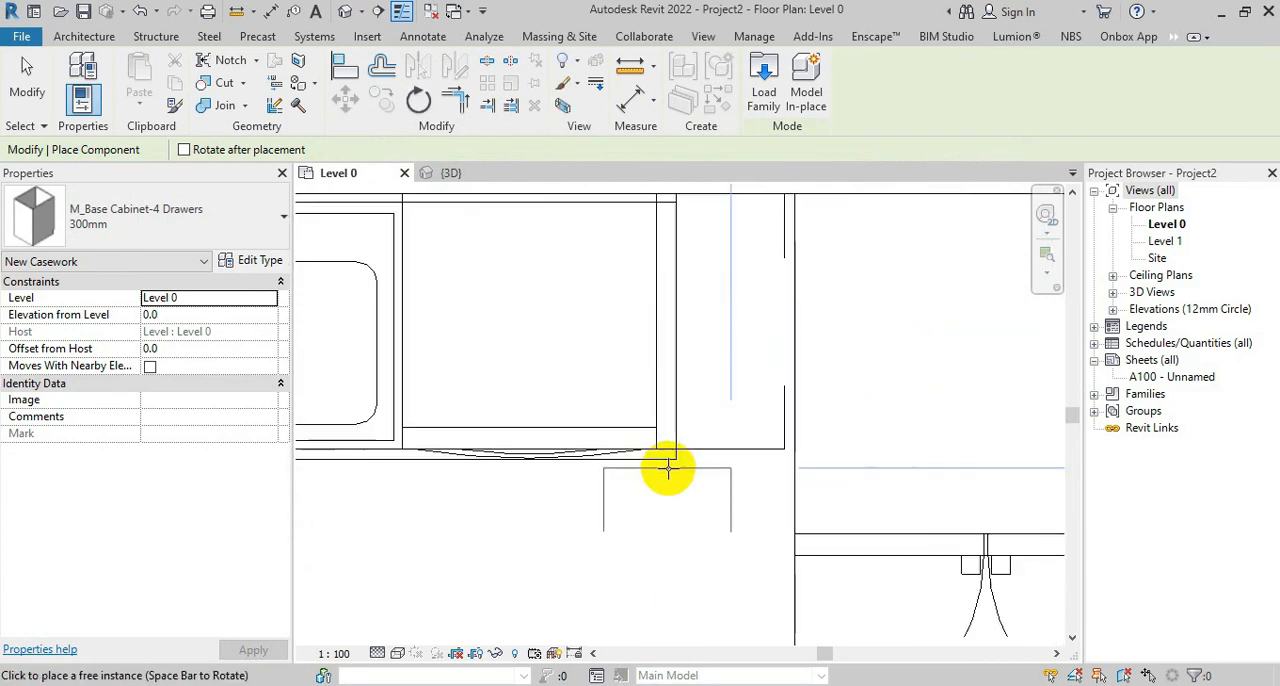
key("Escape")
key("Escape")
Stretch the L-shaped counter top's Leg 1 to 2950 mm so its free end meets the refrigerator's side
left_click(674, 437)
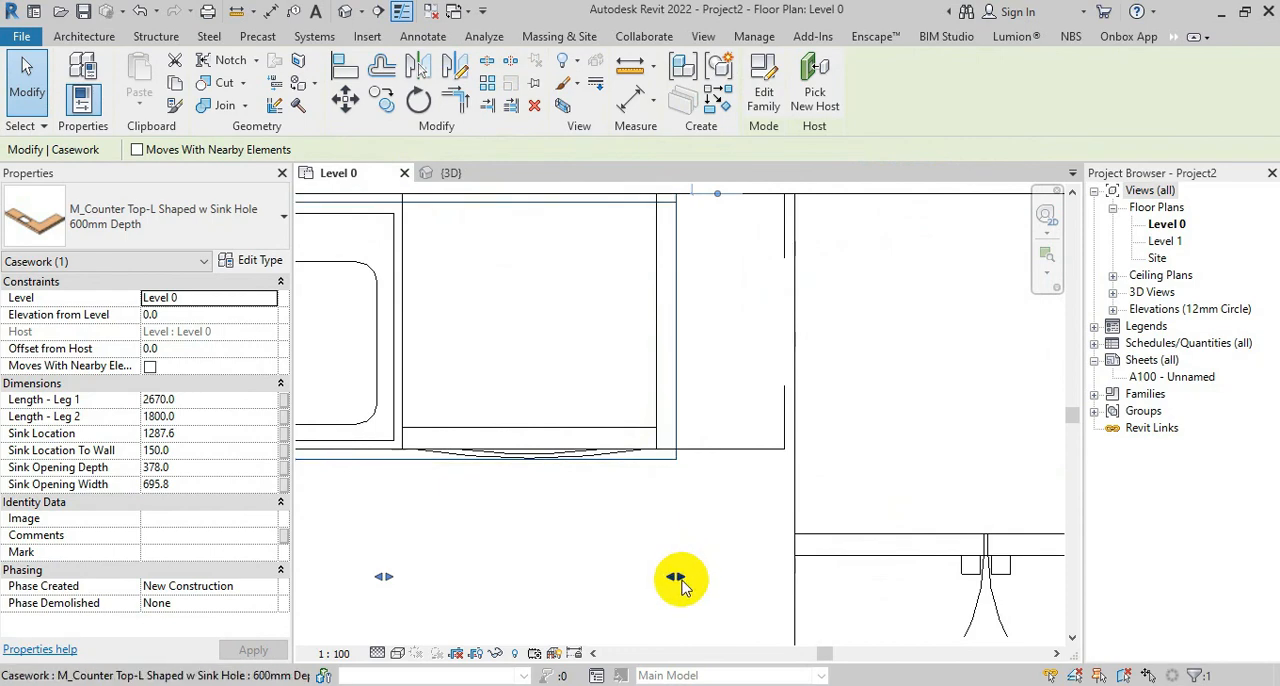
left_click_drag(675, 580, 793, 558)
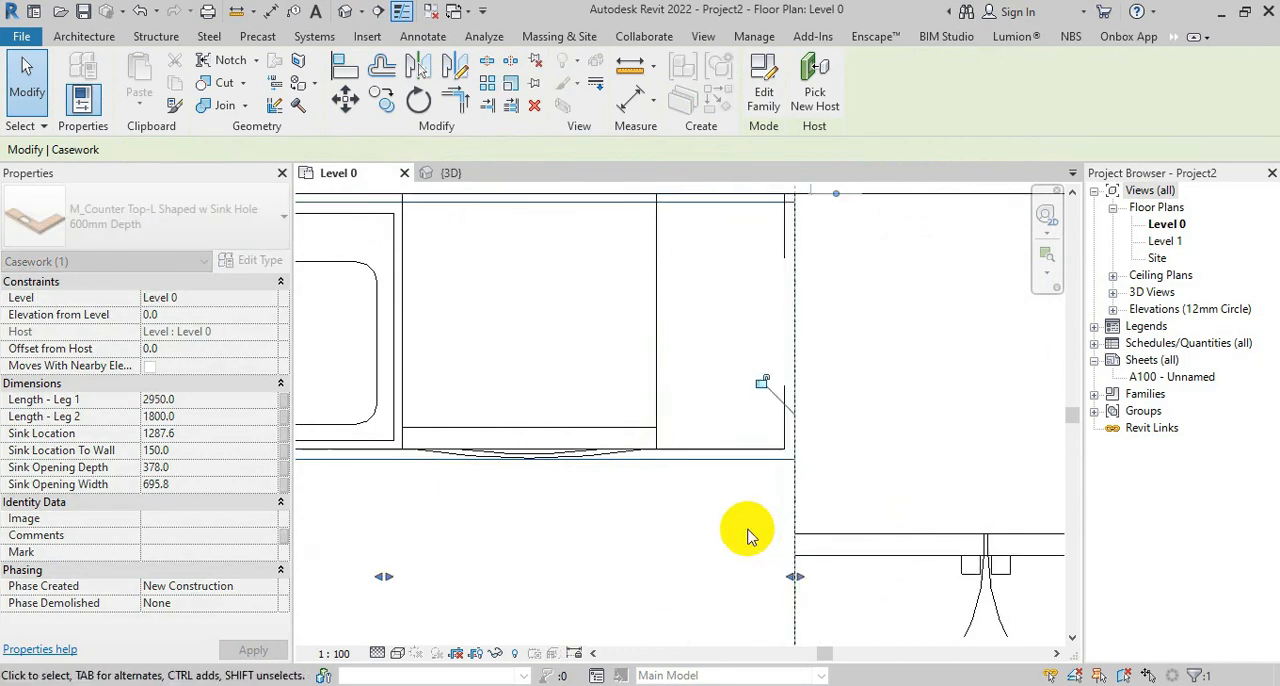
left_click(741, 490)
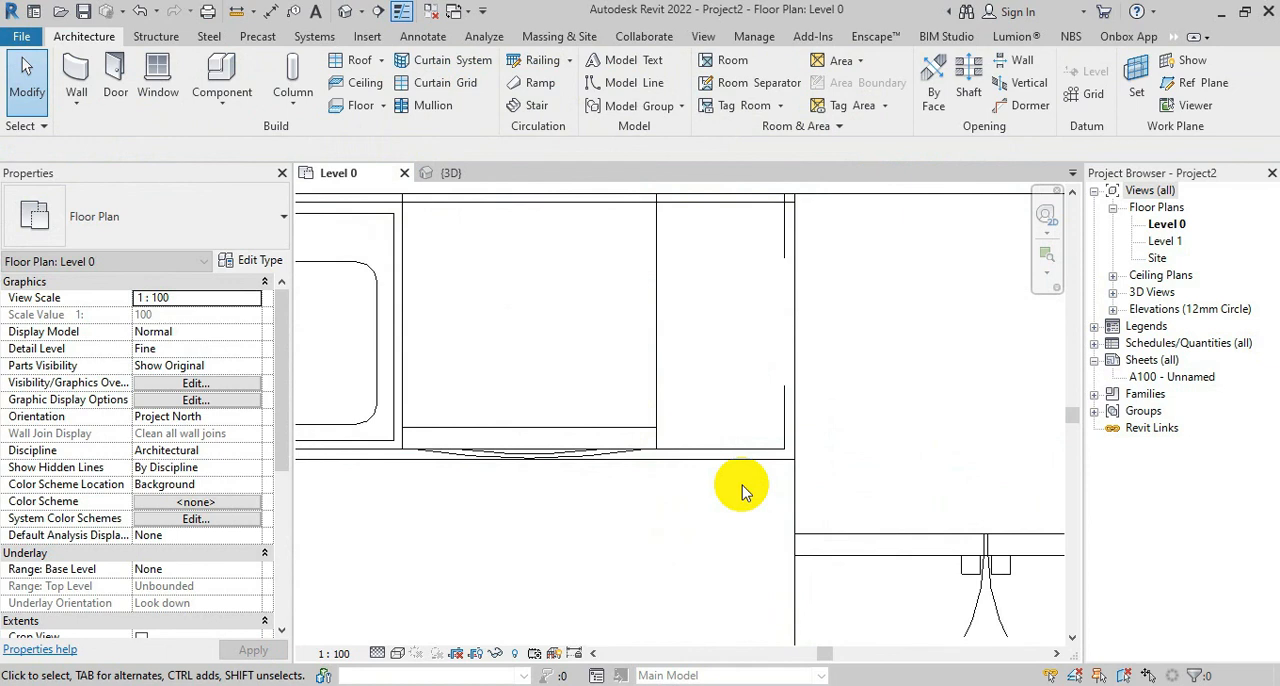
Open the {3D} view to examine the counter top, drawer cabinet, dishwasher and refrigerator along the back wall
scroll(741, 490, "down", 5)
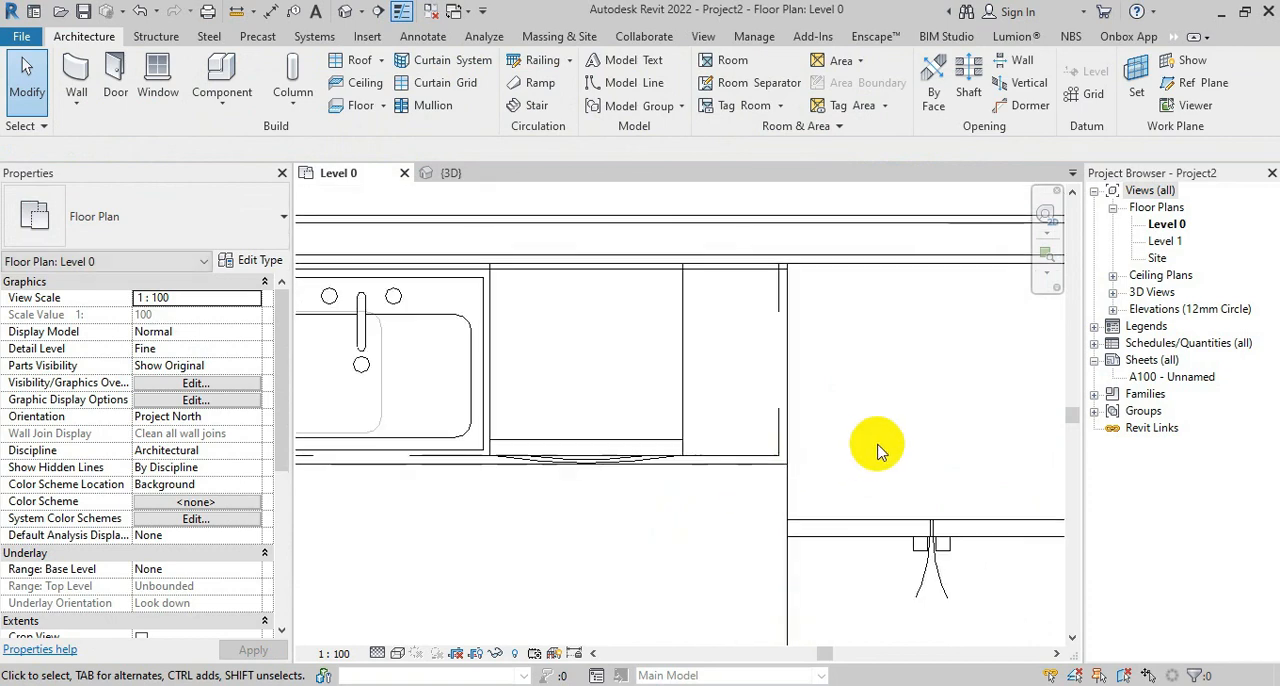
left_click(580, 408)
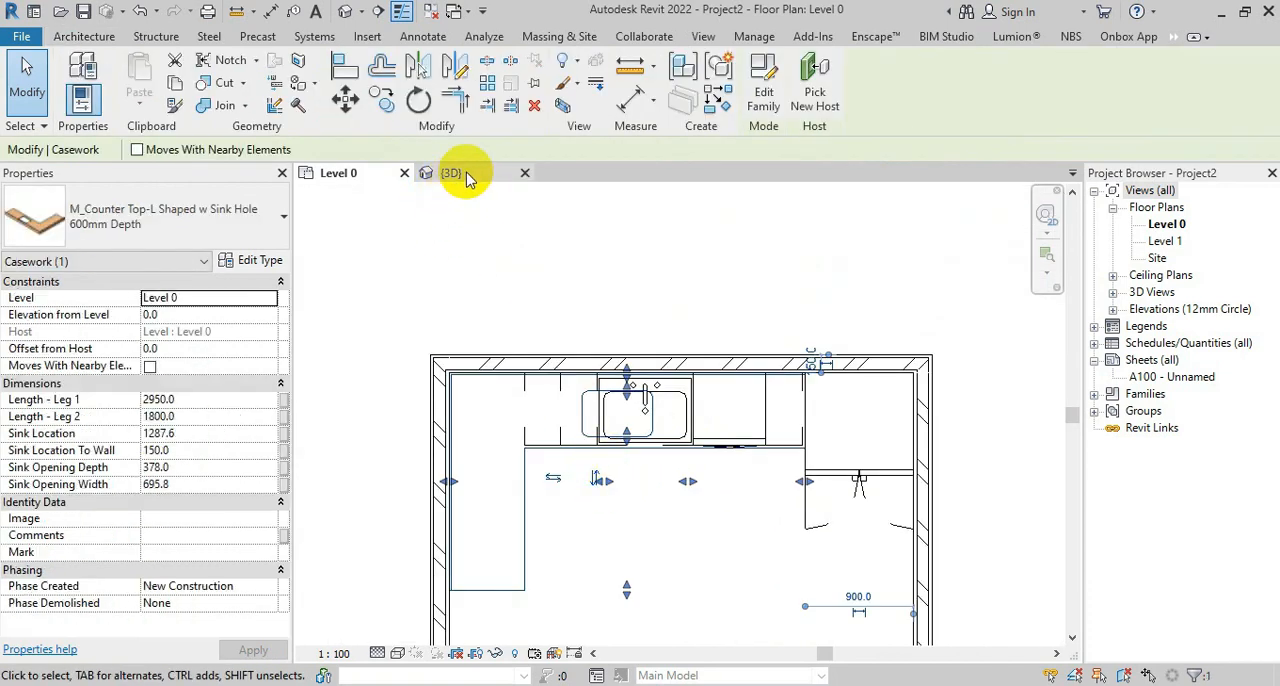
left_click(452, 172)
left_click(697, 575)
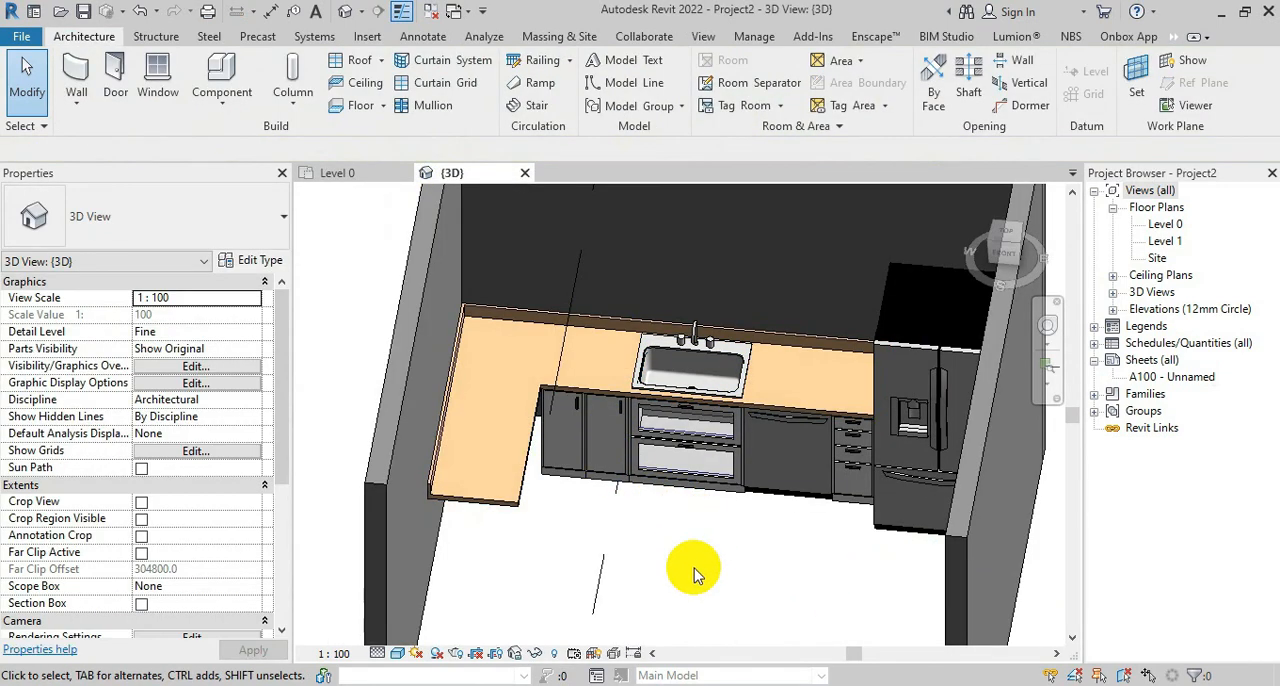
Examine the empty space under the L-shaped counter top's short leg in 3D and in the Level 0 floor plan
middle_click_drag(702, 560, 523, 594, "shift")
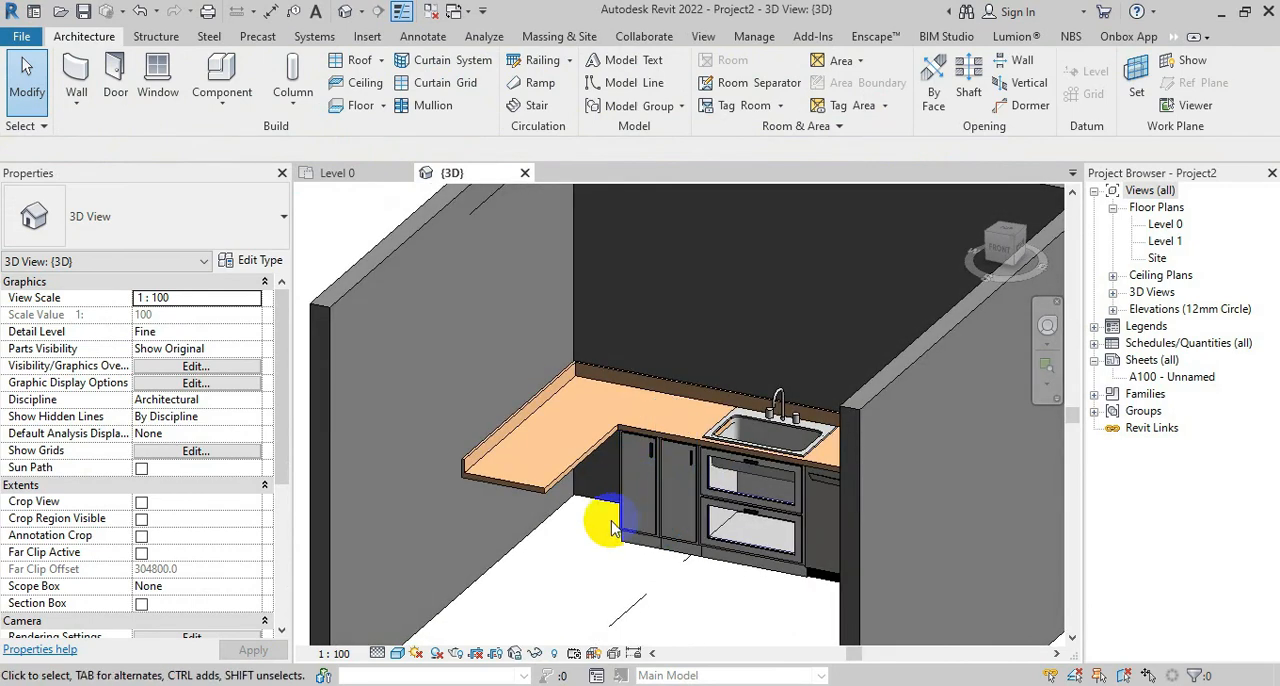
scroll(580, 630, "down", 4)
scroll(566, 586, "up", 5)
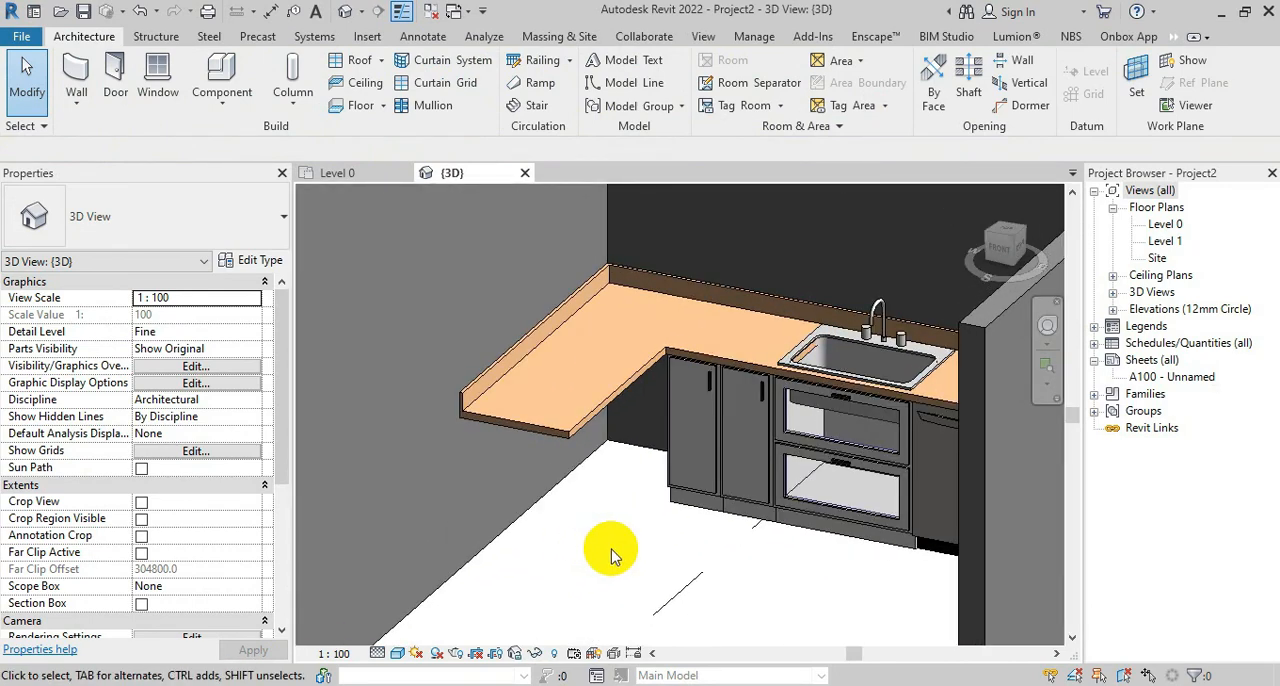
left_click(341, 178)
scroll(512, 478, "up", 4)
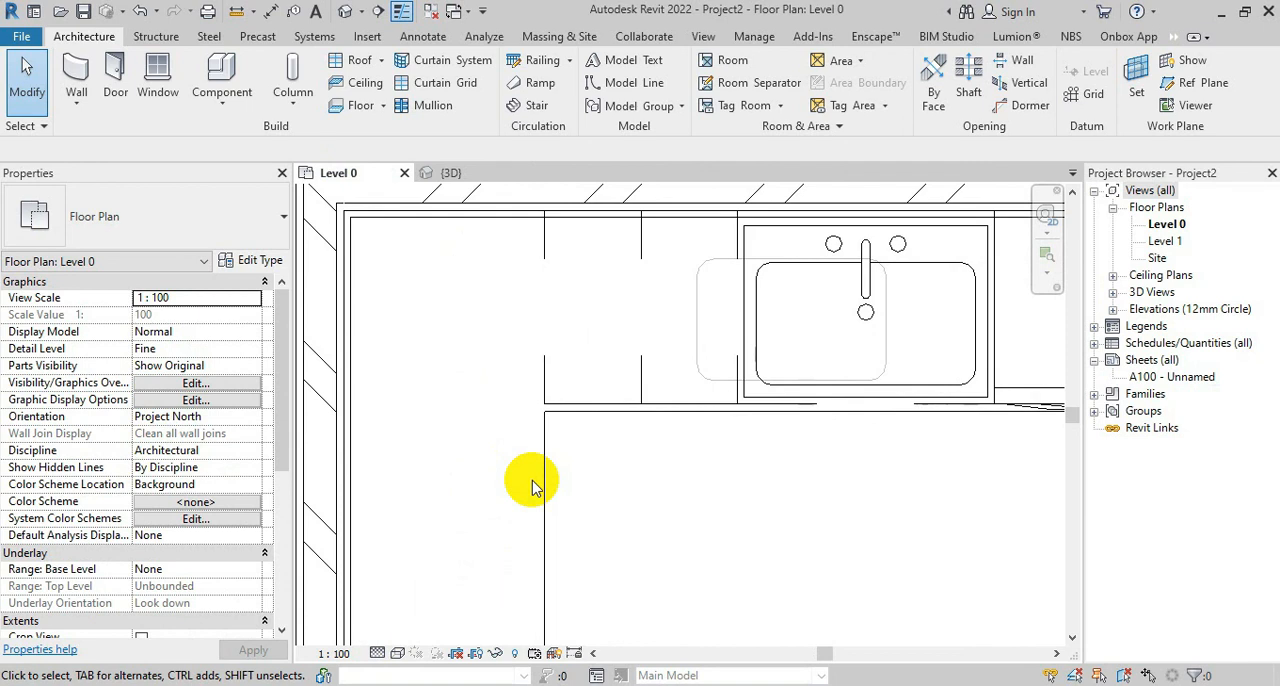
scroll(560, 320, "down", 1)
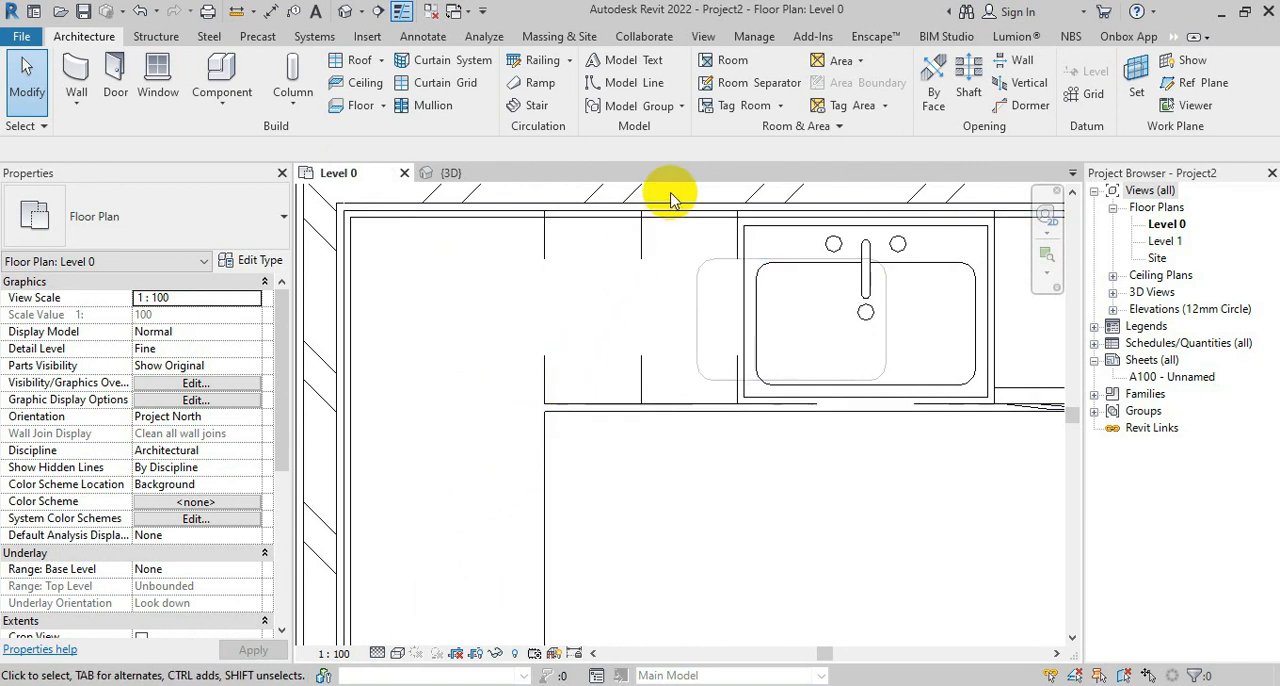
scroll(554, 257, "down", 3)
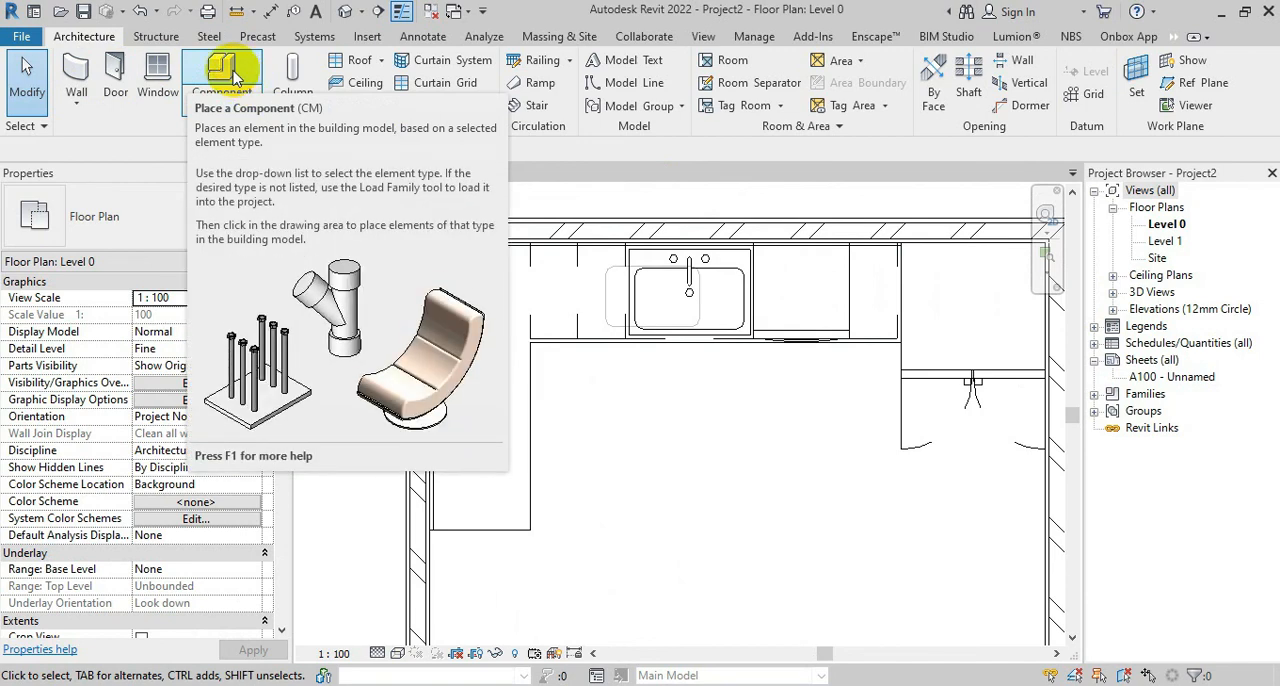
Place a 500mm M_Base Cabinet-Single Door against the side wall under the counter top's short leg, directly after the corner
left_click(235, 80)
left_click(226, 234)
left_click(348, 340)
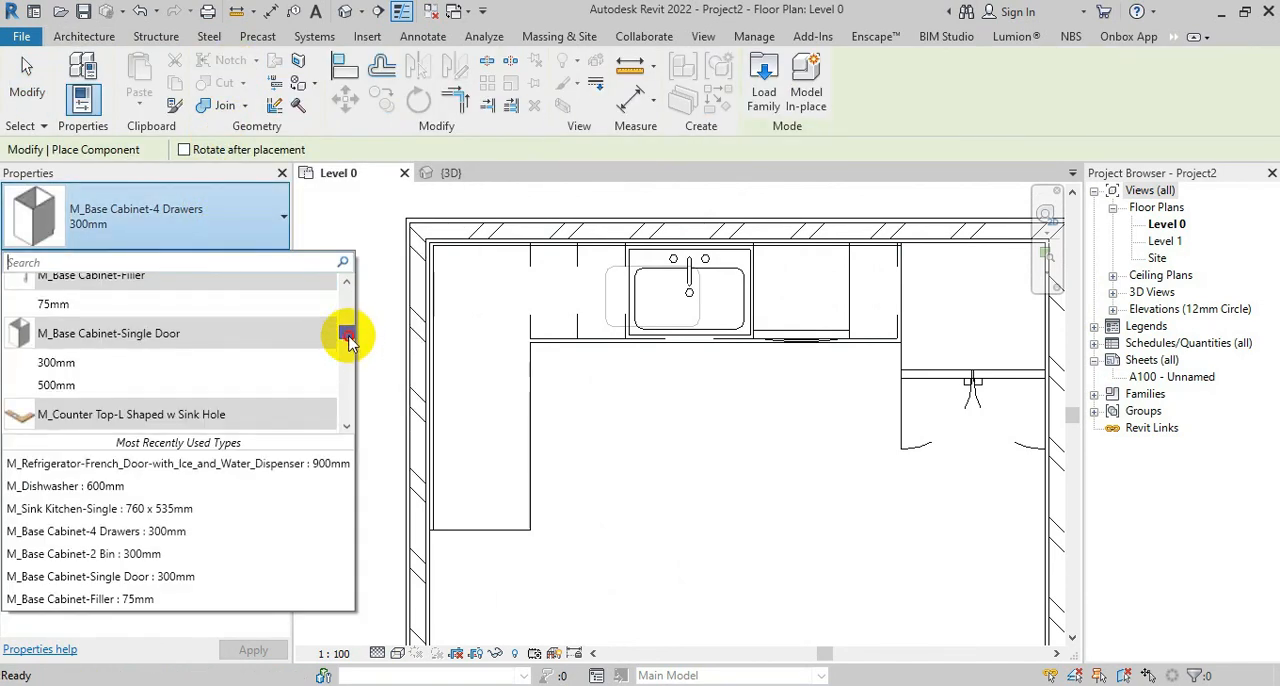
left_click_drag(348, 340, 302, 340)
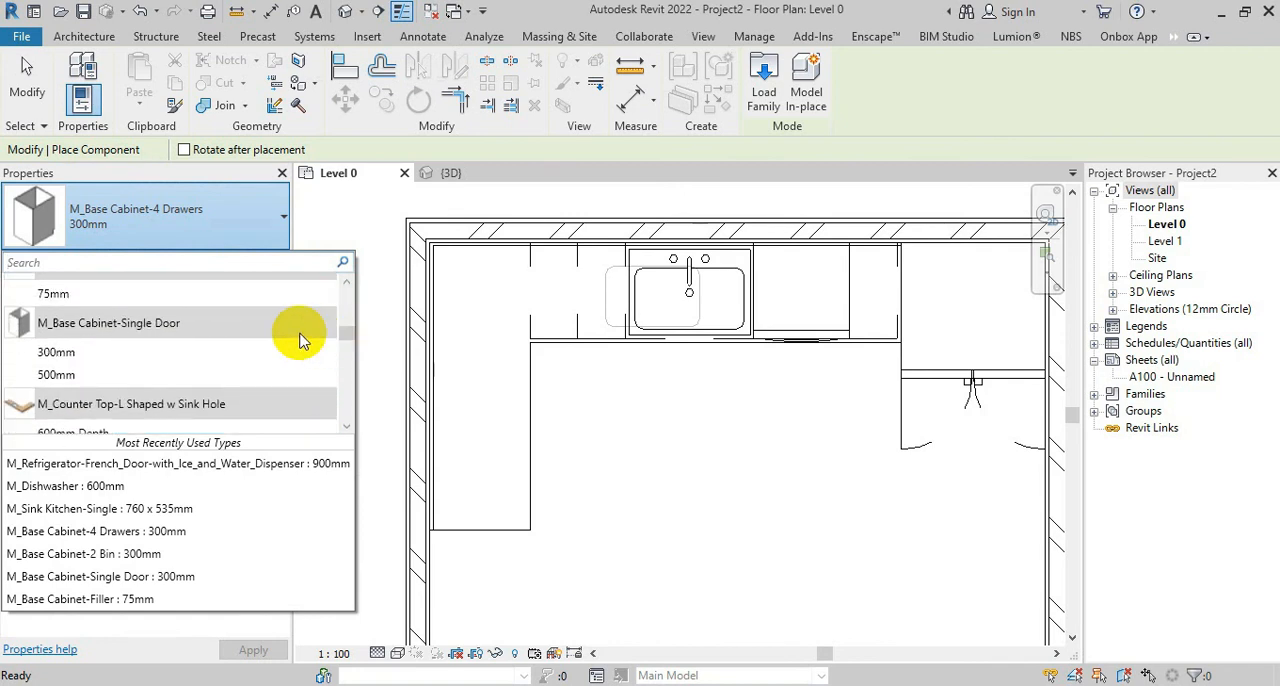
left_click(104, 373)
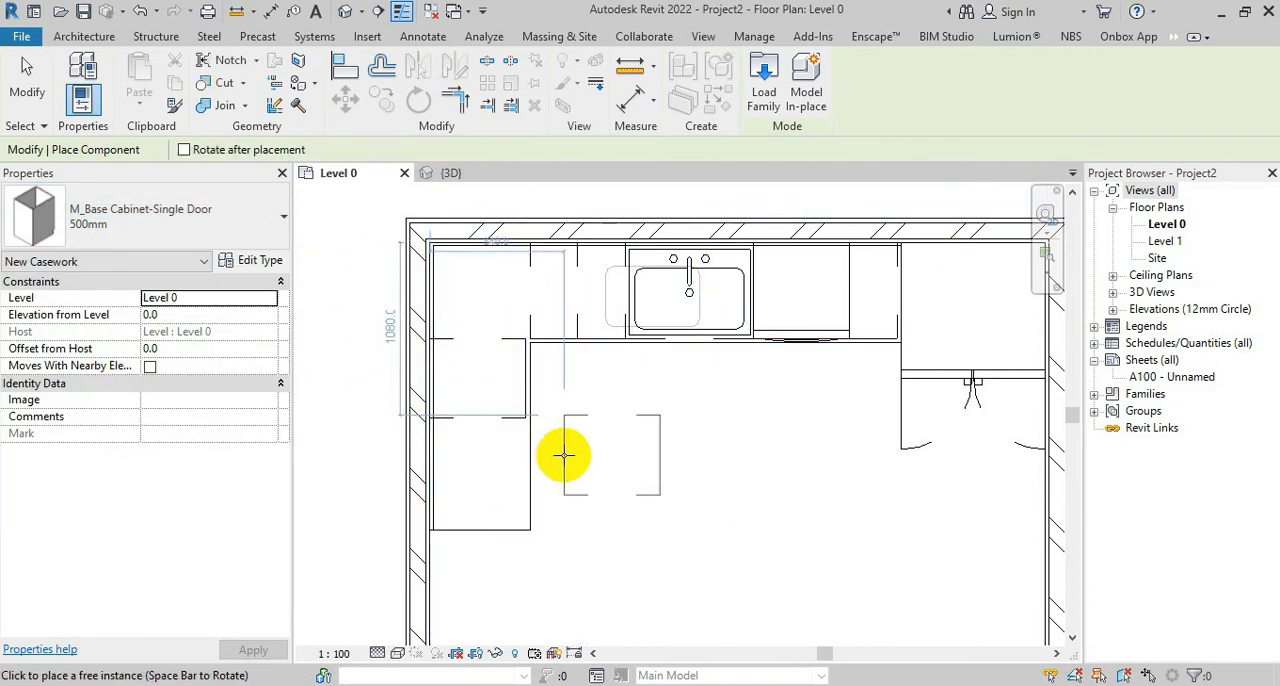
key("Escape")
key("Escape")
Examine the corner between the side-wall and back-wall single-door cabinets in the {3D} view, and return to the Level 0 plan
scroll(529, 340, "up", 4)
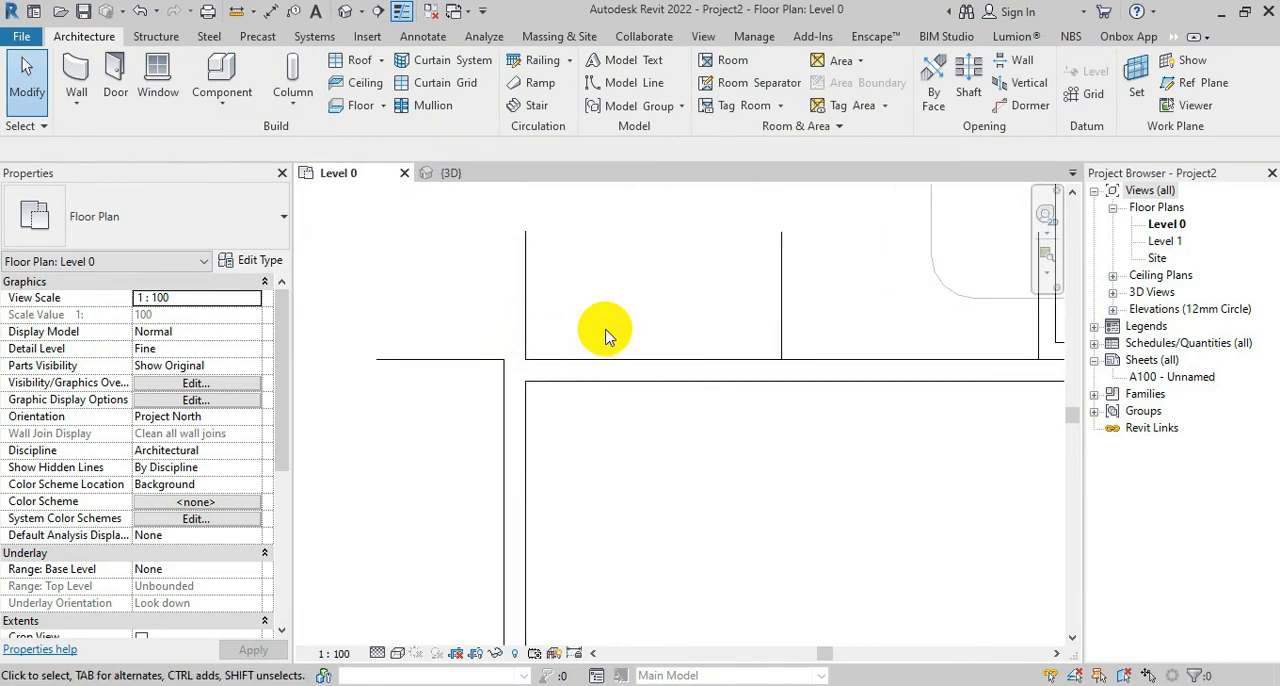
scroll(600, 310, "down", 4)
left_click(498, 183)
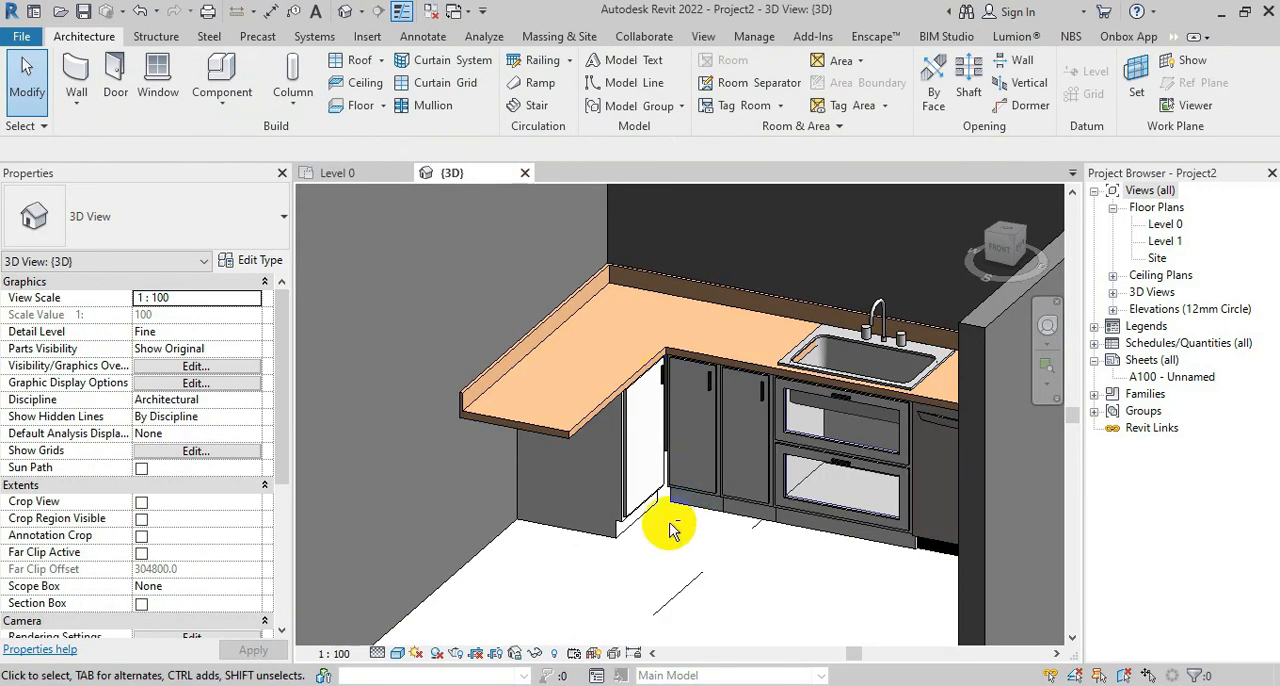
left_click(337, 170)
scroll(505, 478, "down", 3)
scroll(524, 353, "up", 5)
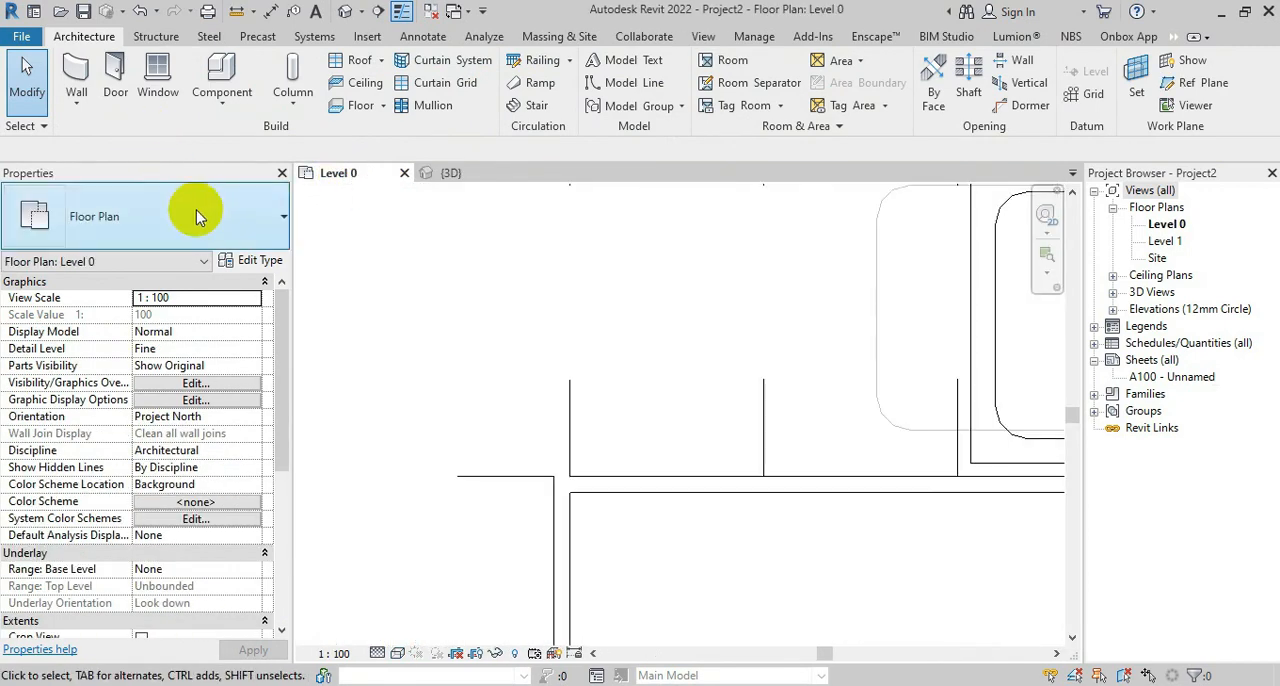
Place a 75mm M_Base Cabinet-Filler against the back wall, beside the single-door cabinet nearest the corner
left_click(205, 218)
left_click(226, 236)
left_click(226, 78)
left_click(236, 222)
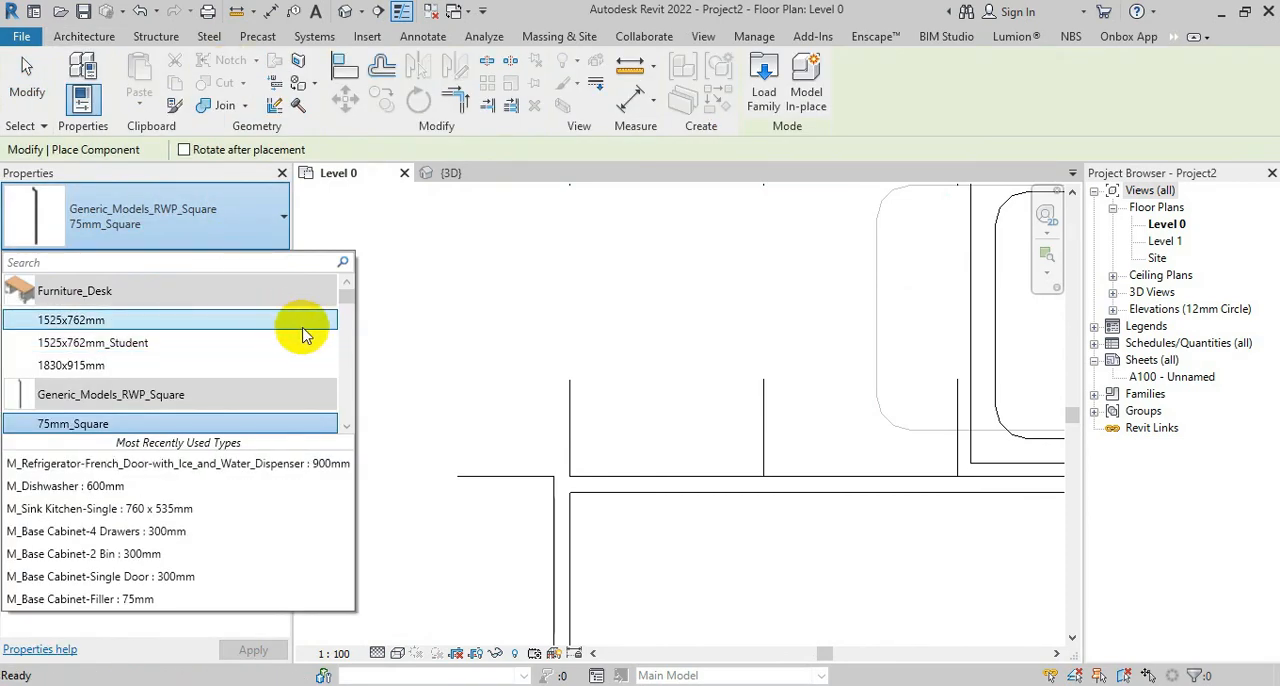
left_click_drag(349, 298, 343, 334)
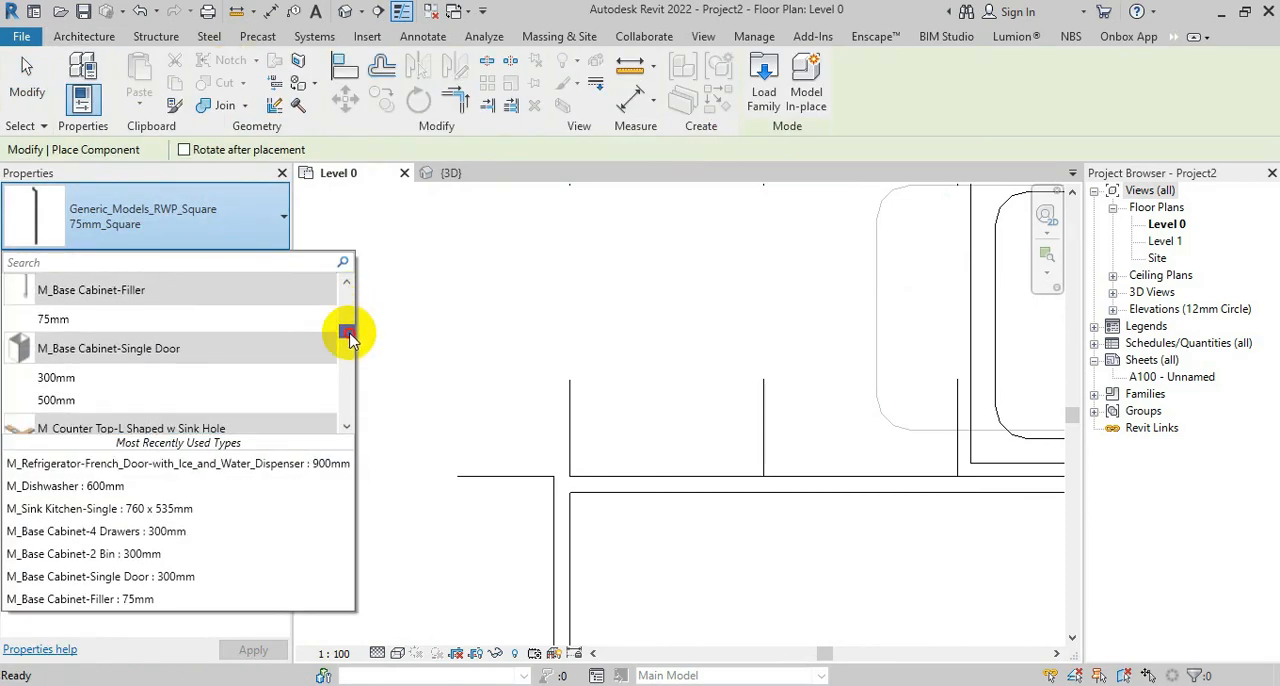
left_click(163, 314)
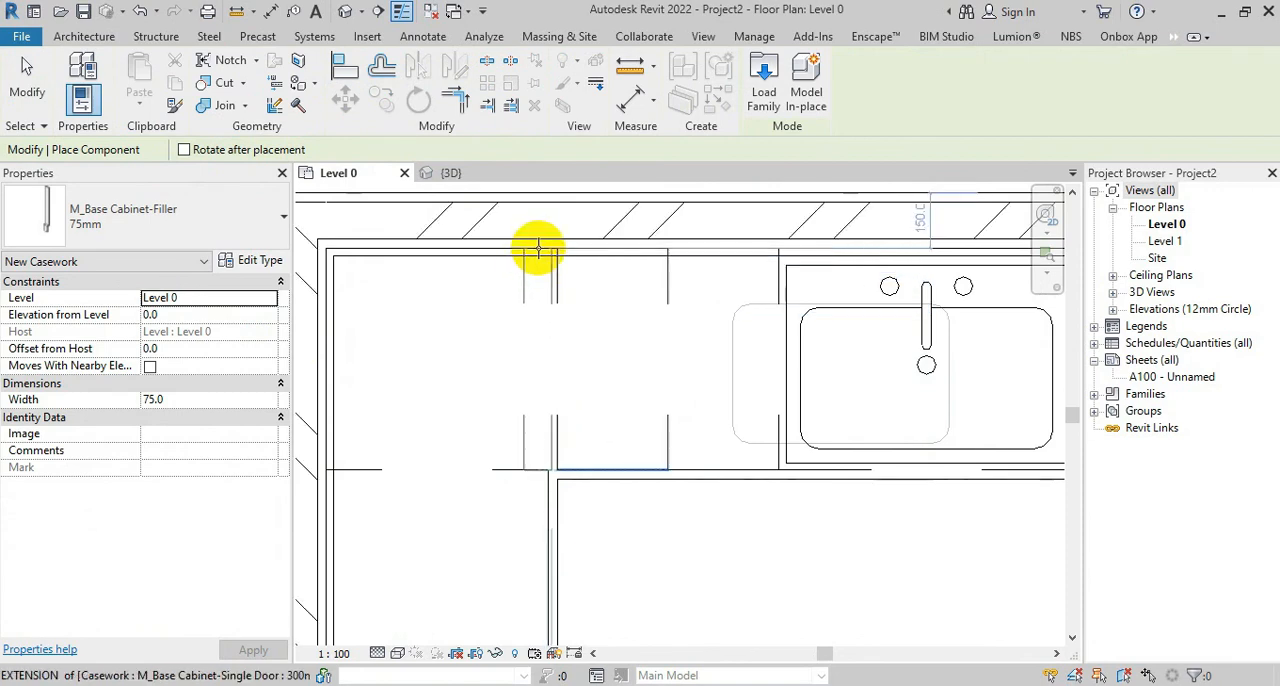
left_click(543, 251)
key("Escape")
key("Escape")
Examine the back-wall filler and the cabinet corner in the {3D} view
left_click(448, 173)
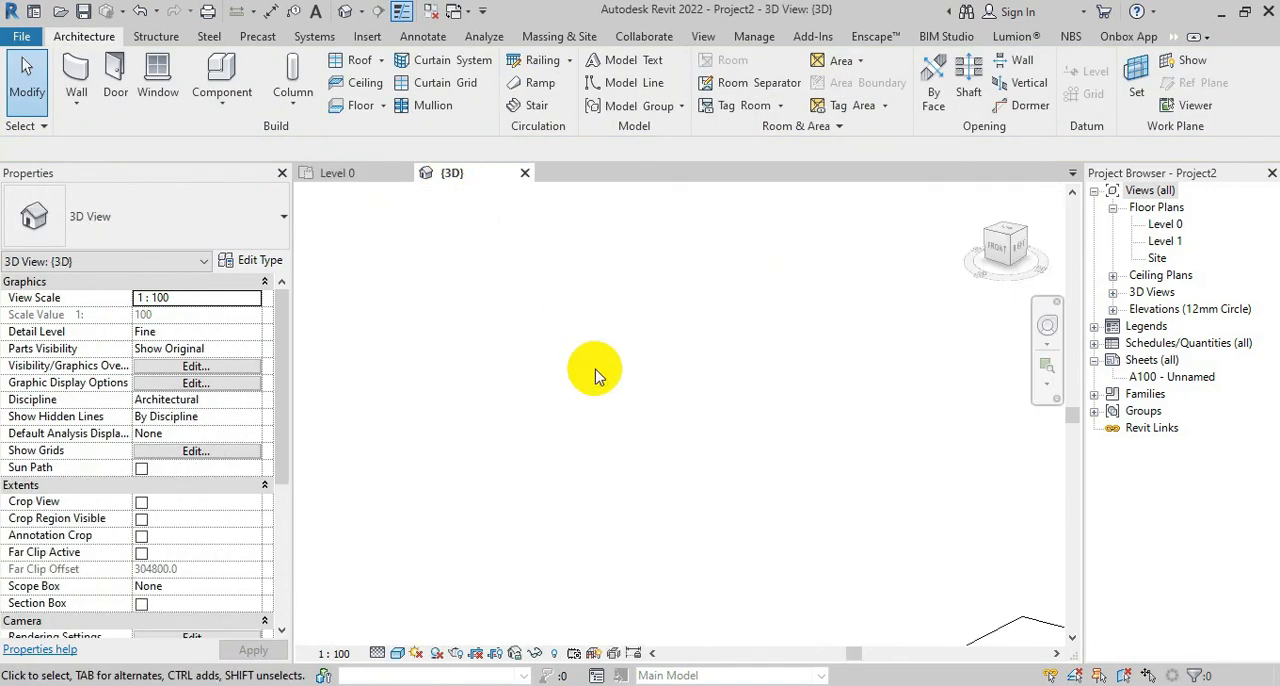
scroll(557, 384, "down", 6)
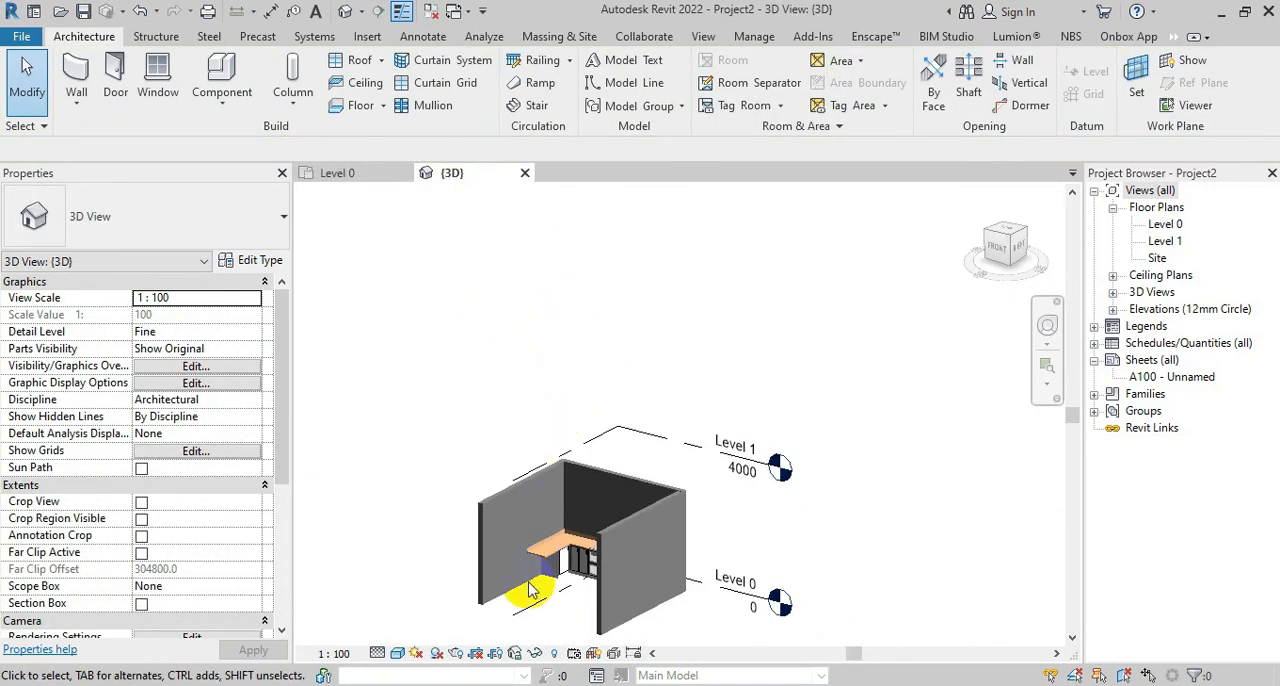
scroll(558, 570, "up", 8)
middle_click_drag(638, 560, 640, 632, "shift")
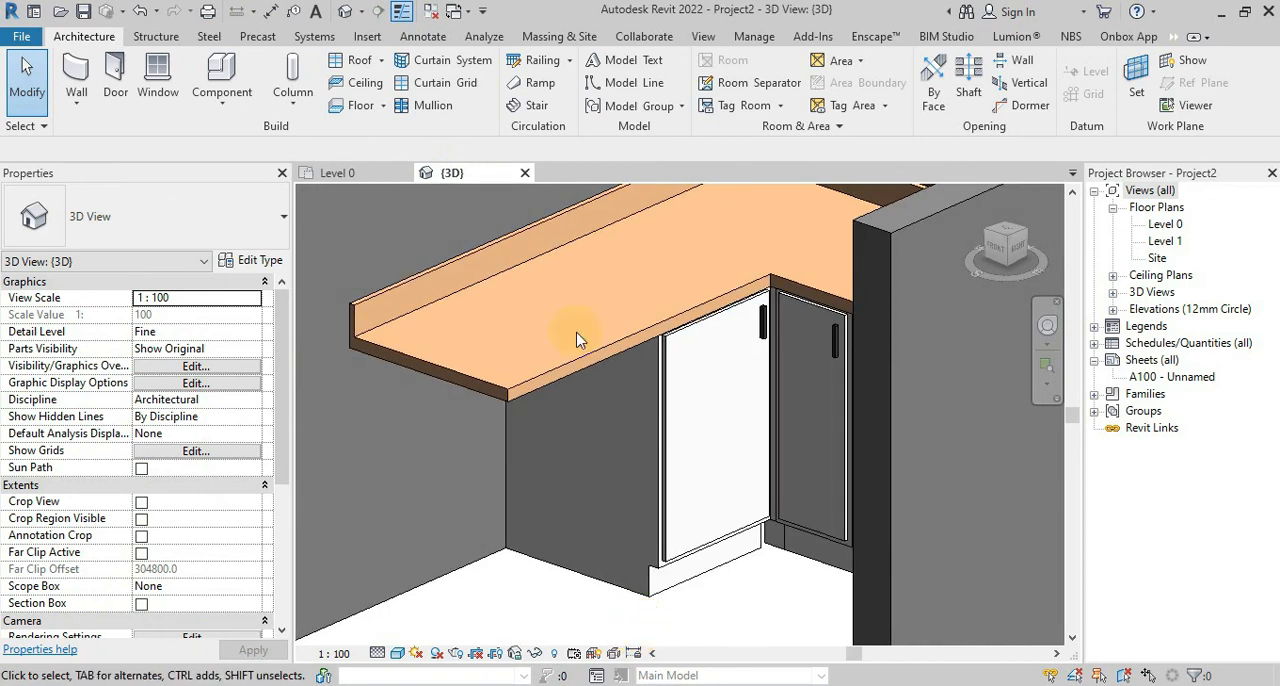
Place a rotated 75mm M_Base Cabinet-Filler against the side wall, at the corner end of the 500mm single-door cabinet
left_click(343, 174)
middle_click_drag(546, 444, 654, 349)
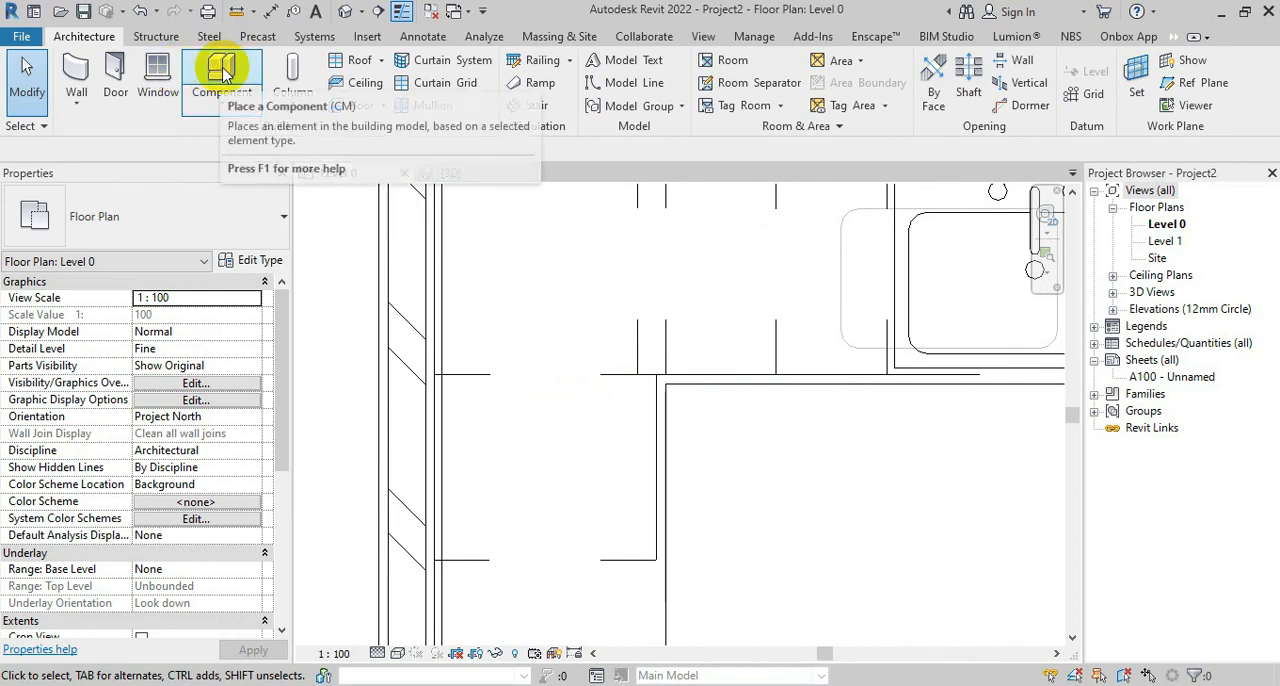
left_click(220, 80)
key("space")
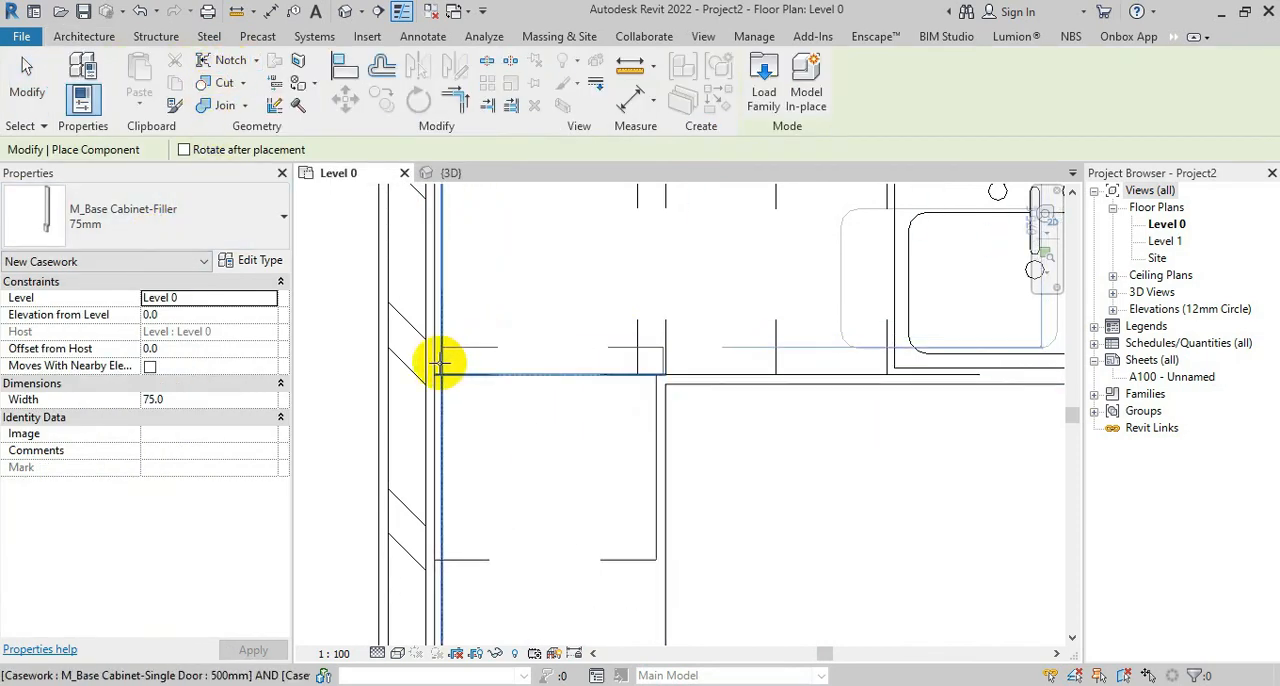
left_click(436, 362)
key("Escape")
Reopen the {3D} view and examine how the two fillers meet at the base of the cabinet corner
left_click(520, 174)
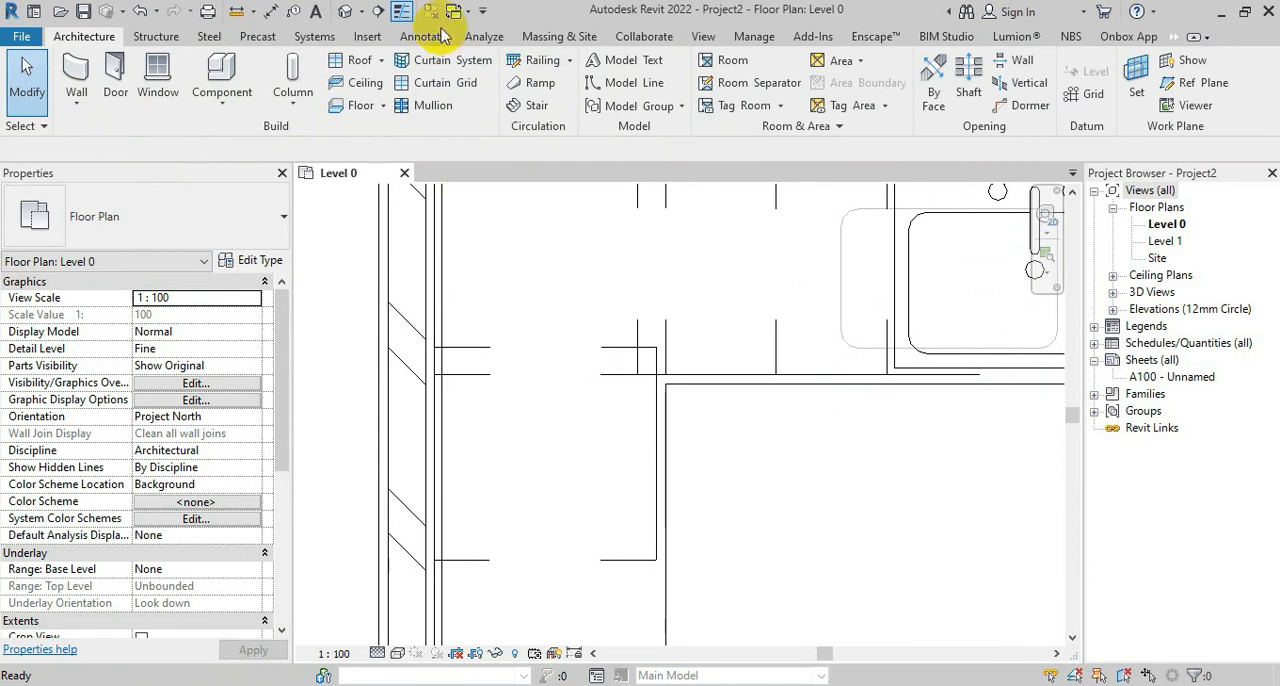
left_click(345, 12)
scroll(843, 440, "up", 5)
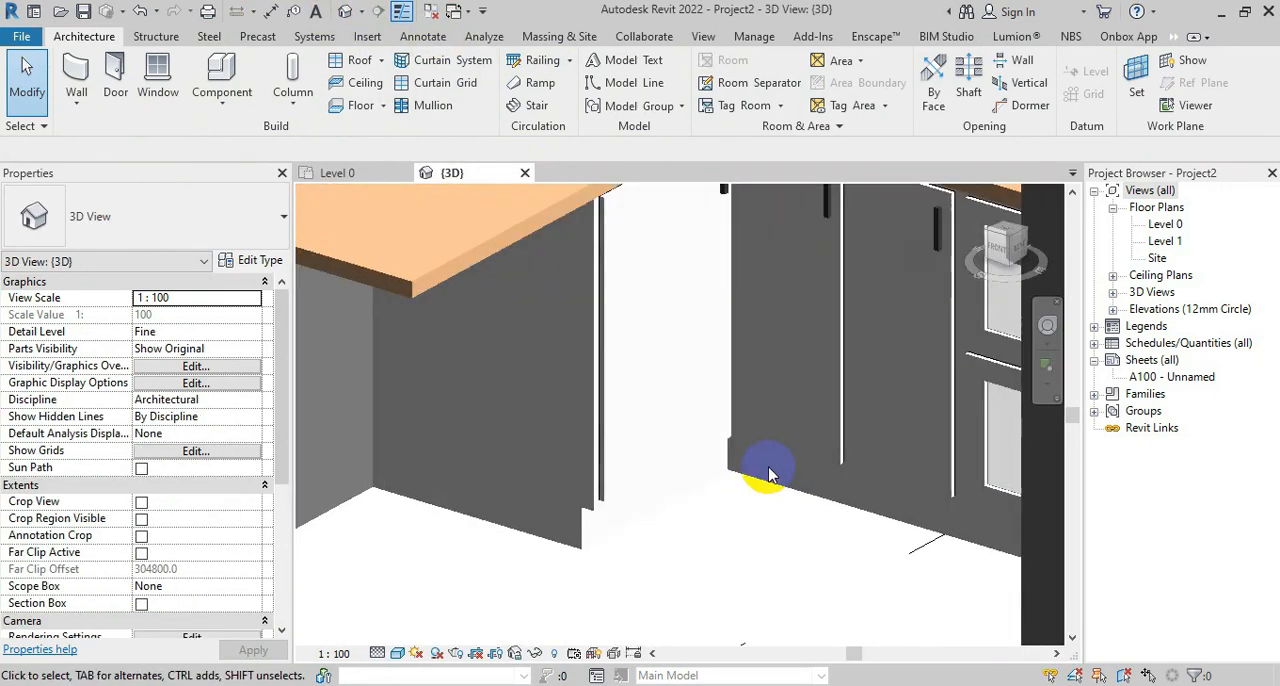
middle_click_drag(843, 469, 894, 506, "shift")
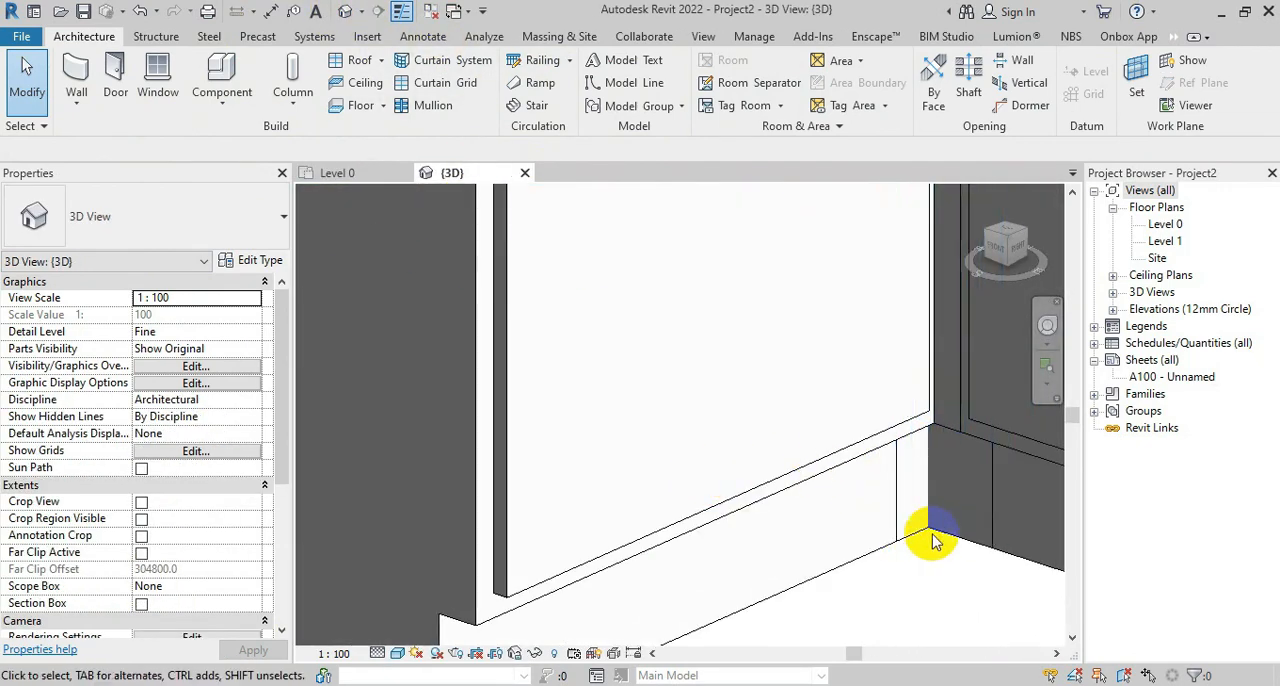
Lengthen the L-shaped counter top's Leg 2 along the side wall in the Level 0 plan to make room for more cabinets
key("ctrl+Tab")
middle_click_drag(523, 257, 733, 400)
left_click(678, 420)
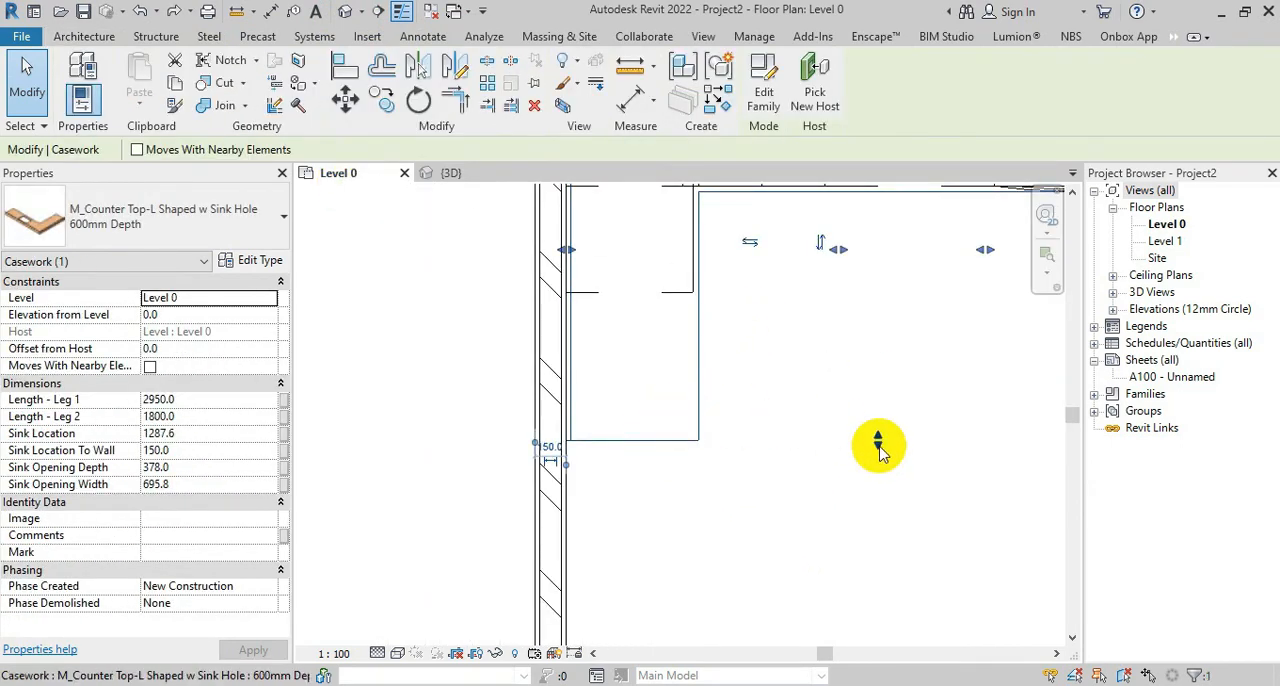
left_click_drag(879, 445, 878, 596)
left_click(855, 566)
middle_click_drag(613, 450, 586, 590)
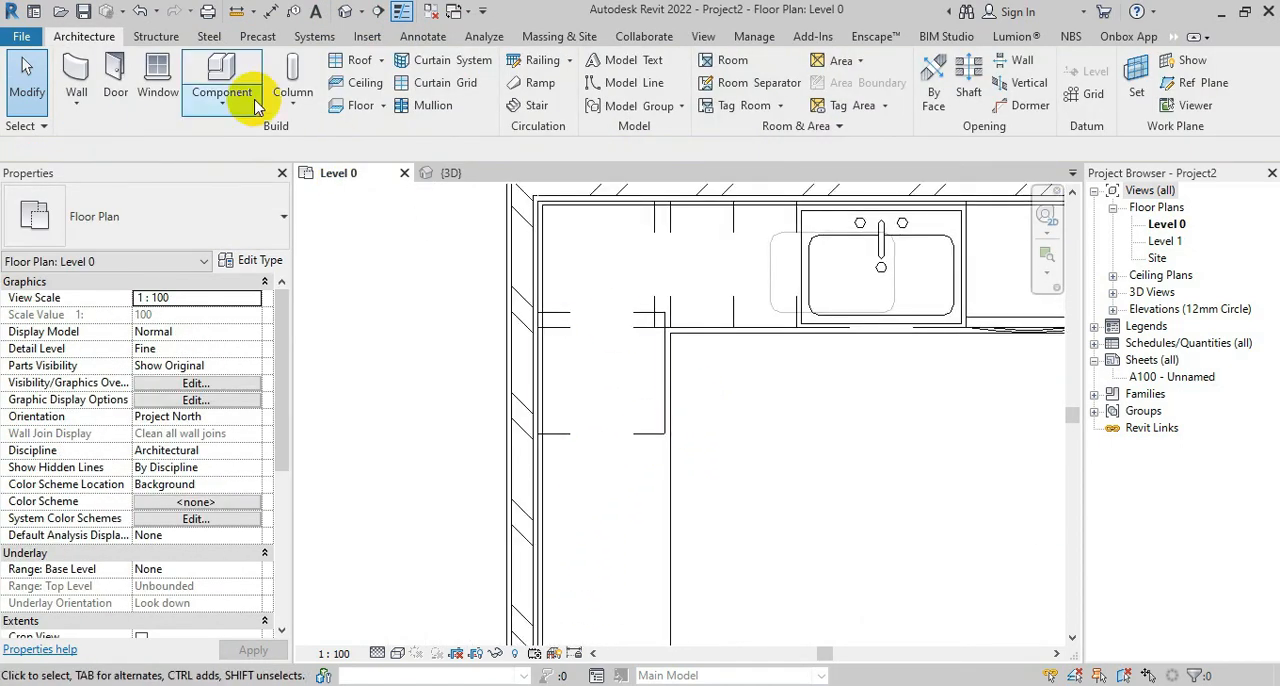
Preview the base cabinet families and load M_Base Cabinet-Built In
left_click(222, 92)
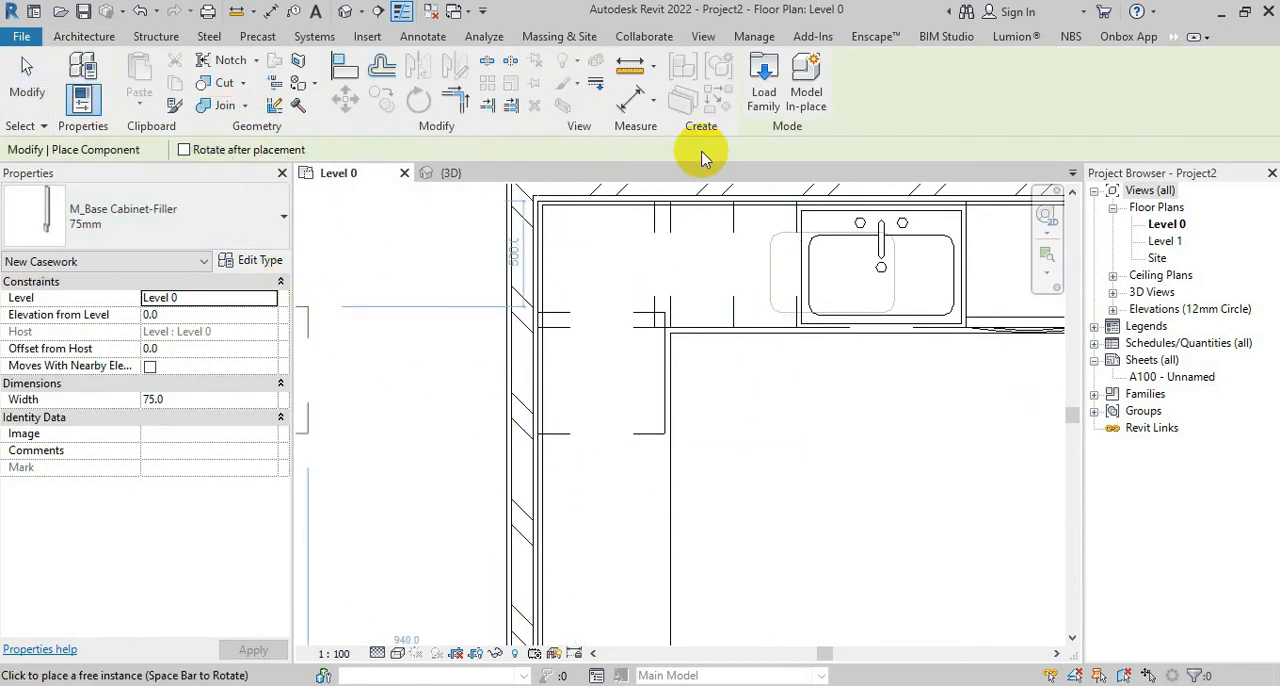
left_click(765, 78)
left_click(518, 295)
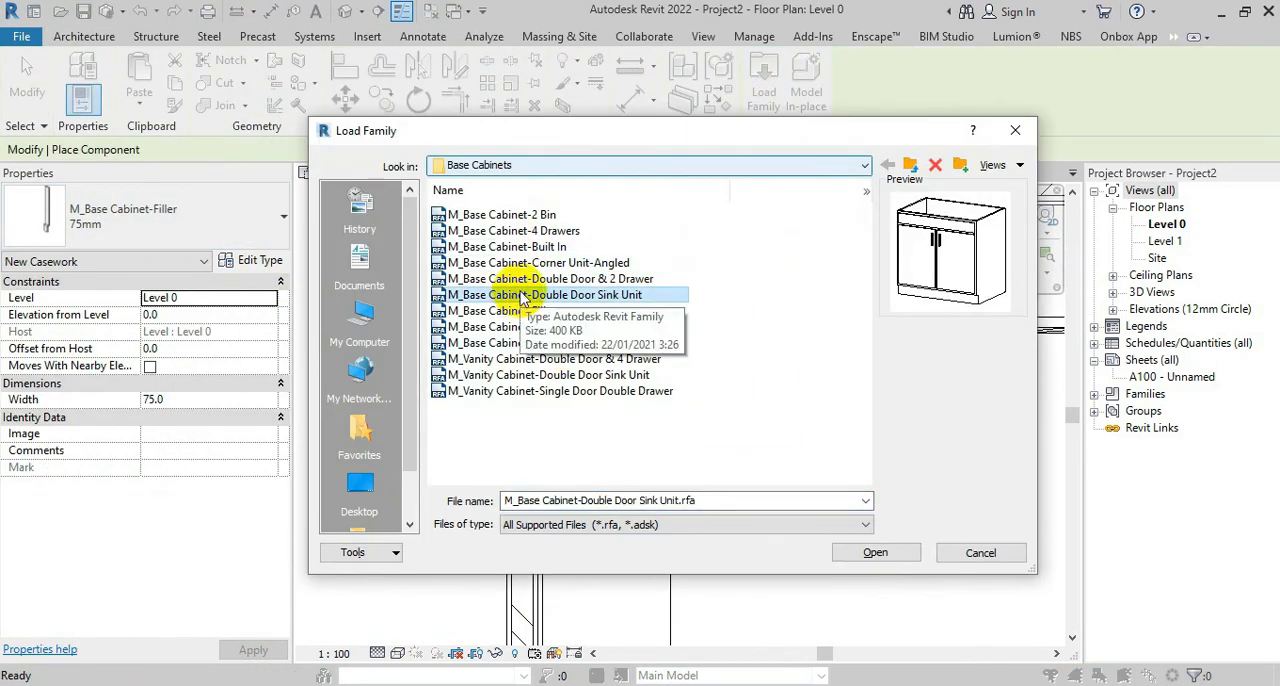
key("Up")
key("Up")
key("Up")
key("Up")
key("Up")
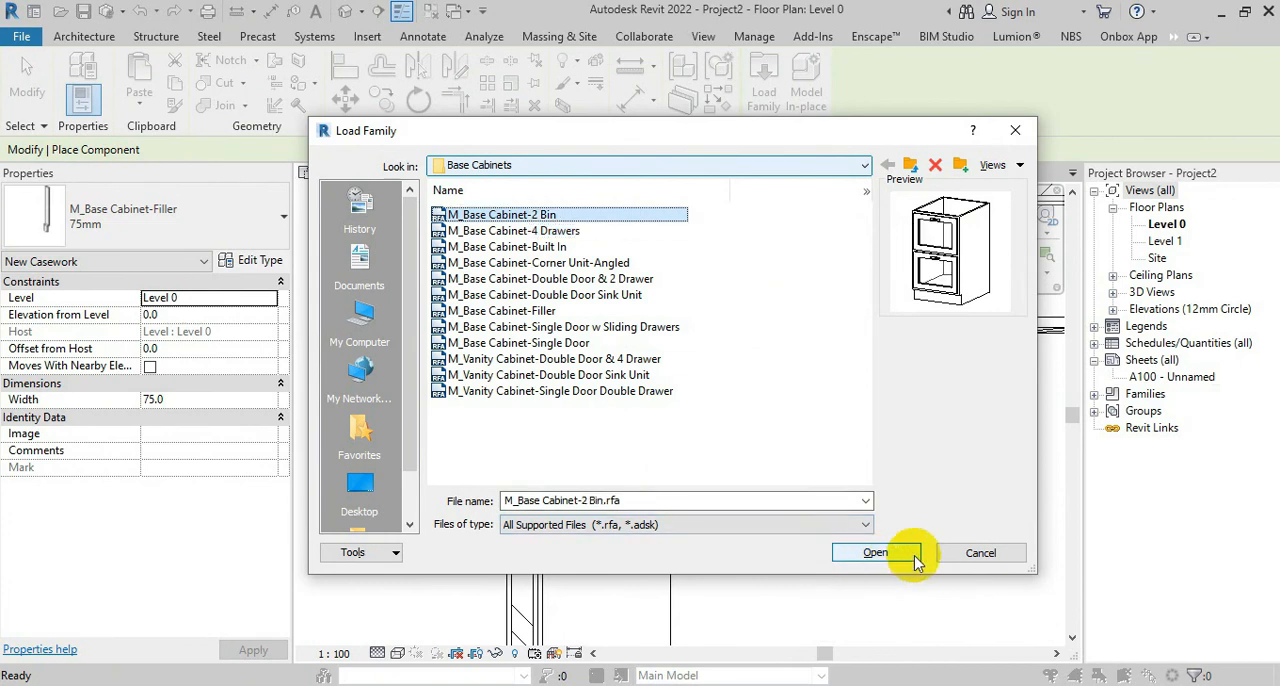
key("Down")
key("Down")
left_click(872, 551)
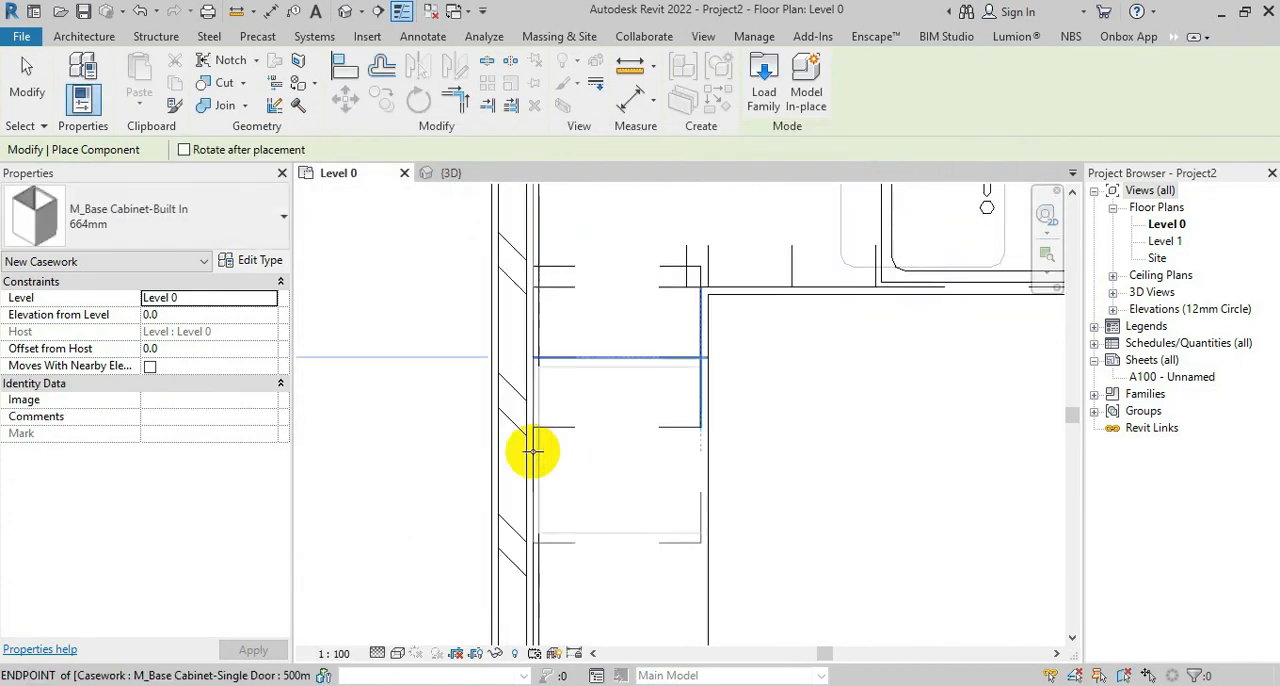
Place a 664mm Built In base cabinet against the side wall, directly beside the 500mm single-door cabinet
left_click(534, 520)
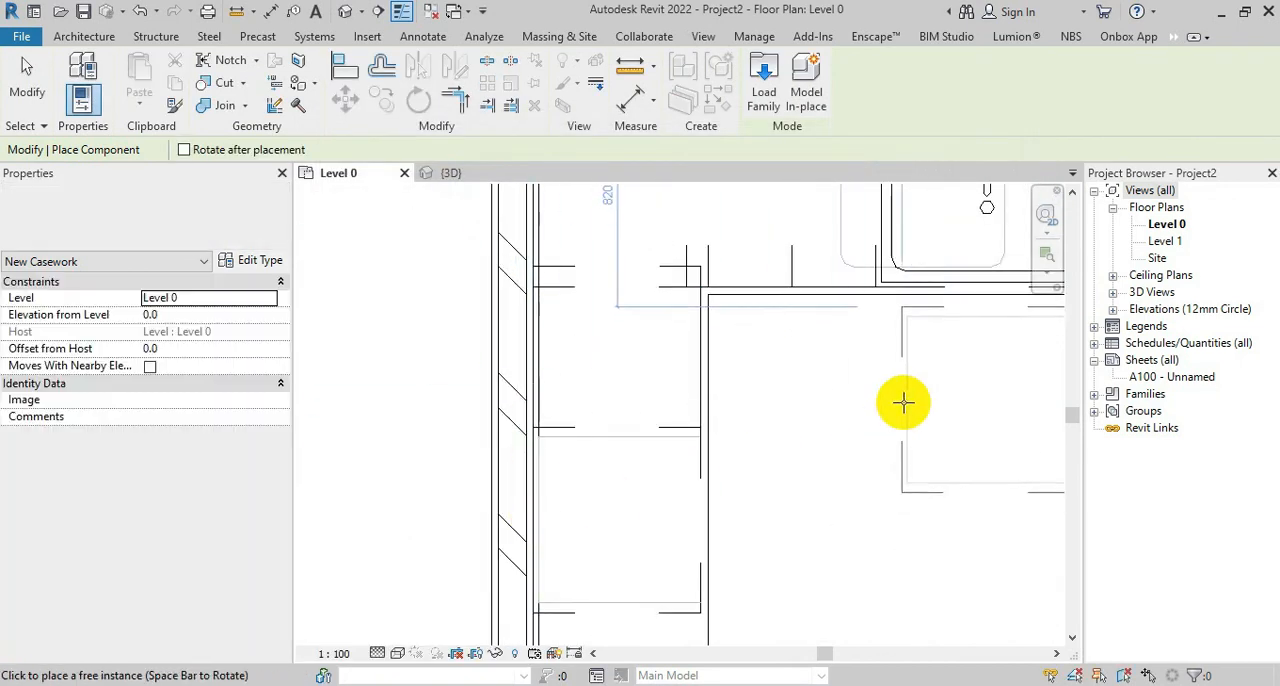
key("Escape")
scroll(689, 365, "down", 2)
scroll(560, 457, "down", 2)
scroll(580, 457, "up", 2)
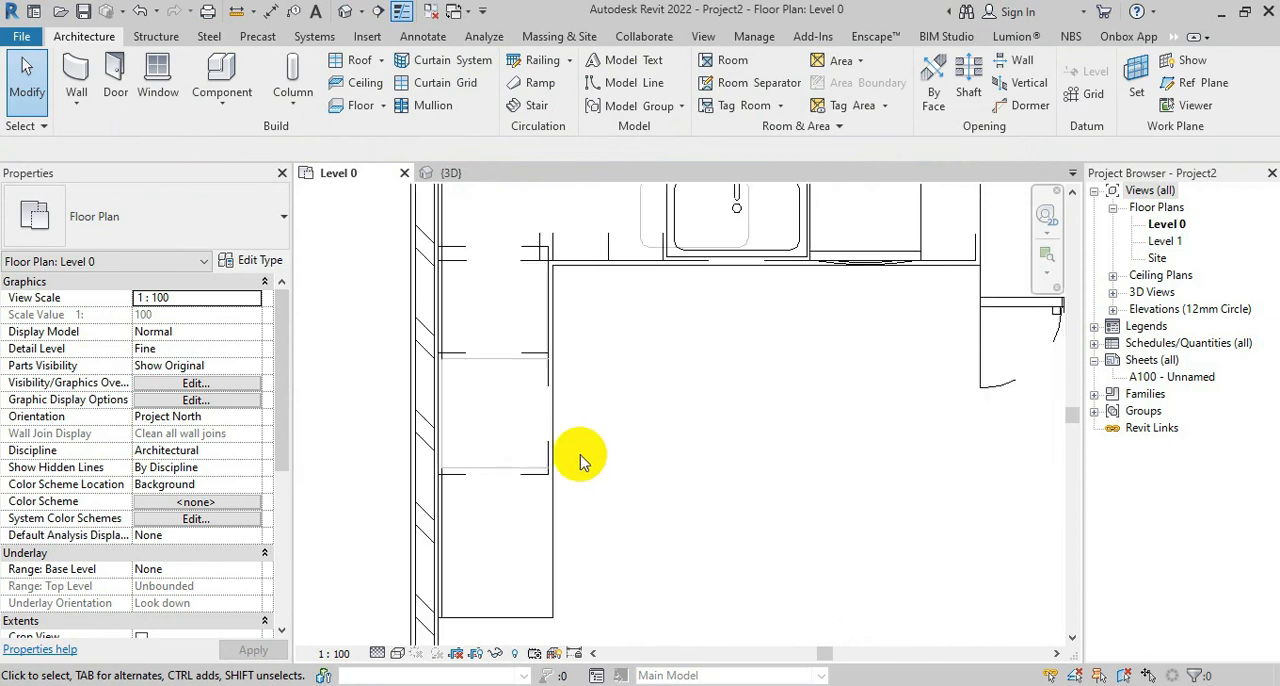
left_click(533, 478)
left_click(742, 375)
Start loading a component family and open the Specialty Equipment > Domestic > Mid-Range library folder
left_click(222, 78)
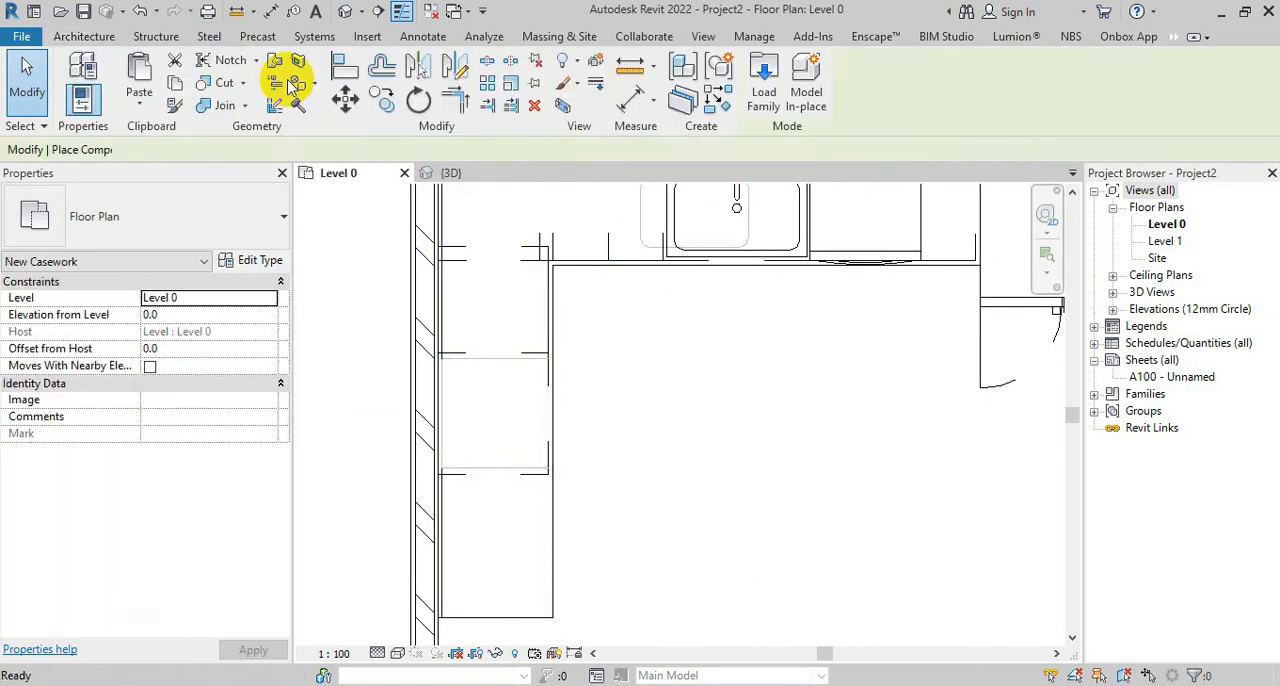
left_click(763, 80)
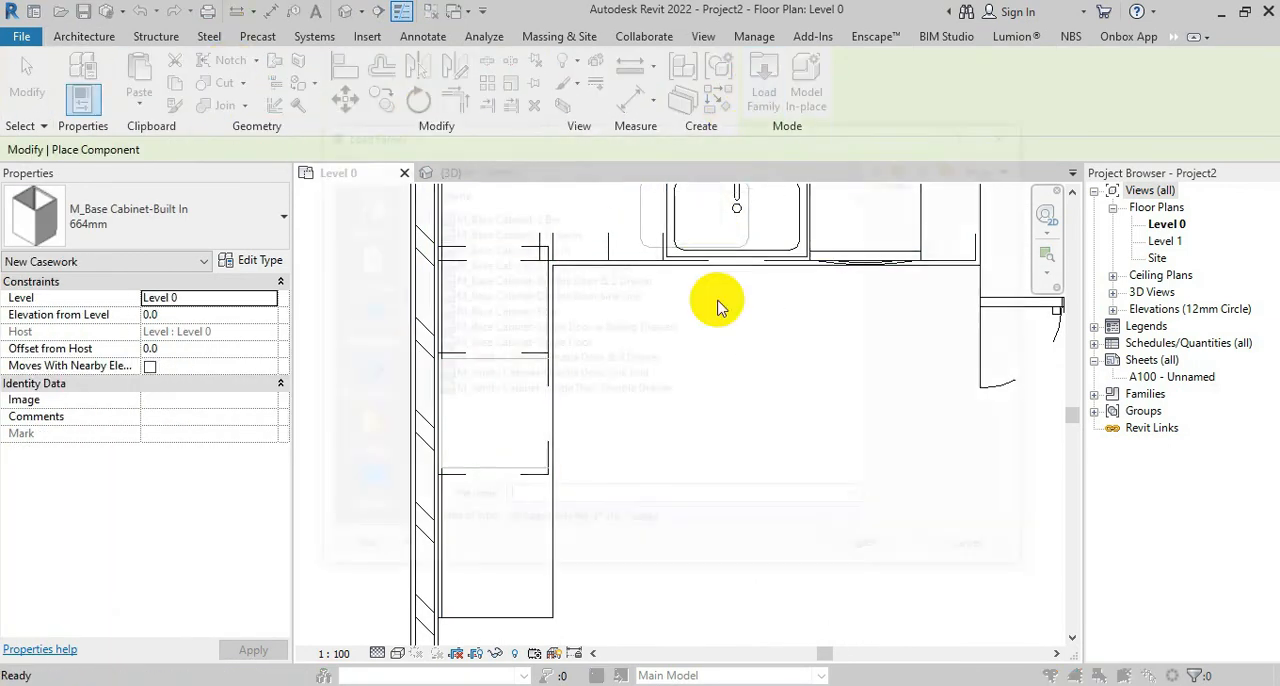
left_click(540, 312)
left_click(910, 167)
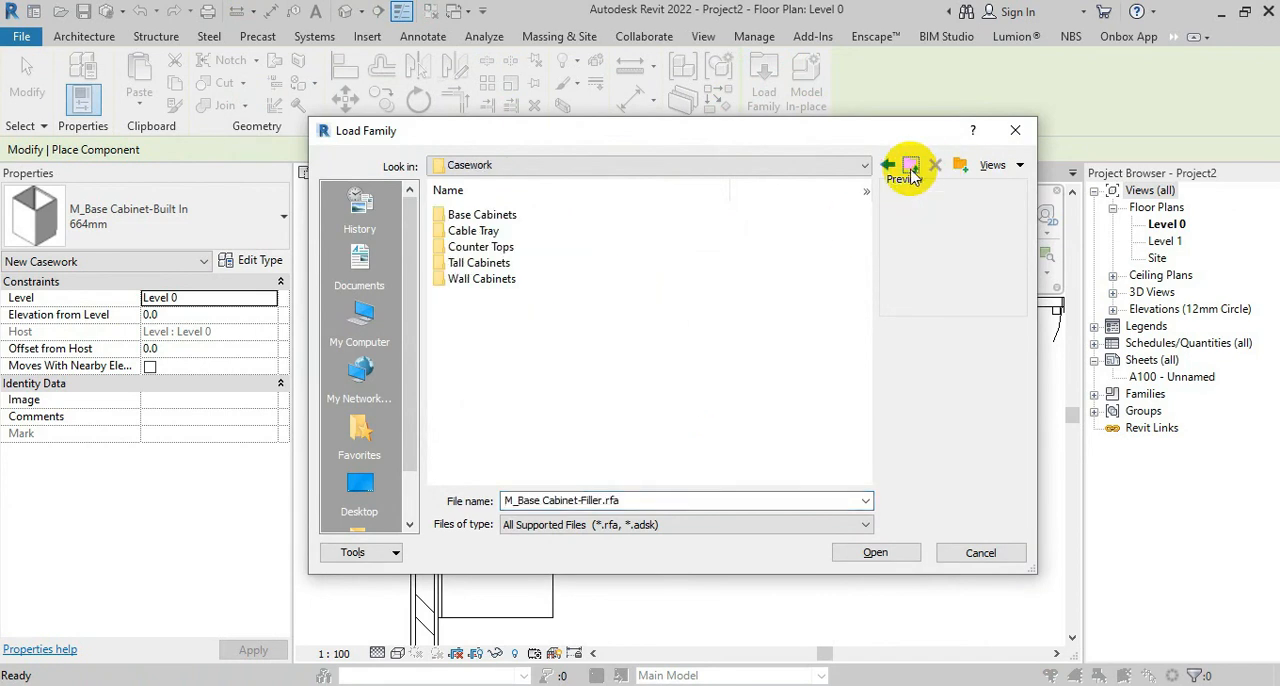
left_click(910, 167)
double_click(737, 277)
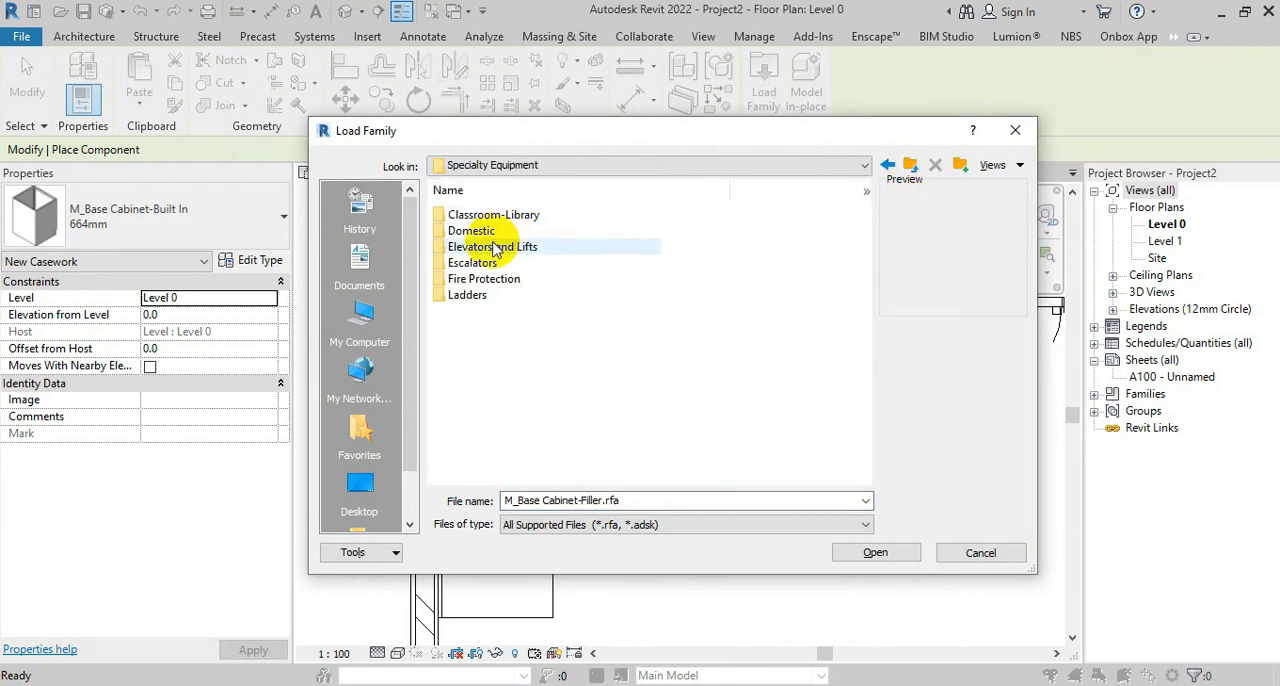
double_click(473, 231)
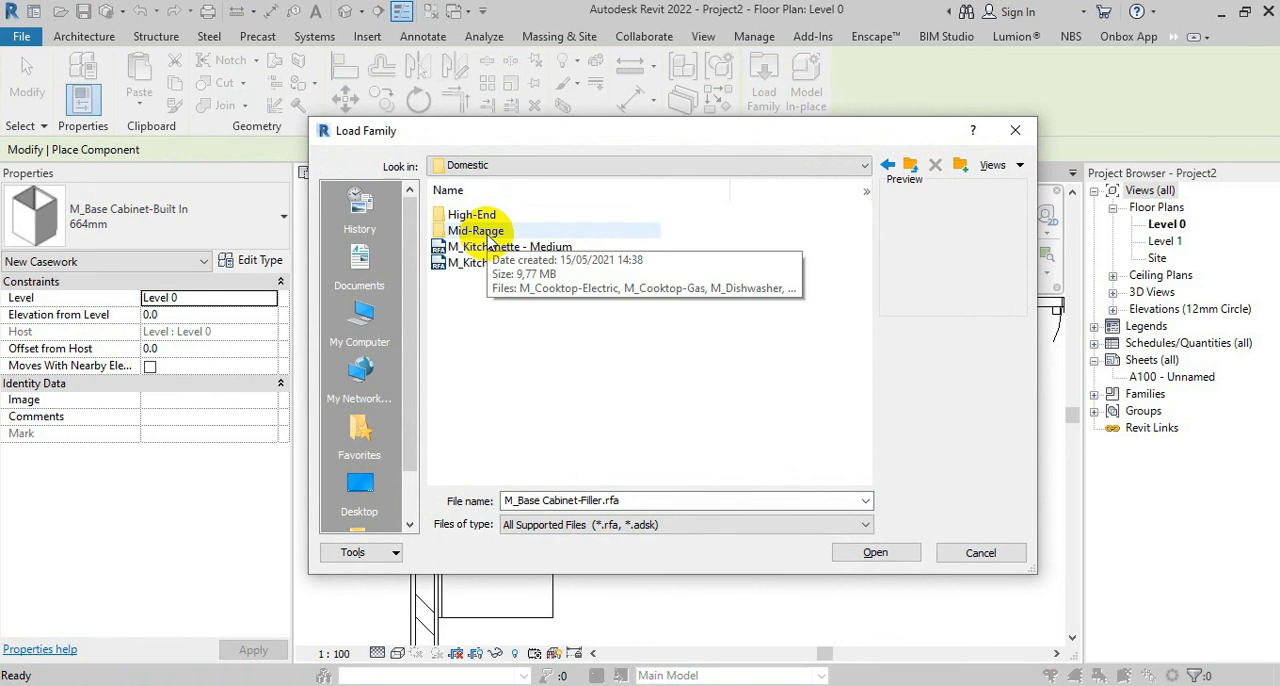
double_click(487, 234)
Preview the Mid-Range appliance families, from cooktops and ovens to washers, for one that suits the built-in cabinet
left_click(543, 212)
key("Down")
key("Down")
key("Down")
key("Down")
key("Down")
key("Down")
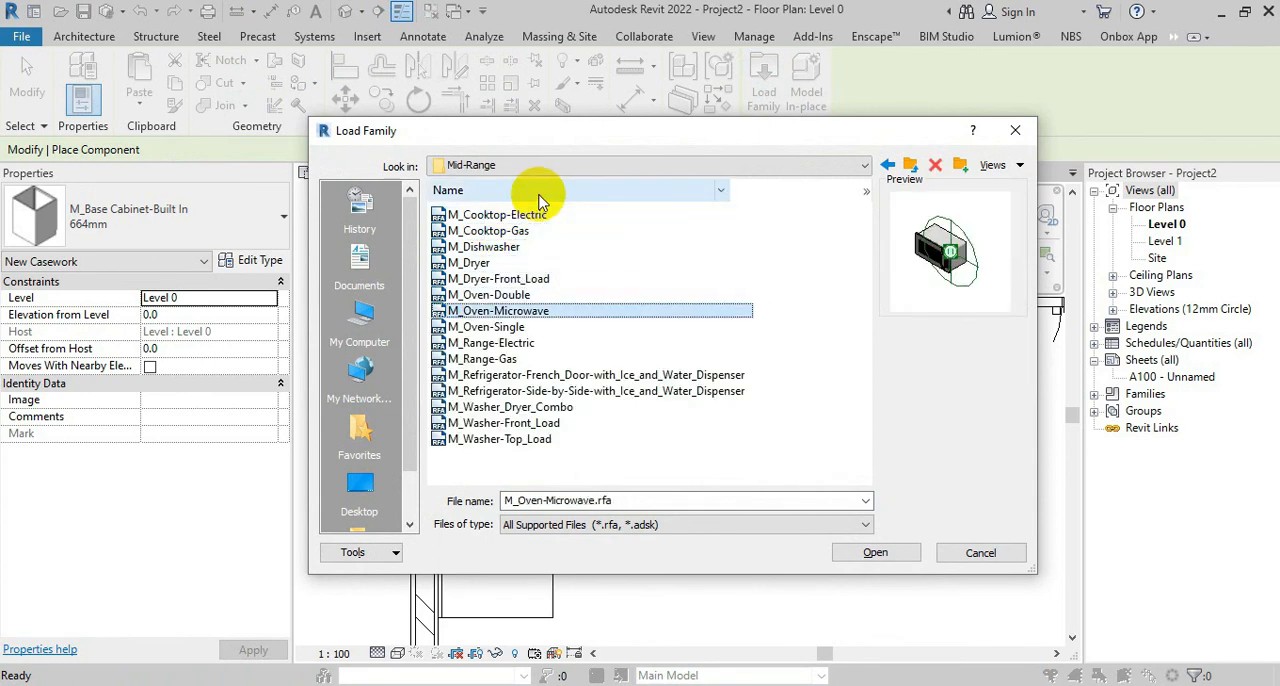
key("Down")
key("Up")
key("Down")
key("Down")
key("Down")
key("Down")
key("Down")
key("Down")
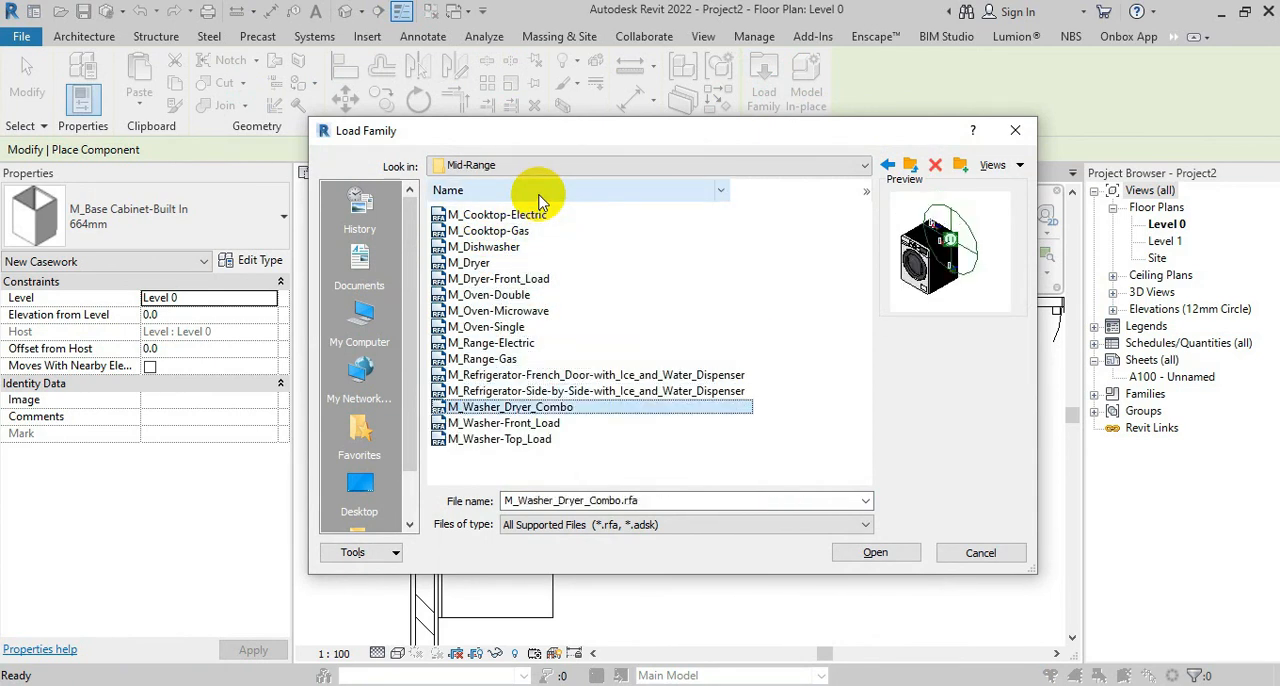
key("Up")
key("Up")
key("Up")
key("Up")
key("Up")
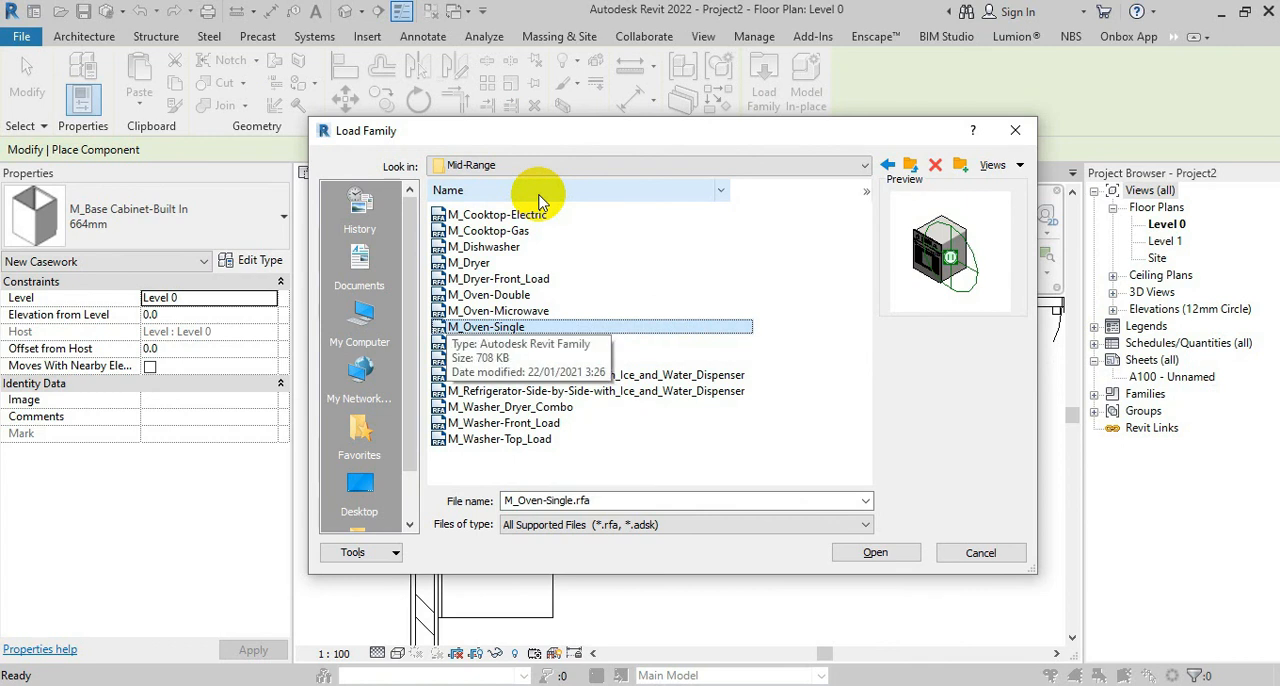
key("Down")
key("Up")
key("Up")
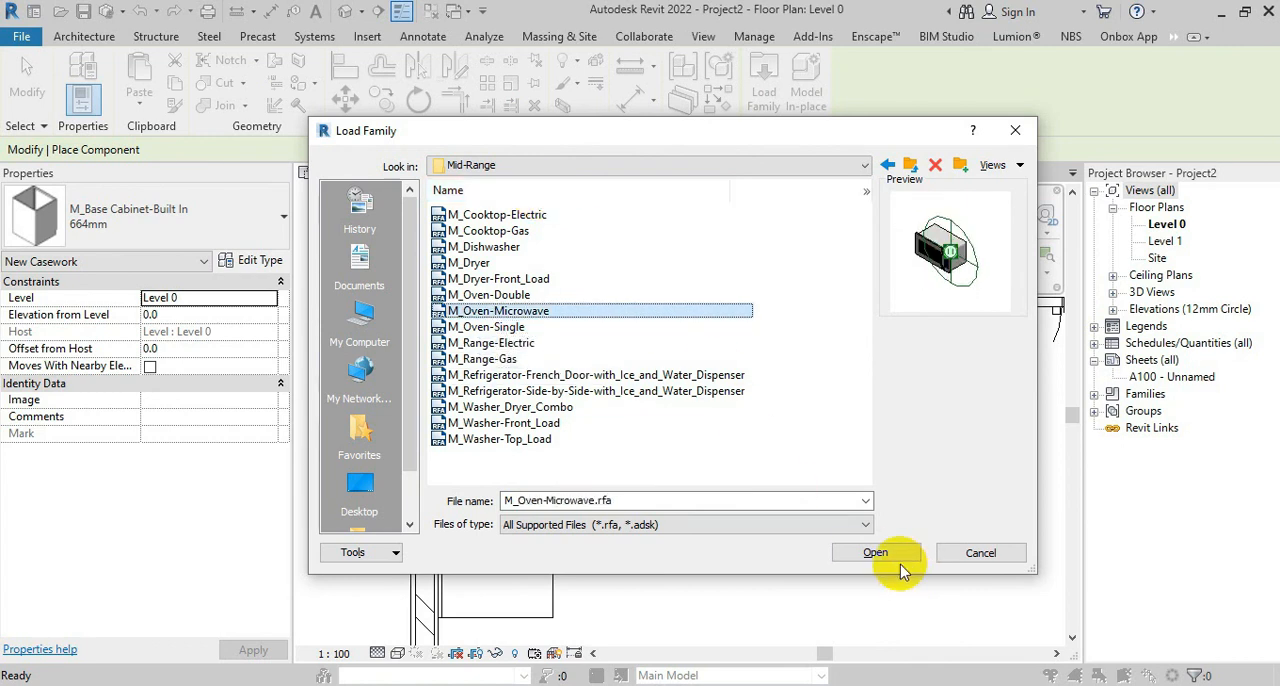
key("Up")
key("Up")
key("Up")
key("Up")
key("Up")
key("Up")
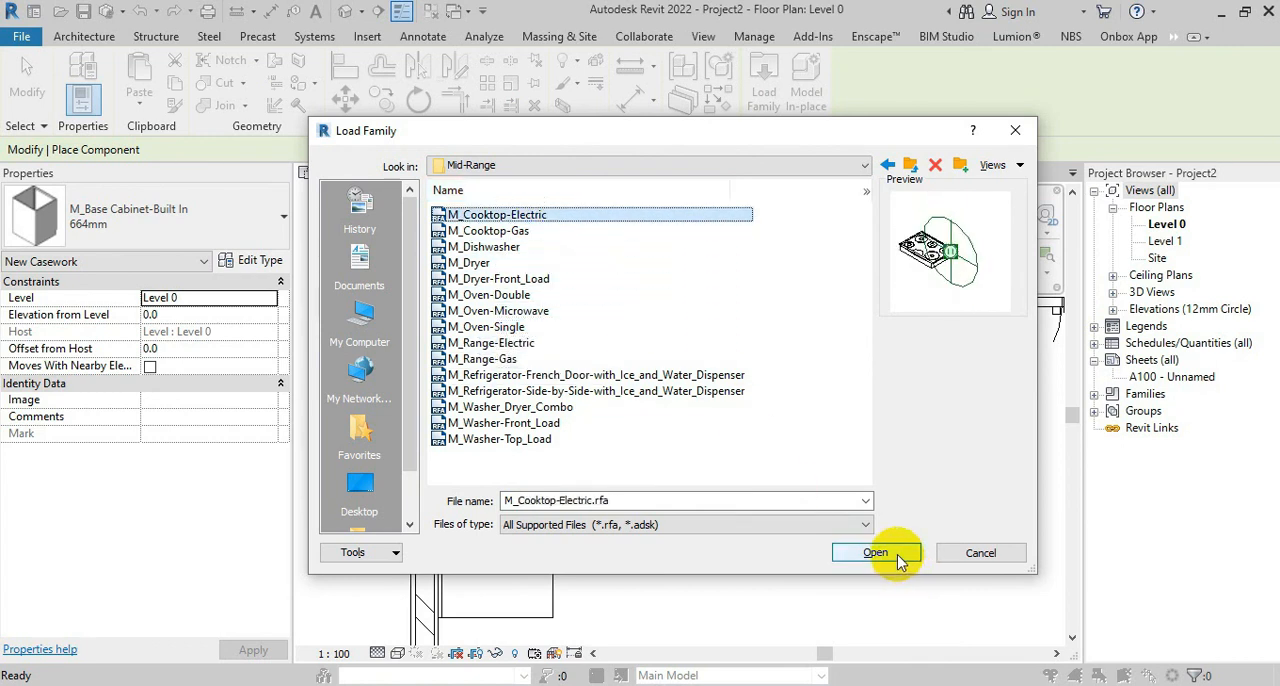
key("Down")
key("Down")
key("Down")
key("Down")
key("Down")
key("Down")
key("Down")
key("Down")
key("Down")
key("Down")
key("Down")
key("Down")
key("Down")
key("Down")
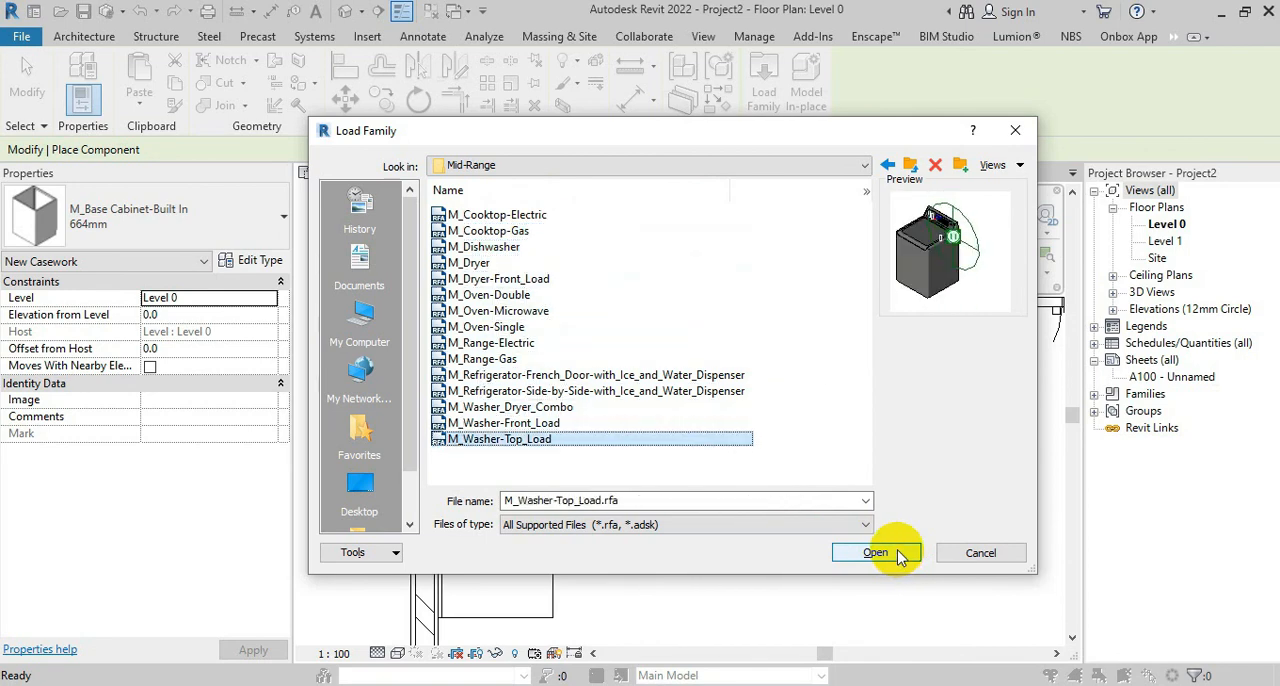
key("Up")
key("Up")
key("Up")
Preview the High-End domestic appliance families and load M_Oven-Built-in-Convection_Steam
left_click(908, 165)
double_click(468, 214)
key("Down")
key("Down")
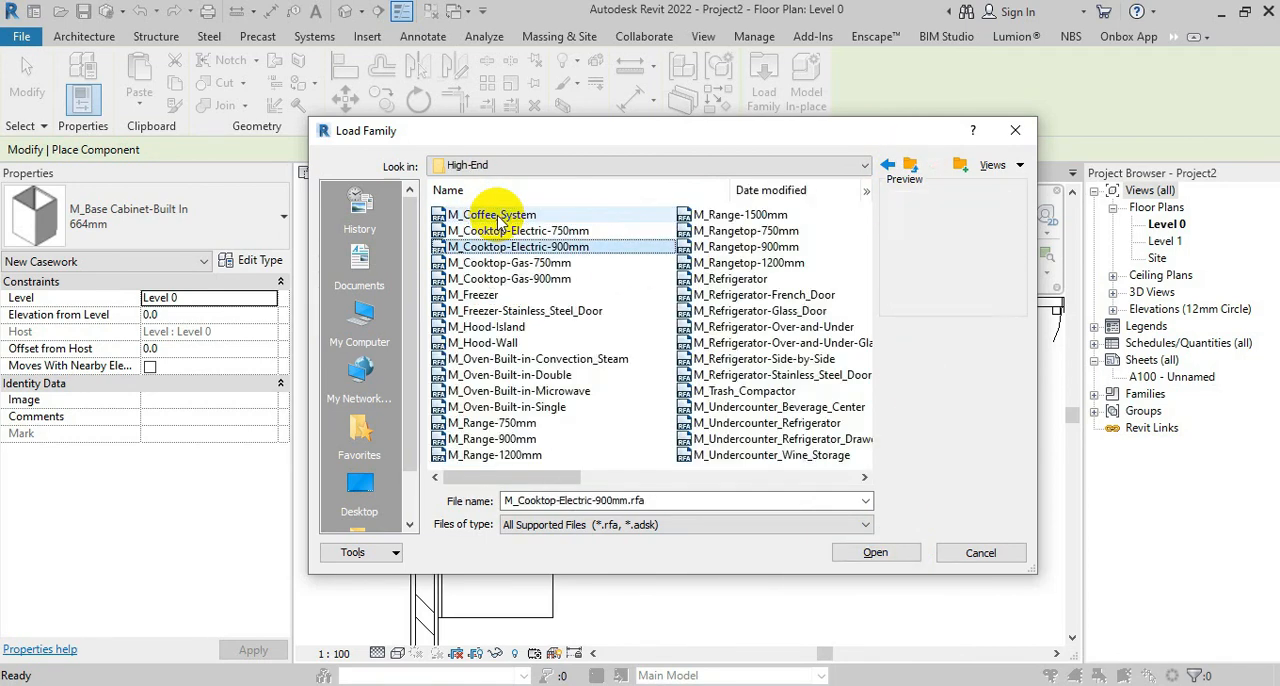
key("Down")
key("Down")
key("Down")
key("Down")
key("Down")
key("Down")
key("Down")
key("Down")
key("Down")
key("Up")
key("Up")
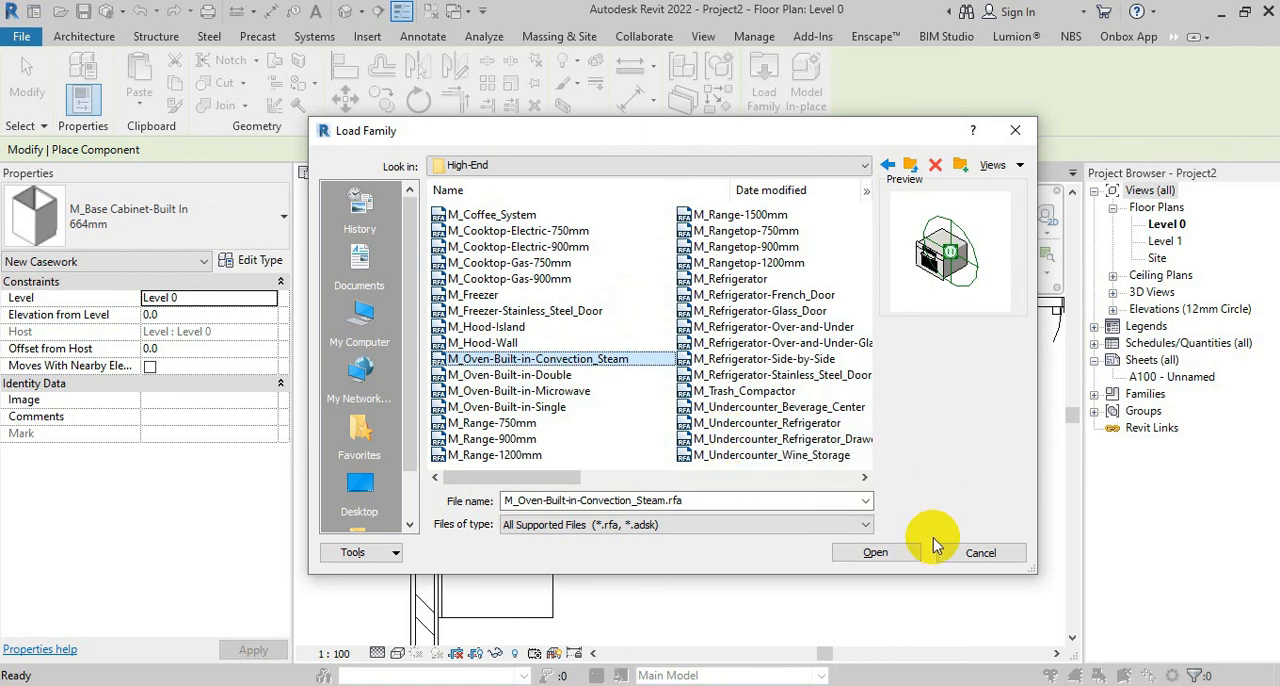
left_click(875, 552)
Place the 600mm convection steam oven, rotated to face the room, under the free end of the counter top's side leg
key("space")
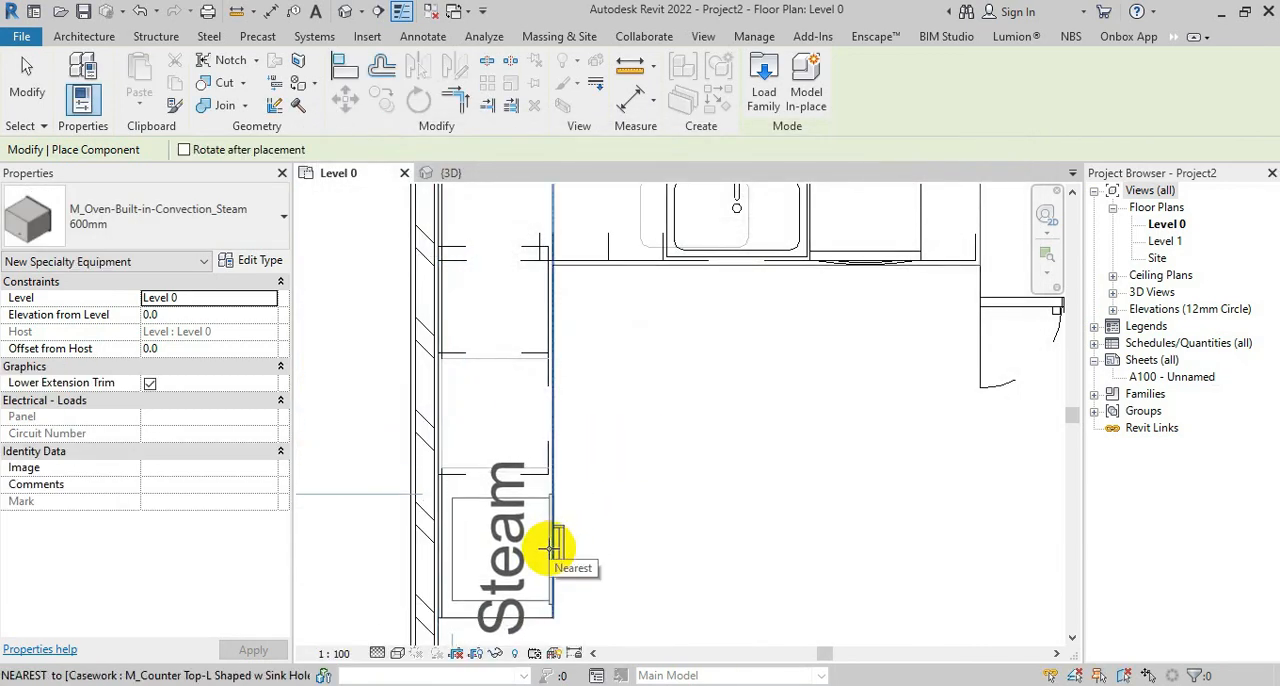
left_click(551, 545)
key("Escape")
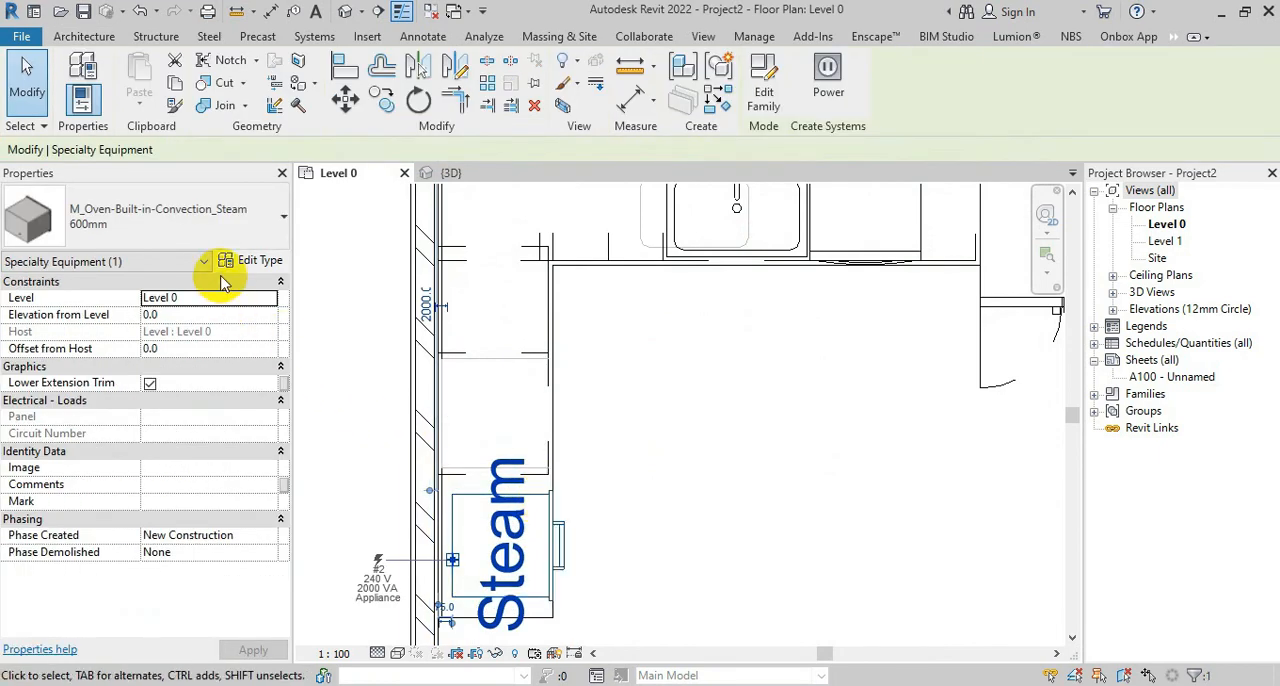
Turn off Show Label in the 600mm steam oven's type properties
left_click(248, 260)
left_click(774, 239)
left_click(950, 554)
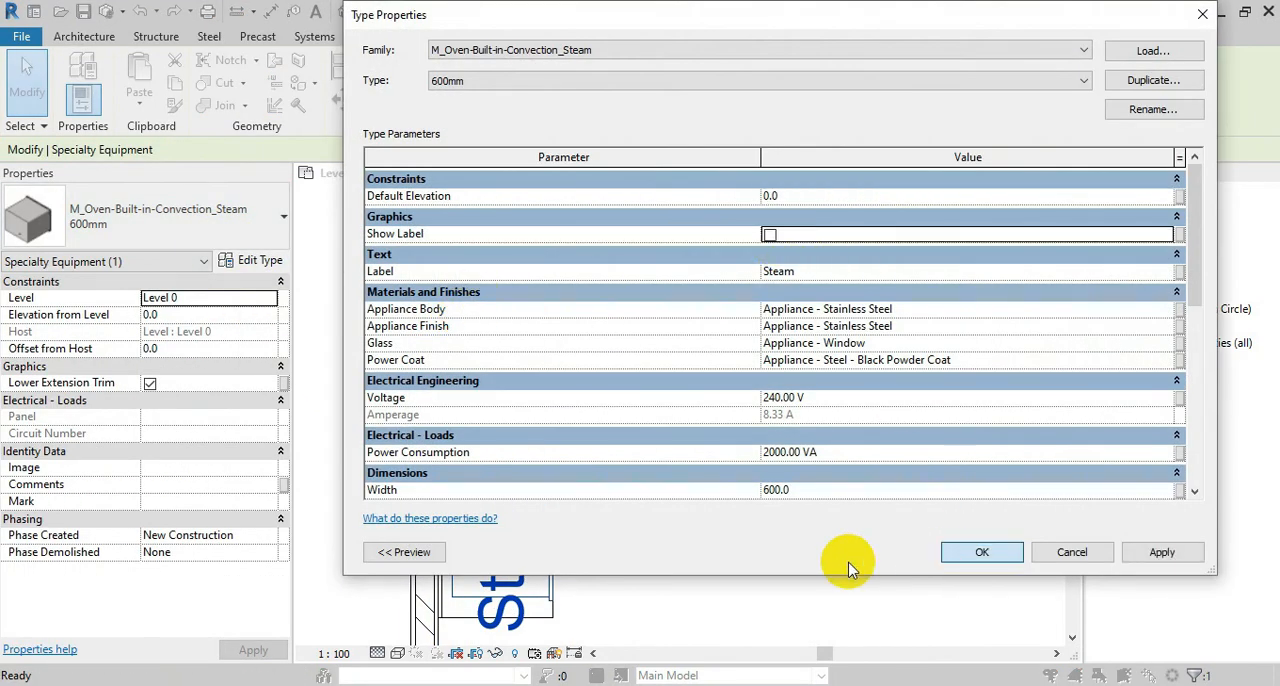
left_click(620, 359)
scroll(483, 598, "up", 3)
middle_click_drag(483, 598, 525, 505)
scroll(523, 502, "up", 1)
left_click(524, 507)
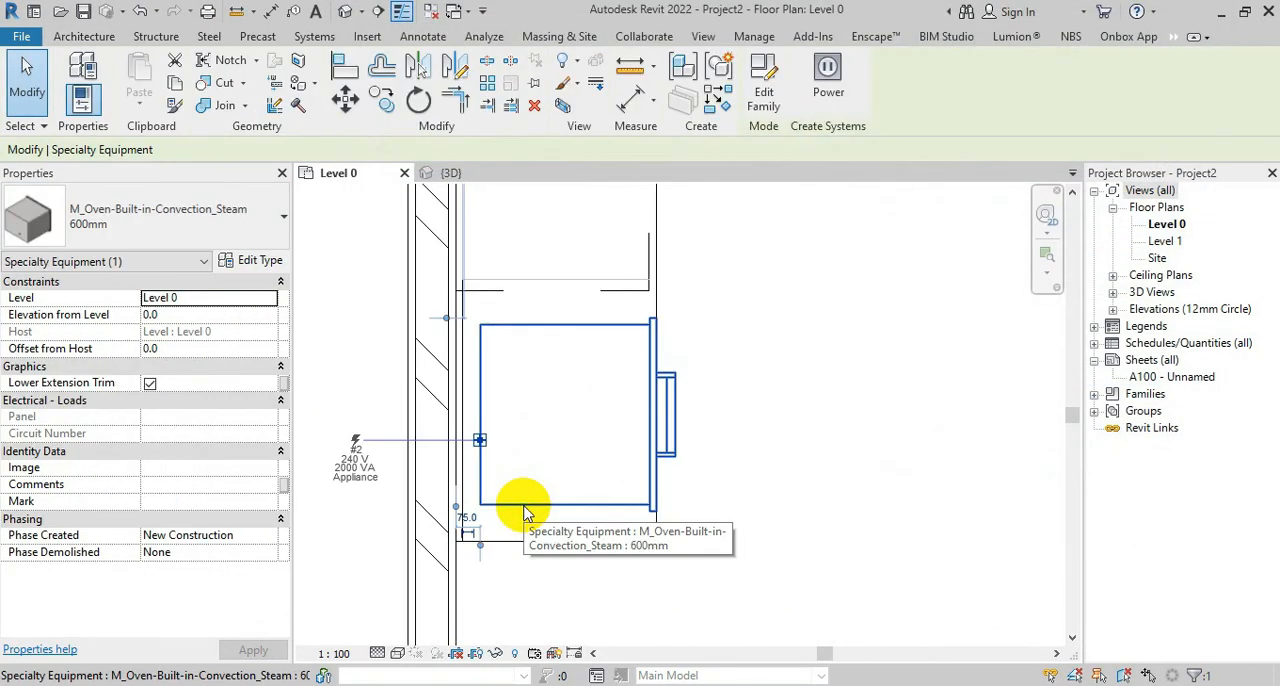
left_click(657, 596)
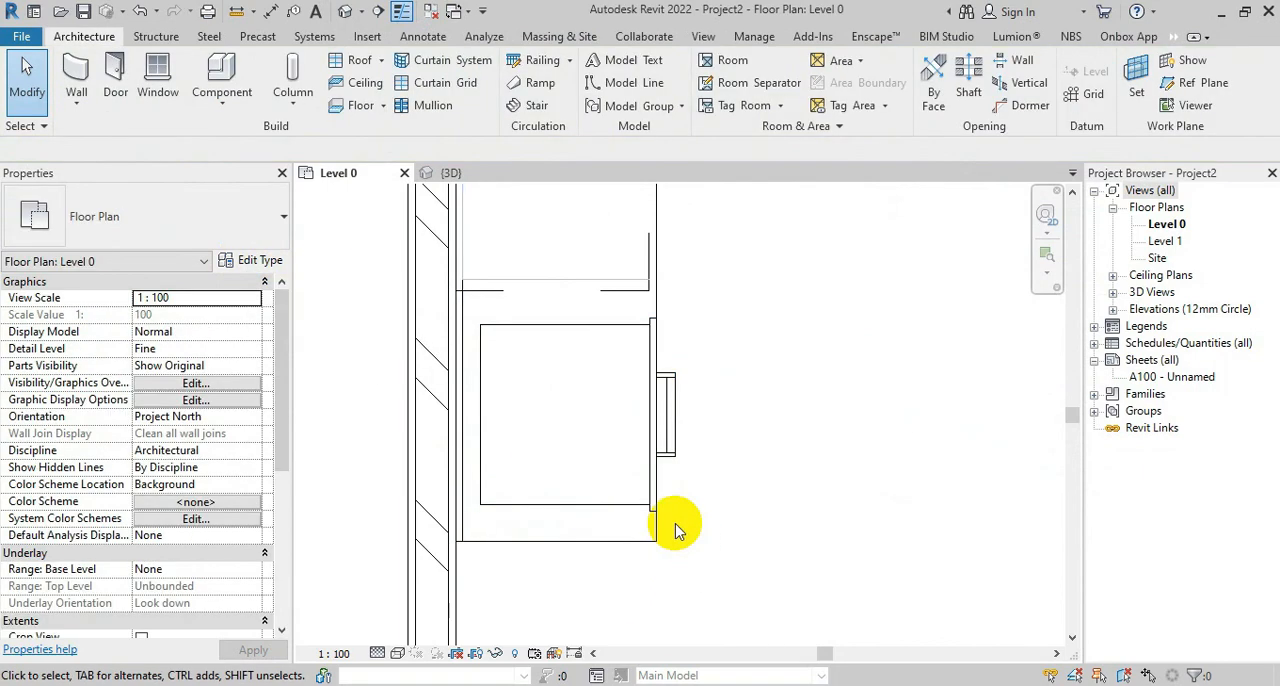
Move the steam oven in the Level 0 plan into the 664mm Built In base cabinet and check its fit in 3D
left_click(497, 285)
scroll(609, 546, "down", 3)
left_click(458, 175)
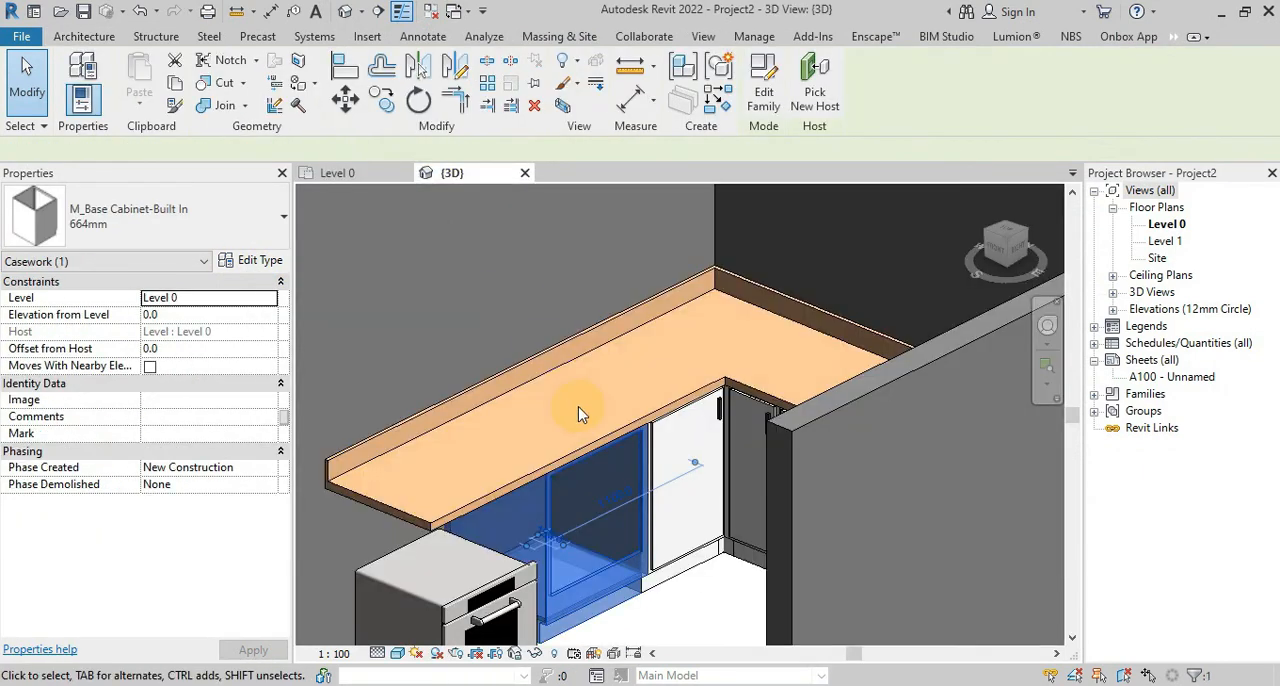
scroll(590, 415, "down", 2)
scroll(590, 415, "up", 1)
left_click(372, 173)
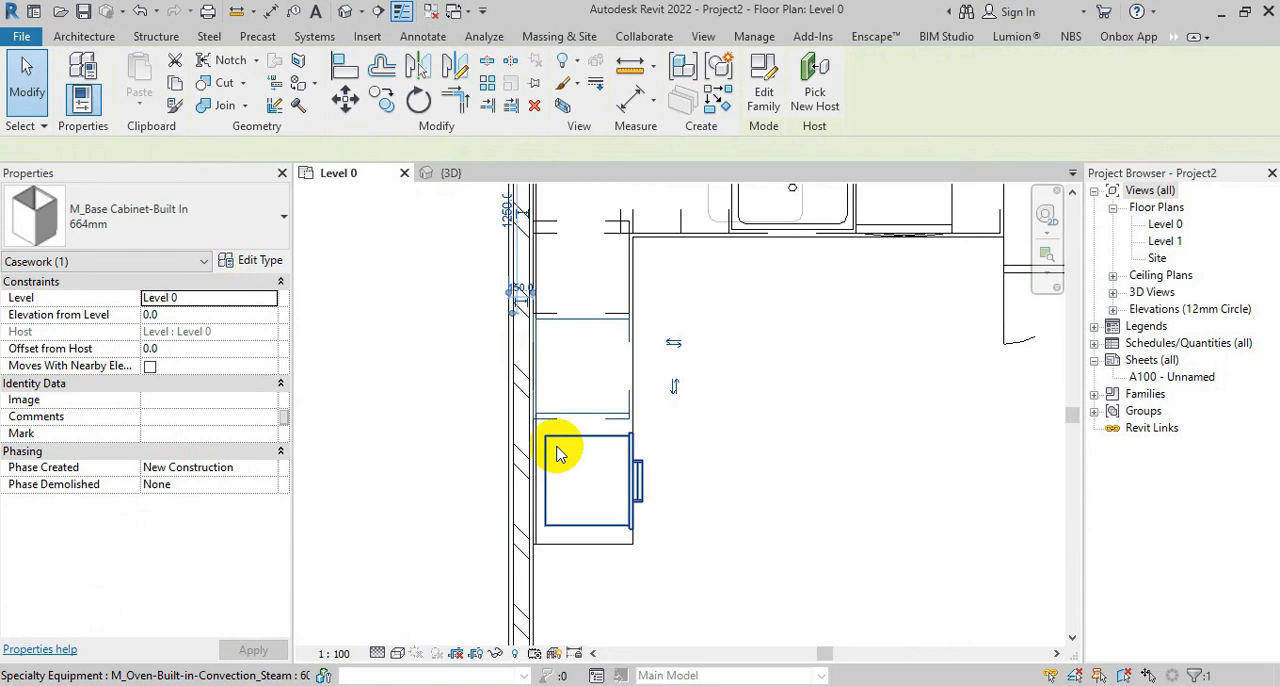
left_click(586, 525)
left_click(345, 97)
left_click(548, 492)
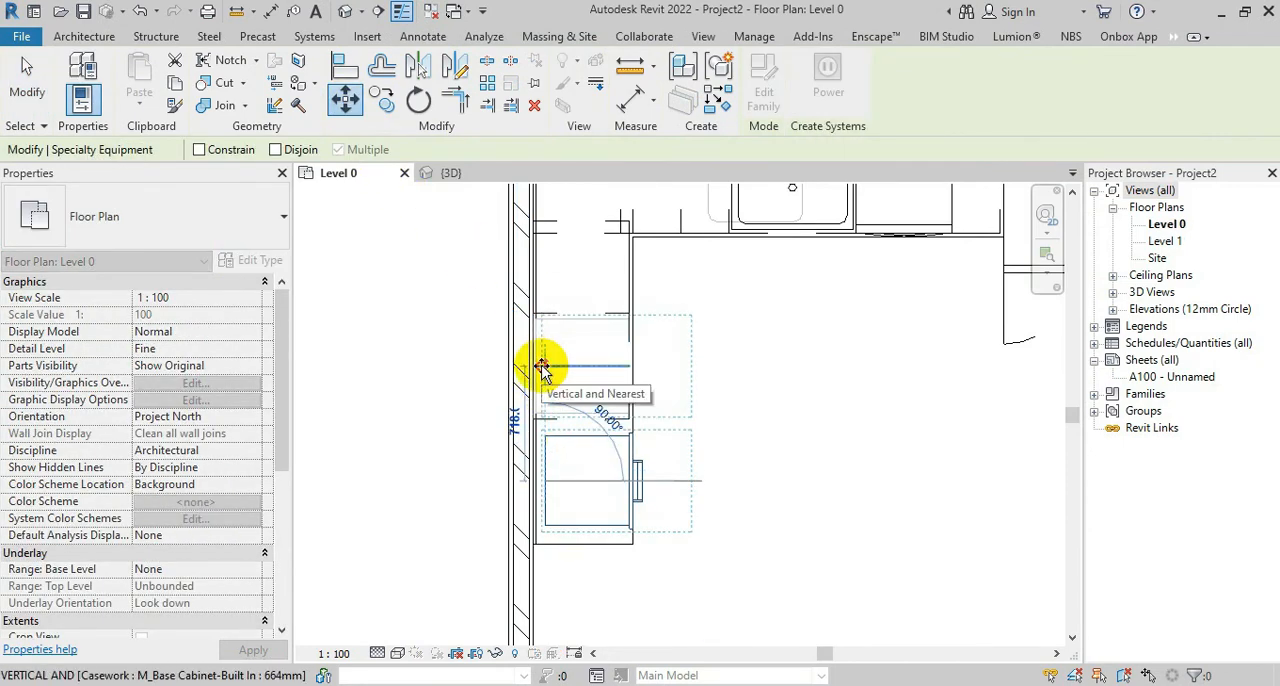
left_click(541, 369)
key("Escape")
key("ctrl+Tab")
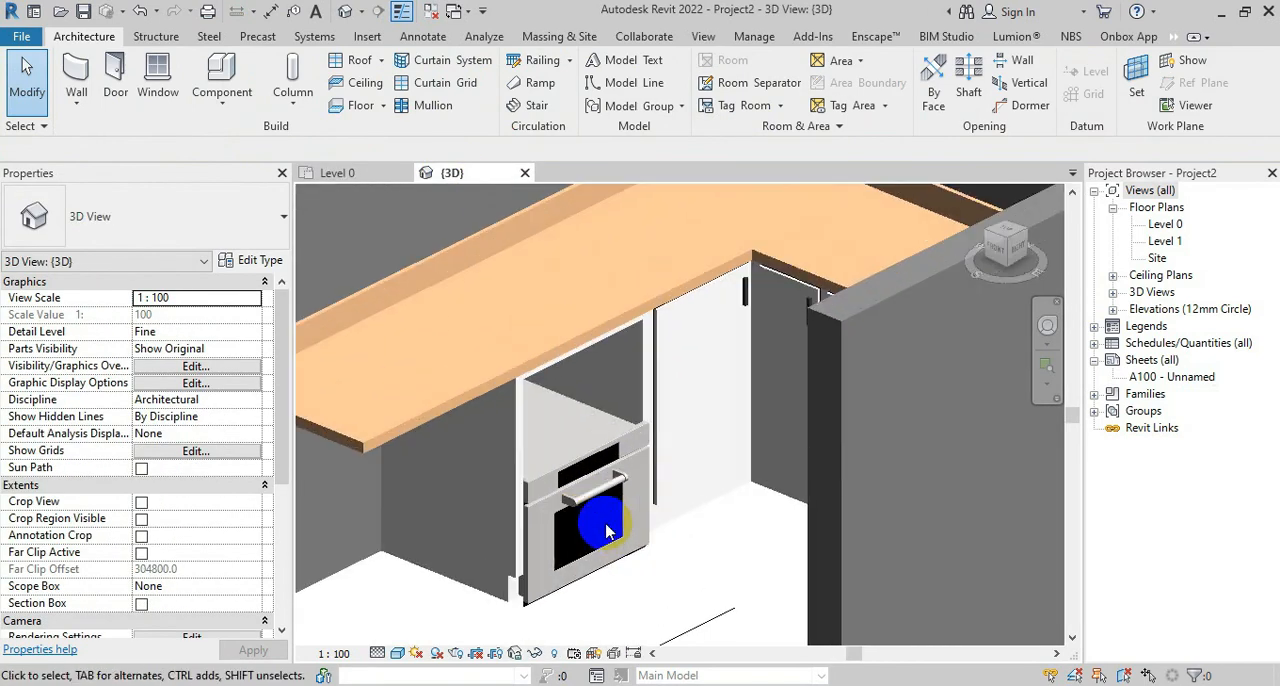
left_click(335, 173)
Draw a vertical building section line through the middle of the kitchen plan, looking toward the oven wall
scroll(588, 490, "down", 3)
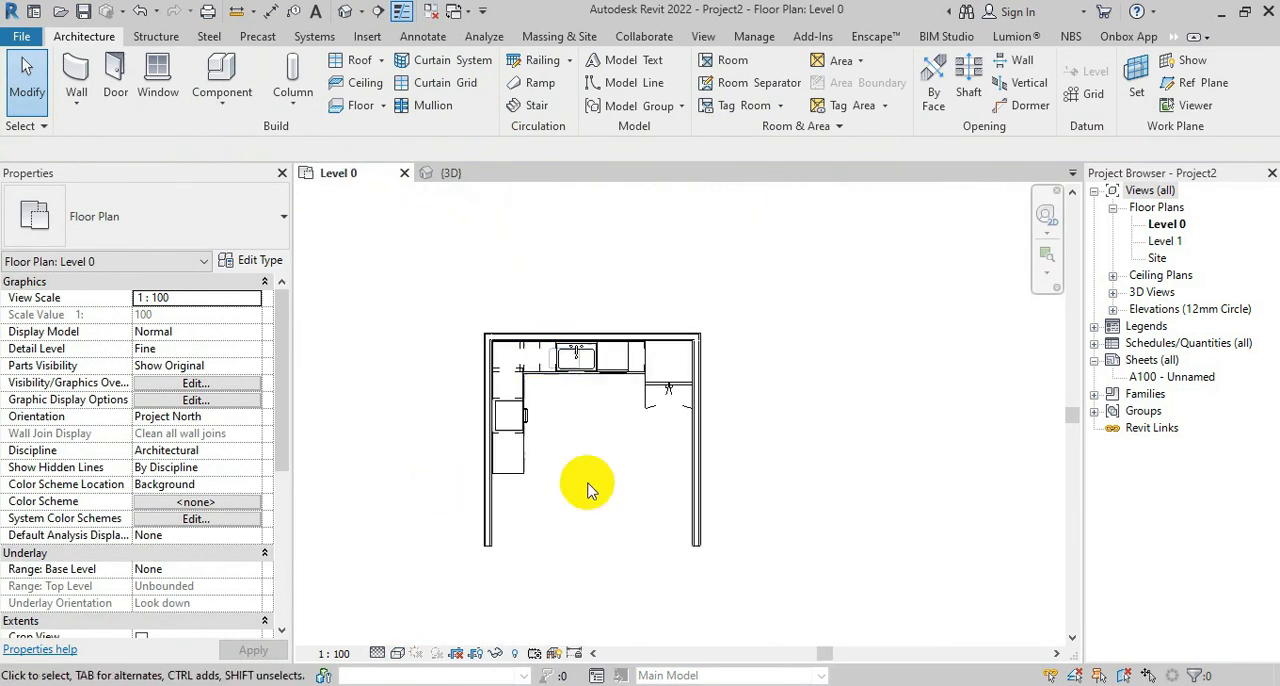
middle_click_drag(588, 490, 537, 485)
left_click(376, 12)
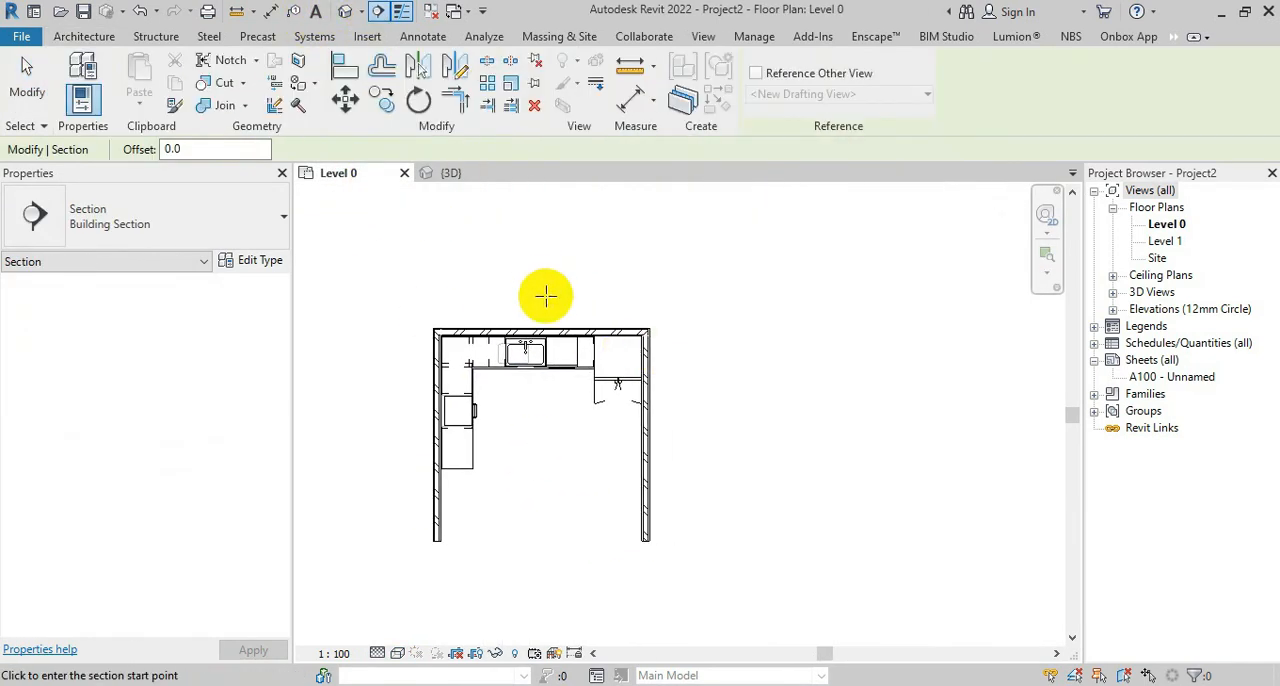
left_click(535, 600)
left_click(538, 255)
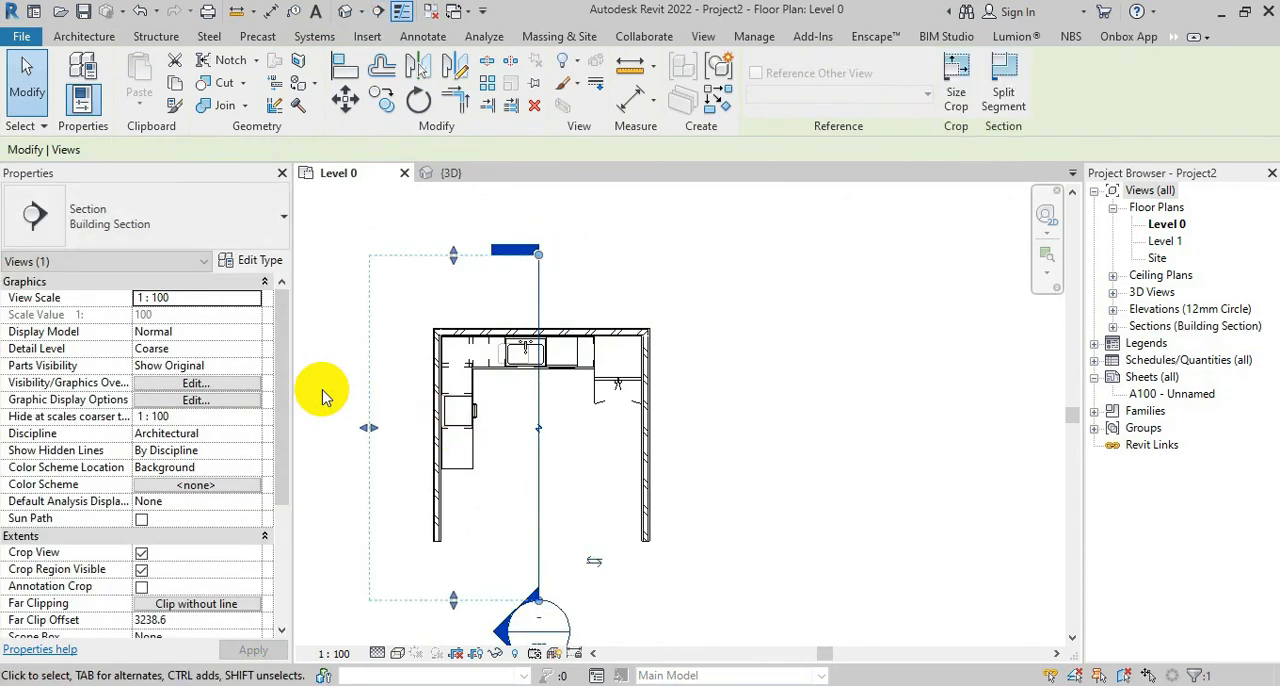
key("Escape")
Try to draw a second building section across the kitchen between the two side walls
left_click(376, 12)
left_click(345, 414)
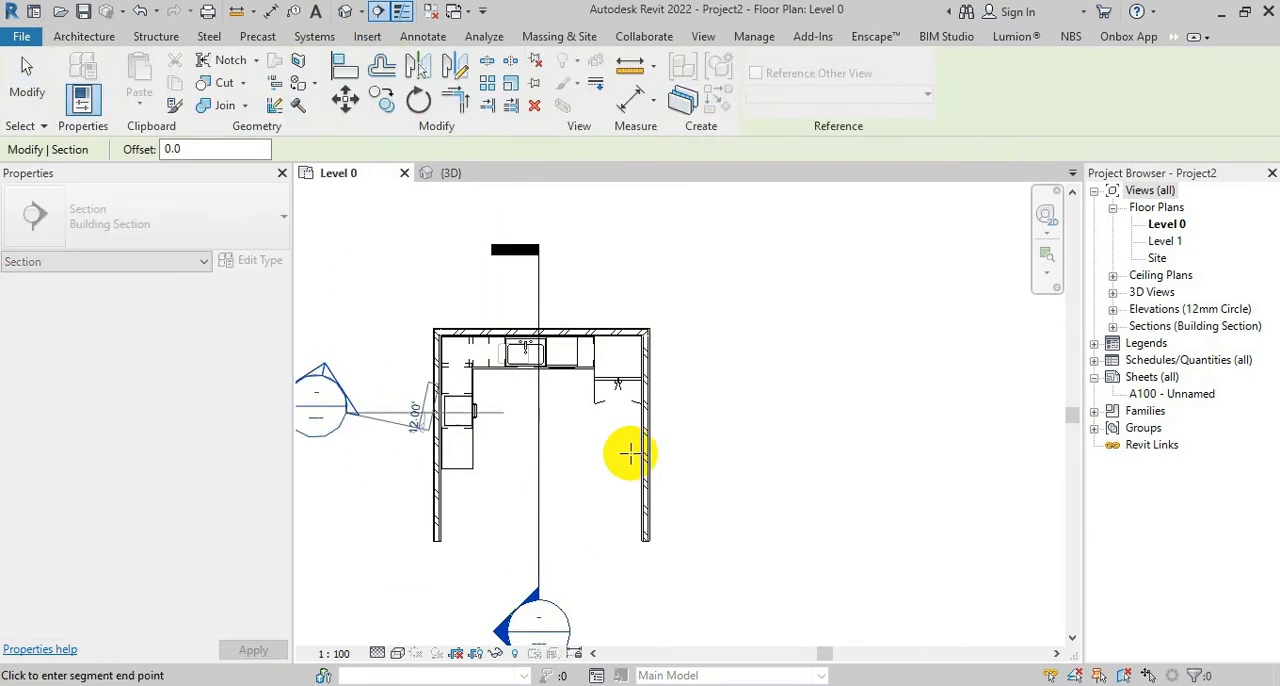
left_click(710, 418)
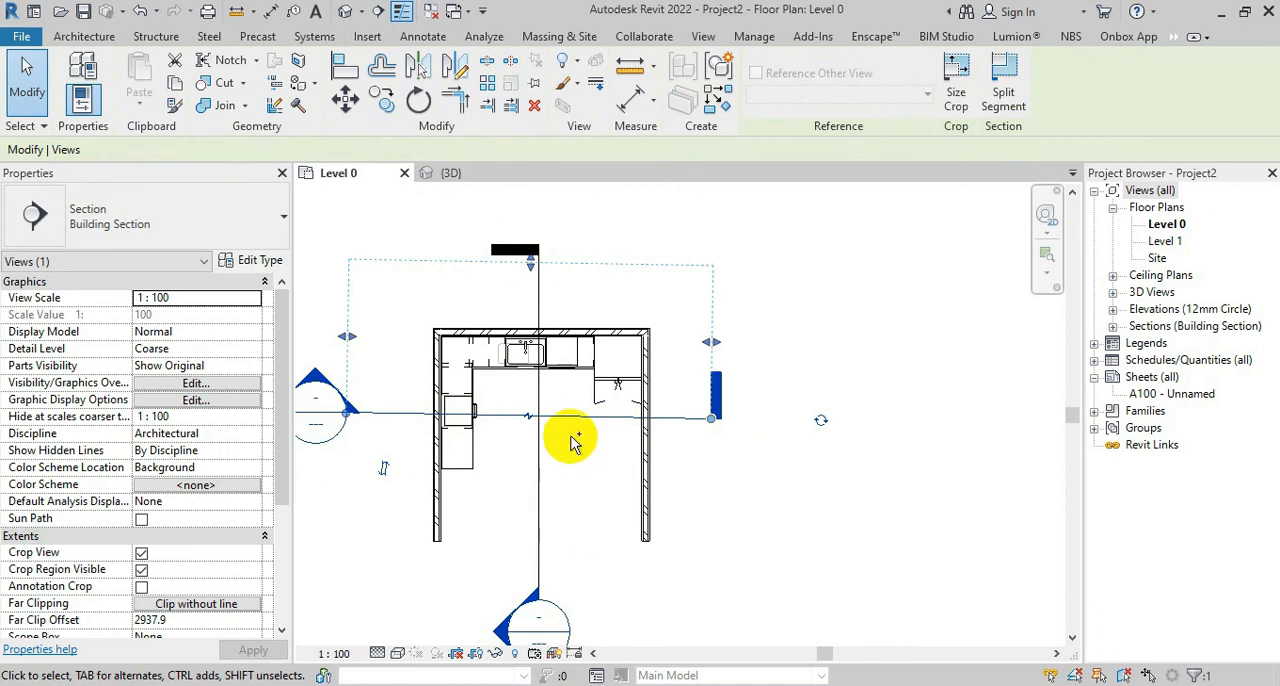
key("Escape")
Draw a straight horizontal building section across both side walls, looking toward the sink wall
left_click(378, 11)
left_click(337, 432)
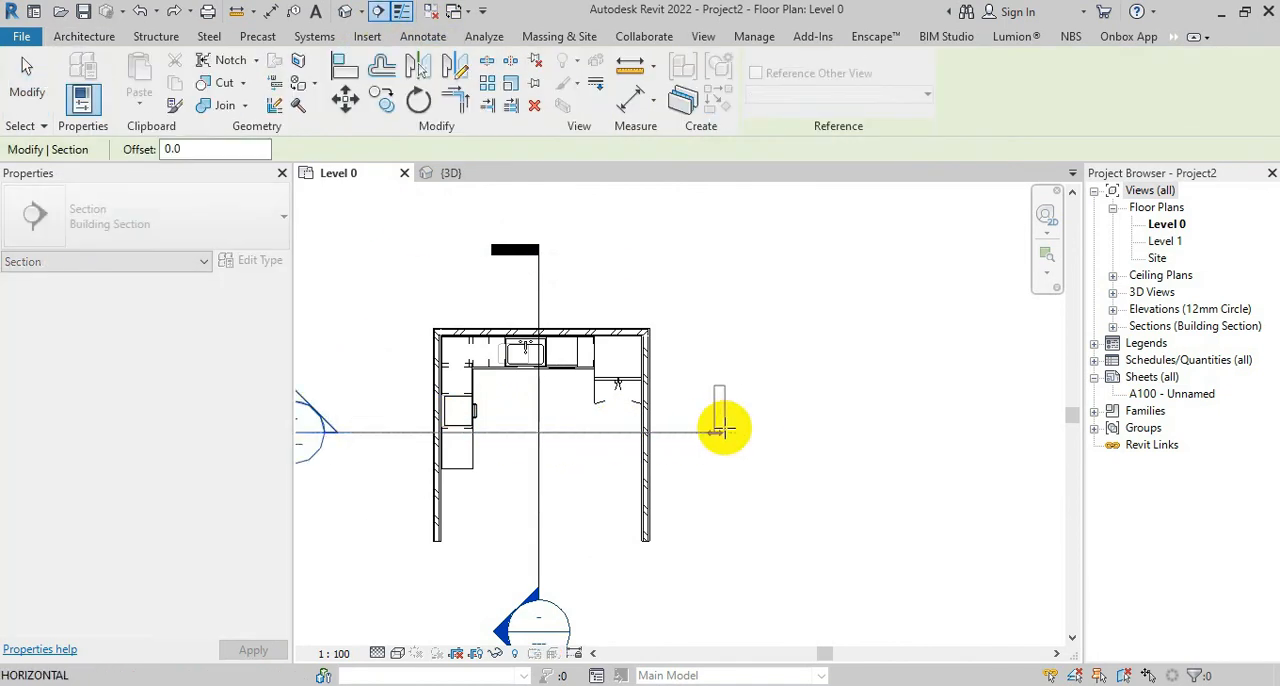
left_click(760, 429)
key("Escape")
scroll(609, 392, "down", 2)
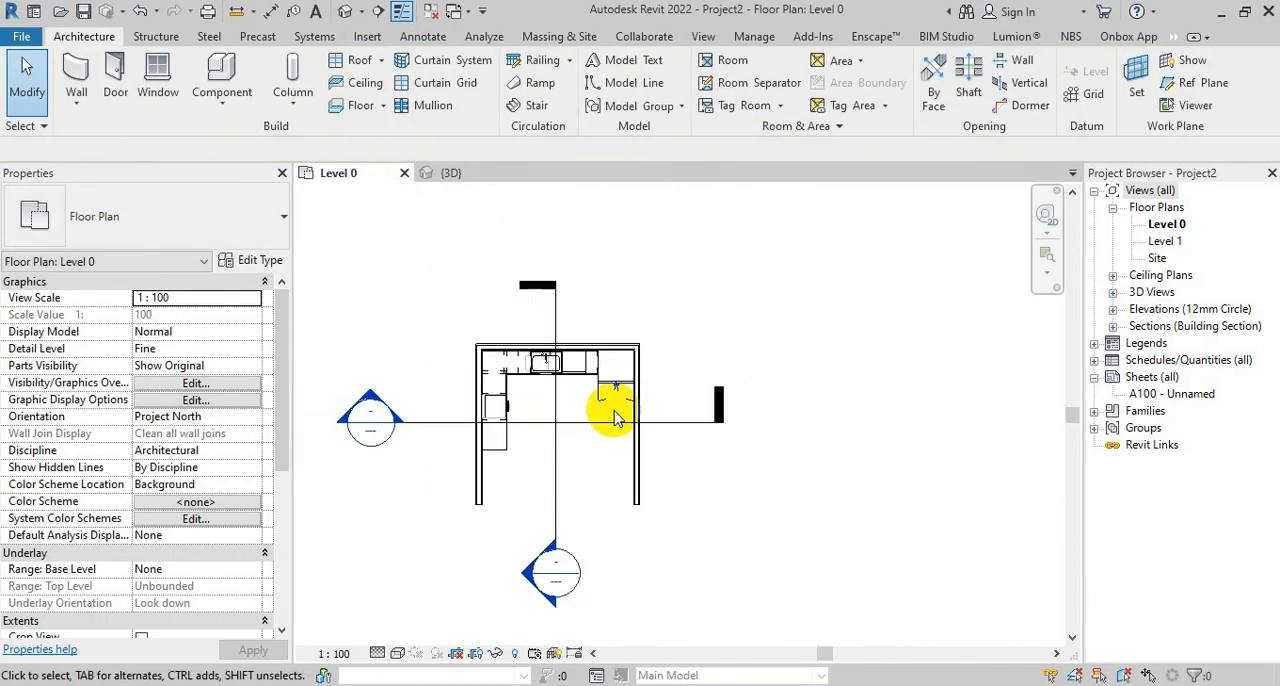
left_click(553, 411)
key("Escape")
left_click(555, 449)
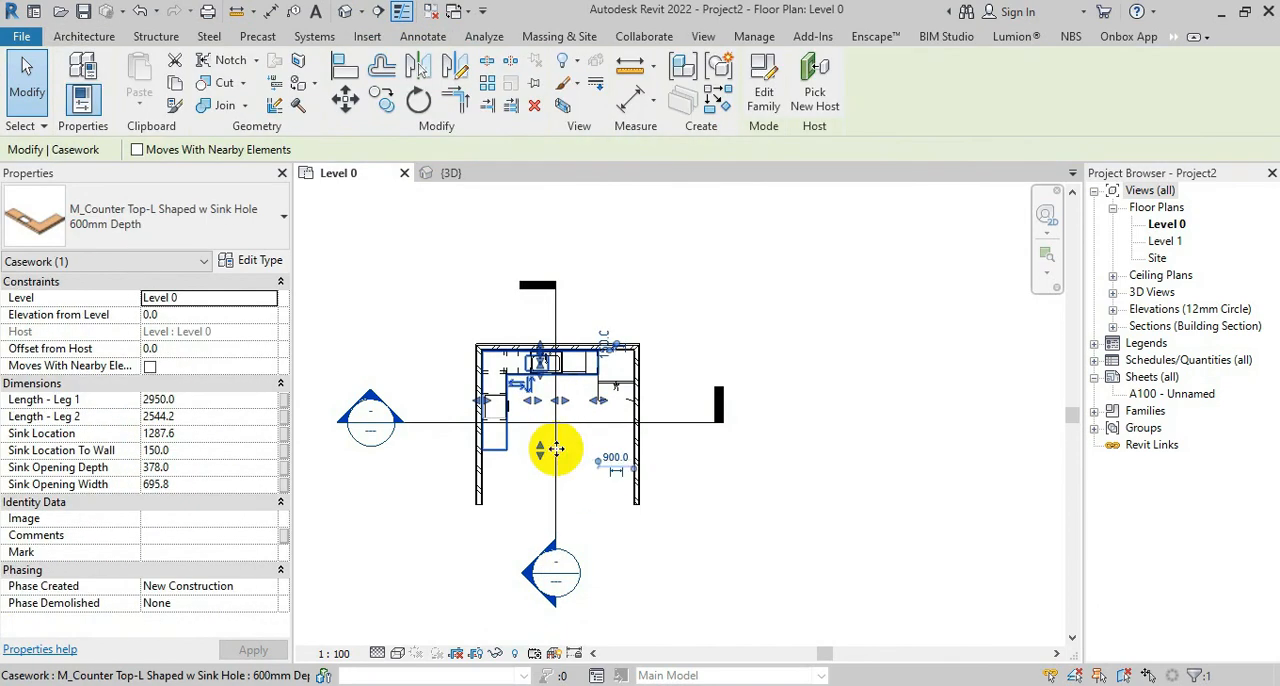
key("Escape")
Open Section 1 and move the steam oven up from the floor to the bottom of the Built In cabinet's opening
left_click(1113, 327)
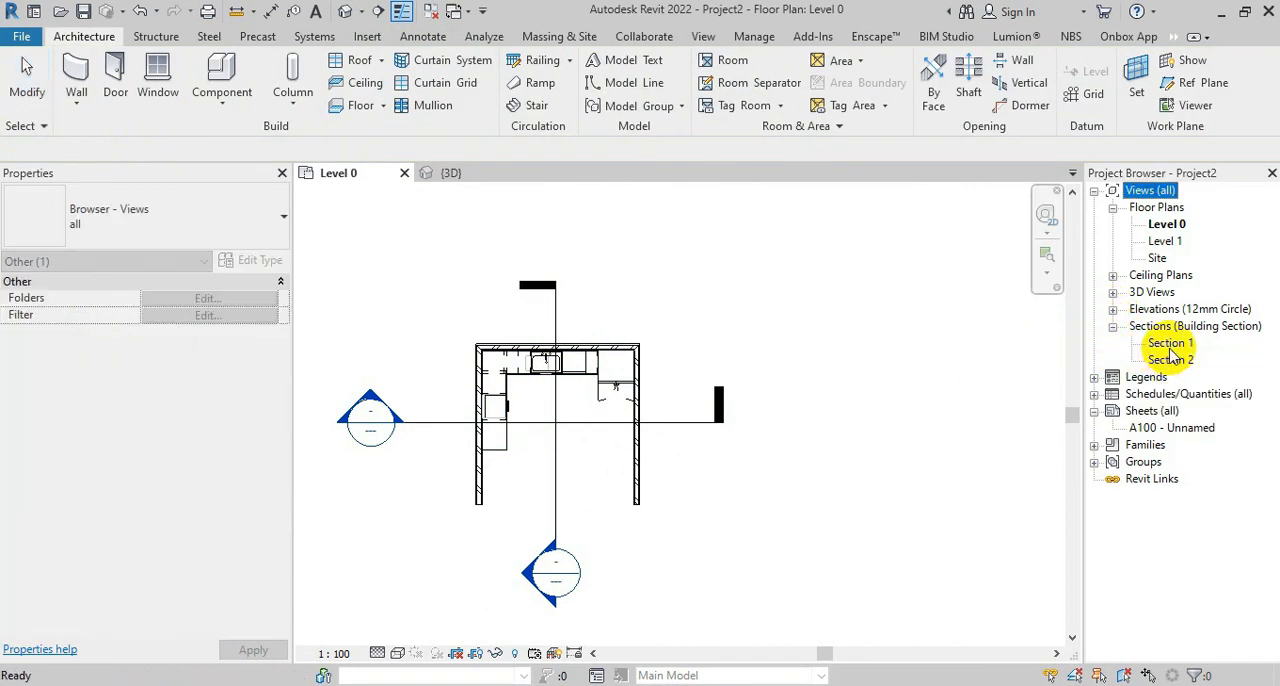
double_click(1170, 345)
scroll(714, 380, "up", 5)
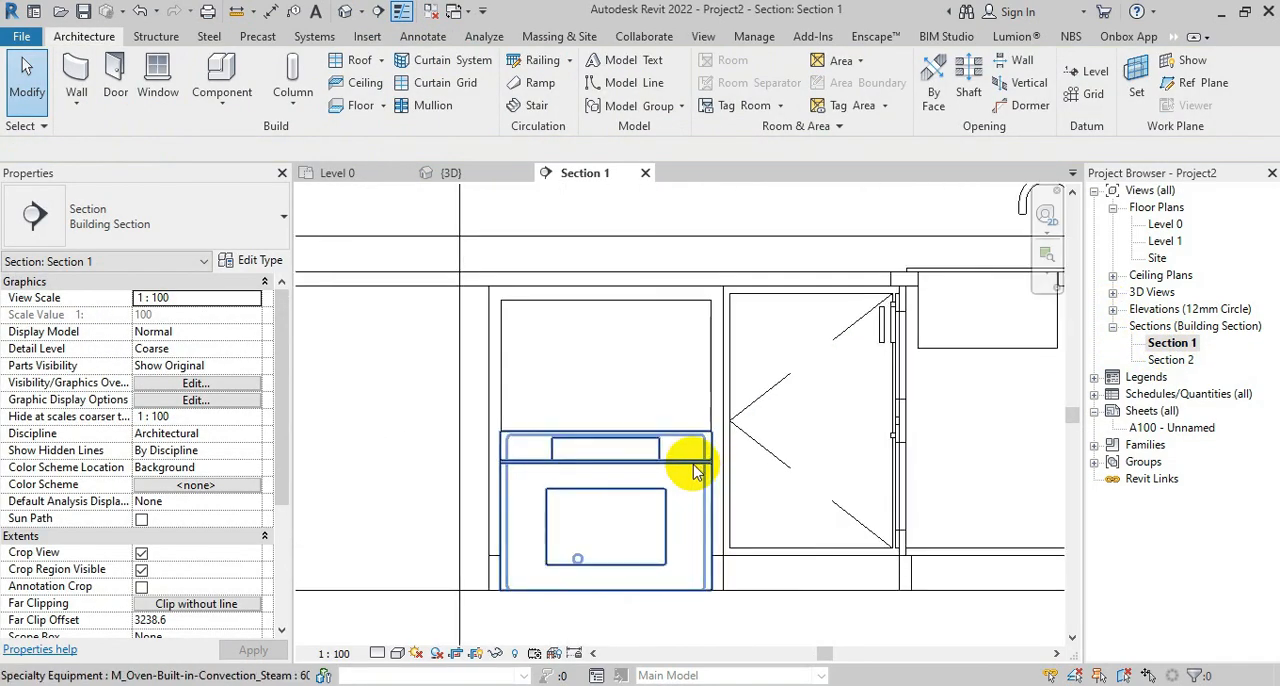
left_click(686, 391)
scroll(542, 586, "up", 1)
left_click(348, 101)
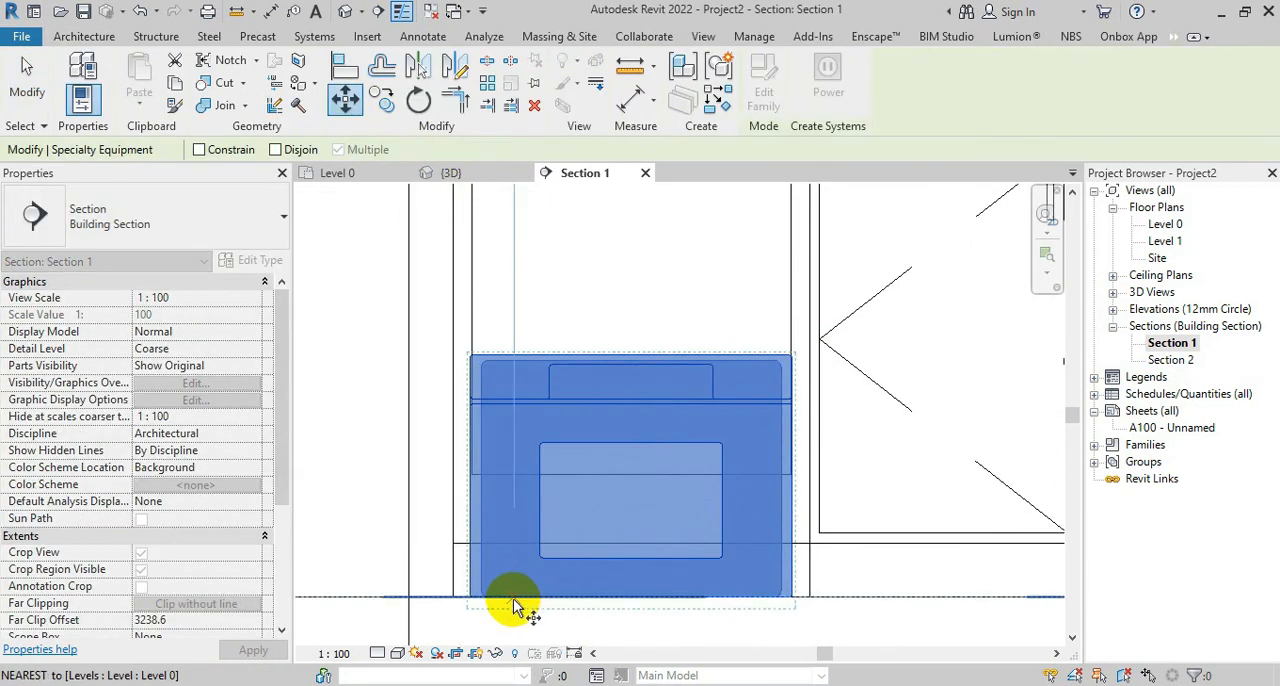
left_click(514, 600)
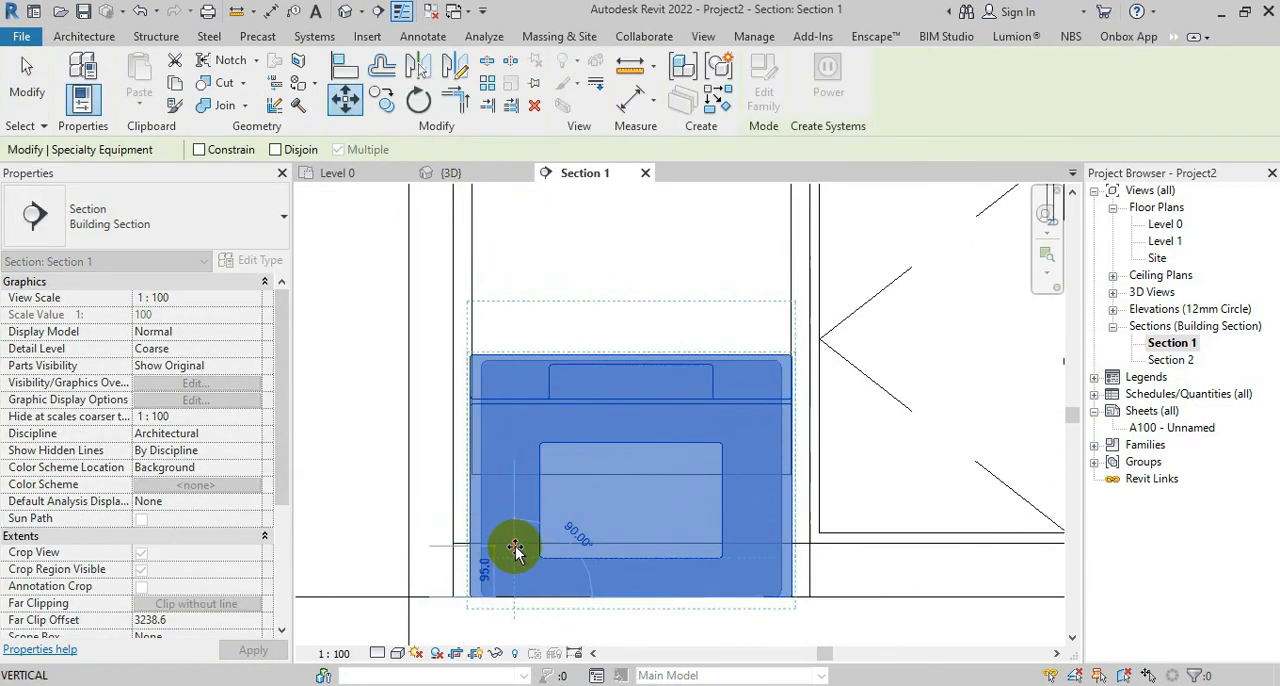
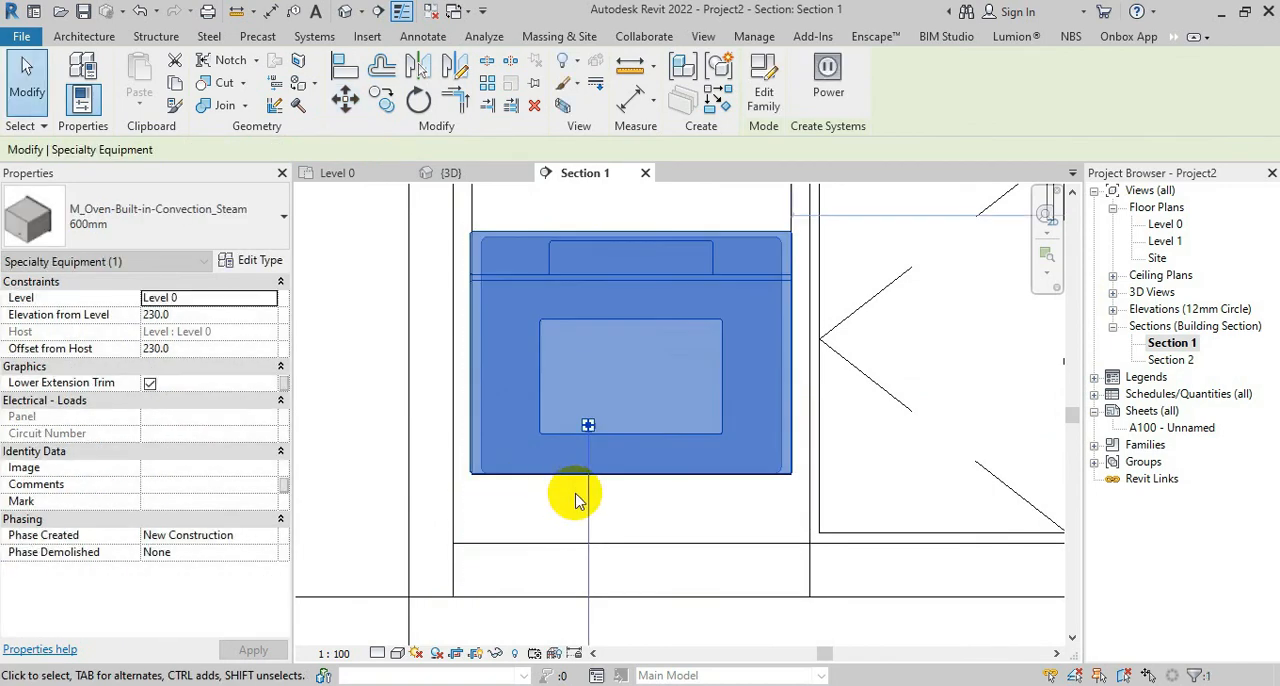
Set the height of the built-in steam oven's 600mm type to 600 mm, working from the Section 1 view
left_click(486, 206)
left_click(451, 173)
middle_click_drag(558, 527, 660, 606, "shift")
left_click(337, 172)
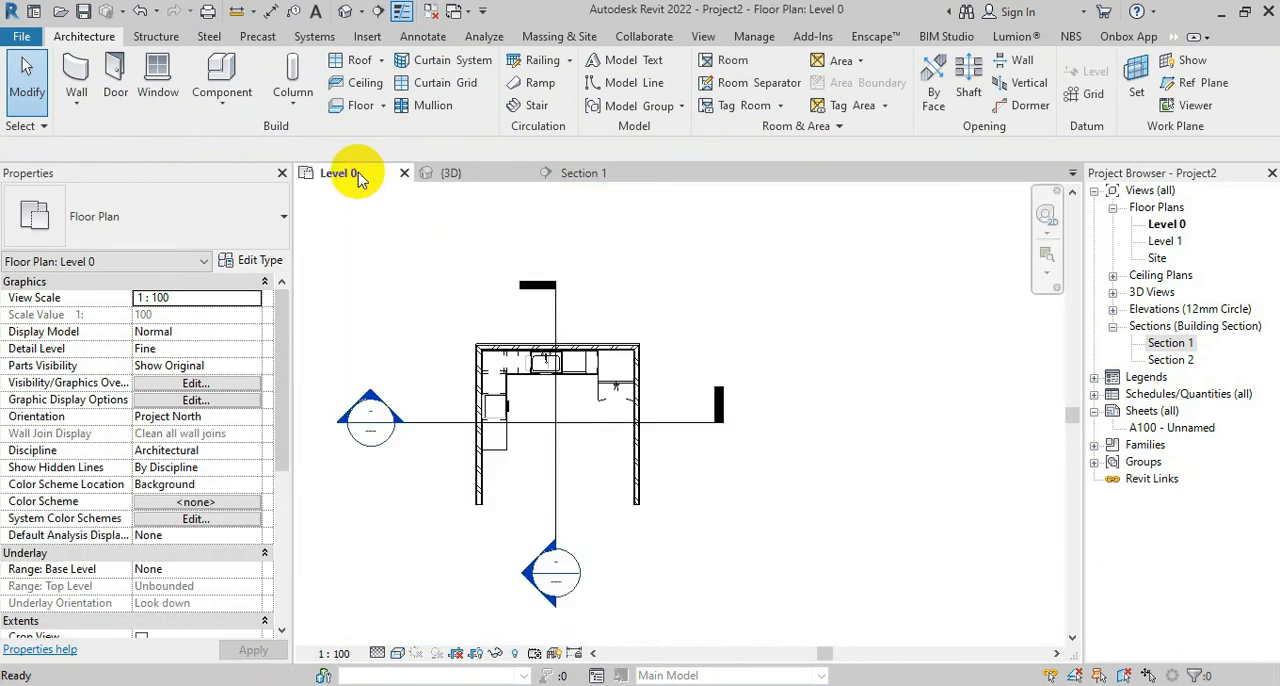
scroll(517, 380, "up", 2)
left_click(571, 172)
middle_click_drag(609, 350, 609, 587)
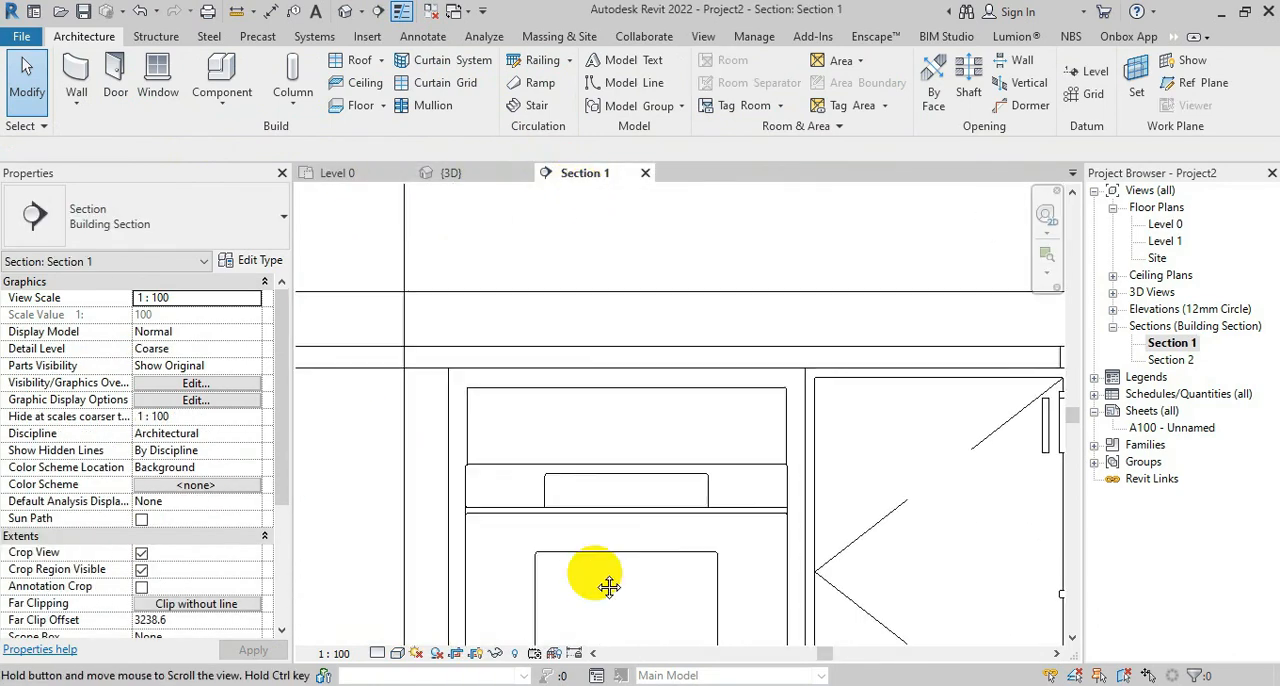
left_click(705, 470)
left_click(252, 260)
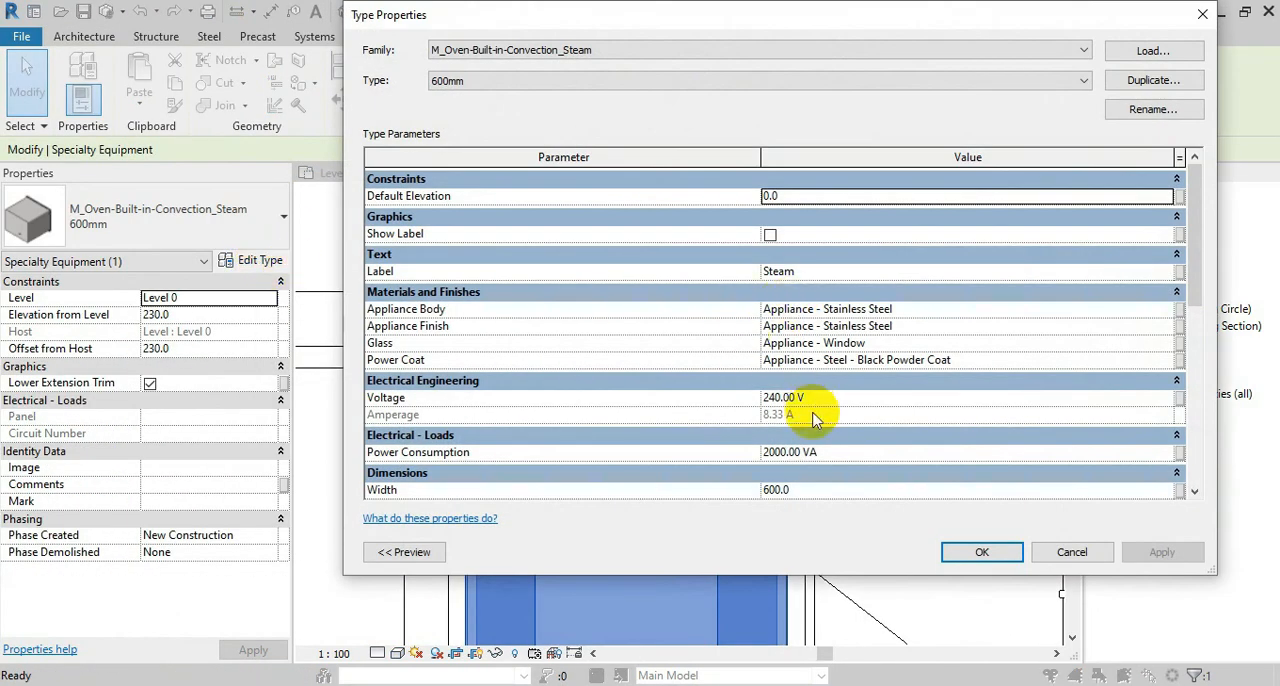
left_click_drag(1195, 278, 1195, 338)
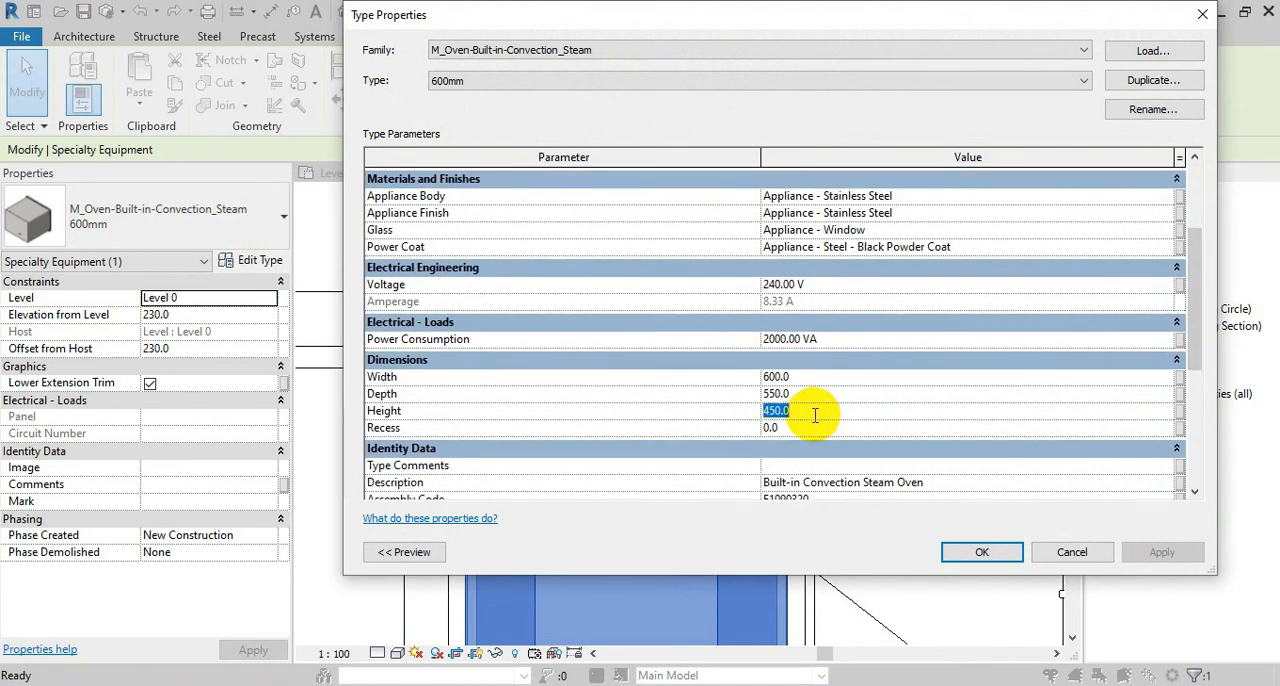
left_click(957, 553)
Check the oven's fit in the 3D view and its type dimensions, and return to the Level 0 plan
left_click(460, 173)
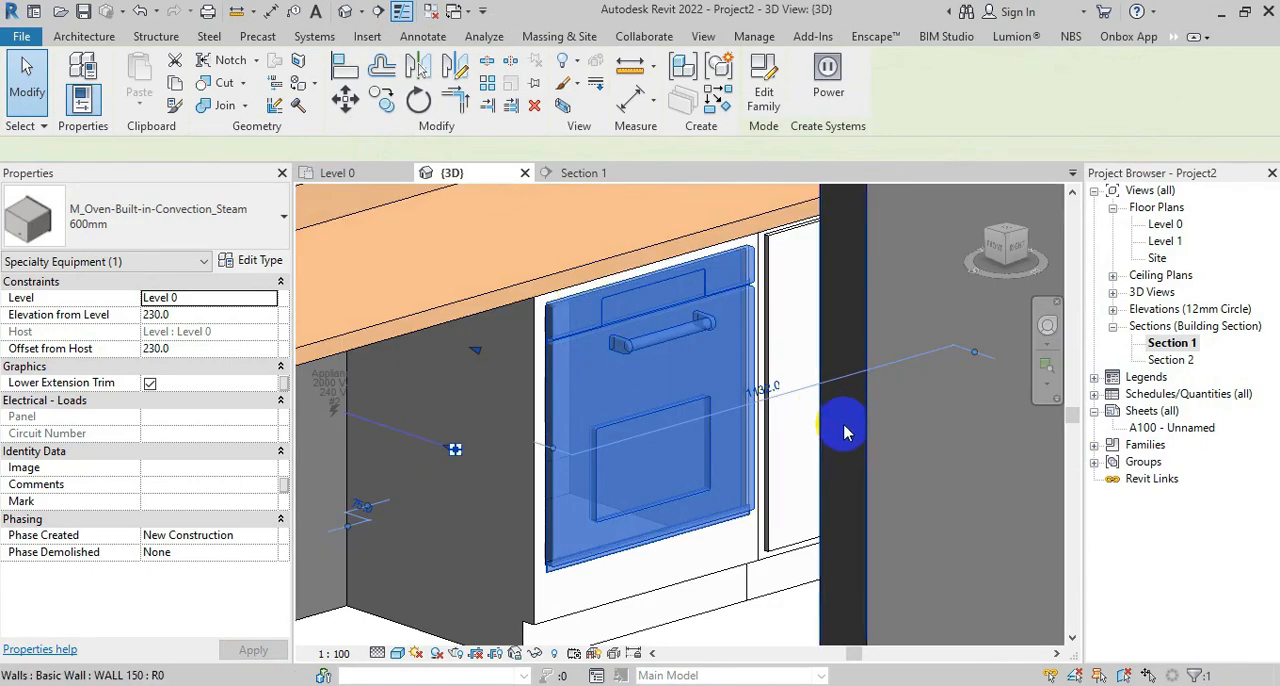
middle_click_drag(845, 432, 620, 600, "shift")
left_click(272, 260)
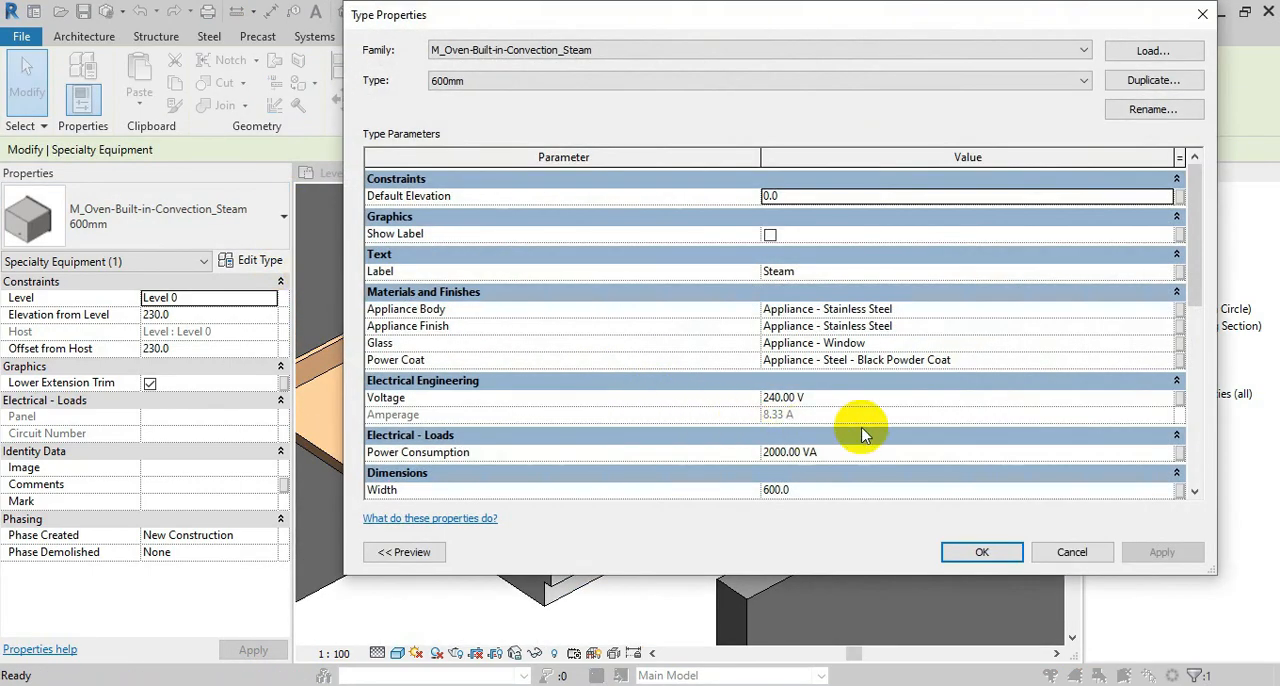
scroll(865, 435, "down", 1)
key("Escape")
key("Escape")
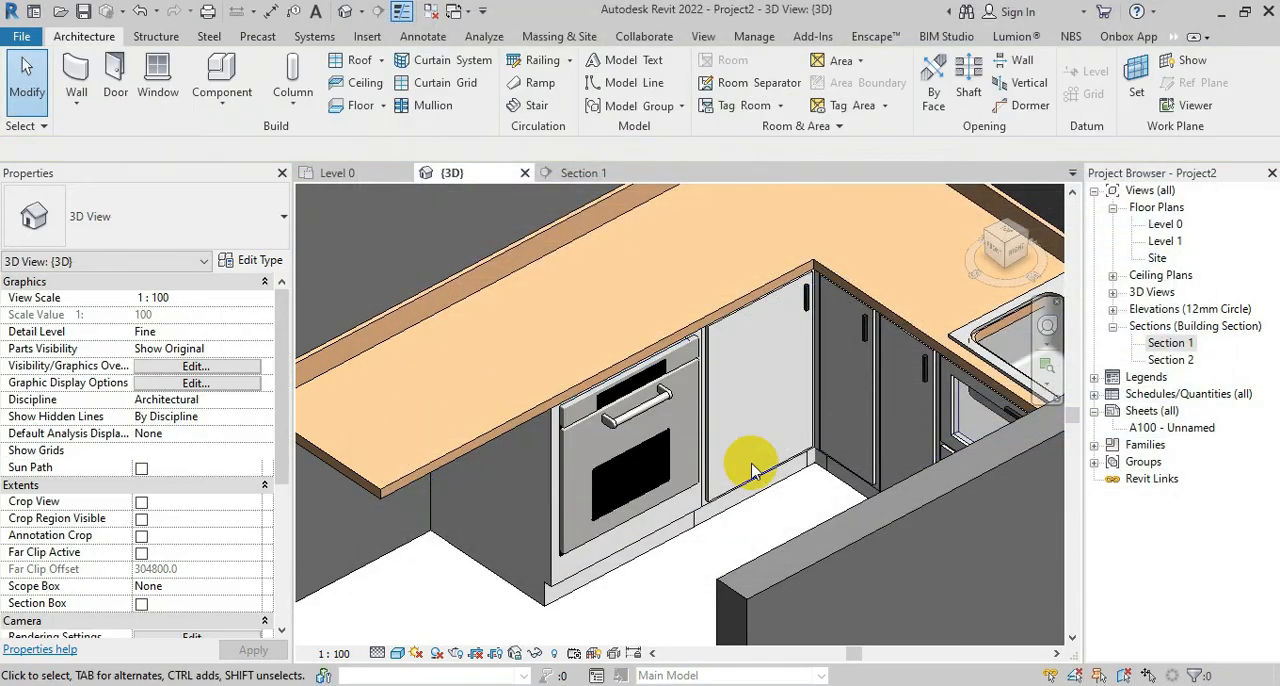
middle_click_drag(579, 372, 485, 251, "shift")
left_click(383, 177)
scroll(480, 360, "up", 5)
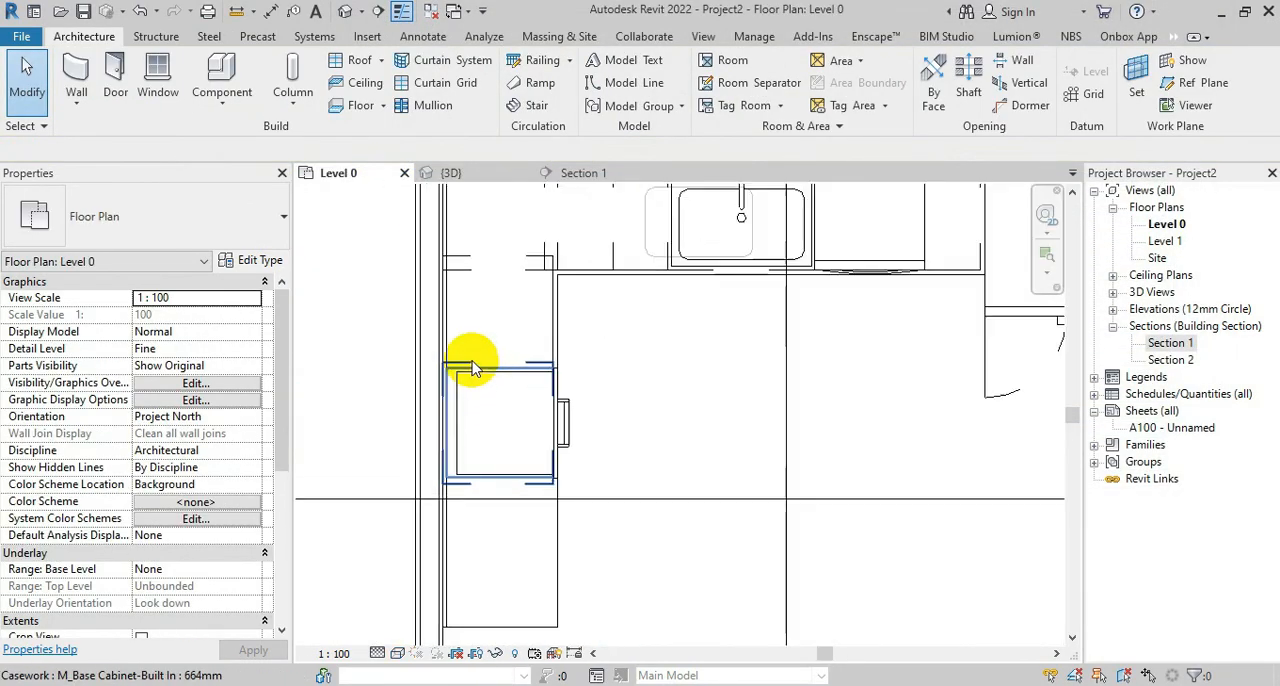
left_click(703, 229)
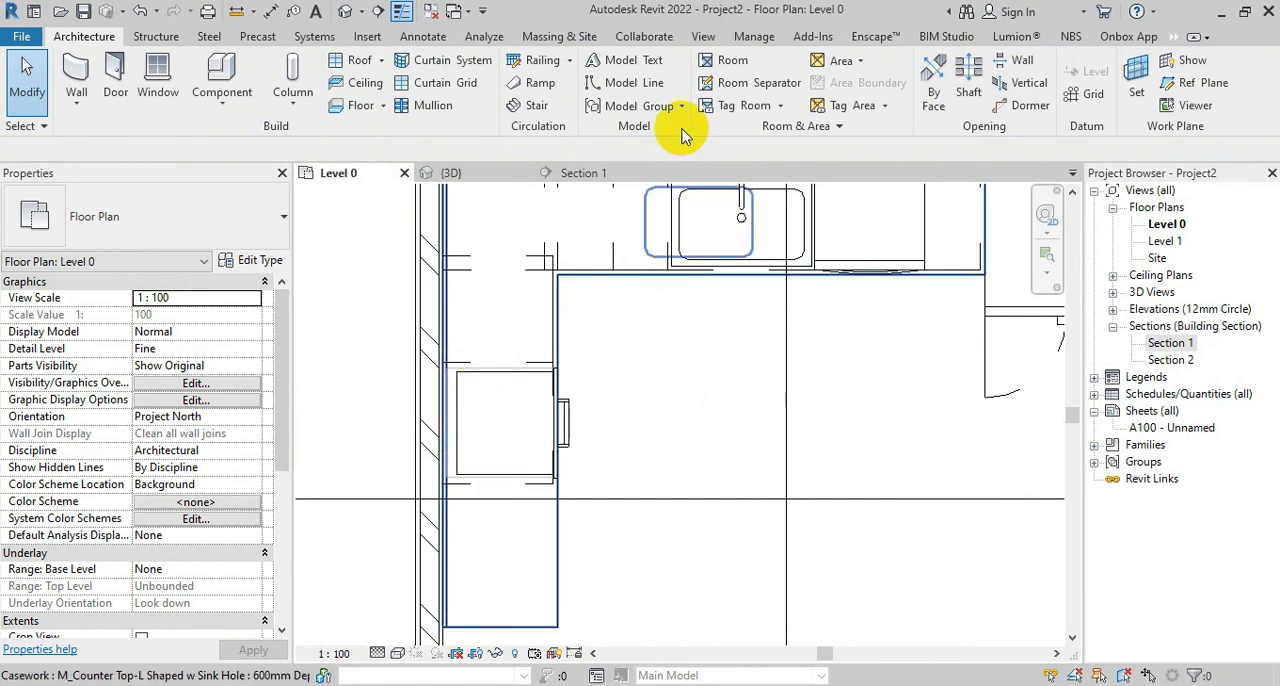
left_click(210, 75)
left_click(763, 85)
left_click(487, 247)
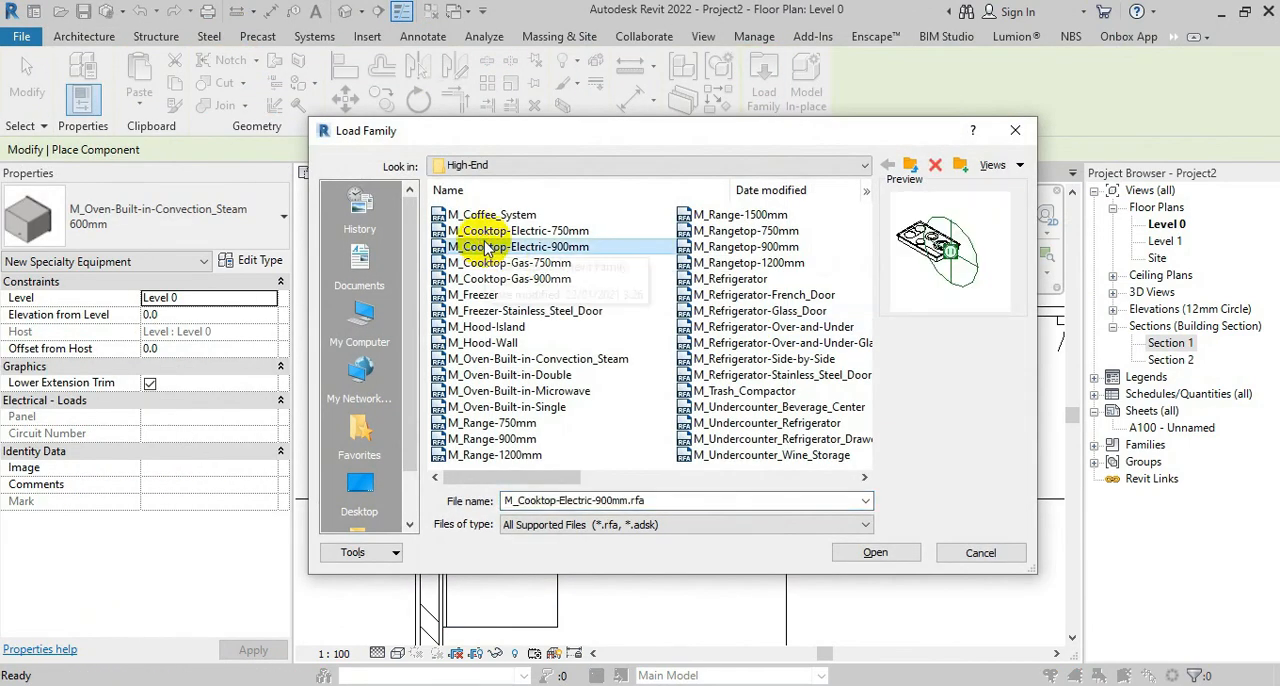
key("Up")
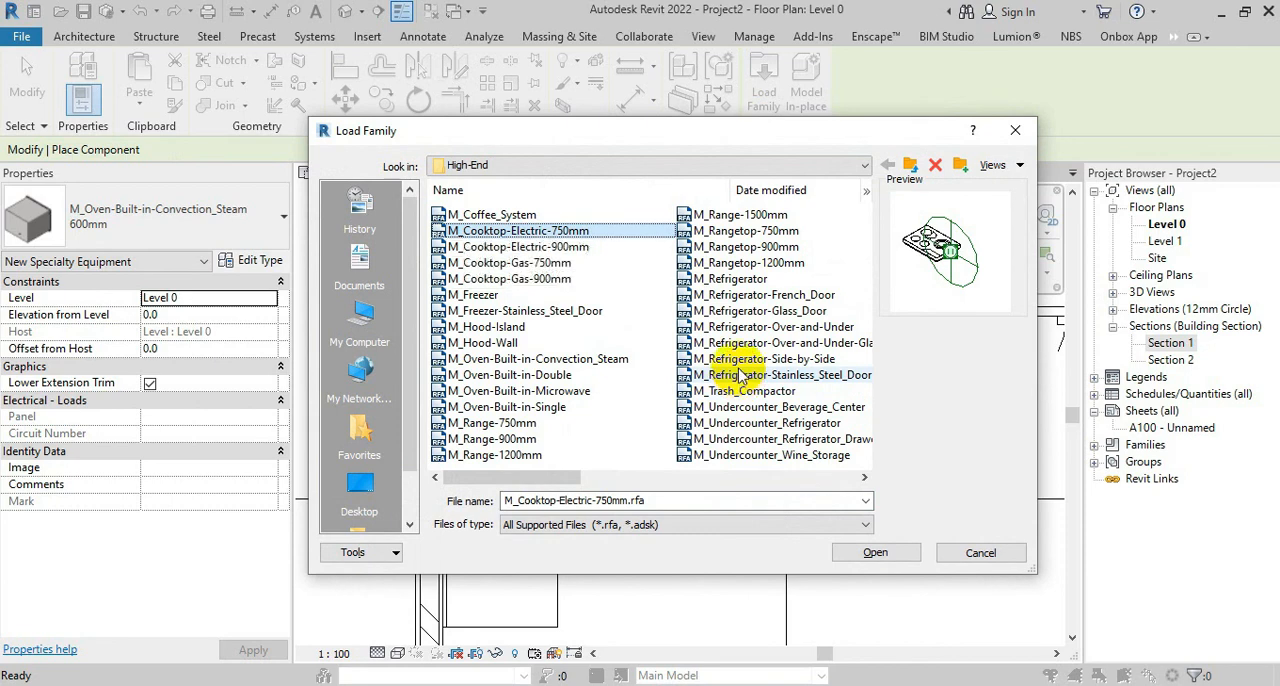
left_click(875, 552)
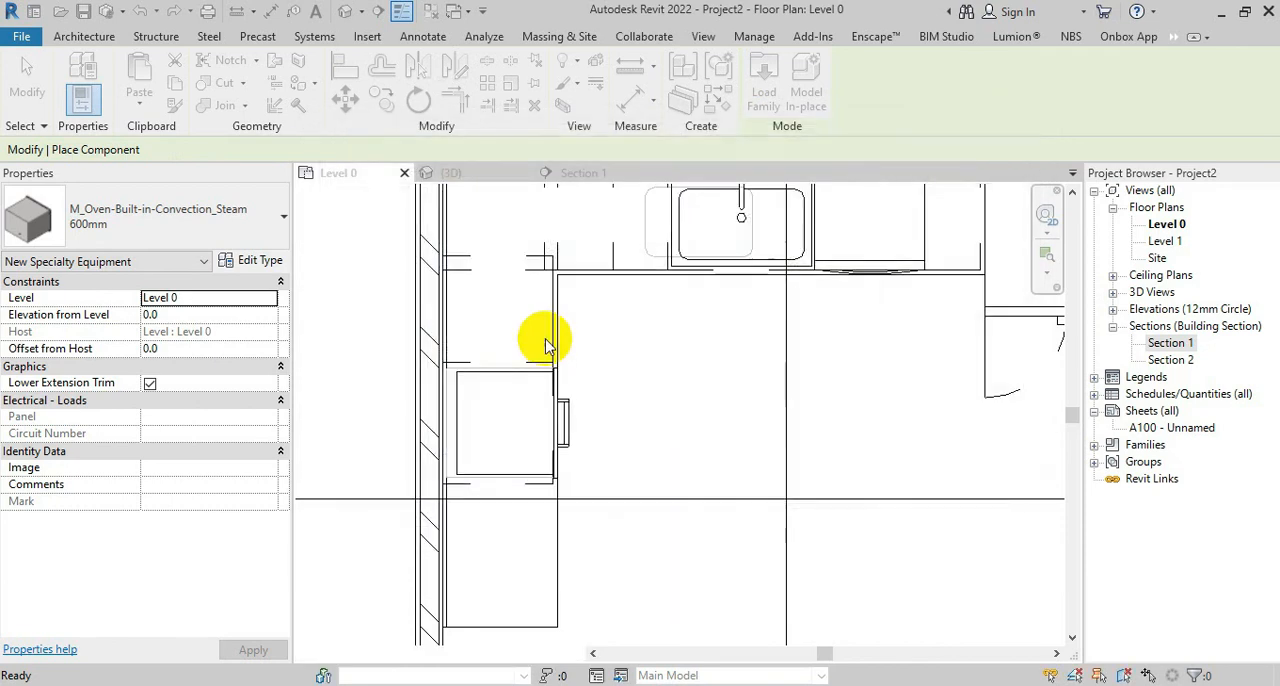
left_click(941, 80)
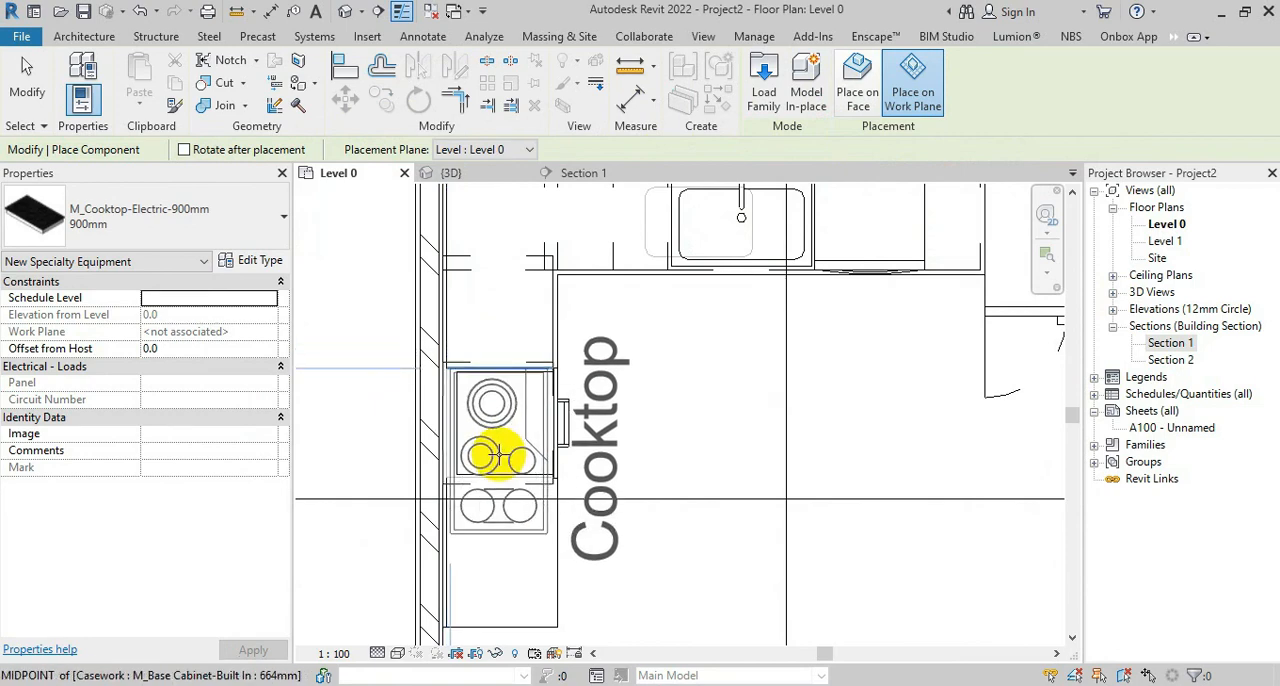
scroll(496, 457, "up", 2)
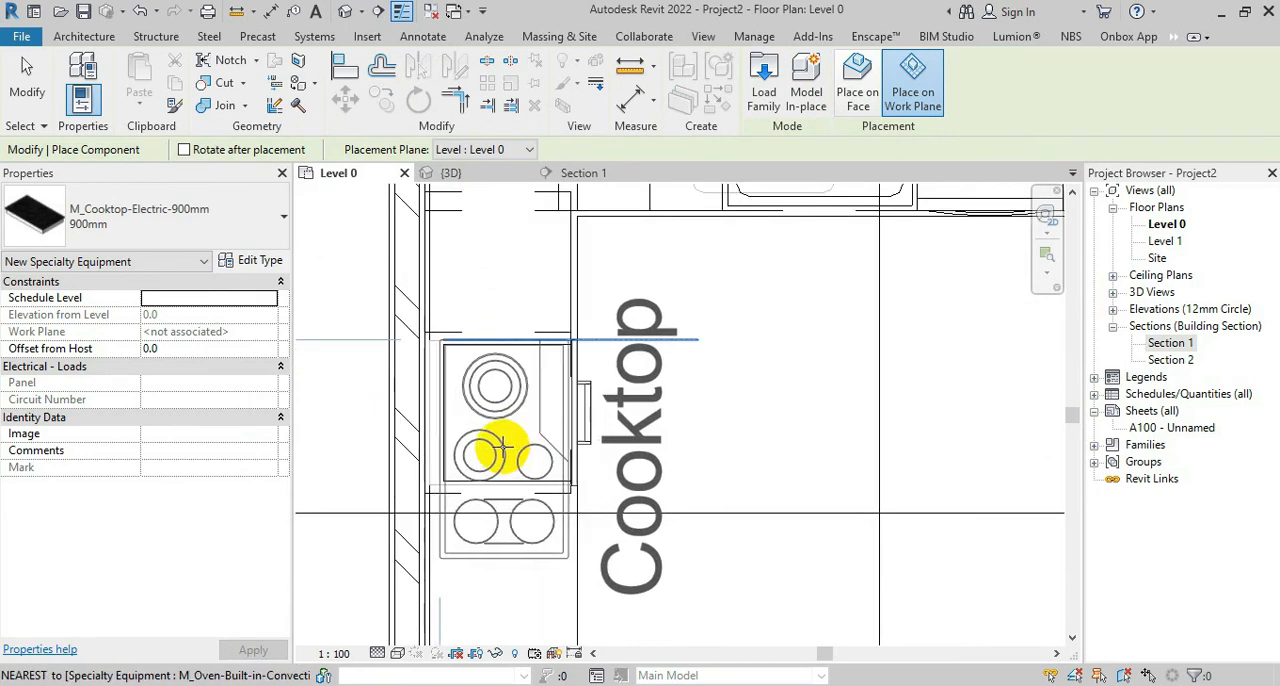
scroll(500, 452, "up", 2)
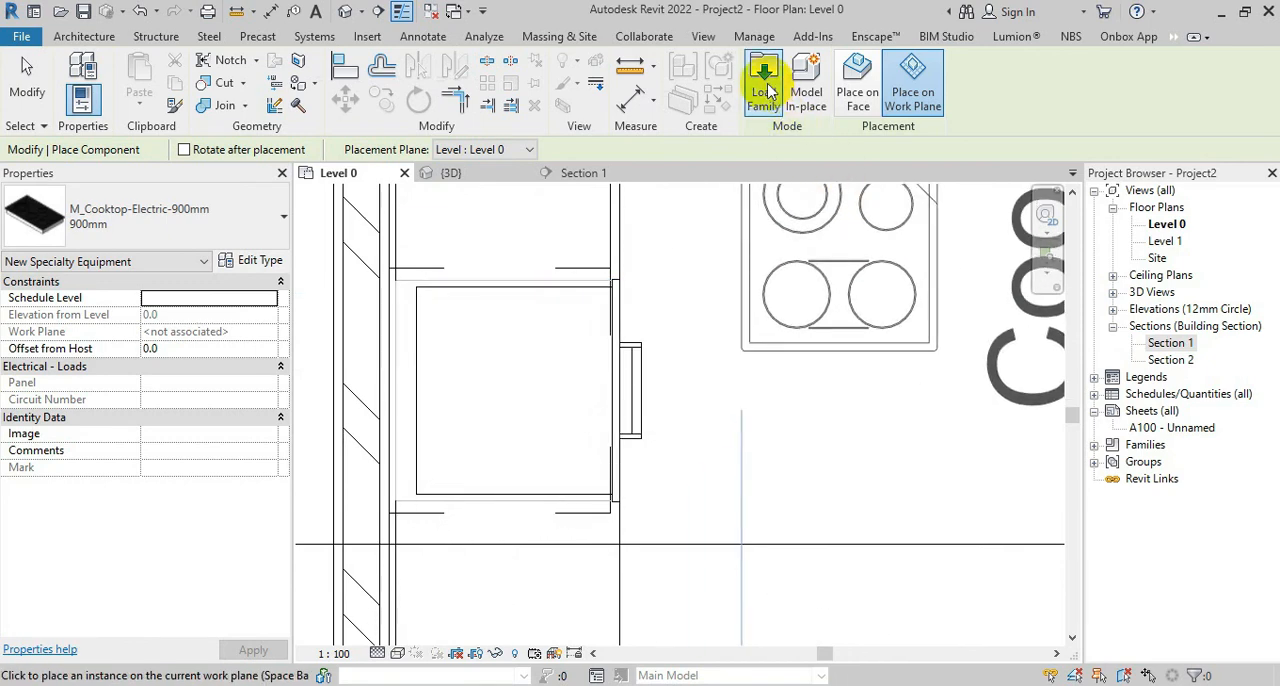
key("Escape")
key("Escape")
Load the M_Cooktop-Electric-750mm family from the High-End folder for component placement
left_click(222, 74)
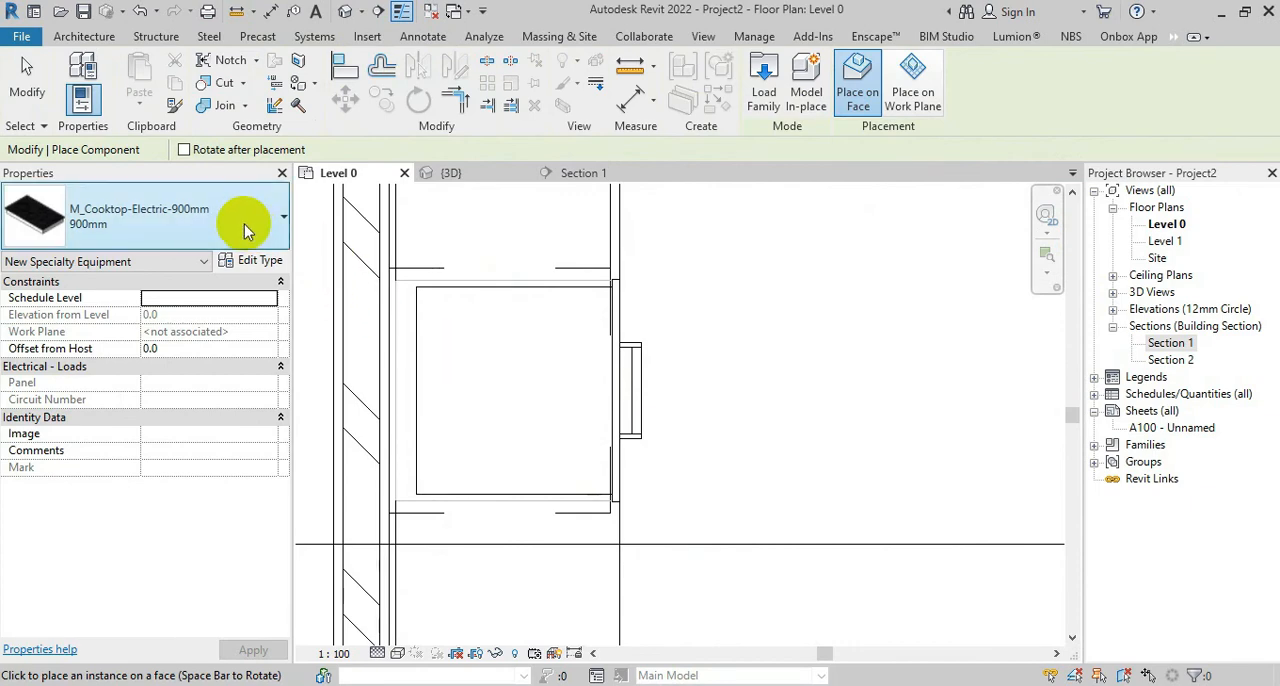
left_click(765, 80)
left_click(522, 407)
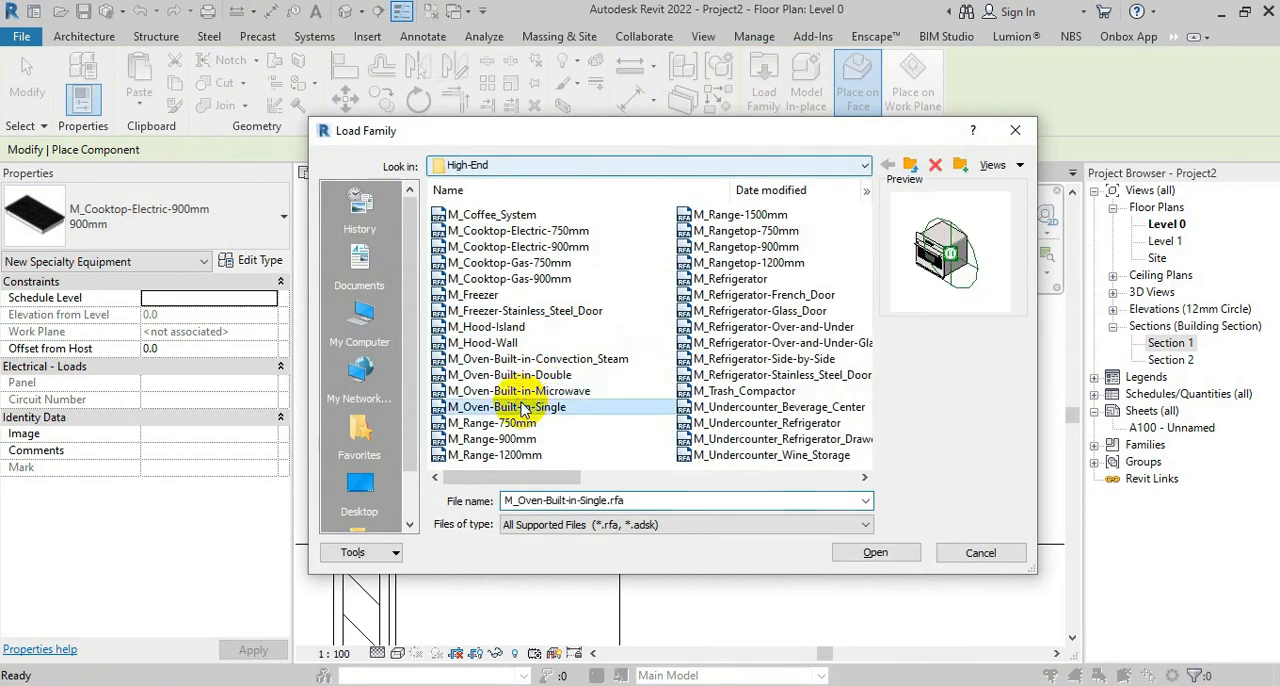
key("Up")
key("Up")
key("Up")
key("Up")
key("Up")
key("Up")
key("Up")
key("Up")
key("Up")
key("Up")
key("Up")
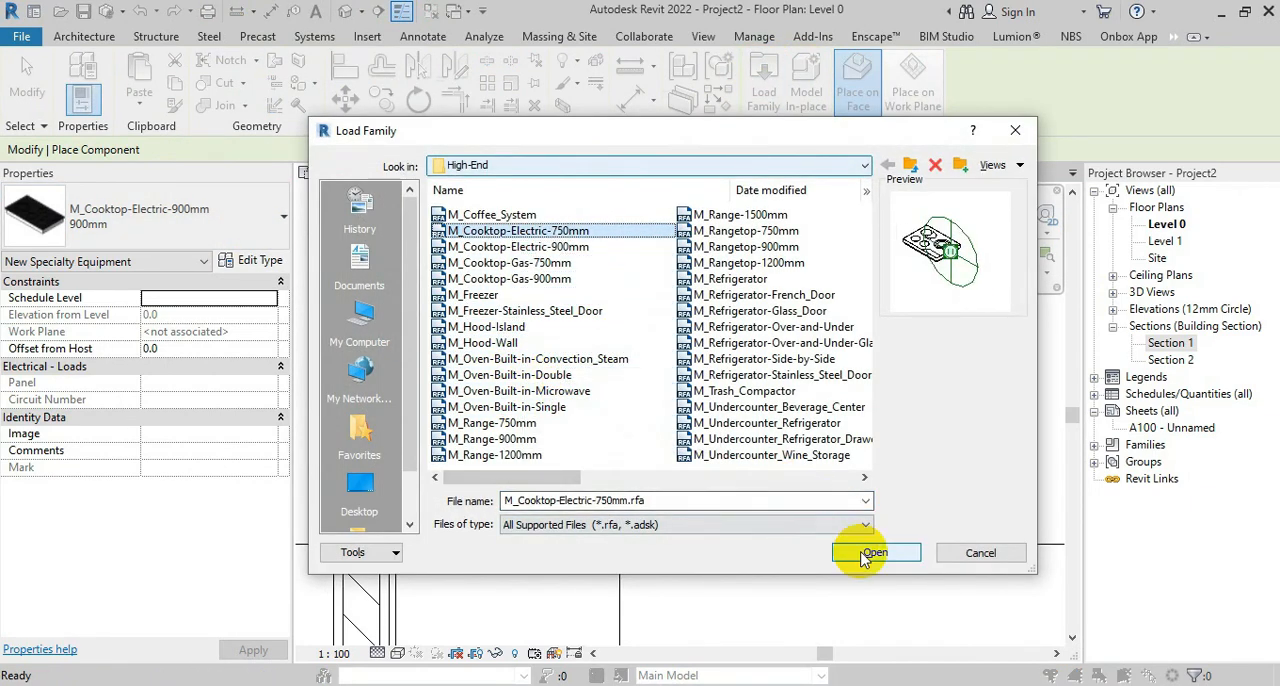
left_click(875, 553)
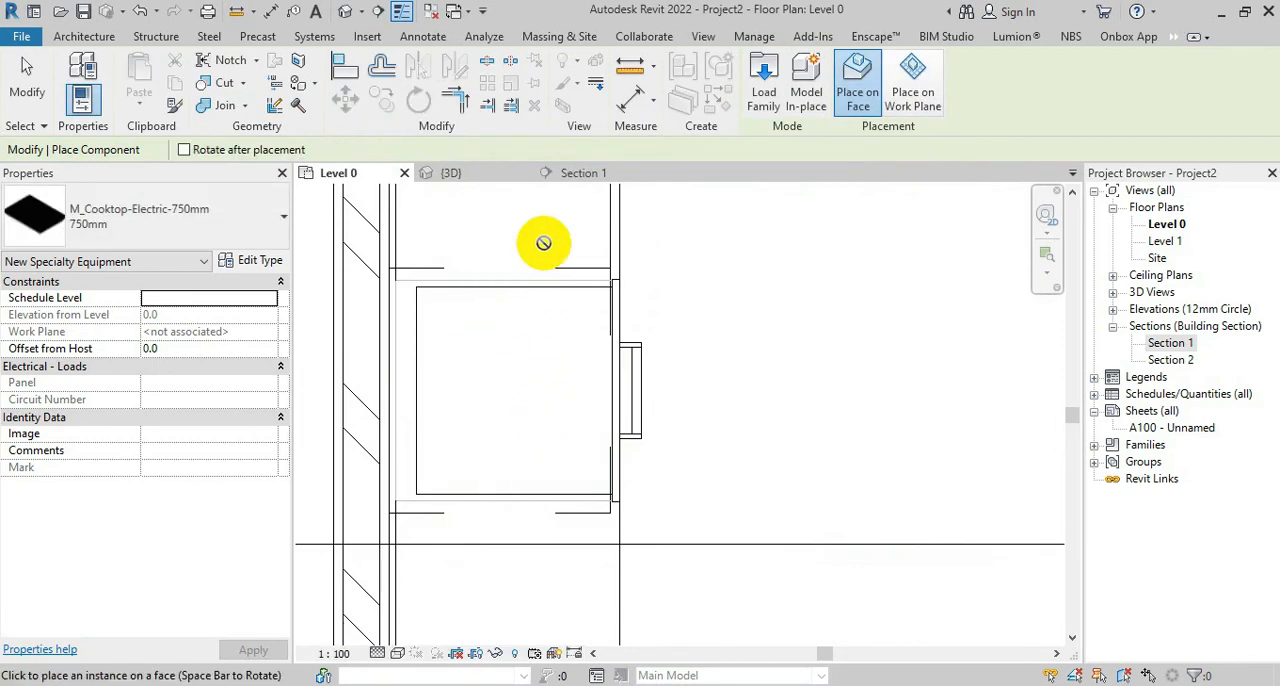
Place the 750 mm electric cooktop on the Level 0 work plane over the oven cabinet, rotated to face the room
left_click(897, 72)
key("space")
key("space")
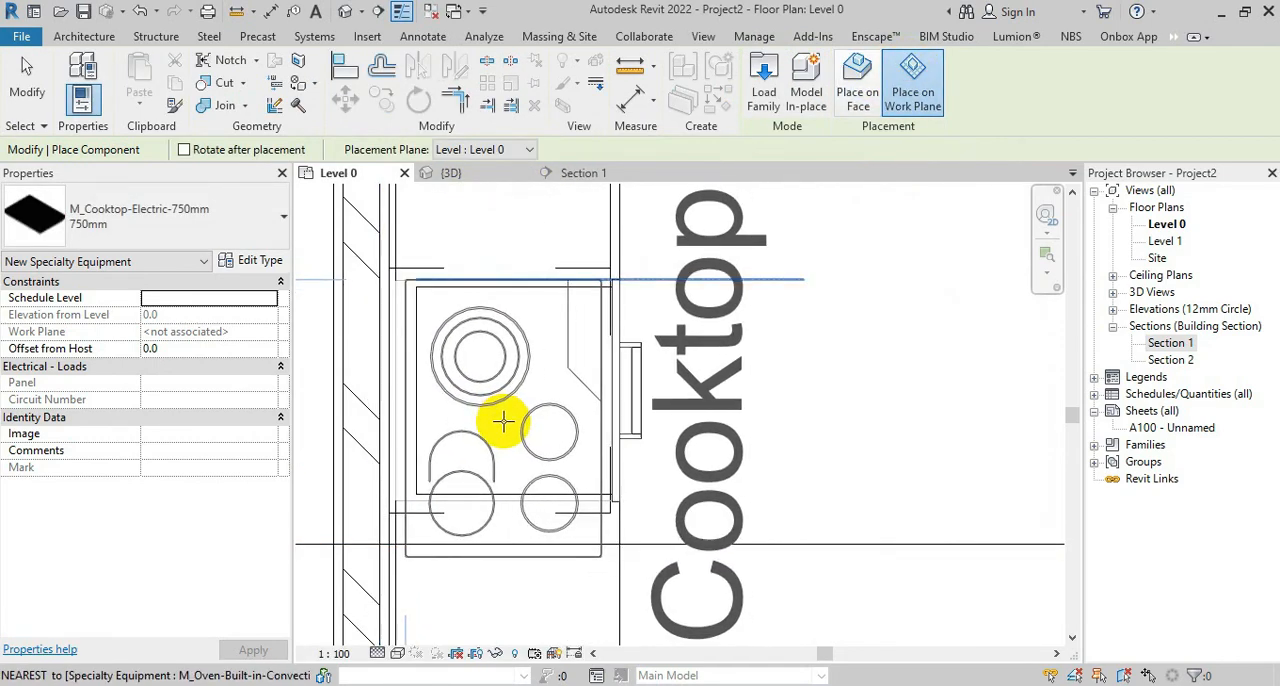
left_click(503, 421)
key("space")
key("space")
key("Escape")
key("Escape")
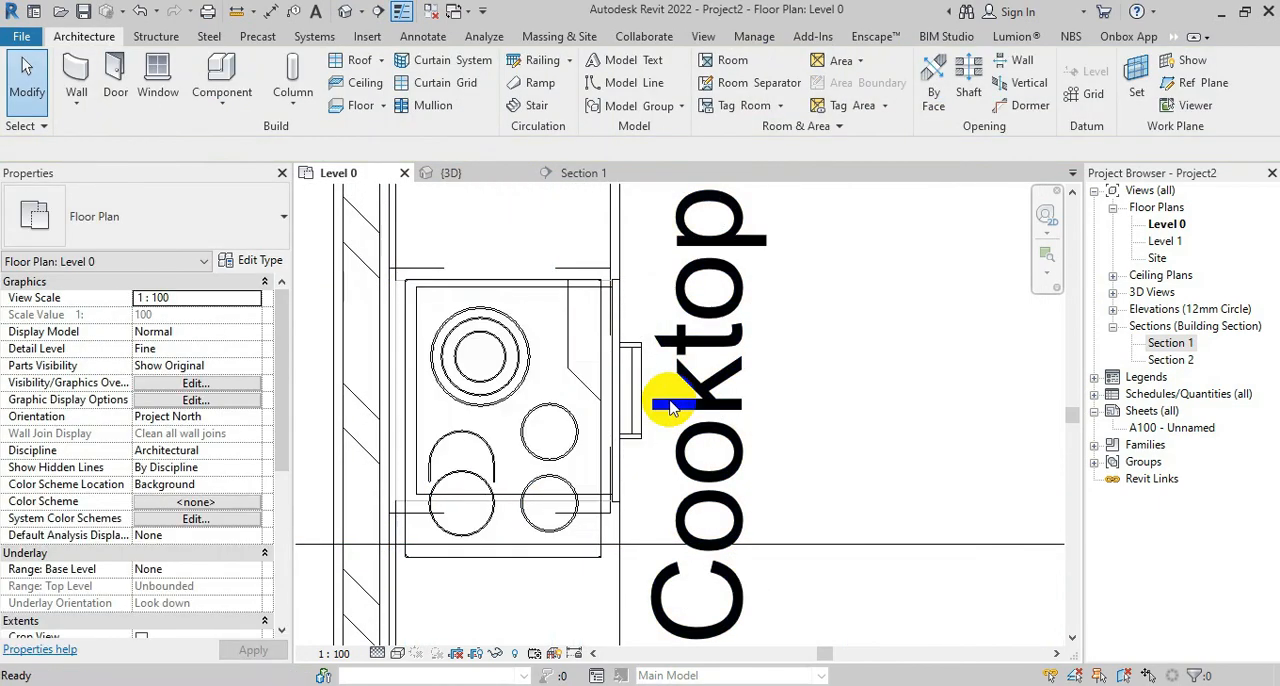
Turn off Show Label in the cooktop's type properties
left_click(666, 416)
left_click(252, 260)
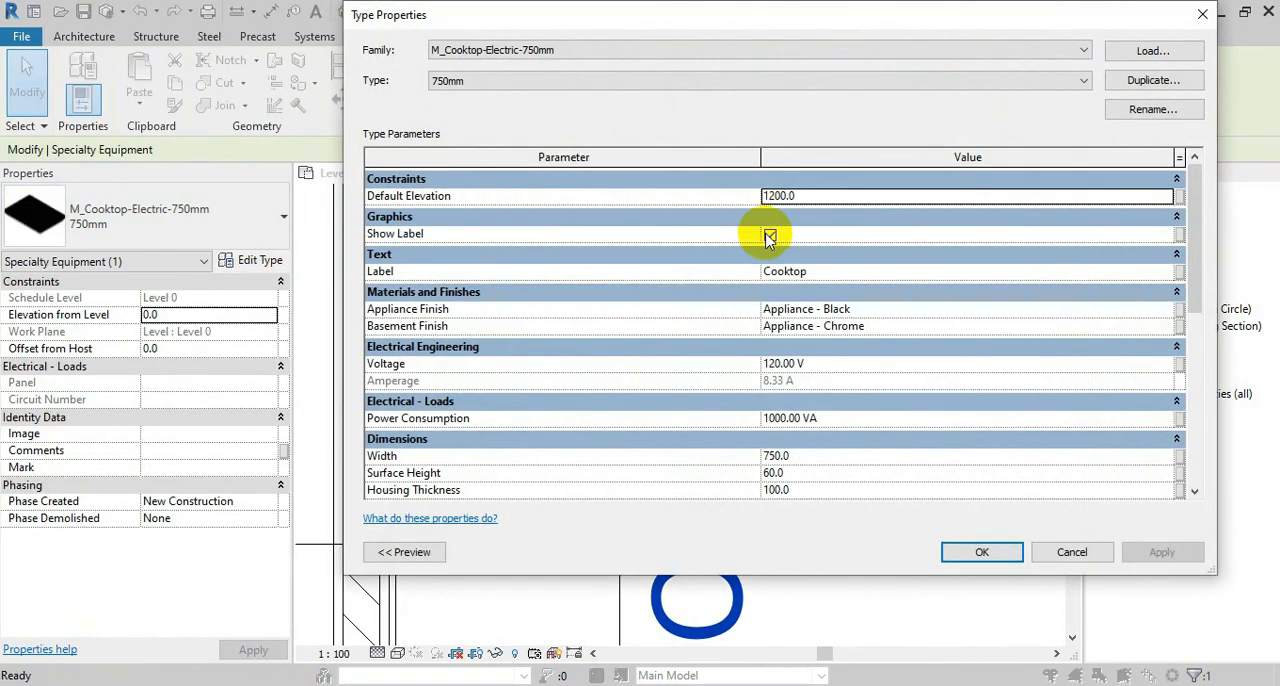
left_click(965, 563)
left_click(831, 497)
Increase the width of the Built In base cabinet's type to accommodate the cooktop
scroll(634, 334, "up", 5)
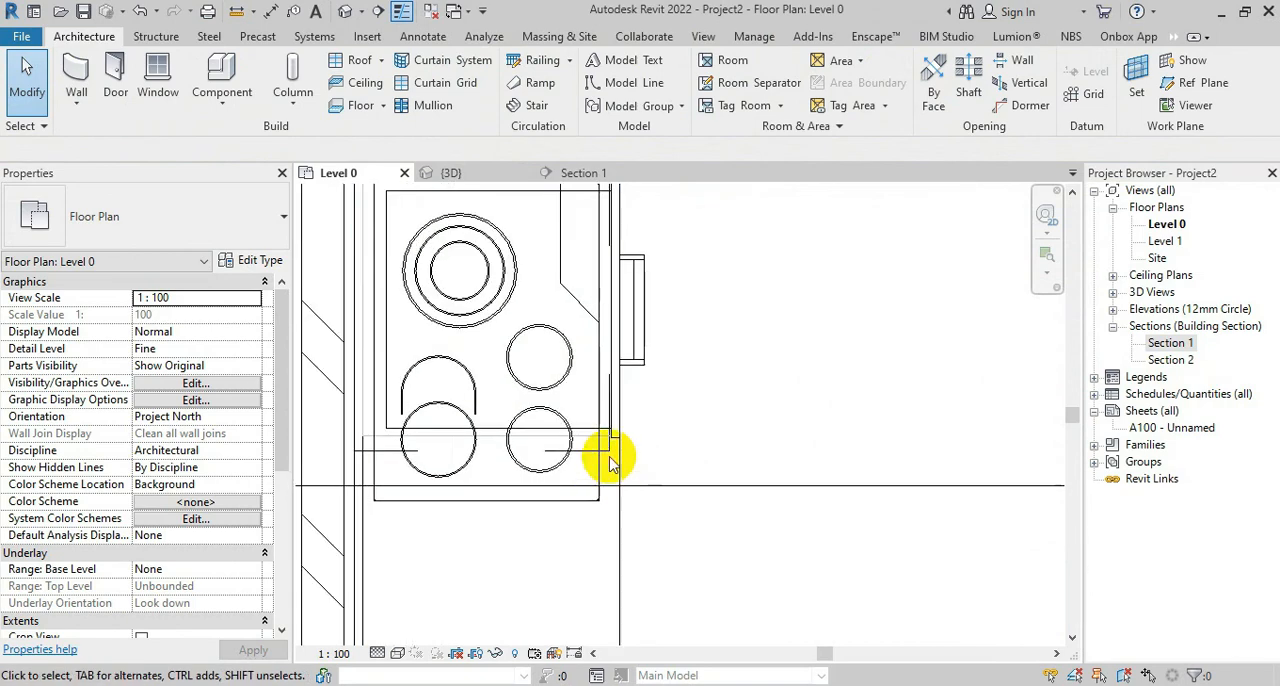
left_click(613, 455)
left_click(252, 260)
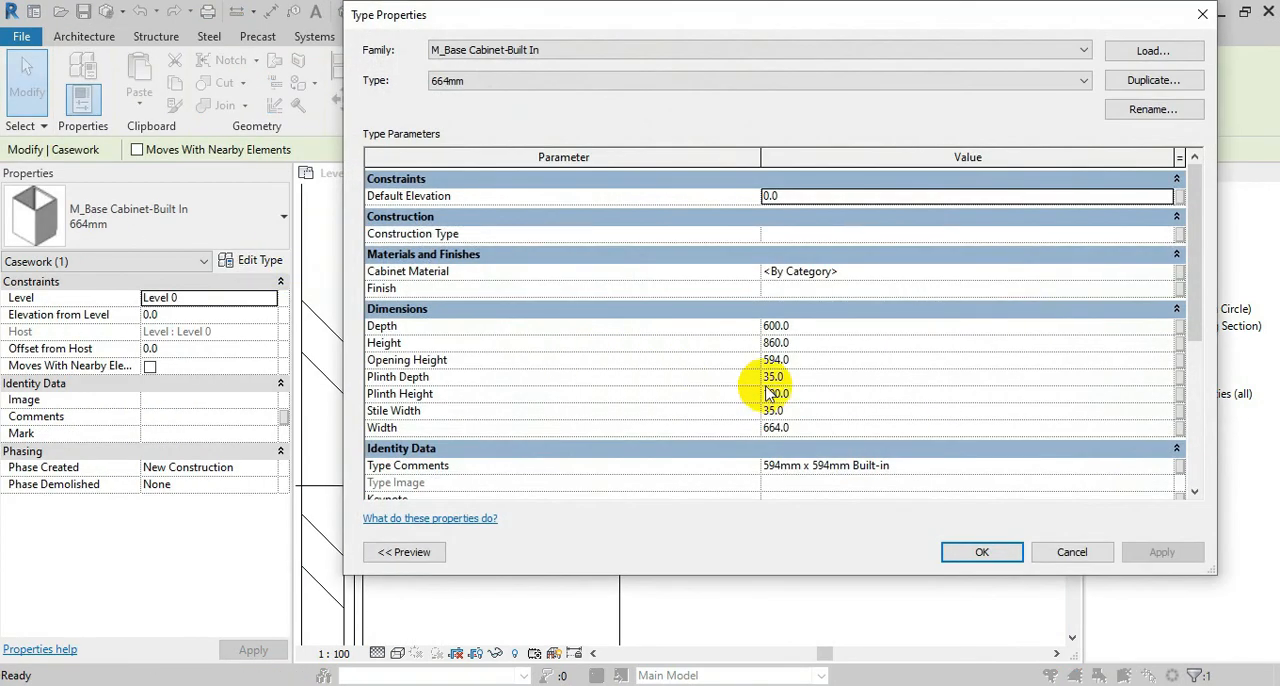
left_click(969, 548)
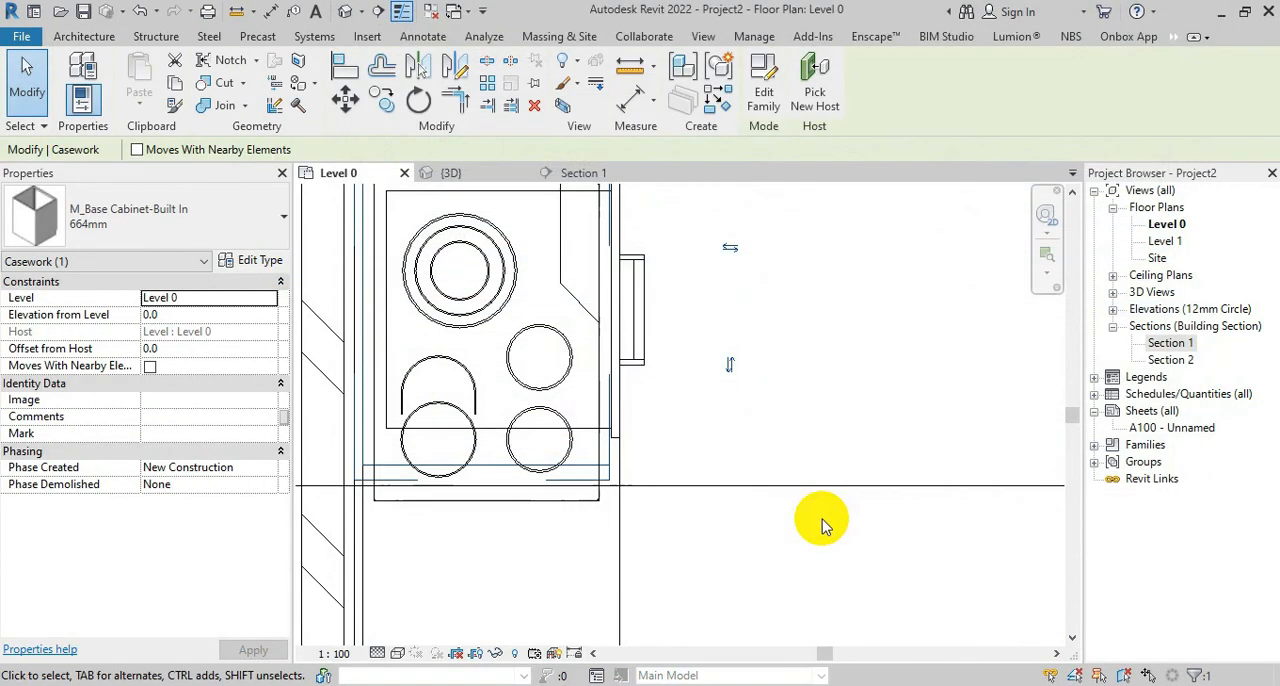
Move the widened Built In cabinet along the wall so its corner meets the adjoining base cabinet
middle_click_drag(566, 445, 750, 621)
left_click(347, 106)
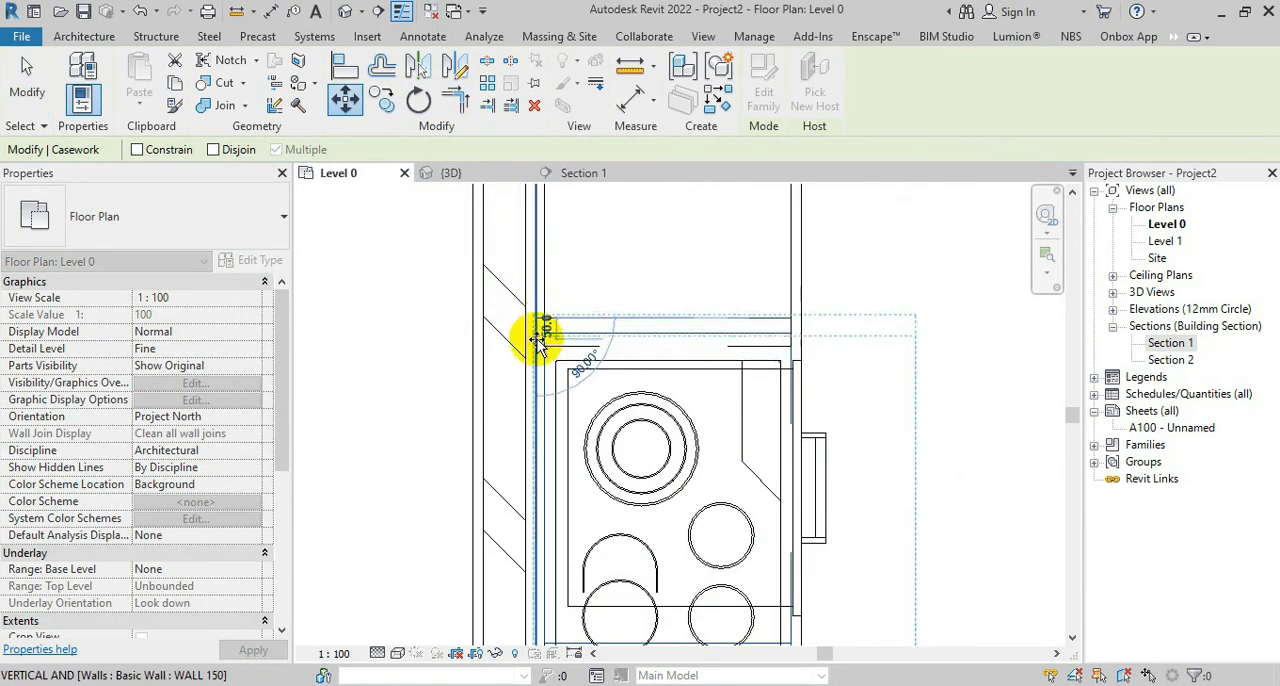
left_click(540, 335)
scroll(540, 340, "up", 3)
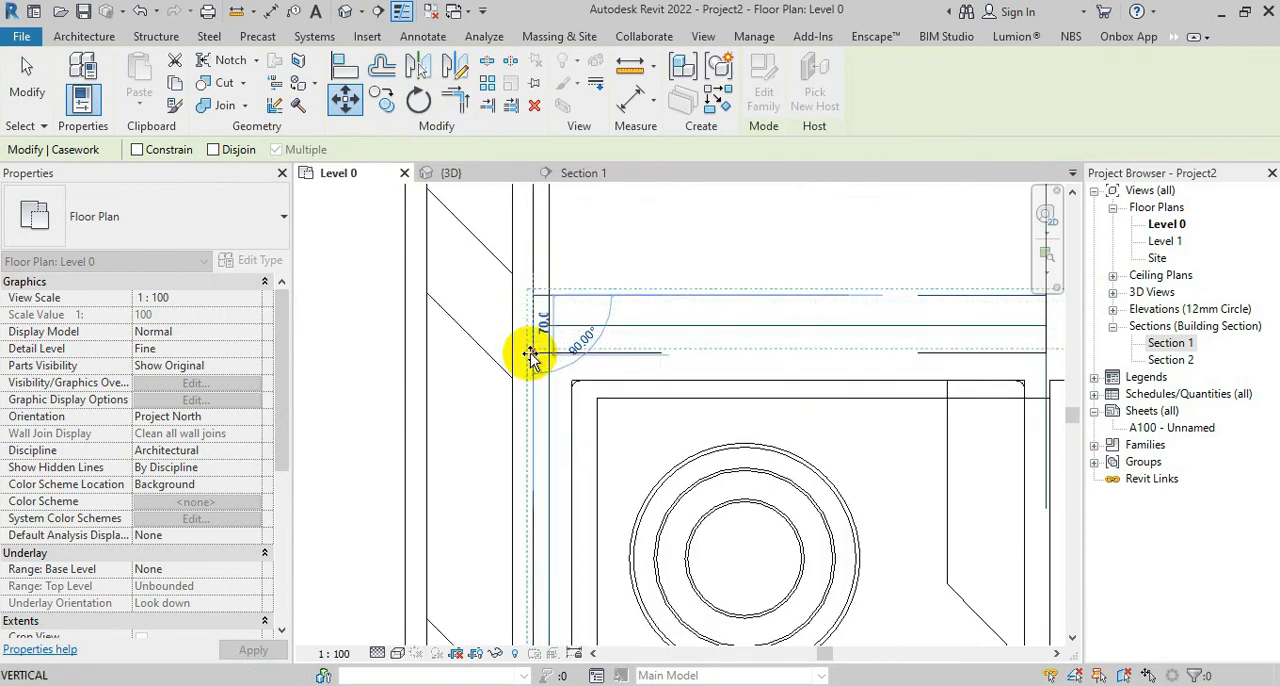
left_click(536, 355)
scroll(549, 286, "down", 5)
key("Escape")
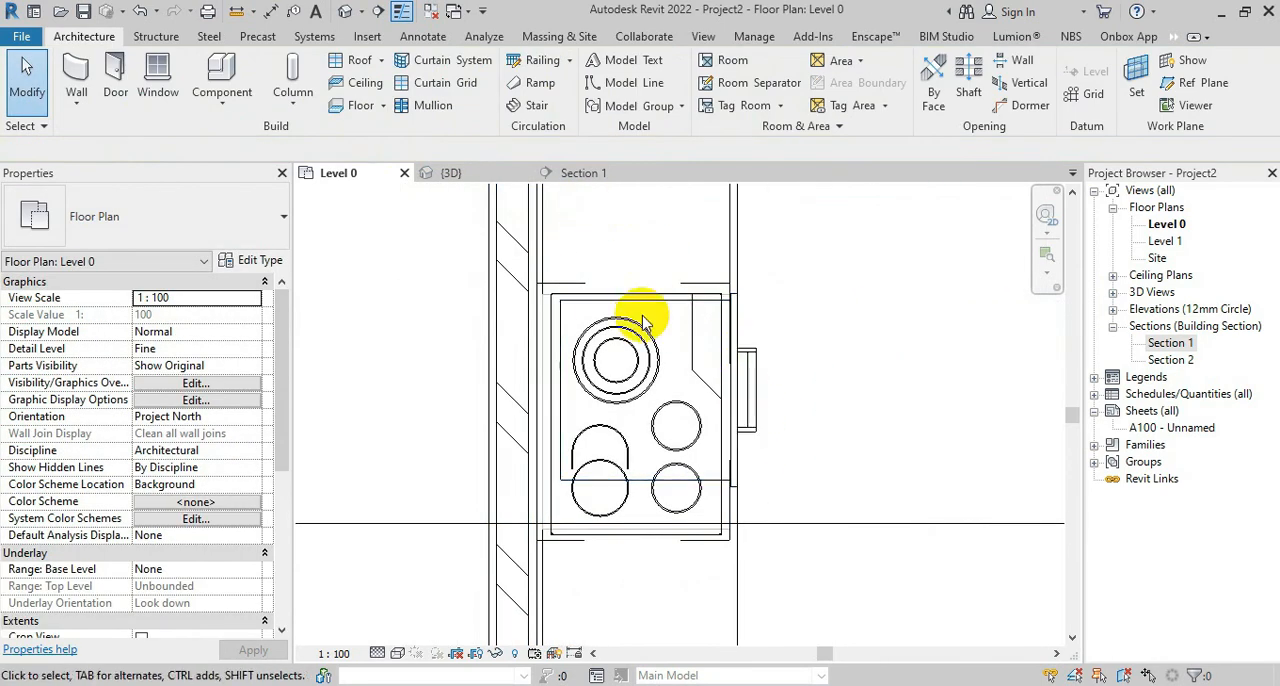
Compare the oven with its cabinet opening in 3D and increase the steam oven type's width to fill it
left_click(712, 466)
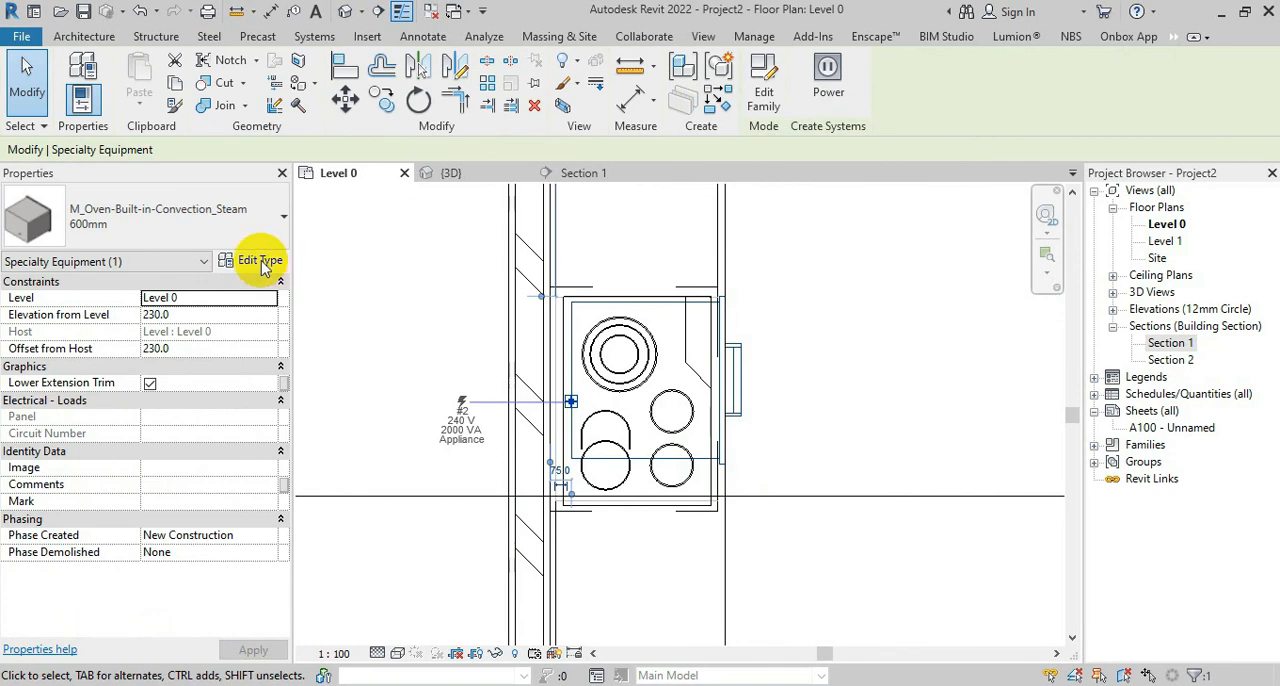
left_click(485, 173)
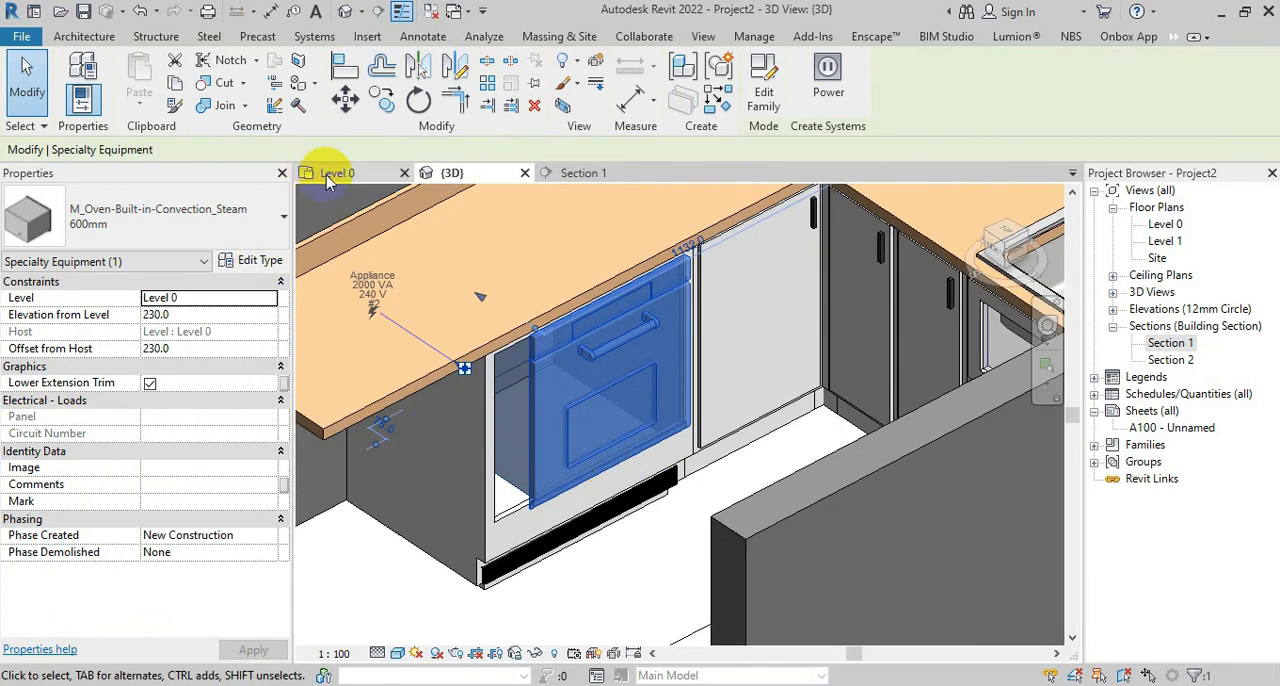
left_click(327, 178)
left_click(252, 260)
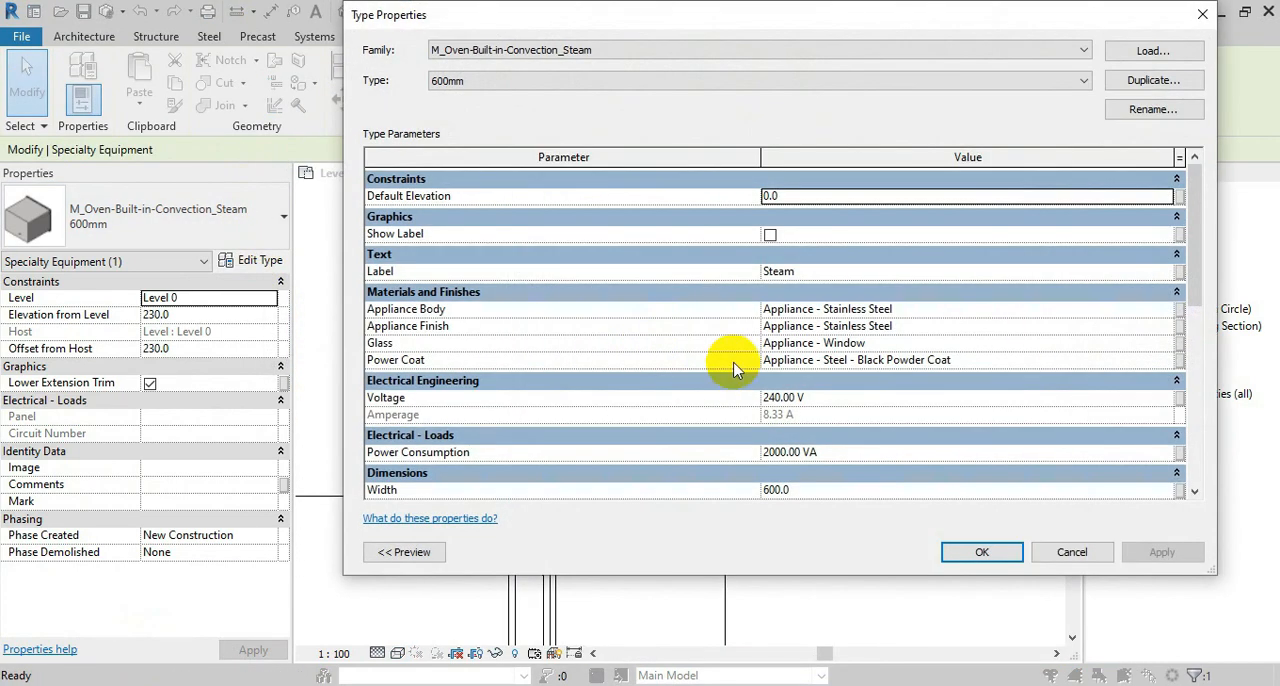
left_click_drag(1199, 258, 1199, 293)
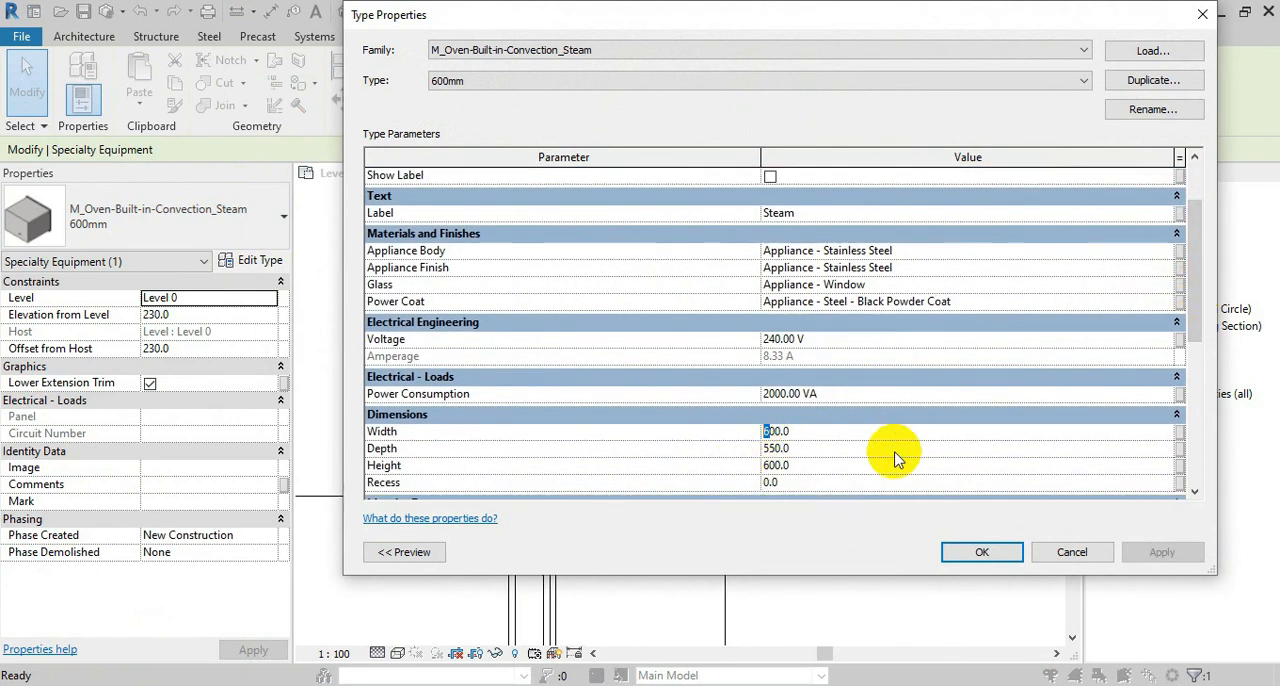
left_click(960, 558)
Move the steam oven about 80 mm along the wall in the Level 0 plan to line it up with the cooktop's edge, and check it in 3D
scroll(598, 314, "up", 2)
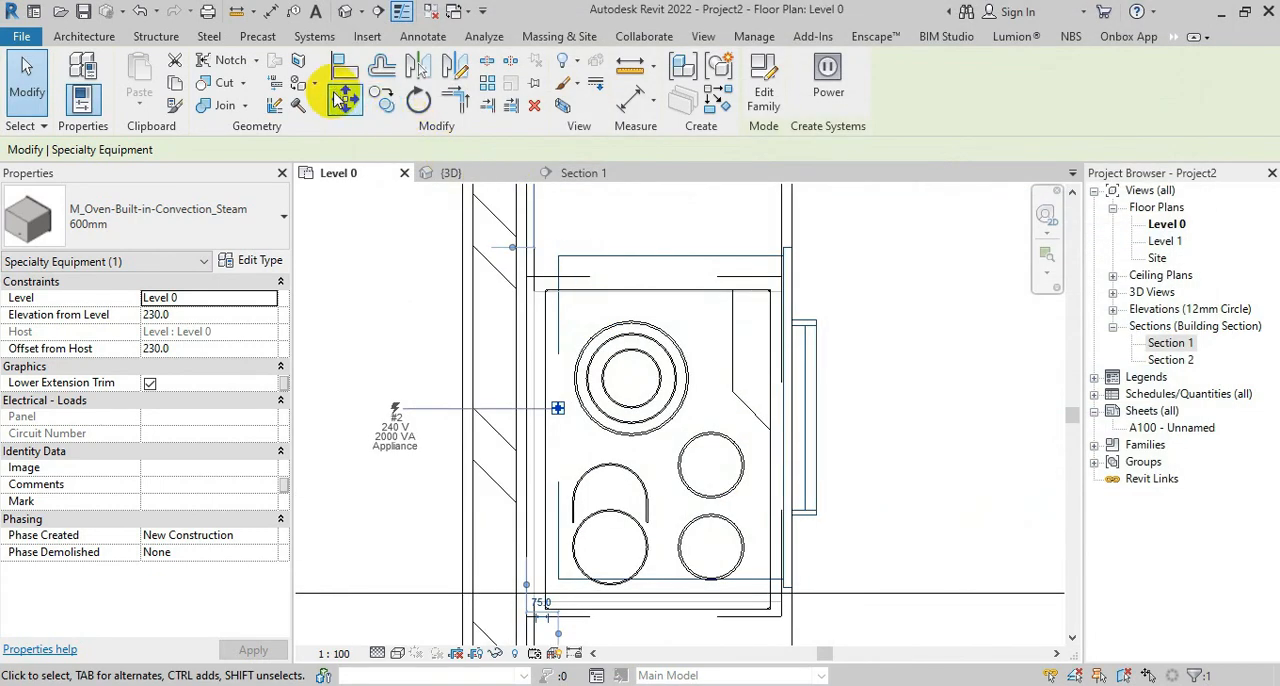
left_click(343, 97)
scroll(785, 262, "up", 2)
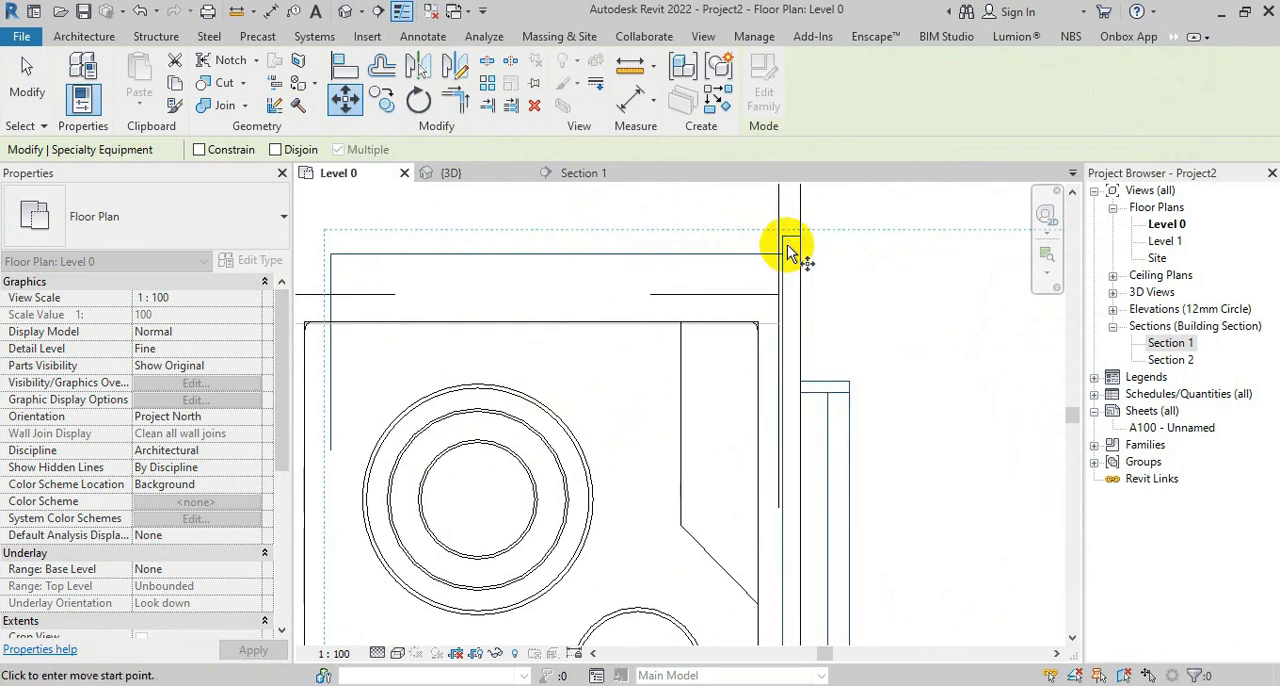
left_click(785, 257)
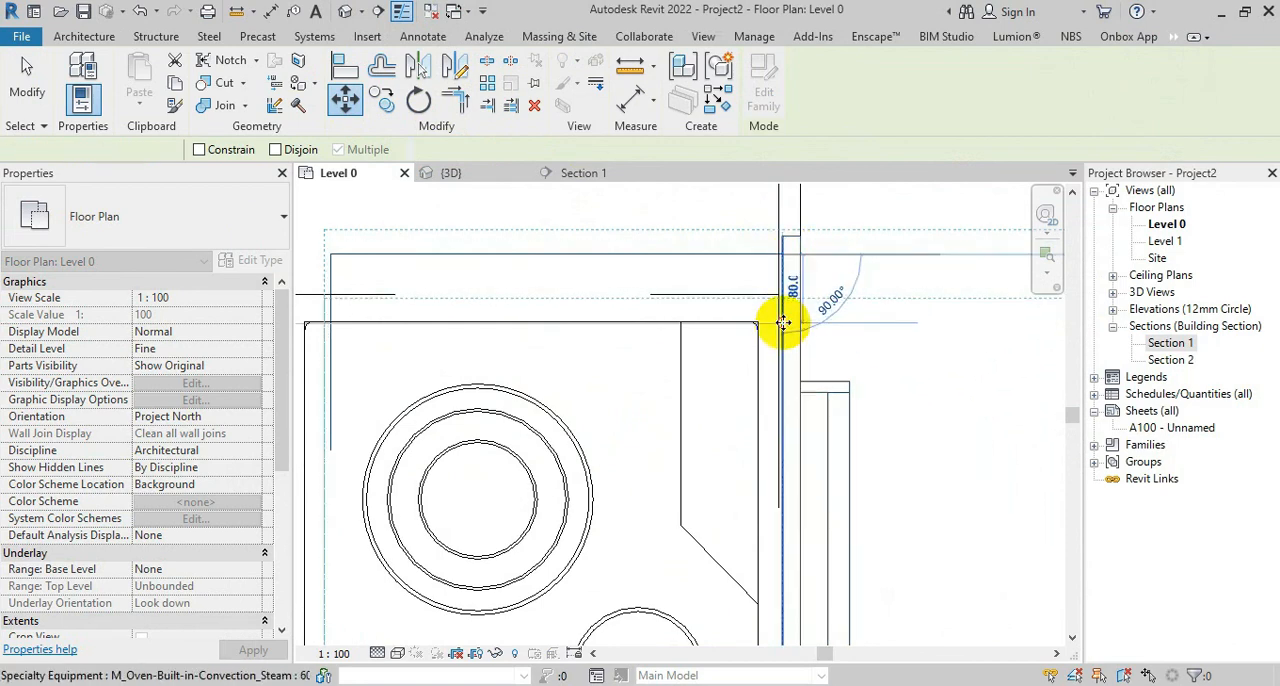
left_click(783, 322)
scroll(737, 235, "down", 2)
left_click(497, 176)
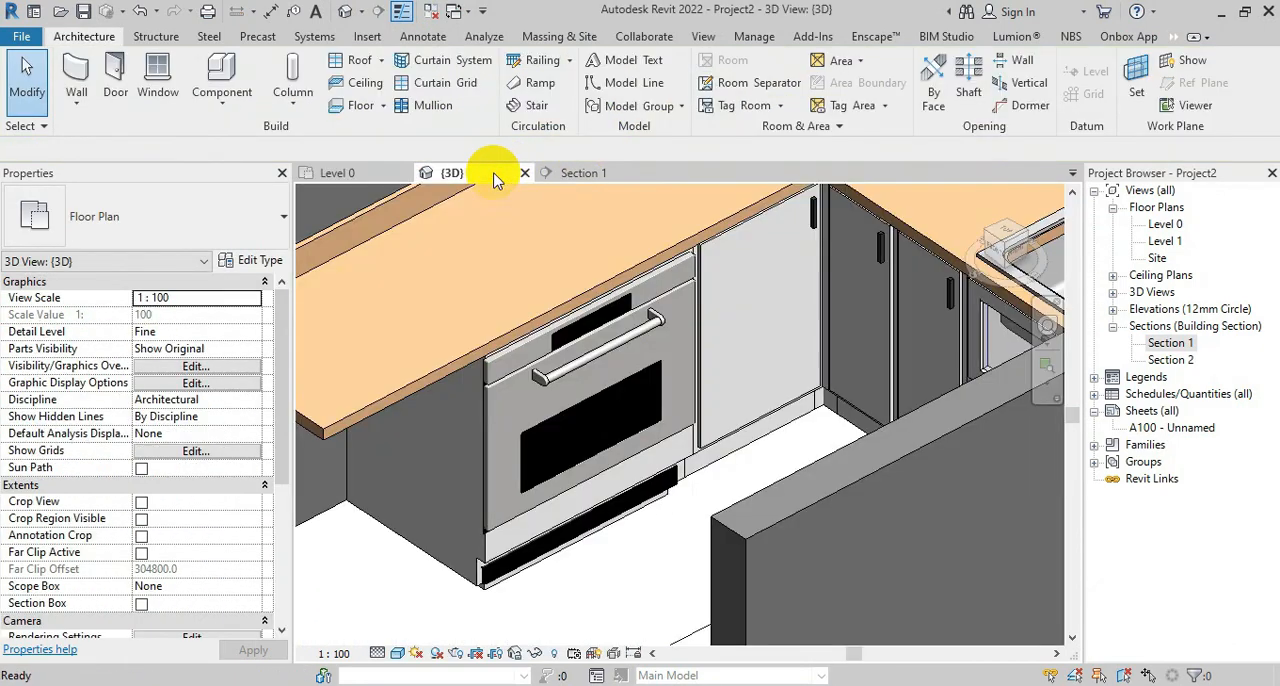
middle_click_drag(578, 538, 545, 420, "shift")
Move the steam oven in the Level 0 plan so its front corner meets the corner of the Built In base cabinet
left_click(340, 172)
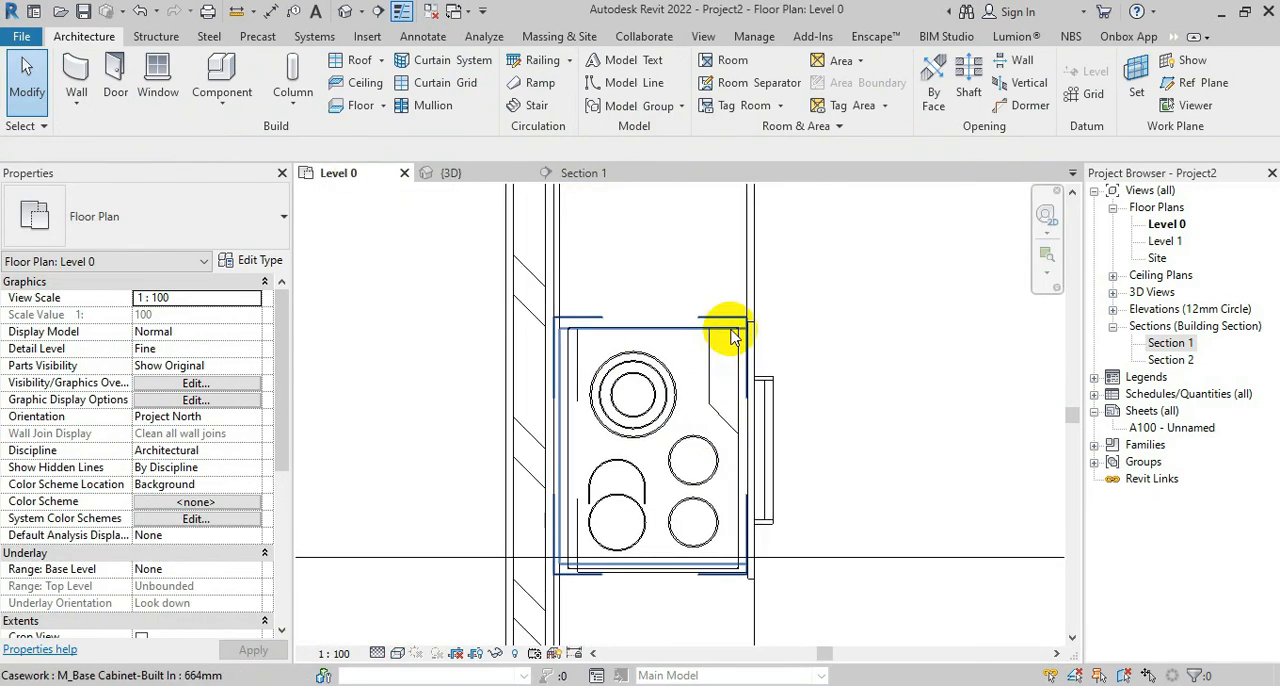
left_click(773, 386)
scroll(700, 596, "up", 1)
middle_click_drag(769, 541, 767, 591)
scroll(773, 268, "up", 1)
scroll(773, 268, "up", 2)
left_click(345, 97)
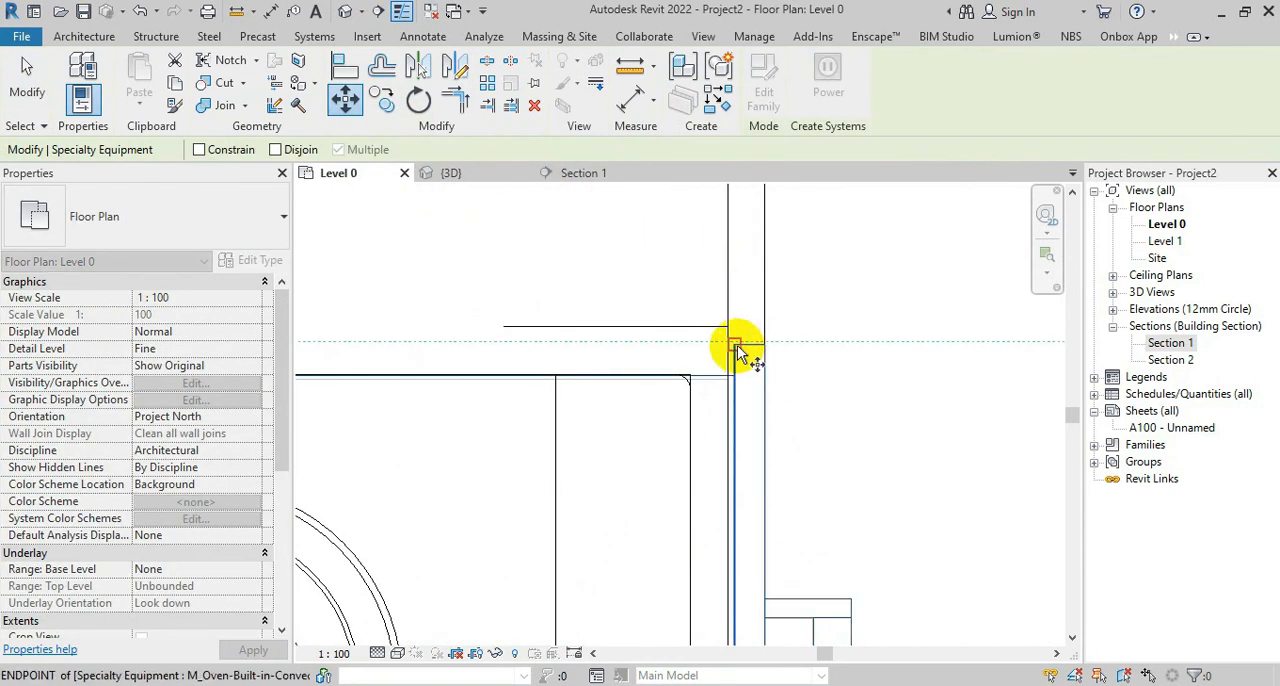
left_click(728, 328)
scroll(809, 314, "down", 5)
scroll(865, 530, "up", 2)
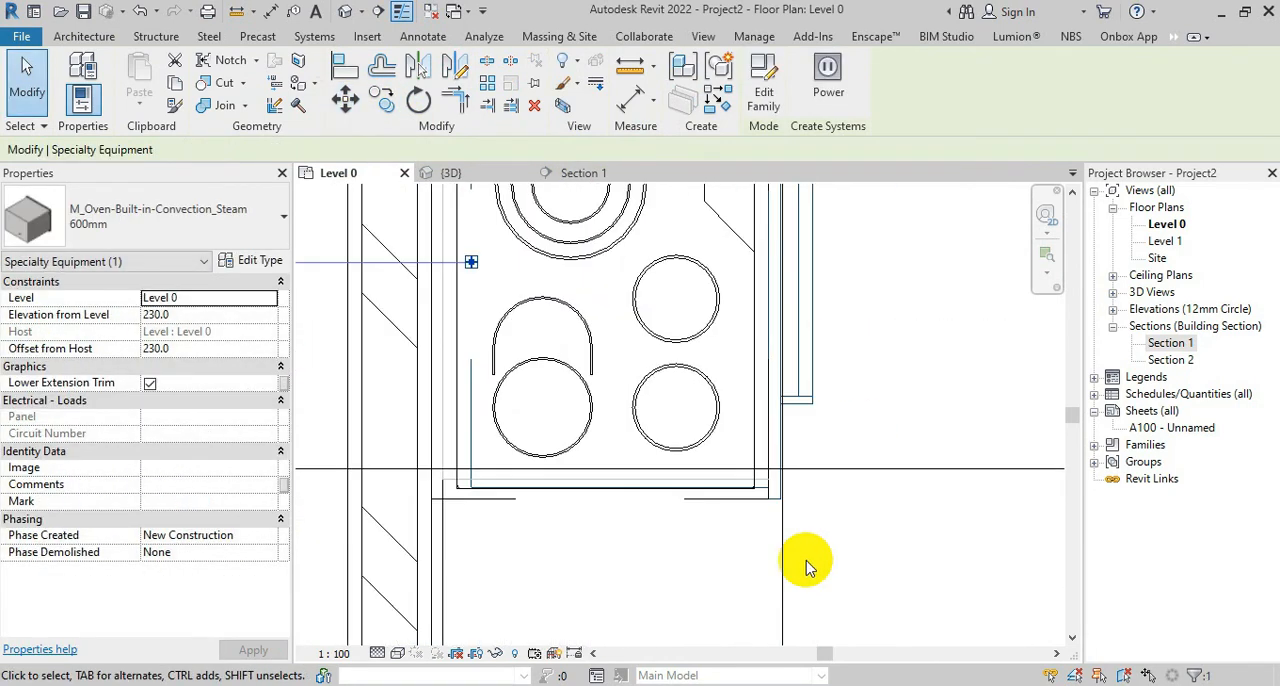
left_click(809, 566)
Examine from several angles in 3D how the oven fits into its cabinet opening
left_click(491, 185)
middle_click_drag(830, 400, 803, 297, "shift")
scroll(694, 457, "up", 3)
middle_click_drag(694, 457, 755, 386, "shift")
left_click(716, 414)
middle_click_drag(740, 430, 734, 666)
middle_click_drag(770, 360, 702, 482, "shift")
scroll(812, 316, "down", 3)
middle_click_drag(810, 315, 726, 322, "shift")
Raise the electric cooktop about 1002 mm from the floor to the counter top in Section 1, and check its height in 3D
left_click(613, 170)
scroll(770, 322, "down", 4)
scroll(666, 516, "up", 3)
middle_click_drag(642, 386, 687, 415)
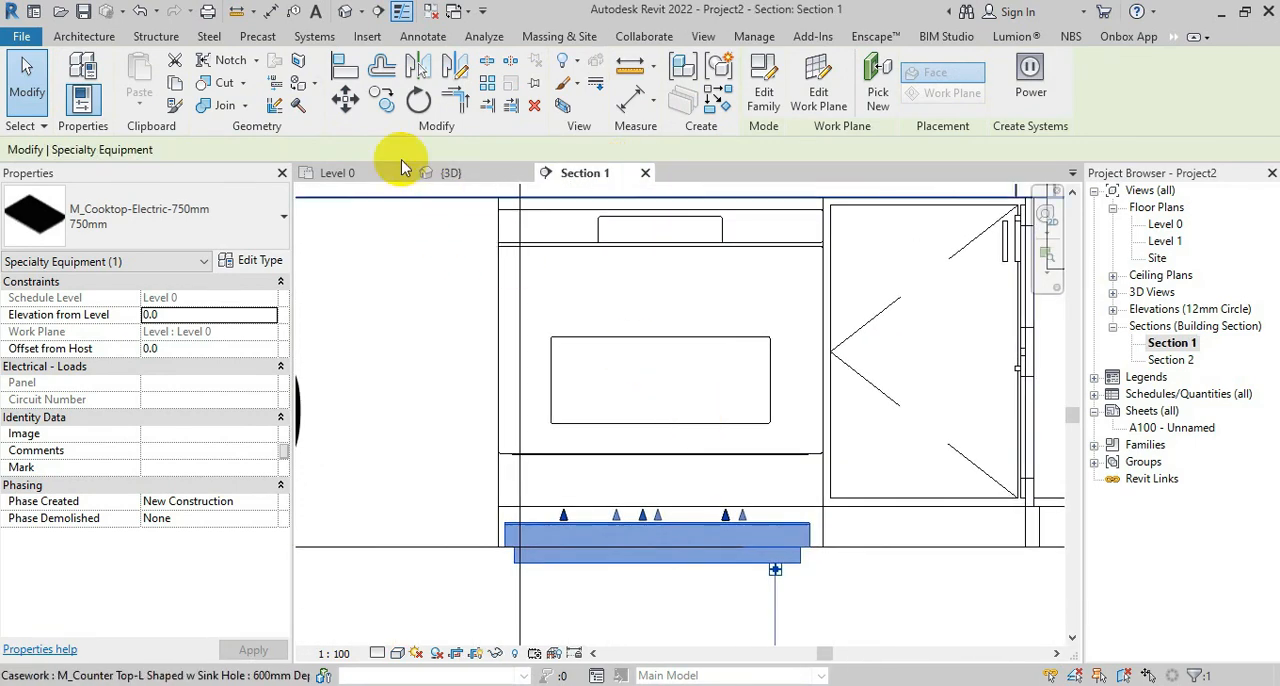
key("m")
key("v")
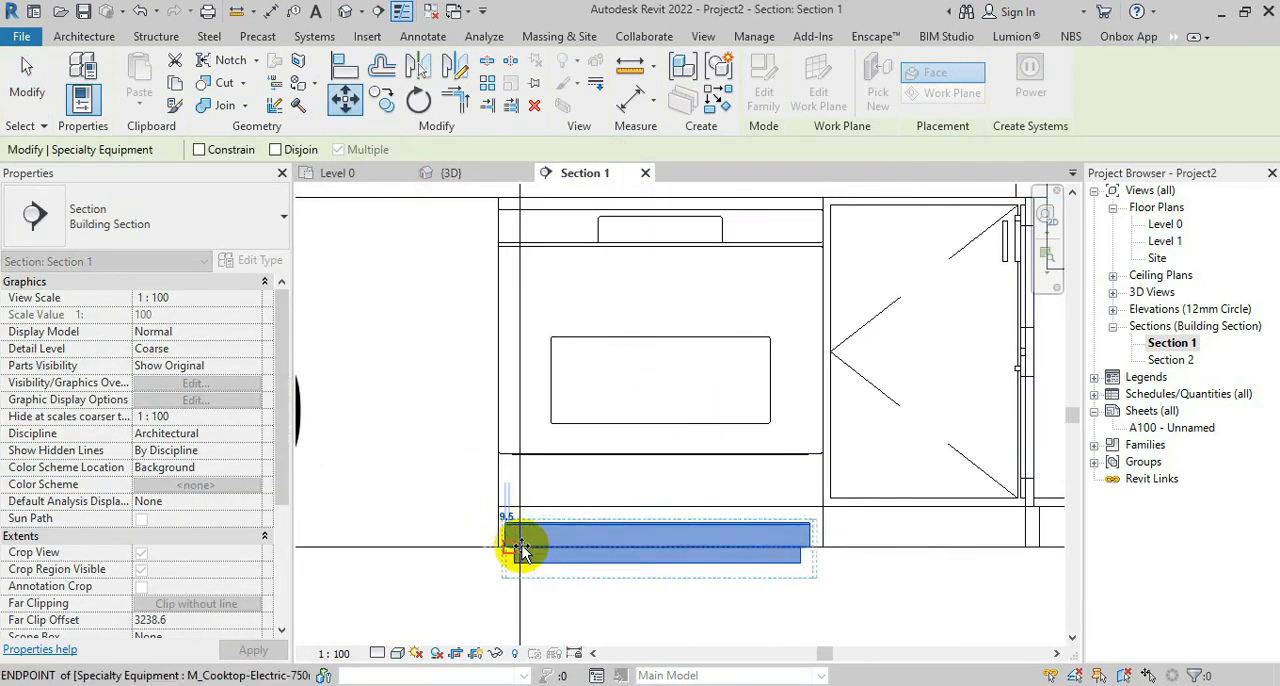
left_click(520, 551)
scroll(520, 551, "down", 2)
left_click(527, 325)
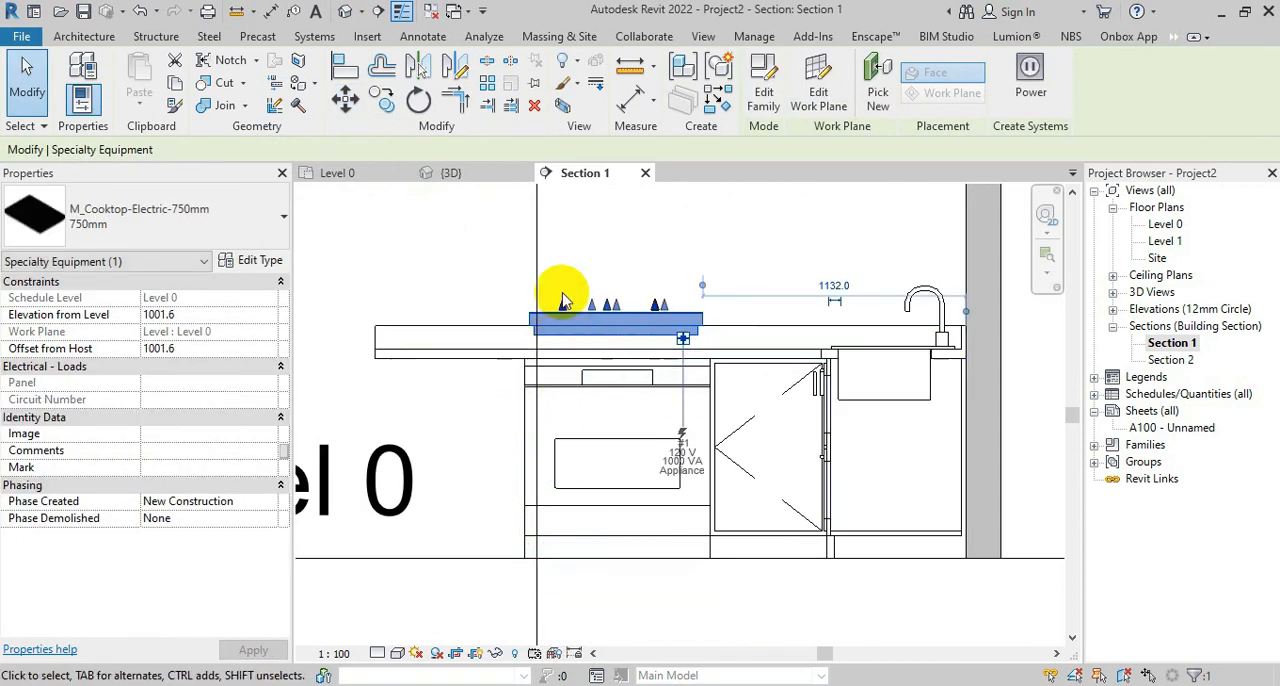
key("Escape")
left_click(452, 173)
scroll(580, 334, "up", 3)
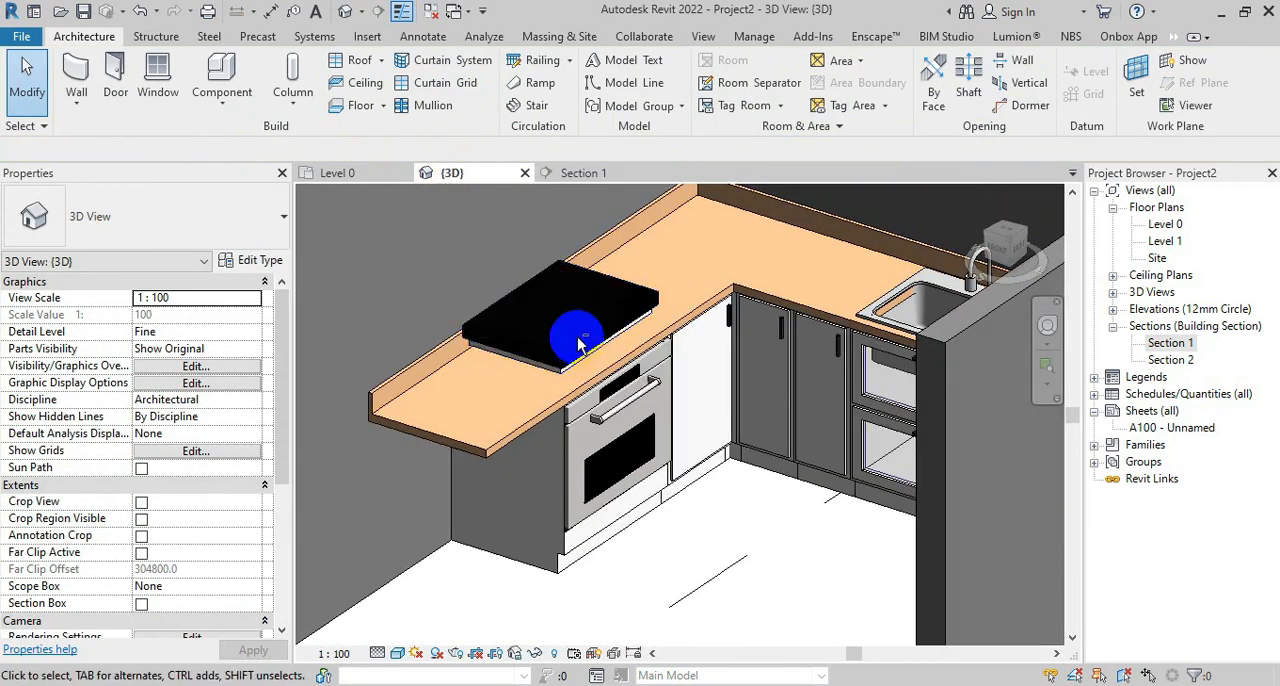
Lower the electric cooktop about 135 mm in Section 1 so its body sinks into the counter top
left_click(578, 176)
left_click(631, 328)
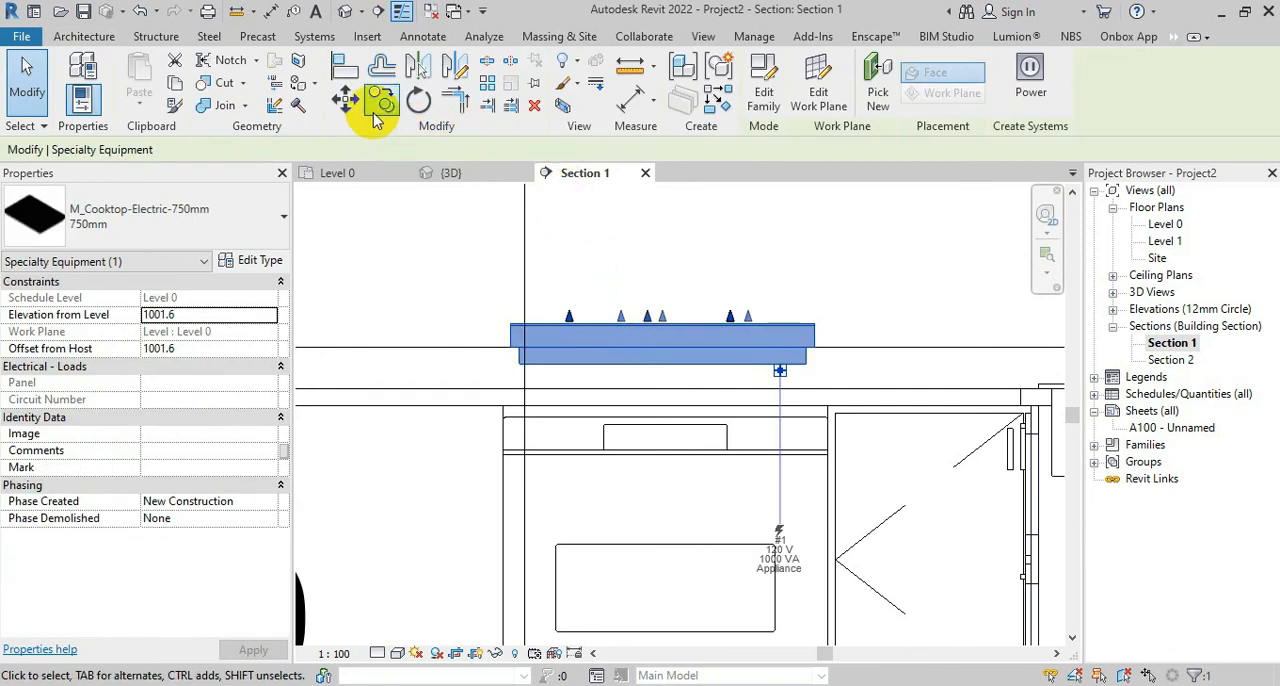
left_click(347, 101)
scroll(490, 333, "up", 2)
left_click(527, 341)
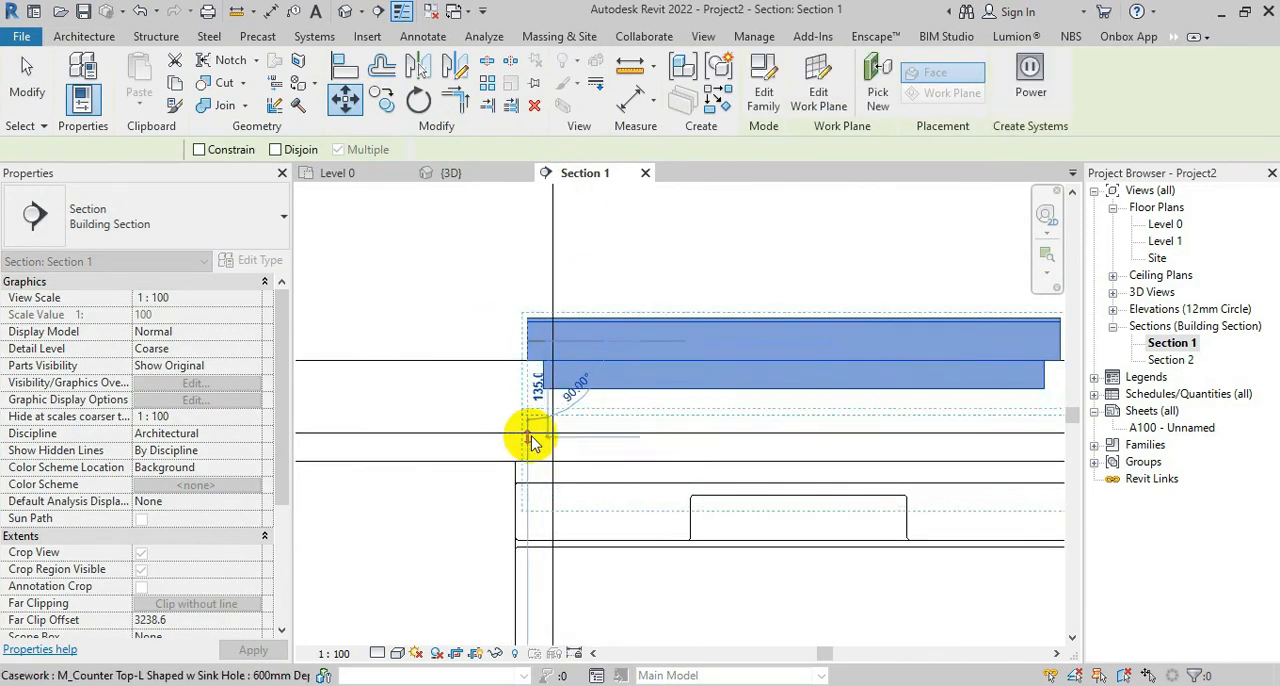
left_click(529, 437)
key("Escape")
Nudge the cooktop down in Section 1 until only its thin glass plate stands above the counter surface, and check it in 3D
scroll(660, 420, "down", 7)
middle_click_drag(690, 542, 660, 491)
scroll(603, 397, "up", 8)
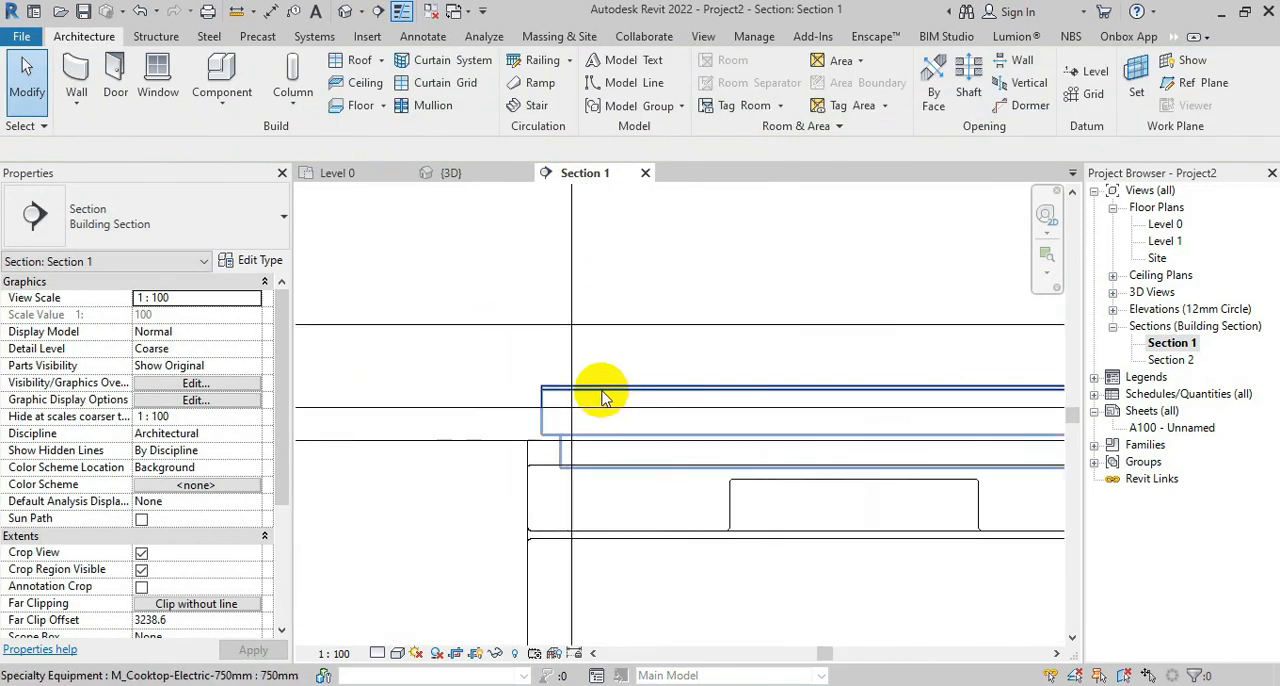
left_click(603, 397)
key("Escape")
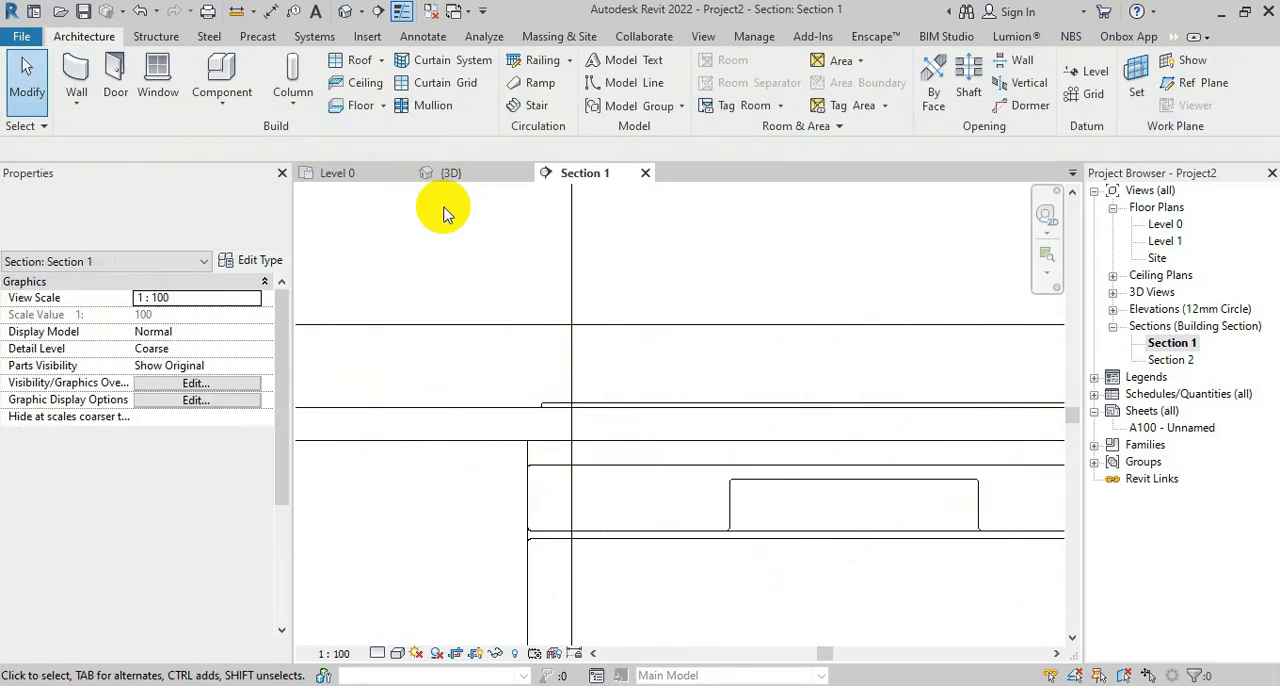
left_click(450, 173)
scroll(757, 463, "down", 5)
scroll(740, 590, "up", 2)
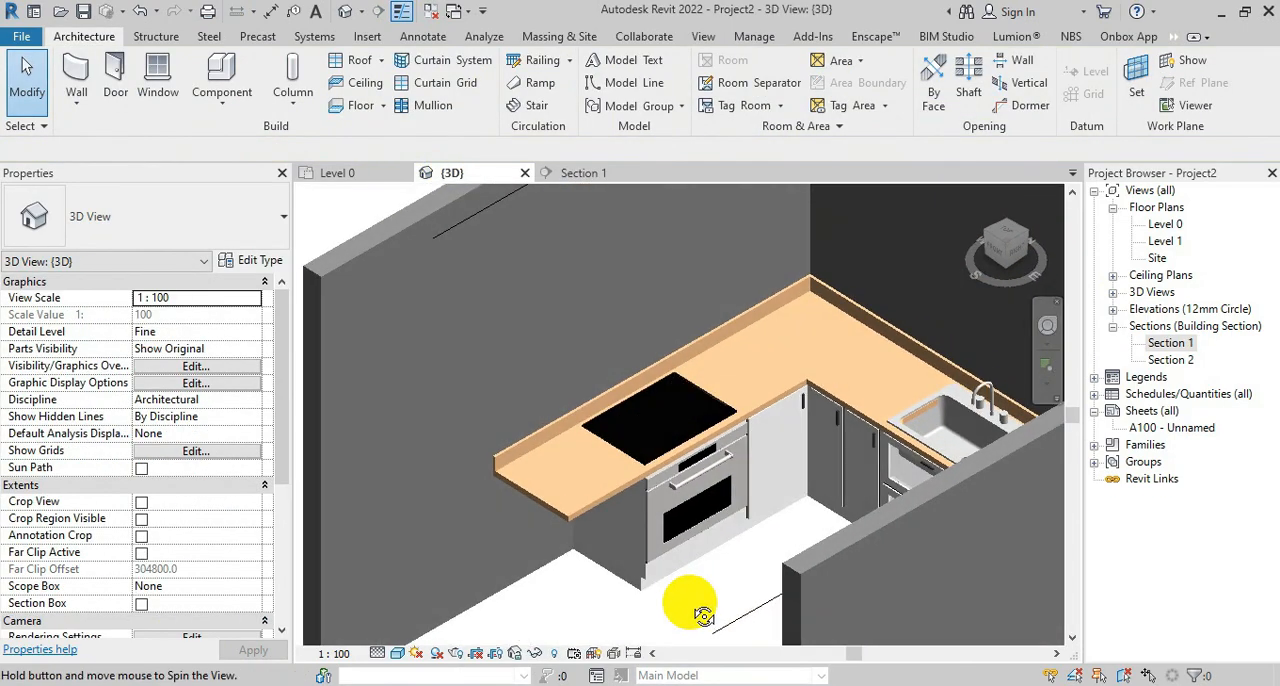
middle_click_drag(757, 592, 742, 566, "shift")
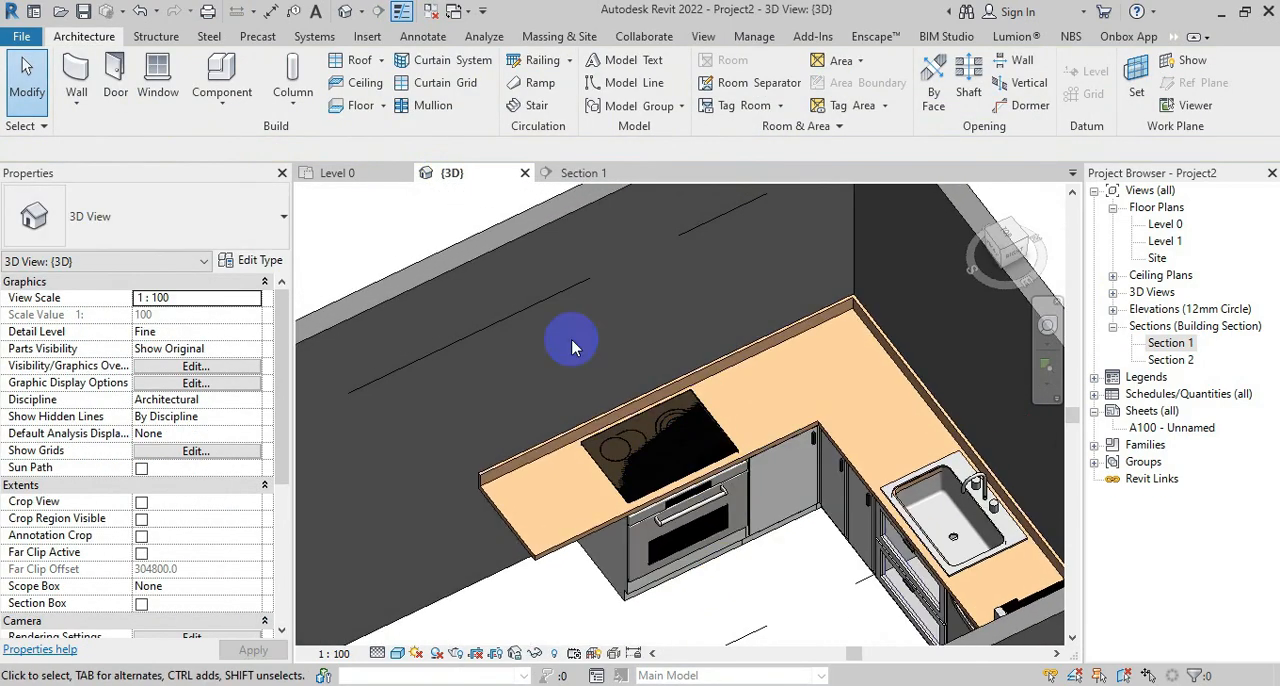
Place a 500mm M_Base Cabinet-4 Drawers in the Level 0 plan against the wall, adjoining the Built In cabinet under the counter's free end
left_click(343, 173)
scroll(590, 357, "down", 6)
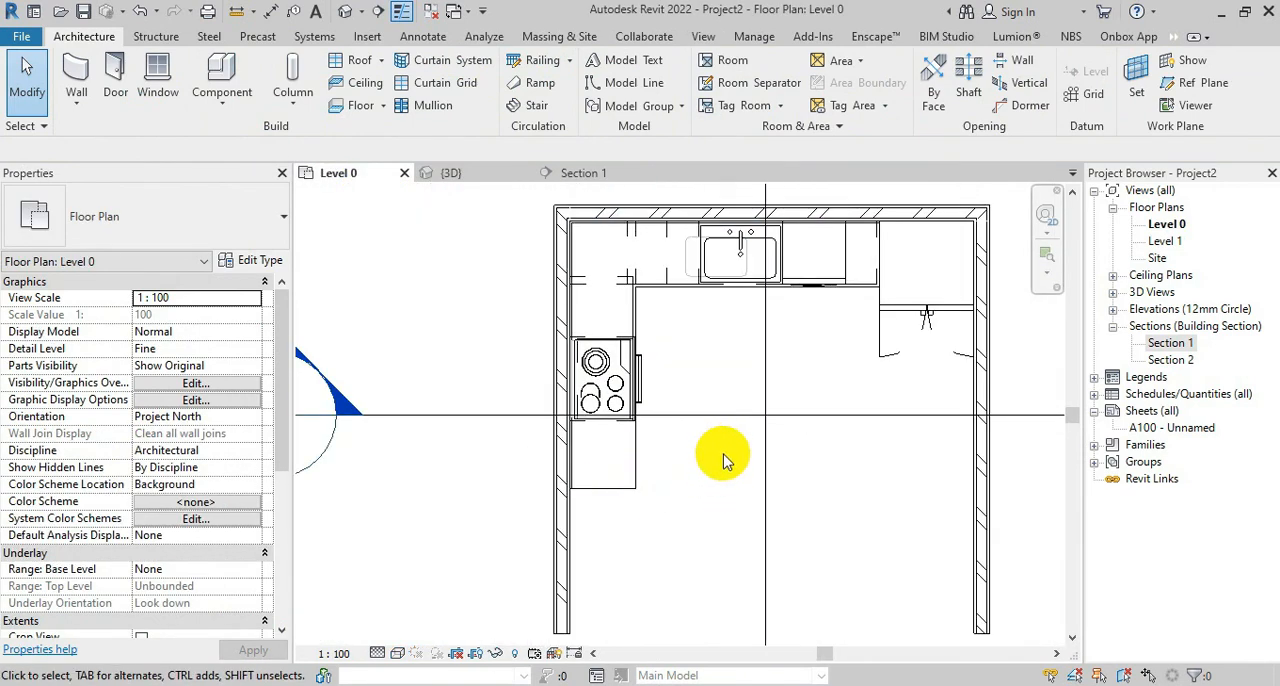
middle_click_drag(724, 460, 646, 510)
left_click(210, 80)
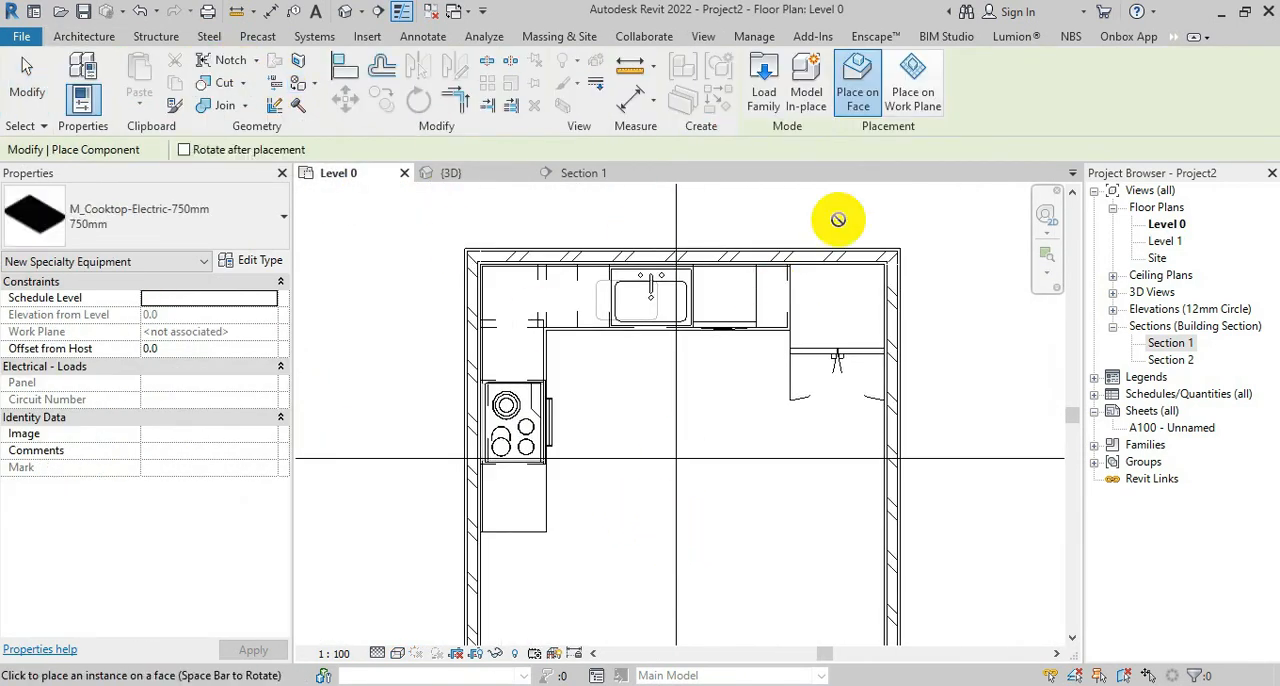
left_click(766, 80)
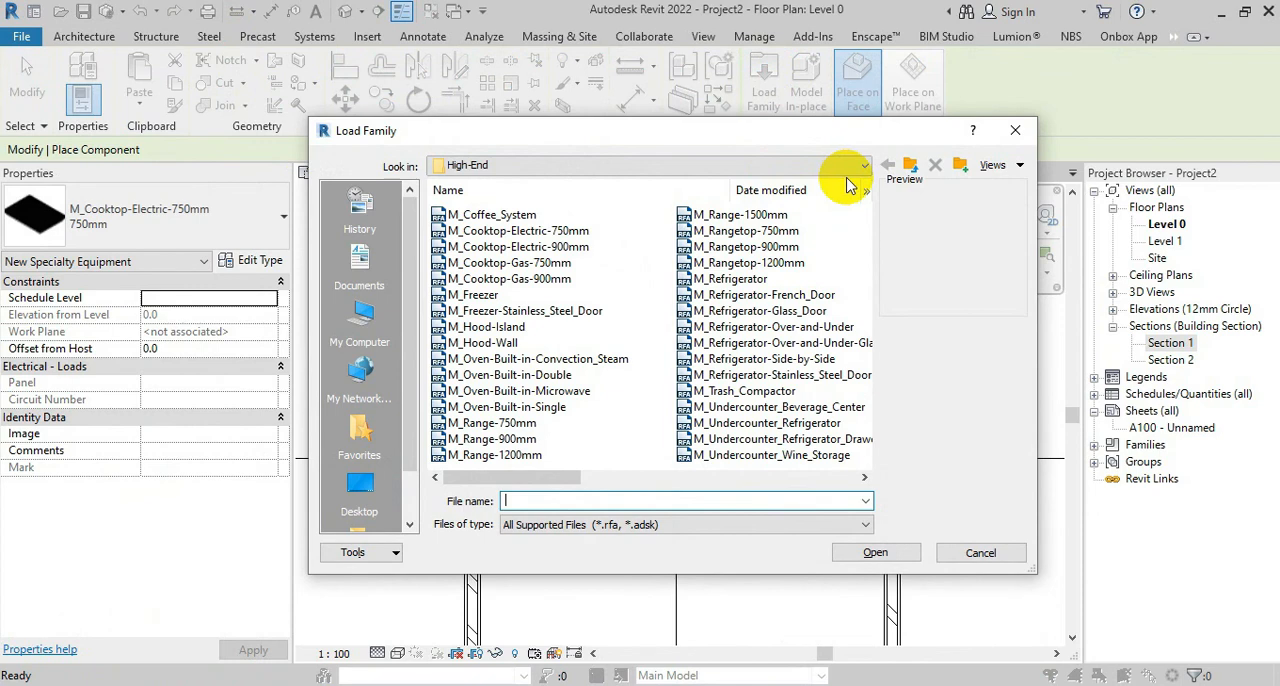
key("Escape")
left_click(263, 208)
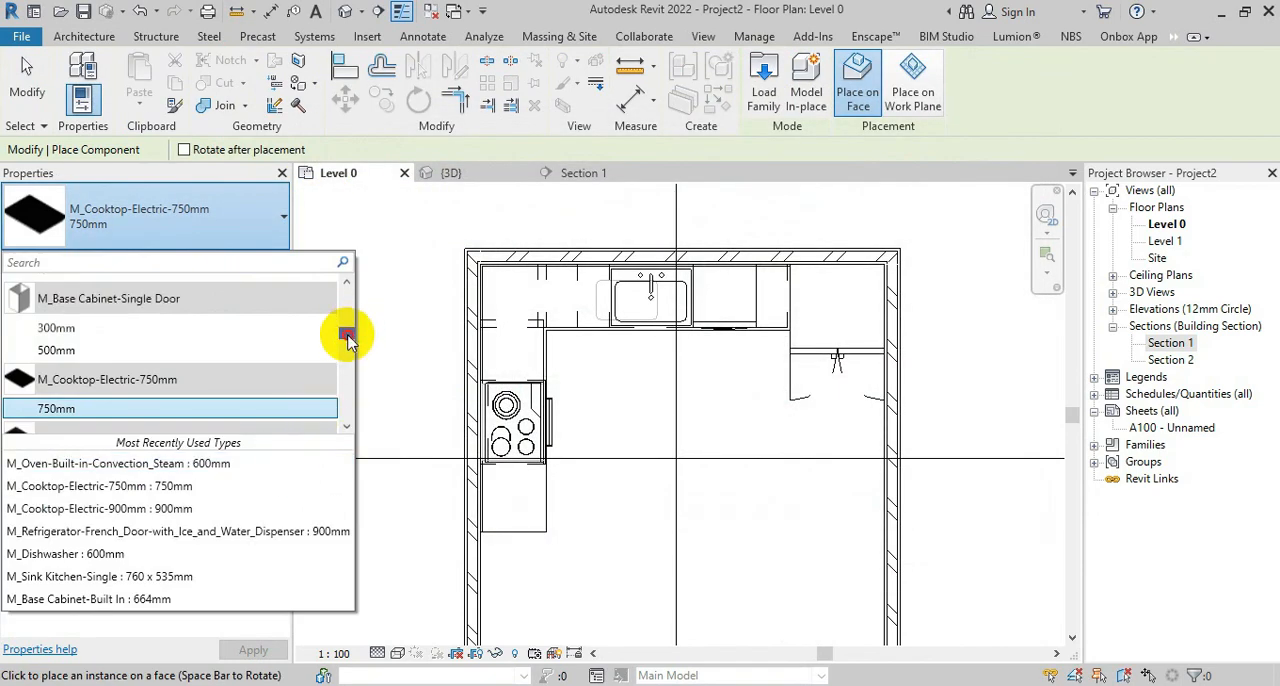
mouse_move(347, 340)
left_mouse_down()
mouse_move(346, 291)
mouse_move(347, 322)
left_mouse_up()
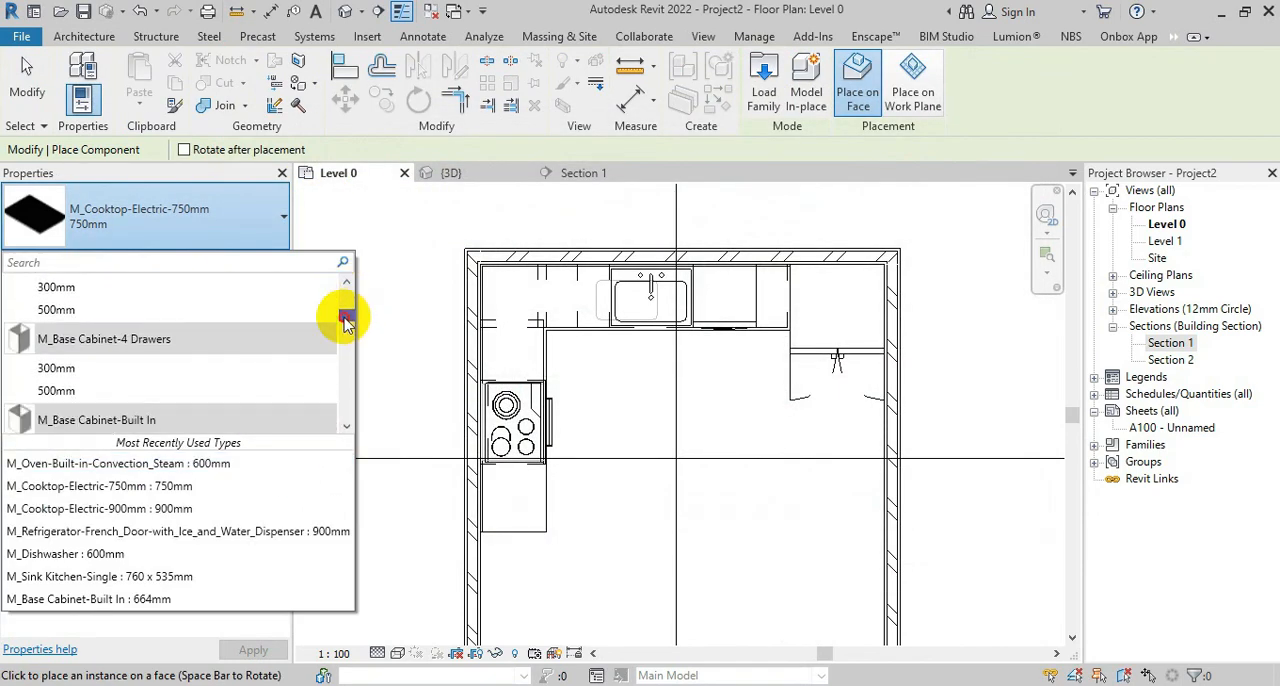
left_click(72, 392)
scroll(508, 486, "up", 6)
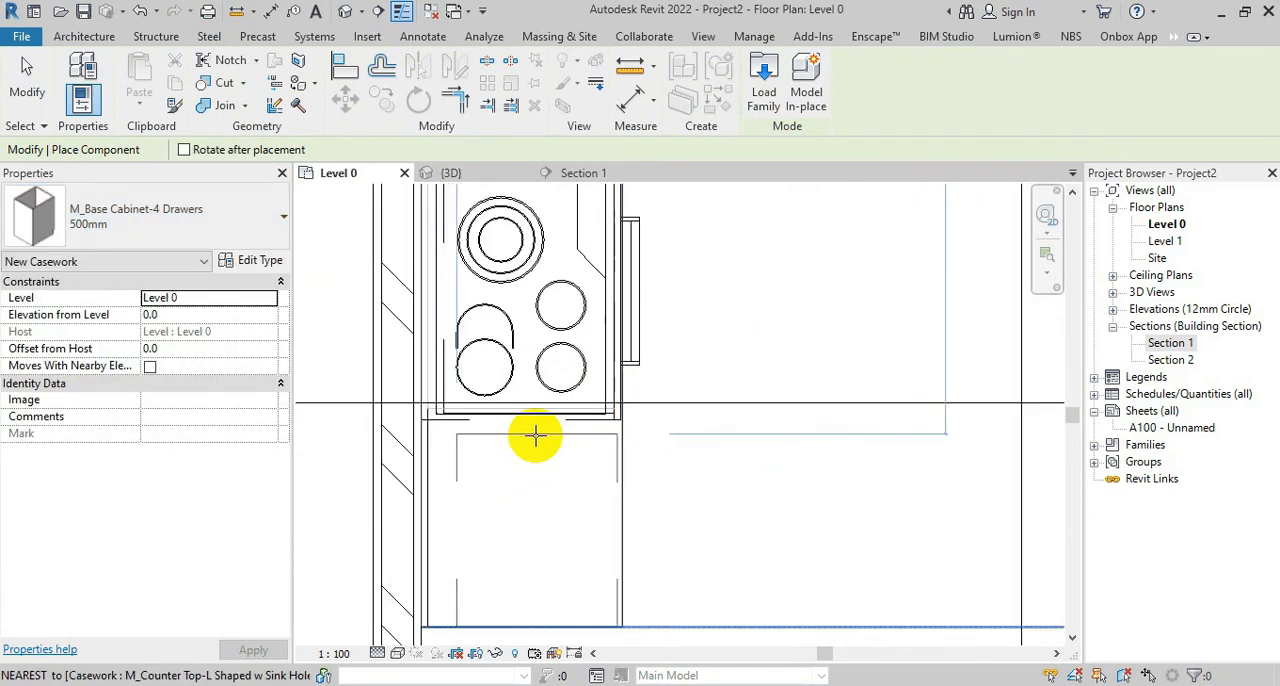
scroll(410, 494, "up", 2)
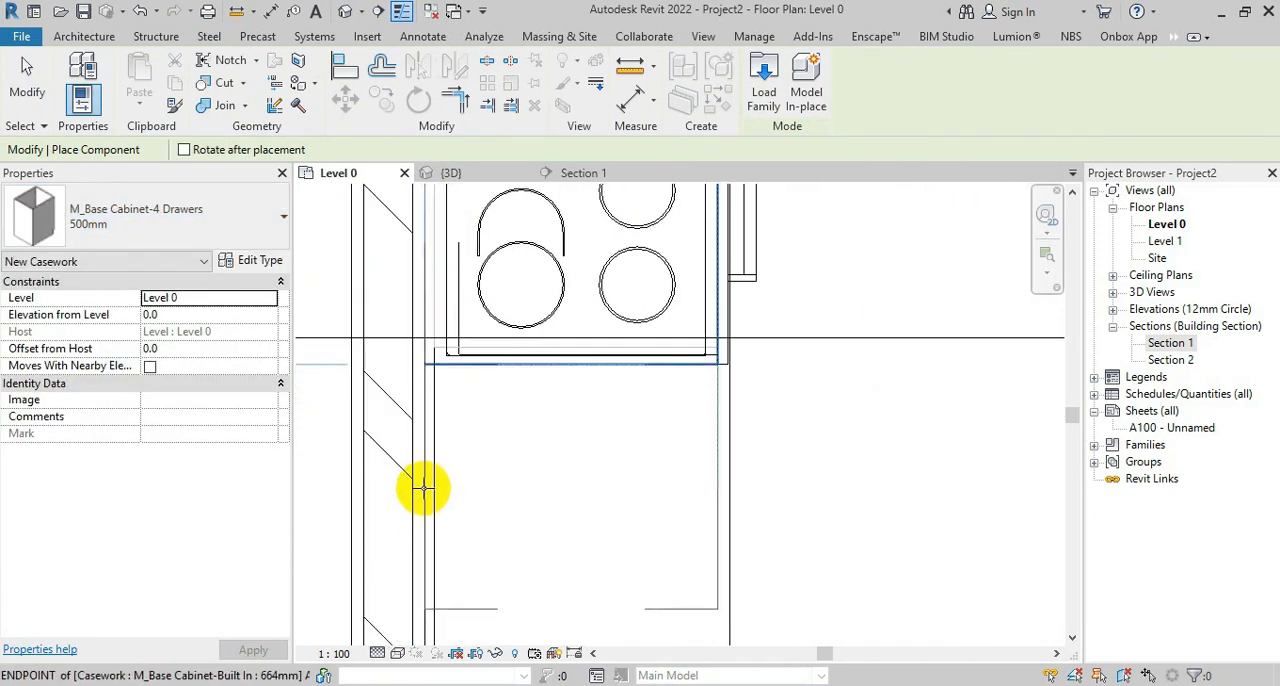
Examine in 3D the joint between the drawer cabinet and the oven cabinet, including the toe kick
left_click(455, 173)
scroll(826, 558, "up", 4)
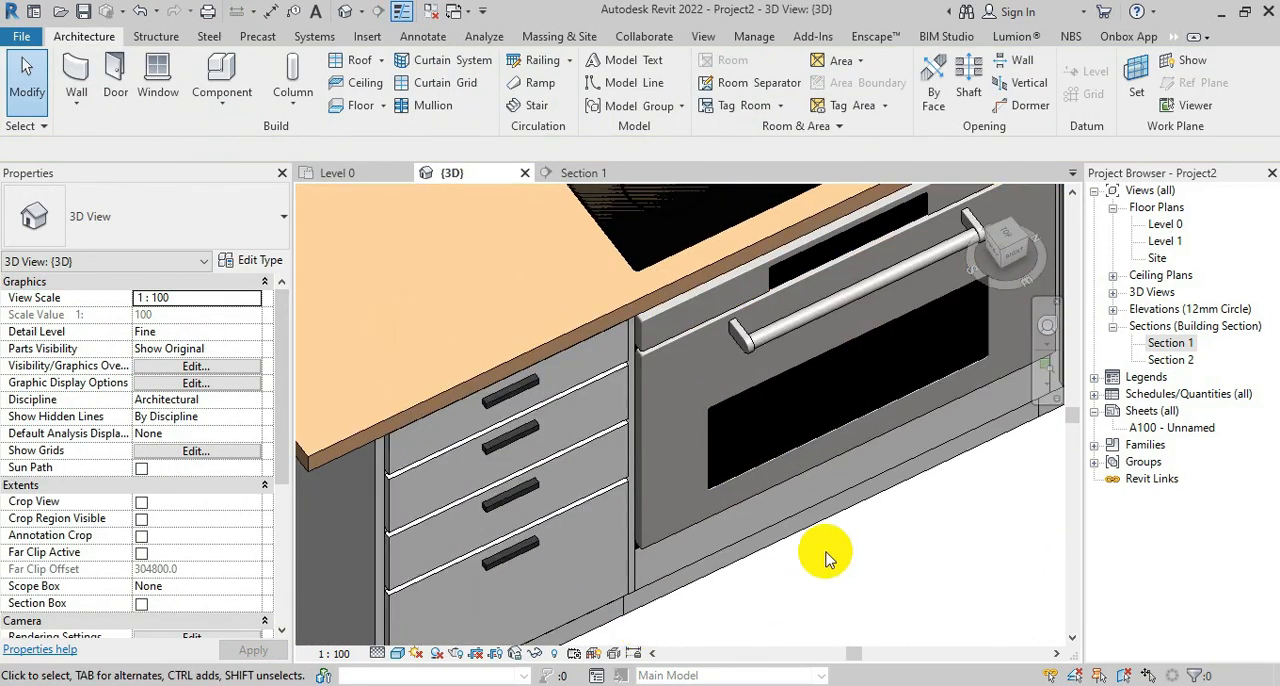
scroll(674, 243, "down", 3)
left_click(603, 506)
scroll(686, 552, "up", 5)
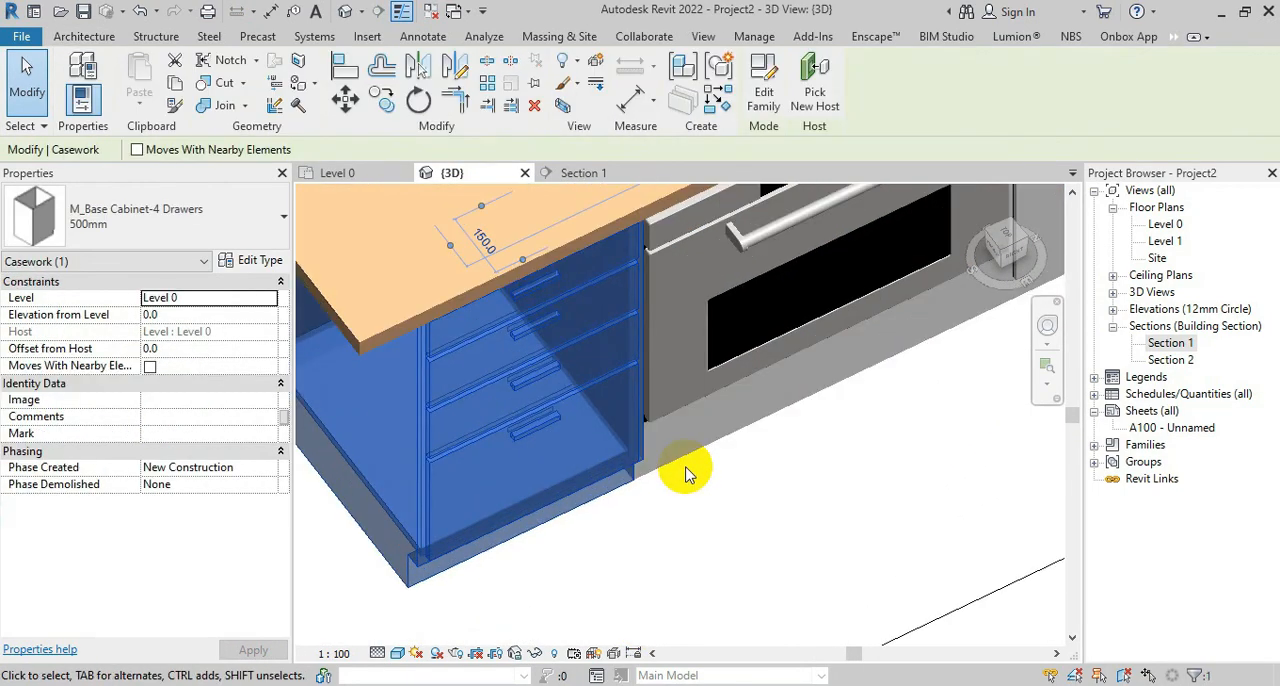
left_click(689, 472)
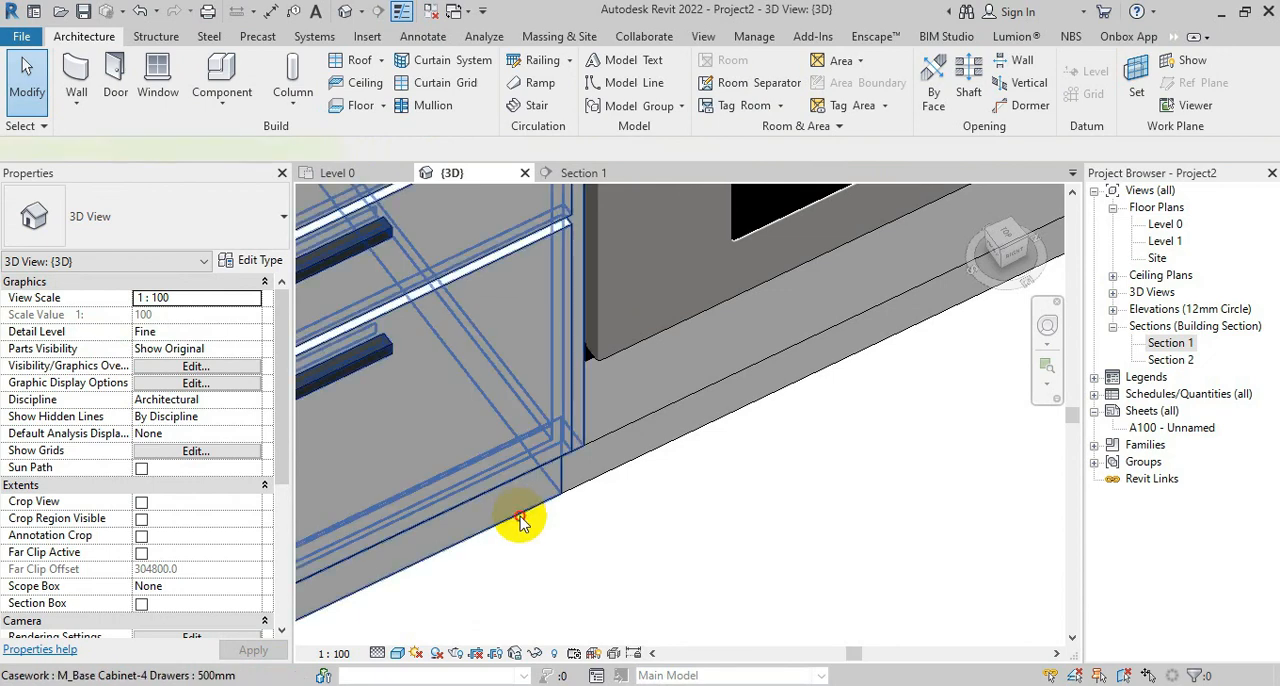
scroll(609, 477, "down", 3)
scroll(685, 492, "down", 2)
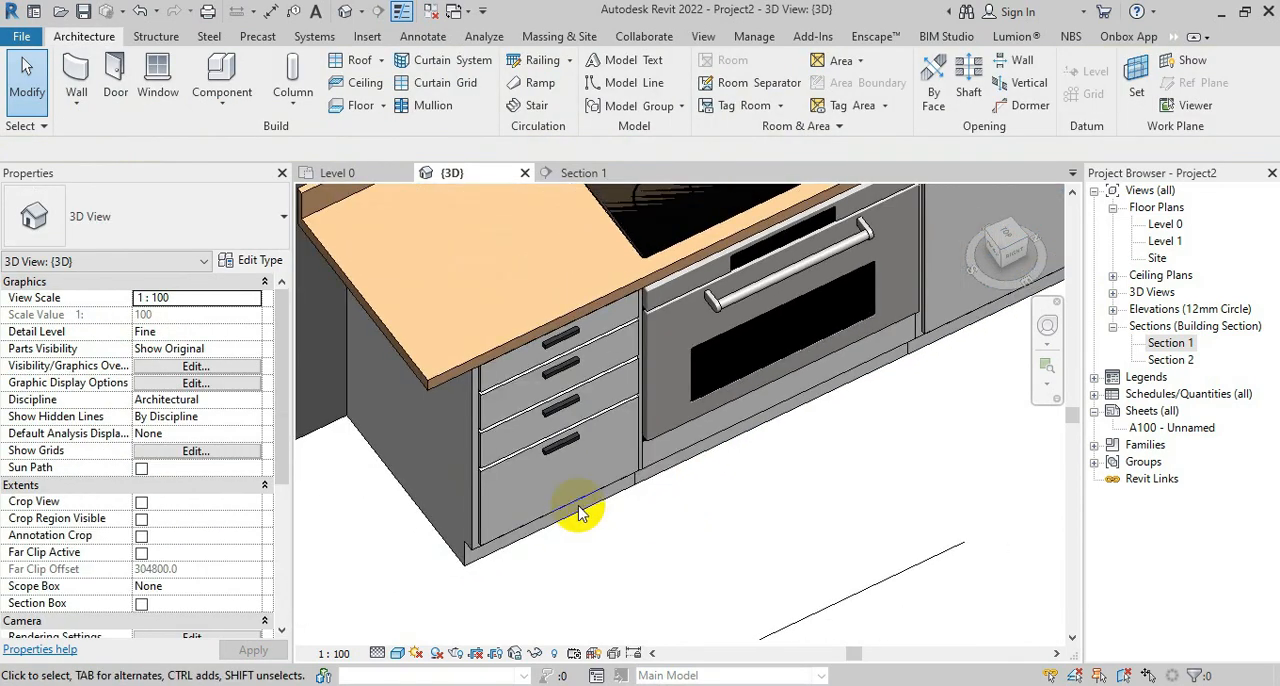
Try to shift the 4-drawer cabinet slightly along the wall, away from the Built In cabinet, in the Level 0 plan
left_click(378, 176)
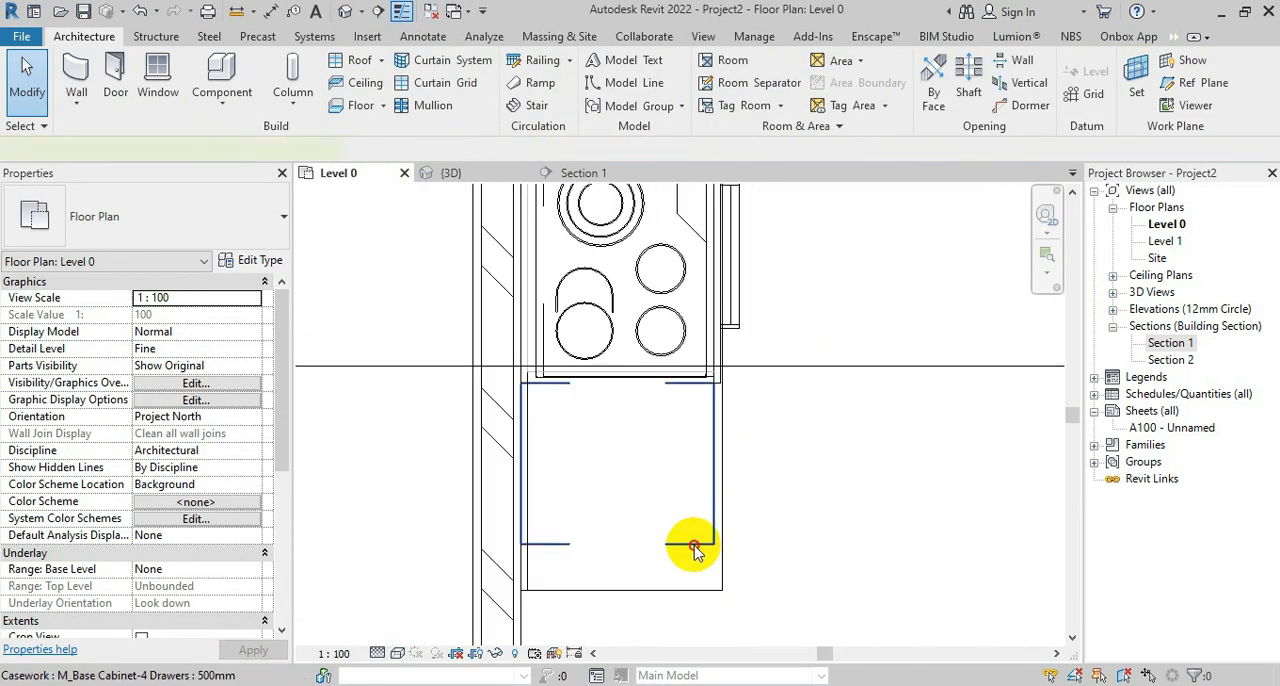
left_click(695, 550)
scroll(713, 375, "up", 3)
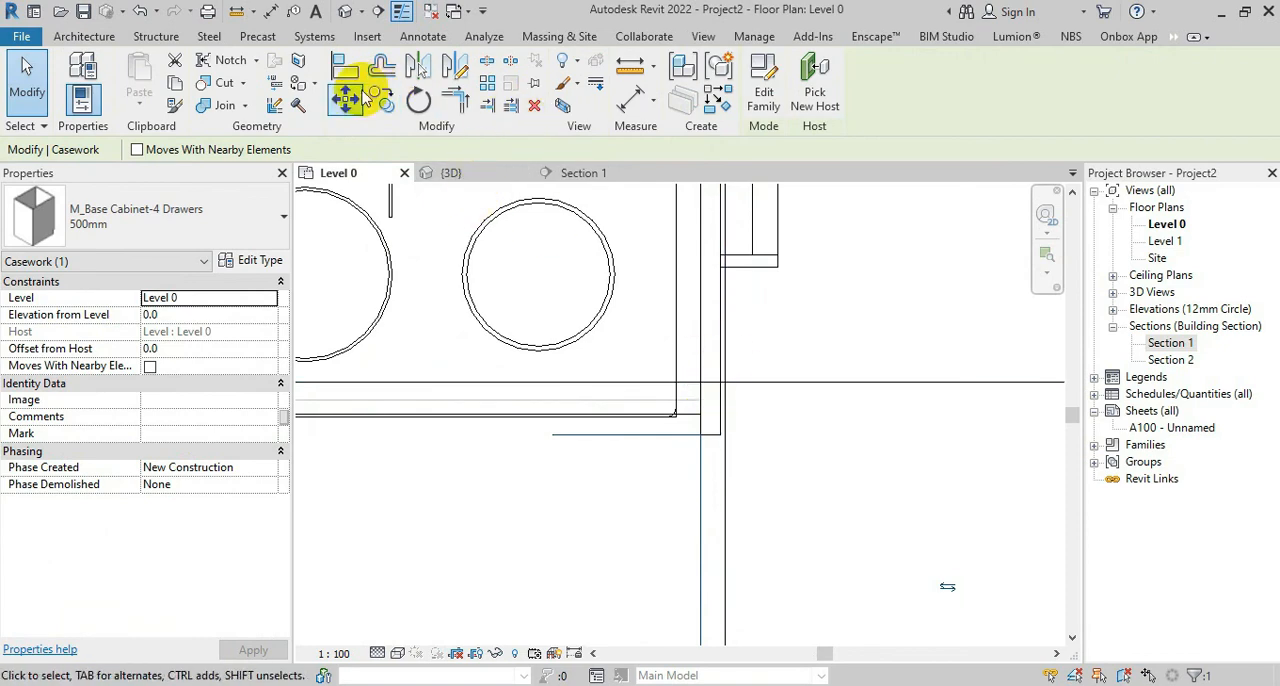
left_click(358, 95)
left_click(705, 437)
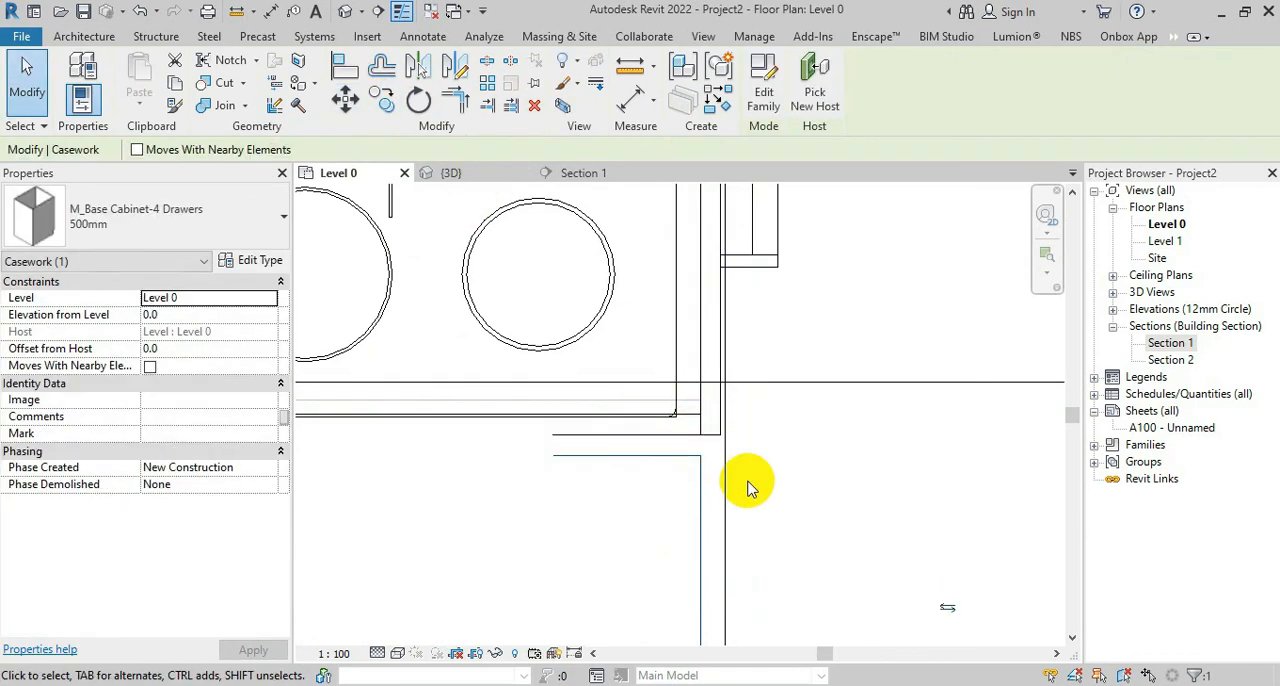
Examine the drawer cabinet's joint and the whole cabinet run in 3D, and return to the Level 0 floor plan
left_click(498, 172)
scroll(686, 462, "up", 5)
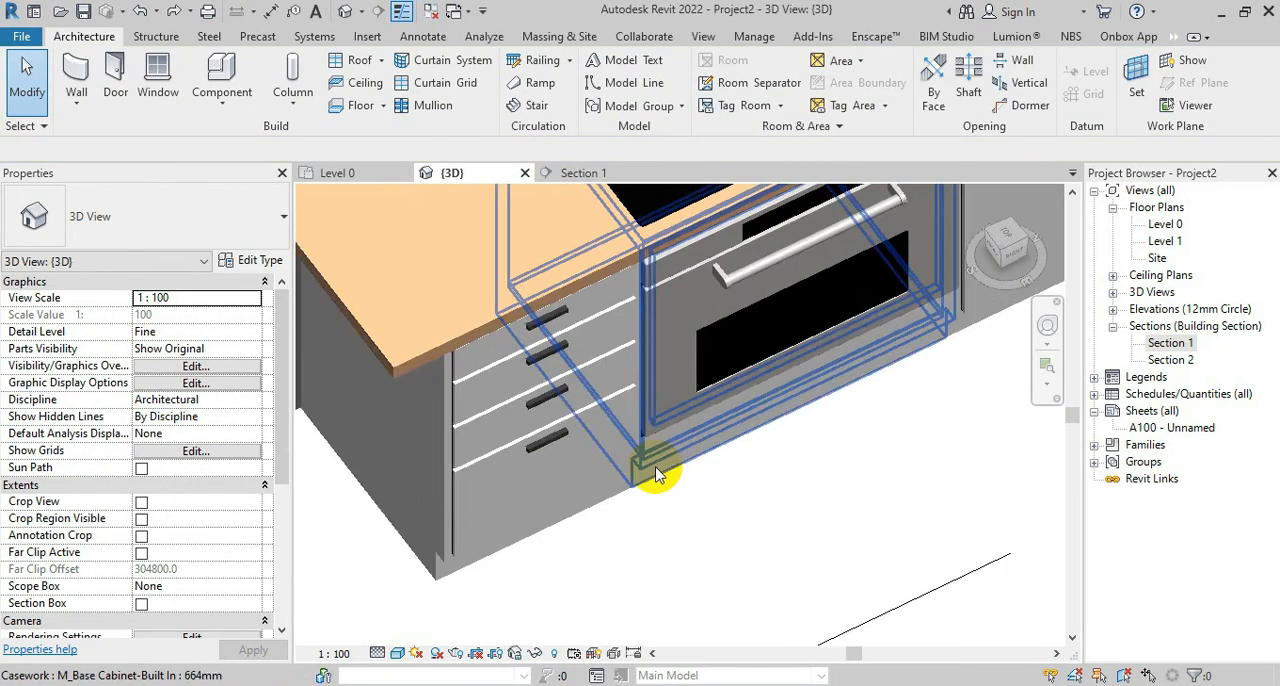
left_click(606, 478)
left_click(660, 540)
scroll(660, 540, "down", 5)
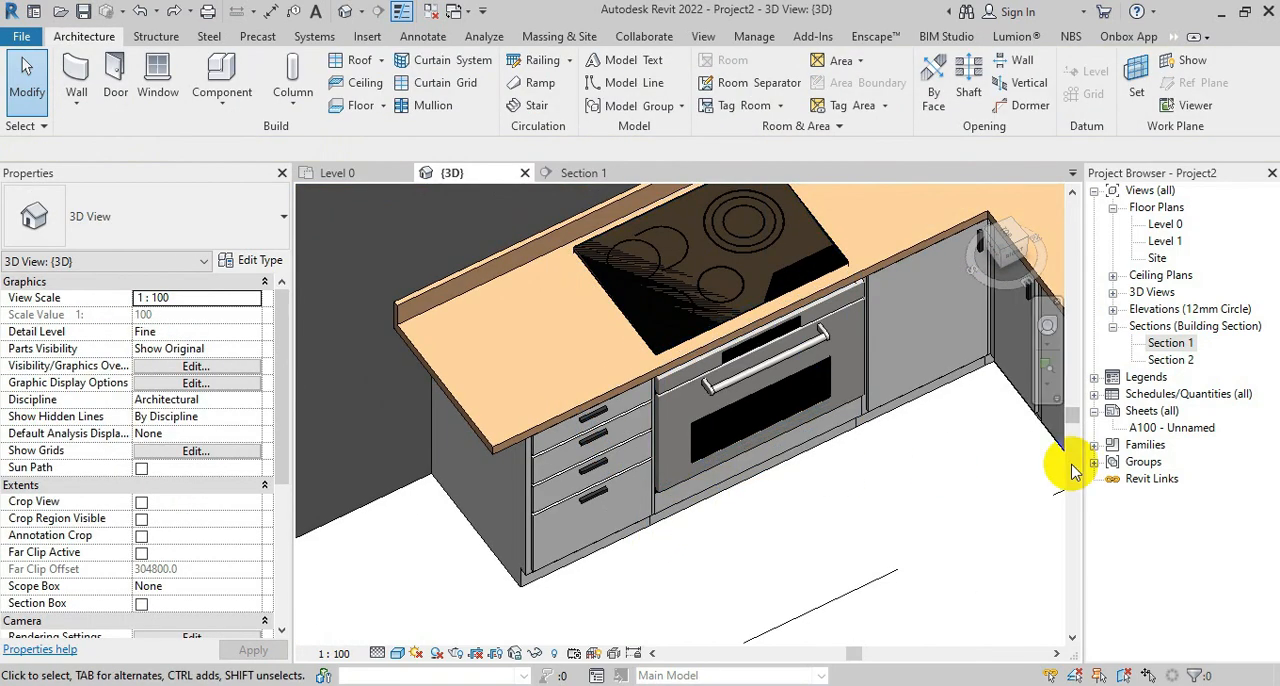
middle_click_drag(1060, 540, 440, 425, "shift")
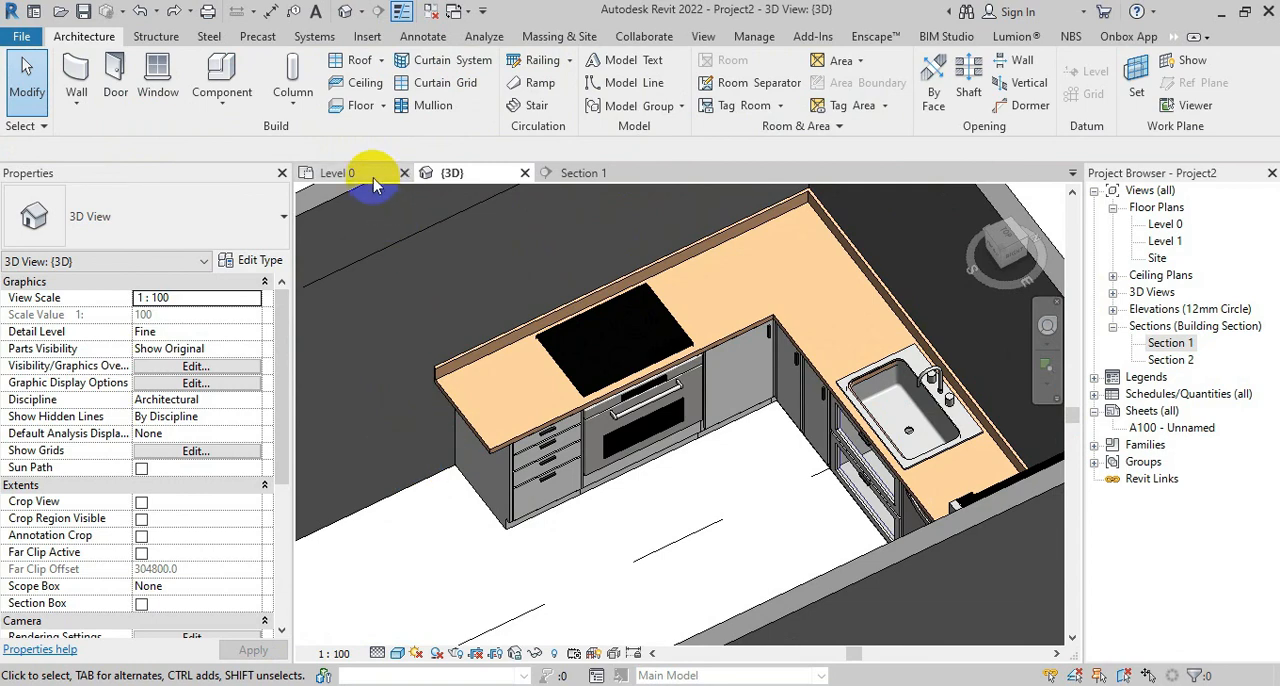
left_click(372, 178)
scroll(690, 350, "down", 3)
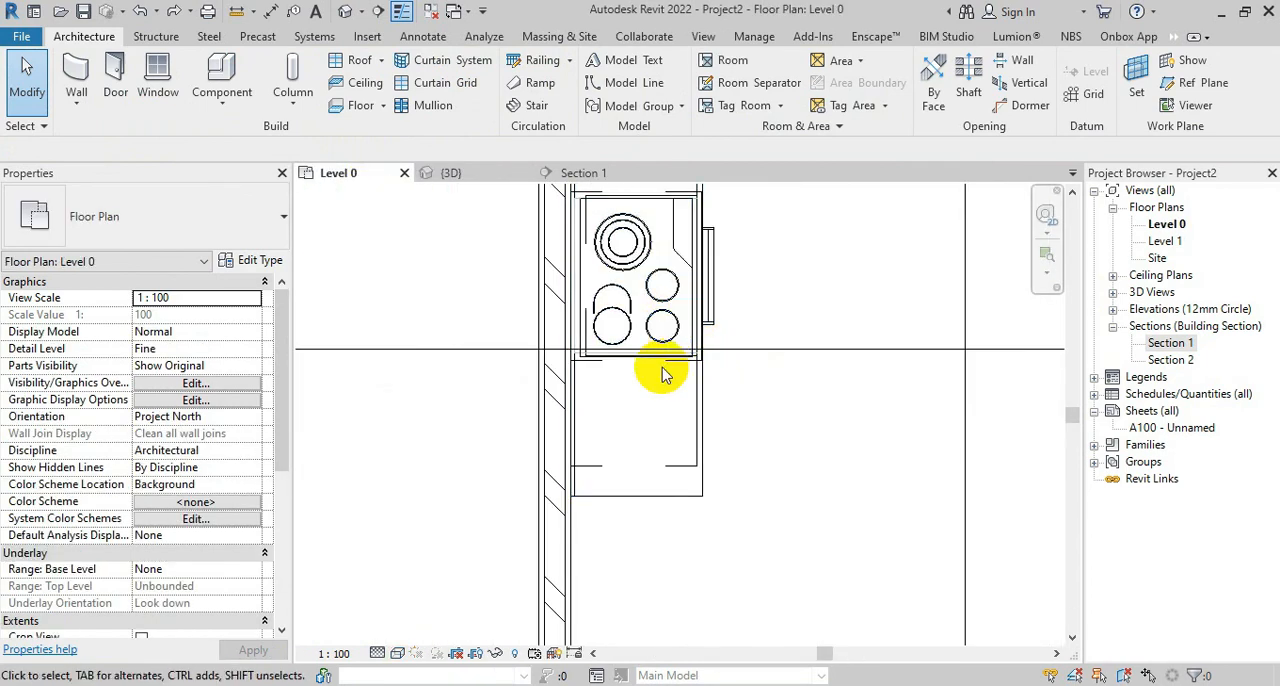
Place a 75mm M_Base Cabinet-Filler in the Level 0 plan, adjoining the 4-drawer cabinet under the counter's free end
scroll(529, 534, "down", 3)
scroll(390, 248, "up", 2)
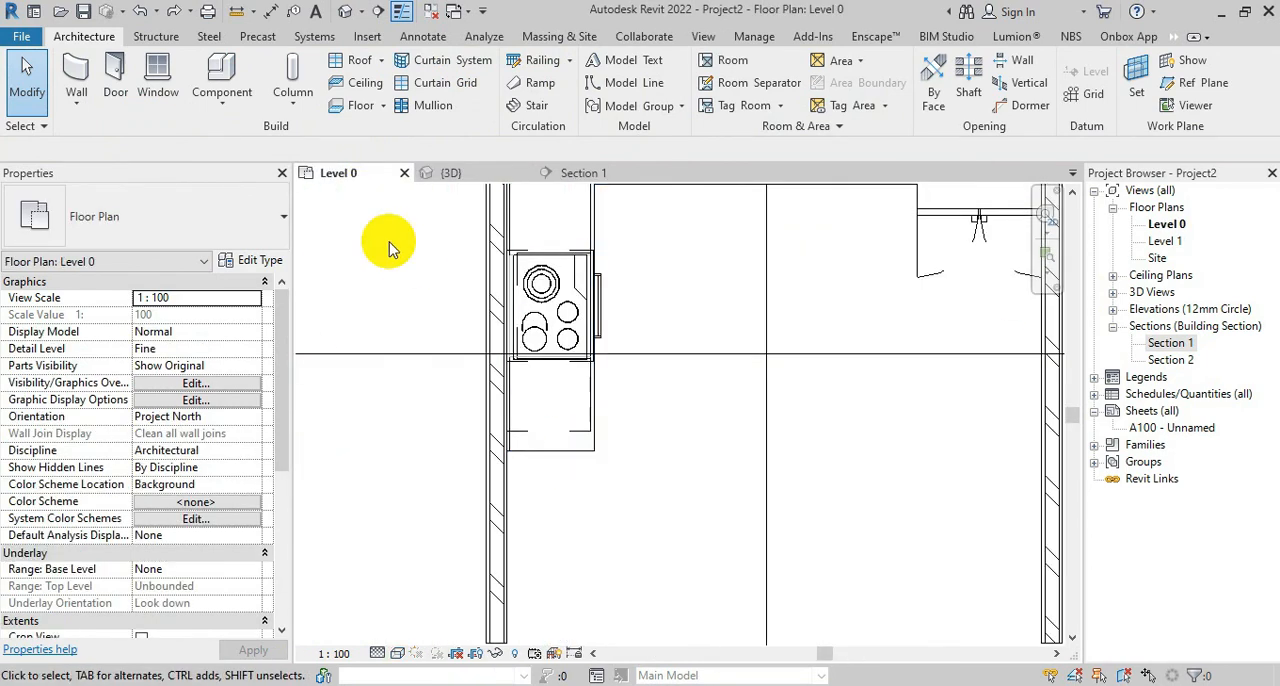
left_click(222, 75)
left_click(186, 214)
scroll(346, 330, "down", 3)
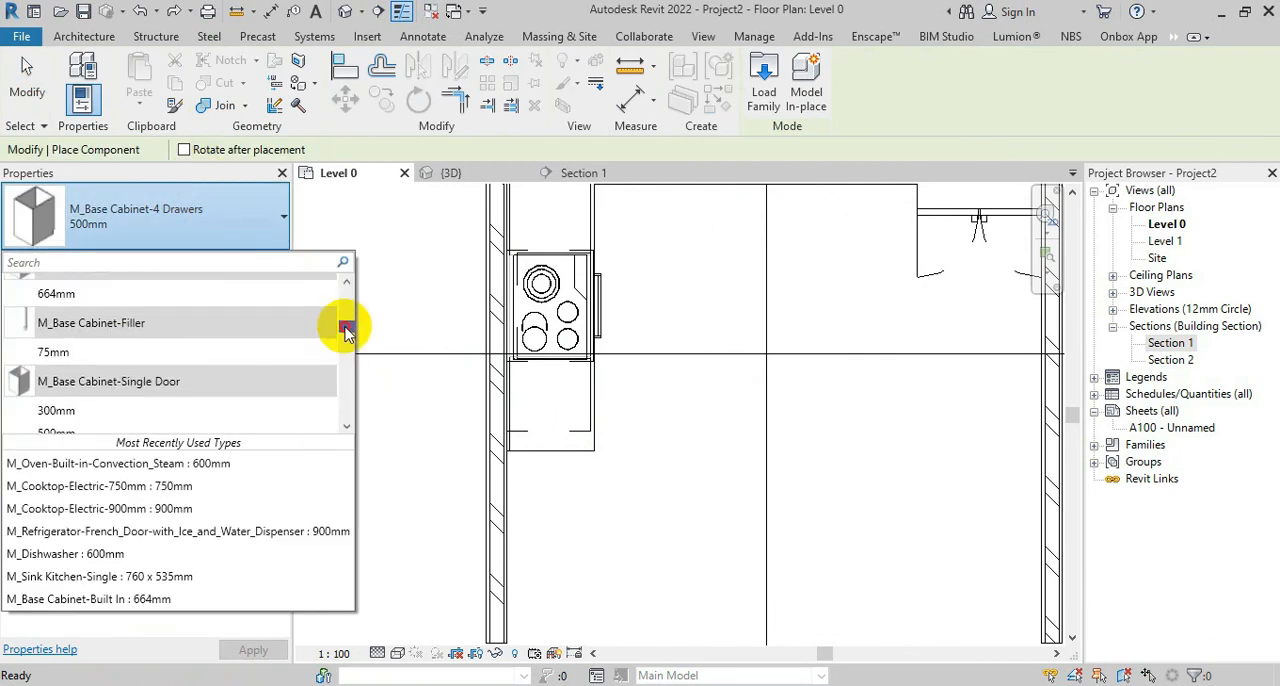
scroll(346, 330, "up", 1)
left_click(113, 404)
scroll(485, 455, "up", 3)
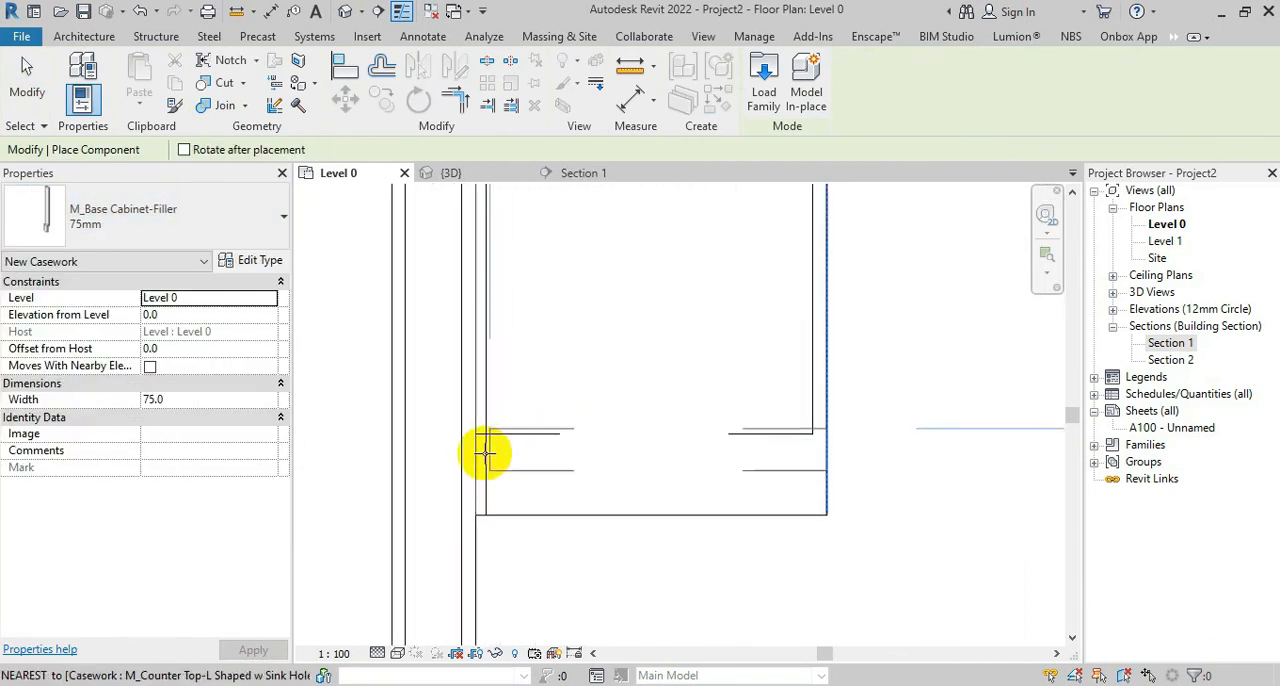
left_click(474, 455)
scroll(606, 426, "down", 4)
key("Escape")
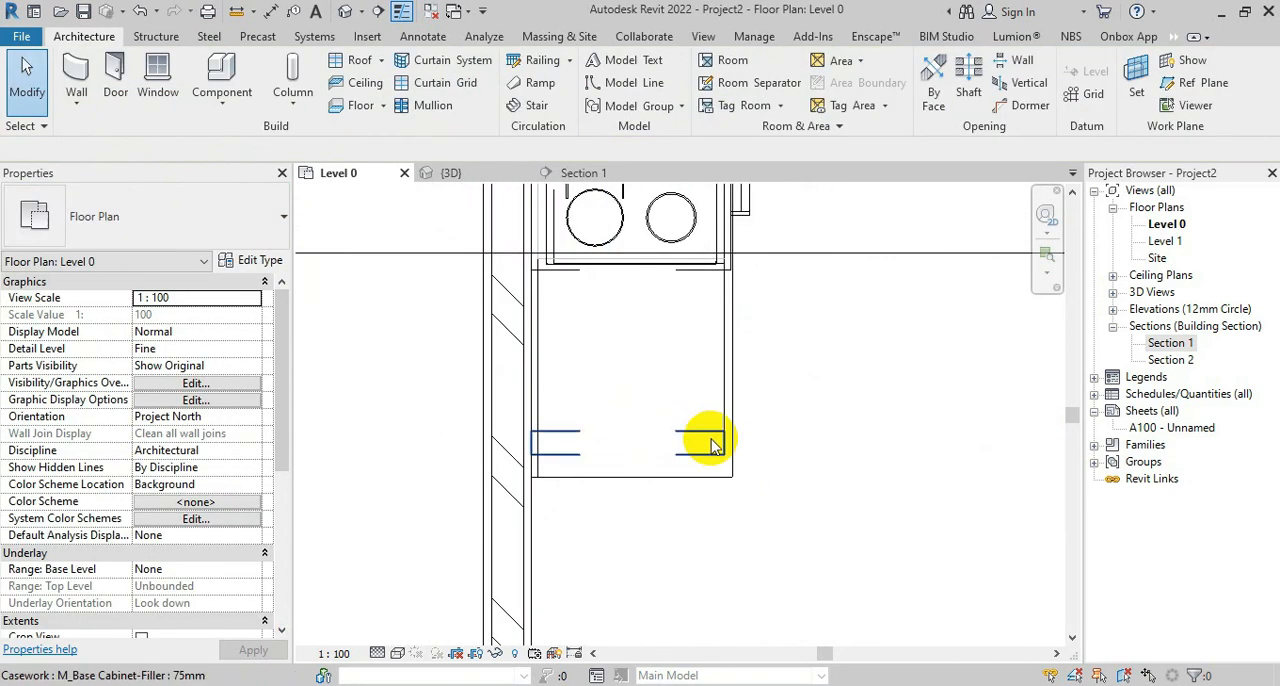
Stretch the base filler to the counter top's free end, making it about 144 mm wide
left_click(709, 455)
left_click_drag(627, 460, 630, 478)
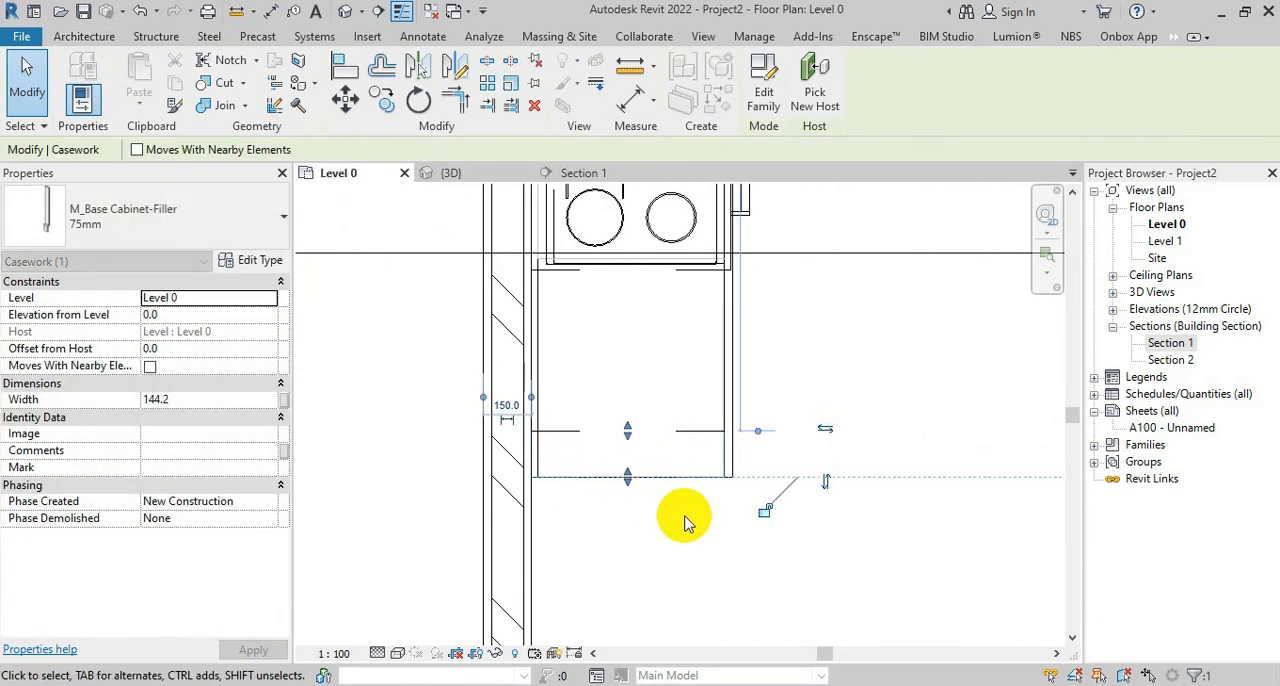
left_click(688, 535)
Load the M_Tall Cabinet-Single Door(2) family from the Tall Cabinets folder of the Casework library
scroll(464, 366, "down", 5)
middle_click_drag(571, 405, 491, 466)
scroll(326, 263, "up", 2)
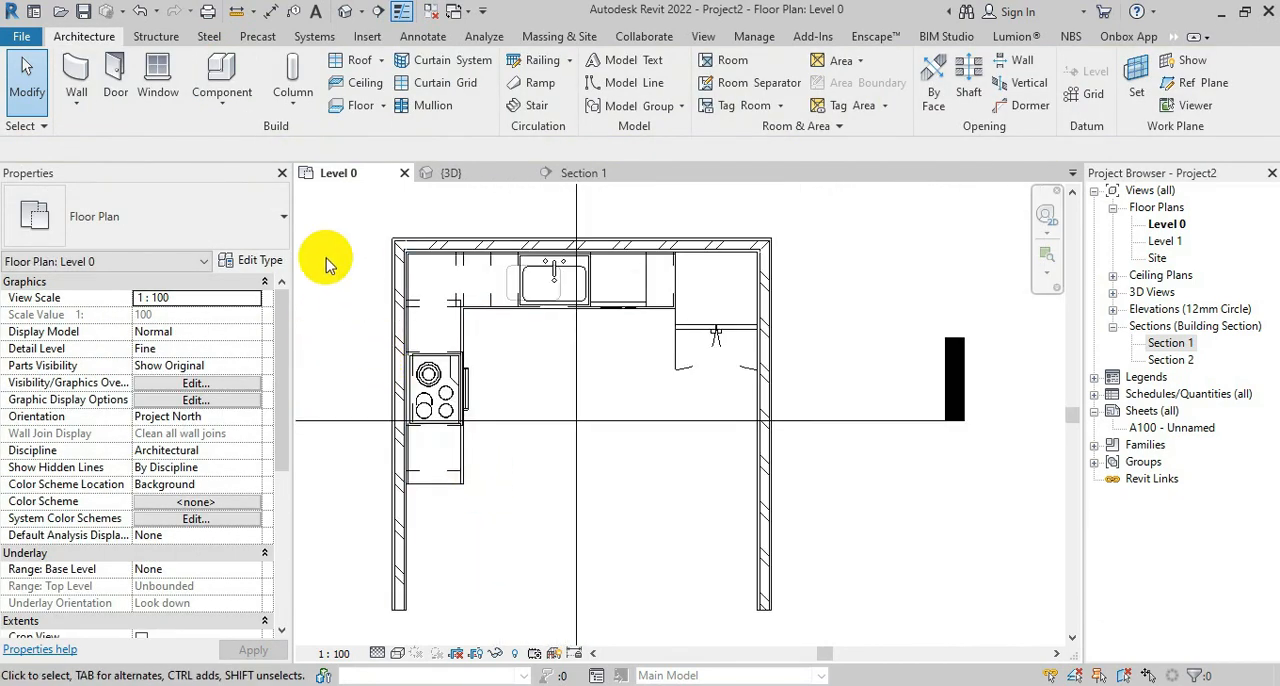
left_click(222, 75)
left_click(763, 80)
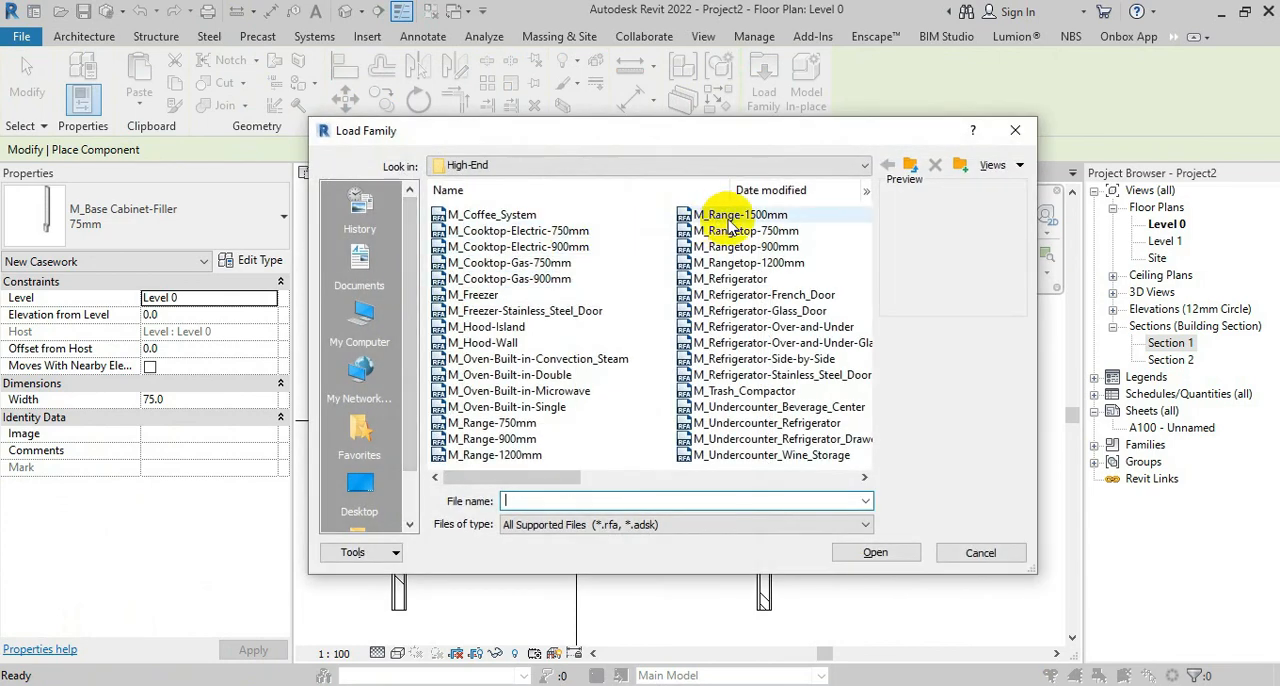
left_click(910, 165)
left_click(911, 166)
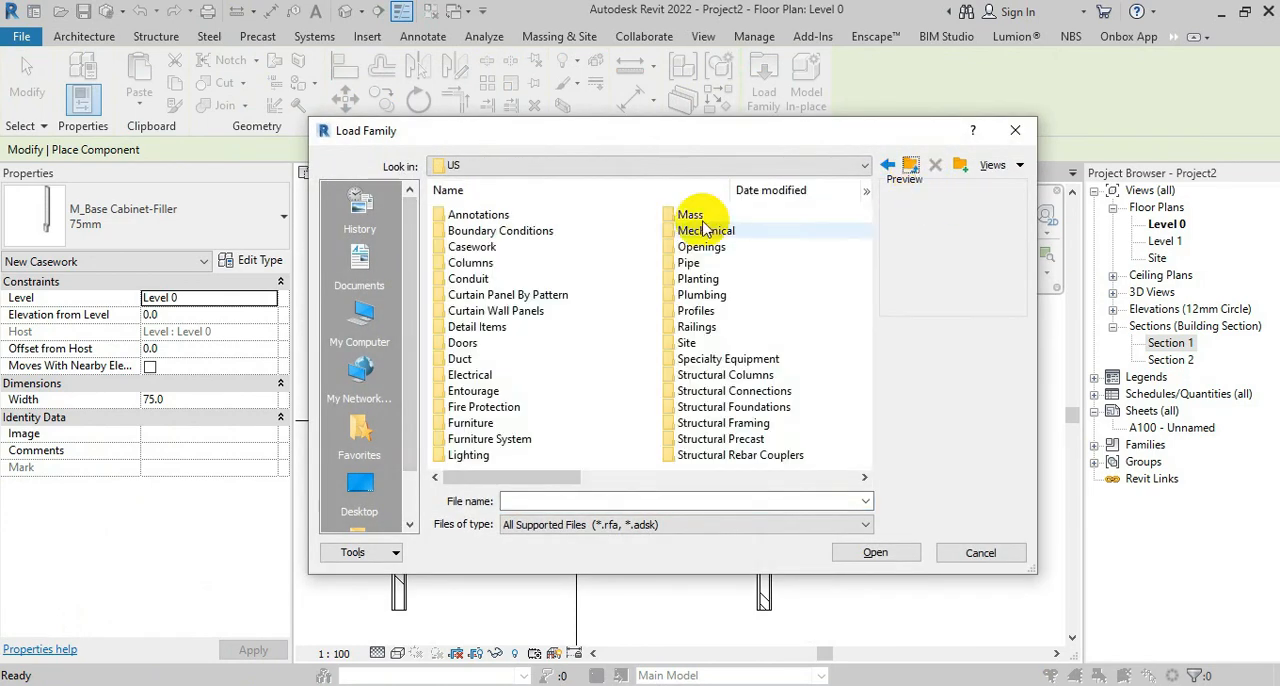
double_click(481, 246)
double_click(489, 263)
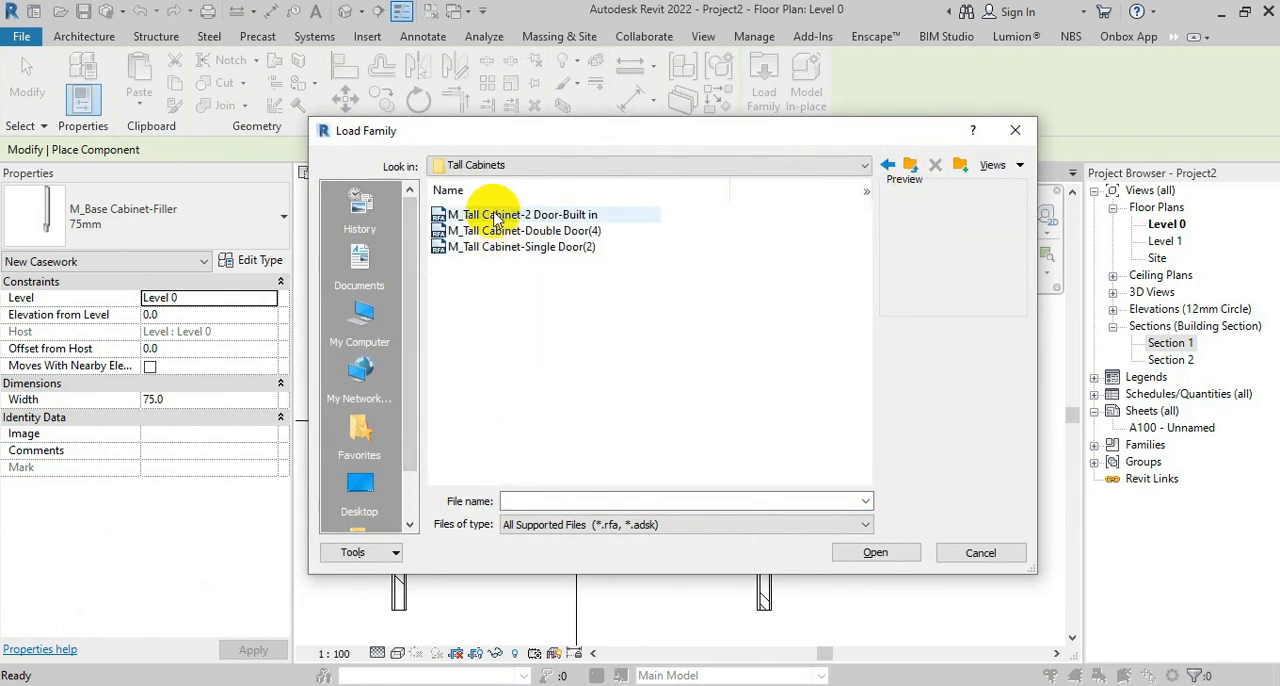
left_click(495, 216)
left_click(515, 247)
left_click(875, 553)
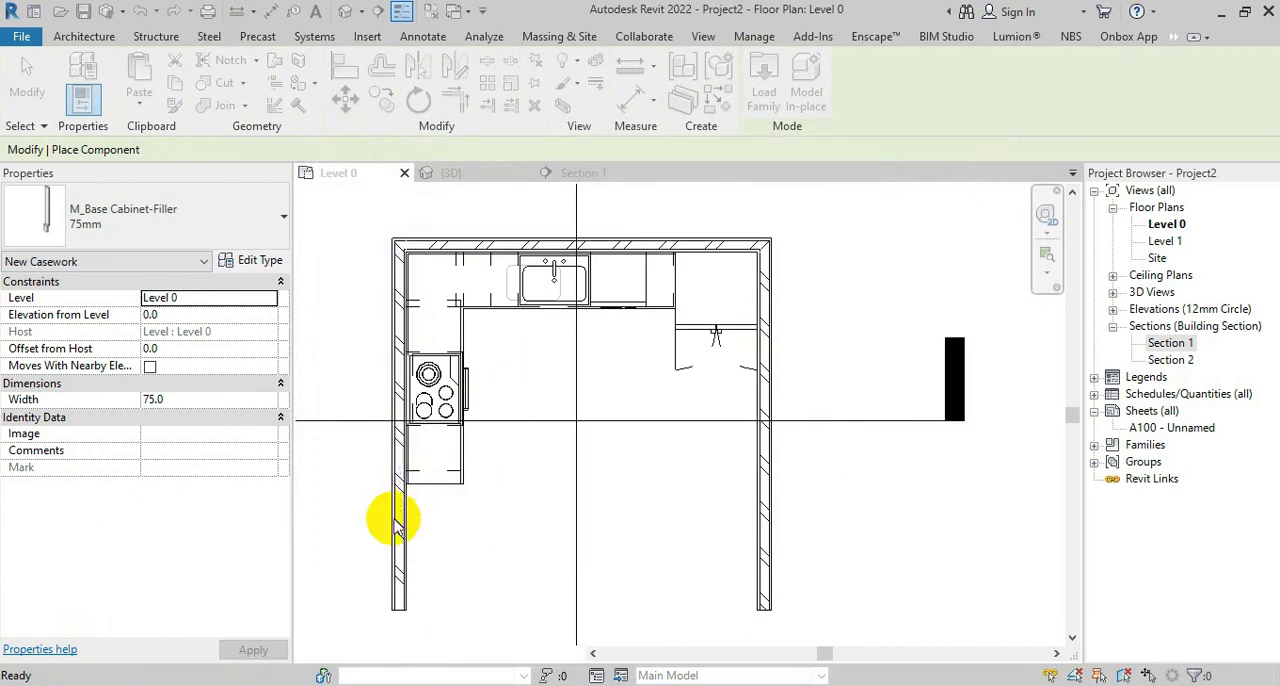
Place a 600mm M_Tall Cabinet-Single Door(2) against the wall, directly beyond the counter's free end
scroll(415, 495, "up", 3)
scroll(403, 470, "up", 1)
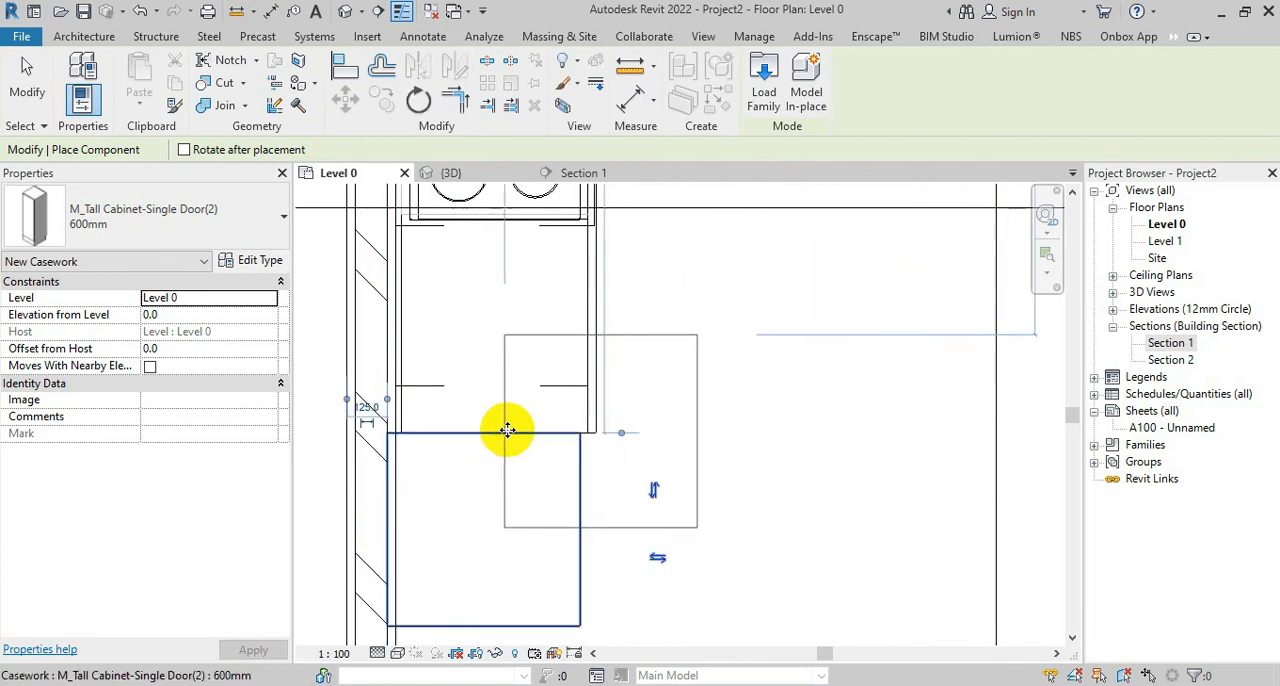
key("Escape")
Move the tall cabinet so its back corner meets the wall face at the counter's end corner
left_click(580, 480)
left_click(345, 98)
scroll(390, 360, "up", 3)
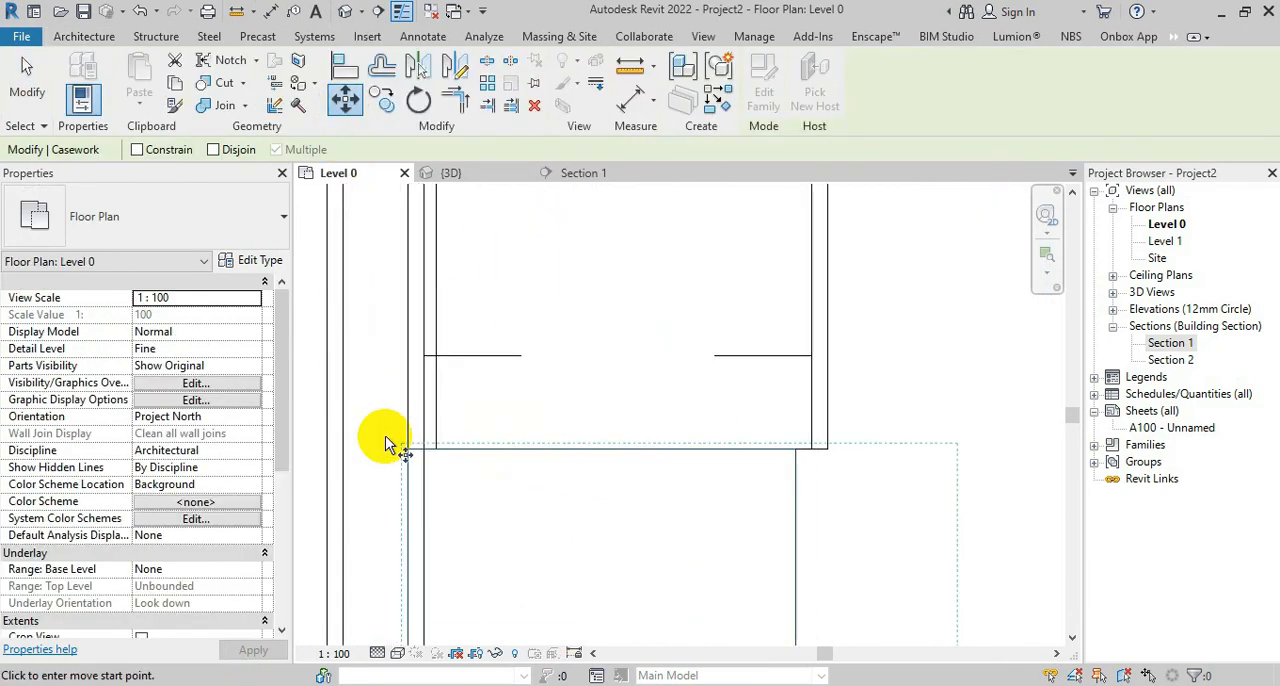
left_click(437, 453)
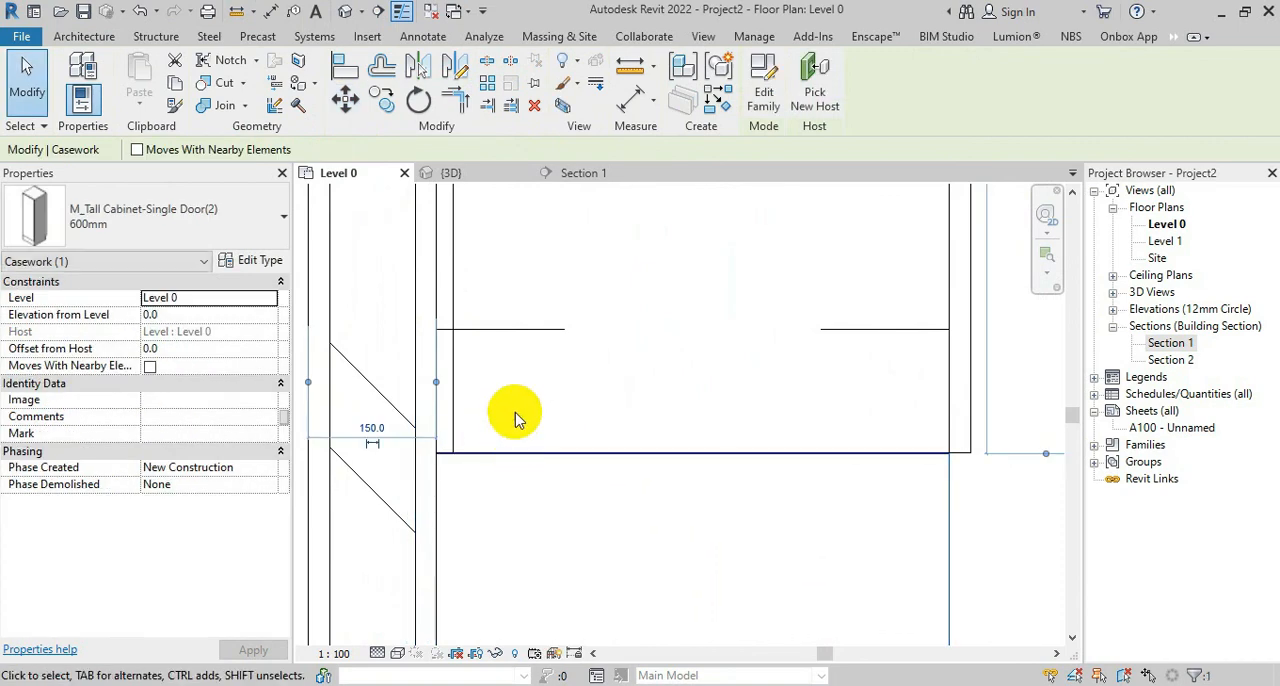
scroll(512, 385, "down", 3)
left_click(903, 488)
scroll(420, 386, "down", 2)
Examine the tall cabinet beside the counter and base cabinet run in 3D
left_click(452, 173)
middle_click_drag(503, 358, 586, 557, "shift")
scroll(690, 330, "up", 2)
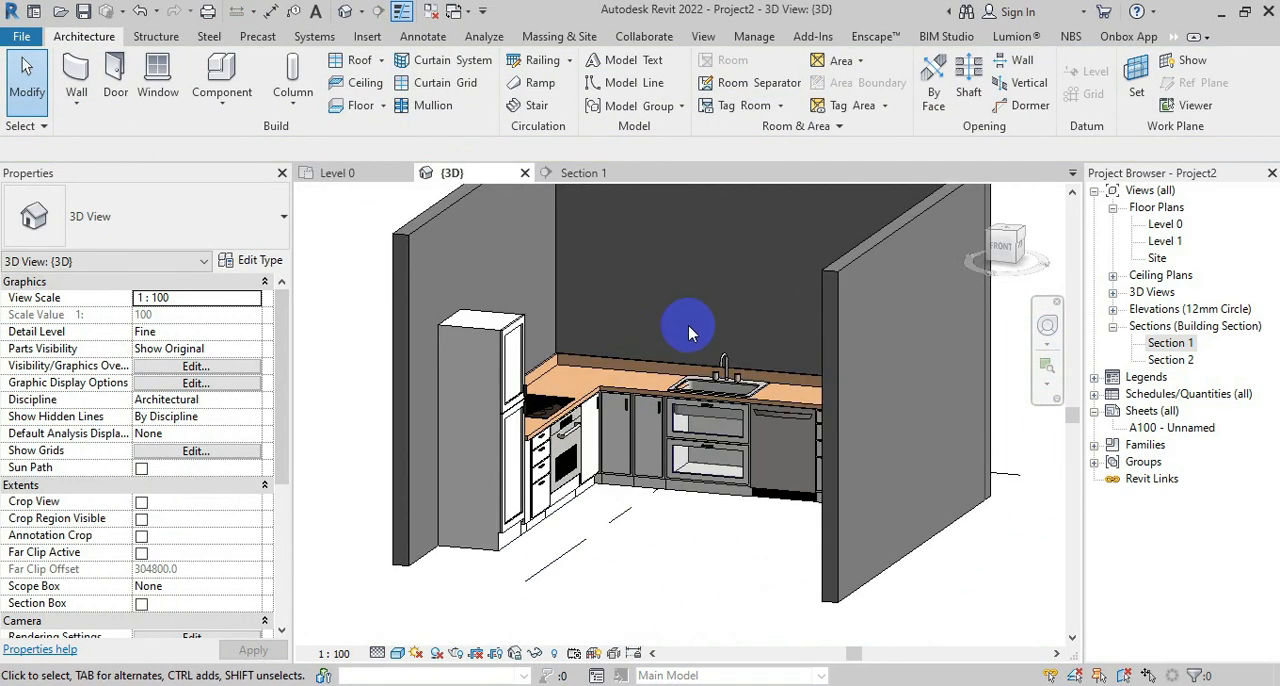
middle_click_drag(683, 357, 560, 520, "shift")
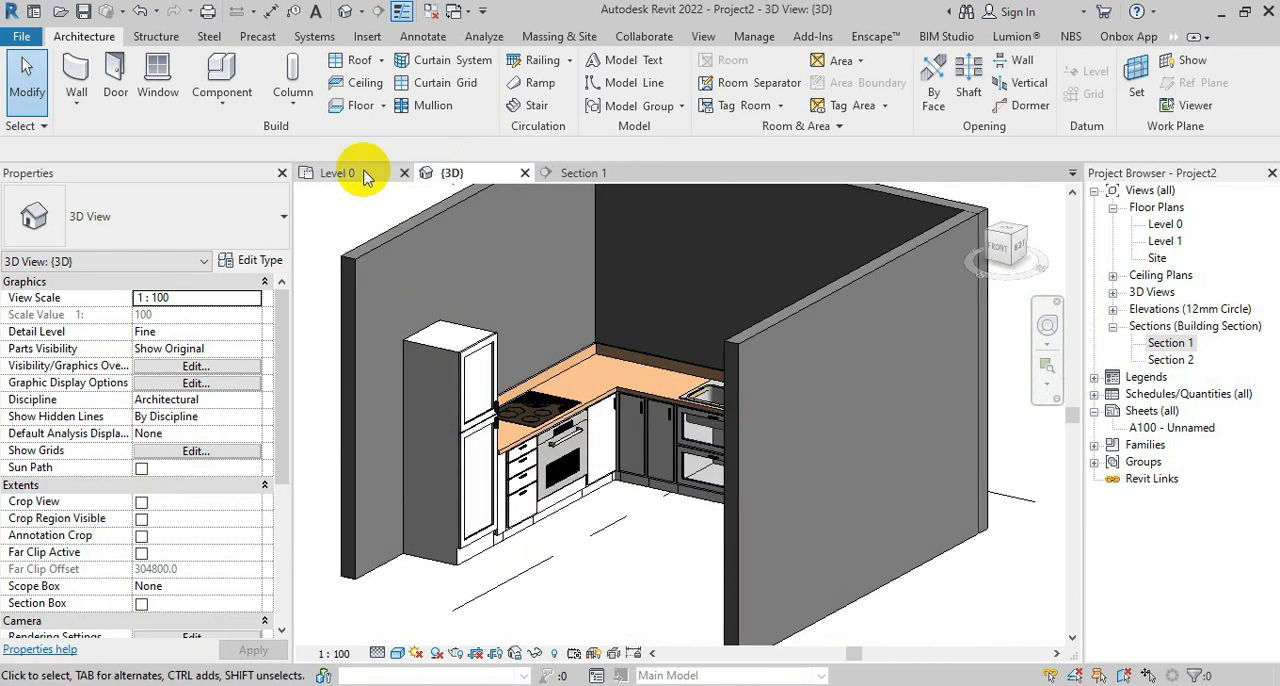
Return to the Level 0 floor plan and set its visual style to Hidden Line
left_click(337, 172)
scroll(449, 622, "down", 5)
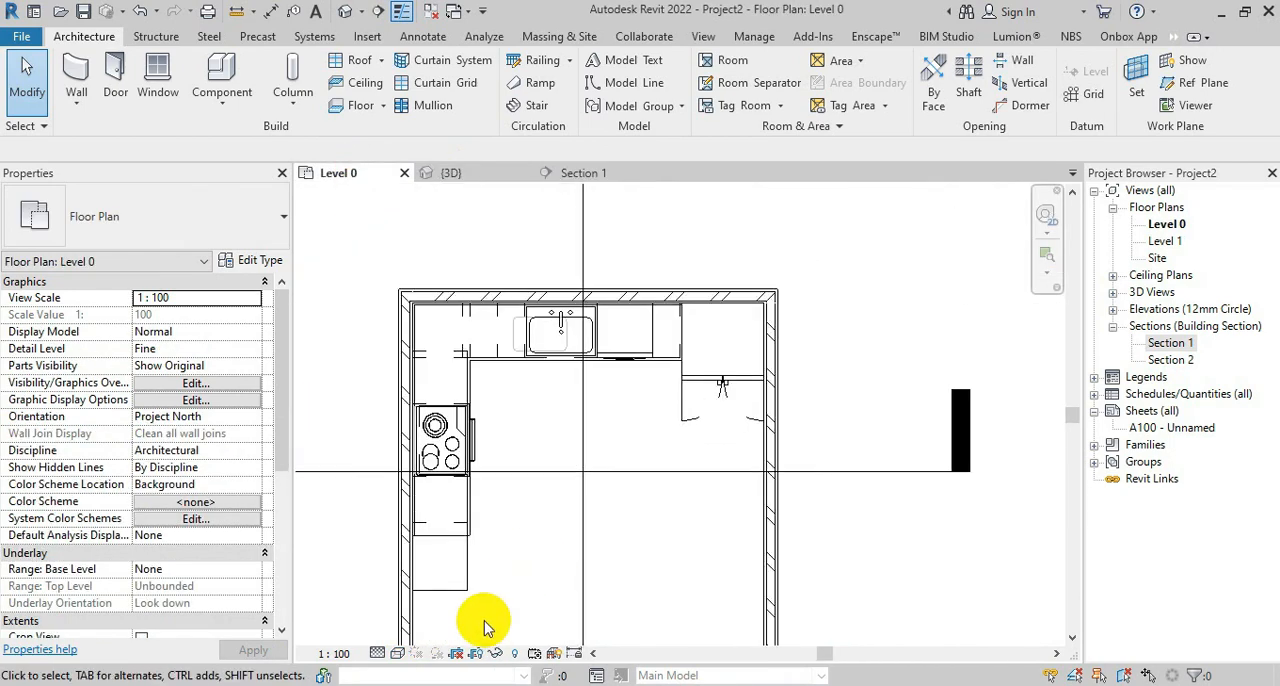
left_click(397, 653)
left_click(440, 576)
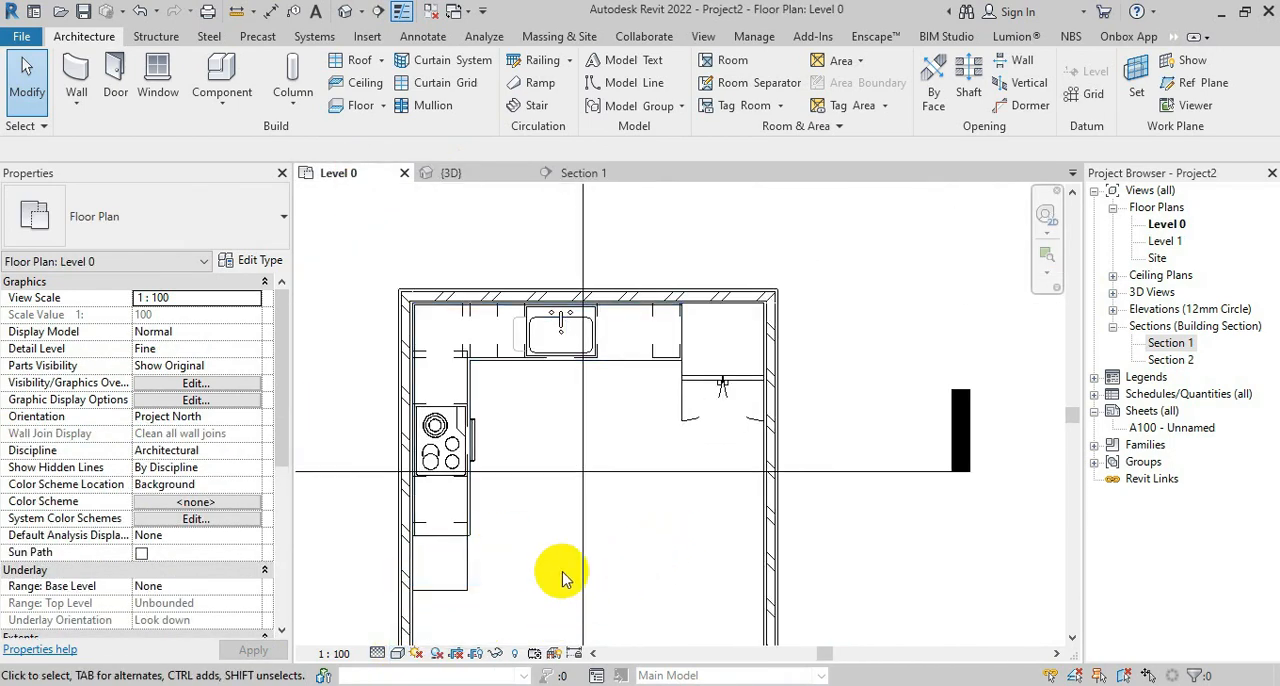
Load the M_Upper Cabinet-Corner Unit-Wall family from the Wall Cabinets folder of the Casework library
left_click(222, 78)
left_click(764, 80)
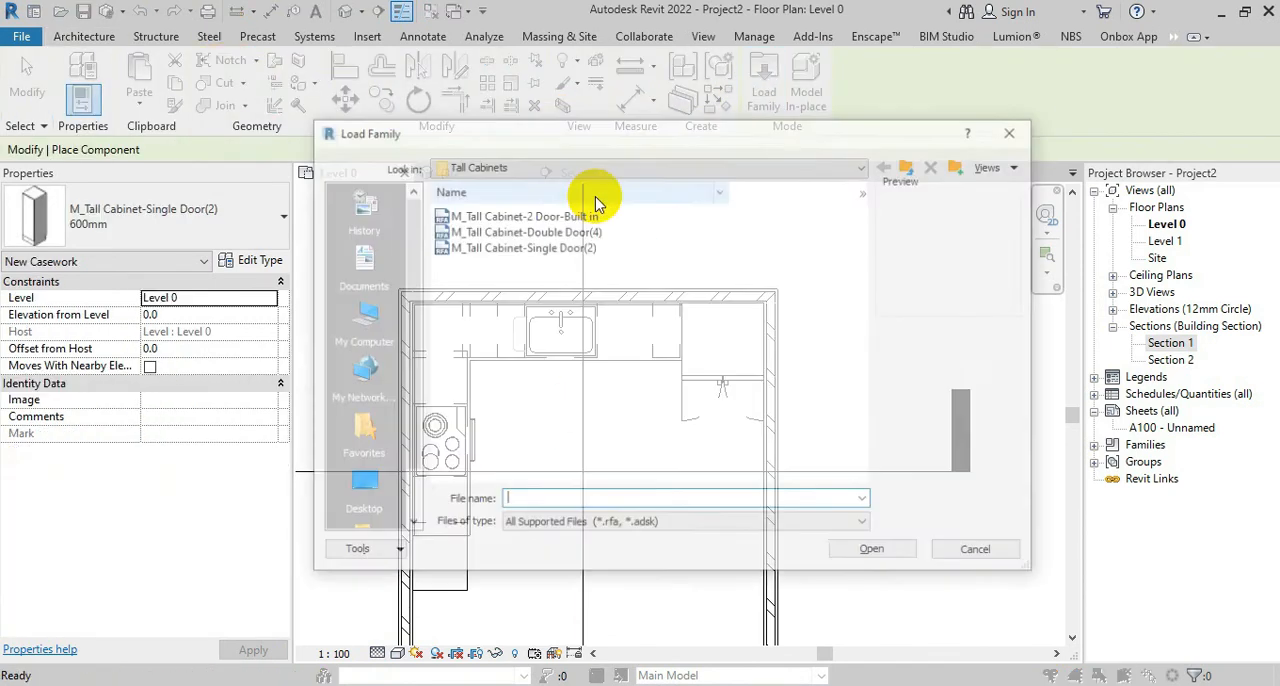
left_click(912, 165)
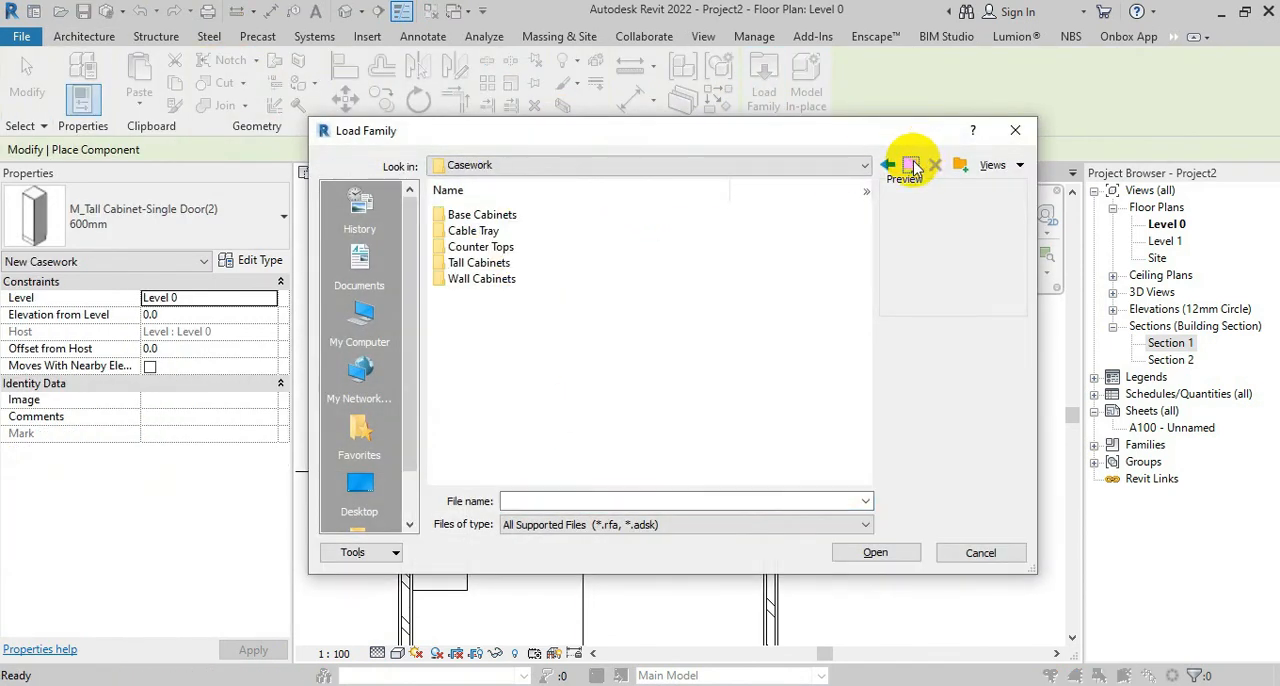
double_click(482, 278)
left_click(486, 215)
left_click(530, 230)
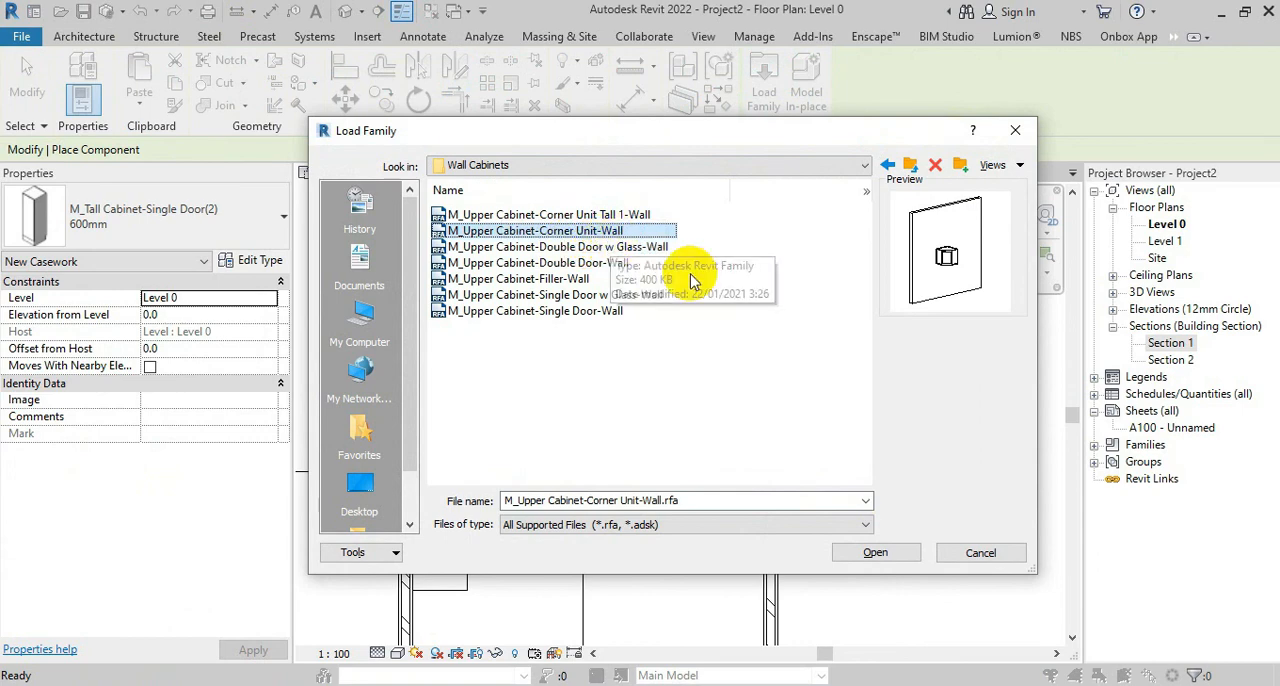
left_click(876, 553)
Place a 300mm M_Upper Cabinet-Corner Unit-Wall at elevation 1400 in the wall corner above the L-shaped counter
scroll(415, 310, "up", 3)
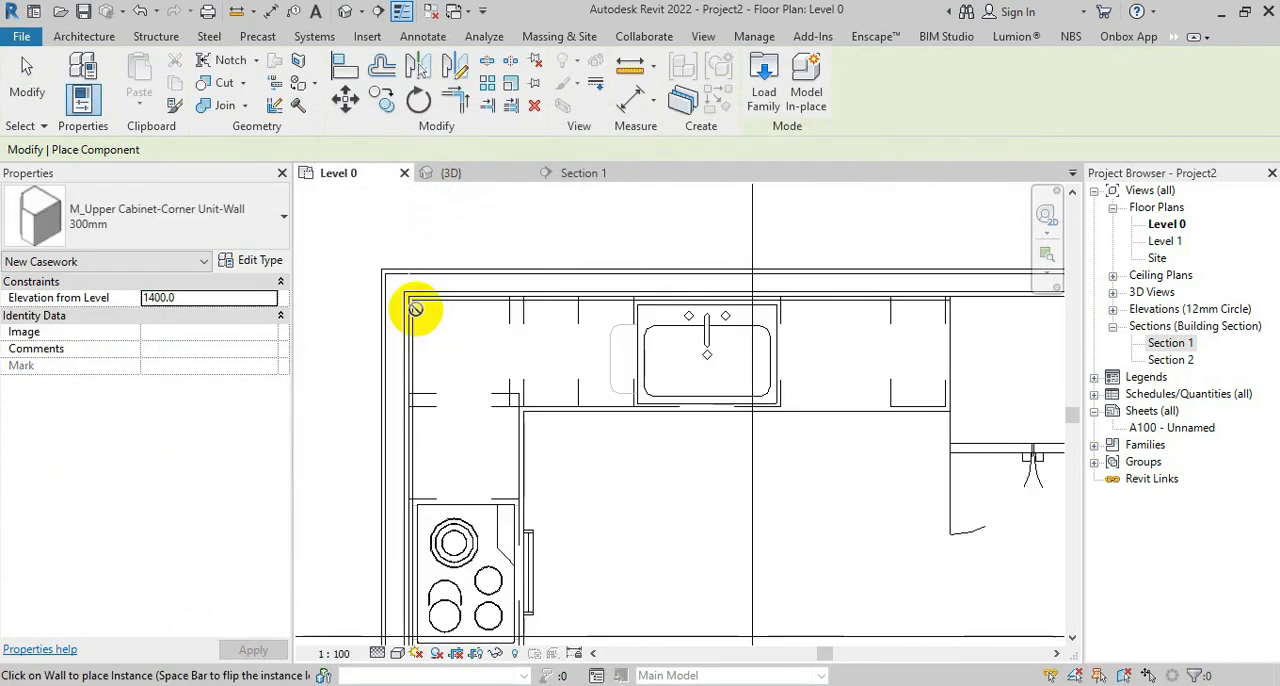
scroll(410, 296, "up", 3)
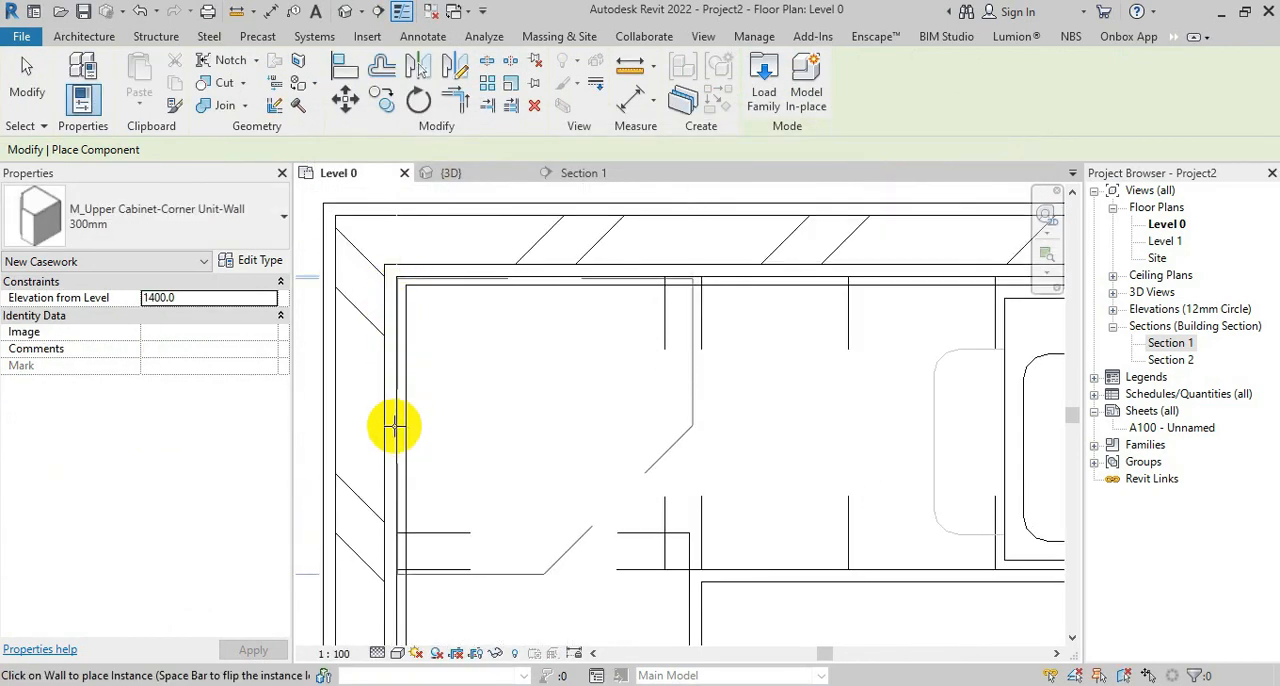
scroll(549, 306, "down", 3)
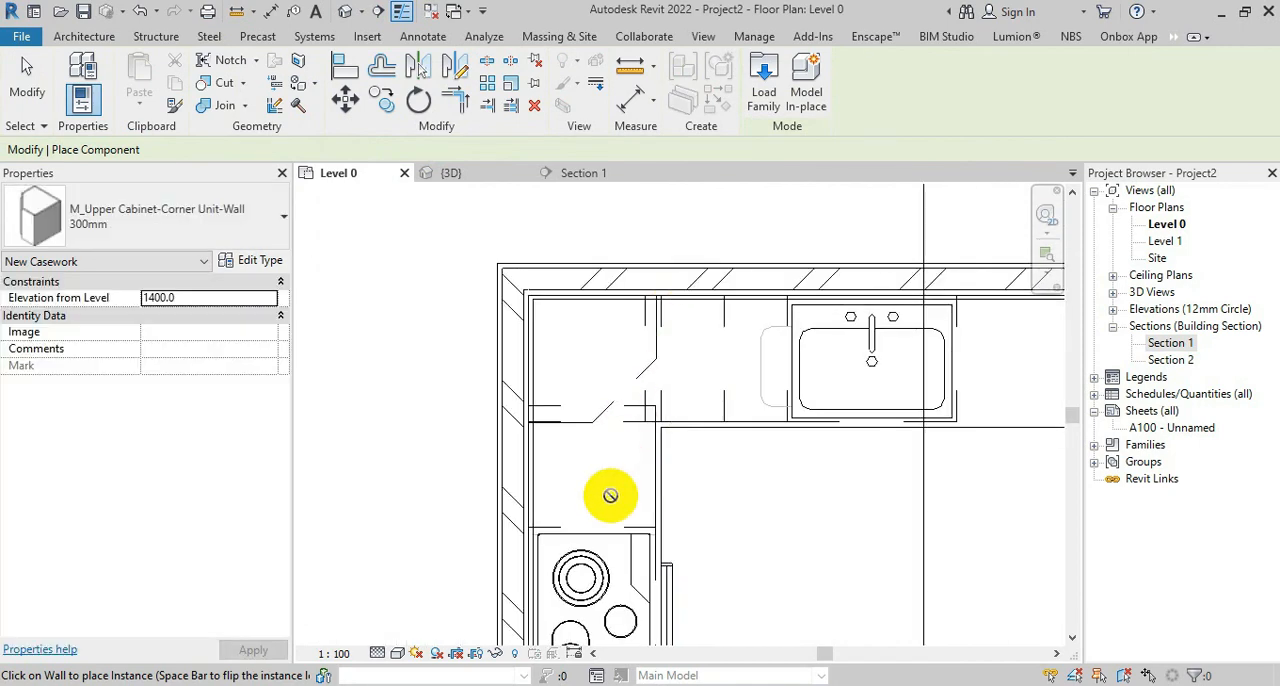
Load the M_Upper Cabinet-Double Door-Wall family from the Wall Cabinets folder
left_click(764, 85)
left_click(560, 231)
key("Down")
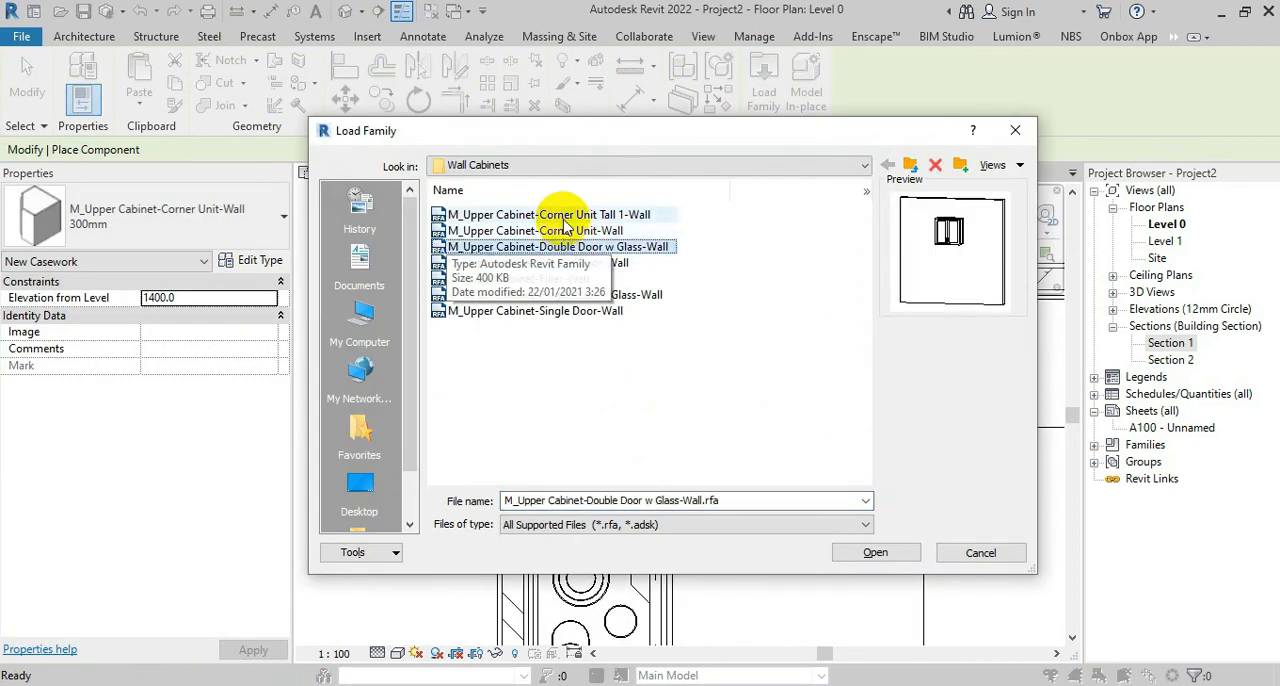
key("Down")
key("Down")
key("Up")
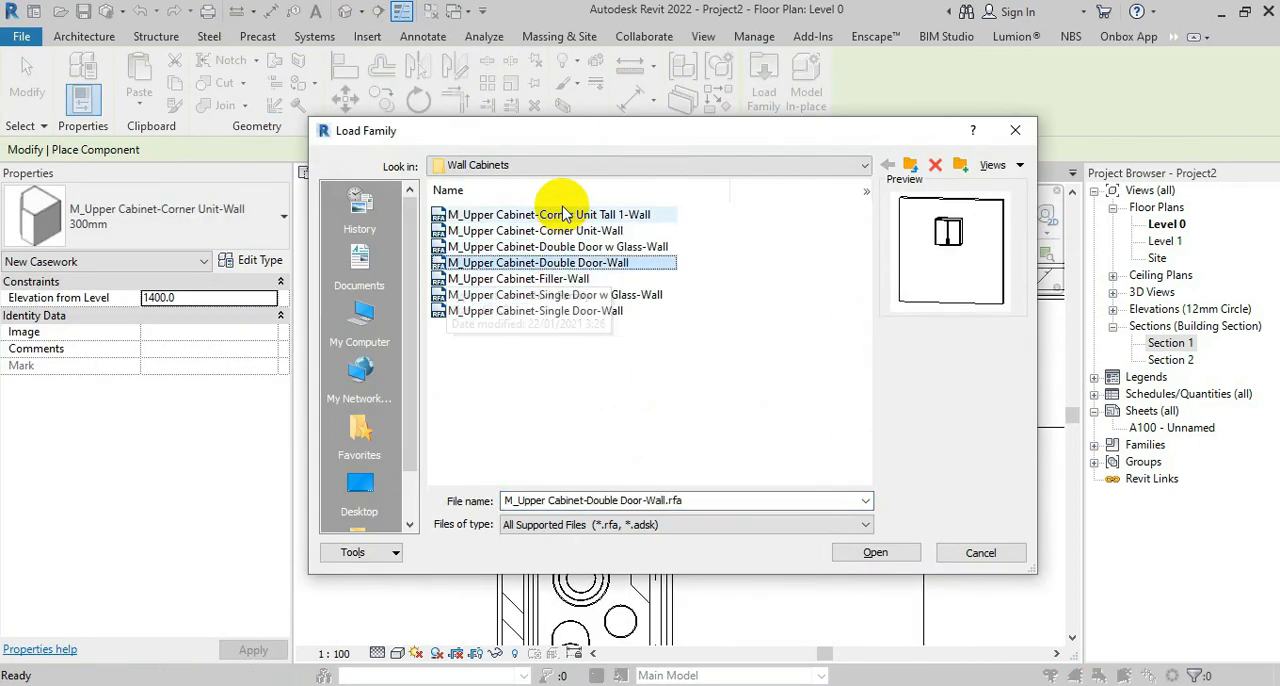
left_click(884, 554)
Place a 600mm M_Upper Cabinet-Double Door-Wall on the cooktop wall, adjoining the corner upper cabinet
scroll(530, 470, "up", 3)
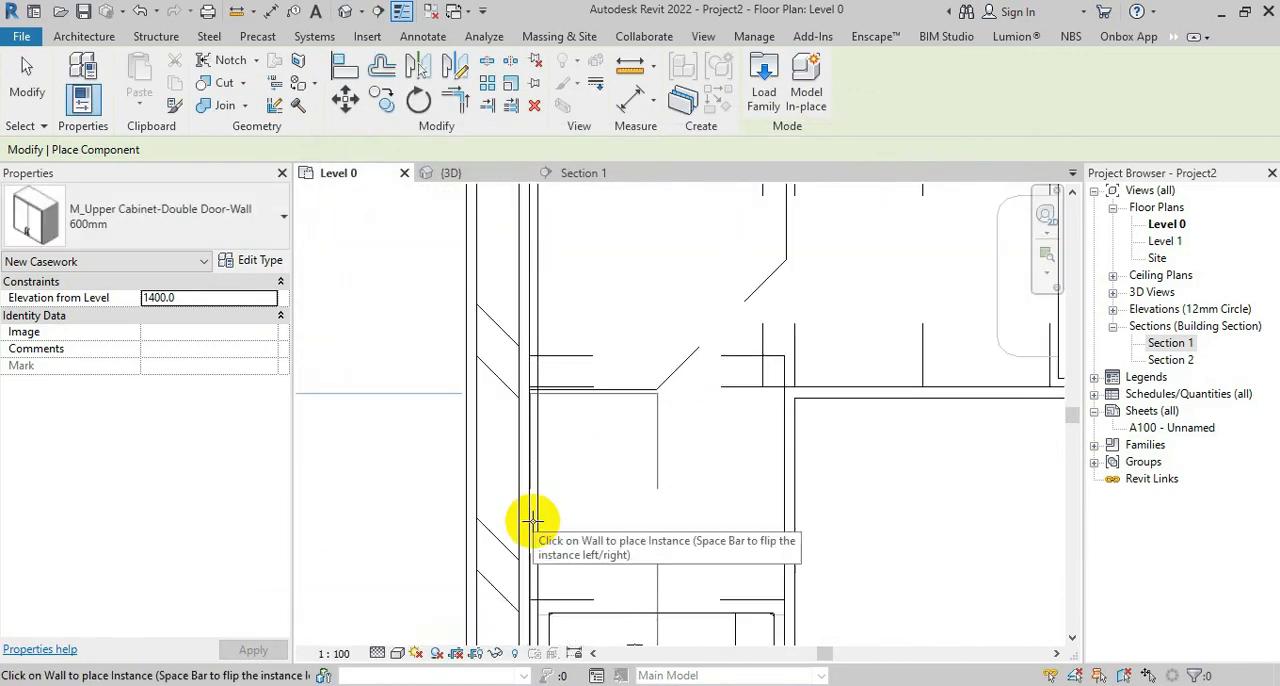
left_click(531, 514)
scroll(622, 320, "down", 2)
scroll(583, 542, "up", 2)
middle_click_drag(583, 542, 614, 651)
key("Escape")
key("Escape")
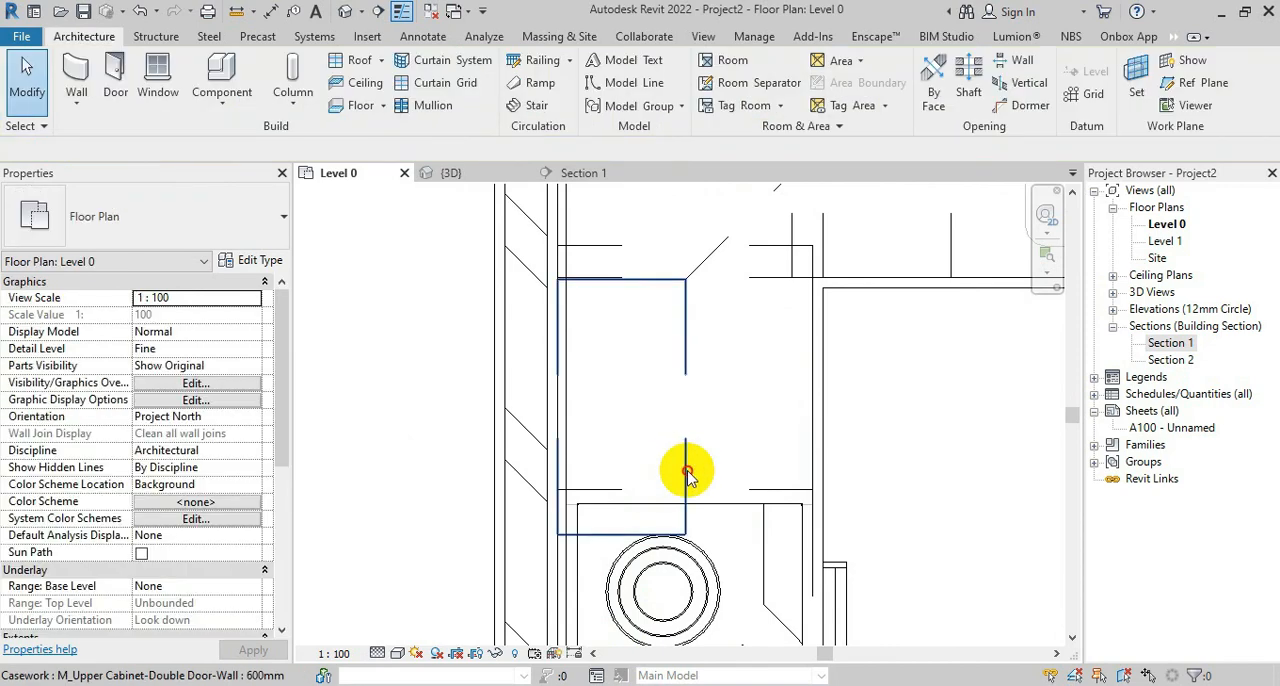
Reduce the double-door upper cabinet's type width to fit between the corner upper cabinet and the cooktop's base cabinet edge
left_click(686, 473)
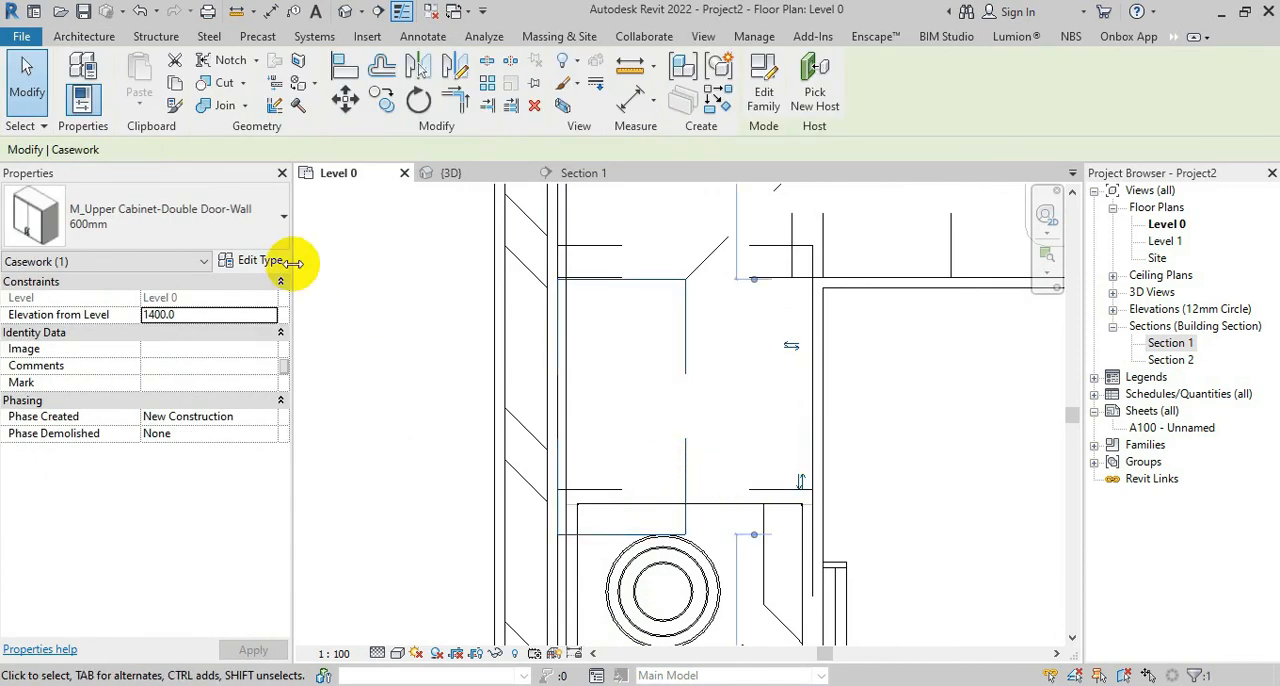
left_click(260, 260)
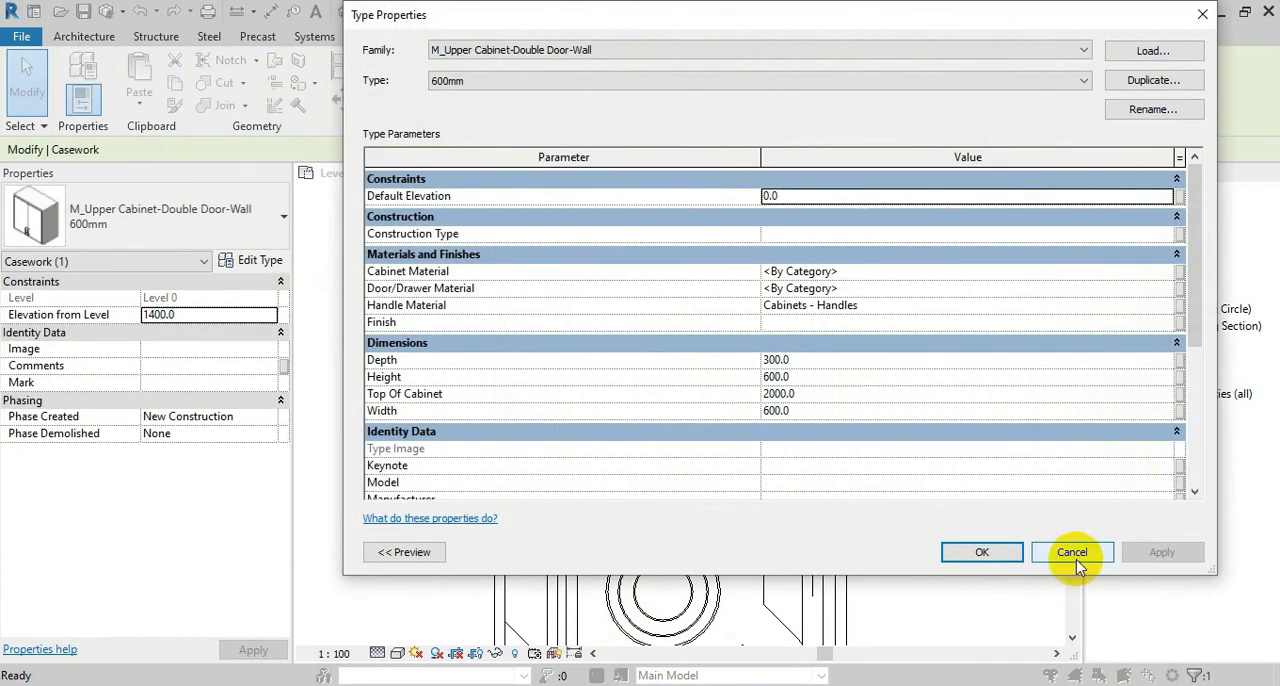
left_click(982, 553)
Move the double-door upper cabinet along the wall until it meets the corner upper cabinet
key("m")
key("v")
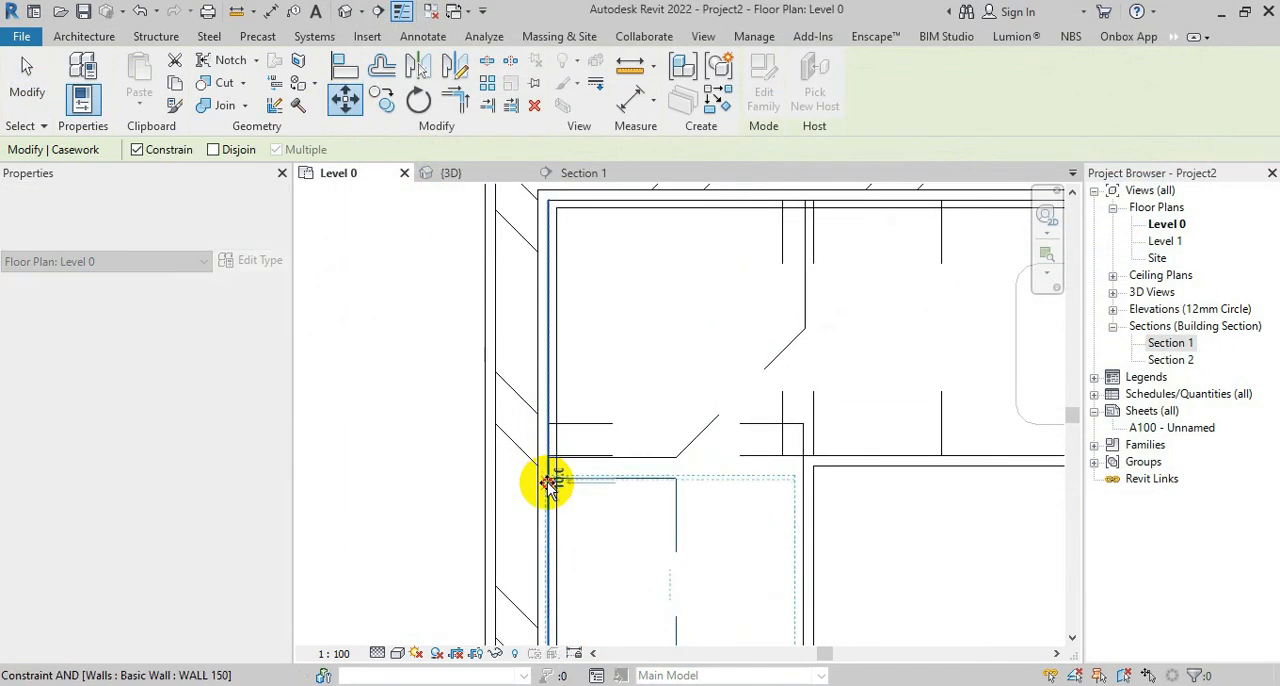
left_click(549, 458)
scroll(649, 362, "down", 3)
key("Escape")
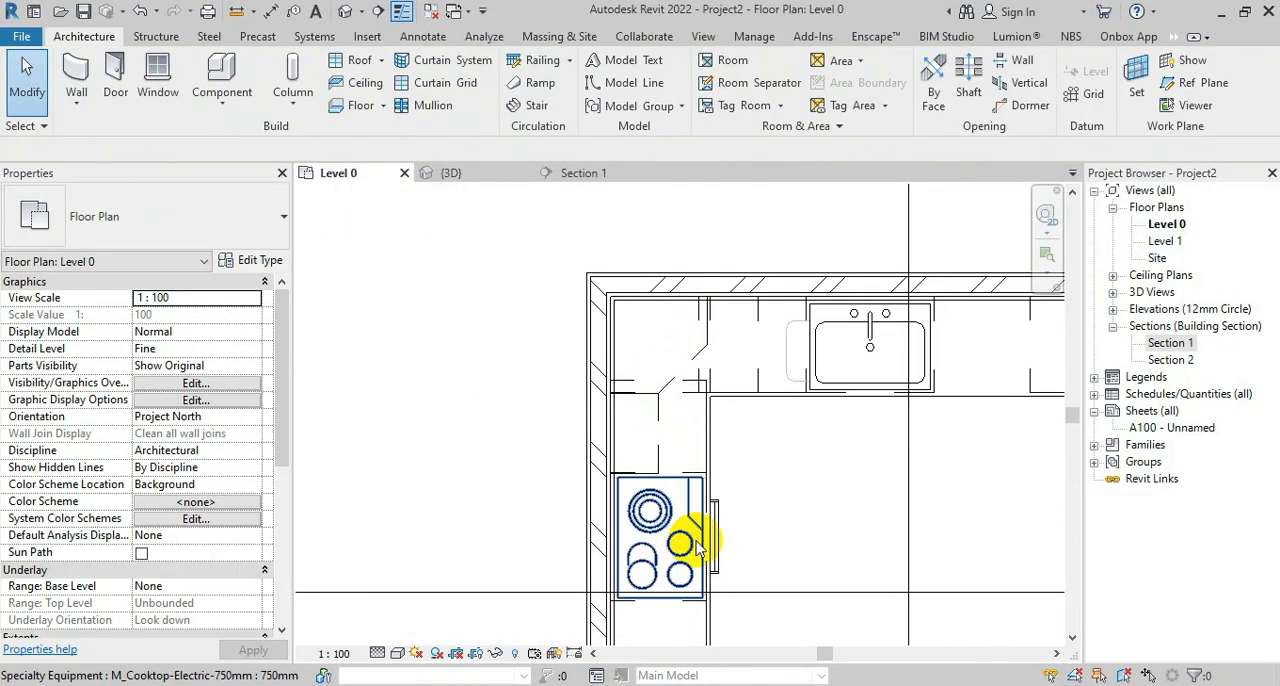
Load the M_Upper Cabinet-Double Door w Glass-Wall family from the Wall Cabinets folder
middle_click_drag(697, 548, 673, 399)
scroll(663, 400, "up", 1)
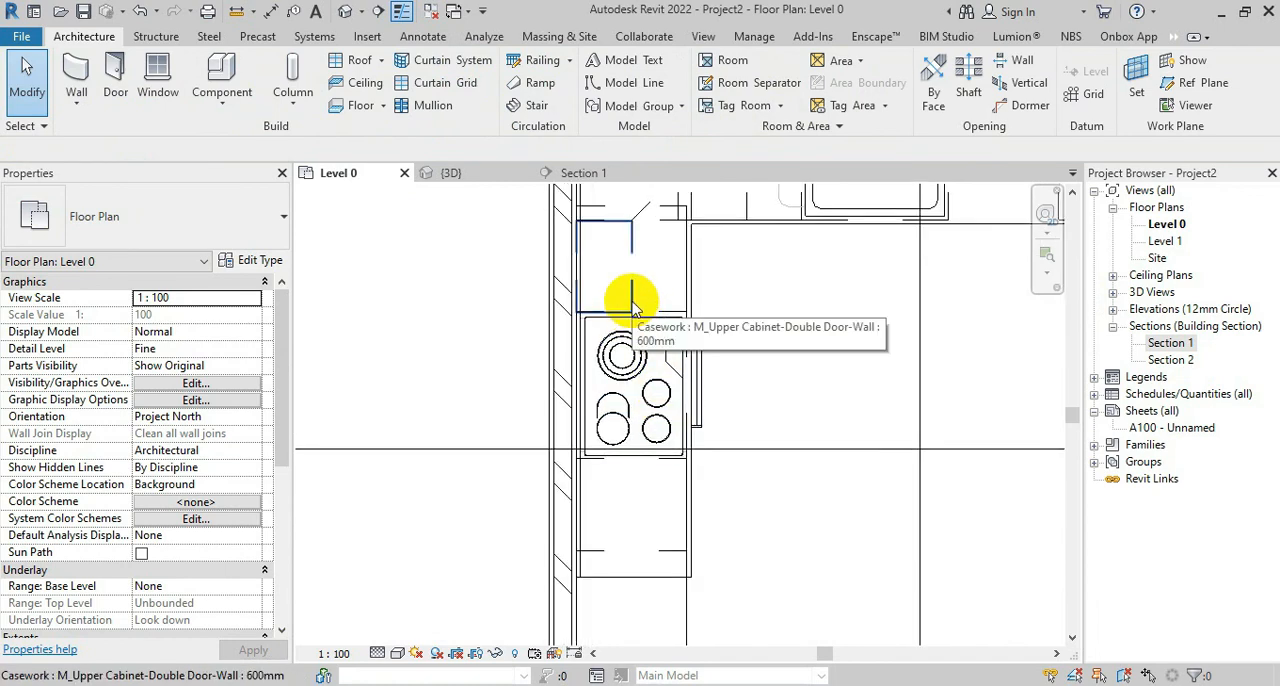
left_click(222, 75)
left_click(766, 80)
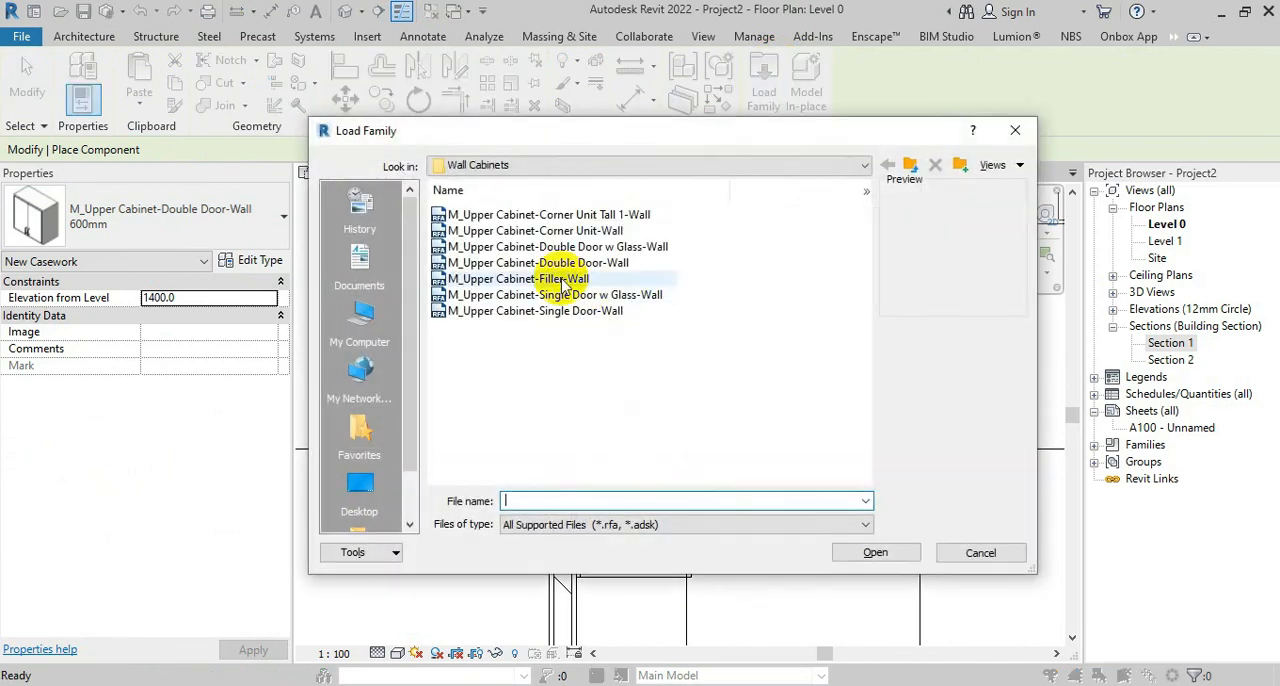
left_click(510, 230)
left_click(500, 247)
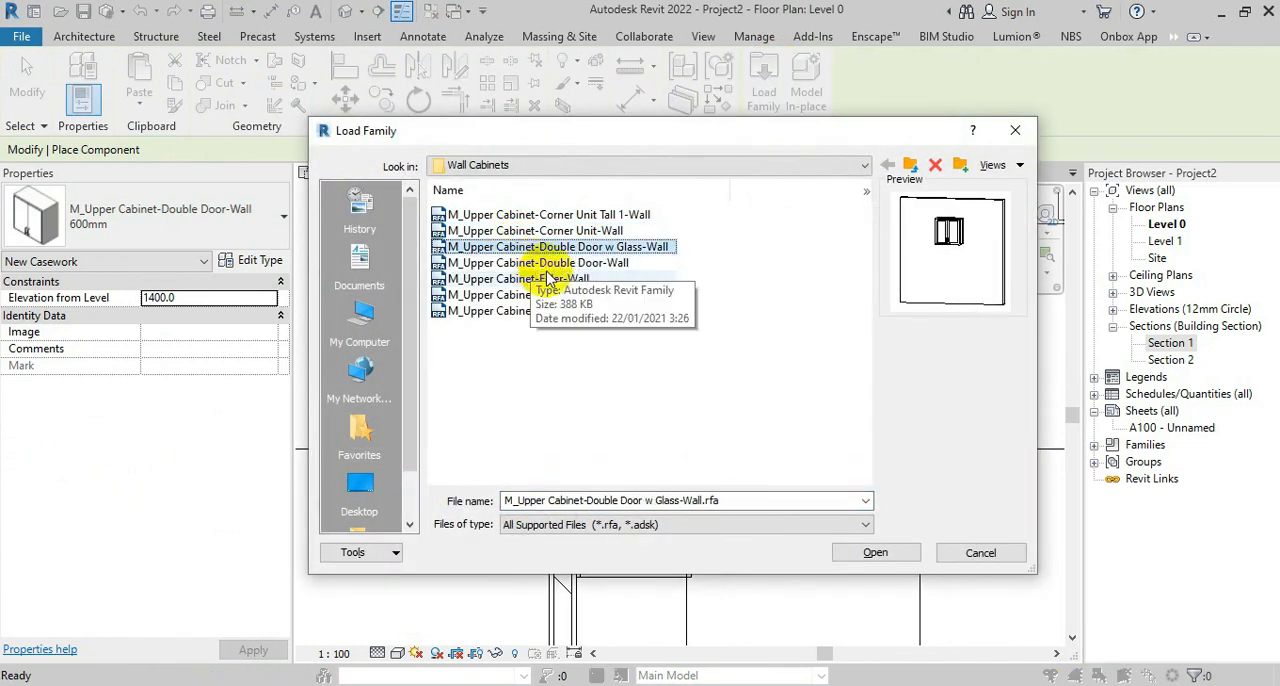
left_click(905, 551)
Place a 600mm M_Upper Cabinet-Double Door w Glass-Wall on the wall behind the cooktop and select it
scroll(583, 385, "up", 3)
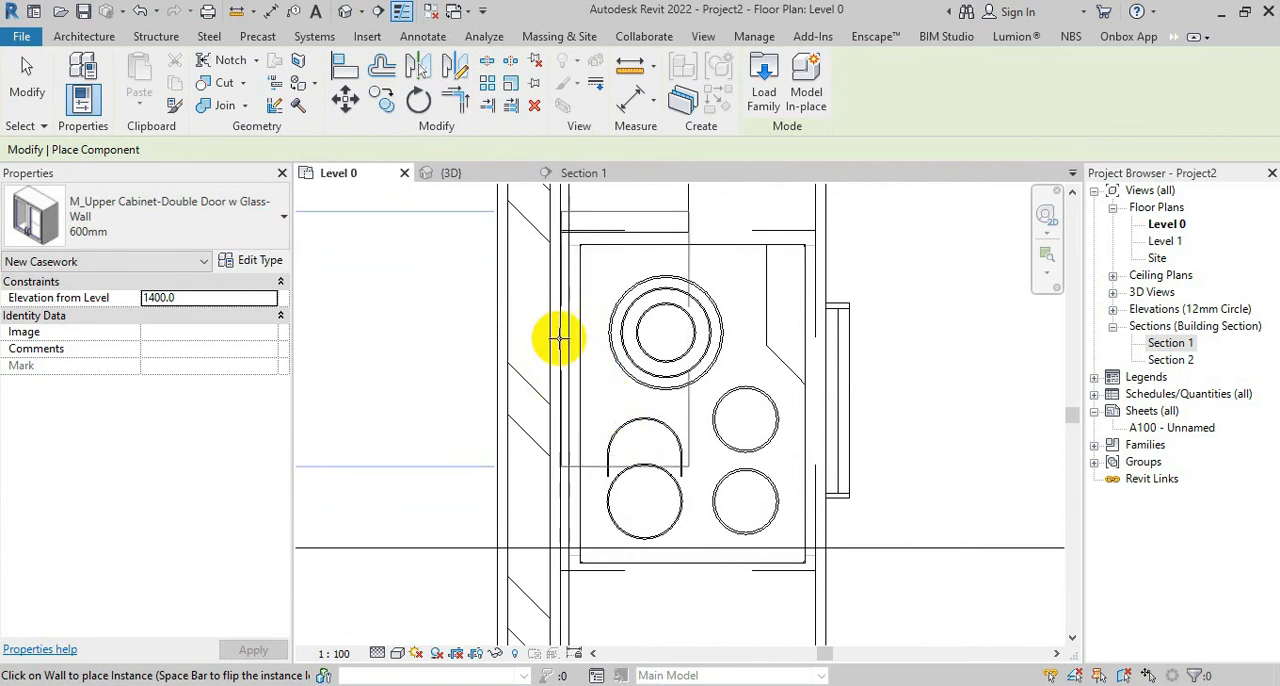
left_click(562, 393)
scroll(751, 449, "down", 3)
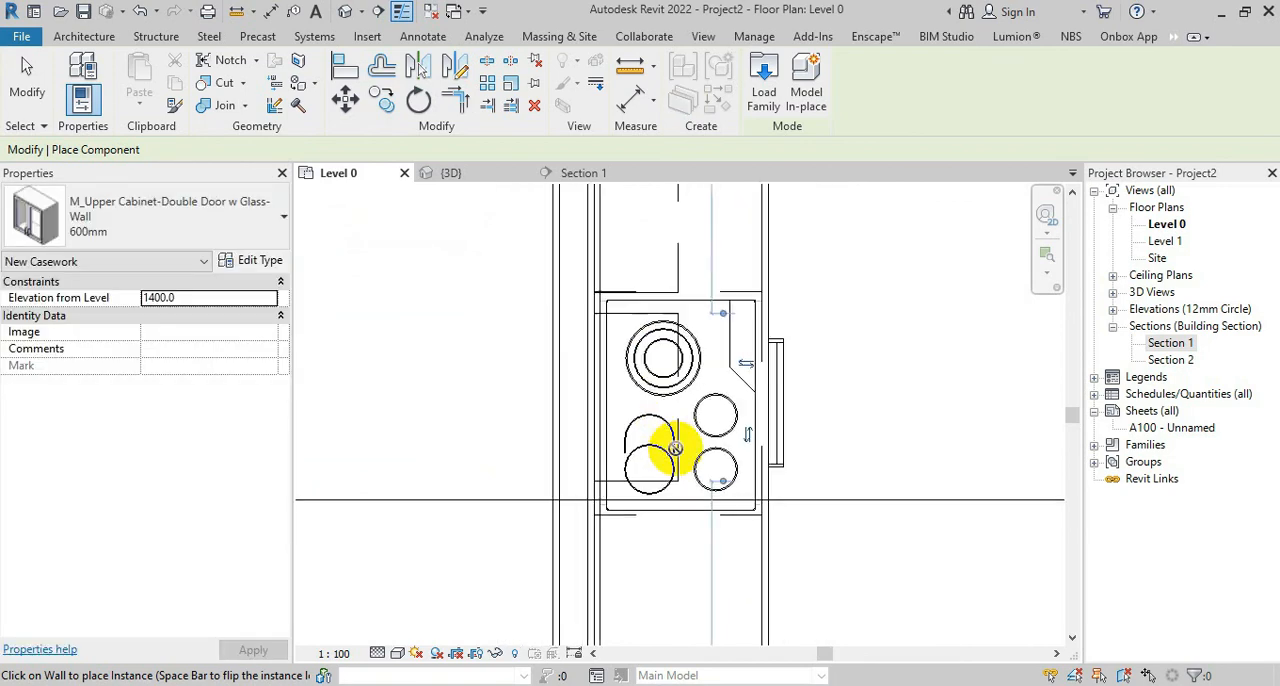
key("Escape")
left_click(652, 333)
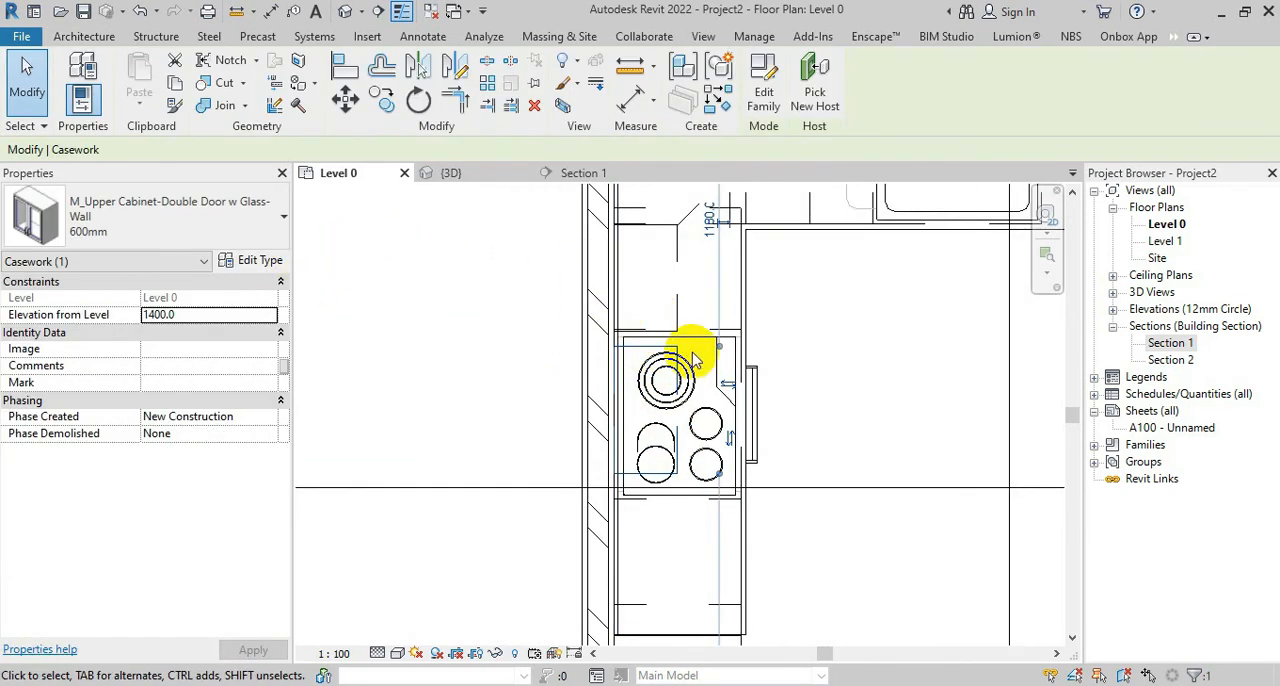
Show the glass-door upper cabinet in Section 1 and set its type width to 800 mm
scroll(705, 355, "up", 4)
left_click(250, 260)
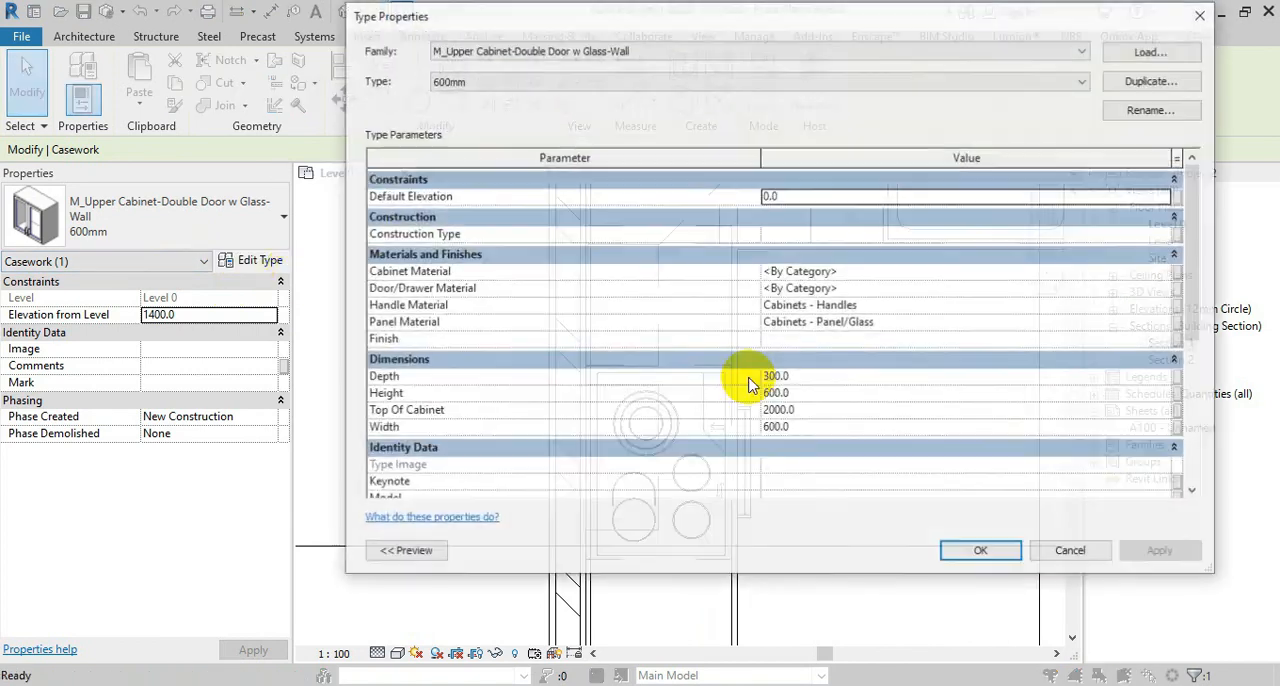
left_click(1072, 552)
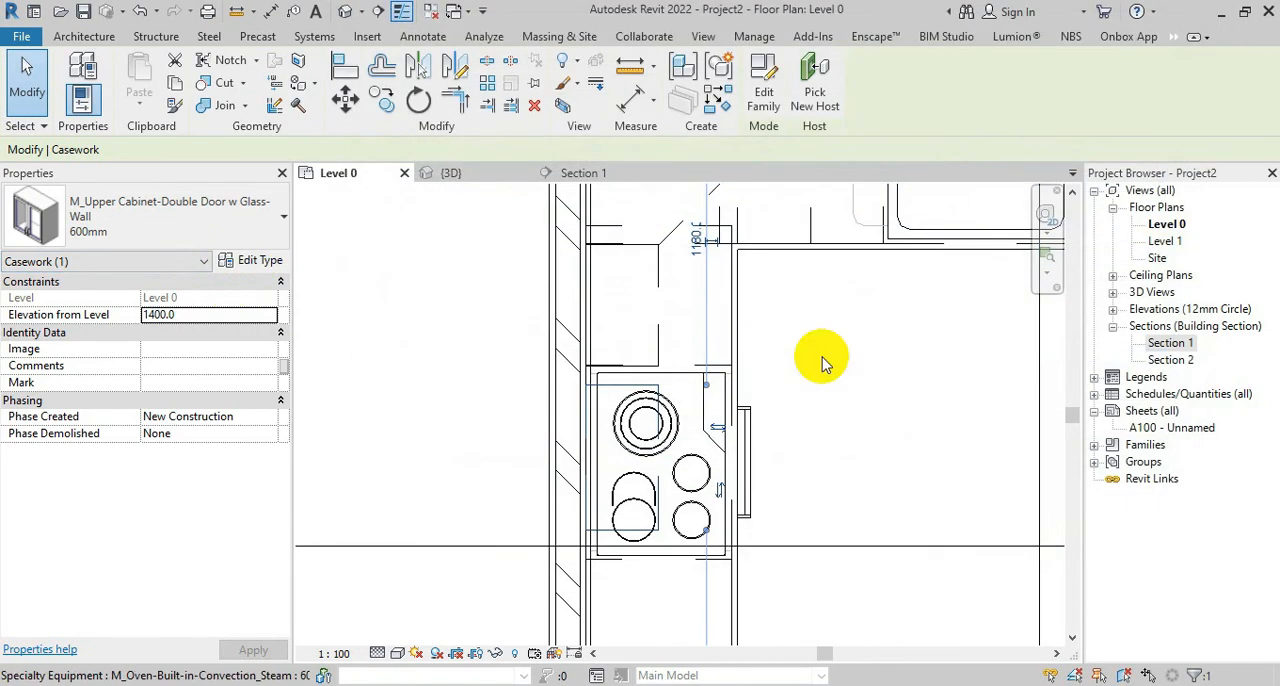
left_click(600, 174)
scroll(678, 438, "down", 5)
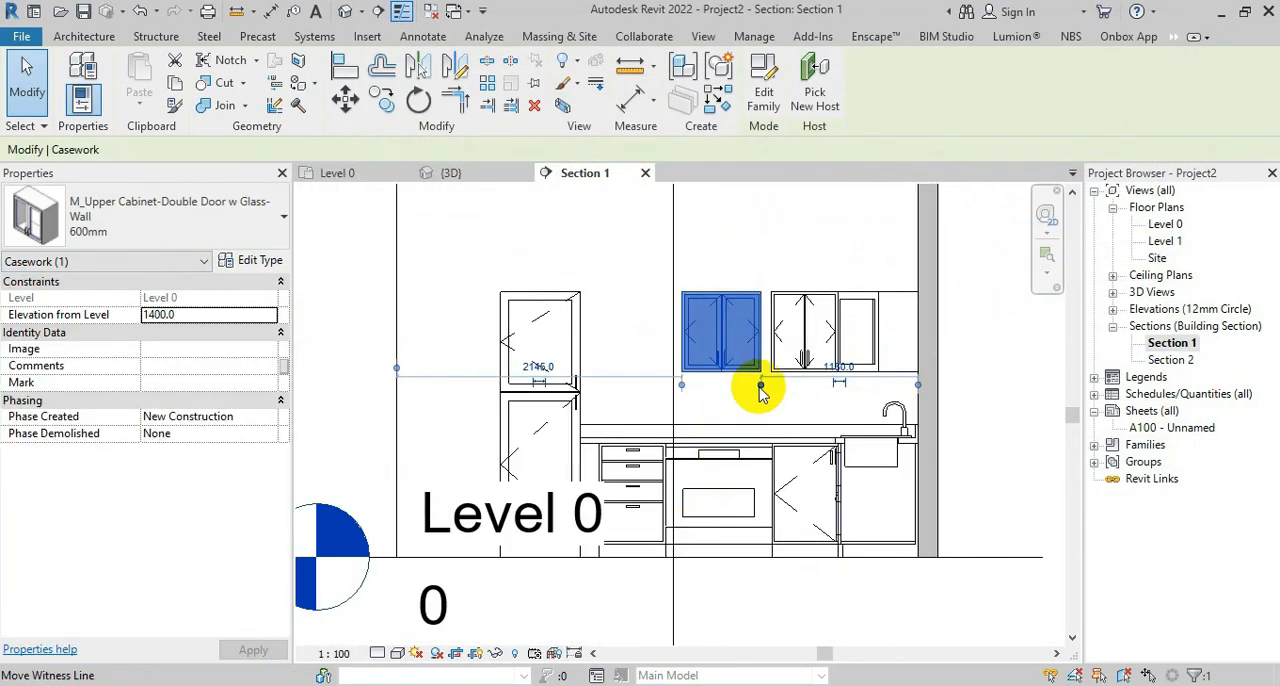
scroll(757, 389, "up", 4)
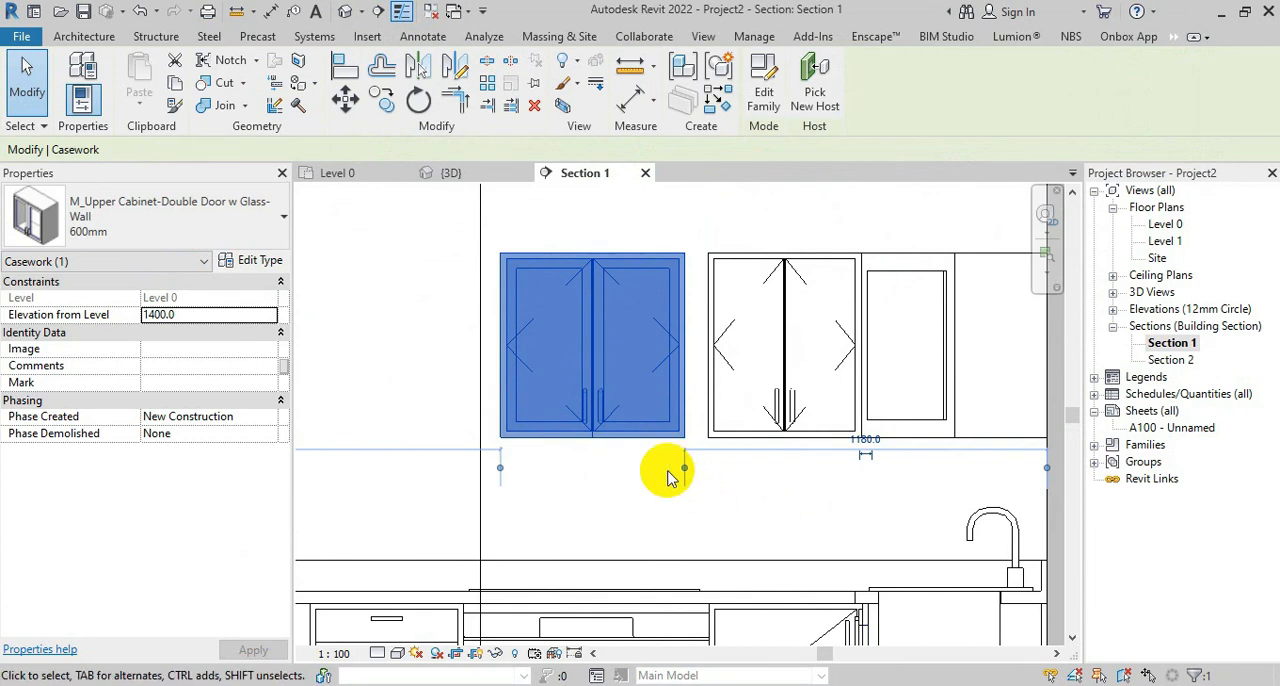
left_click(252, 260)
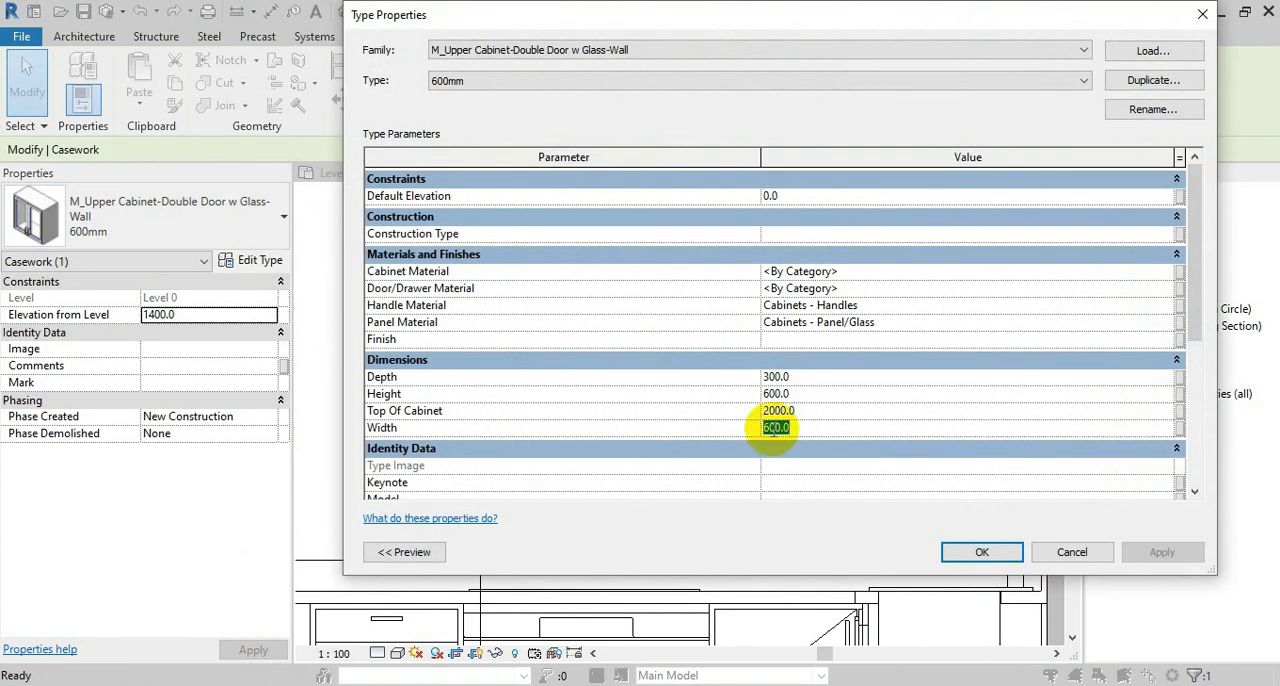
left_click(982, 553)
Set the glass-door upper cabinet's type width to 750 mm to close the gap to the double-door cabinet
scroll(711, 429, "up", 5)
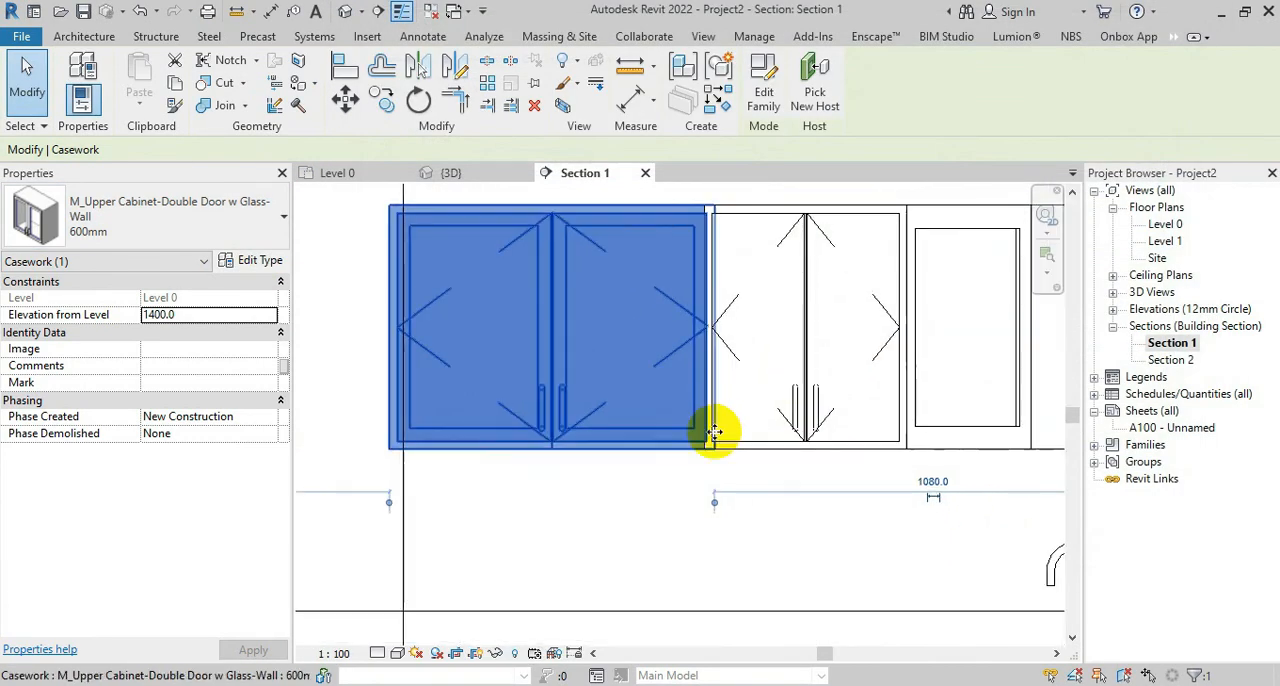
left_click(250, 262)
left_click(782, 428)
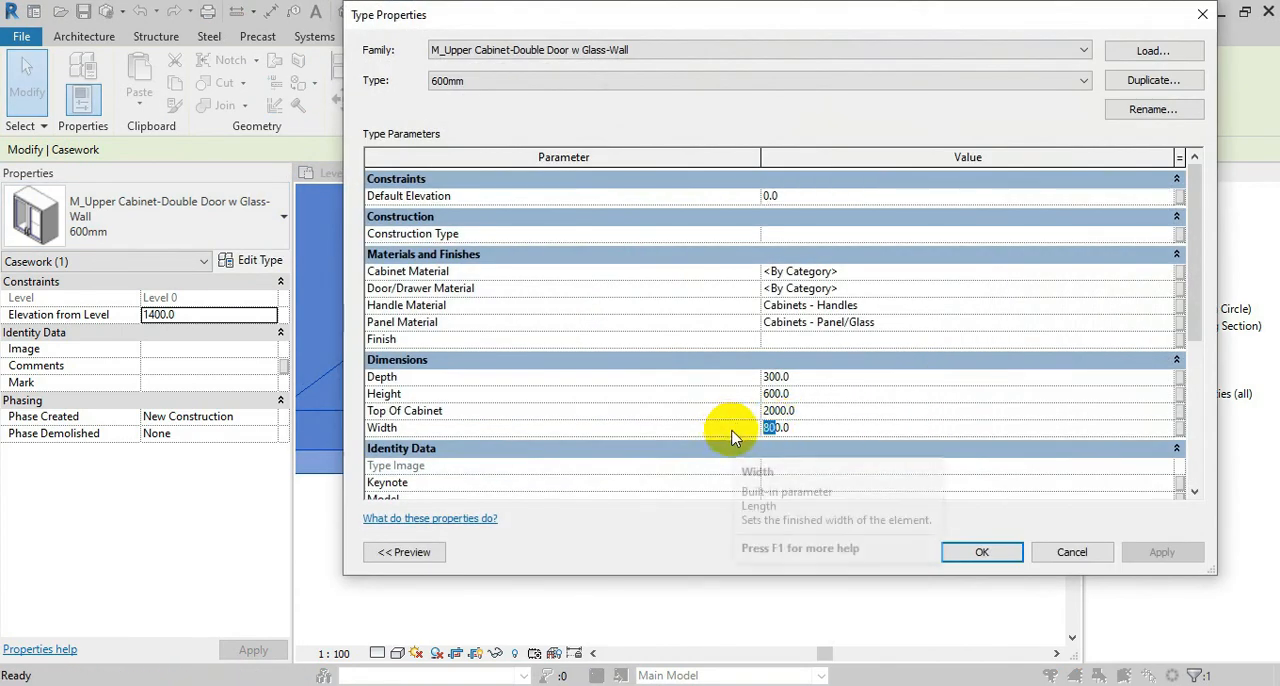
type("70")
left_click(982, 552)
scroll(737, 406, "down", 4)
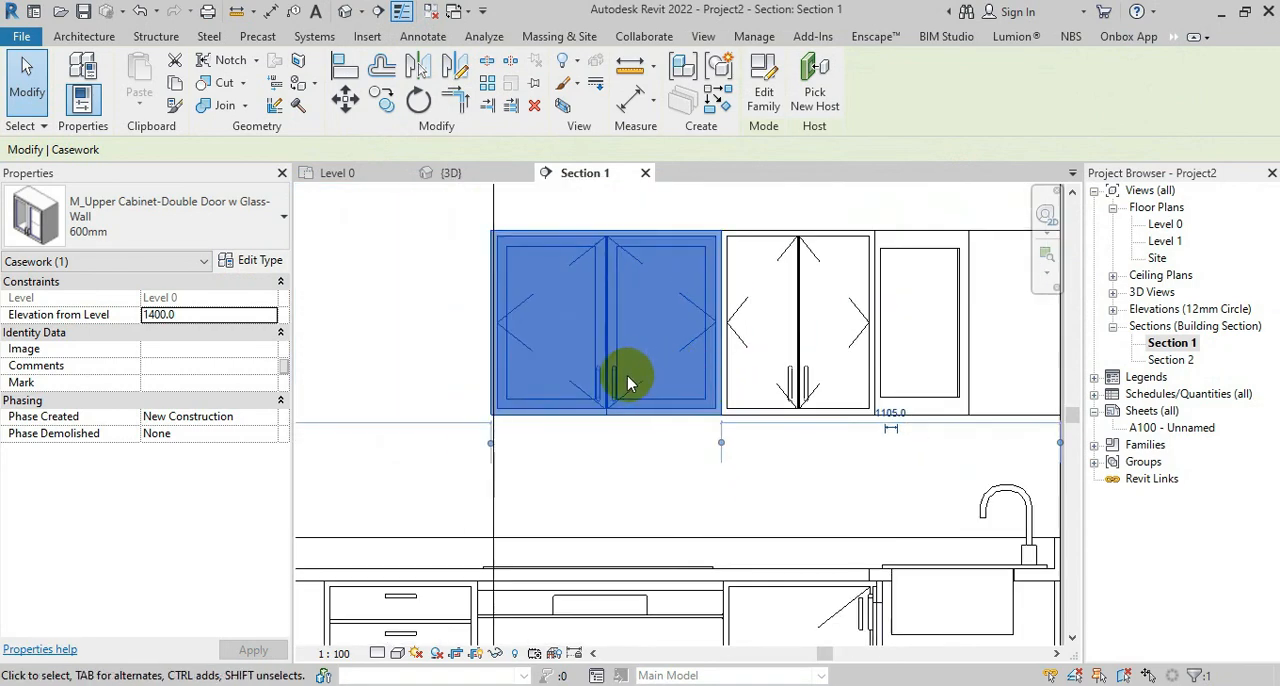
Set the glass-door upper cabinet's type height to 500 mm
left_click(260, 264)
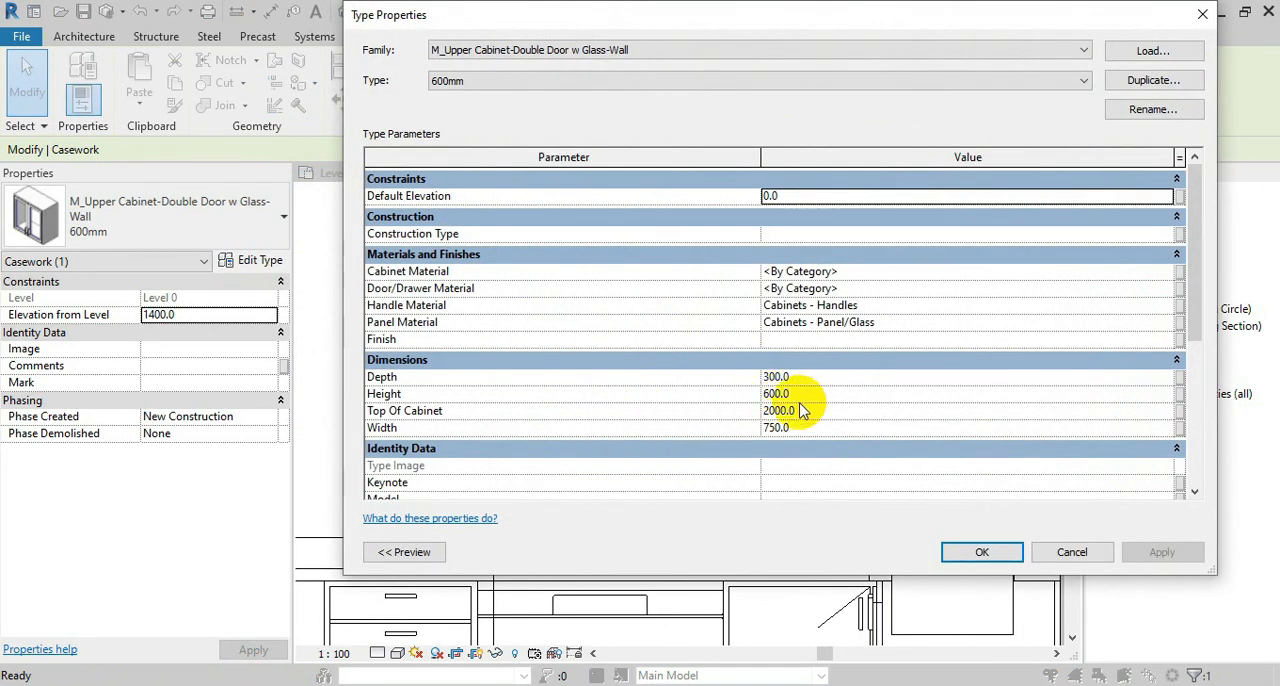
type("5")
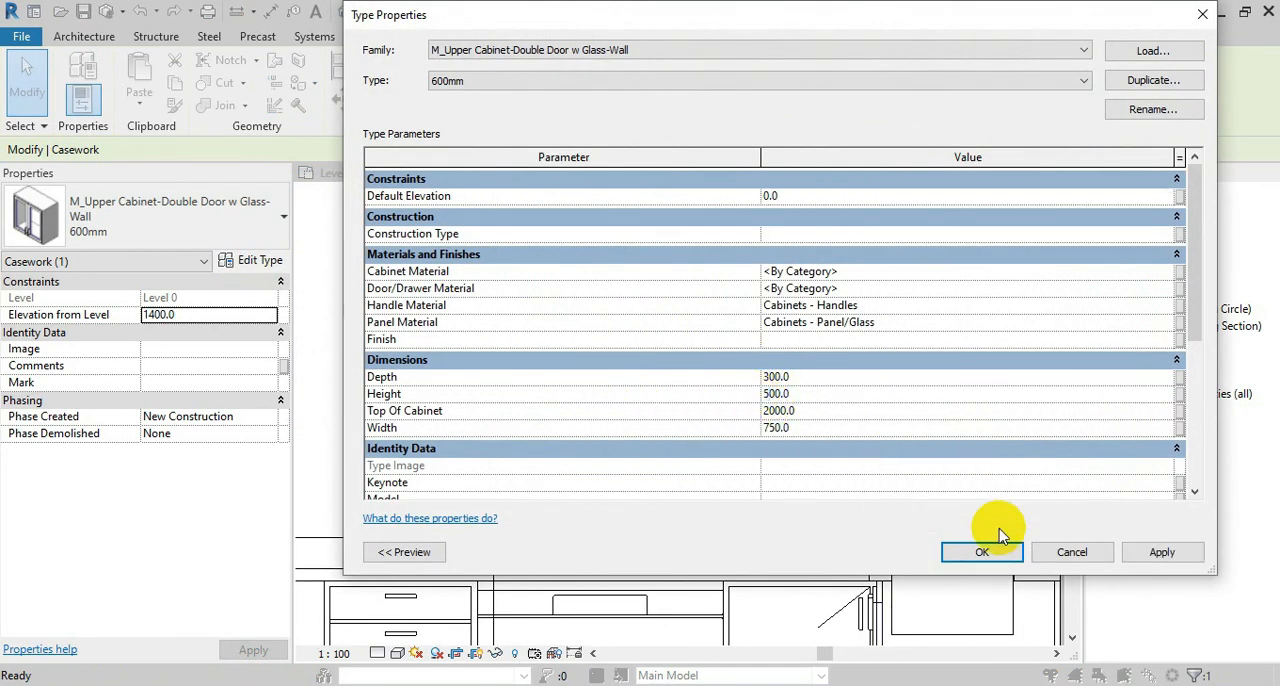
left_click(962, 553)
Move the glass-door upper cabinet up towards the top edge of the adjoining double-door cabinet
left_click(345, 99)
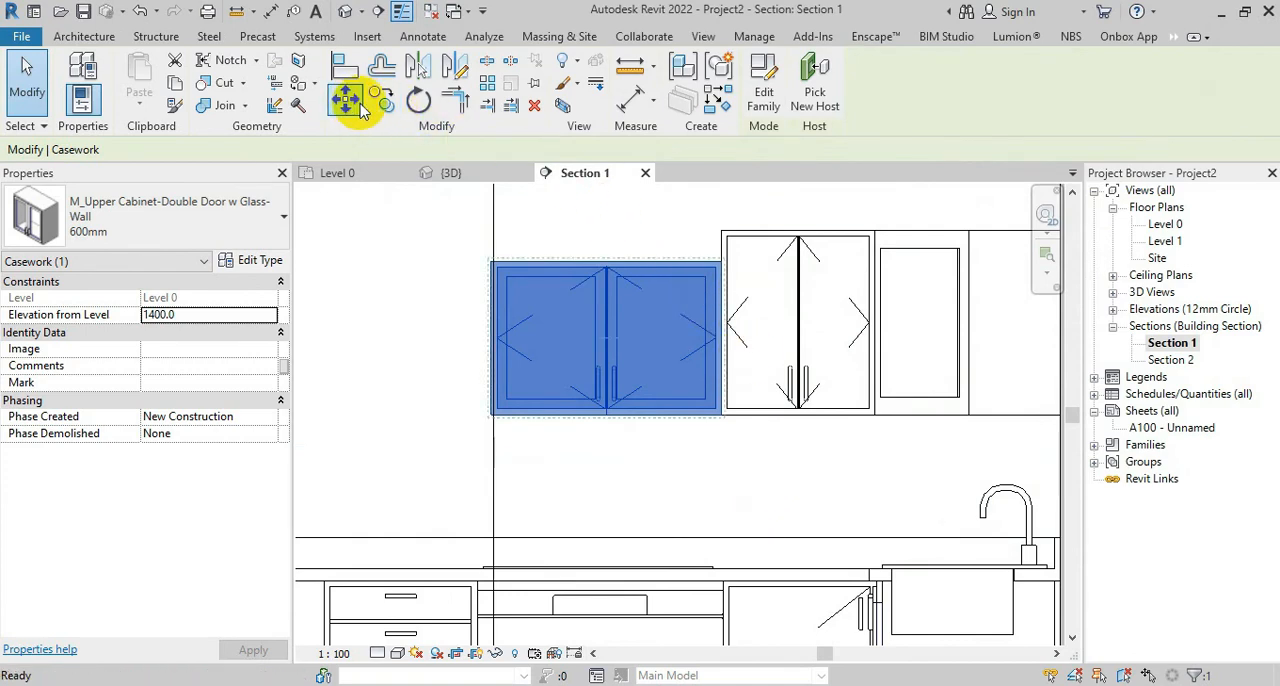
scroll(722, 270, "up", 2)
left_click(736, 250)
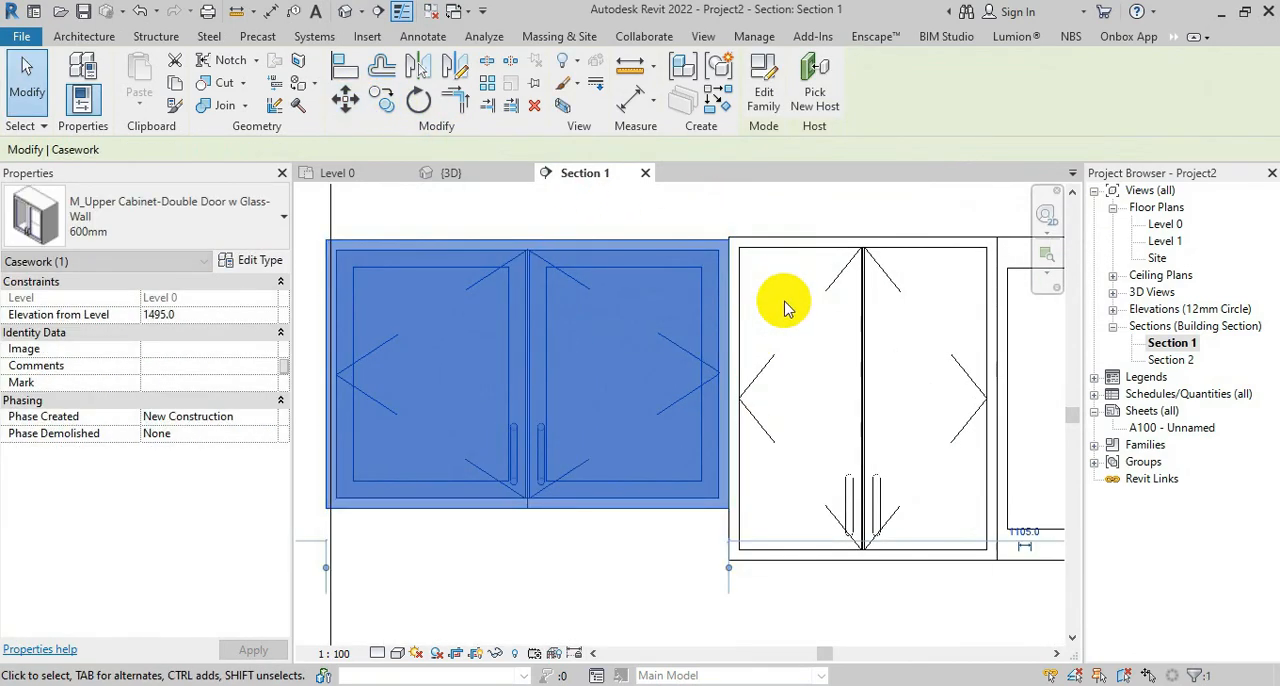
scroll(749, 451, "down", 2)
key("Escape")
Align the glass-door cabinet's top corner exactly with the double-door cabinet's top corner, and return to the Level 0 floor plan
scroll(714, 263, "up", 4)
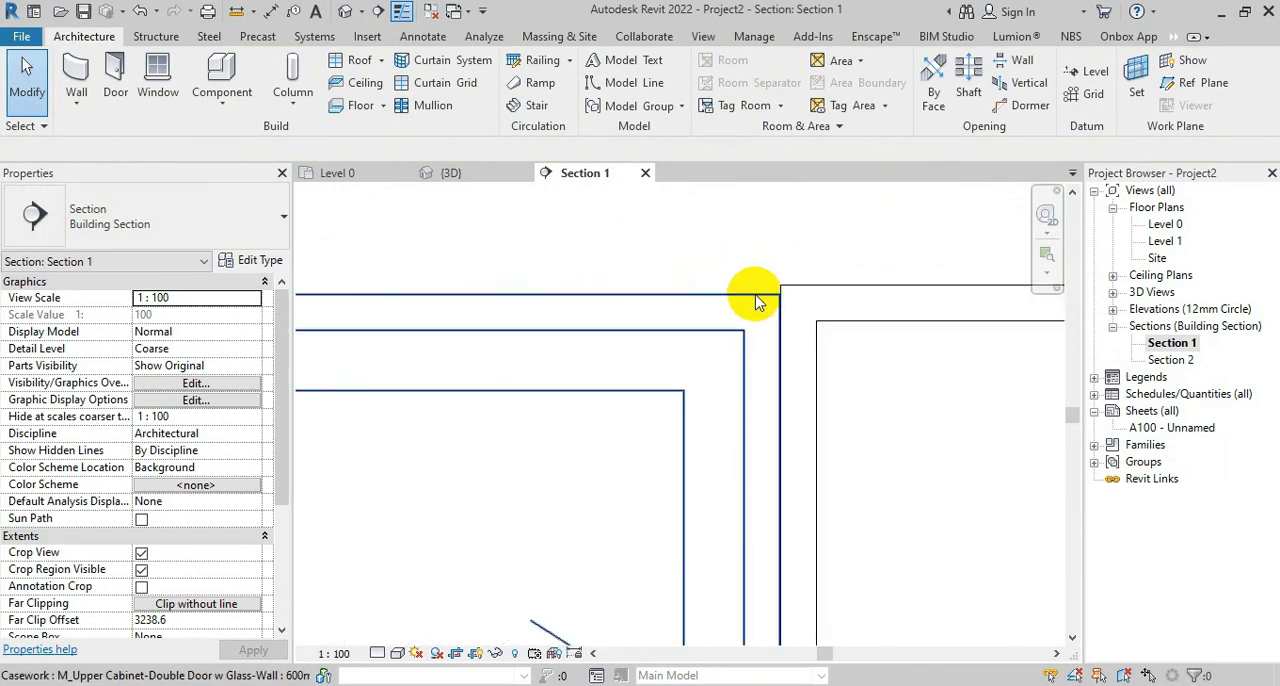
left_click(751, 294)
left_click(345, 99)
left_click(780, 295)
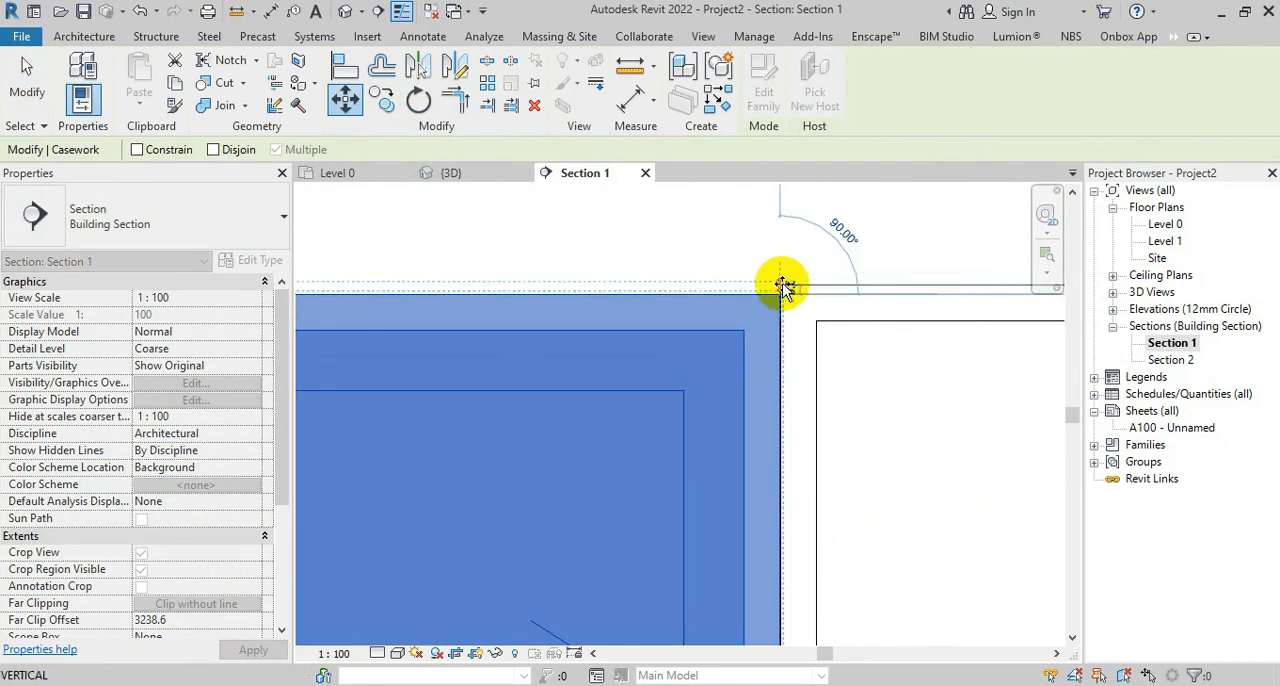
left_click(781, 285)
key("Escape")
left_click(350, 173)
scroll(605, 430, "down", 3)
scroll(657, 540, "up", 3)
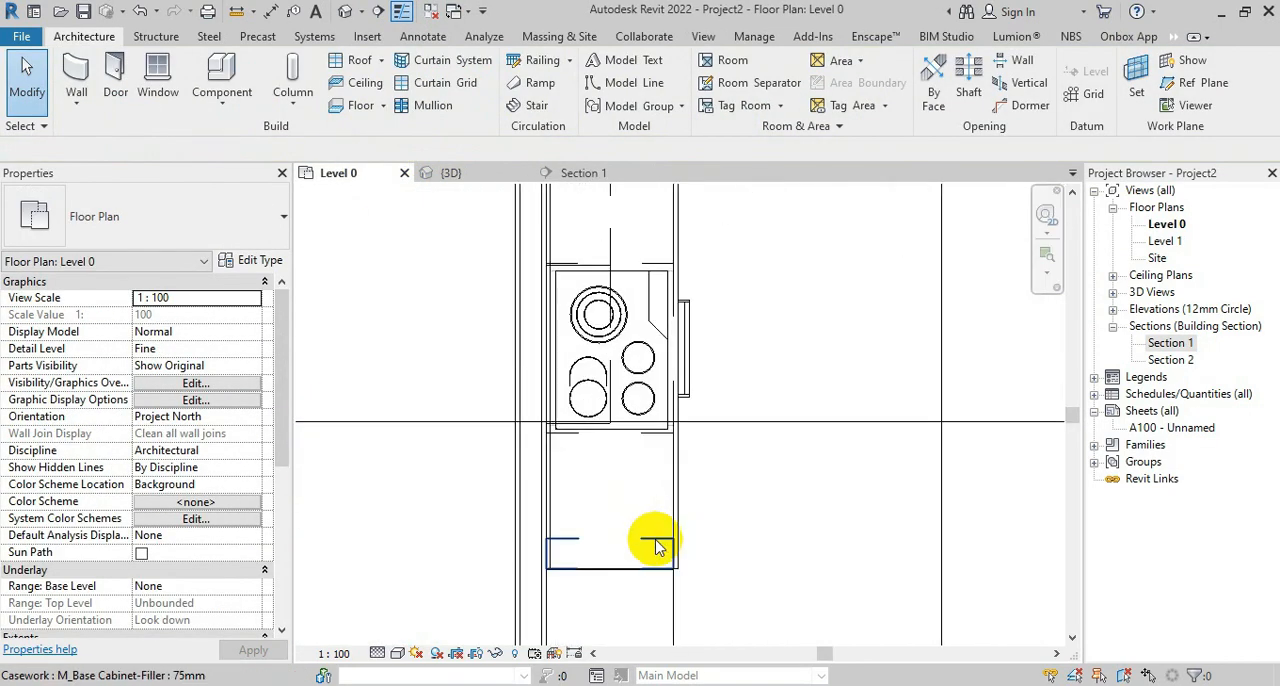
middle_click_drag(586, 380, 576, 650)
left_click(601, 446)
scroll(601, 446, "up", 5)
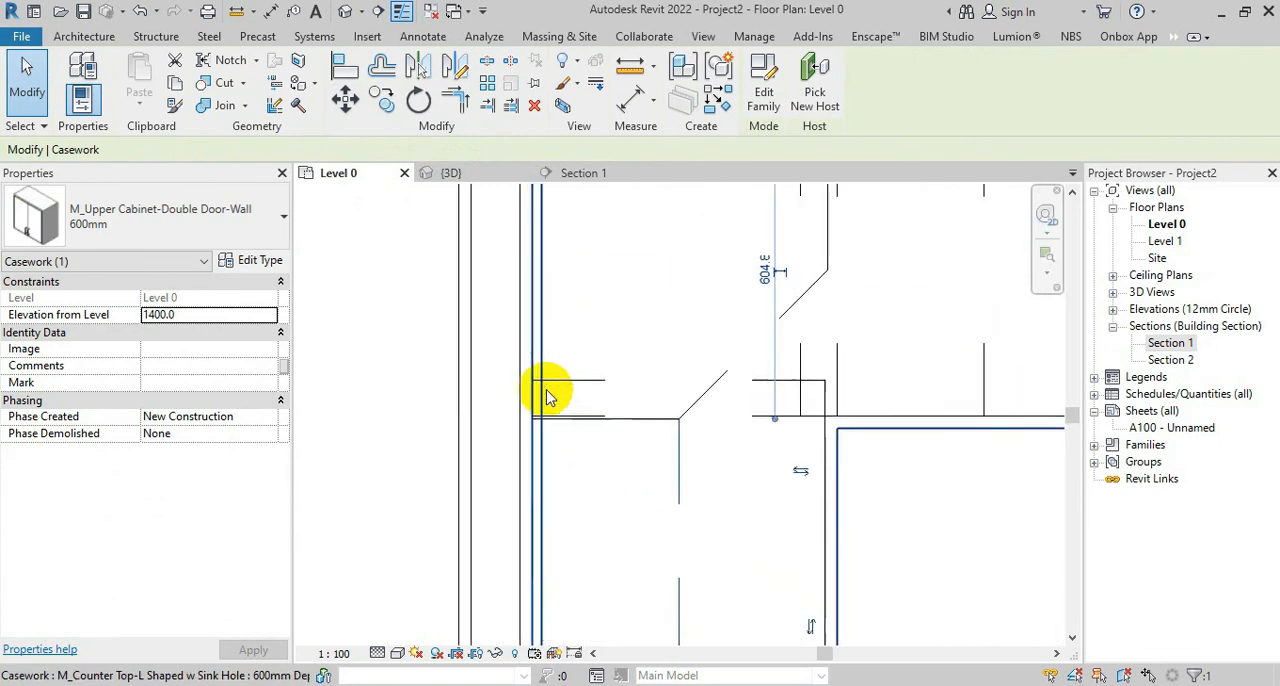
left_click(381, 99)
left_click(679, 420)
scroll(693, 306, "down", 4)
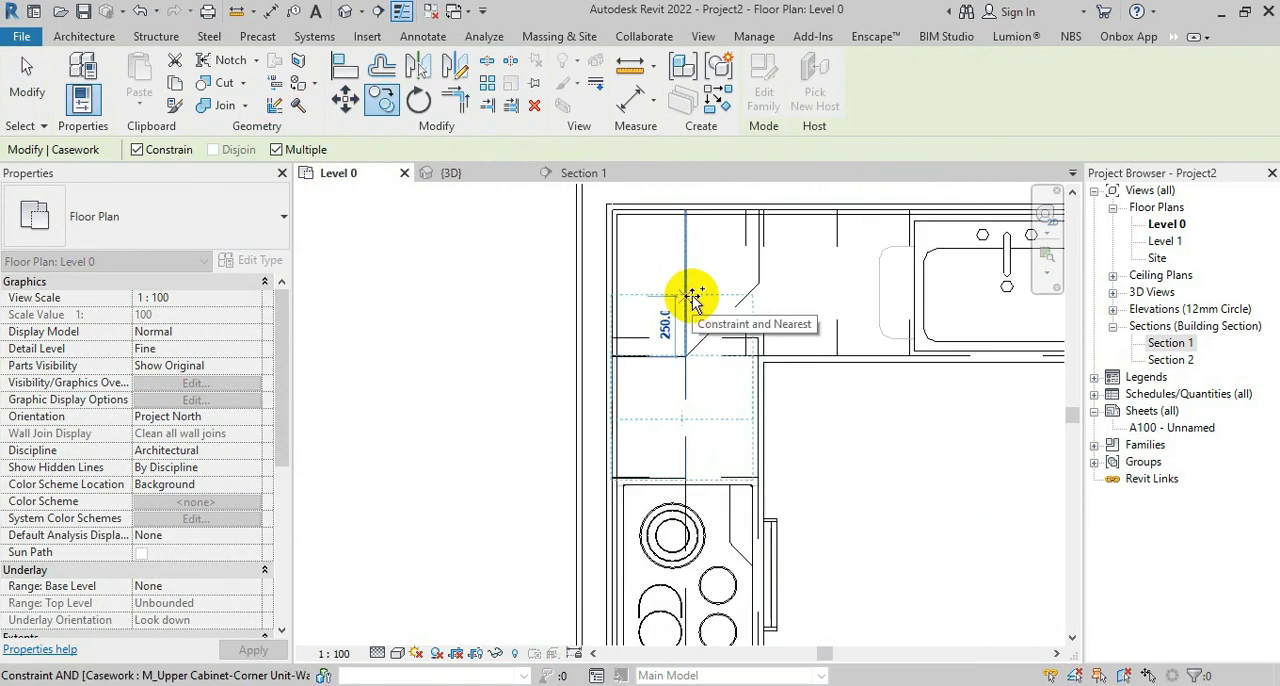
scroll(715, 590, "up", 4)
scroll(627, 598, "down", 3)
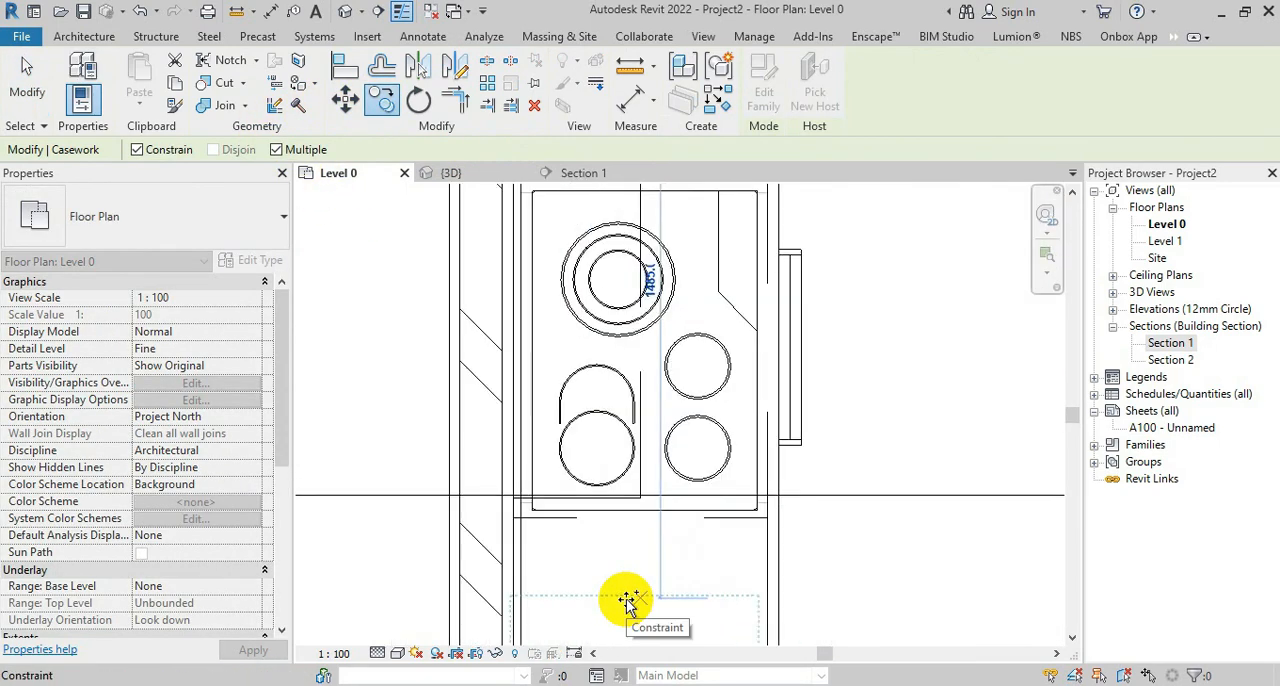
key("Escape")
key("Escape")
Widen the glass-door upper cabinet type over the cooktop to a width of 850 mm
left_click(635, 517)
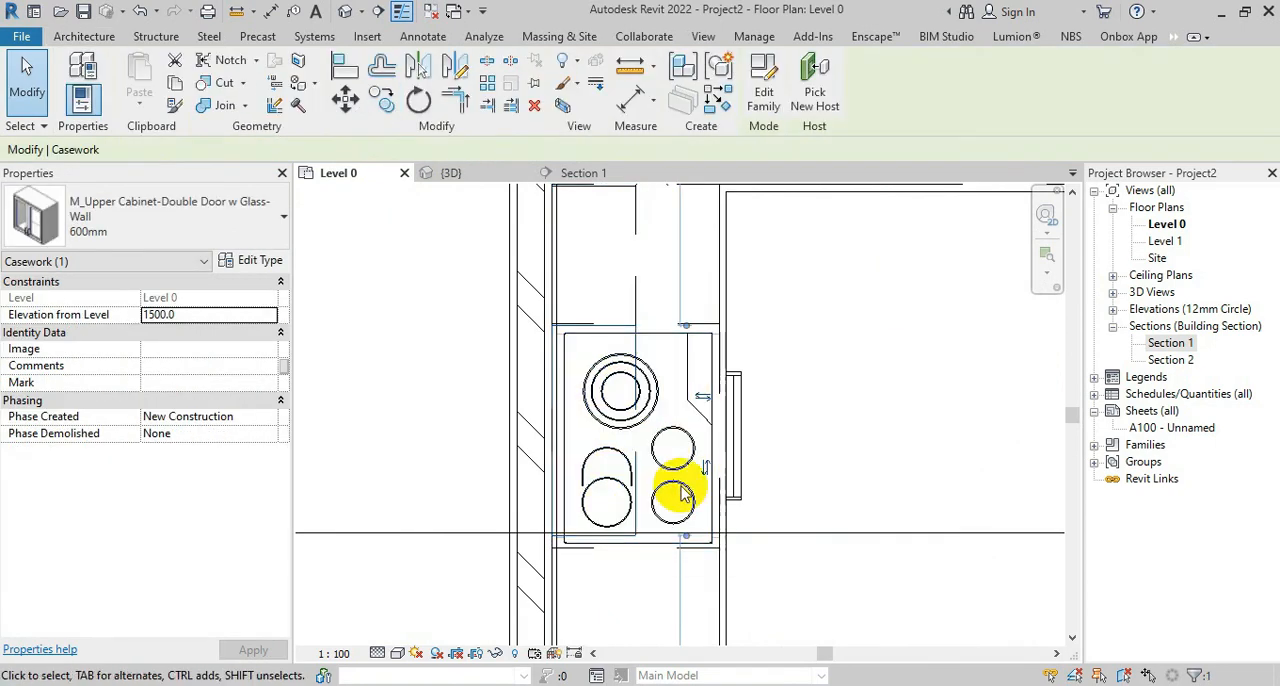
left_click(248, 261)
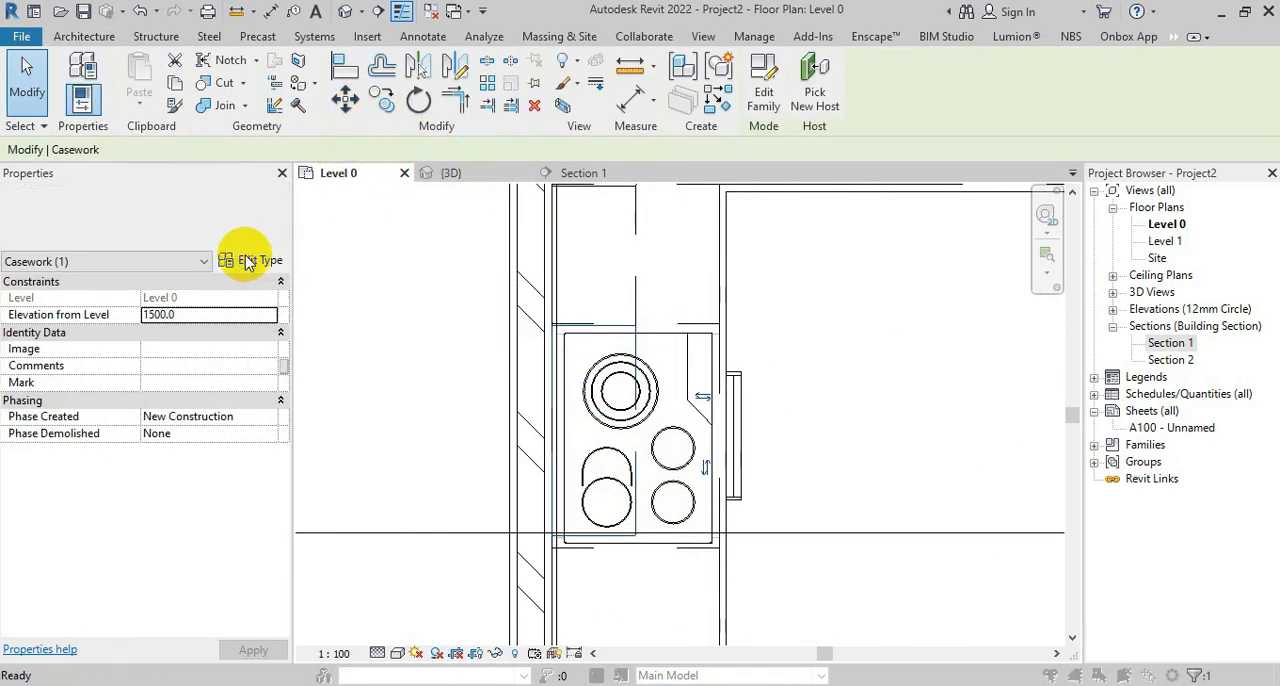
left_click(823, 428)
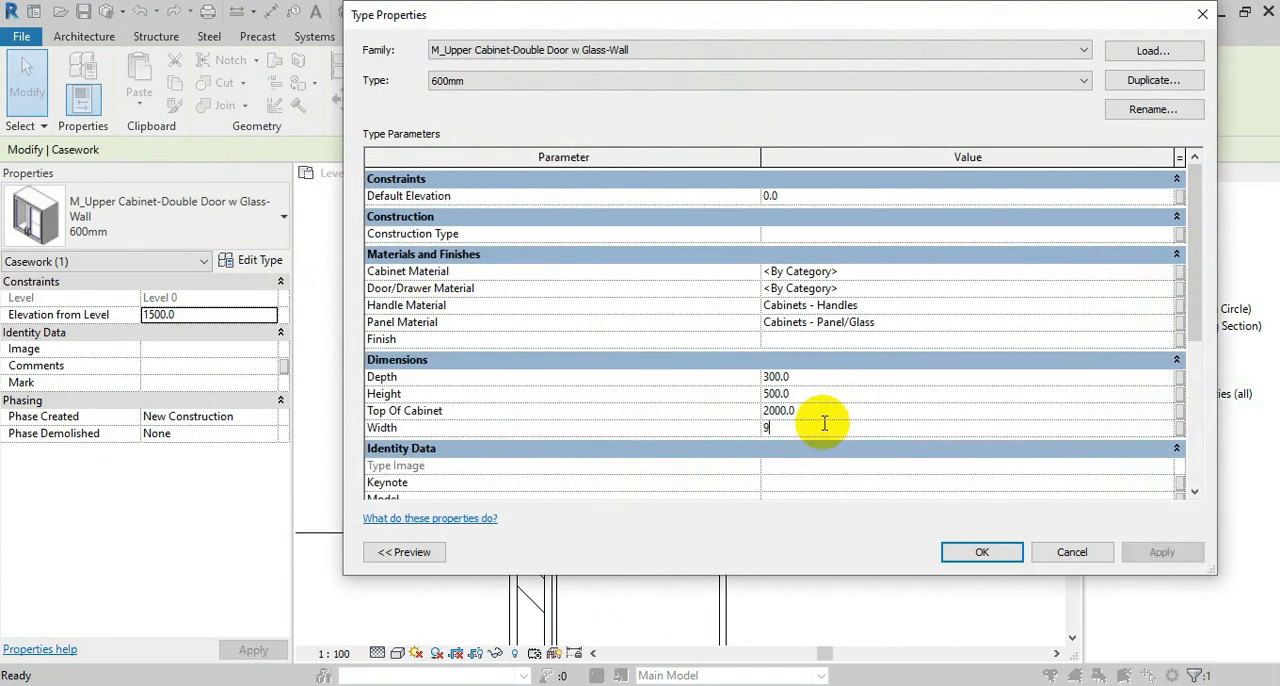
left_click(983, 553)
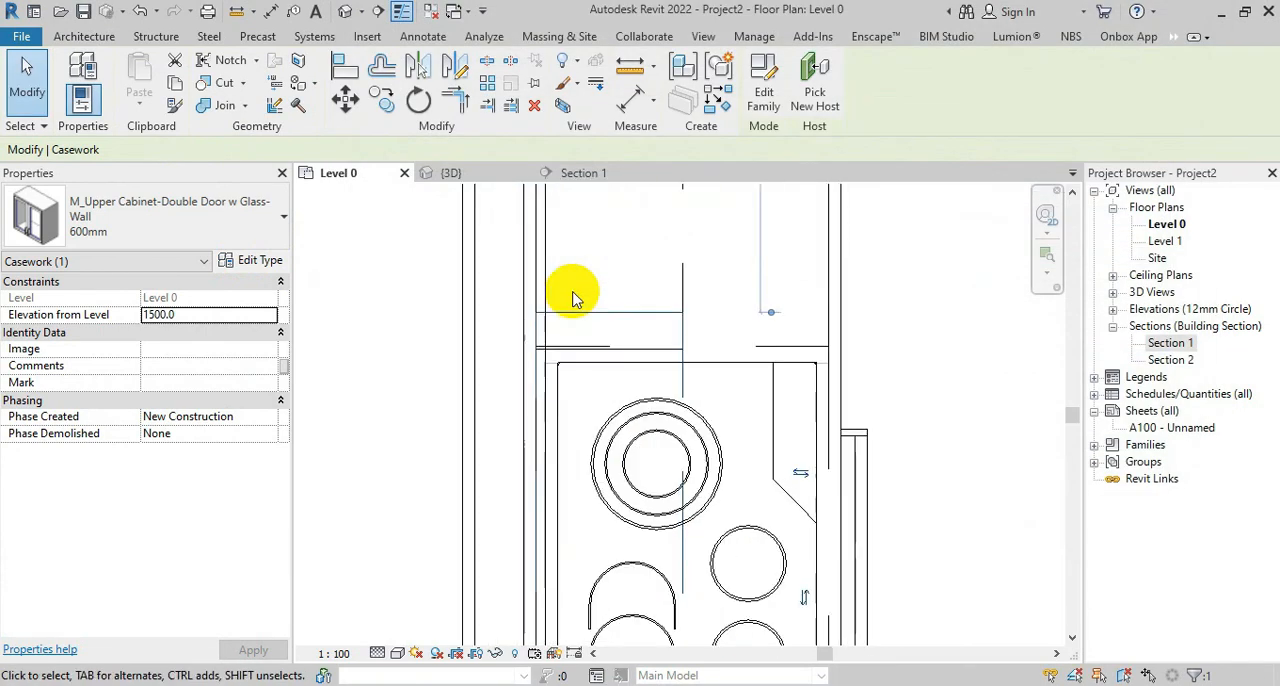
left_click(252, 259)
left_click(785, 428)
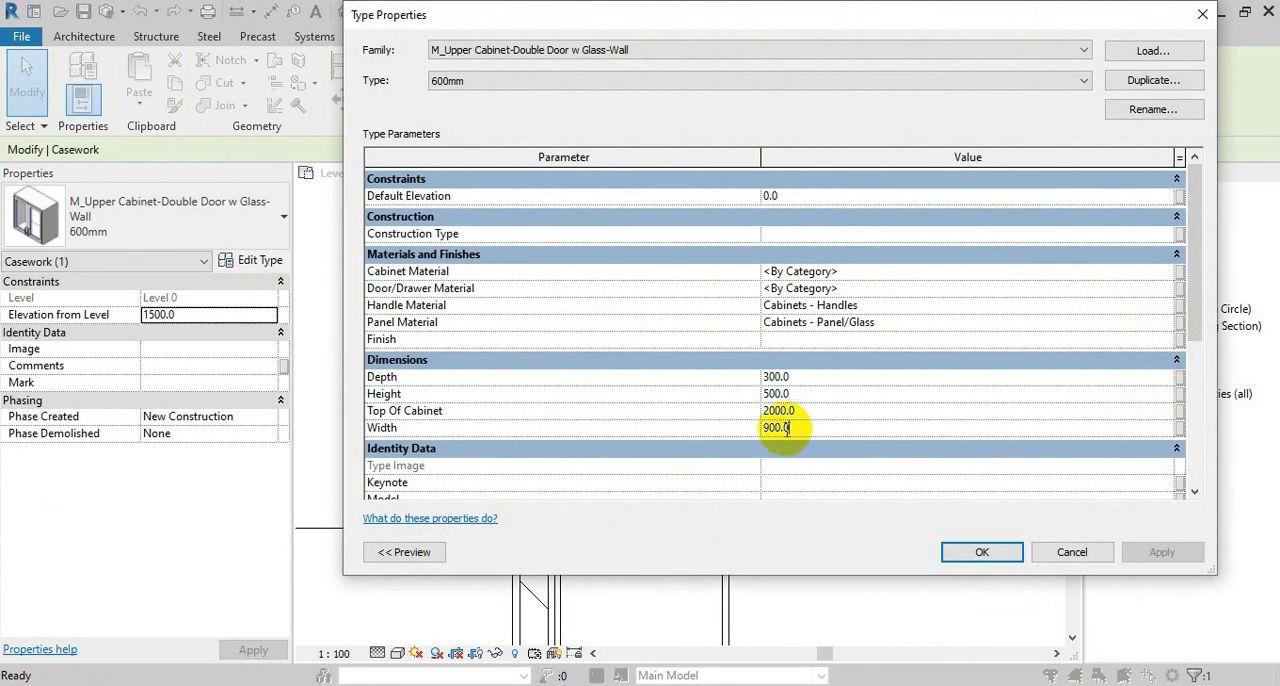
left_click(983, 553)
Move the widened glass-door cabinet along the wall until its end meets the double-door cabinet
scroll(591, 323, "up", 2)
key("m")
key("v")
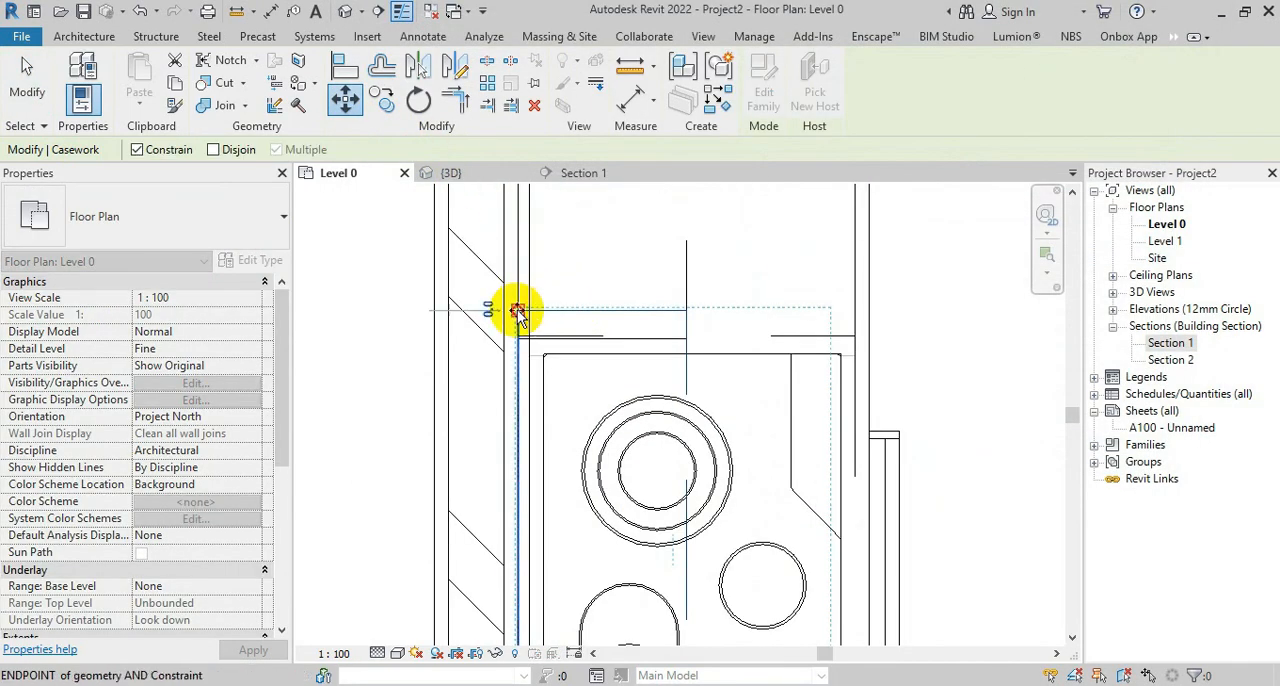
left_click(519, 338)
scroll(620, 268, "down", 3)
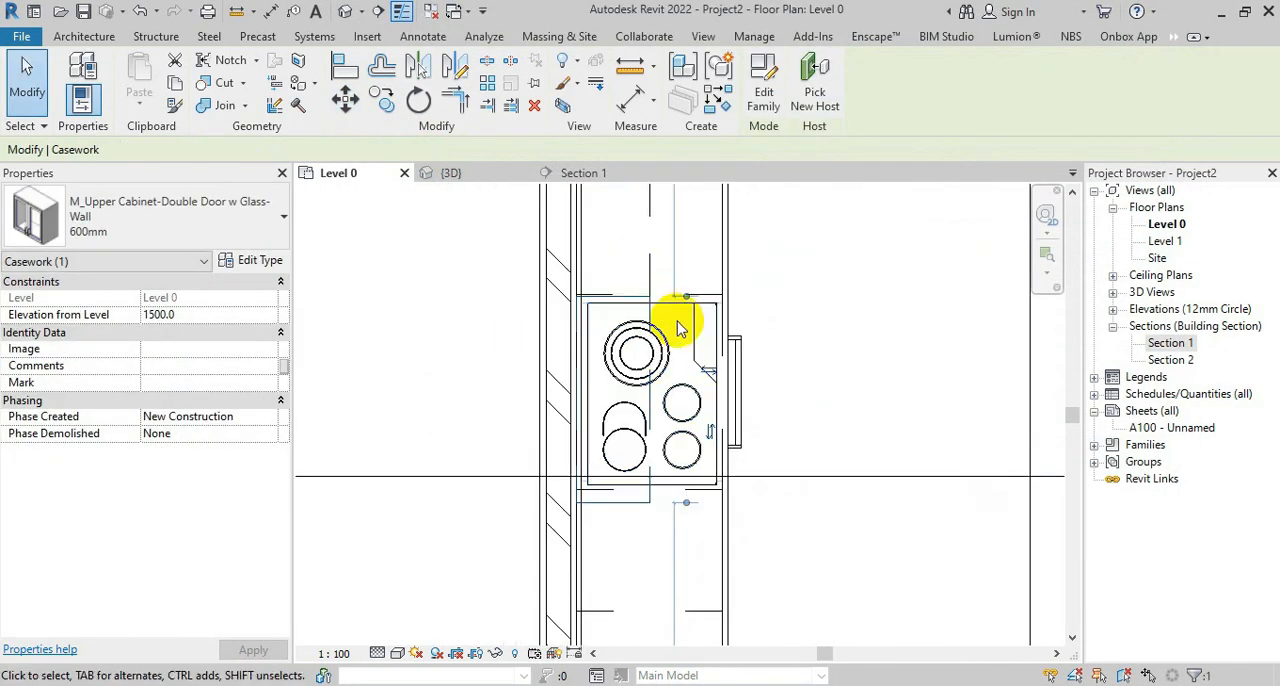
Reduce the glass-door cabinet's type width to fit above the oven and move it back against the double-door cabinet
left_click(257, 259)
left_click(795, 430)
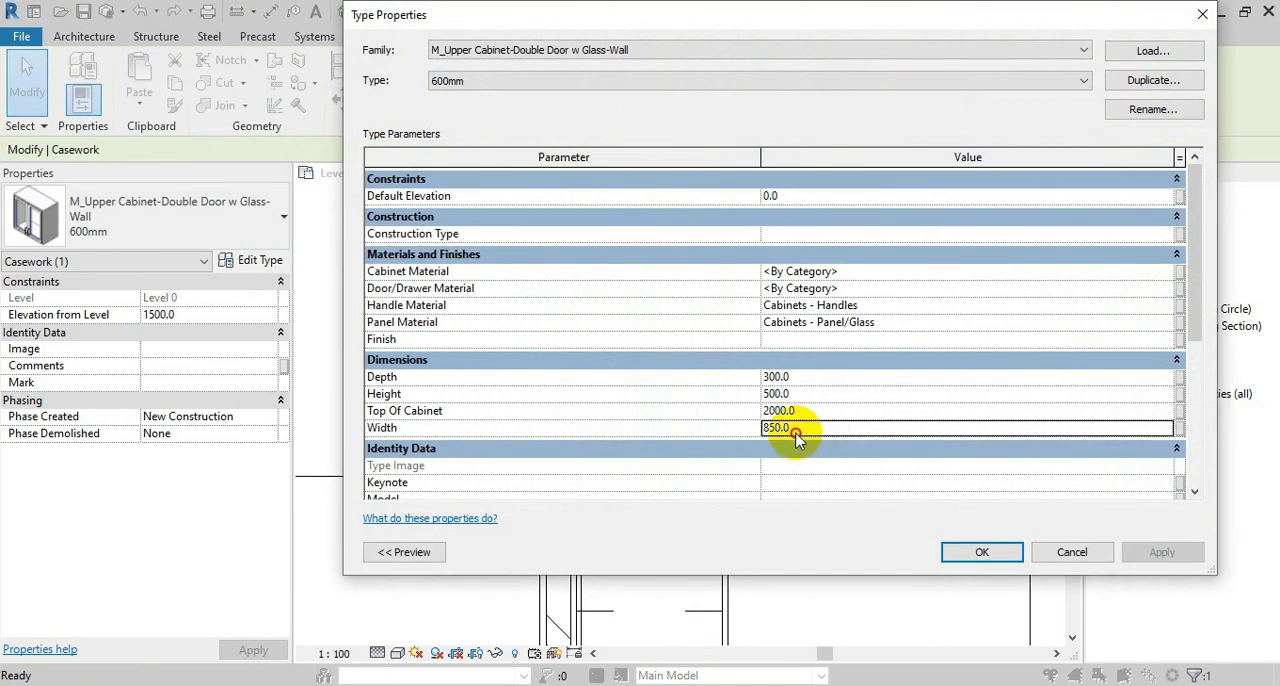
left_click(980, 551)
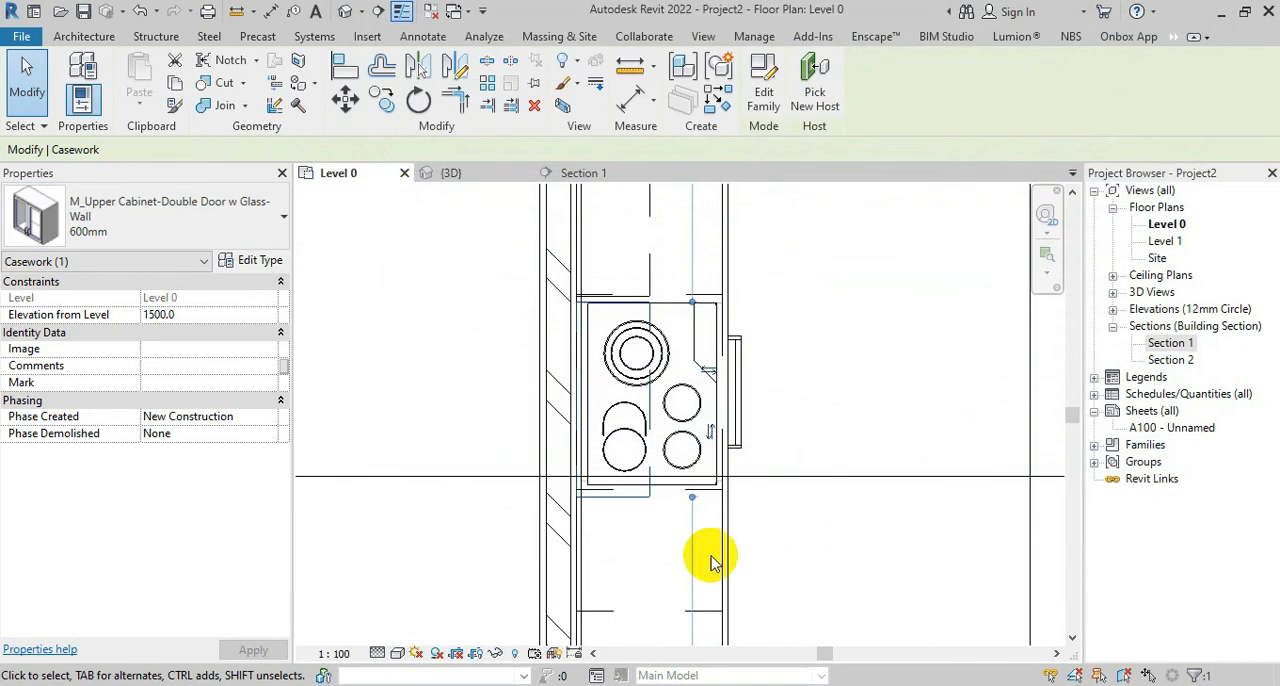
scroll(645, 322, "up", 4)
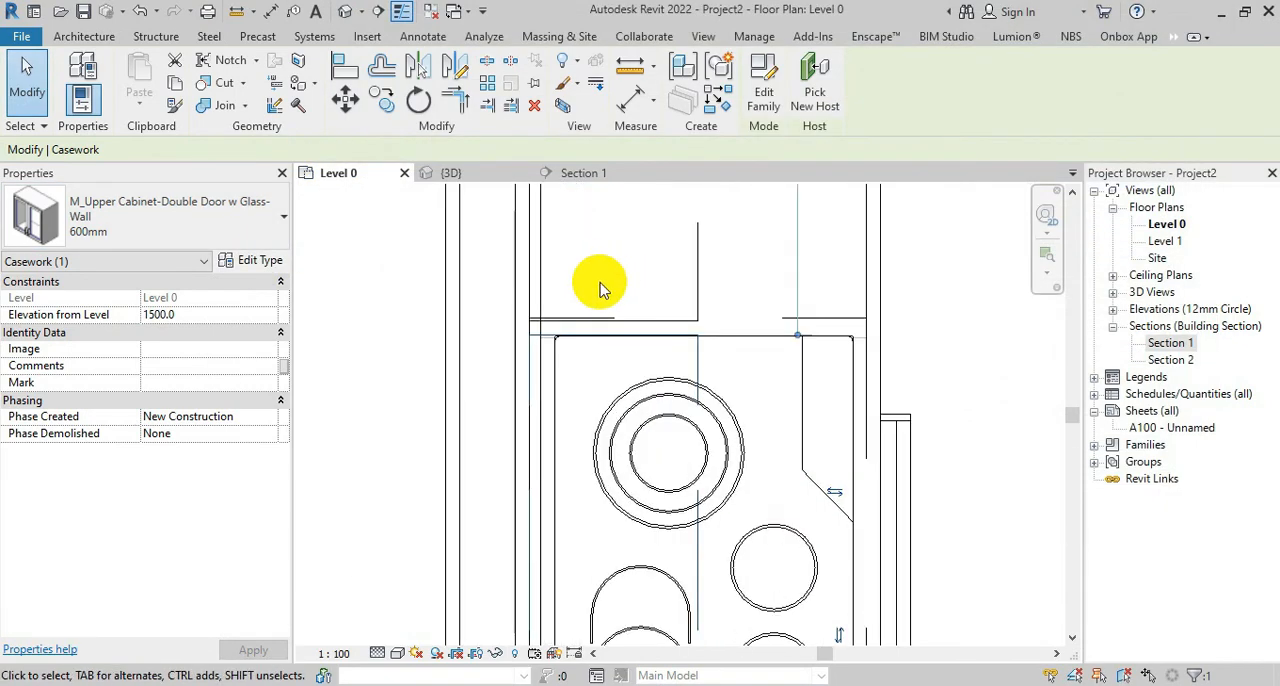
key("m")
key("v")
left_click(532, 321)
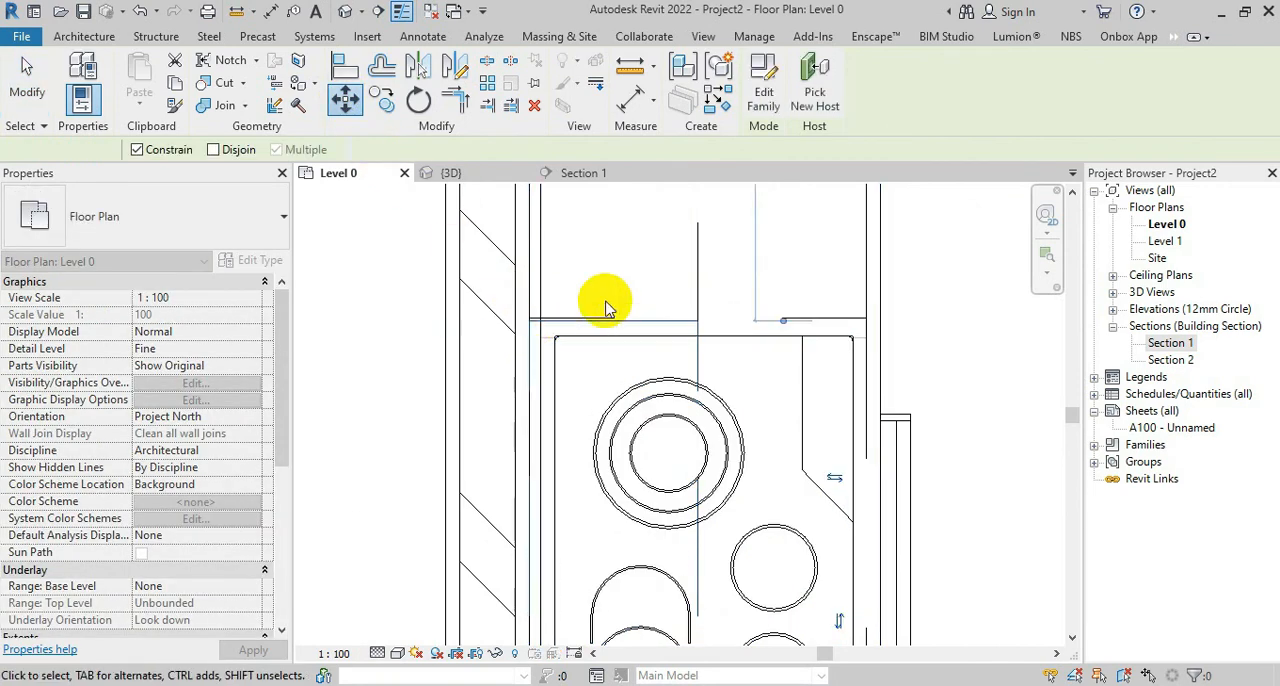
scroll(650, 296, "down", 3)
Copy the 600 mm double-door upper cabinet to the far end of the glass-door cabinet and check the row in 3D
left_click(694, 233)
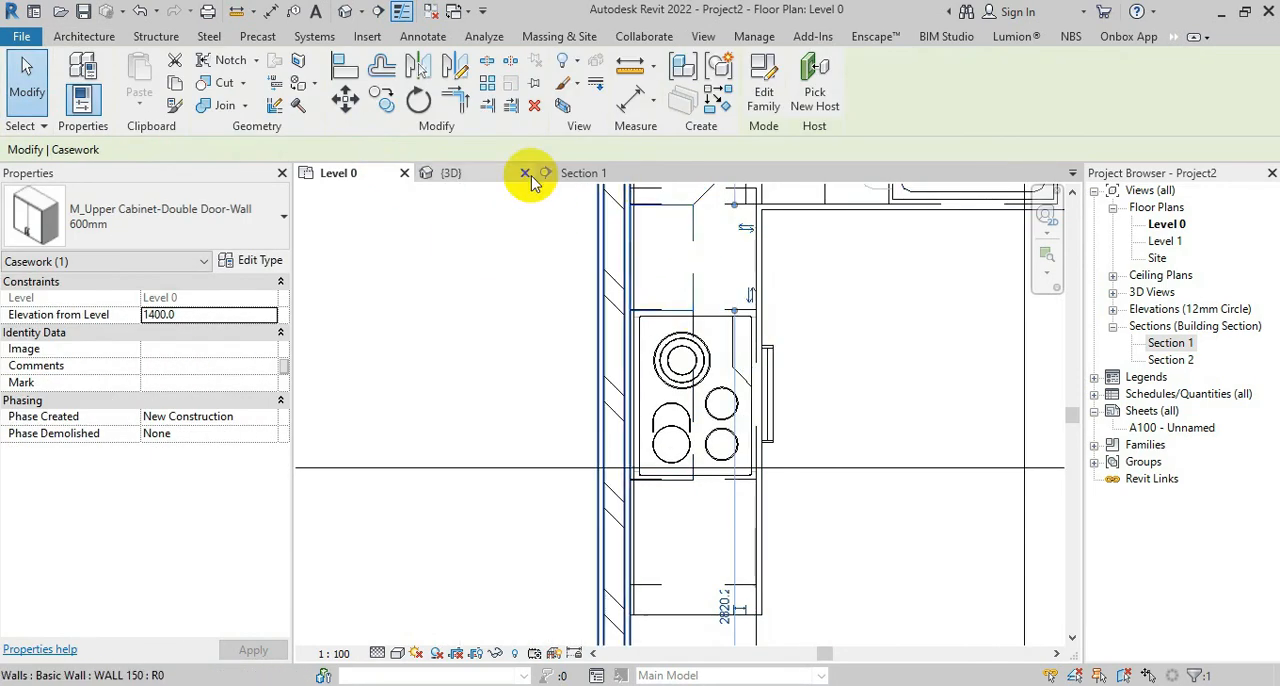
left_click(381, 97)
middle_click_drag(637, 230, 618, 424)
scroll(621, 418, "up", 3)
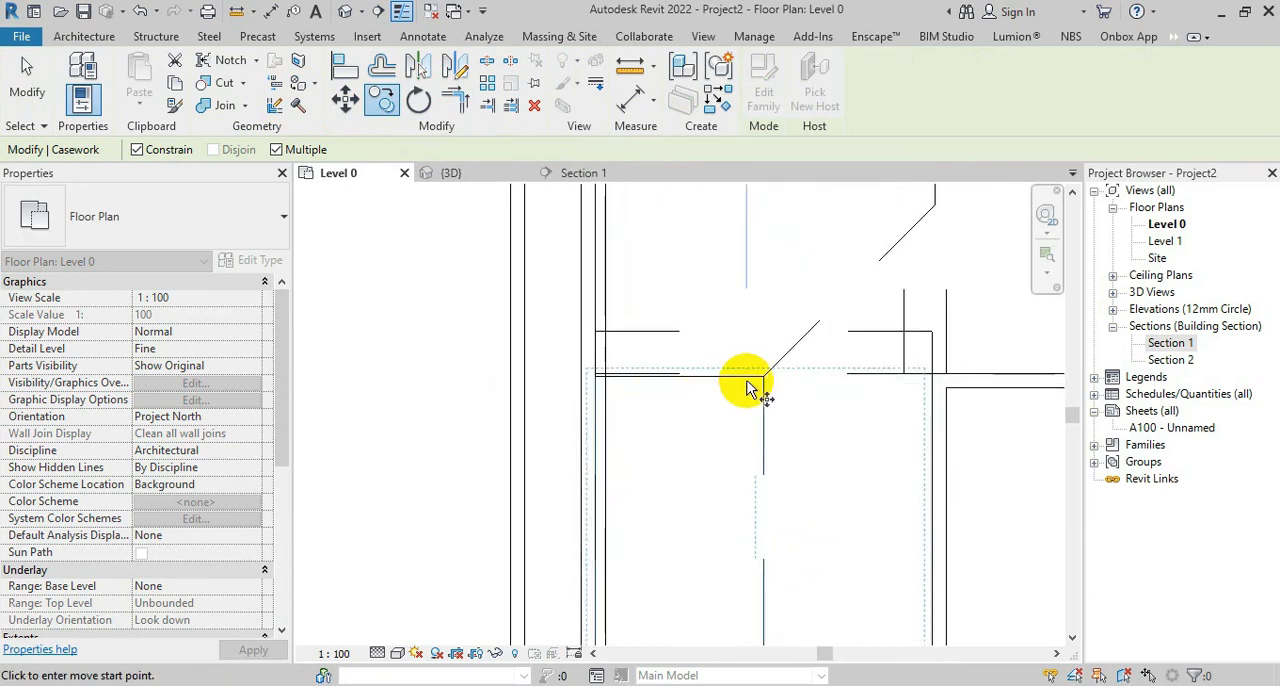
left_click(763, 377)
scroll(750, 314, "down", 3)
scroll(752, 625, "up", 2)
scroll(757, 553, "up", 1)
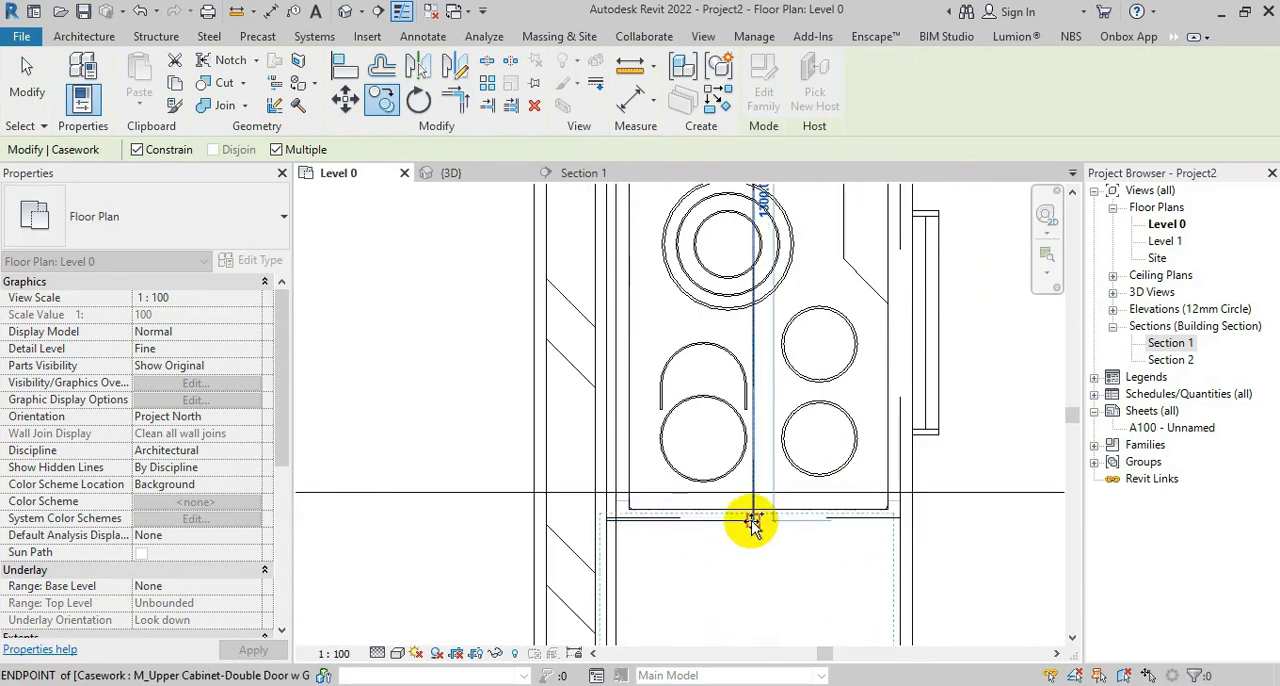
left_click(754, 523)
scroll(754, 400, "down", 3)
key("Escape")
key("Escape")
left_click(744, 530)
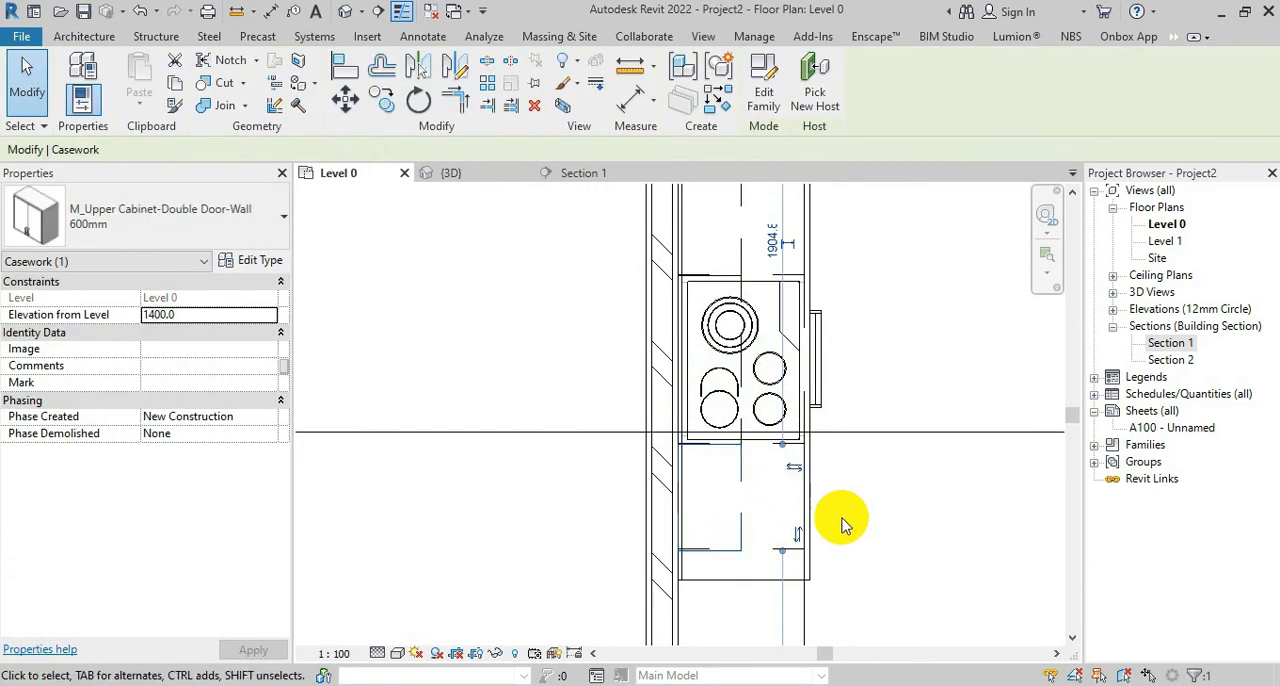
left_click(841, 537)
left_click(466, 168)
middle_click_drag(548, 462, 505, 398, "shift")
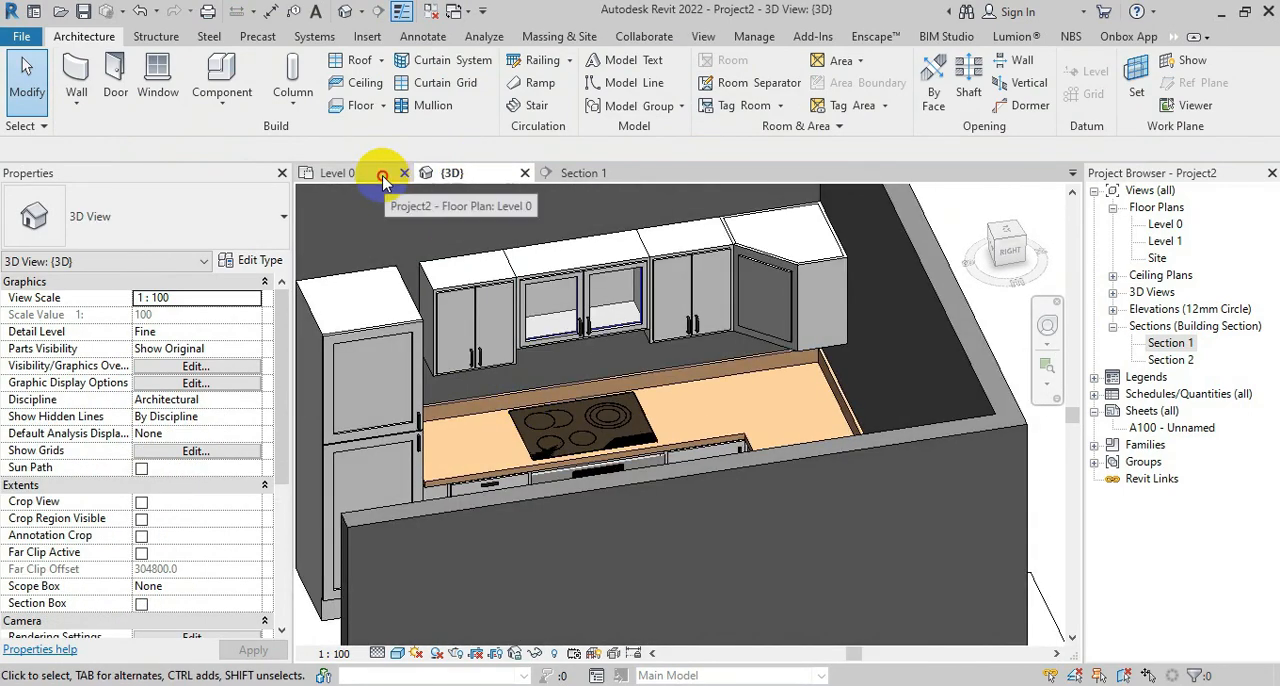
On the Level 0 plan, load the M_Upper Cabinet-Filler-Wall family and place a 75mm filler at the end of the copied double-door cabinet
left_click(340, 172)
scroll(615, 406, "down", 2)
scroll(712, 446, "up", 4)
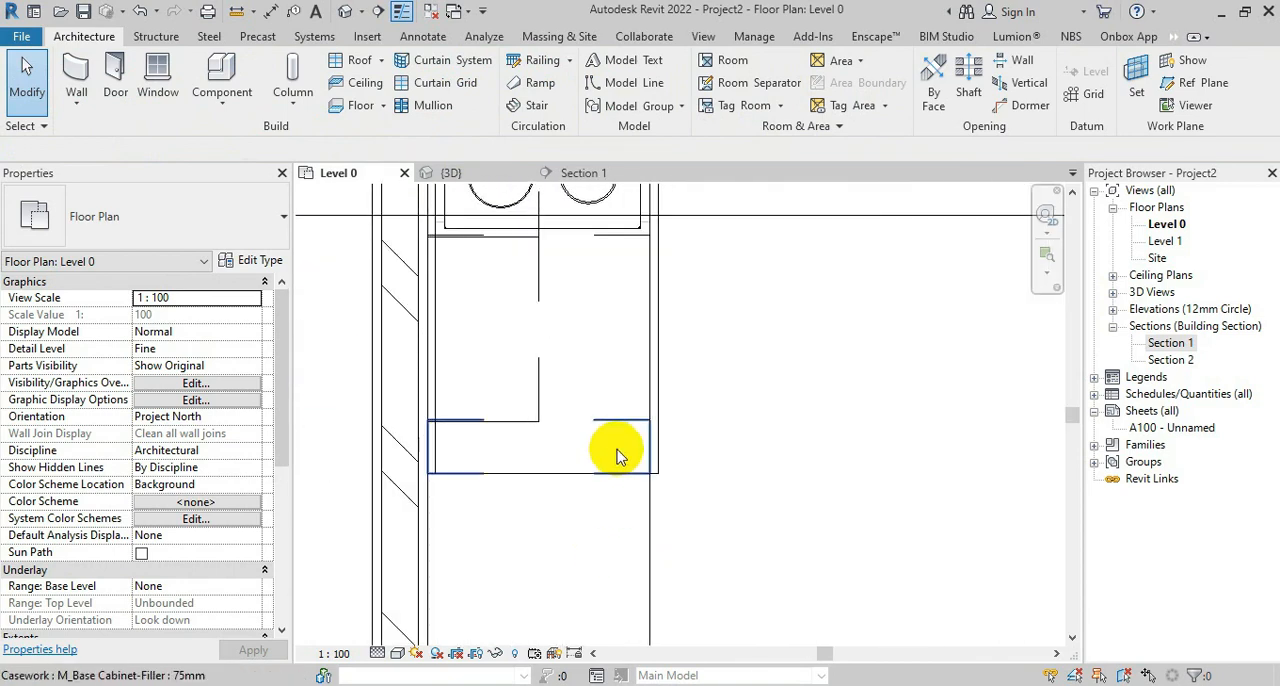
left_click(213, 81)
left_click(762, 92)
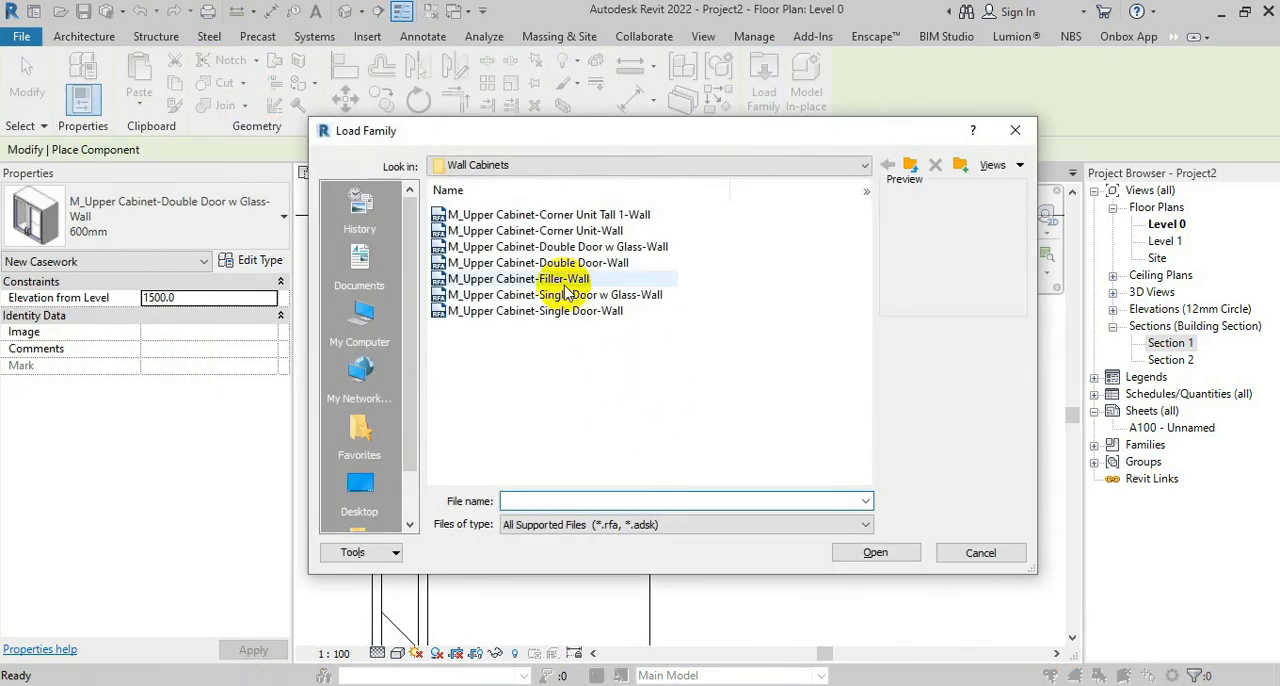
left_click(540, 280)
left_click(900, 558)
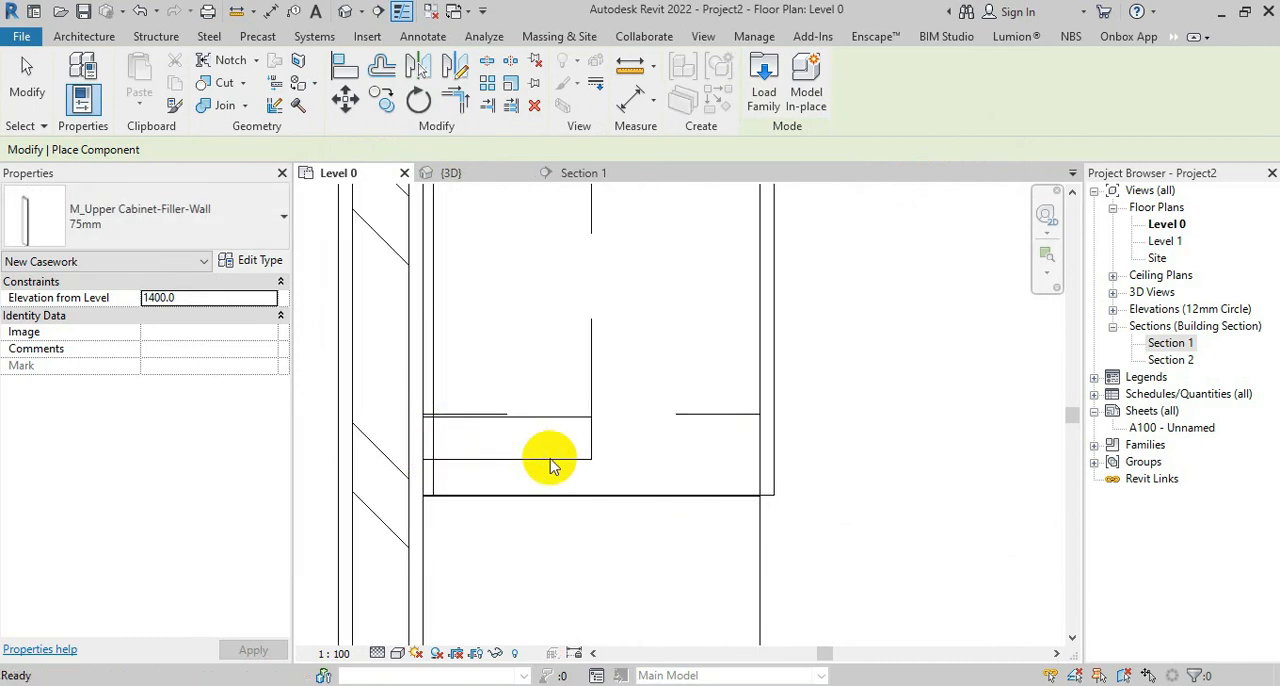
left_click(540, 462)
key("Escape")
scroll(548, 482, "down", 2)
scroll(558, 502, "up", 2)
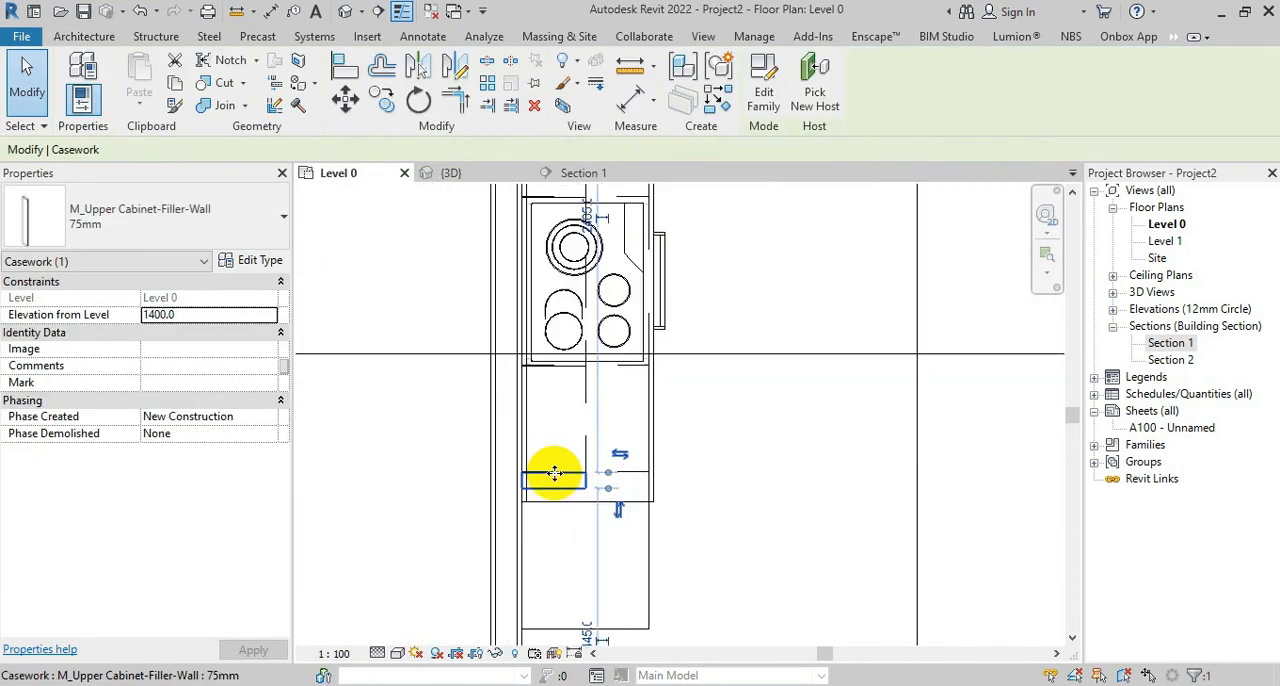
Try filler type widths of 200 mm and 150 mm, and a narrower one, to close the gap to the counter end
left_click(262, 263)
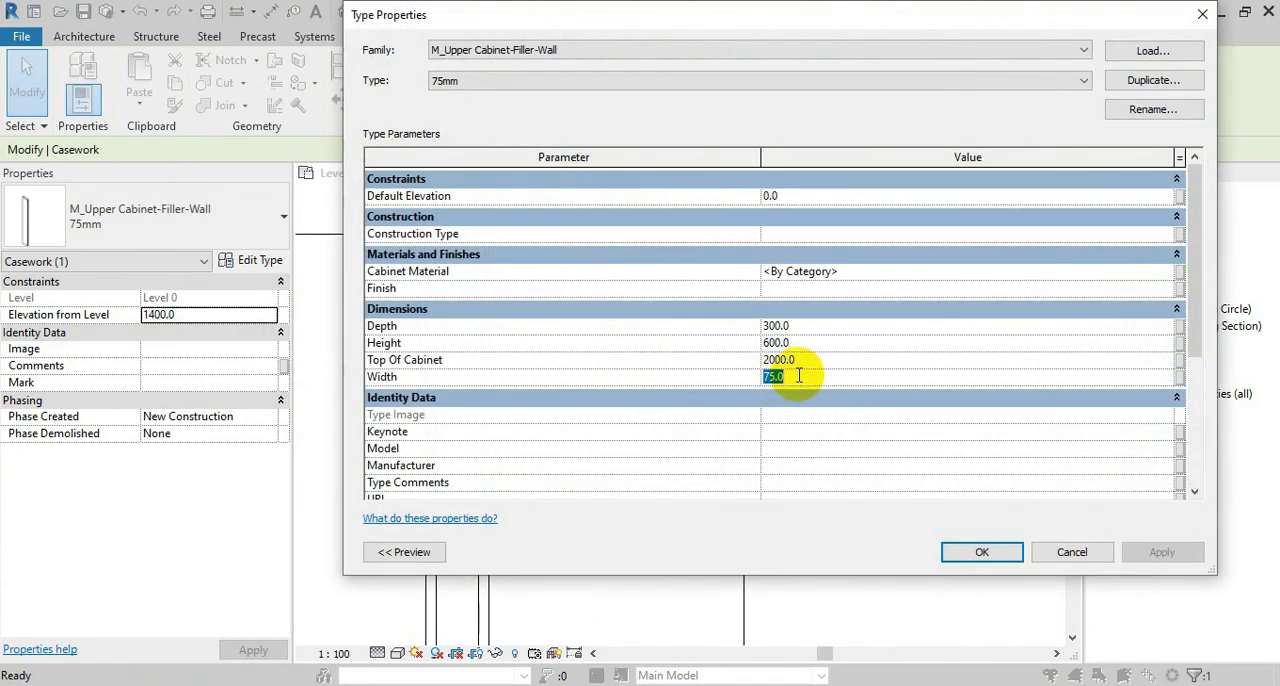
left_click(980, 552)
left_click(777, 377)
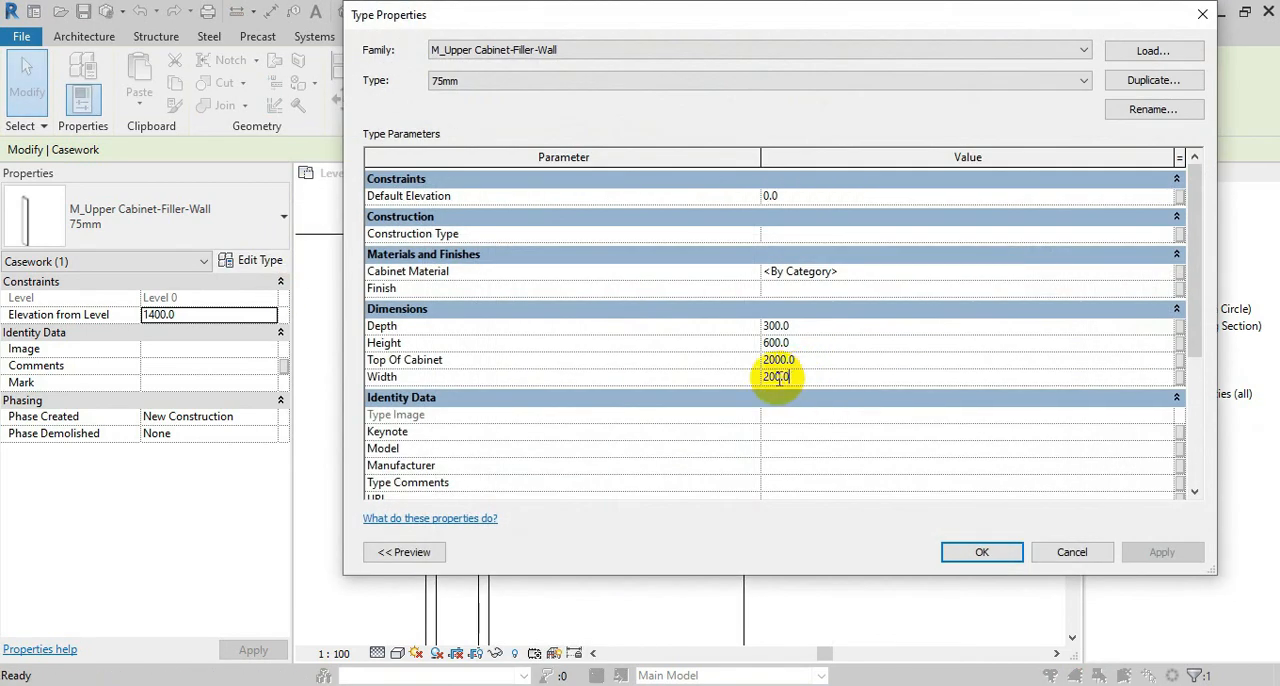
type("15")
left_click(976, 552)
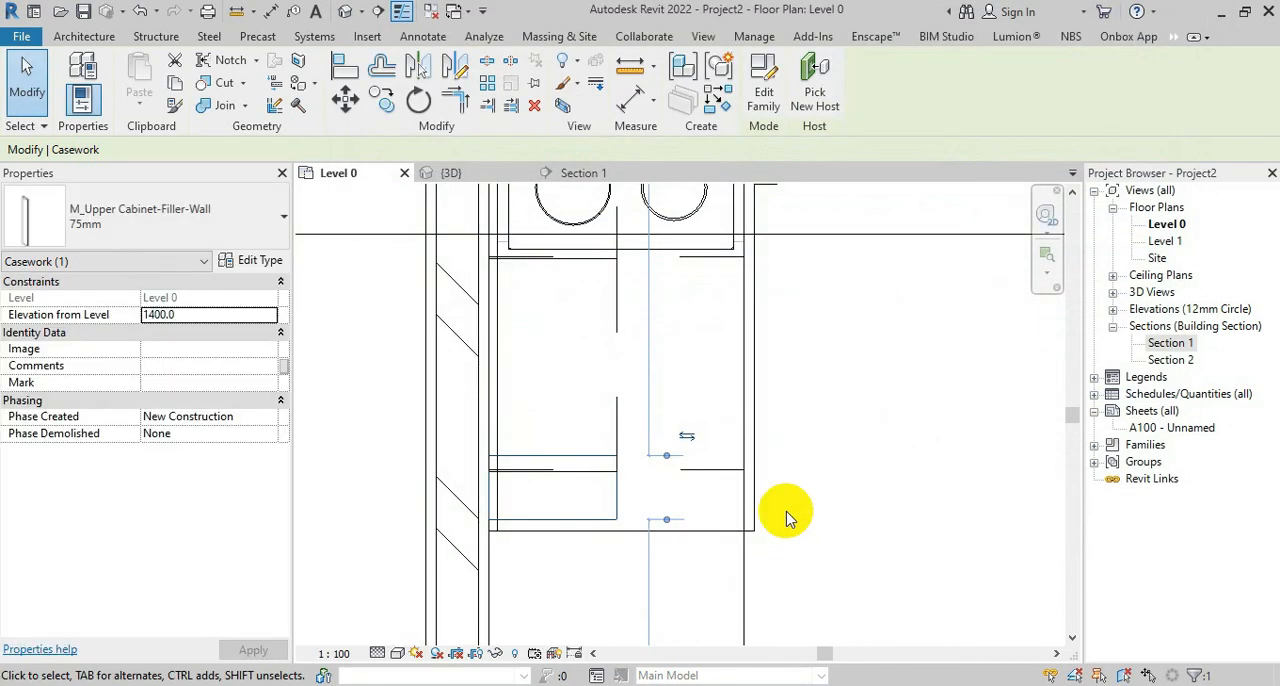
left_click(262, 261)
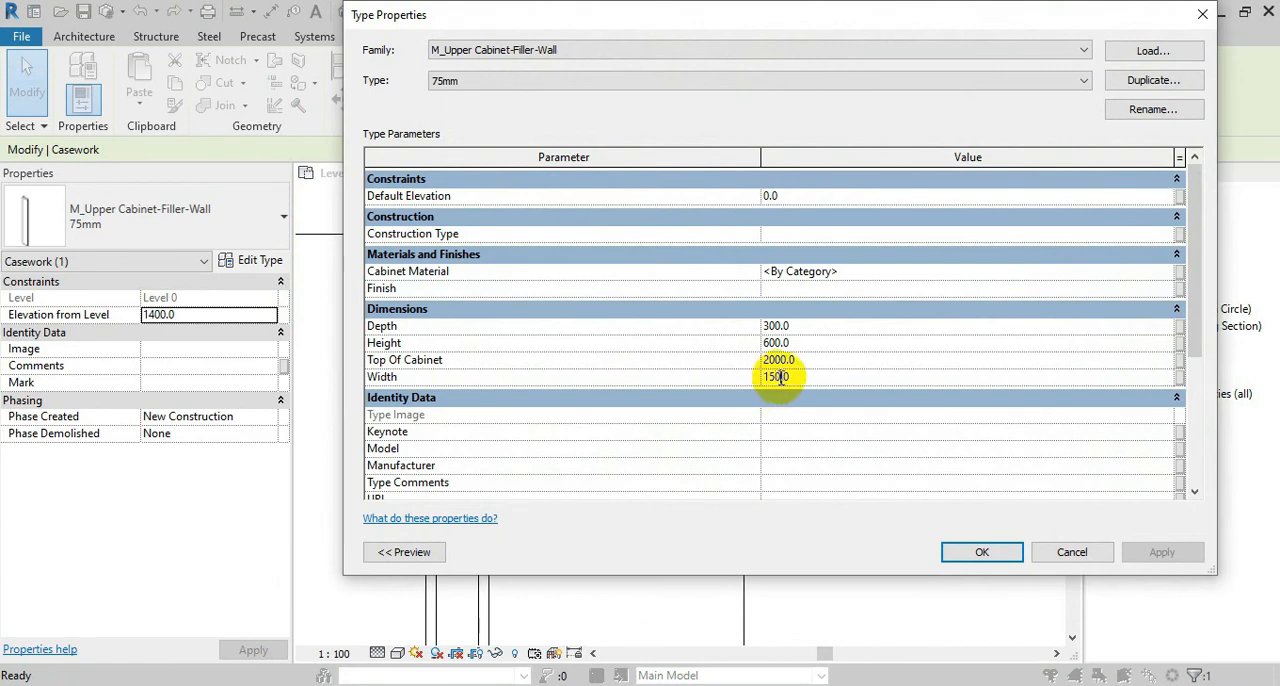
left_click(981, 558)
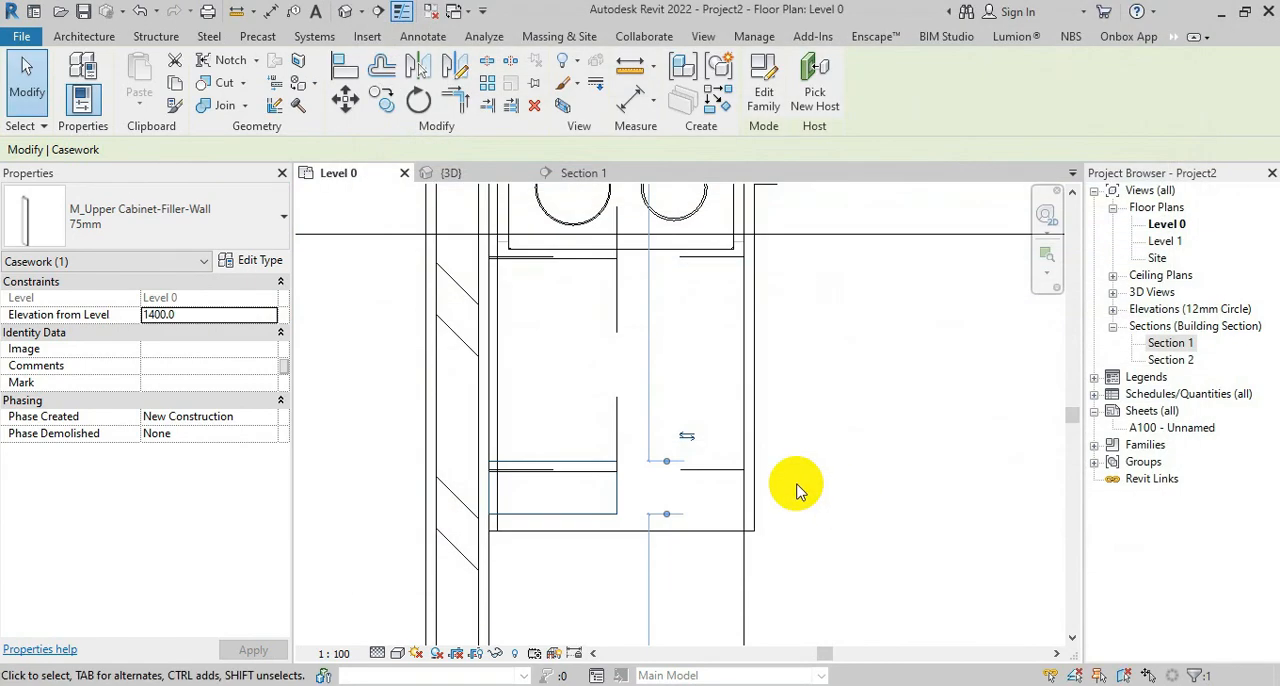
Move the filler's corner onto the double-door cabinet's end corner and try its type width at 150 mm again
scroll(372, 300, "up", 3)
left_click(341, 100)
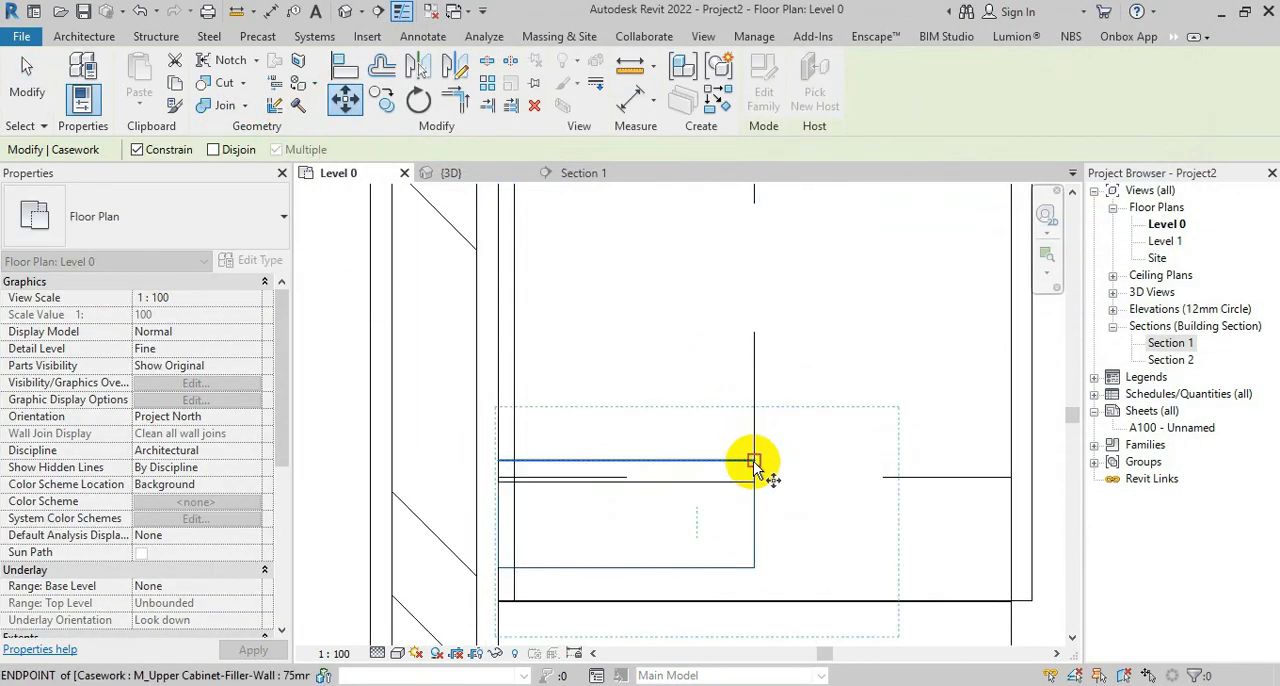
left_click(757, 486)
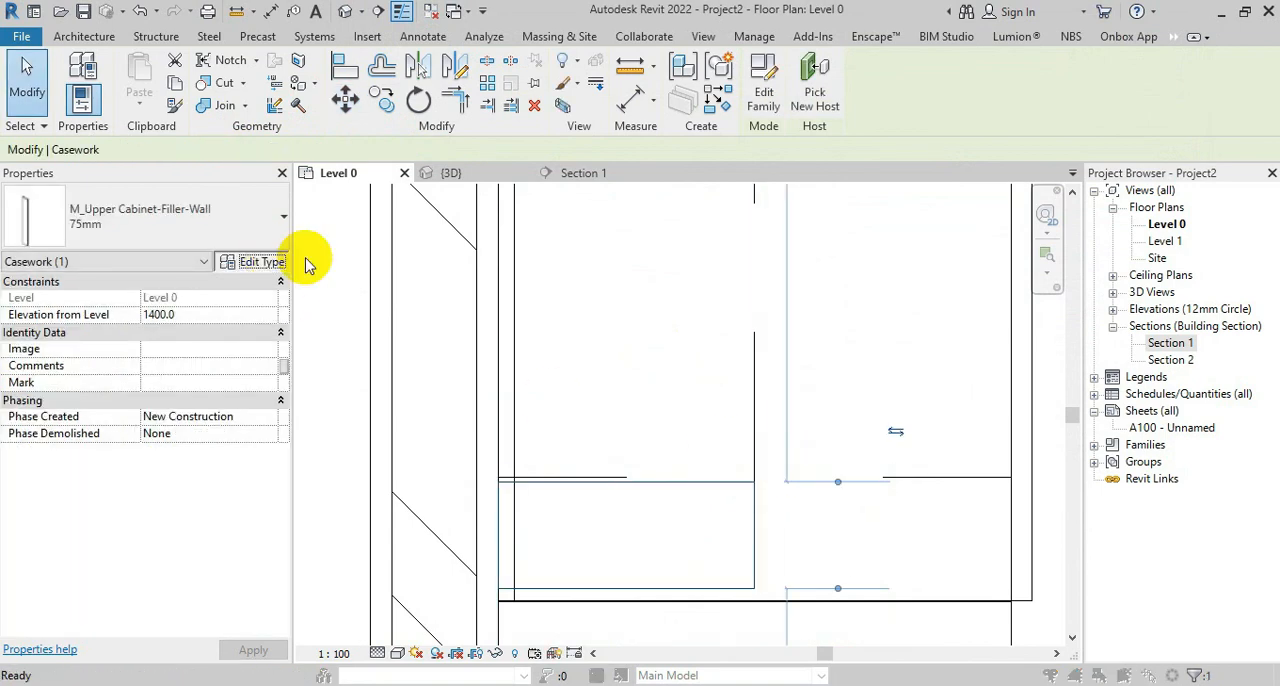
left_click(258, 262)
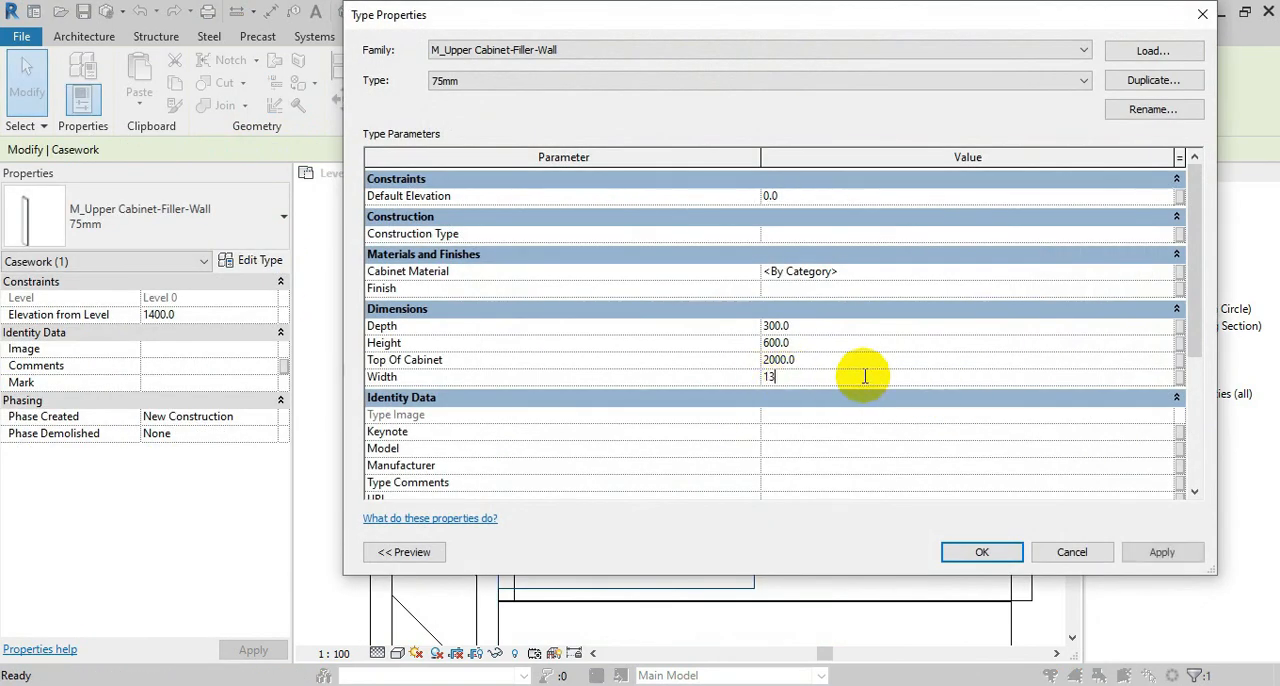
left_click(982, 552)
left_click(262, 262)
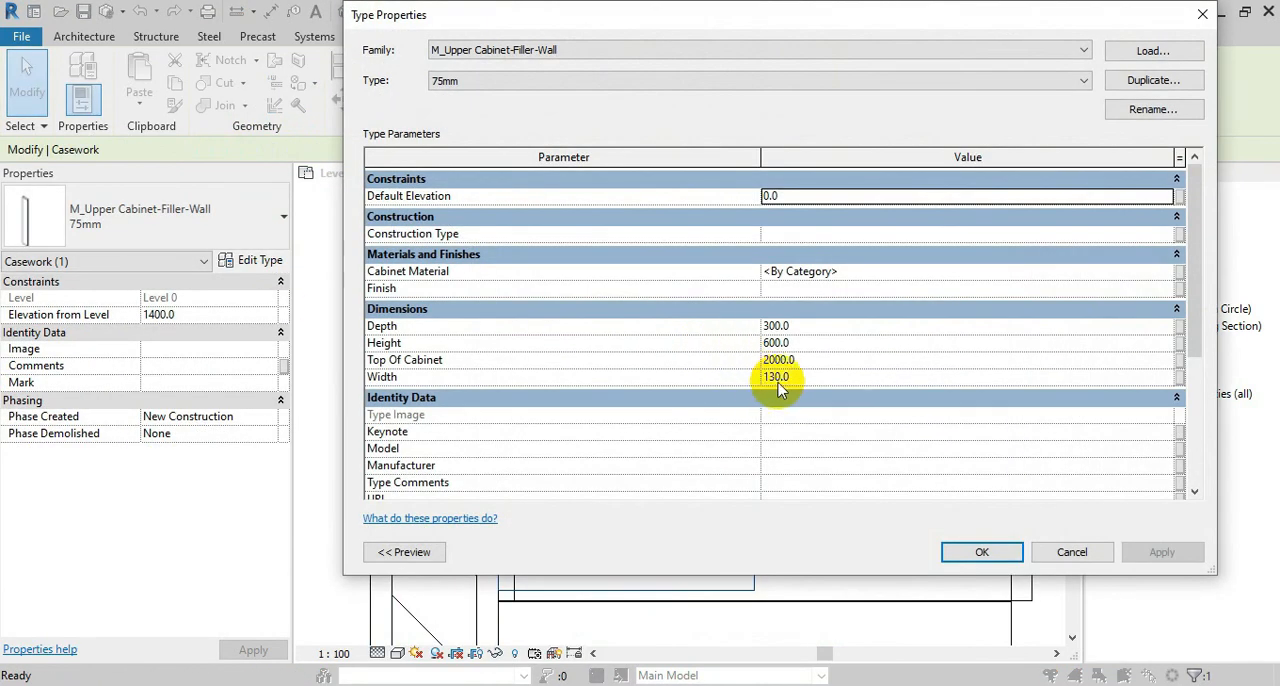
left_click(982, 552)
Set the filler's type width to 145 mm and move it against the double-door cabinet's end
left_click(255, 262)
left_click(795, 377)
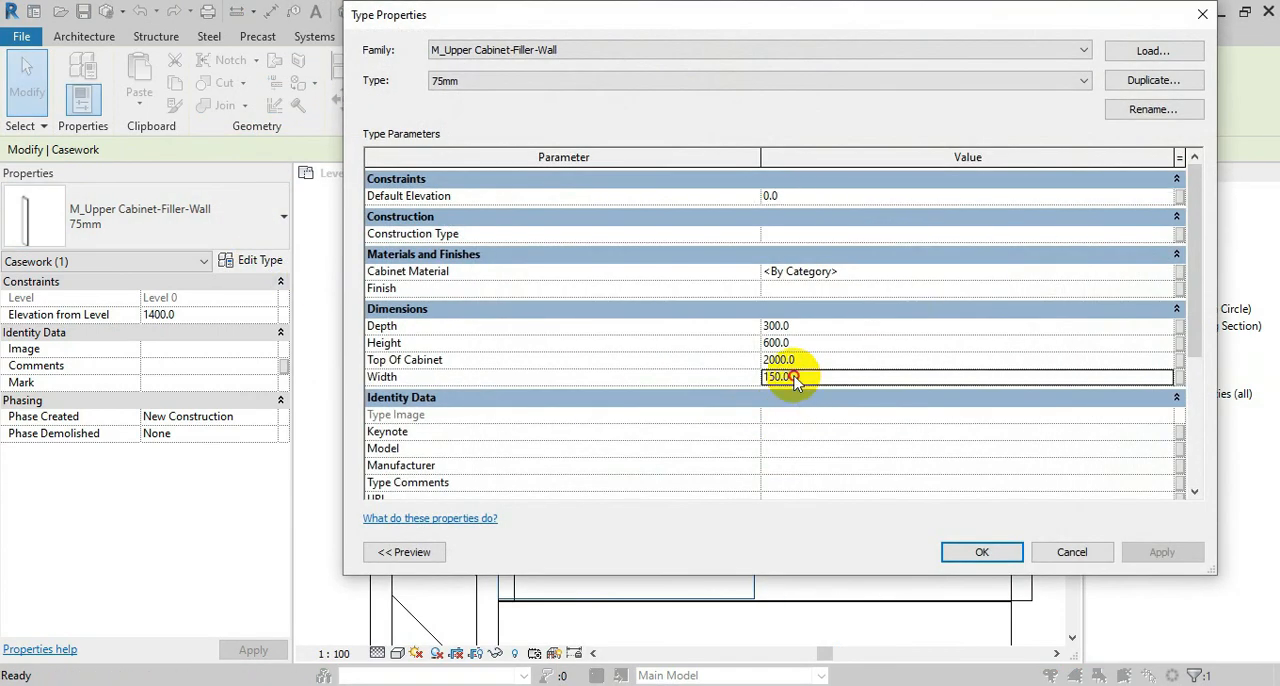
type("143")
left_click(970, 558)
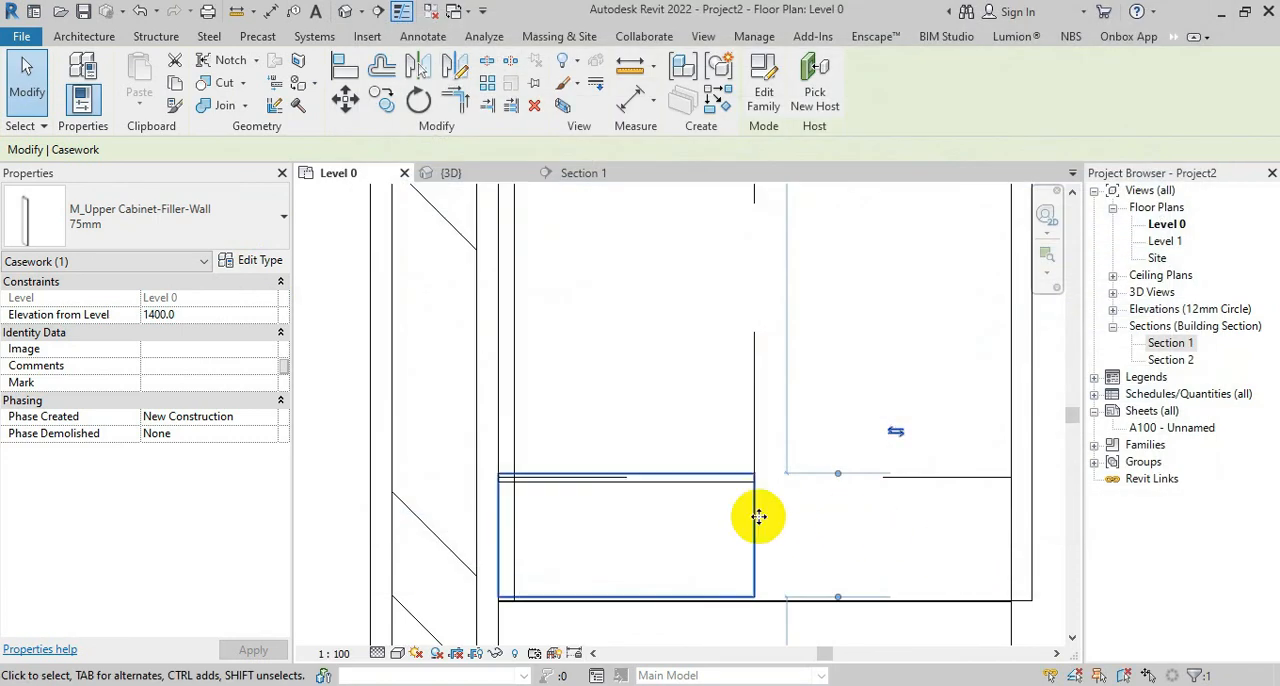
scroll(758, 508, "up", 1)
left_click(345, 101)
left_click(757, 461)
left_click(757, 471)
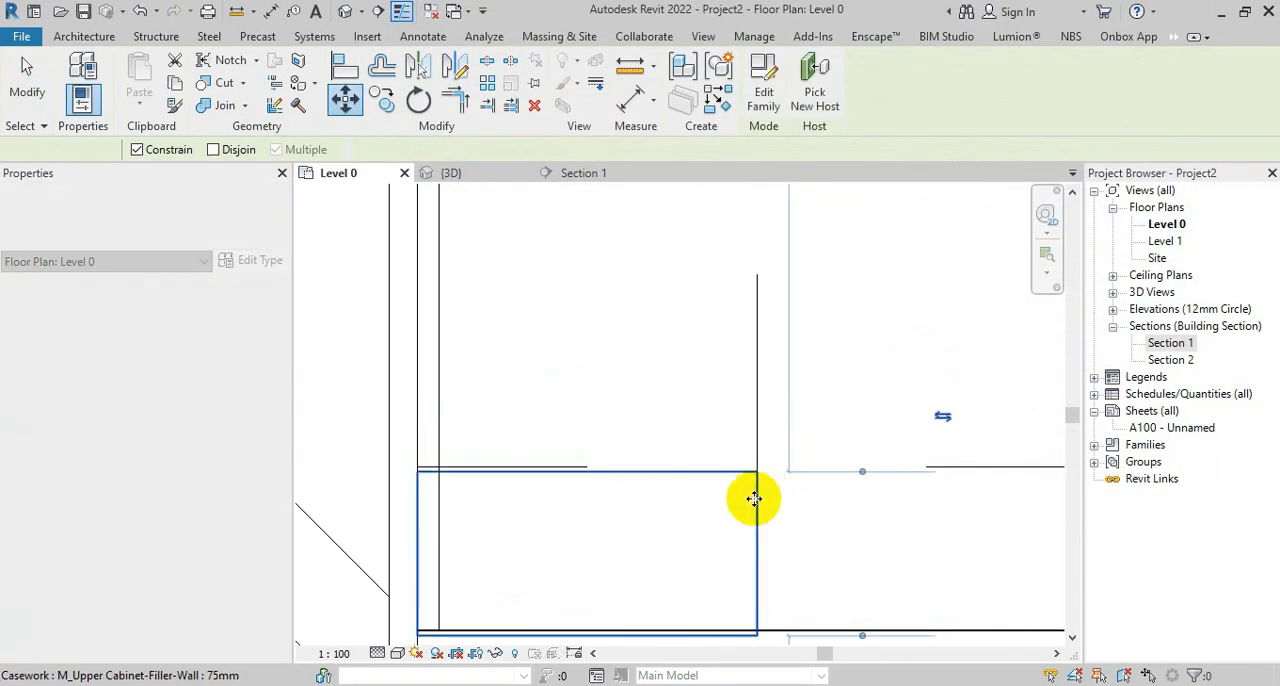
Reduce the upper filler's type width slightly below 145 mm to fit the remaining gap to the counter end
scroll(640, 461, "down", 3)
scroll(589, 460, "up", 1)
middle_click_drag(589, 460, 564, 413)
left_click(255, 262)
left_click(795, 377)
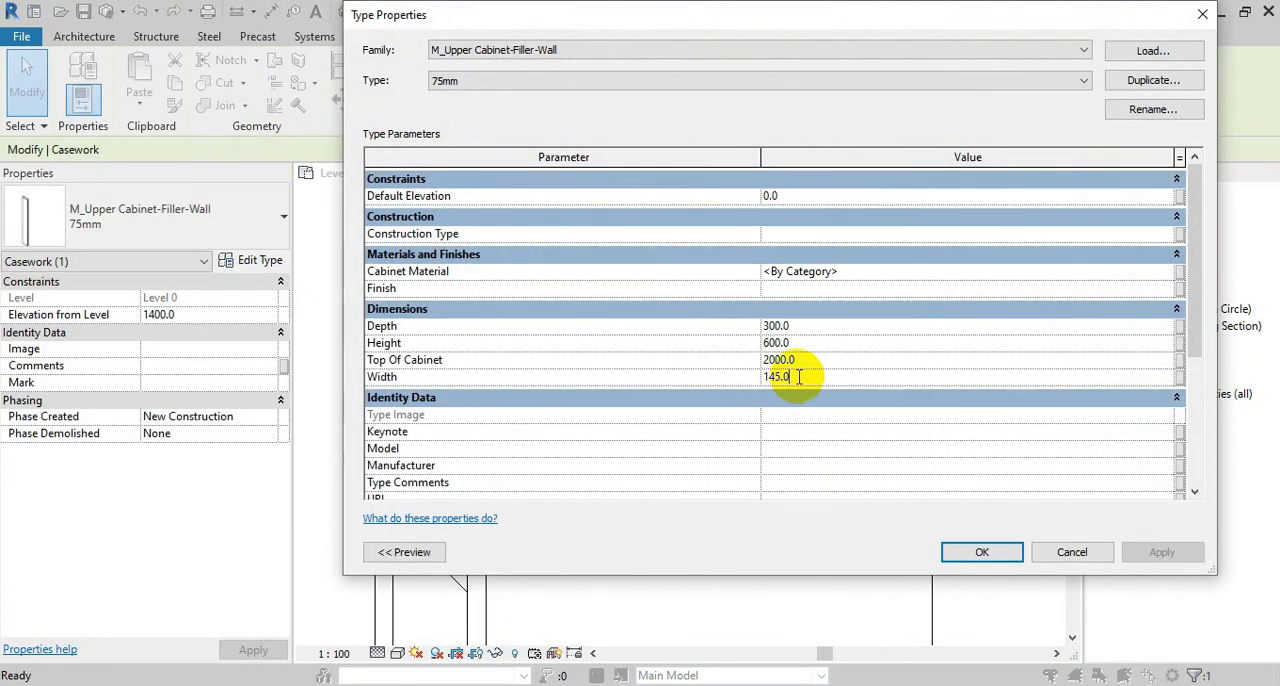
left_click(971, 556)
scroll(709, 435, "up", 2)
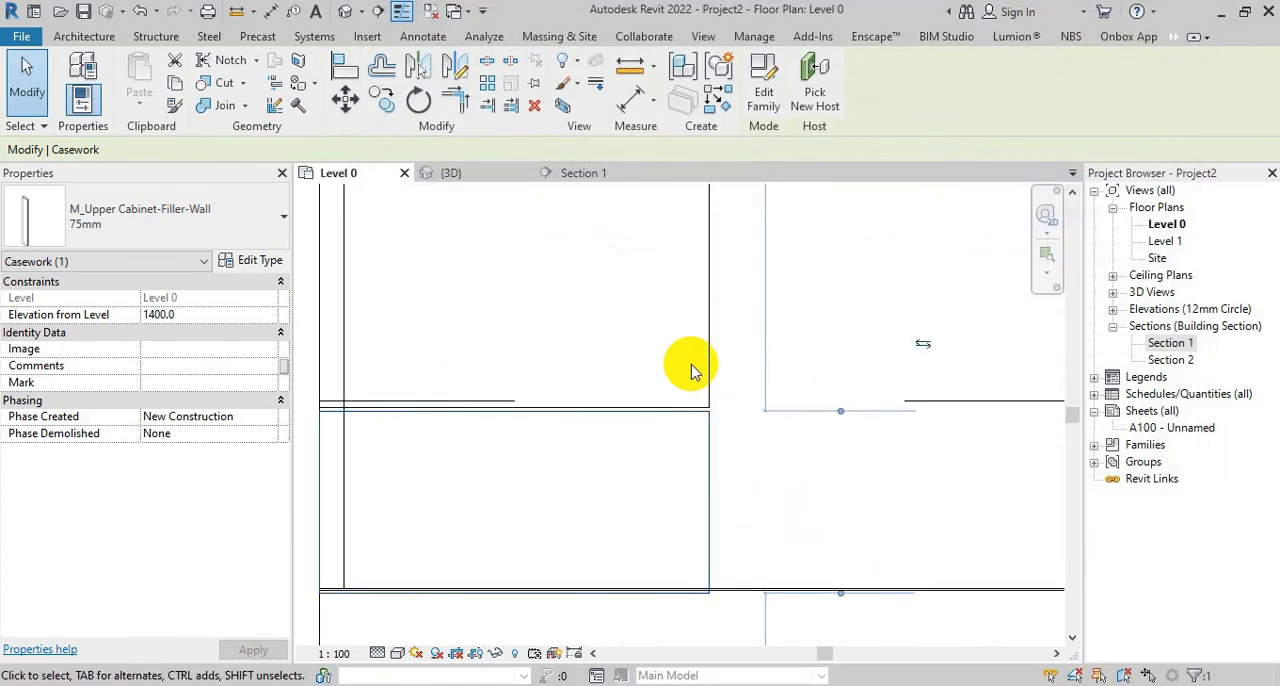
Move the narrowed filler so its corner meets the double-door cabinet's end corner exactly
left_click(347, 103)
scroll(645, 376, "up", 1)
left_click(730, 418)
scroll(730, 418, "up", 3)
left_click(734, 406)
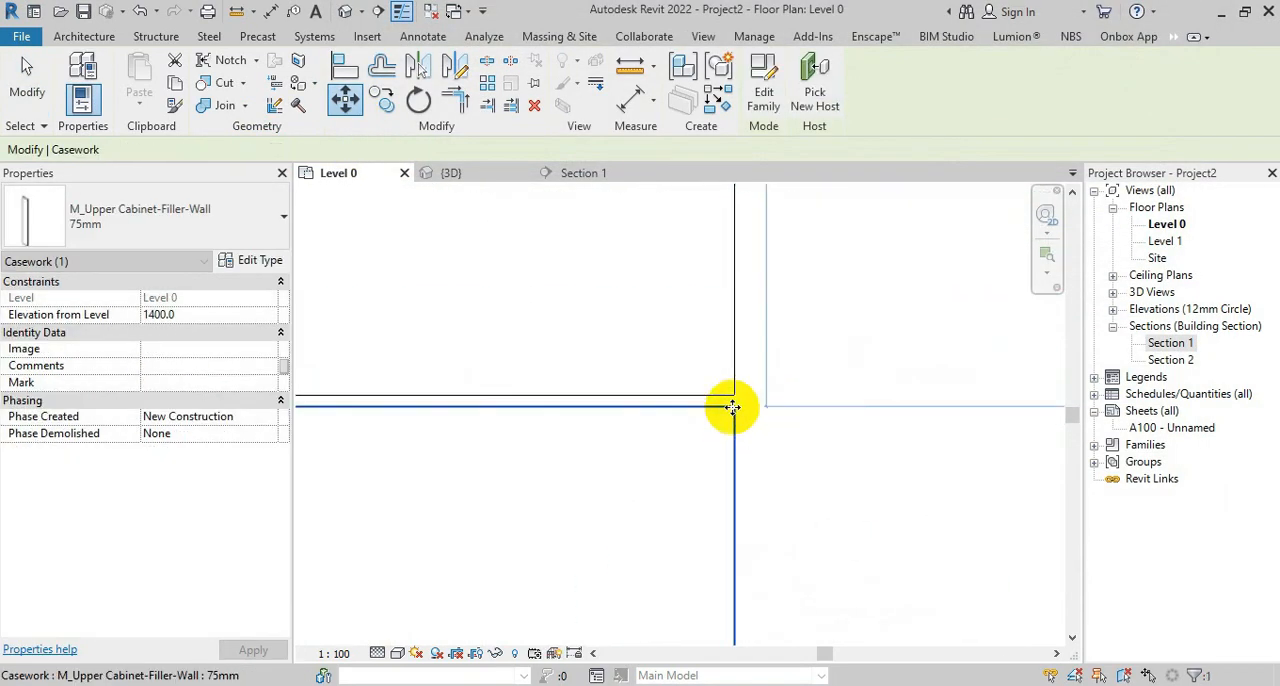
left_click(349, 110)
left_click(734, 407)
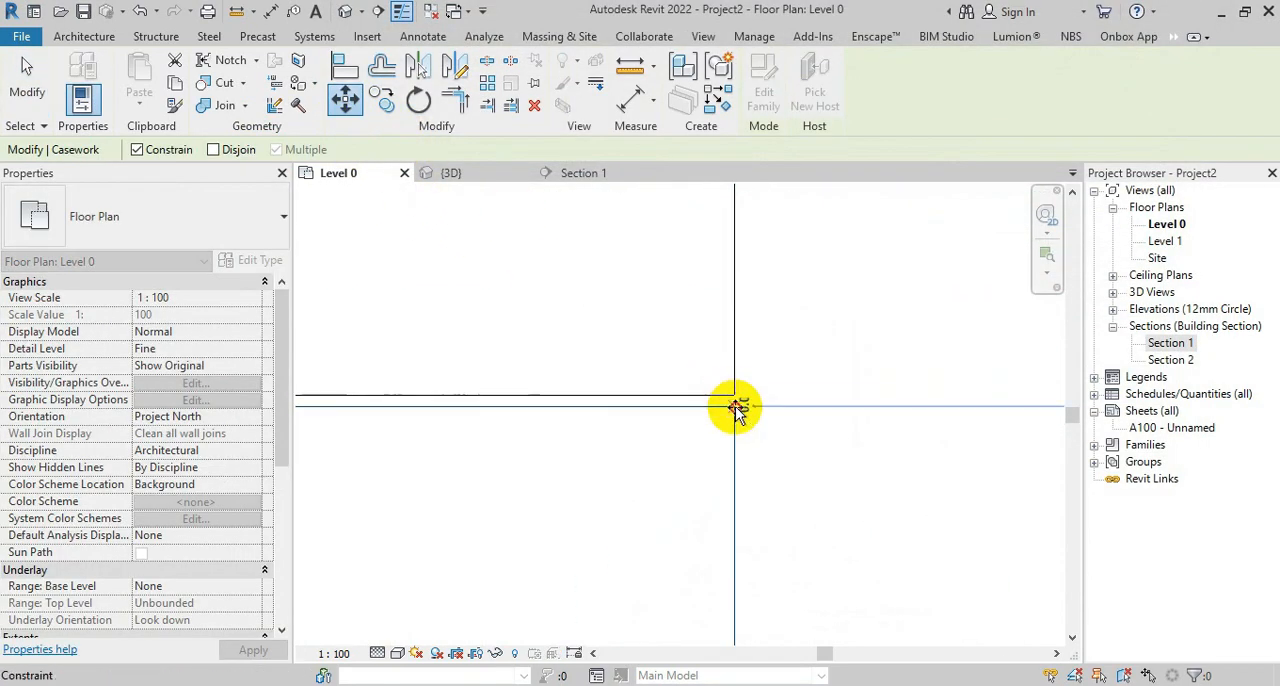
left_click(734, 395)
left_click(758, 444)
In Section 1, extend the Level 0 and Level 1 lines at both ends so they run beyond the crop boundary
scroll(520, 416, "down", 2)
scroll(471, 543, "down", 4)
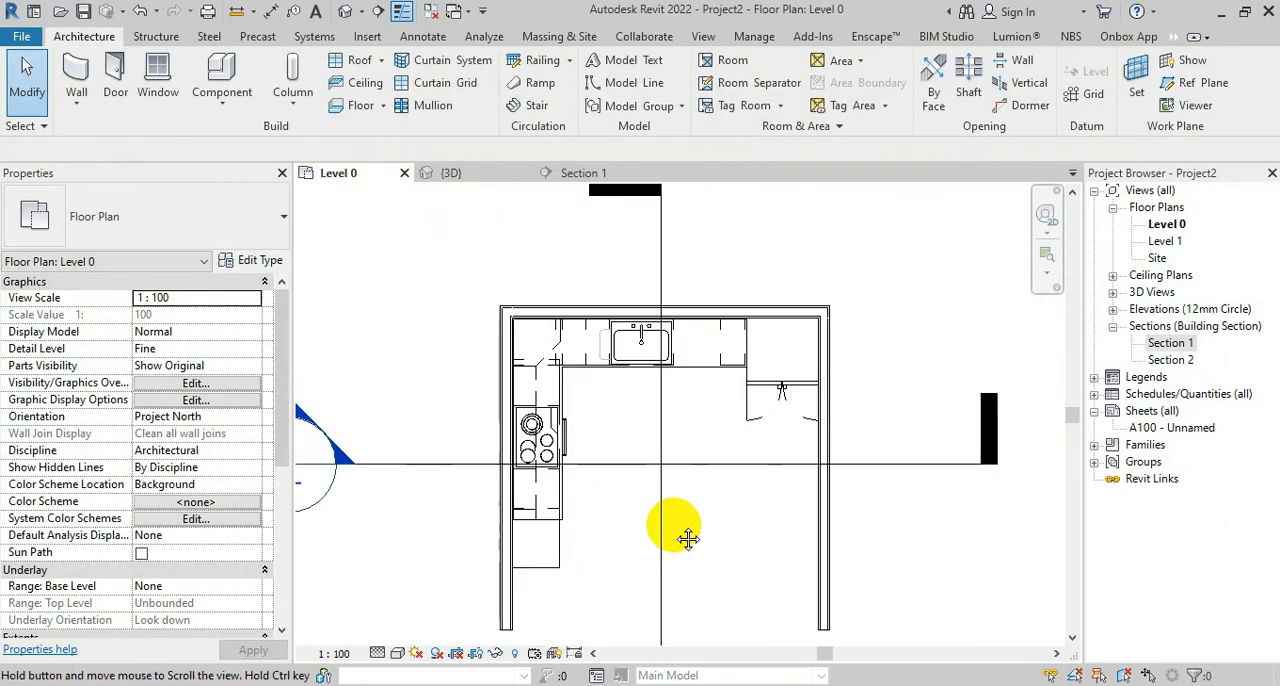
left_click(583, 174)
scroll(652, 437, "down", 6)
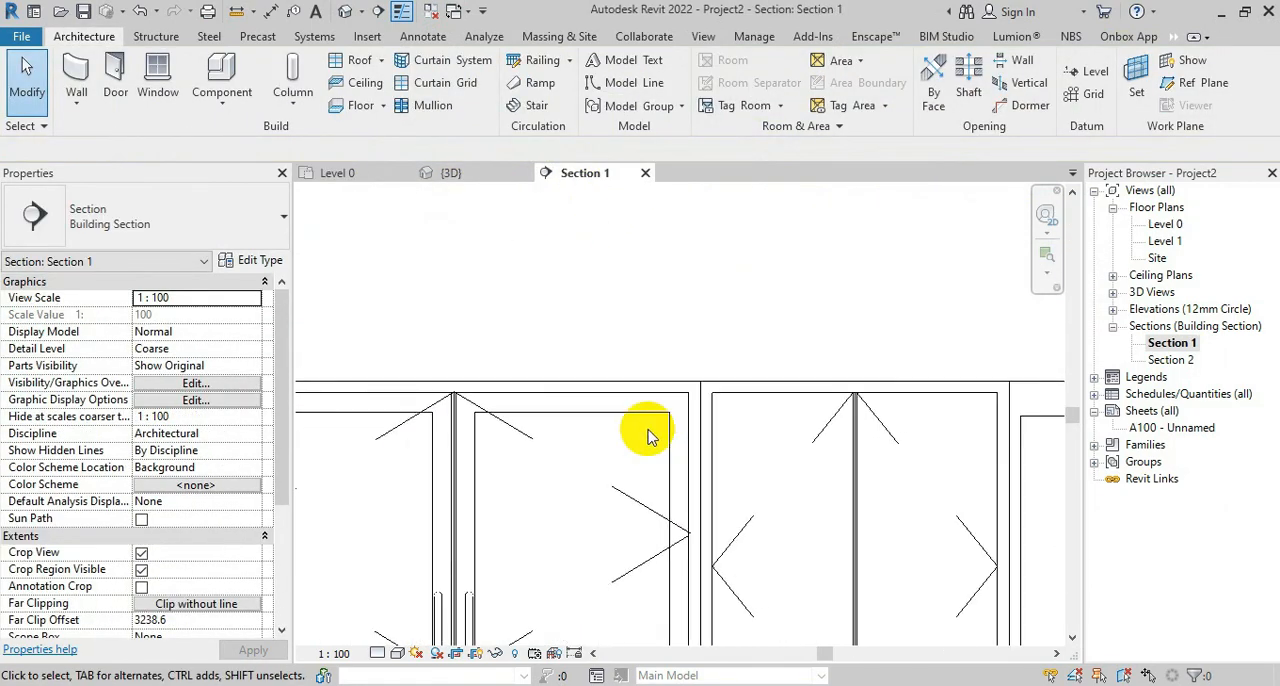
middle_click_drag(642, 553, 674, 403)
scroll(652, 436, "down", 5)
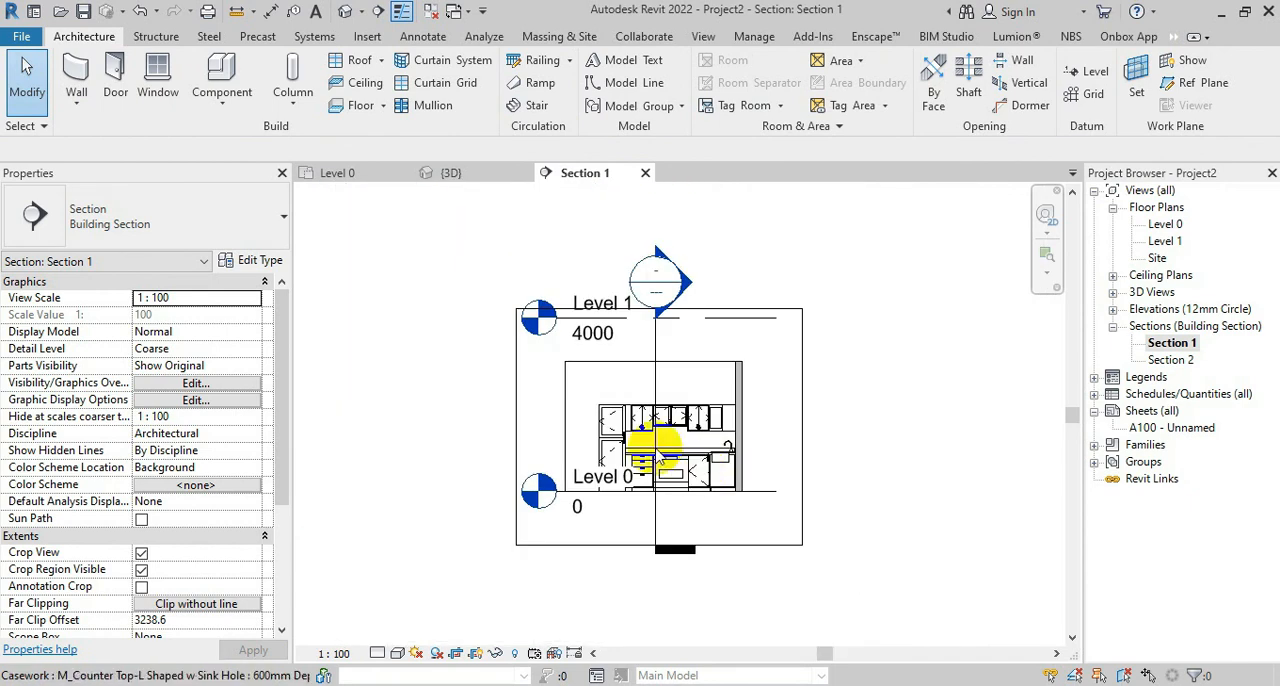
left_click(545, 318)
left_click_drag(560, 325, 383, 318)
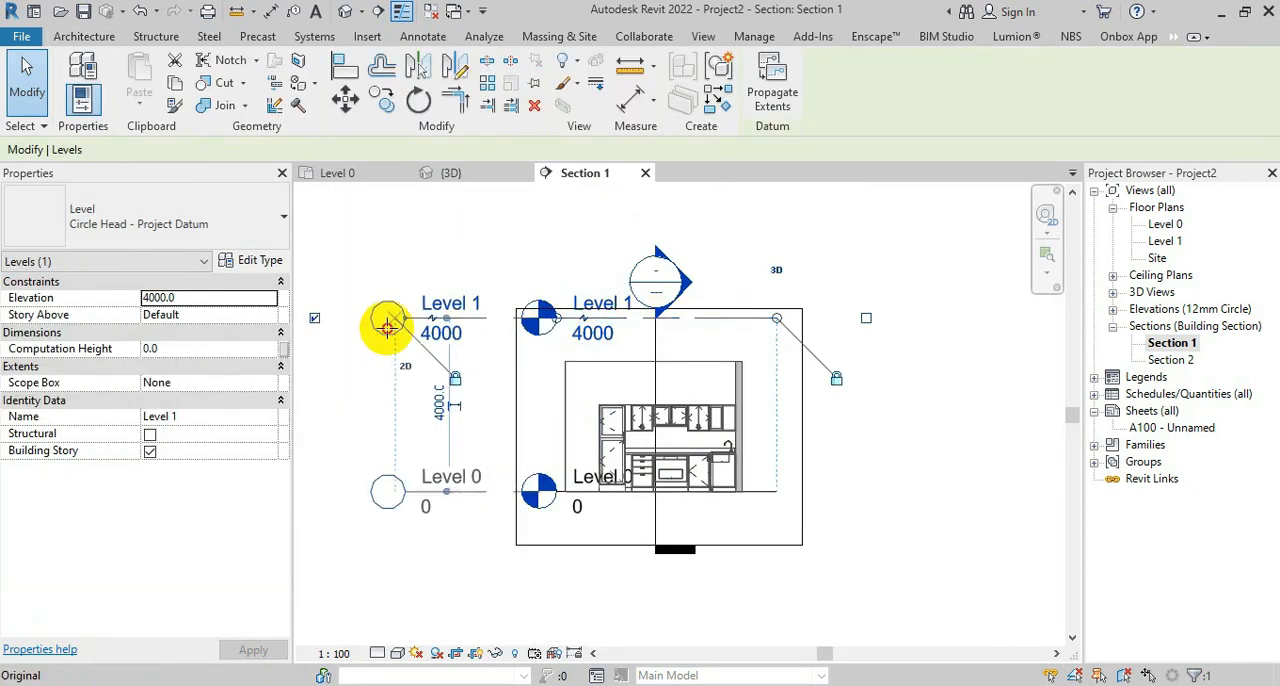
left_click_drag(779, 319, 861, 325)
left_click(926, 500)
scroll(709, 491, "up", 7)
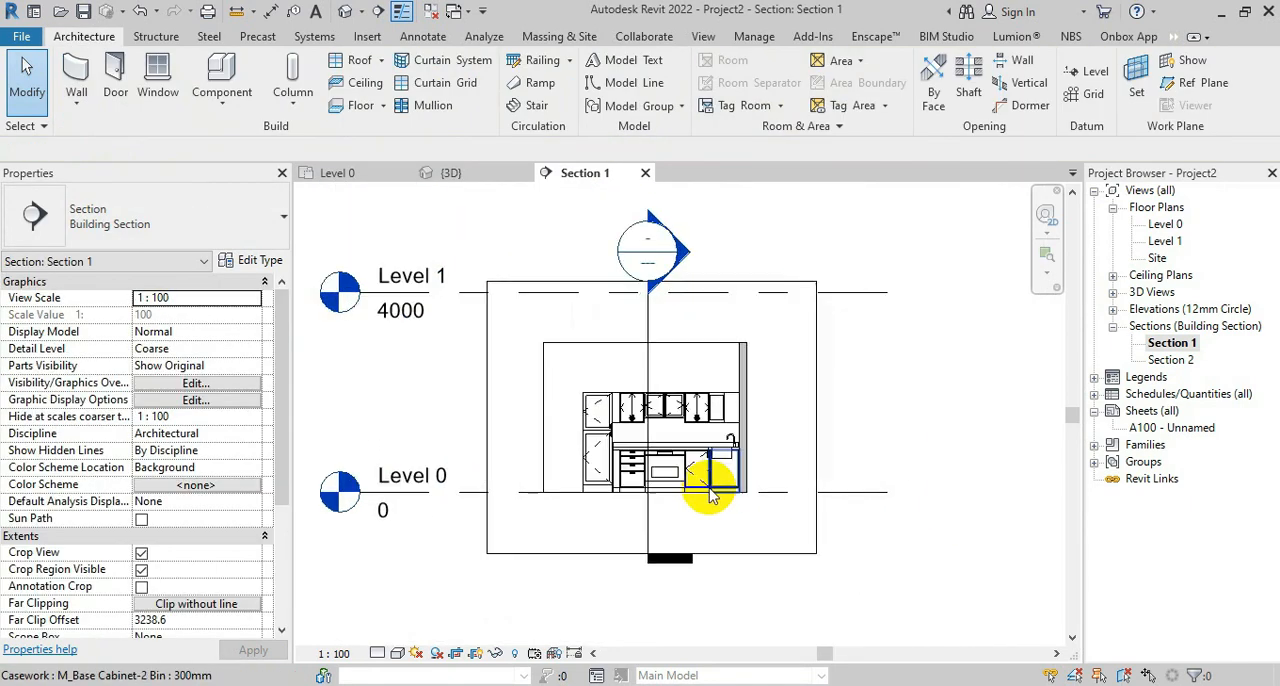
Review the upper cabinets in the 3D view and return to the Level 0 floor plan
left_click(451, 175)
middle_click_drag(740, 420, 700, 330, "shift")
left_click(378, 176)
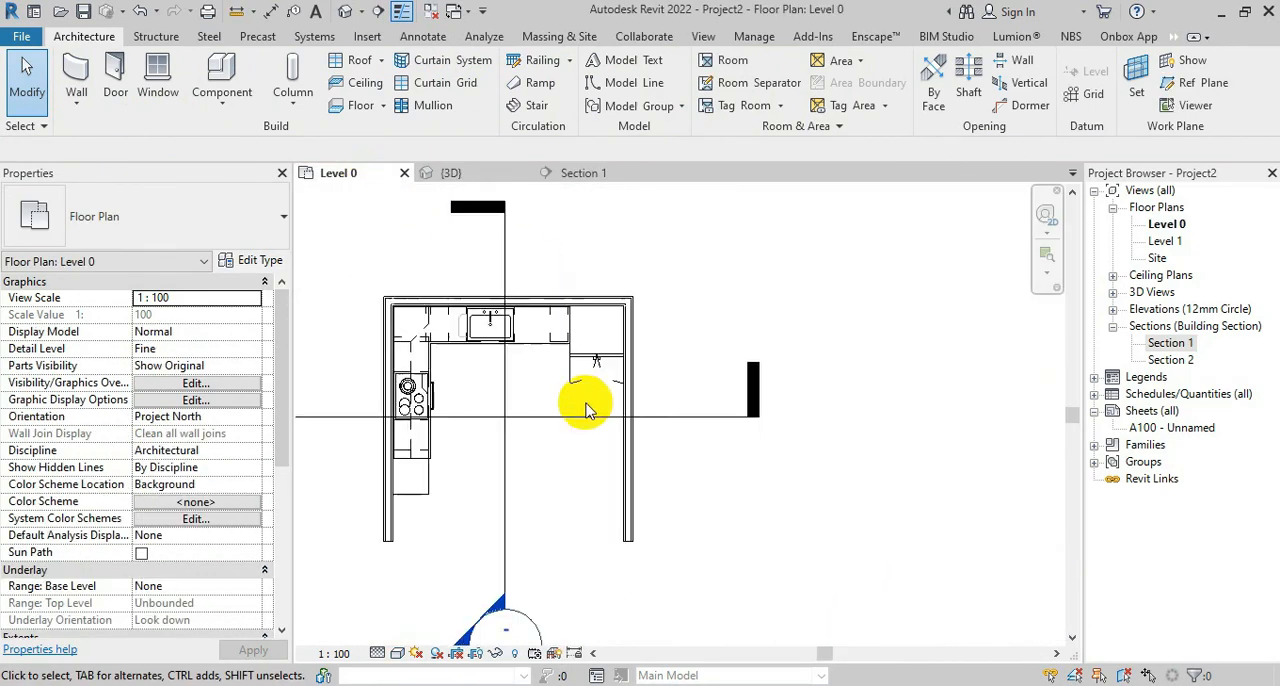
scroll(483, 251, "up", 5)
Choose to save the project and browse to the 7 KITCHEN folder within FOR UTUBE
left_click(195, 88)
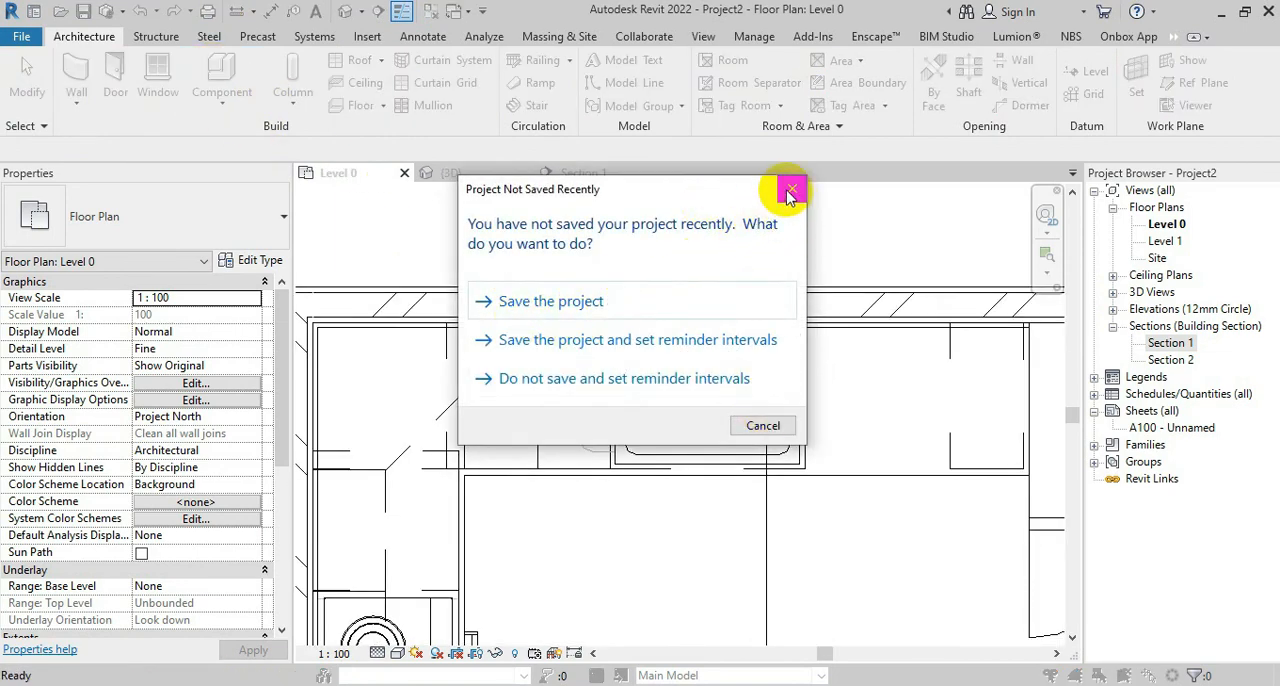
left_click(663, 302)
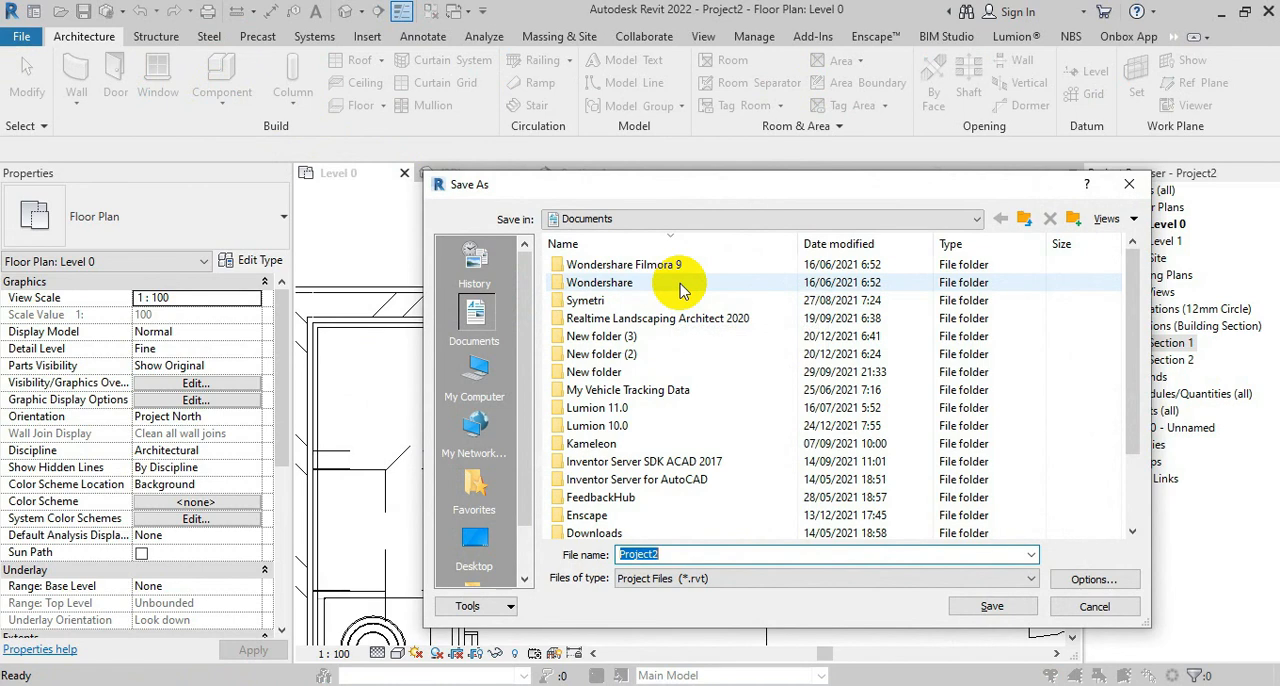
left_click(610, 218)
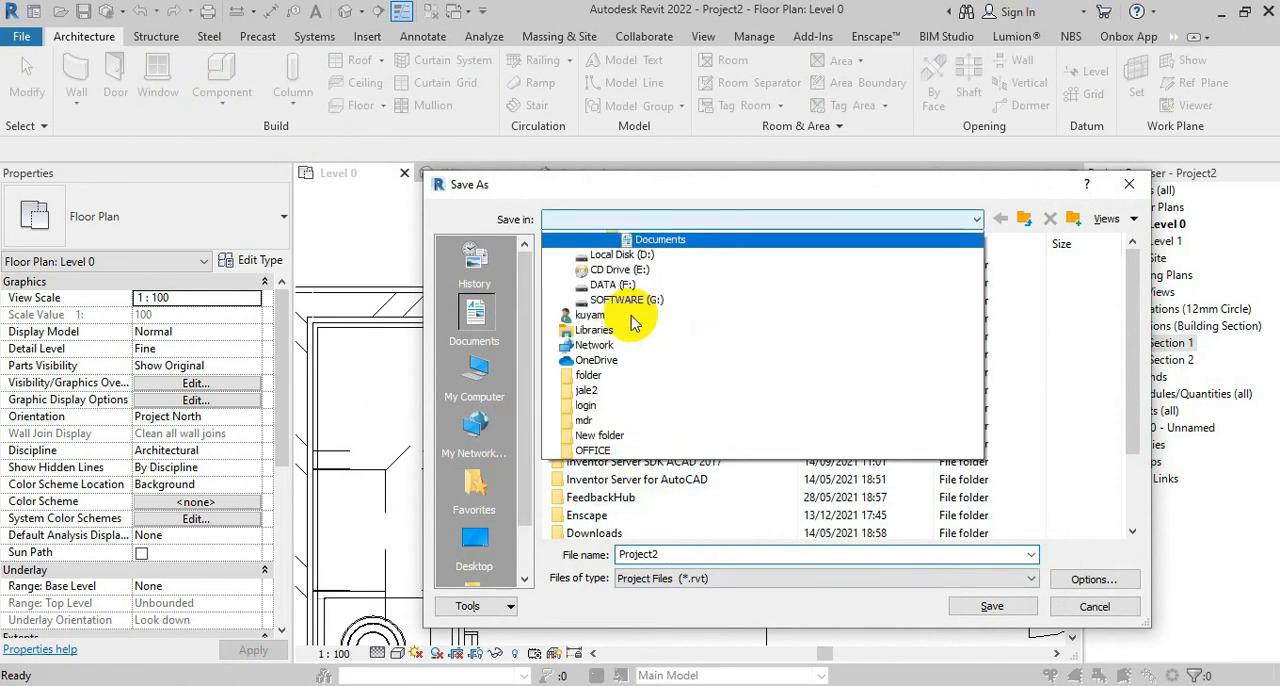
scroll(631, 322, "up", 2)
left_click(625, 356)
double_click(575, 336)
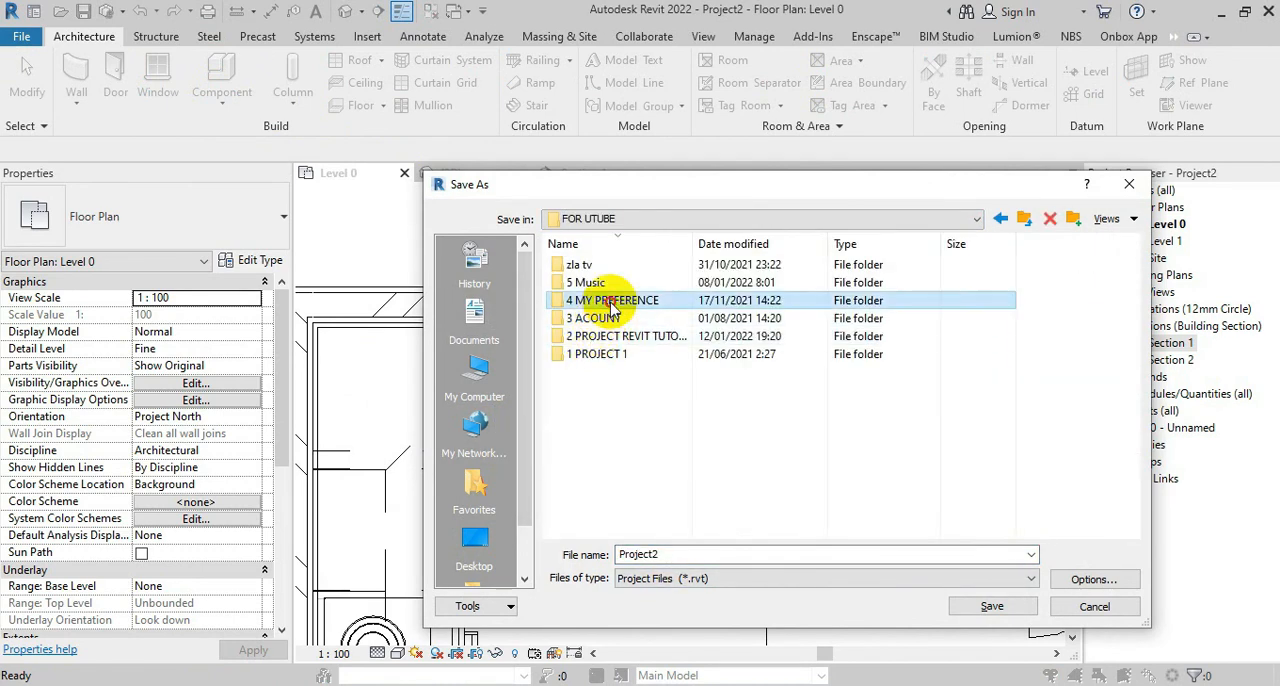
double_click(606, 336)
double_click(590, 265)
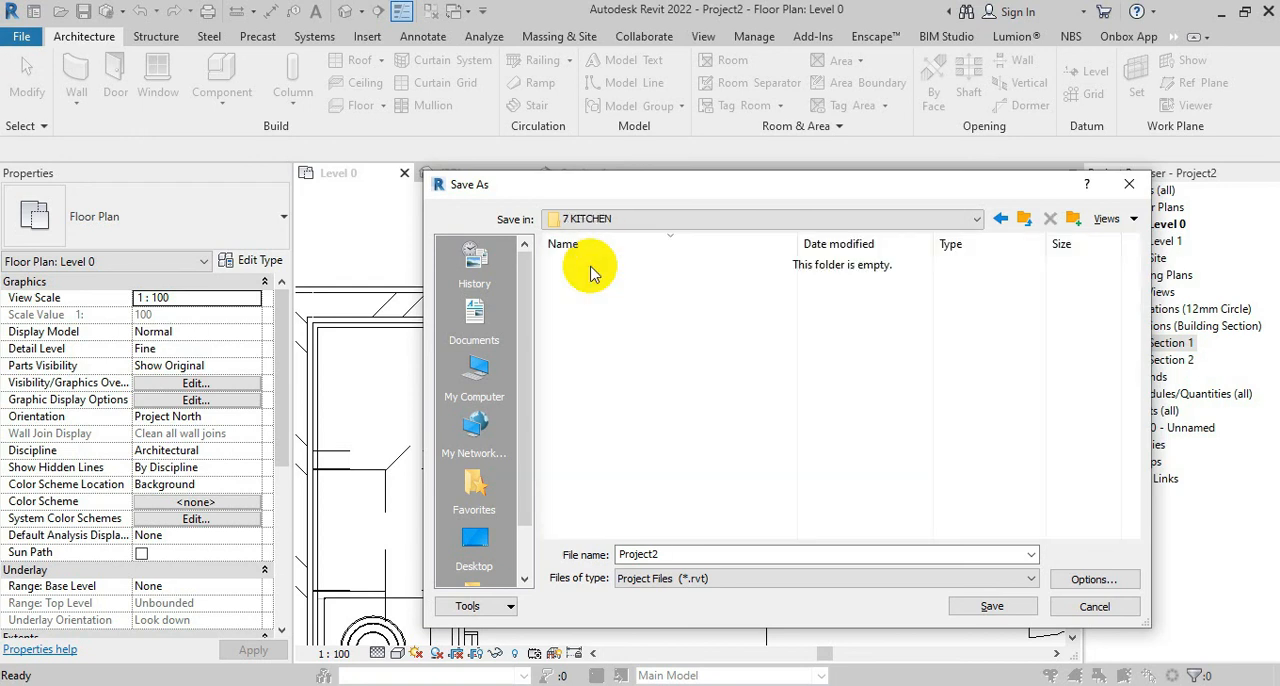
Name the project file KITCHEN SET and save it in the 7 KITCHEN folder
double_click(770, 550)
type("KITCHEN SET")
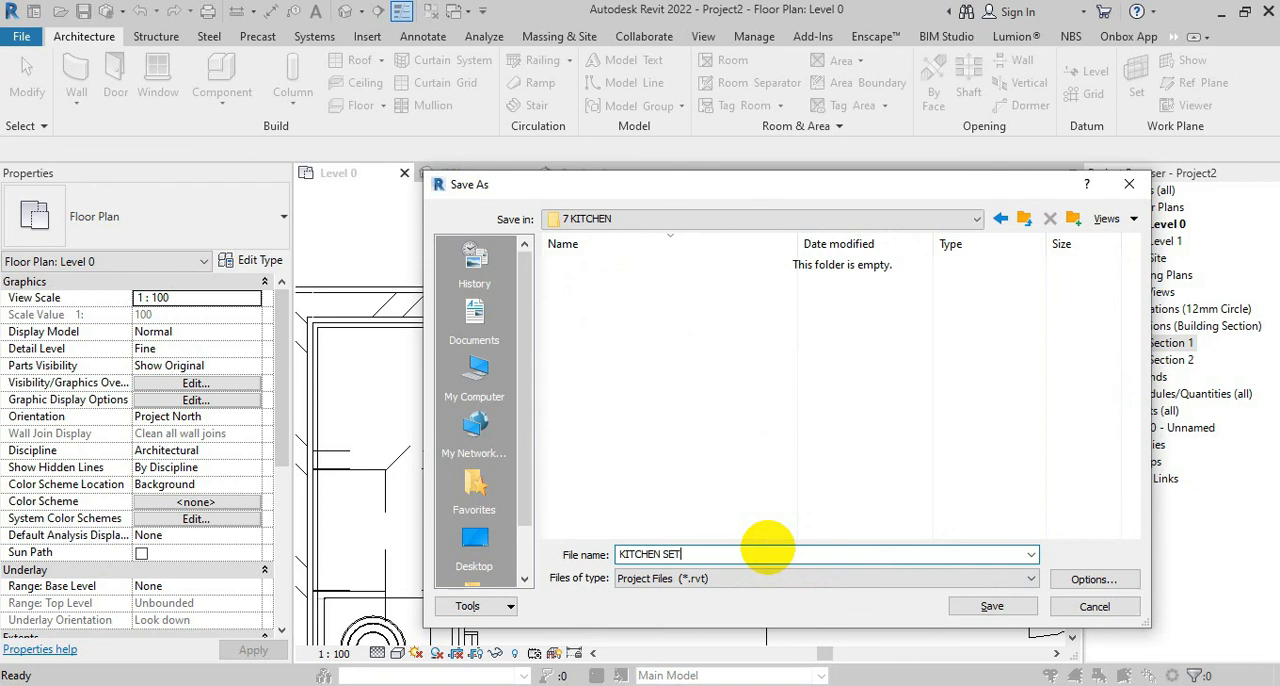
key("Return")
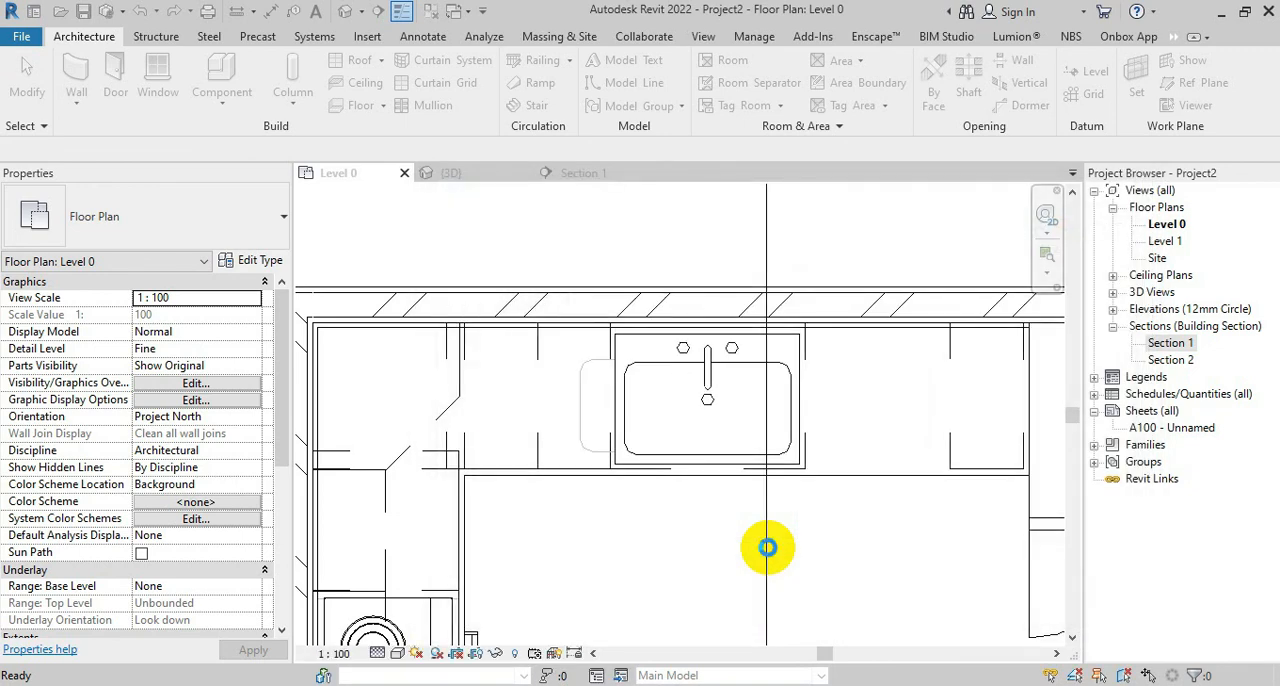
Load the M_Upper Cabinet-Double Door-Wall family from the Wall Cabinets folder for component placement
key("c")
key("m")
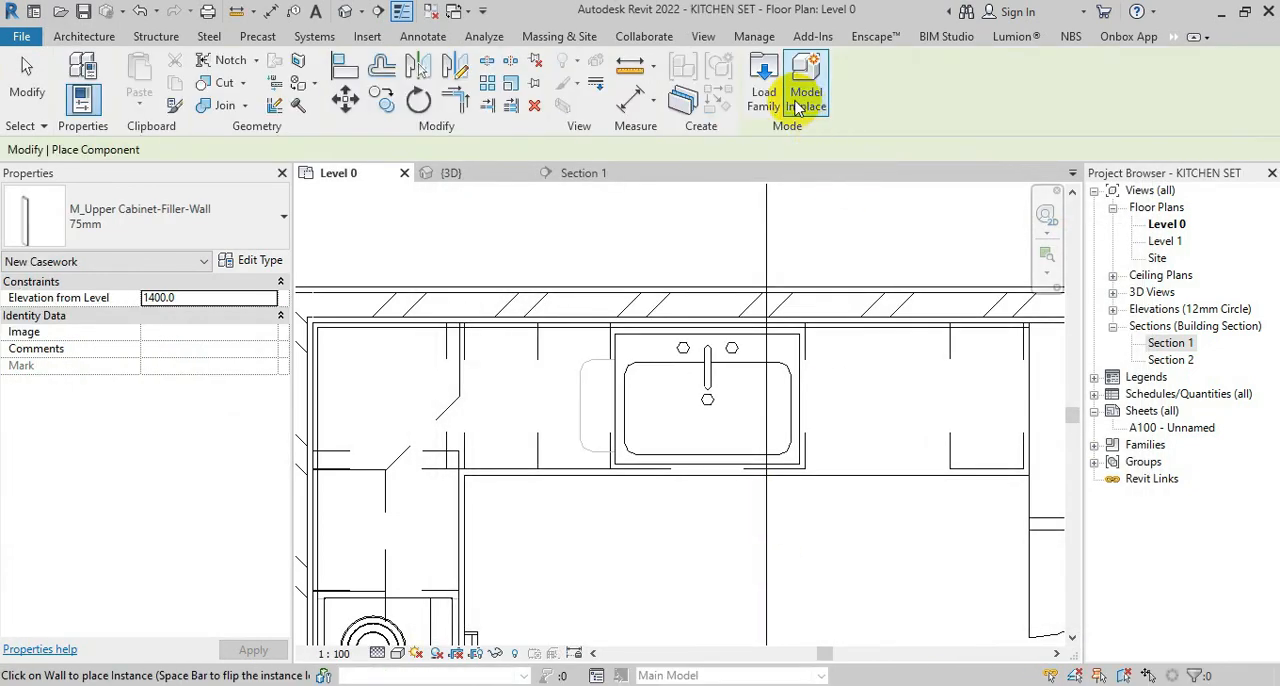
left_click(764, 90)
left_click(598, 232)
left_click(612, 248)
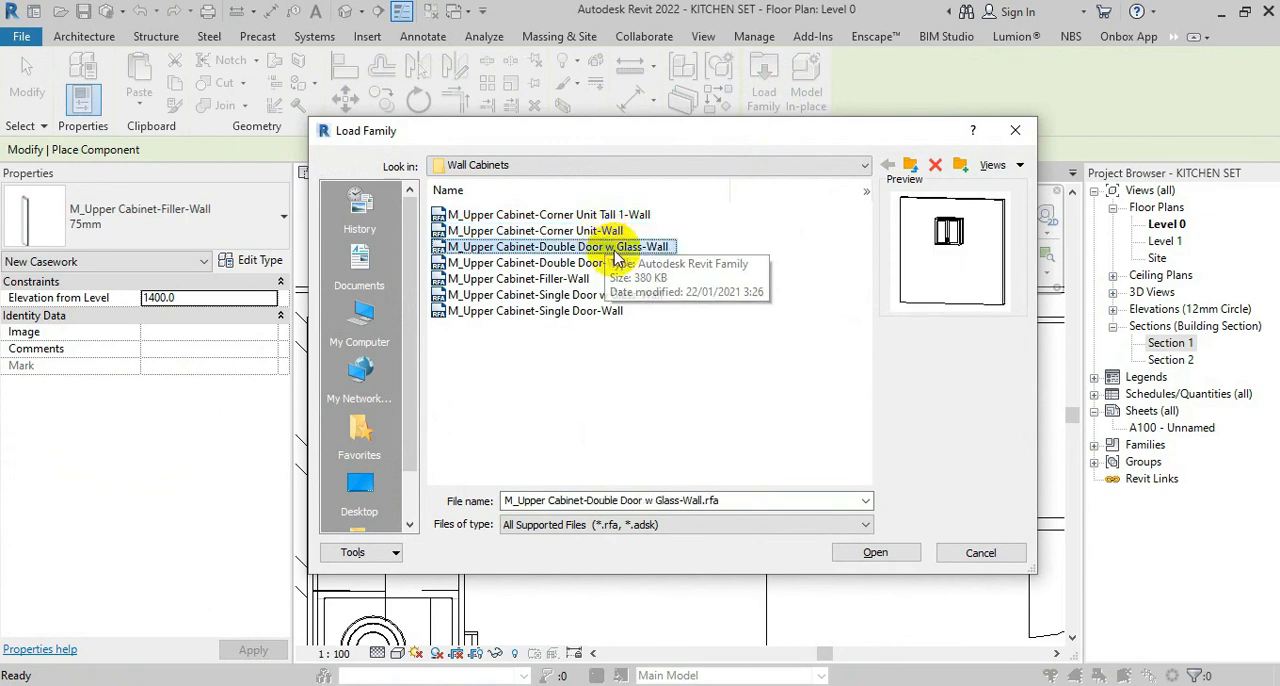
key("Down")
key("Down")
key("Up")
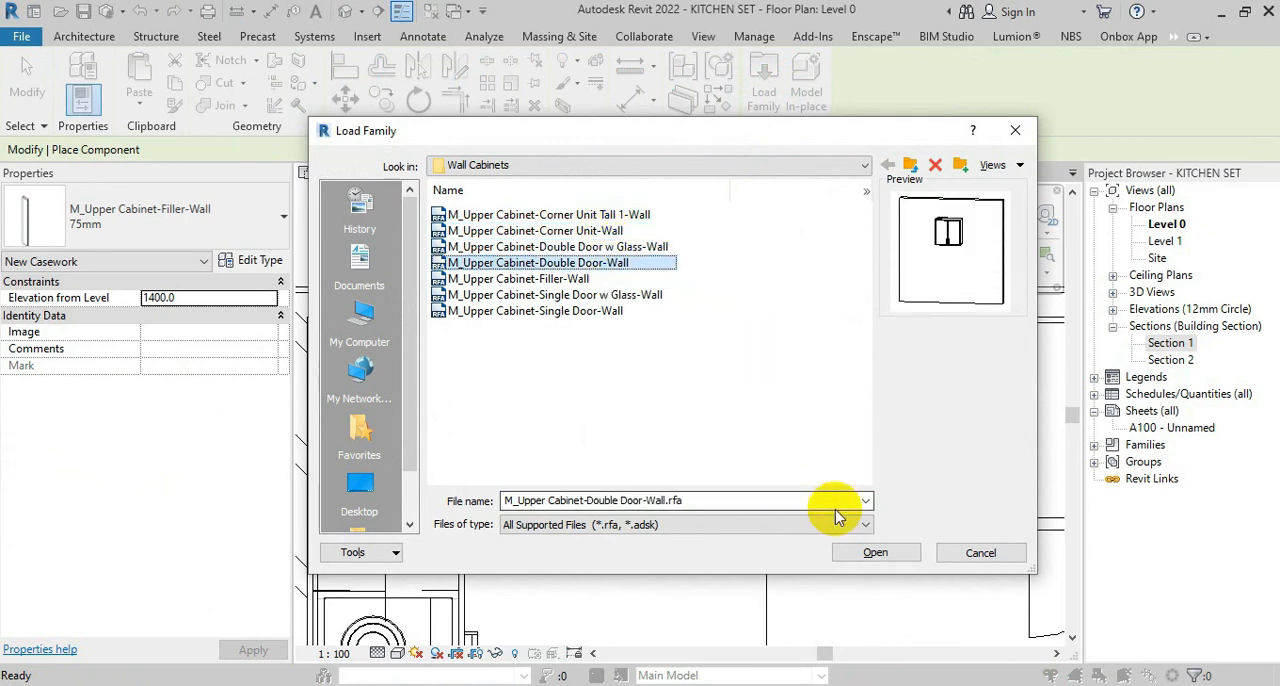
left_click(876, 553)
Place a 600mm M_Upper Cabinet-Double Door-Wall on the back wall directly beside the corner upper cabinet
scroll(486, 333, "up", 3)
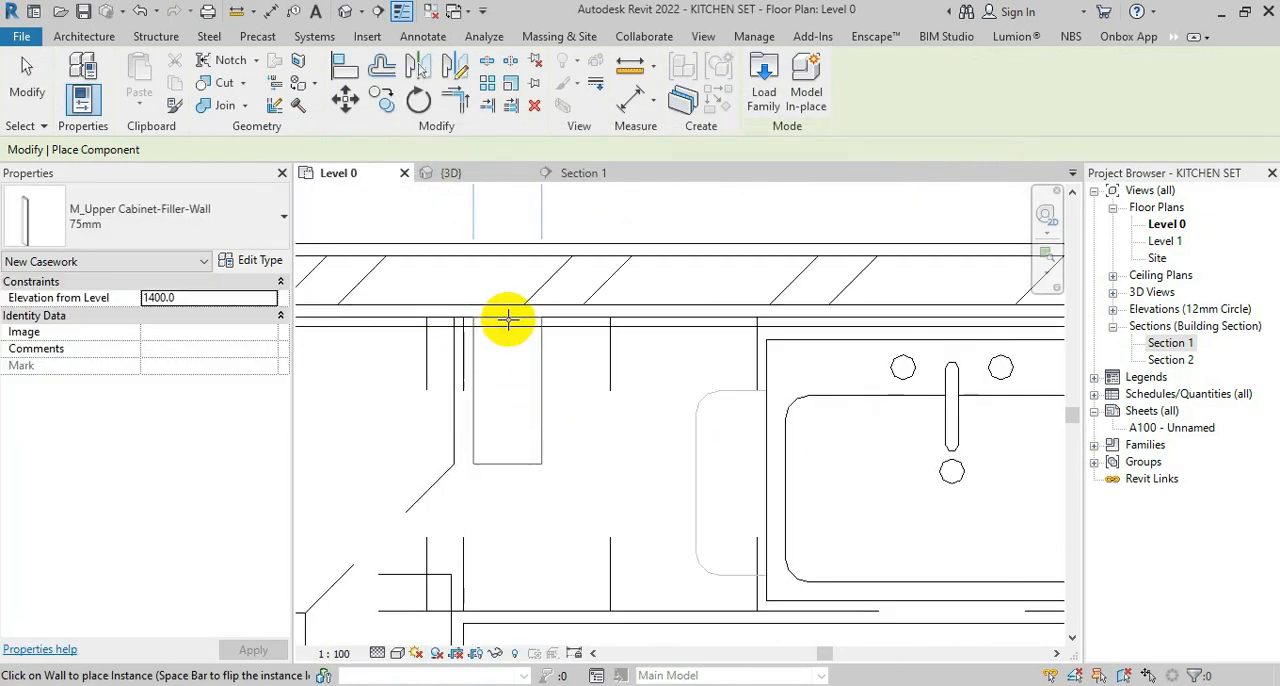
left_click(284, 224)
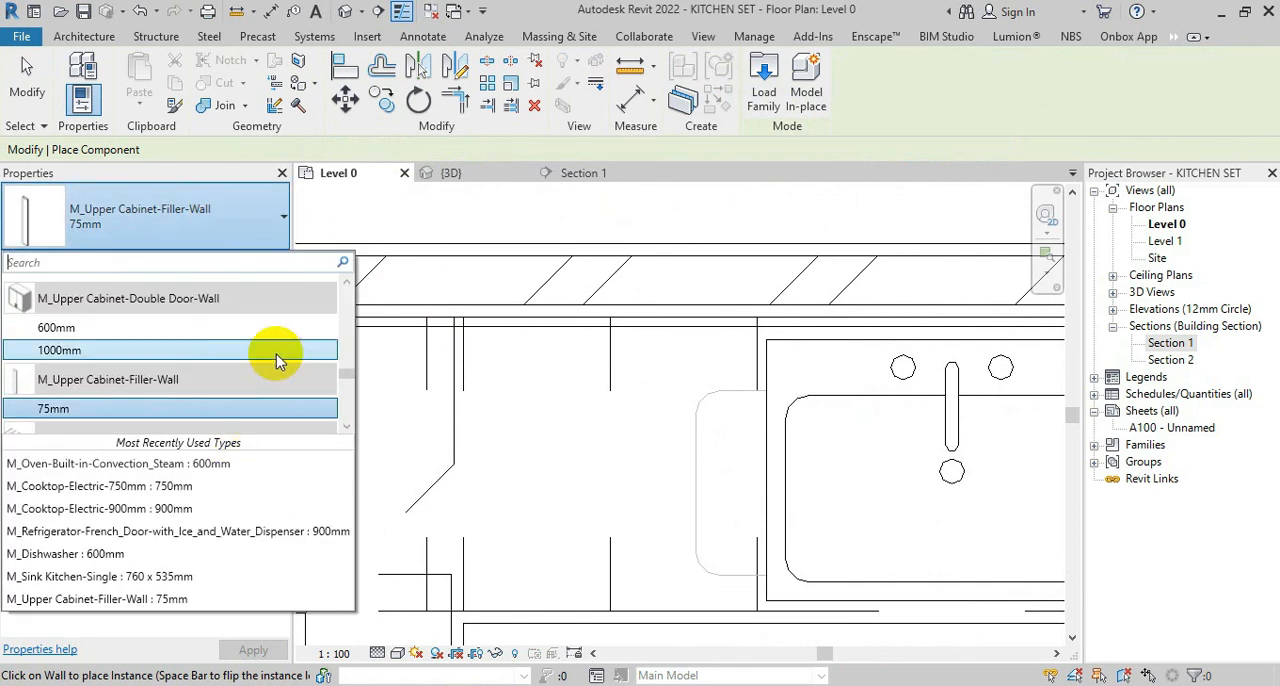
left_click(257, 330)
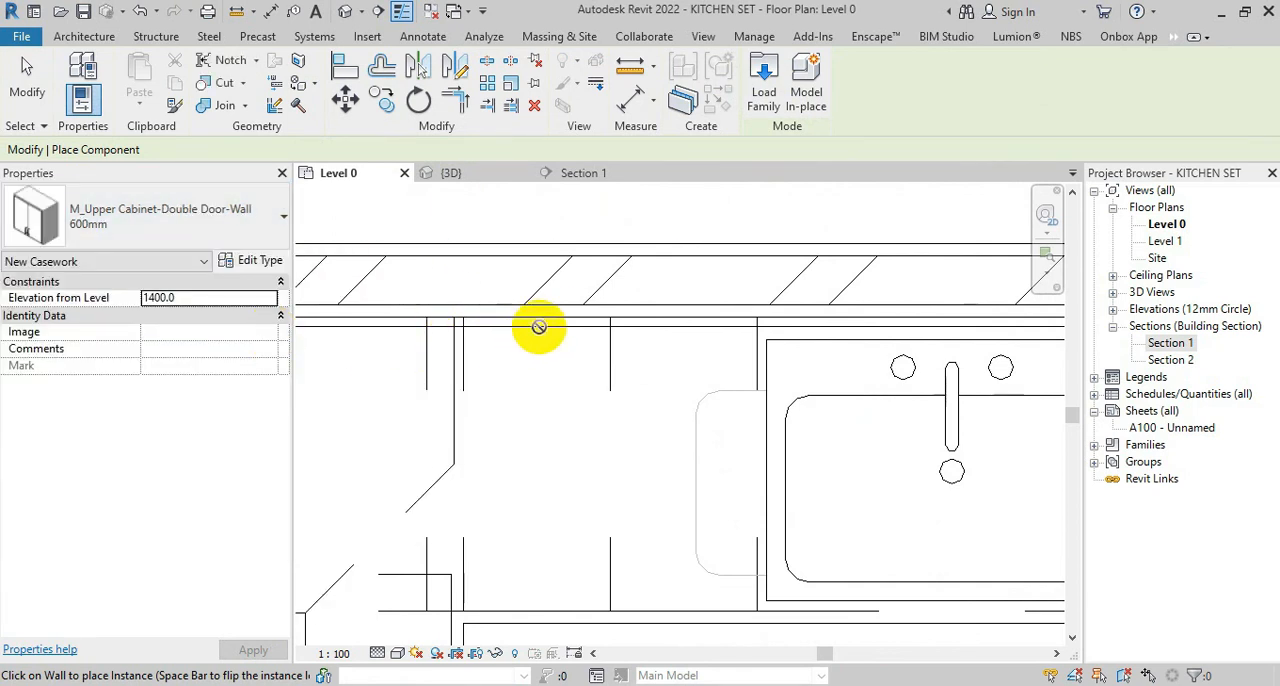
left_click(577, 318)
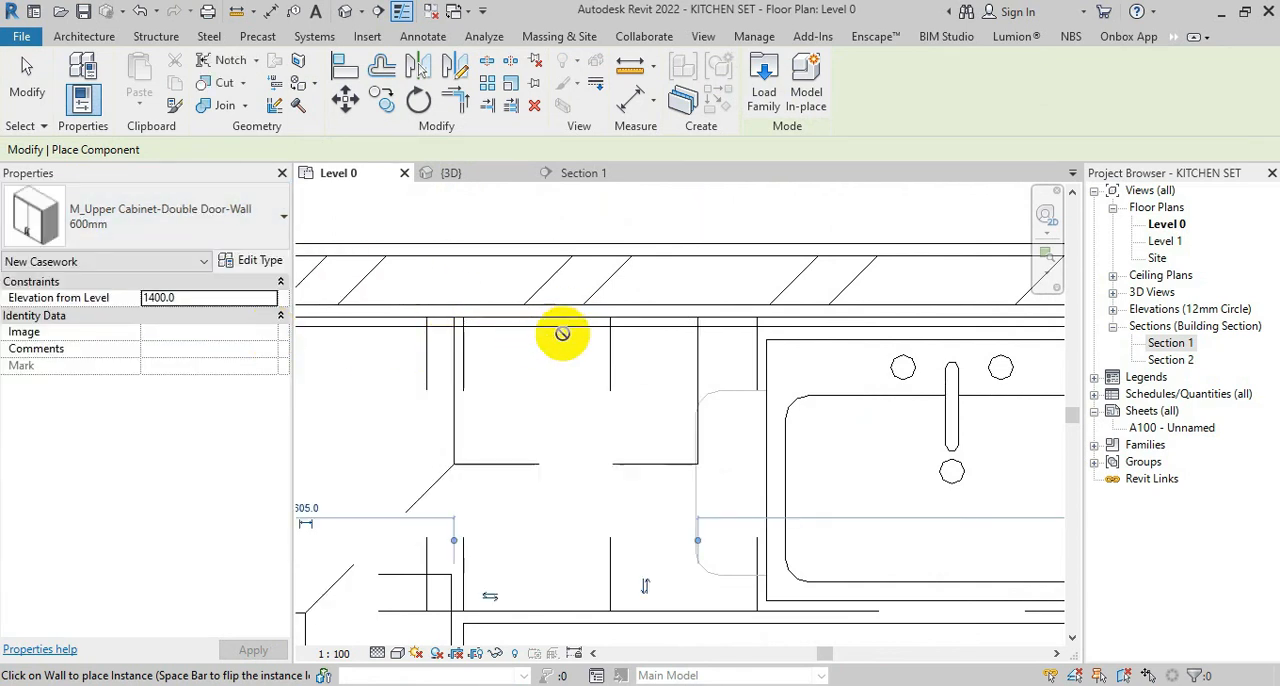
scroll(452, 446, "down", 3)
key("Escape")
Start placing a window and browse the US family library to its Windows folder
middle_click_drag(676, 453, 621, 530)
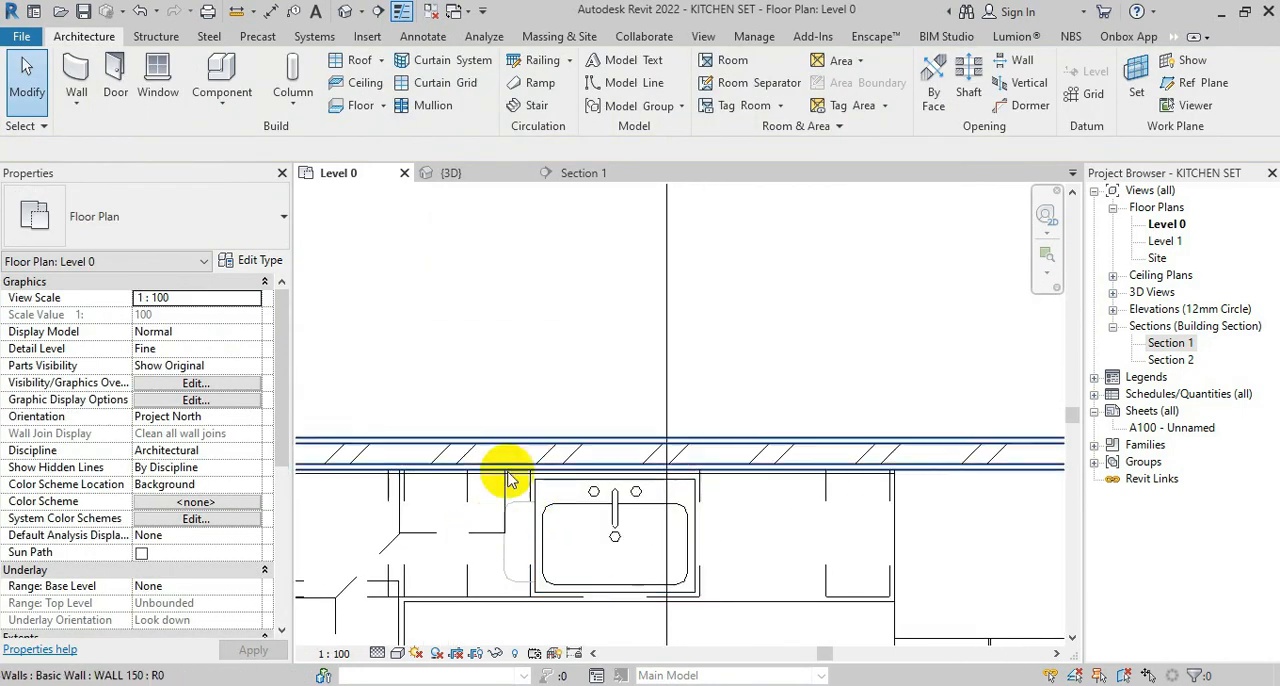
left_click(157, 75)
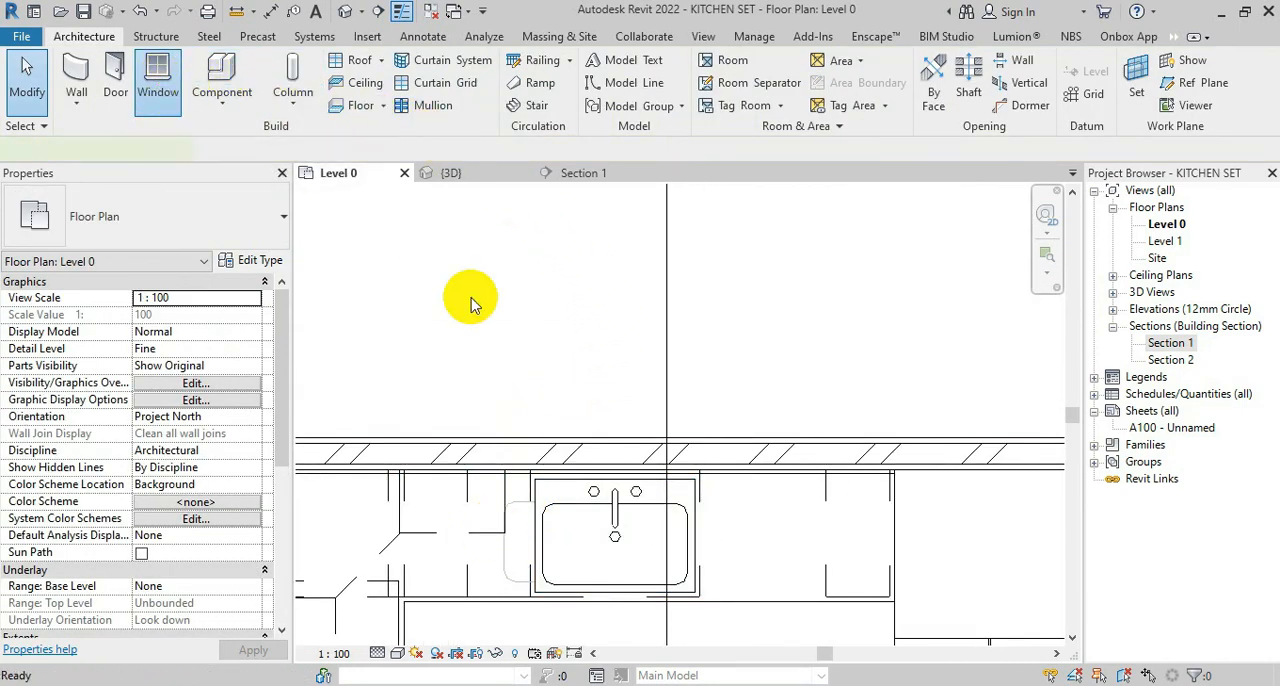
left_click(762, 72)
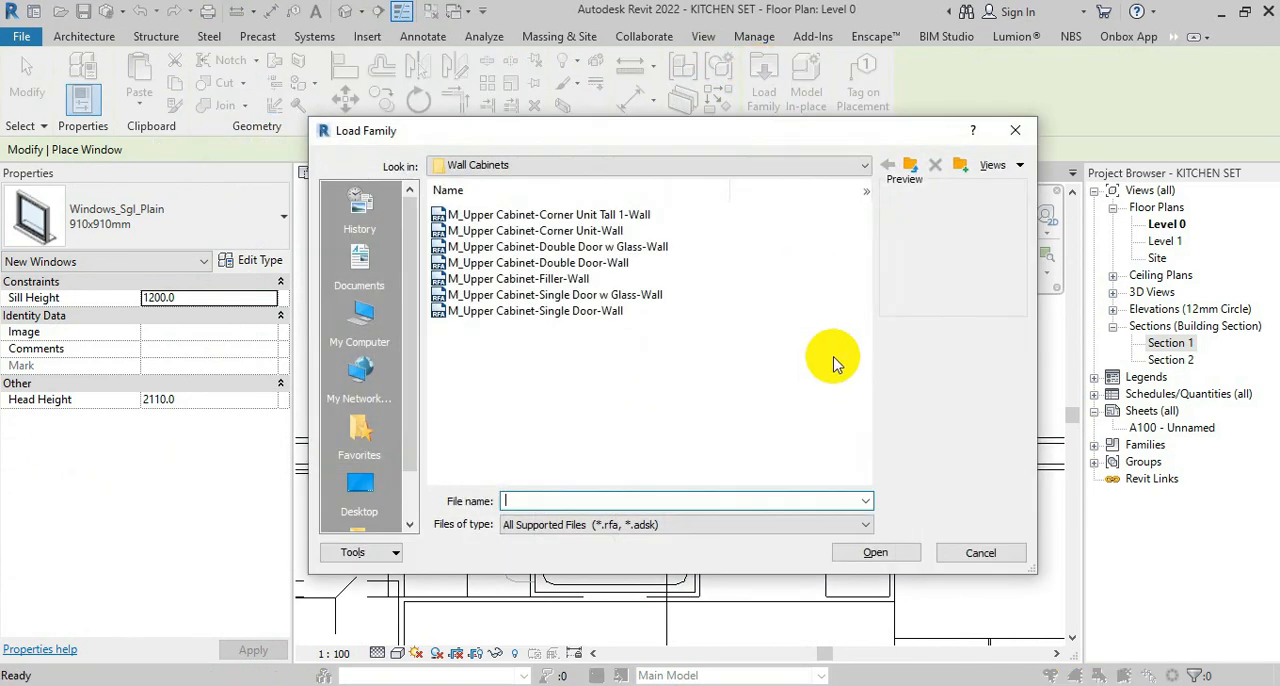
left_click(909, 164)
left_click(910, 165)
left_click(700, 358)
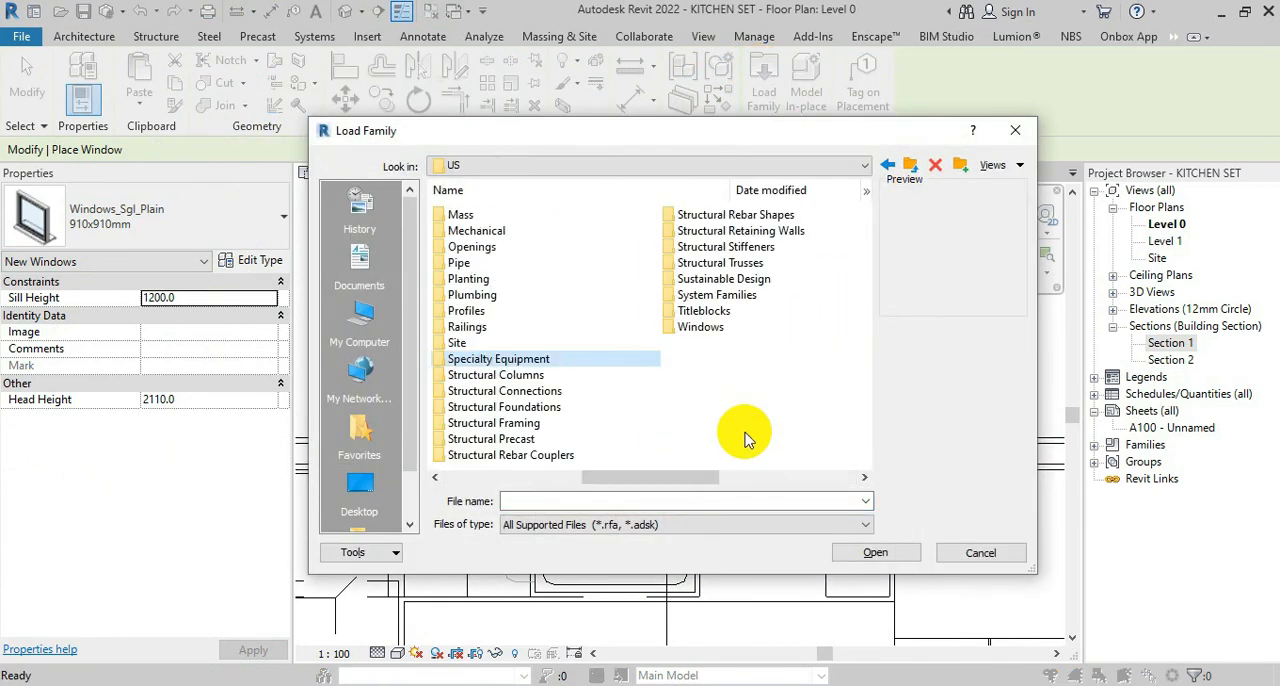
double_click(720, 330)
Look through the window families and choose M_Window-Casement-Double for loading
left_click(520, 230)
key("Down")
key("Down")
key("Down")
key("Down")
key("Down")
key("Down")
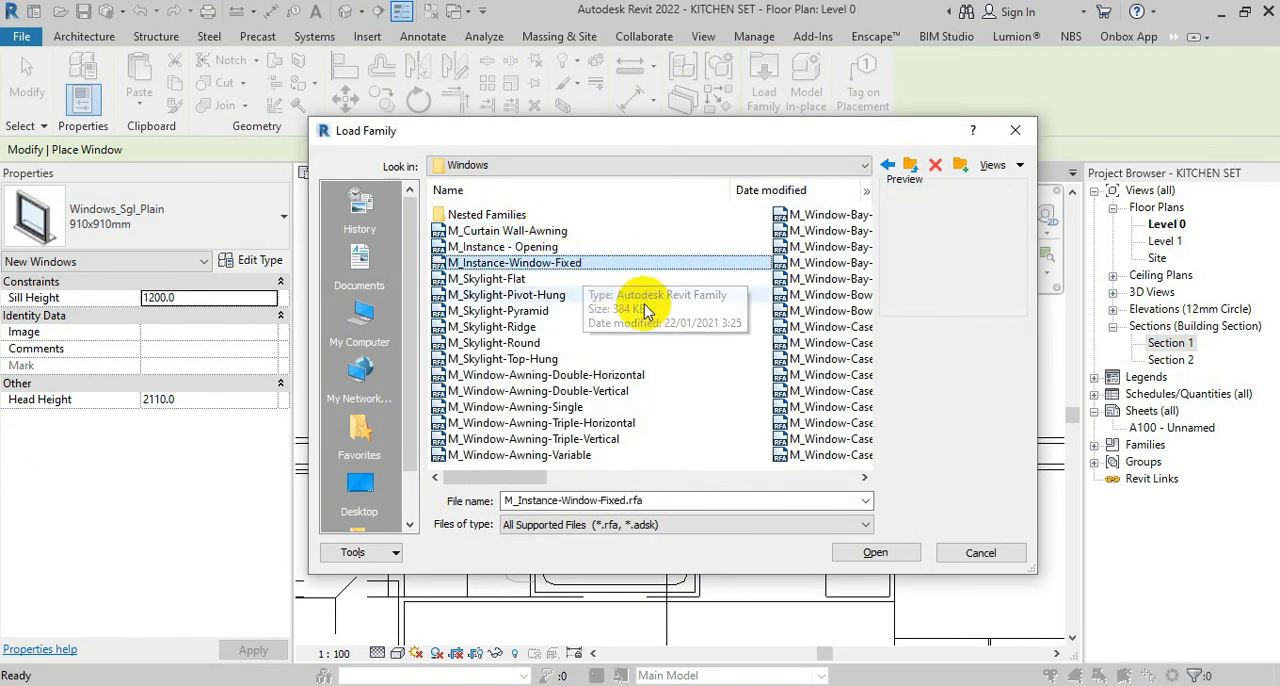
key("Down")
key("Down")
key("Down")
key("Down")
key("Down")
key("Down")
key("Down")
key("Down")
key("Down")
key("Down")
key("Down")
key("Down")
key("Down")
key("Down")
key("Down")
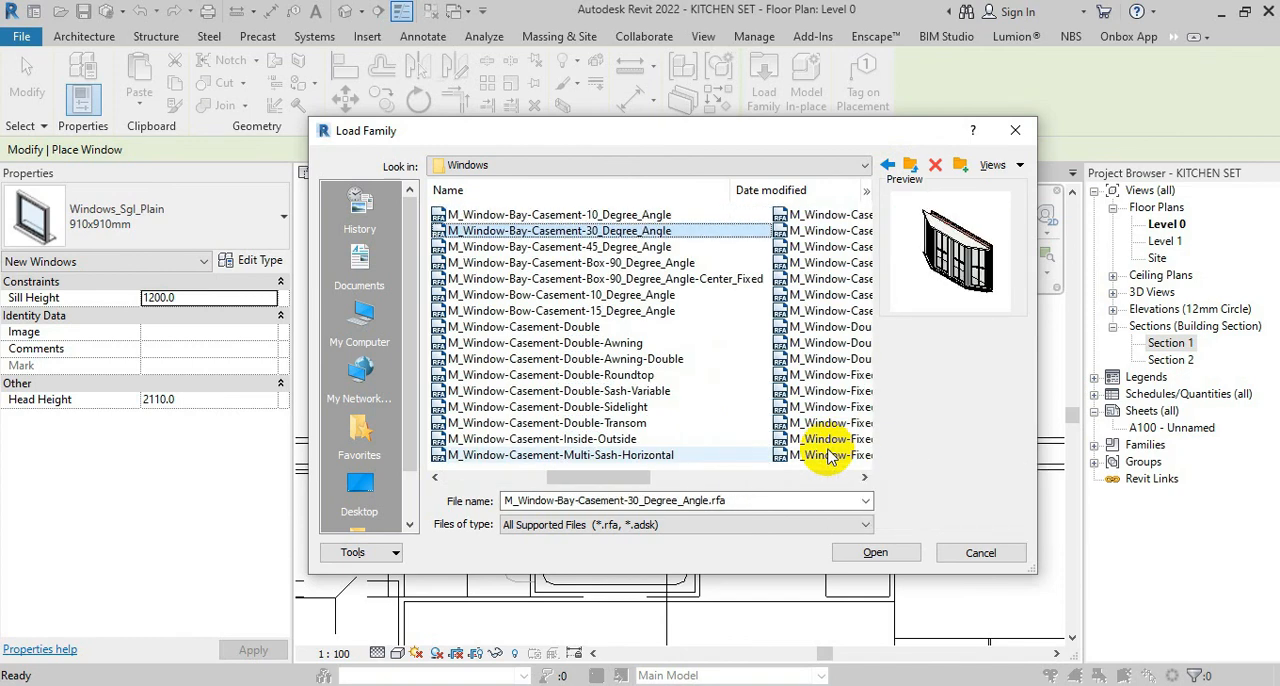
key("Down")
key("Down")
key("Down")
key("Up")
key("Up")
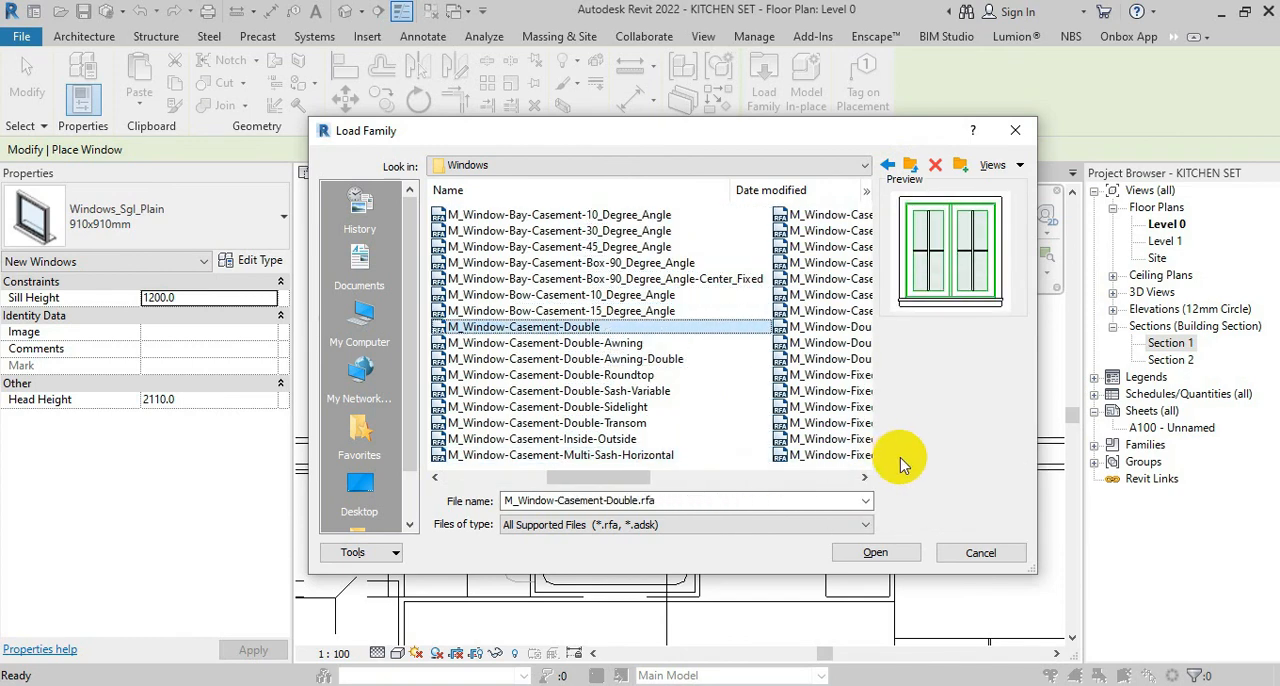
left_click(880, 555)
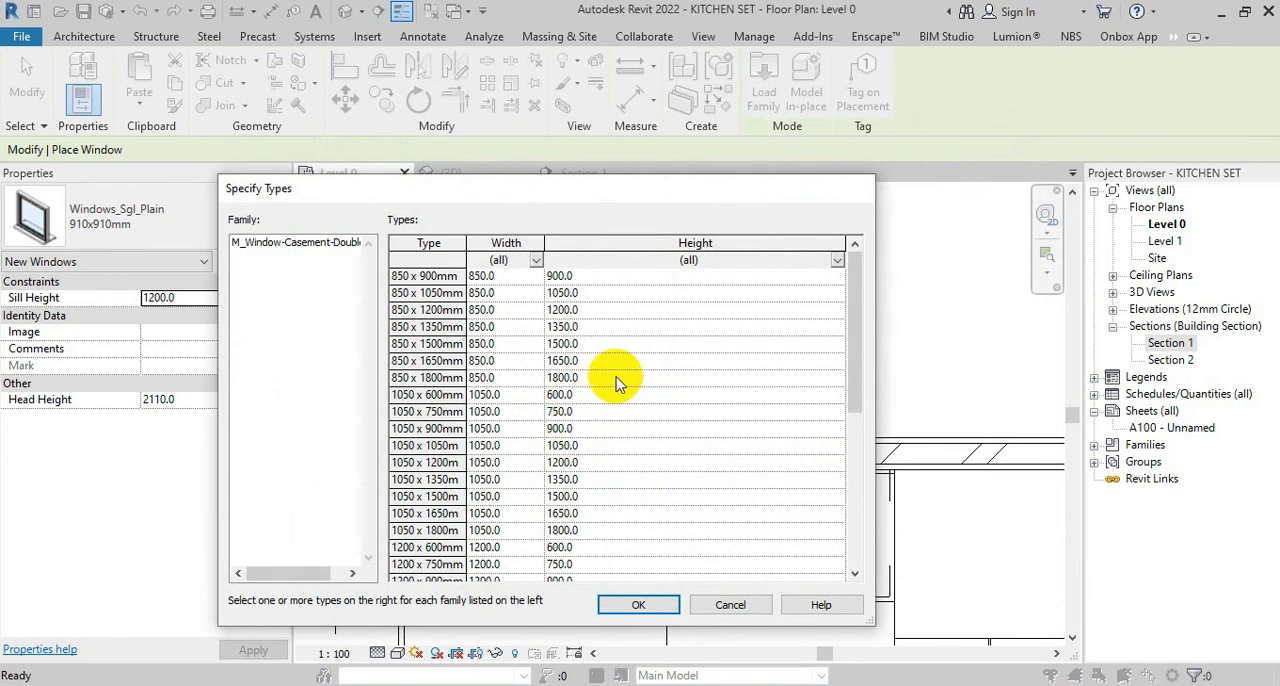
Load the 1200 x 900mm casement type and place the window in the back wall, centred on the sink
left_click(440, 578)
left_click(640, 600)
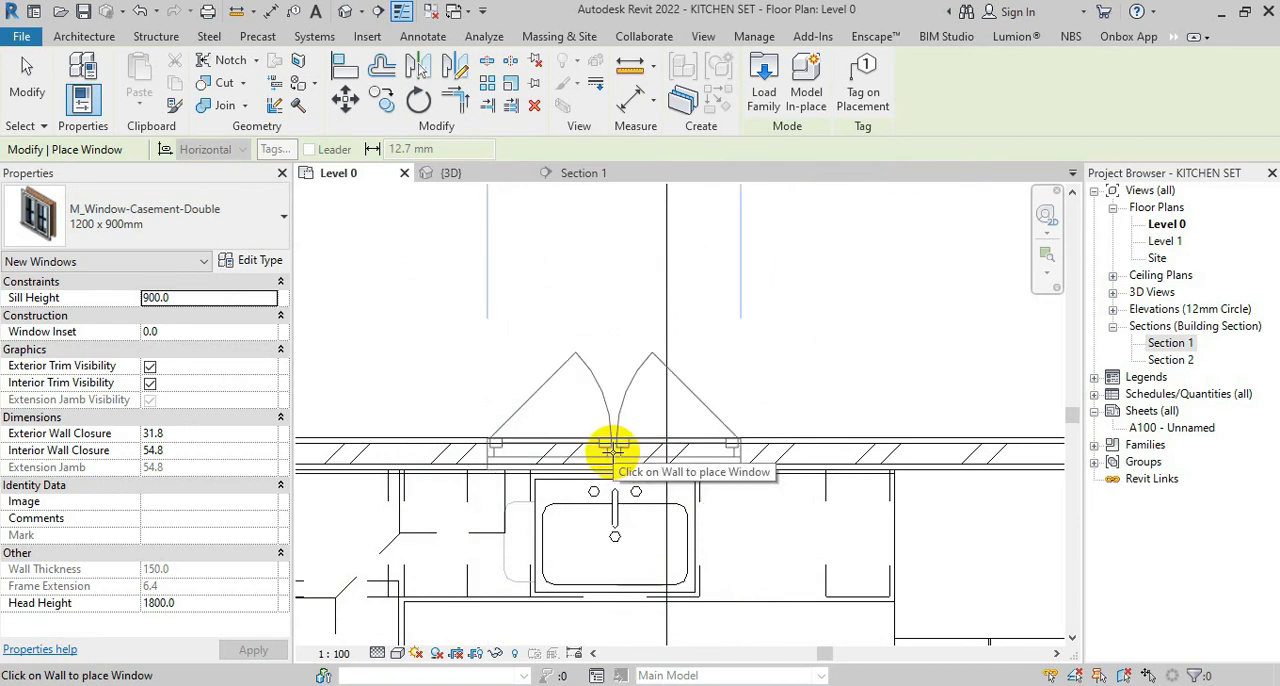
left_click(612, 449)
key("Escape")
Set the casement window's type width to 1000 mm and check the window in the 3D view
left_click(627, 382)
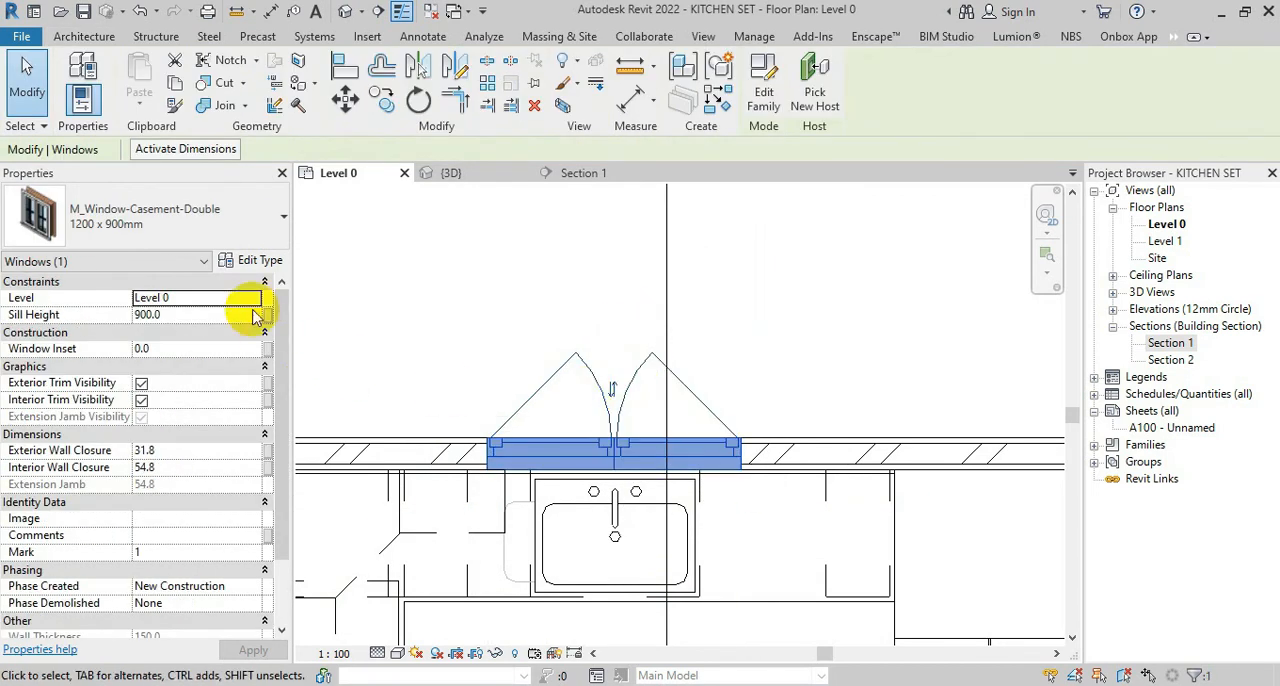
left_click(252, 260)
left_click(779, 444)
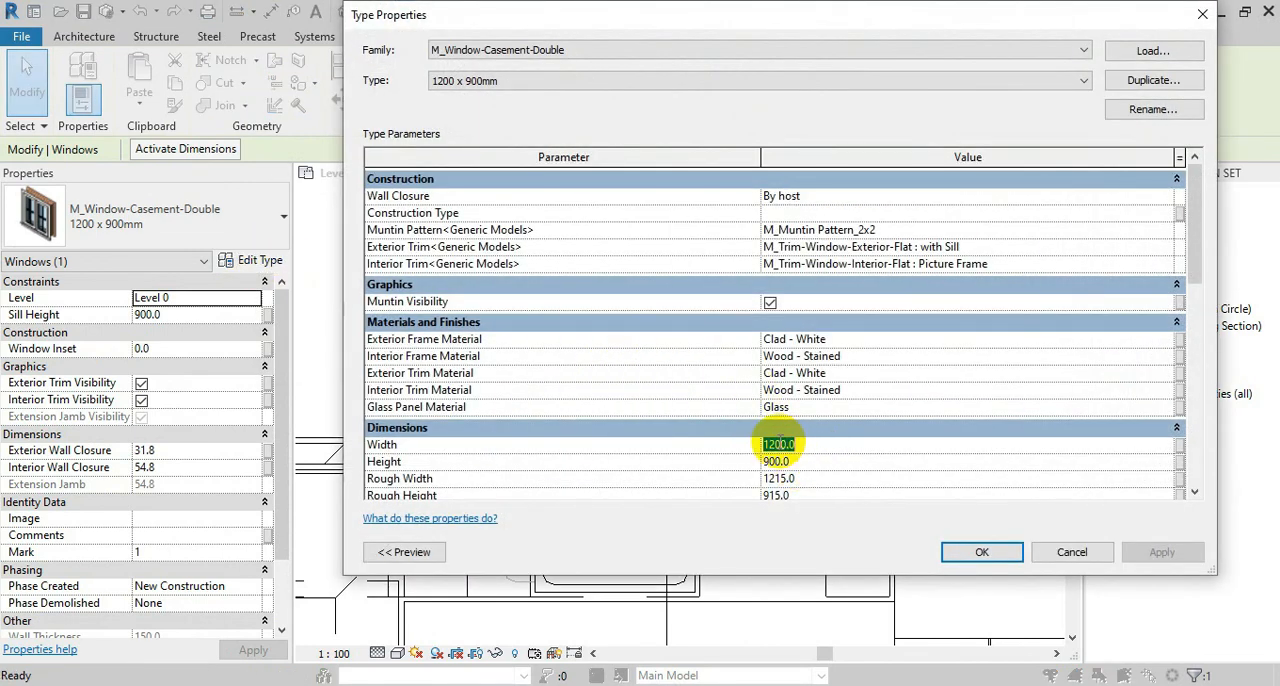
left_click(973, 548)
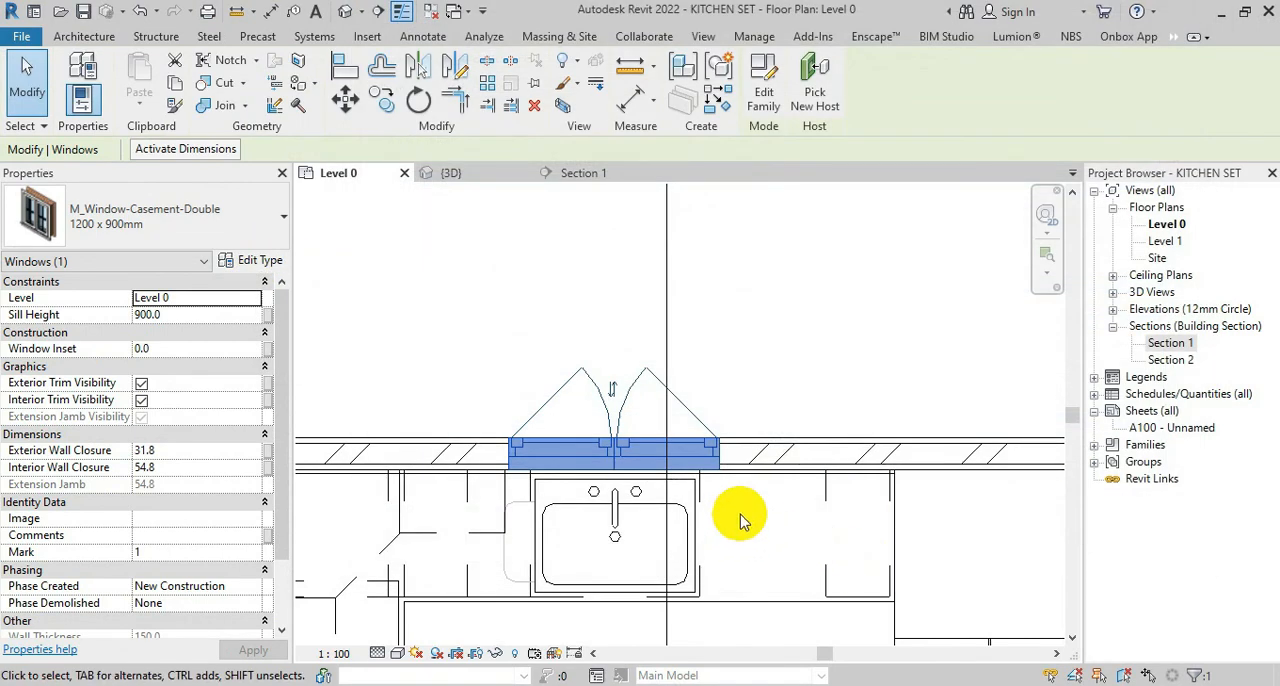
key("Escape")
left_click(448, 173)
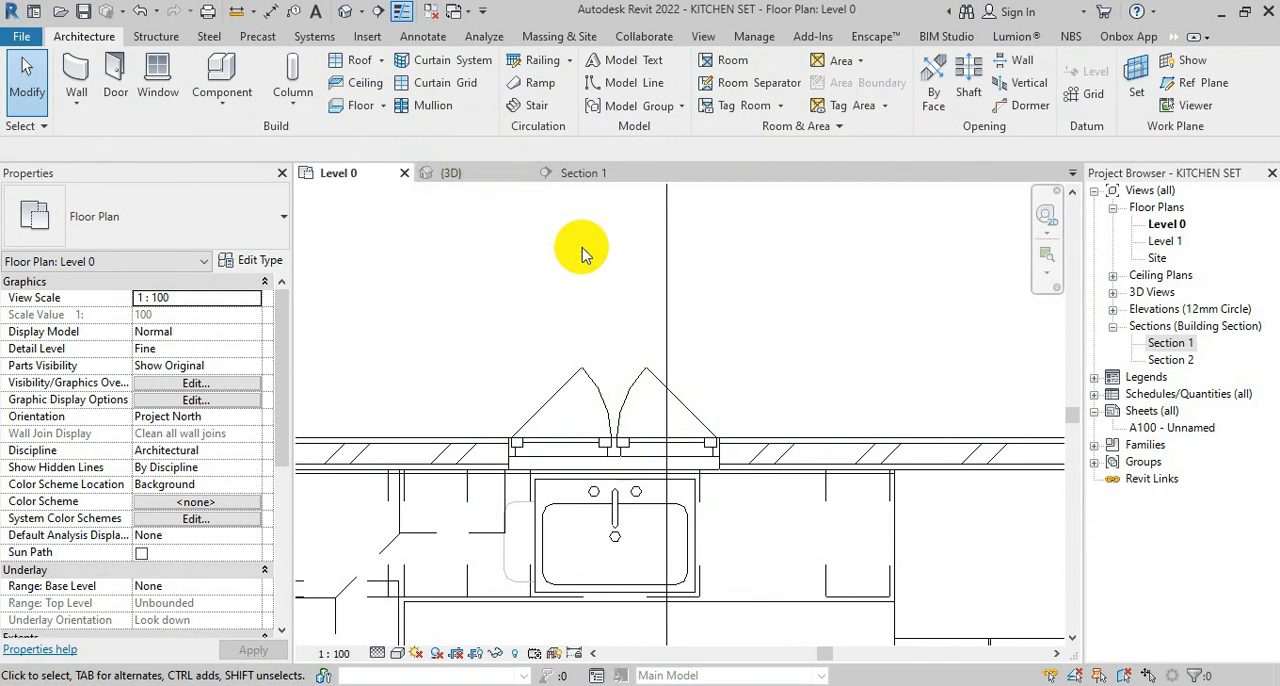
scroll(880, 335, "up", 2)
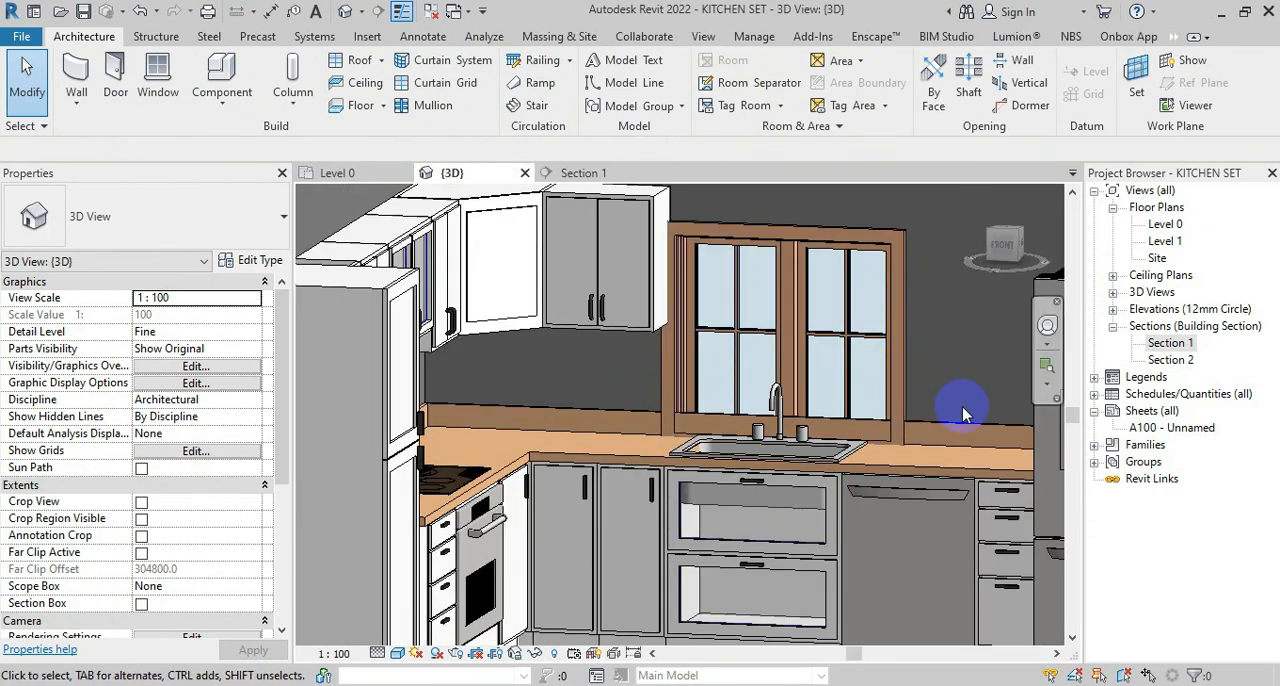
In the Level 0 floor plan, set the type width of the window above the sink to 900 mm
left_click(358, 173)
scroll(542, 465, "up", 2)
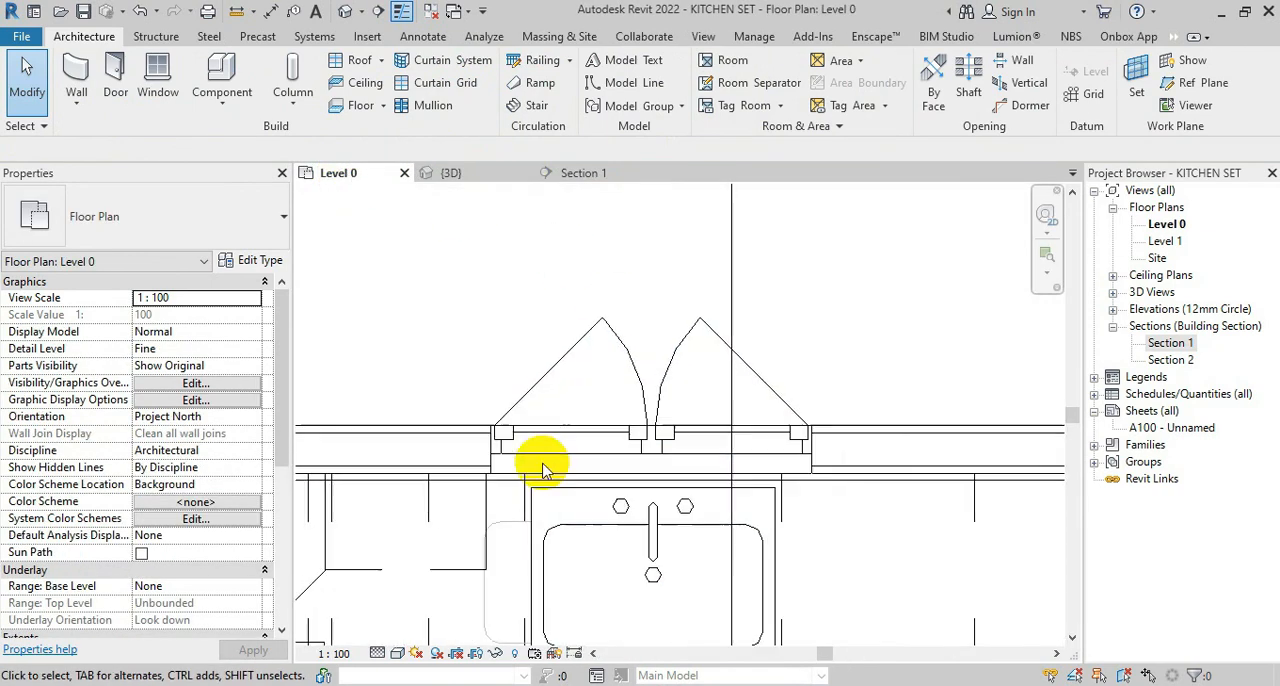
left_click(542, 385)
left_click(250, 260)
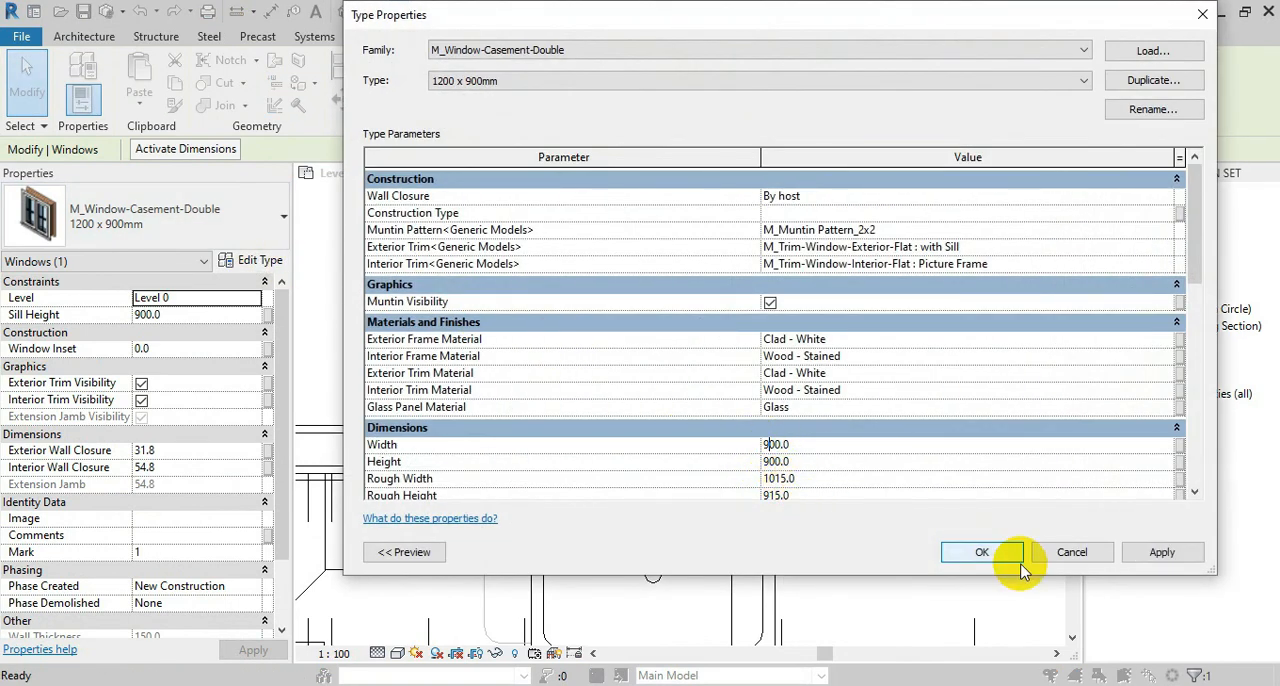
left_click(988, 556)
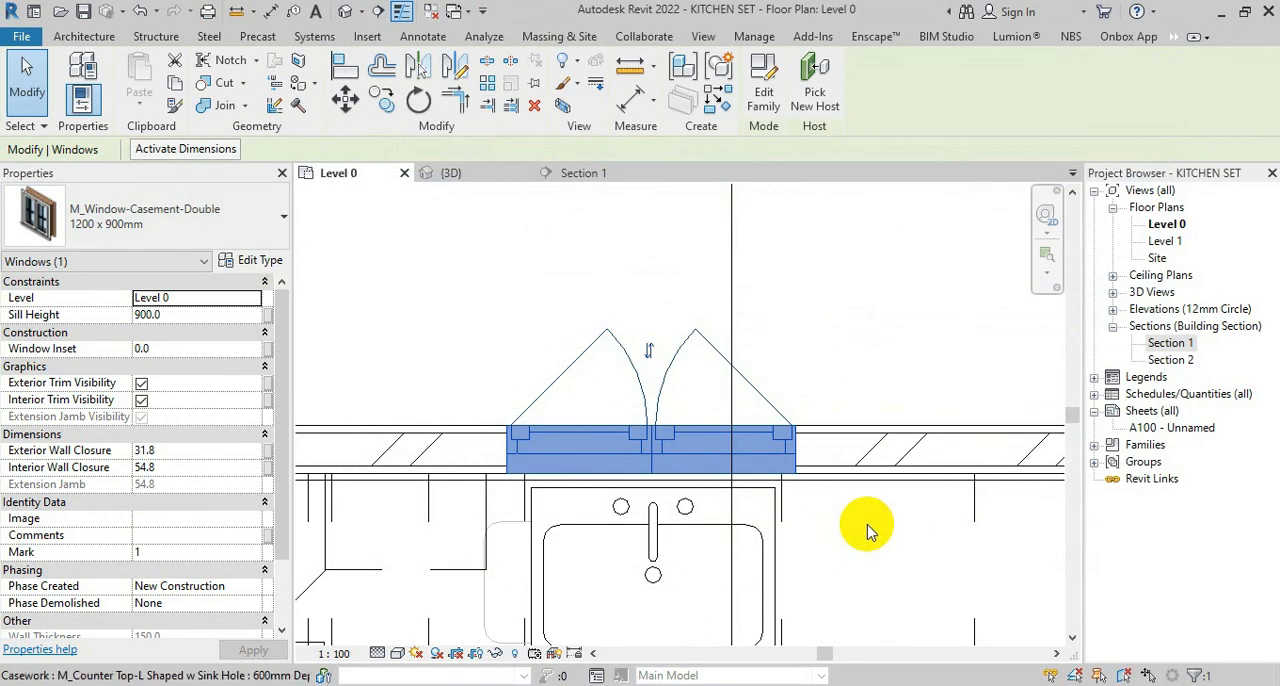
Open Section 2 and extend the head ends of the level lines beyond the crop boundary
left_click(576, 173)
left_click(1182, 364)
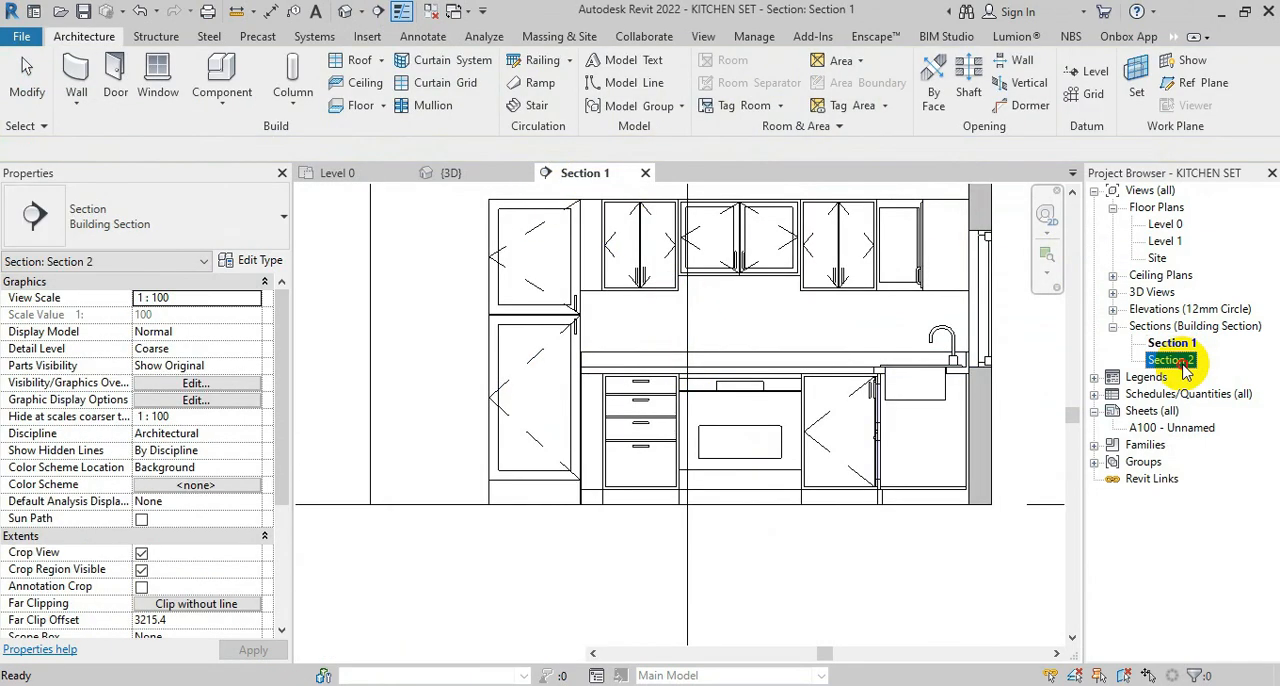
double_click(1178, 362)
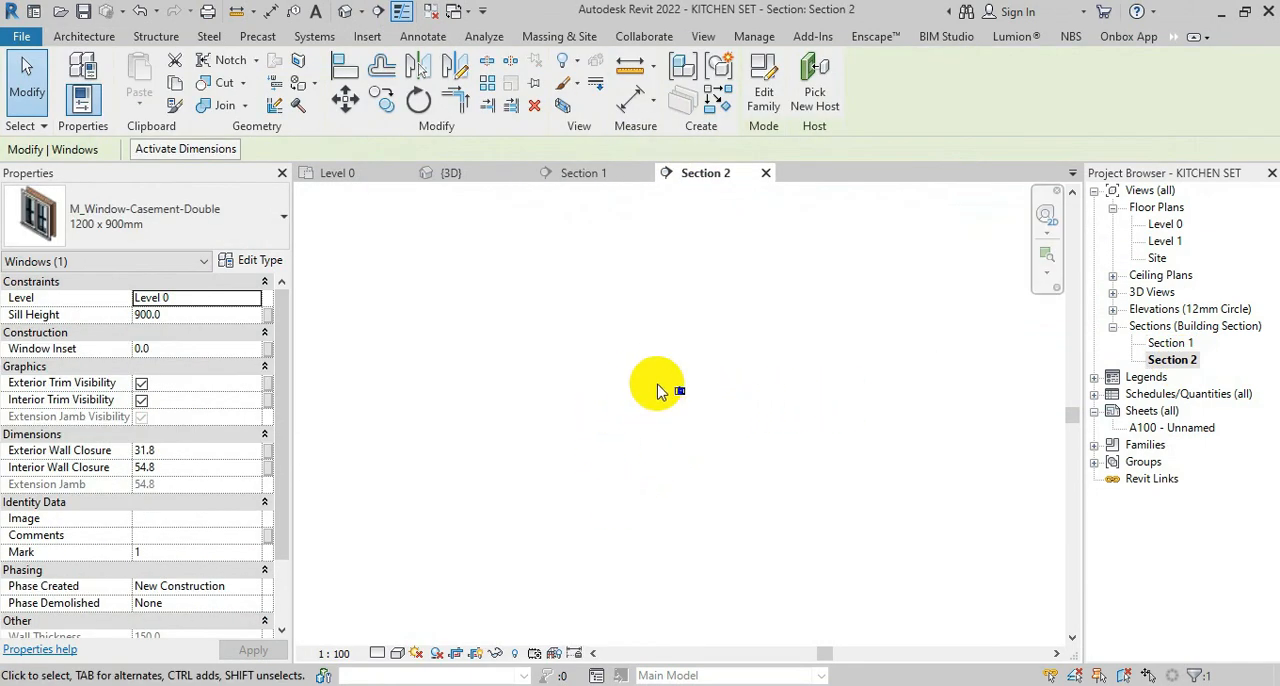
left_click(808, 453)
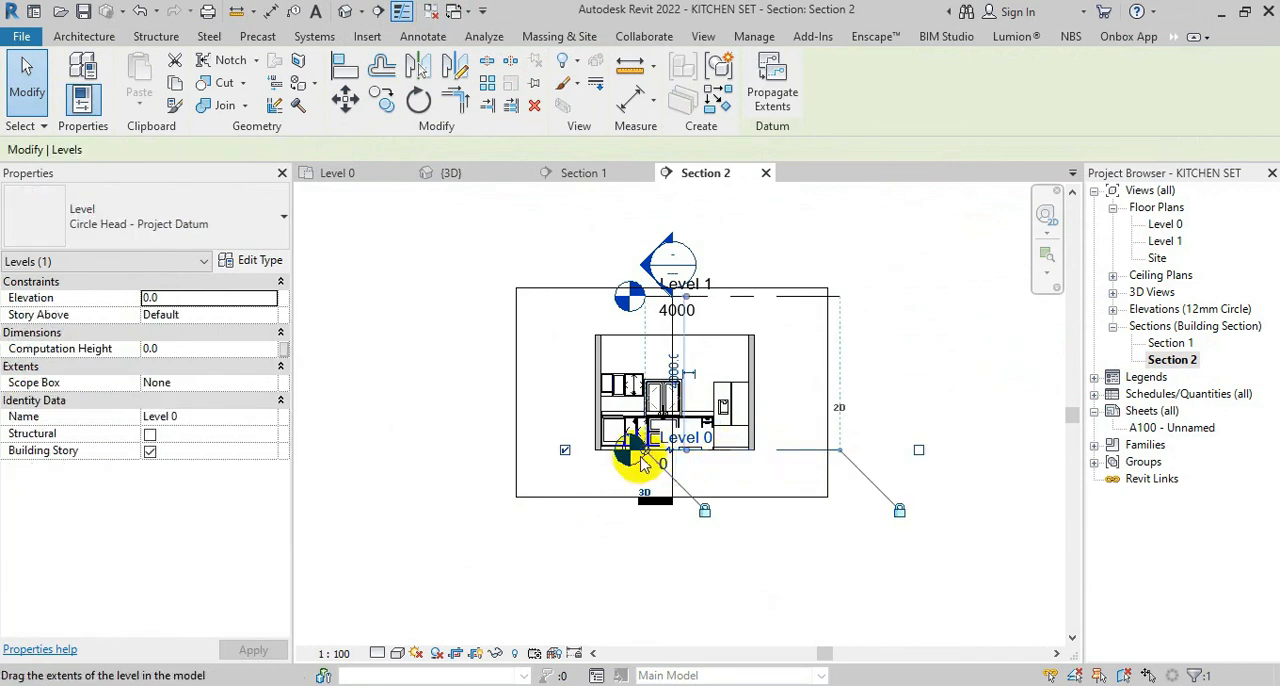
left_click_drag(644, 453, 398, 454)
left_click(482, 385)
scroll(520, 500, "up", 5)
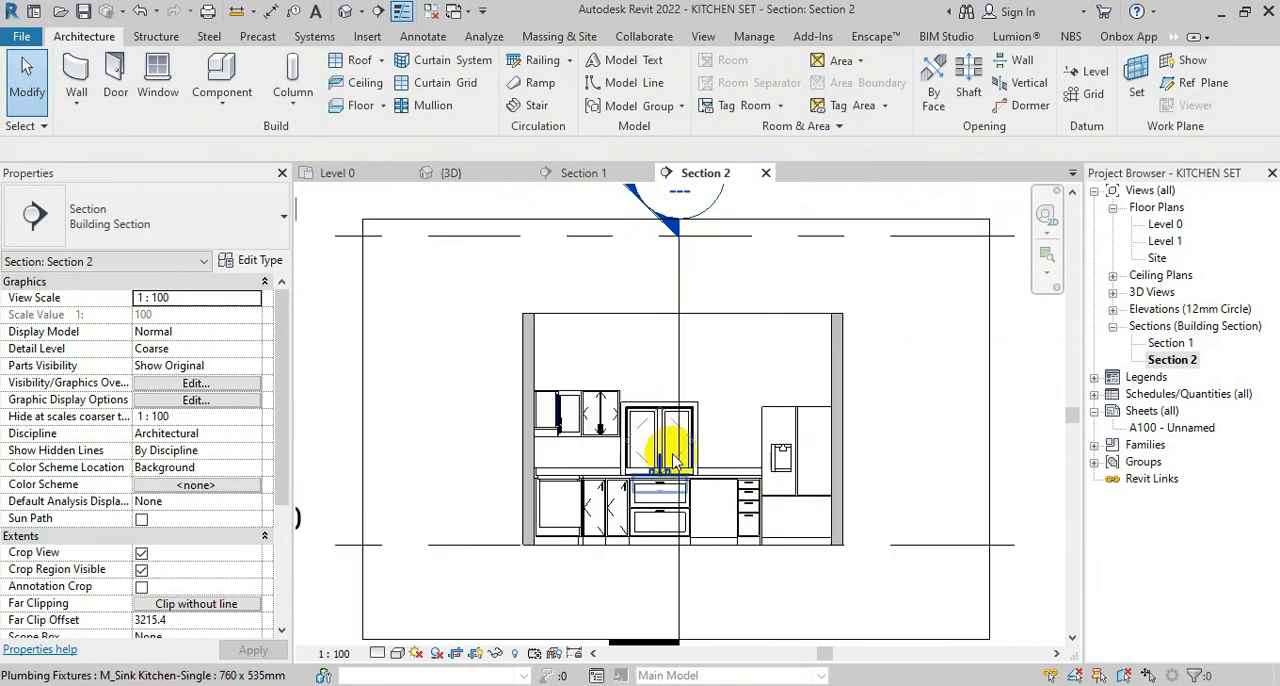
Move the window above the sink vertically in Section 2 so its bottom trim rests on the counter top's backsplash
left_click(586, 243)
scroll(810, 435, "up", 3)
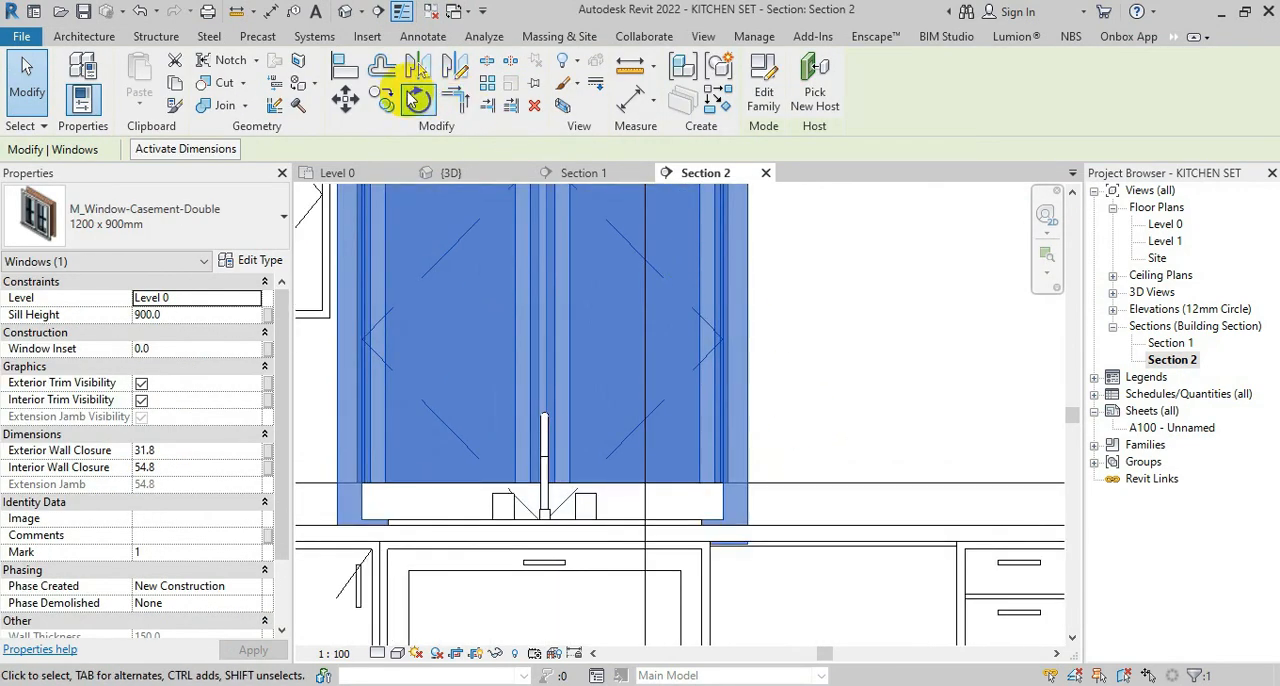
left_click(345, 97)
scroll(750, 543, "up", 3)
left_click(751, 541)
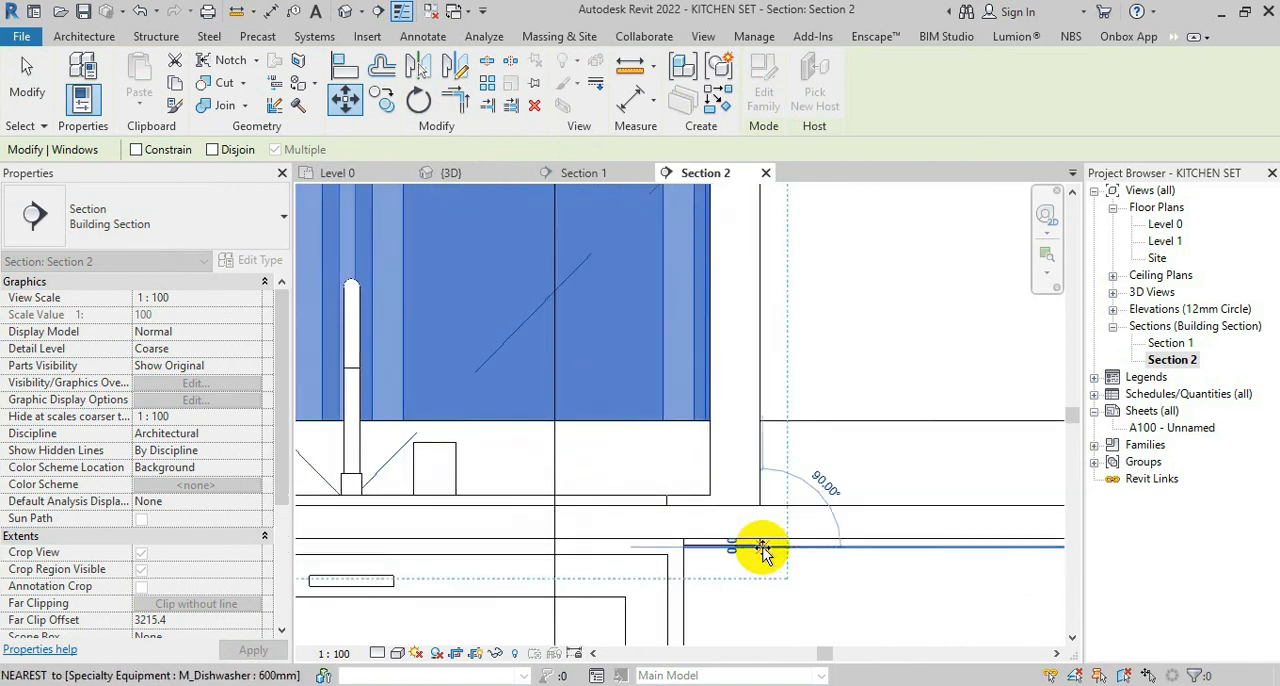
left_click(766, 421)
scroll(770, 541, "down", 2)
scroll(781, 540, "down", 2)
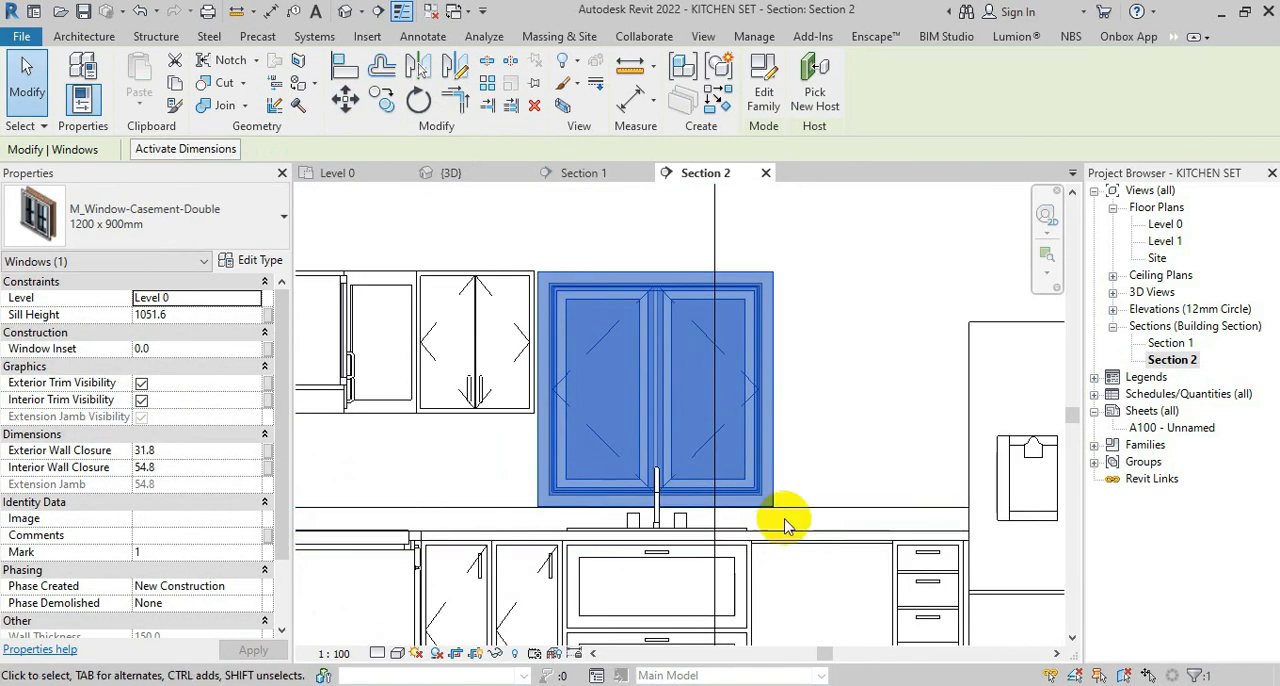
key("Escape")
Examine the window, counter top and cabinets in the 3D view from several angles, ending with an isometric corner view
left_click(477, 172)
scroll(660, 474, "down", 2)
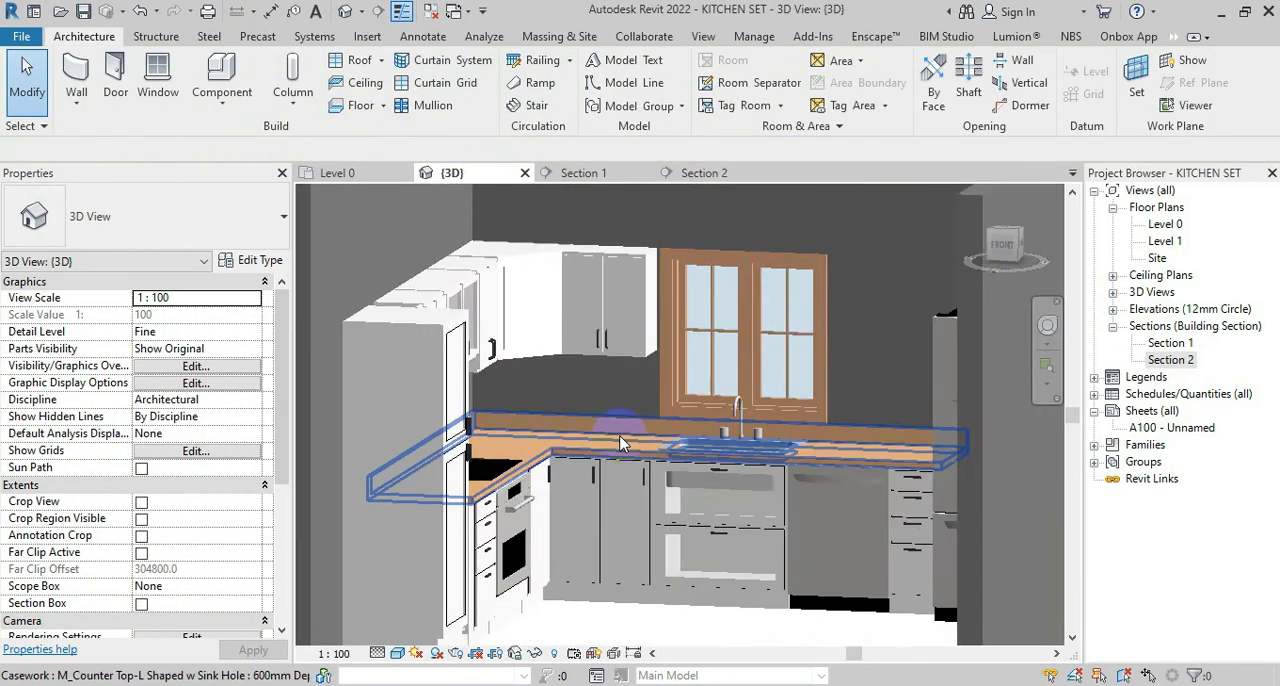
middle_click_drag(628, 440, 674, 400, "shift")
scroll(676, 420, "down", 3)
middle_click_drag(680, 442, 655, 496, "shift")
scroll(650, 483, "up", 4)
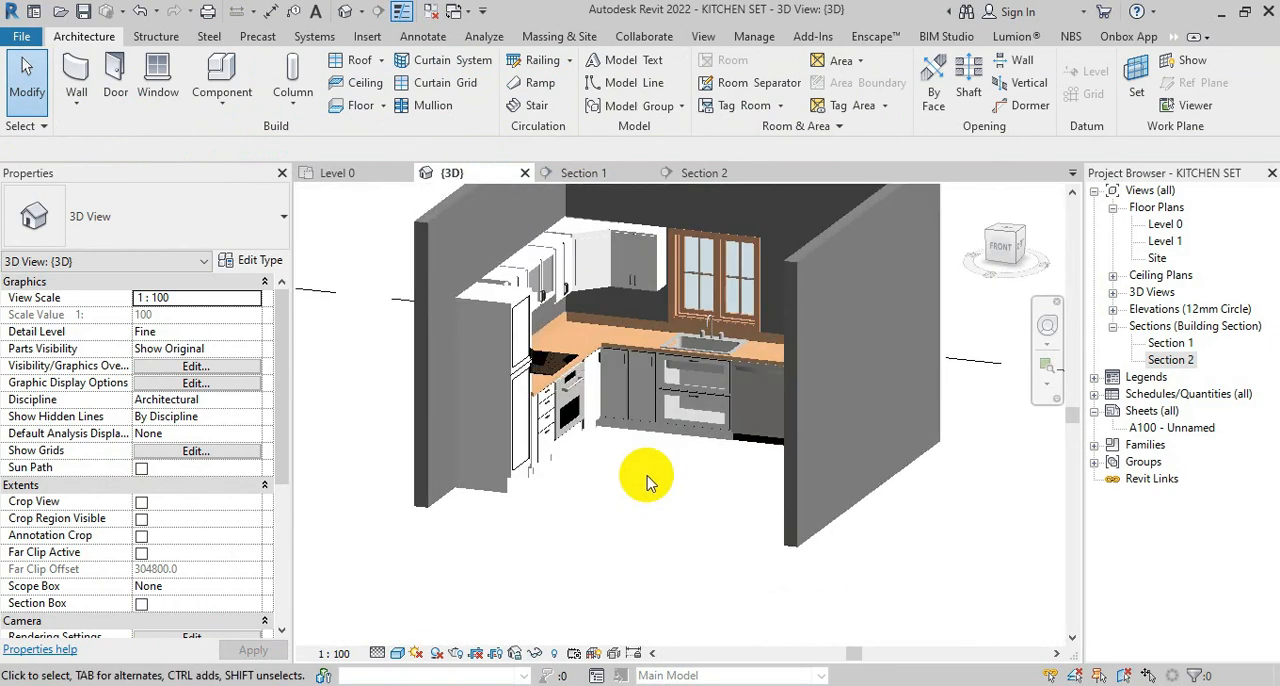
middle_click_drag(694, 385, 639, 453)
scroll(866, 503, "down", 3)
left_click(993, 236)
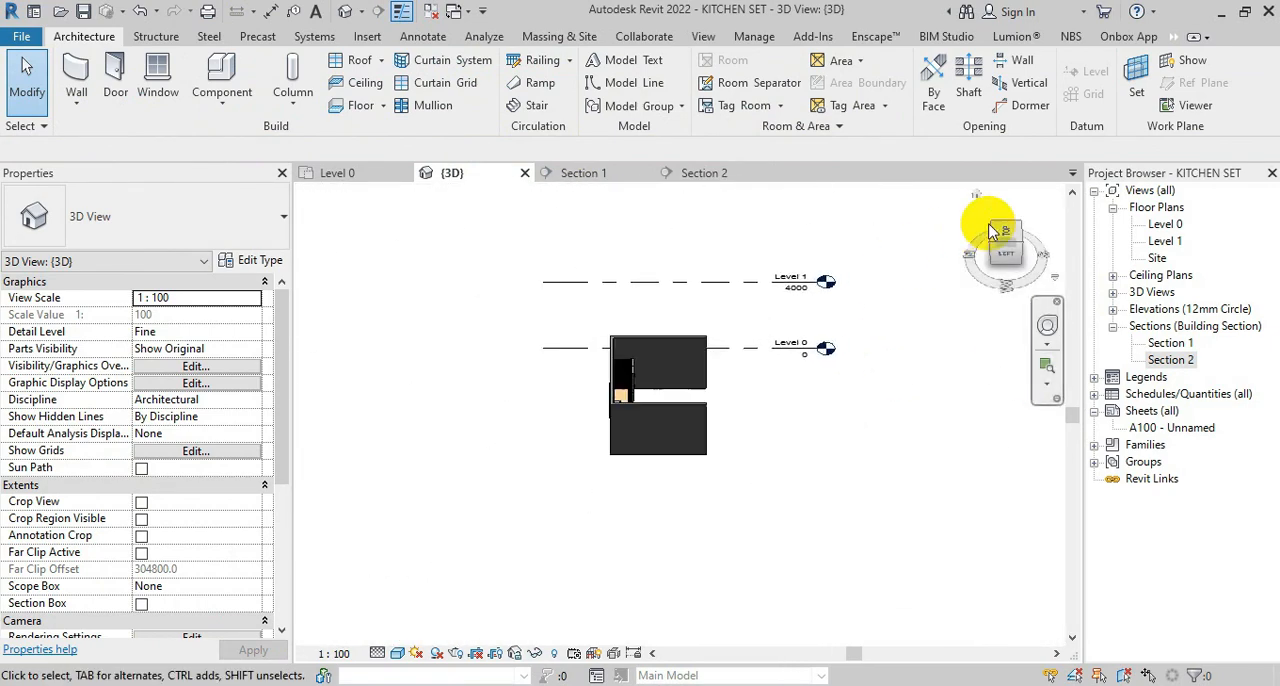
left_click(977, 195)
scroll(789, 522, "up", 3)
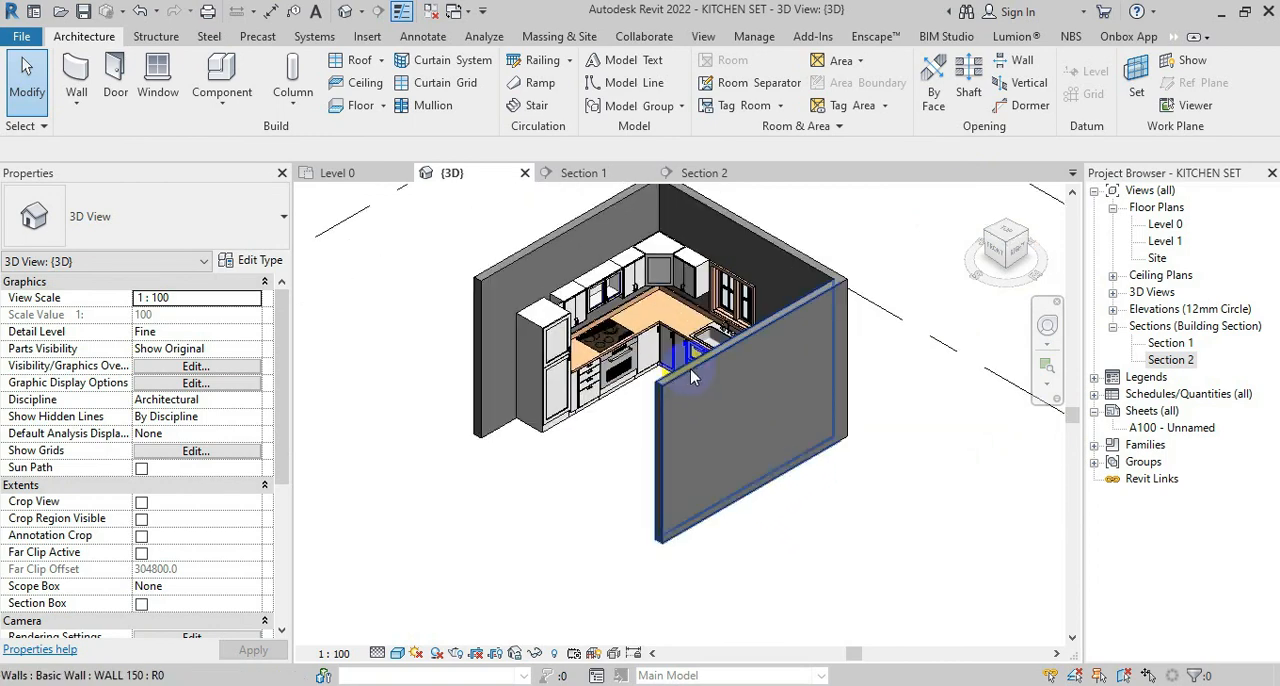
Select the wall hiding the refrigerator to see the kitchen through it, and save the project
left_click(700, 450)
scroll(870, 472, "up", 1)
middle_click_drag(877, 474, 938, 512)
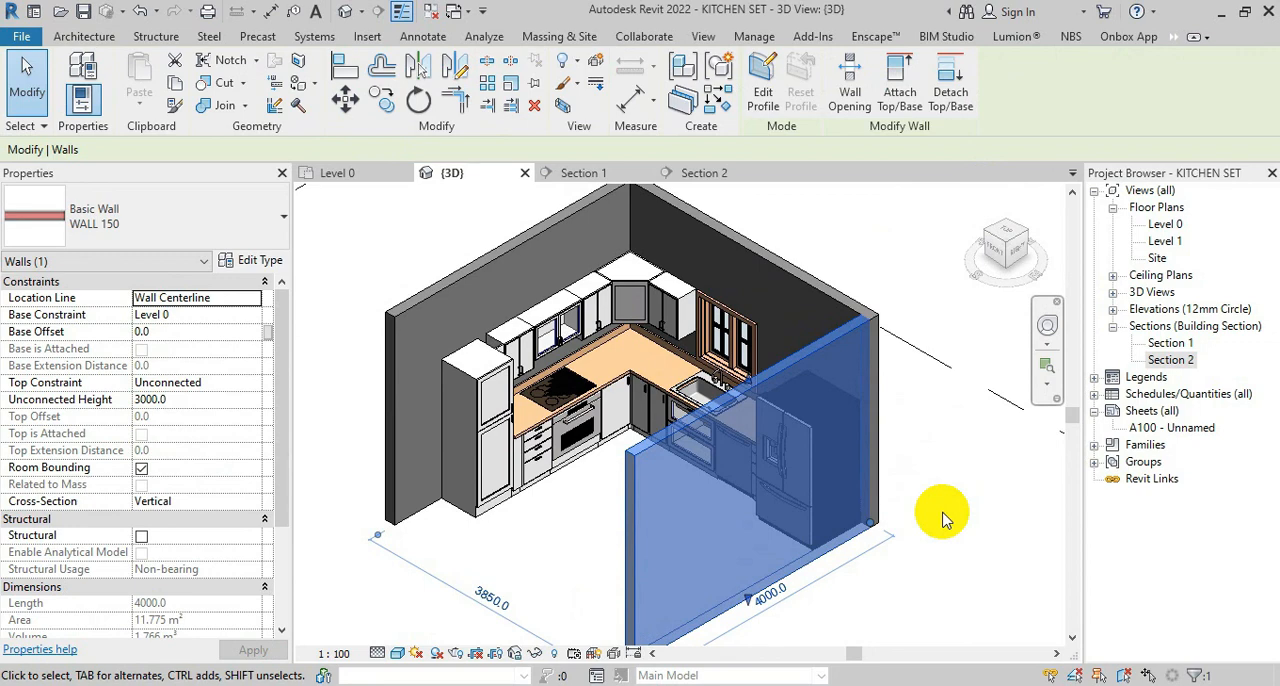
left_click(943, 514)
left_click(842, 333)
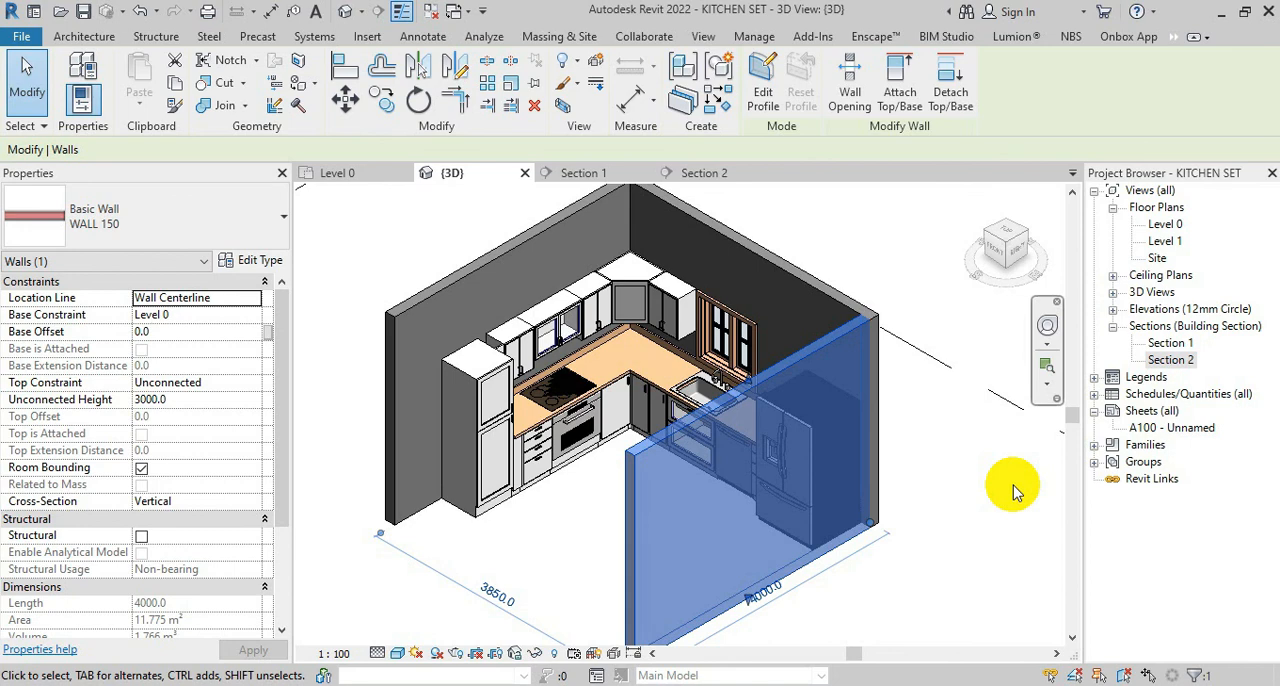
left_click(86, 15)
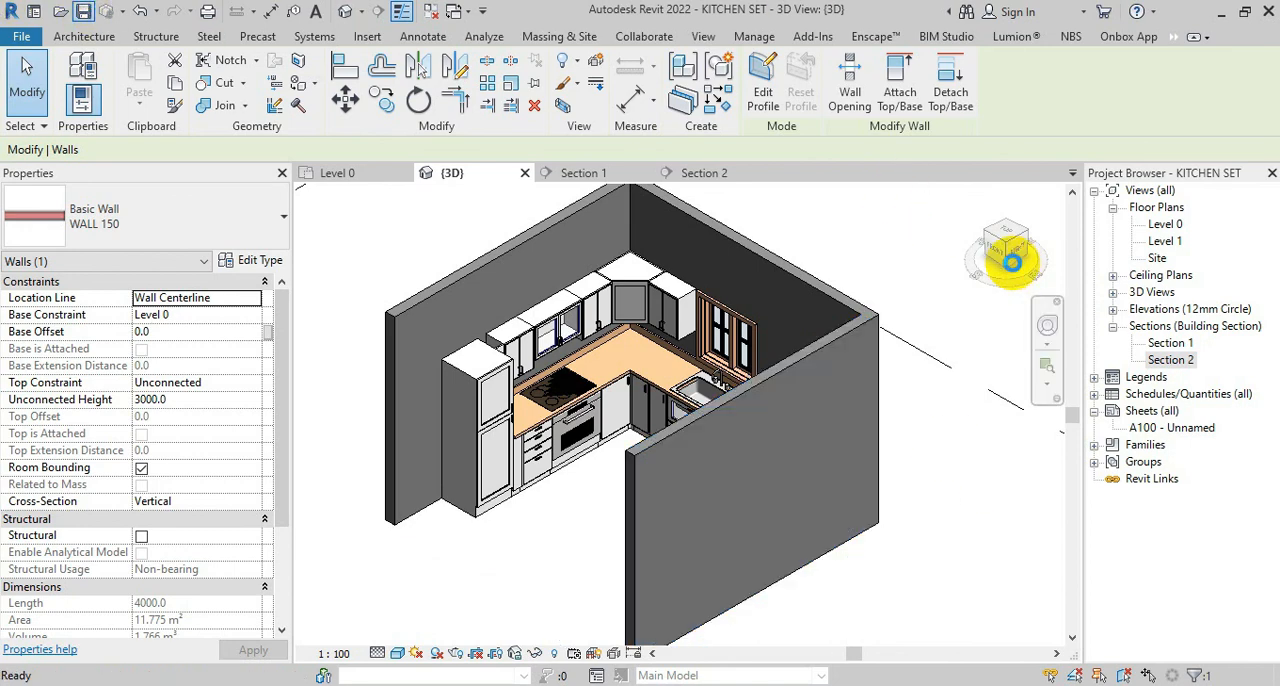
Turn the 3D view to the front to look at the kitchen's back wall
left_click(997, 252)
scroll(737, 378, "up", 8)
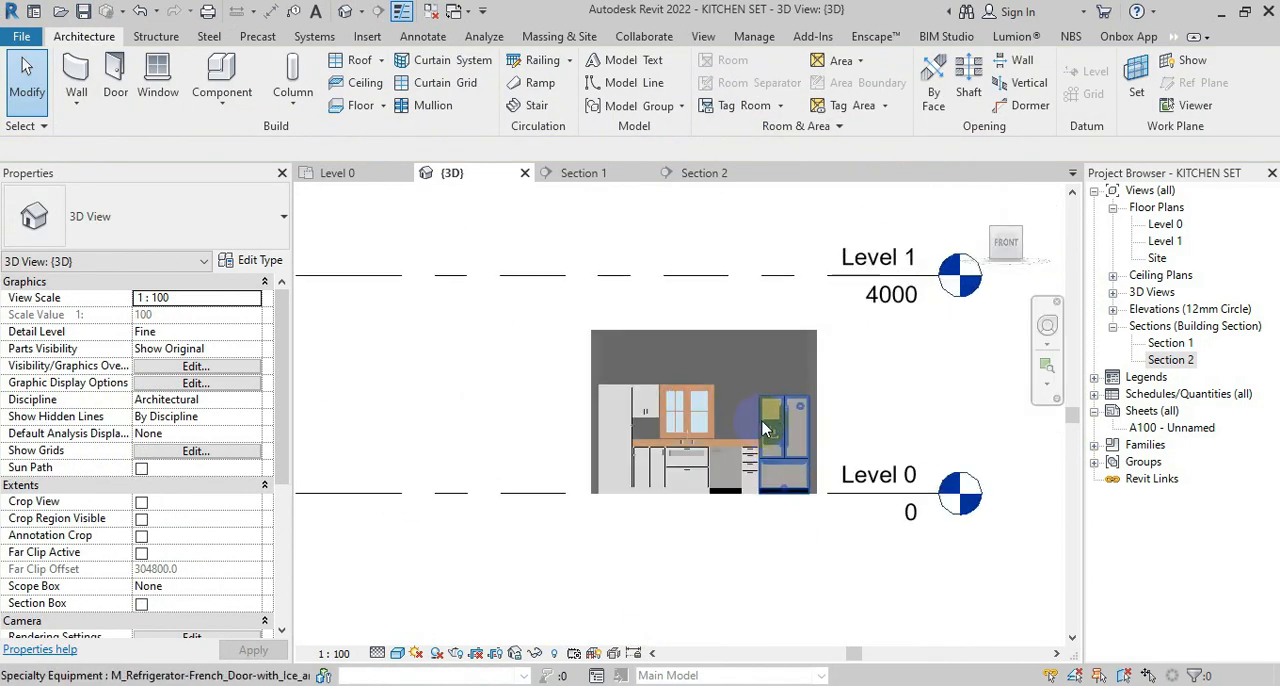